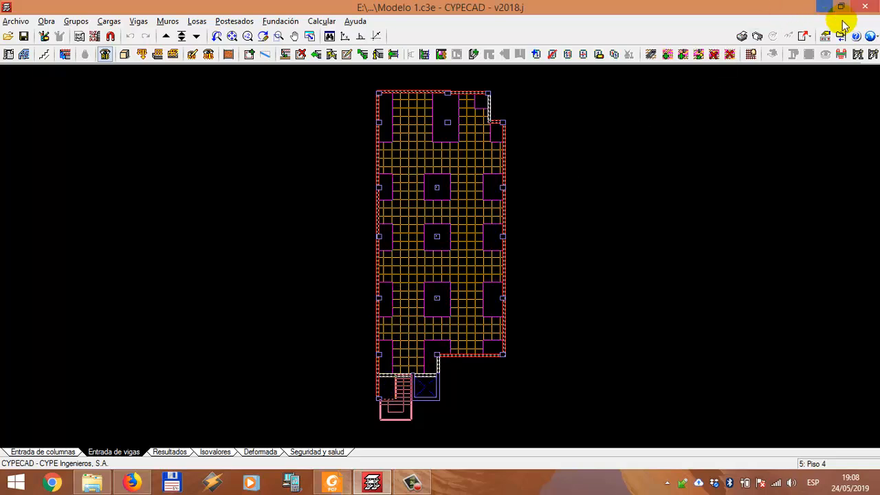
- Change the drawing area's background colour to light grey
{"action": "left_click", "coordinate": [871, 36]}
{"action": "left_click", "coordinate": [777, 161]}
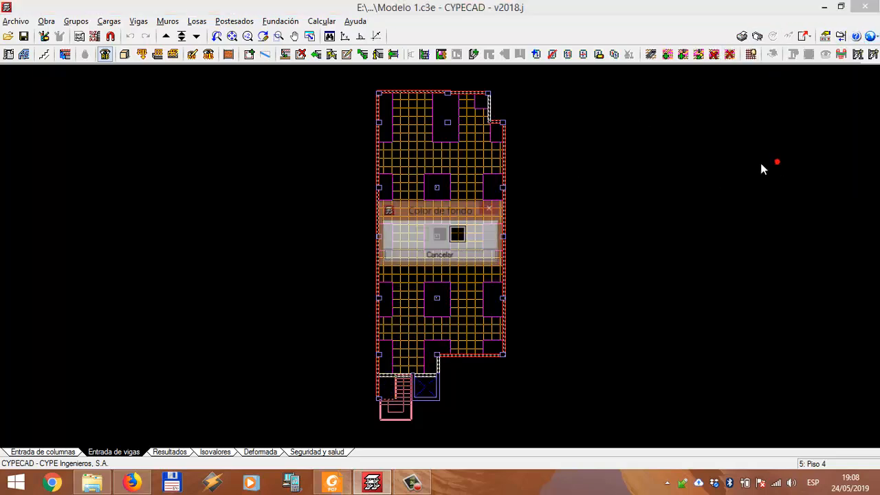
{"action": "left_click", "coordinate": [435, 240]}
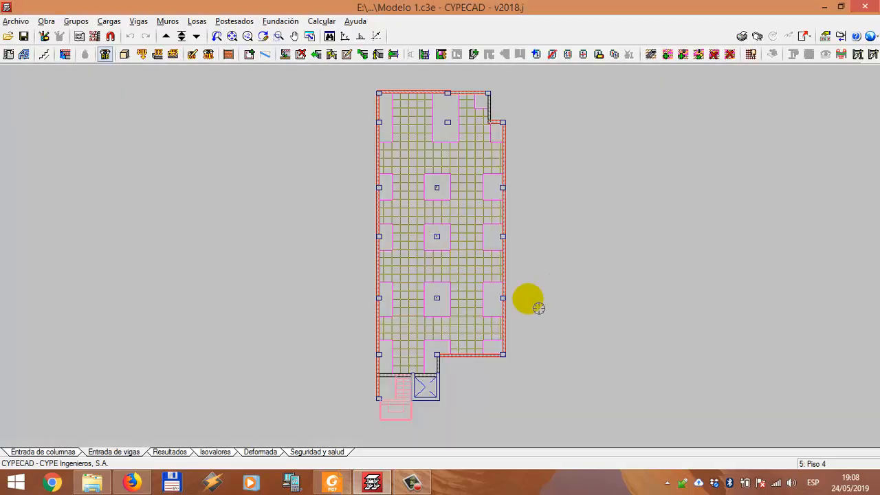
- Examine the waffle slab layout of Piso 4, including the solid zones around its columns
{"action": "scroll", "coordinate": [487, 341], "scroll_direction": "up", "scroll_amount": 1}
{"action": "scroll", "coordinate": [488, 341], "scroll_direction": "up", "scroll_amount": 3}
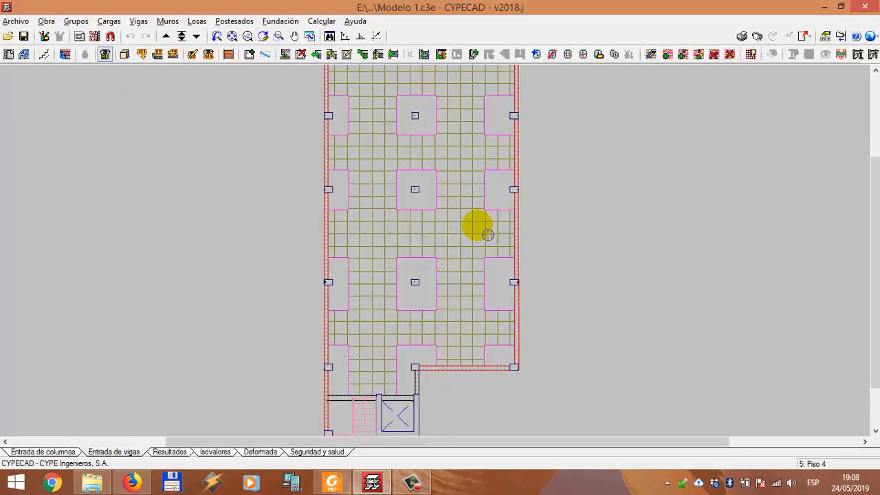
{"action": "middle_click_drag", "start_coordinate": [483, 299], "coordinate": [468, 405]}
{"action": "scroll", "coordinate": [406, 112], "scroll_direction": "up", "scroll_amount": 3}
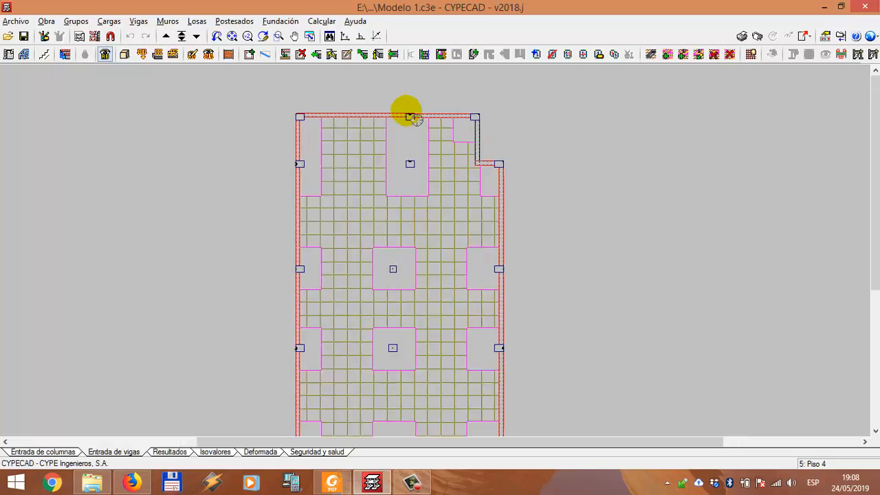
{"action": "scroll", "coordinate": [329, 216], "scroll_direction": "up", "scroll_amount": 2}
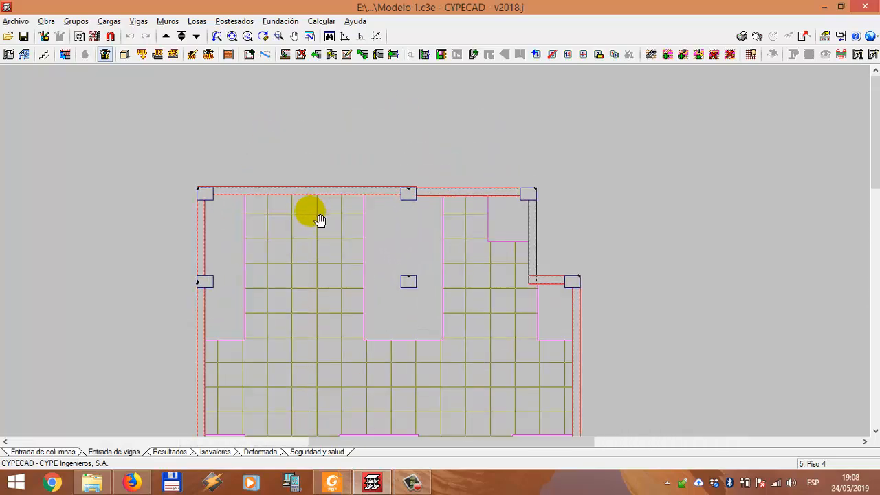
{"action": "scroll", "coordinate": [305, 173], "scroll_direction": "down", "scroll_amount": 3}
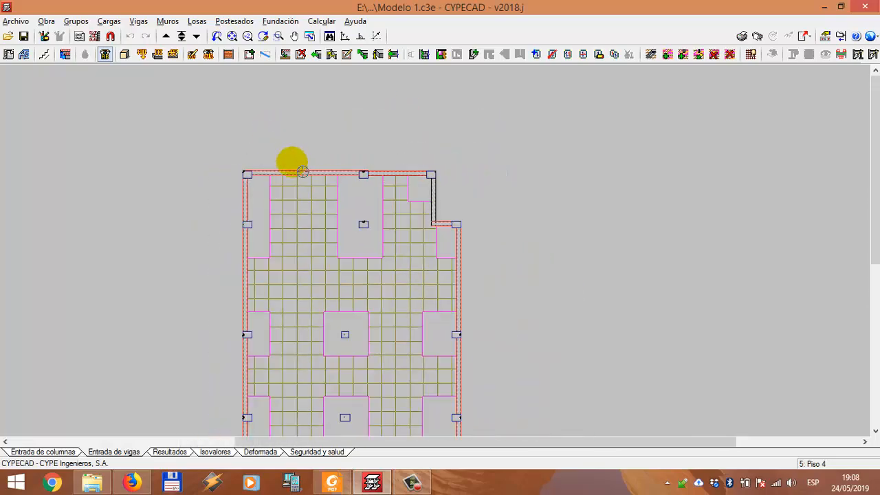
- Show the calculated results for Piso 4 and examine the reinforcement at the upper end of the waffle slab
{"action": "left_click", "coordinate": [170, 452]}
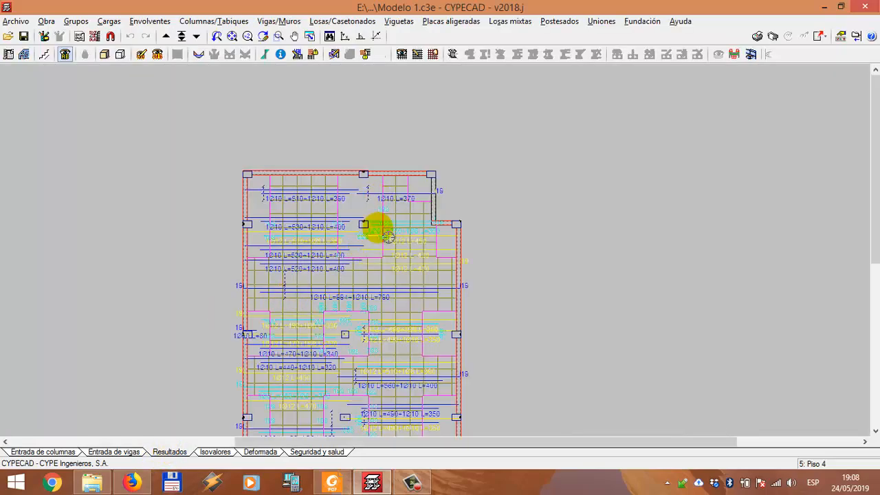
{"action": "middle_click_drag", "start_coordinate": [379, 228], "coordinate": [397, 155]}
{"action": "scroll", "coordinate": [324, 163], "scroll_direction": "up", "scroll_amount": 4}
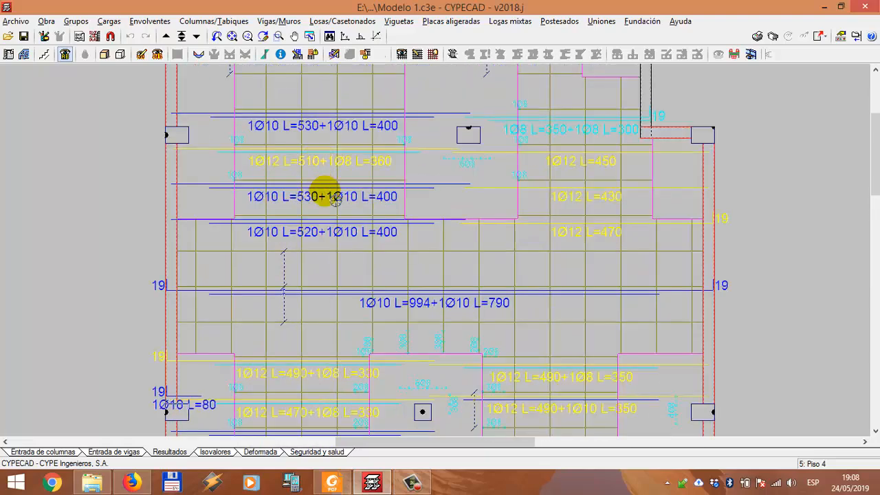
{"action": "middle_click_drag", "start_coordinate": [340, 198], "coordinate": [334, 308]}
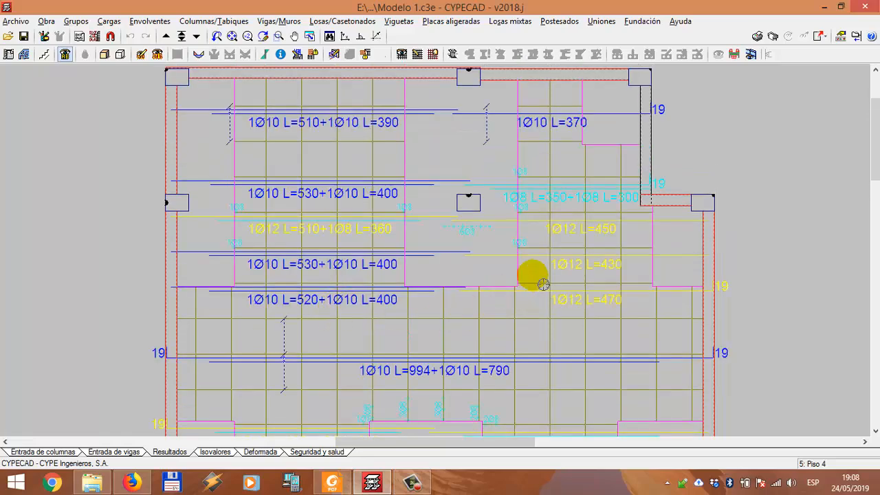
{"action": "scroll", "coordinate": [554, 228], "scroll_direction": "up", "scroll_amount": 2}
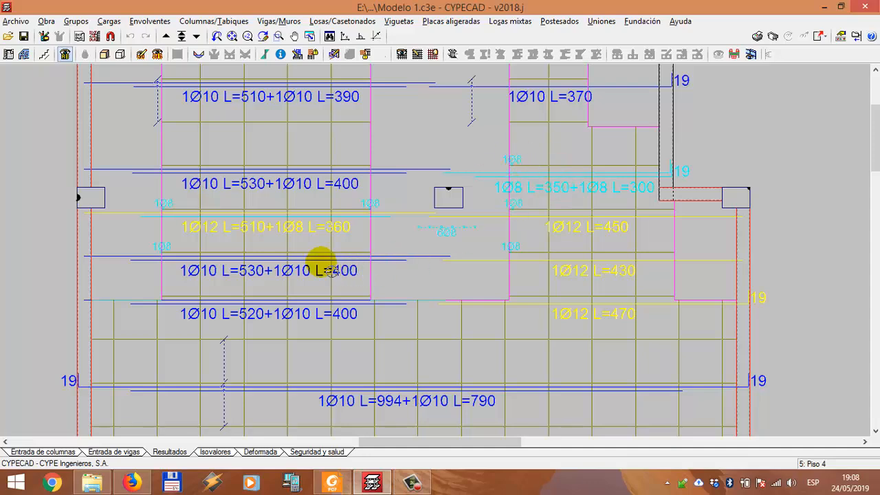
{"action": "scroll", "coordinate": [302, 270], "scroll_direction": "down", "scroll_amount": 3}
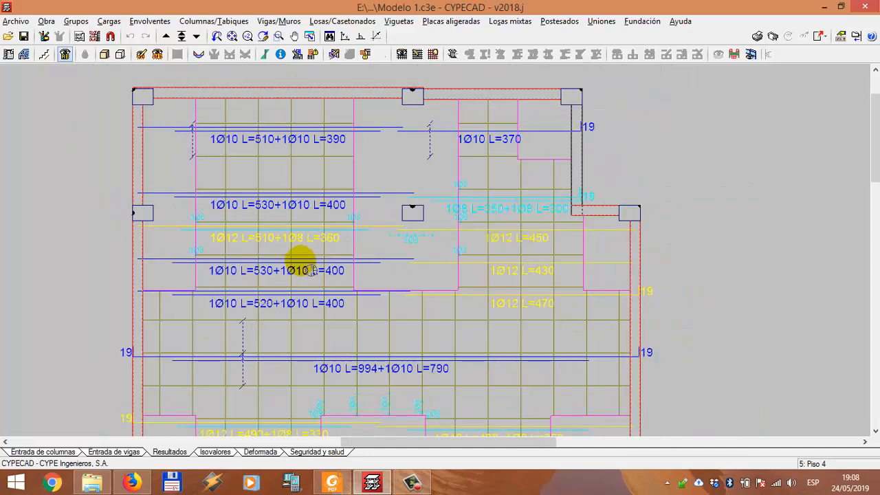
- Examine the Piso 4 reinforcement around the first central column below the upper bay, and then over the whole waffle slab
{"action": "middle_click_drag", "start_coordinate": [365, 348], "coordinate": [383, 247]}
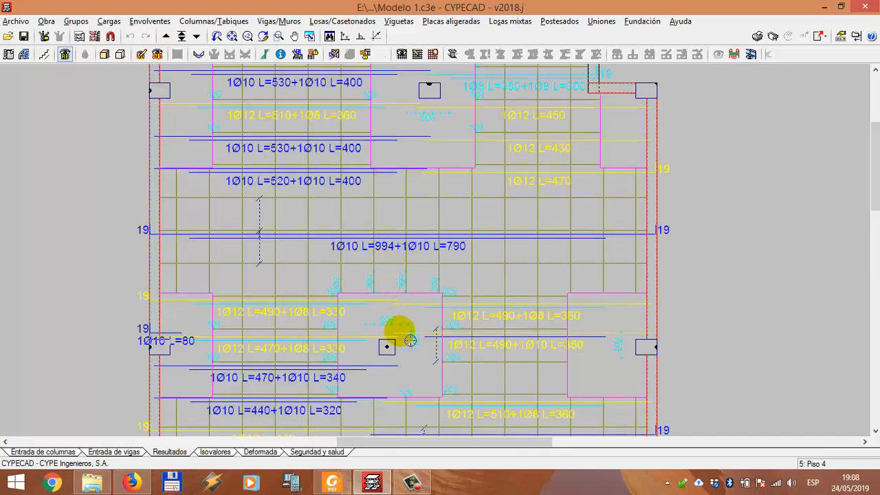
{"action": "scroll", "coordinate": [334, 340], "scroll_direction": "up", "scroll_amount": 2}
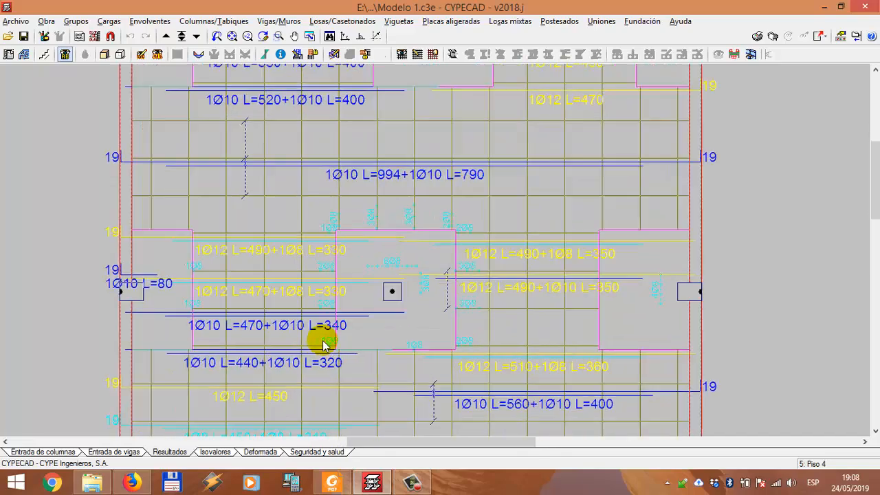
{"action": "scroll", "coordinate": [220, 302], "scroll_direction": "up", "scroll_amount": 2}
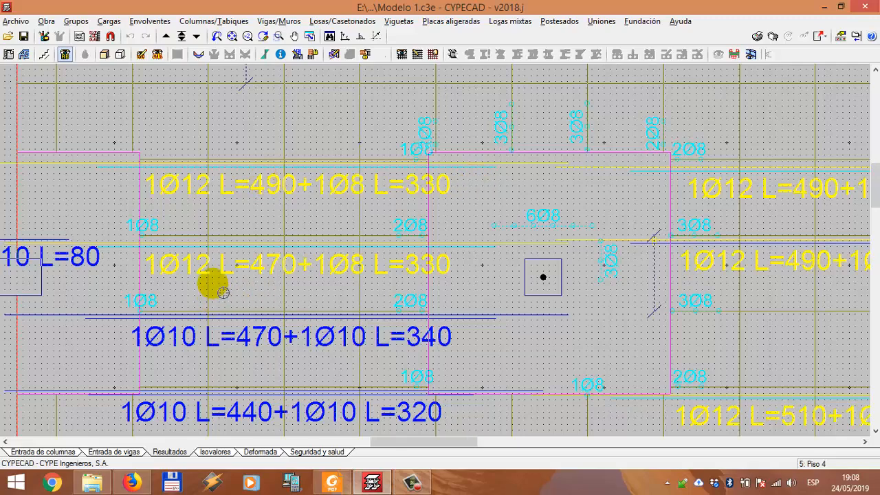
{"action": "scroll", "coordinate": [223, 292], "scroll_direction": "down", "scroll_amount": 5}
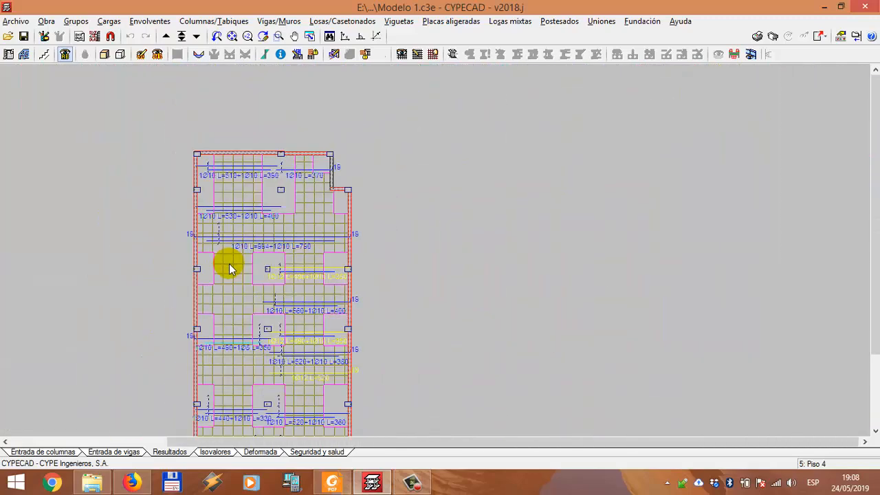
{"action": "scroll", "coordinate": [229, 264], "scroll_direction": "down", "scroll_amount": 1}
{"action": "mouse_move", "coordinate": [268, 317]}
{"action": "middle_mouse_down"}
{"action": "mouse_move", "coordinate": [287, 275]}
{"action": "mouse_move", "coordinate": [348, 258]}
{"action": "middle_mouse_up"}
{"action": "middle_click_drag", "start_coordinate": [349, 314], "coordinate": [352, 308]}
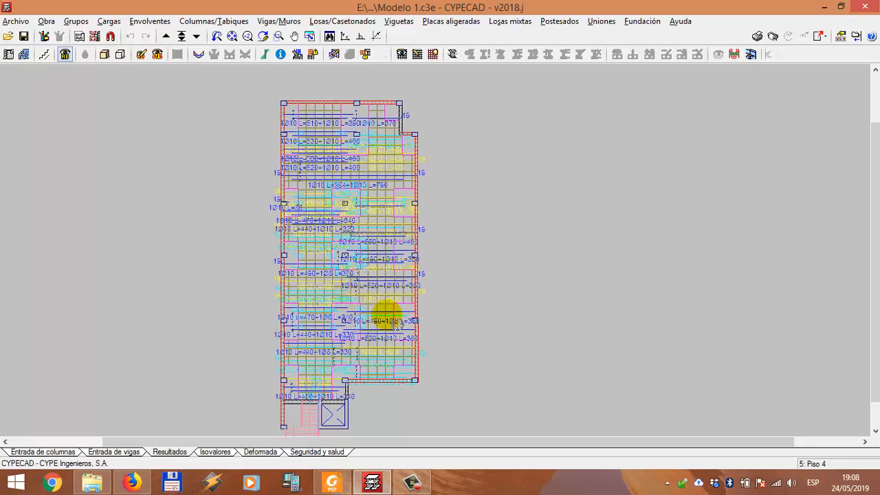
{"action": "scroll", "coordinate": [323, 229], "scroll_direction": "up", "scroll_amount": 1}
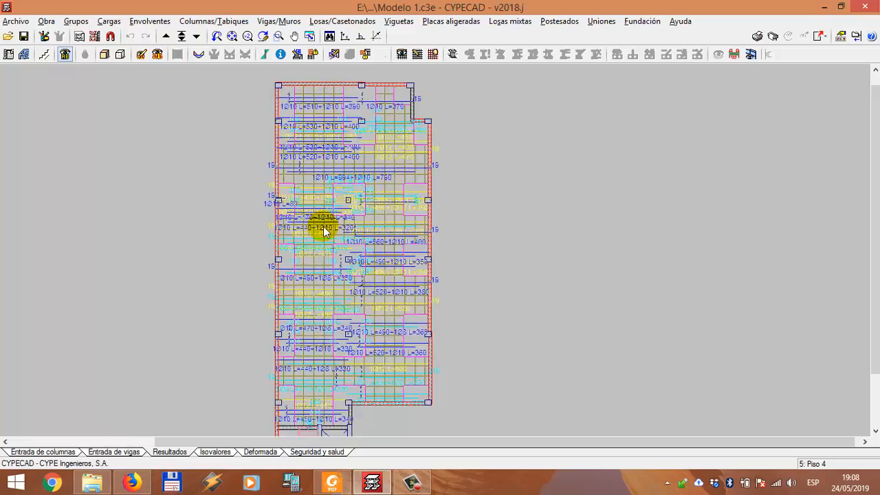
{"action": "middle_click_drag", "start_coordinate": [289, 178], "coordinate": [304, 209]}
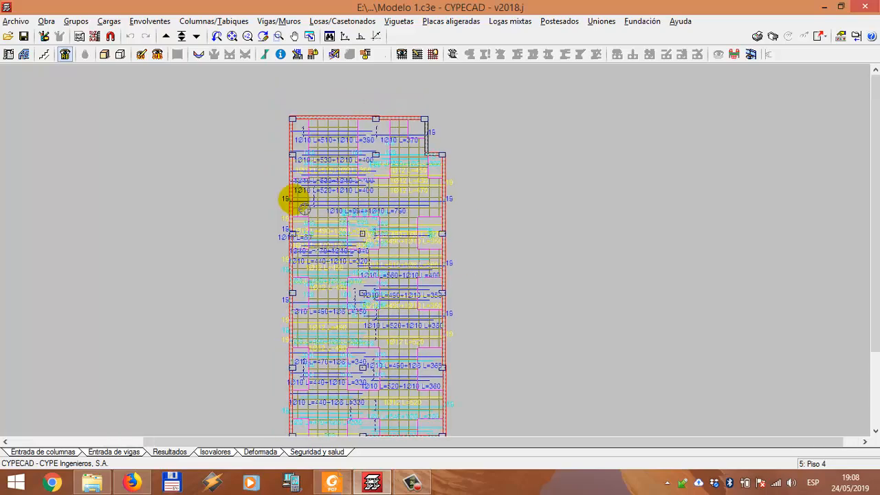
- Go down to Piso 3 and examine the slab reinforcement in the rectangular panels below the slanted beam
{"action": "left_click", "coordinate": [196, 36]}
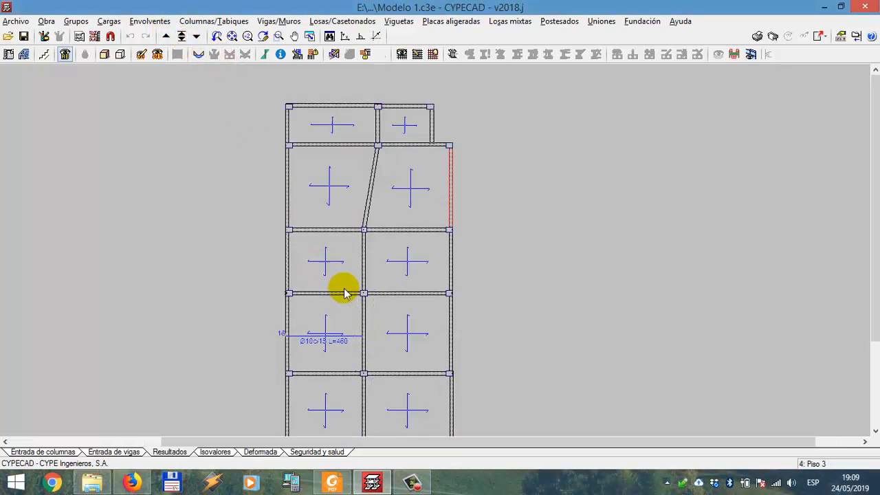
{"action": "scroll", "coordinate": [344, 293], "scroll_direction": "up", "scroll_amount": 5}
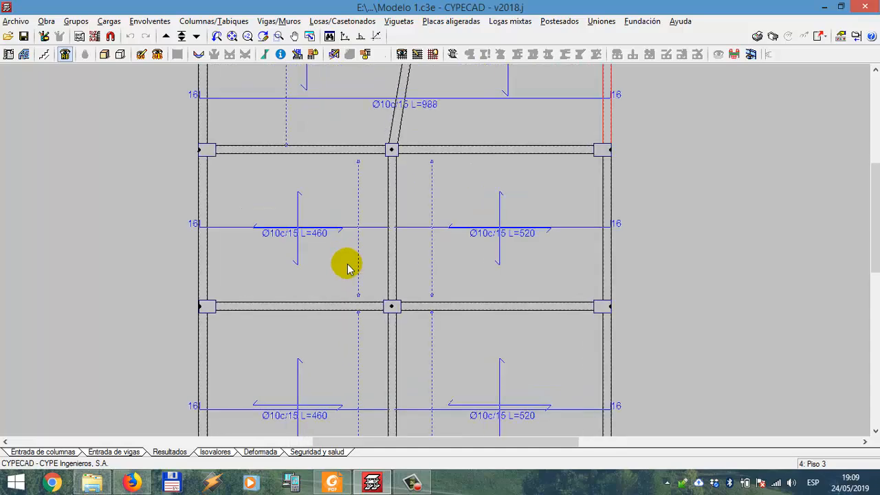
{"action": "scroll", "coordinate": [347, 268], "scroll_direction": "up", "scroll_amount": 3}
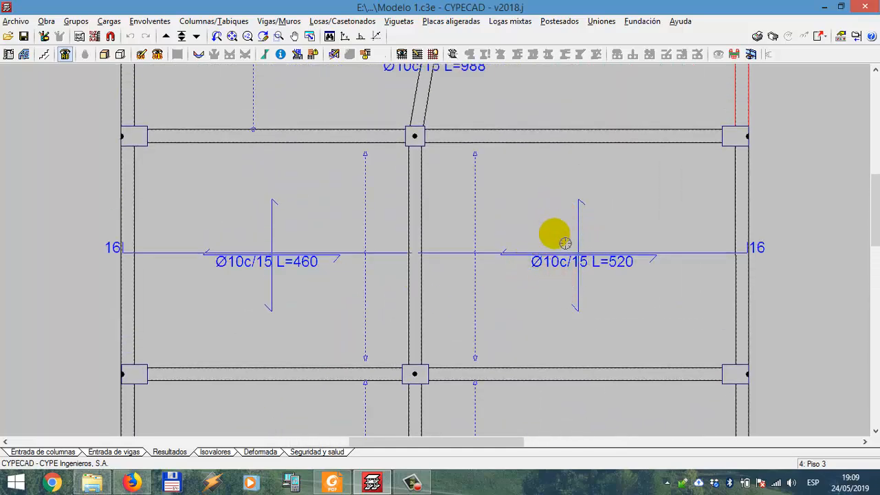
{"action": "scroll", "coordinate": [566, 285], "scroll_direction": "up", "scroll_amount": 2}
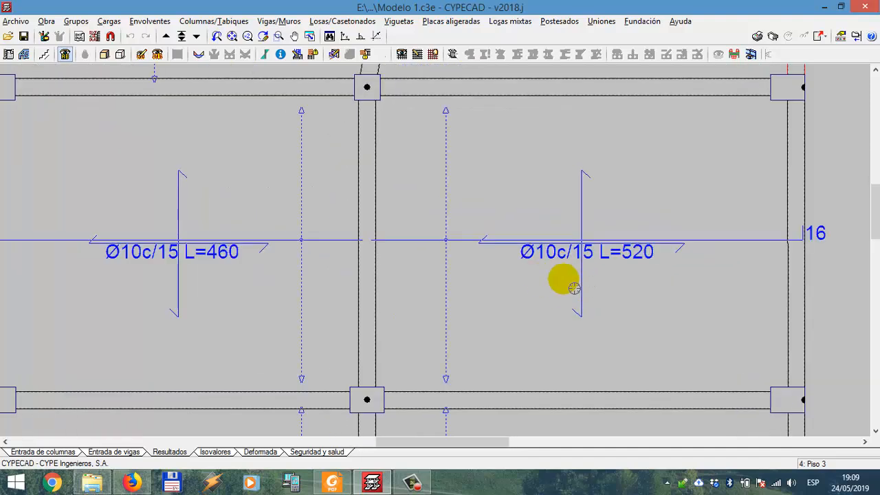
{"action": "middle_click_drag", "start_coordinate": [600, 292], "coordinate": [582, 293]}
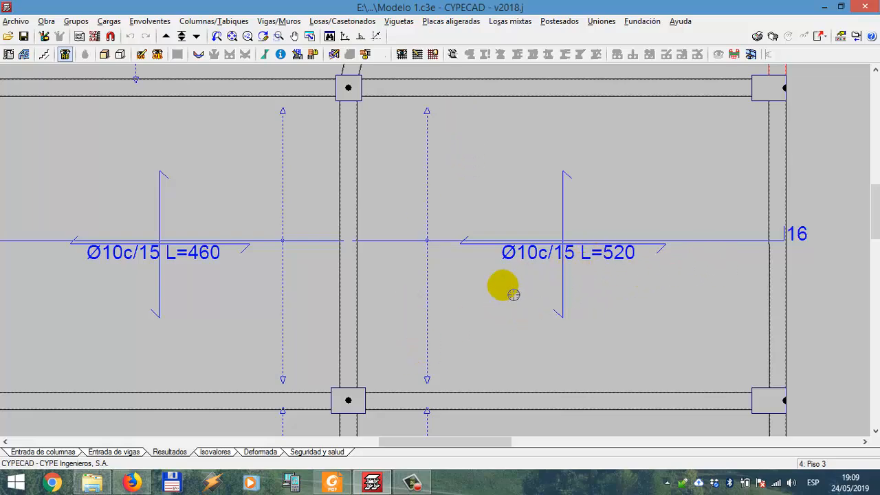
{"action": "scroll", "coordinate": [329, 213], "scroll_direction": "down", "scroll_amount": 3}
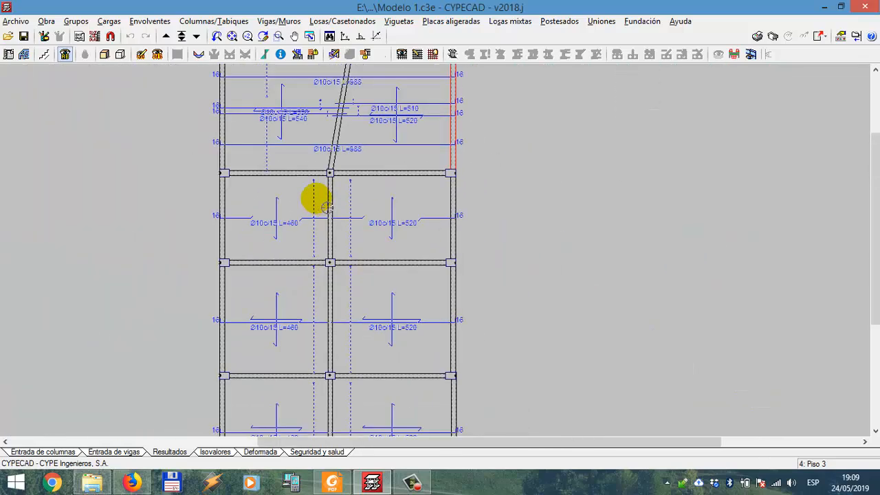
- Examine the overlapping reinforcement in the two Piso 3 slab panels on either side of the slanted beam
{"action": "middle_click_drag", "start_coordinate": [373, 215], "coordinate": [367, 330]}
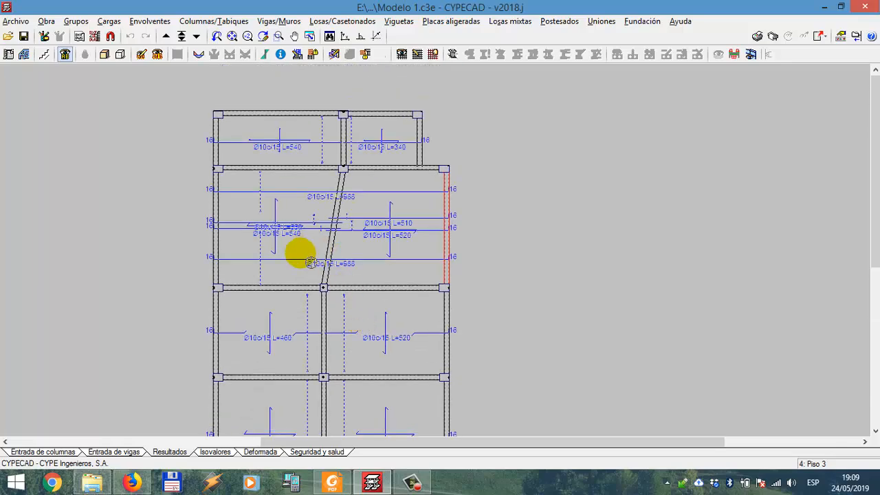
{"action": "scroll", "coordinate": [247, 252], "scroll_direction": "up", "scroll_amount": 5}
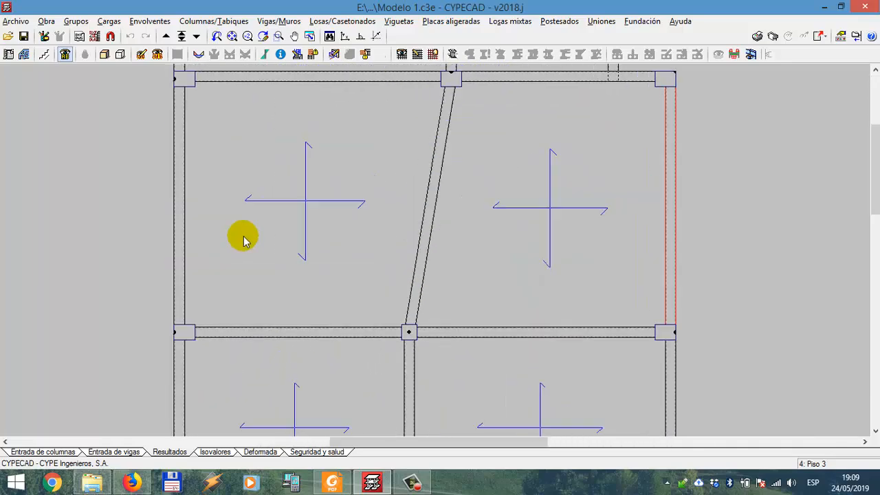
{"action": "scroll", "coordinate": [244, 238], "scroll_direction": "up", "scroll_amount": 1}
{"action": "middle_click_drag", "start_coordinate": [322, 209], "coordinate": [321, 296]}
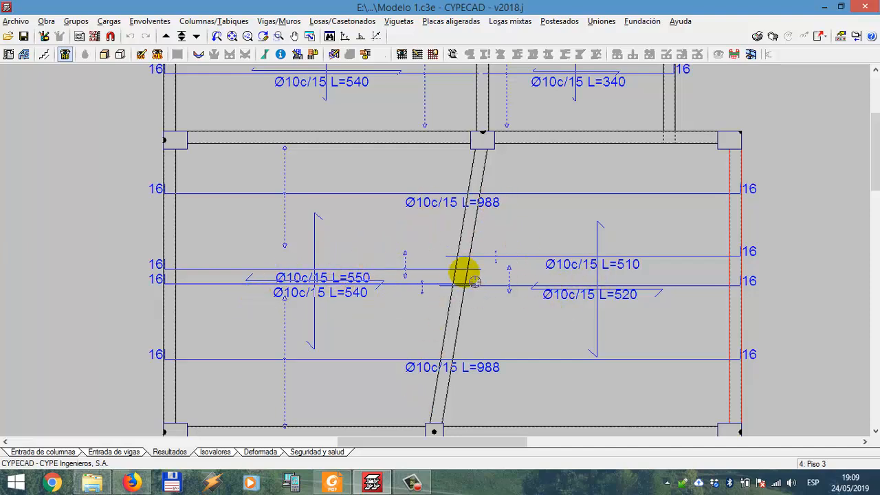
{"action": "scroll", "coordinate": [342, 241], "scroll_direction": "up", "scroll_amount": 1}
{"action": "scroll", "coordinate": [330, 262], "scroll_direction": "up", "scroll_amount": 1}
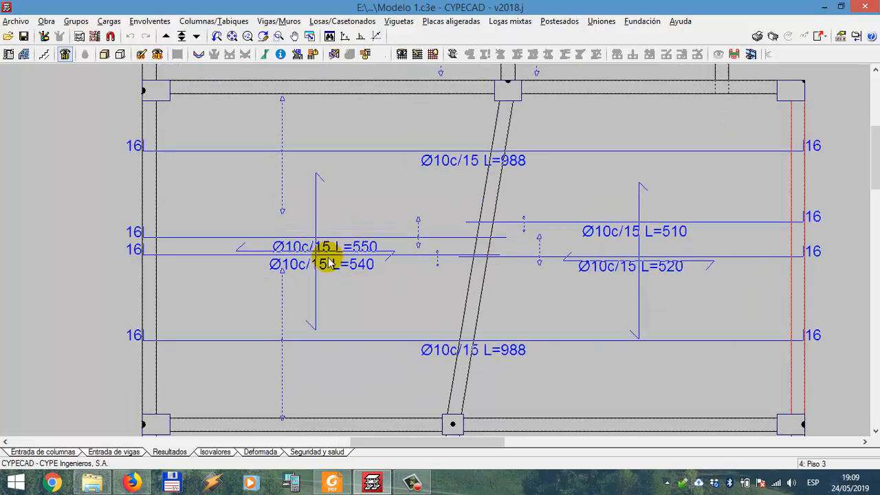
{"action": "scroll", "coordinate": [383, 255], "scroll_direction": "up", "scroll_amount": 1}
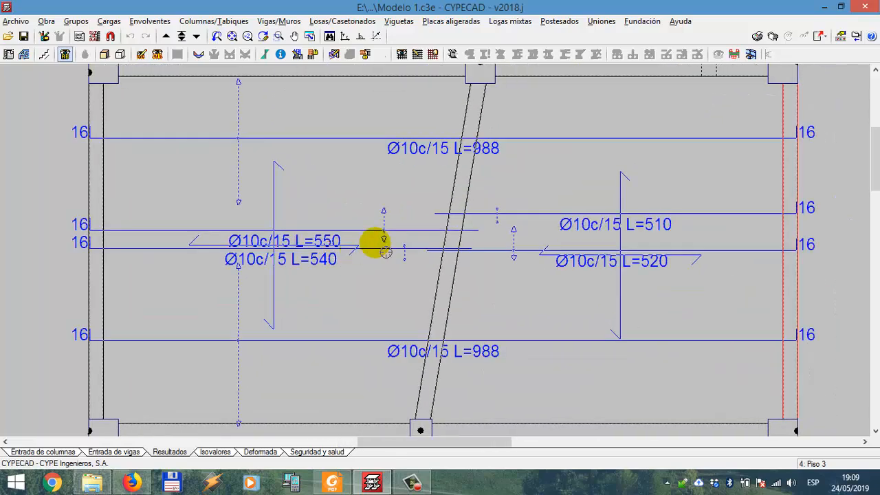
{"action": "middle_click_drag", "start_coordinate": [358, 232], "coordinate": [356, 203]}
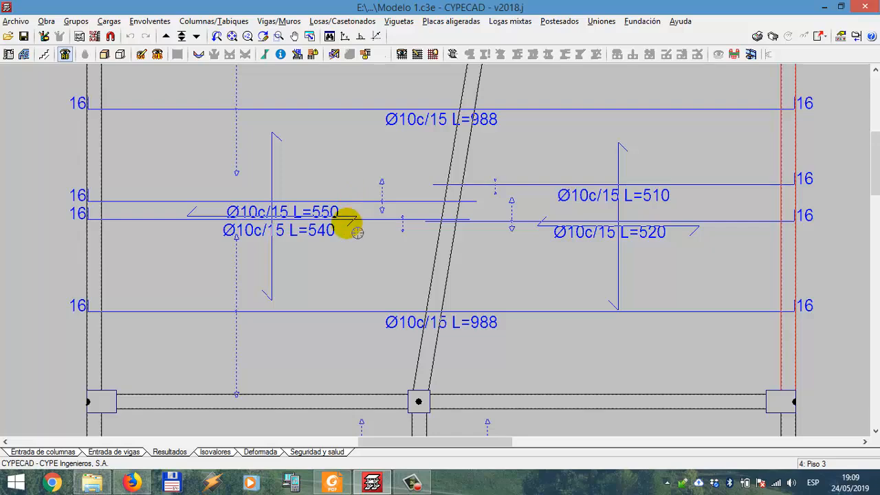
{"action": "scroll", "coordinate": [348, 230], "scroll_direction": "down", "scroll_amount": 2}
{"action": "middle_click_drag", "start_coordinate": [357, 266], "coordinate": [357, 238]}
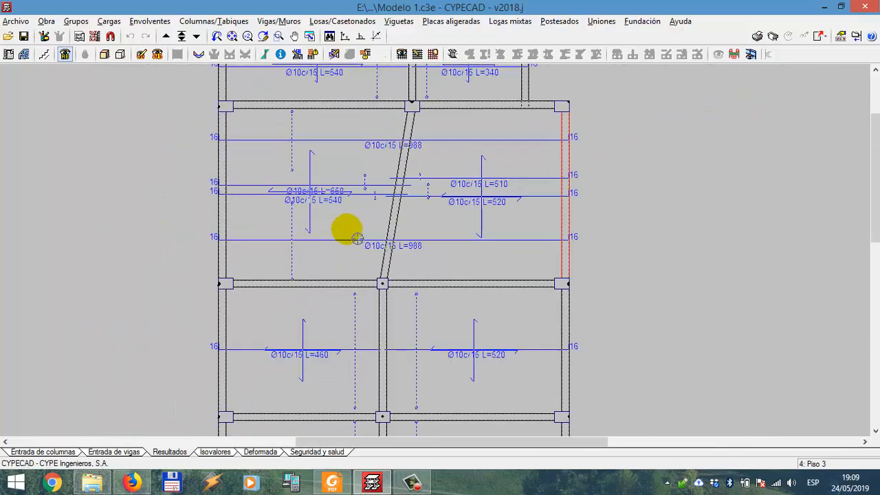
{"action": "scroll", "coordinate": [310, 196], "scroll_direction": "up", "scroll_amount": 2}
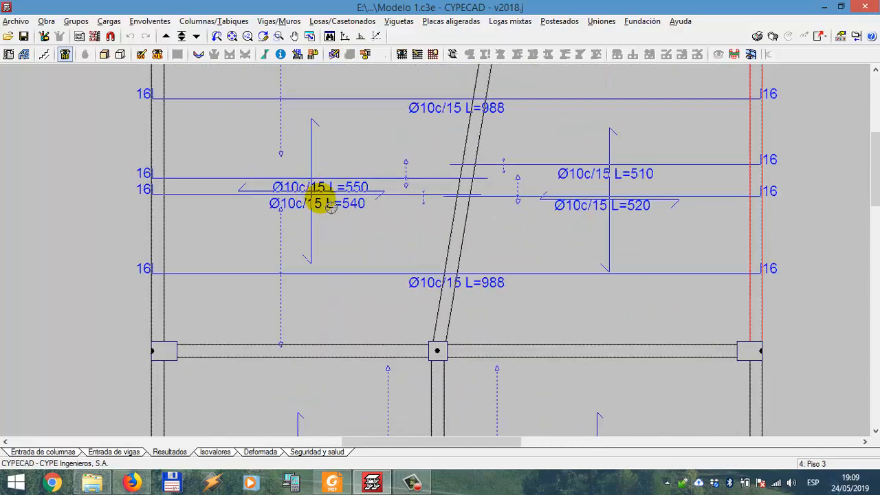
{"action": "scroll", "coordinate": [322, 206], "scroll_direction": "down", "scroll_amount": 3}
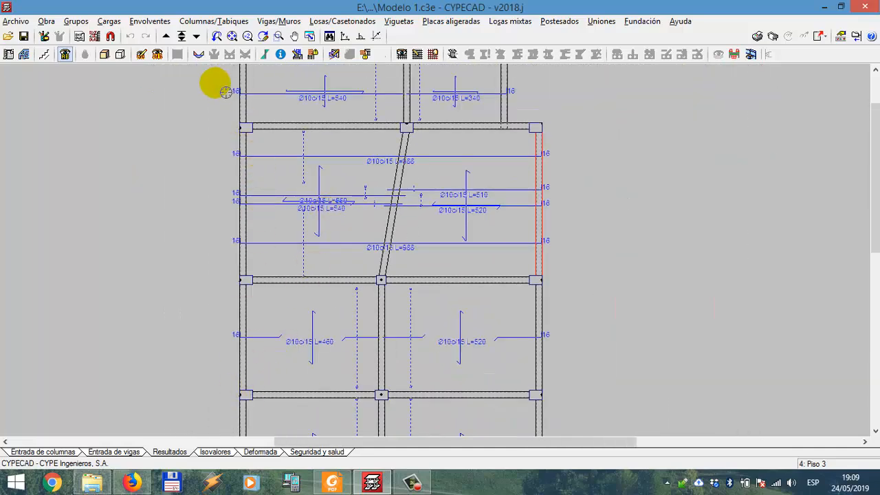
- Browse the floor results up to Cubierta and back down to Piso 3
{"action": "left_click", "coordinate": [167, 37]}
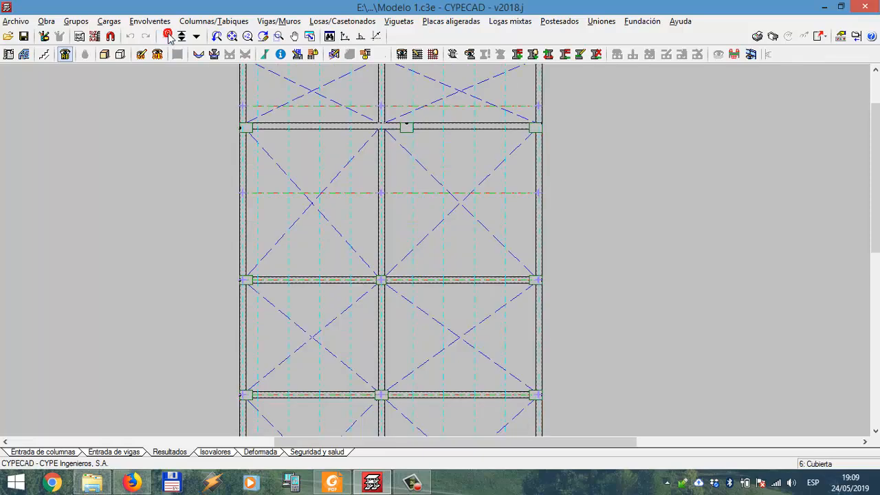
{"action": "left_click", "coordinate": [196, 38]}
{"action": "left_click", "coordinate": [196, 38]}
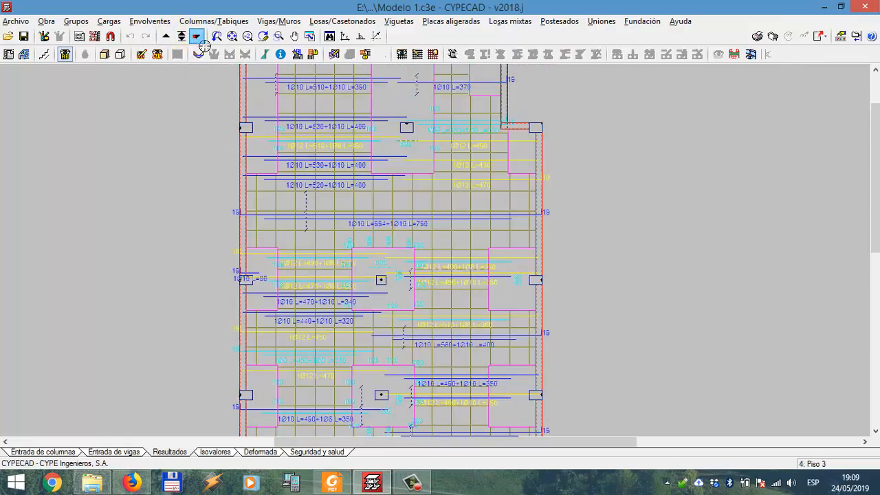
- Go down to Piso 1 and examine its joist slab reinforcement from the slanted-beam bay to the lower bays
{"action": "left_click", "coordinate": [196, 38]}
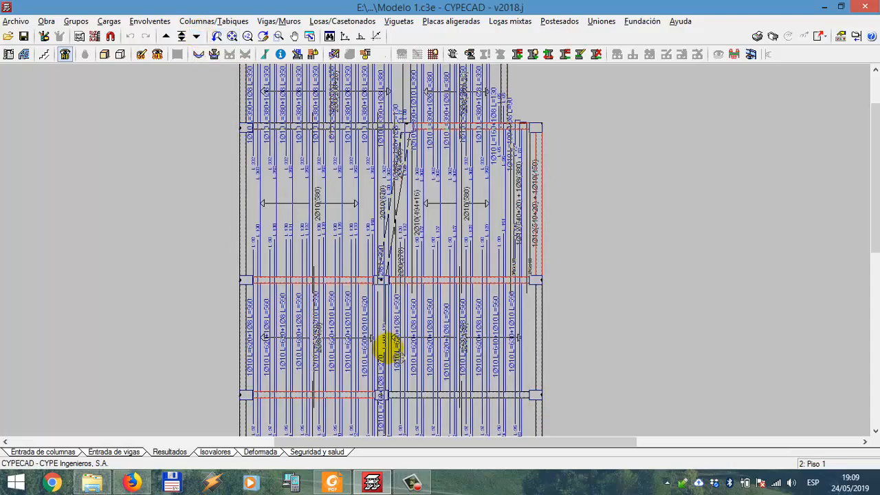
{"action": "middle_click_drag", "start_coordinate": [390, 298], "coordinate": [390, 274]}
{"action": "scroll", "coordinate": [381, 257], "scroll_direction": "down", "scroll_amount": 3}
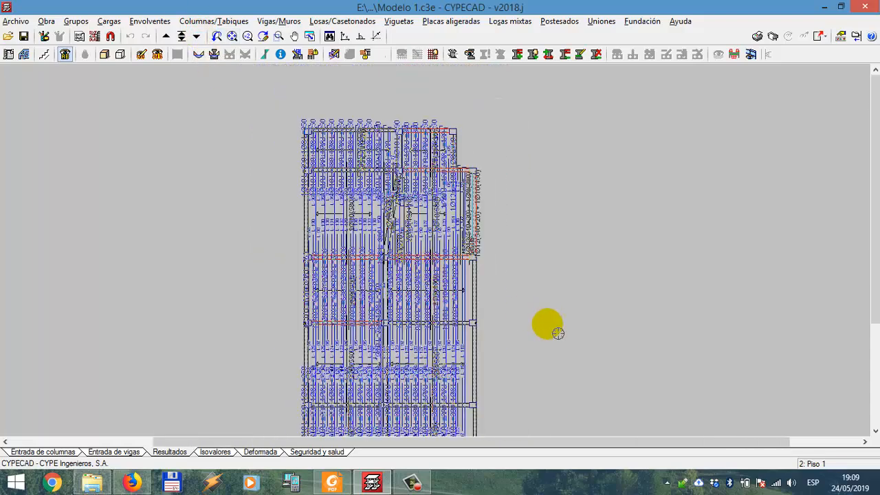
{"action": "middle_click_drag", "start_coordinate": [548, 324], "coordinate": [546, 246]}
{"action": "scroll", "coordinate": [424, 420], "scroll_direction": "up", "scroll_amount": 1}
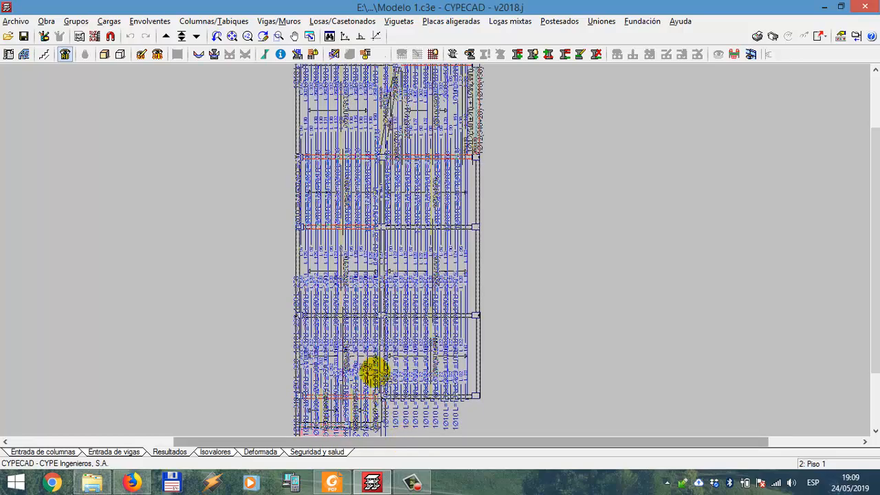
{"action": "scroll", "coordinate": [368, 368], "scroll_direction": "up", "scroll_amount": 3}
{"action": "scroll", "coordinate": [346, 290], "scroll_direction": "up", "scroll_amount": 3}
{"action": "middle_click_drag", "start_coordinate": [342, 289], "coordinate": [341, 232]}
{"action": "scroll", "coordinate": [355, 280], "scroll_direction": "up", "scroll_amount": 2}
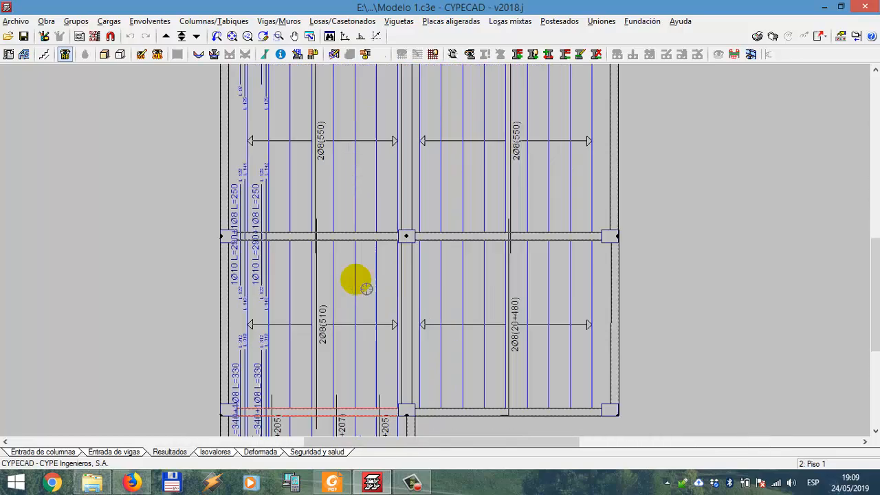
- Examine the Piso 1 joist reinforcement in the upper bays and on both sides of the slanted beam
{"action": "scroll", "coordinate": [367, 289], "scroll_direction": "down", "scroll_amount": 3}
{"action": "mouse_move", "coordinate": [369, 277]}
{"action": "middle_mouse_down"}
{"action": "mouse_move", "coordinate": [375, 254]}
{"action": "mouse_move", "coordinate": [396, 389]}
{"action": "middle_mouse_up"}
{"action": "middle_click_drag", "start_coordinate": [397, 290], "coordinate": [407, 391]}
{"action": "middle_click_drag", "start_coordinate": [410, 271], "coordinate": [410, 355]}
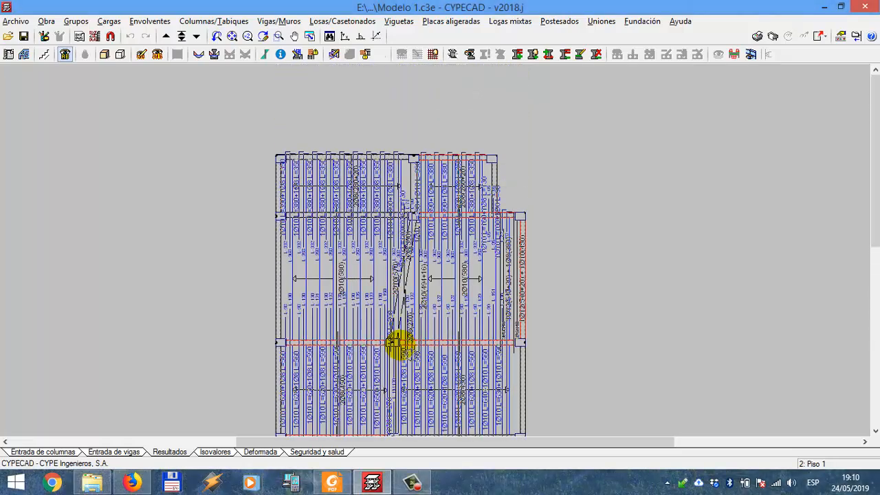
{"action": "middle_click_drag", "start_coordinate": [438, 254], "coordinate": [436, 208]}
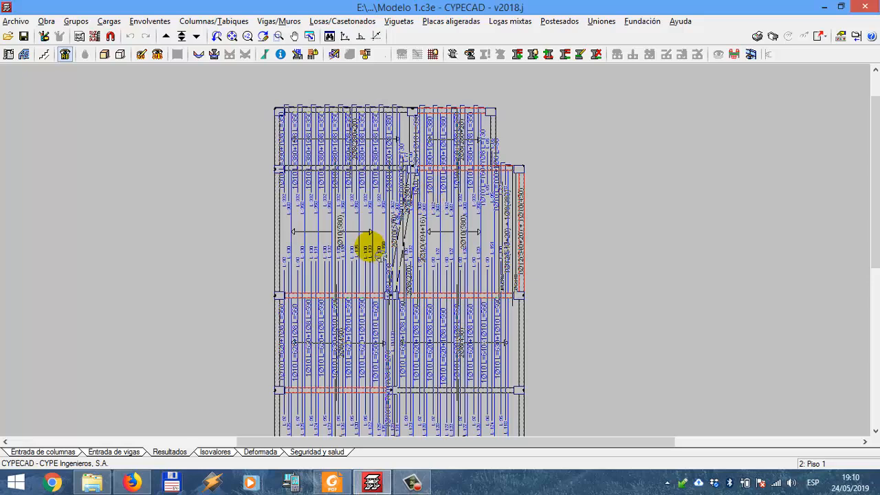
{"action": "mouse_move", "coordinate": [311, 220]}
{"action": "middle_mouse_down"}
{"action": "mouse_move", "coordinate": [290, 194]}
{"action": "mouse_move", "coordinate": [295, 207]}
{"action": "middle_mouse_up"}
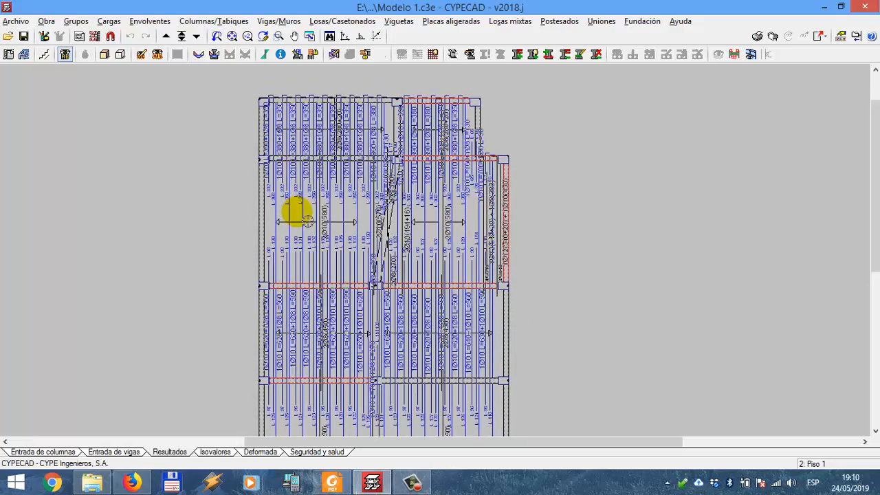
- Examine the negative joist bars crossing the beam between the two lowest full-width Piso 1 bays
{"action": "middle_click_drag", "start_coordinate": [346, 258], "coordinate": [381, 231]}
{"action": "scroll", "coordinate": [364, 241], "scroll_direction": "down", "scroll_amount": 2}
{"action": "middle_click_drag", "start_coordinate": [389, 323], "coordinate": [389, 272]}
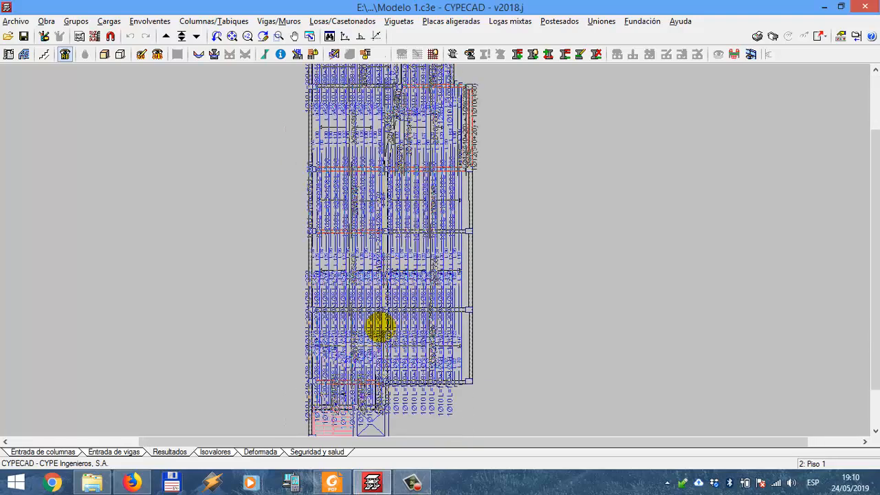
{"action": "scroll", "coordinate": [347, 416], "scroll_direction": "up", "scroll_amount": 4}
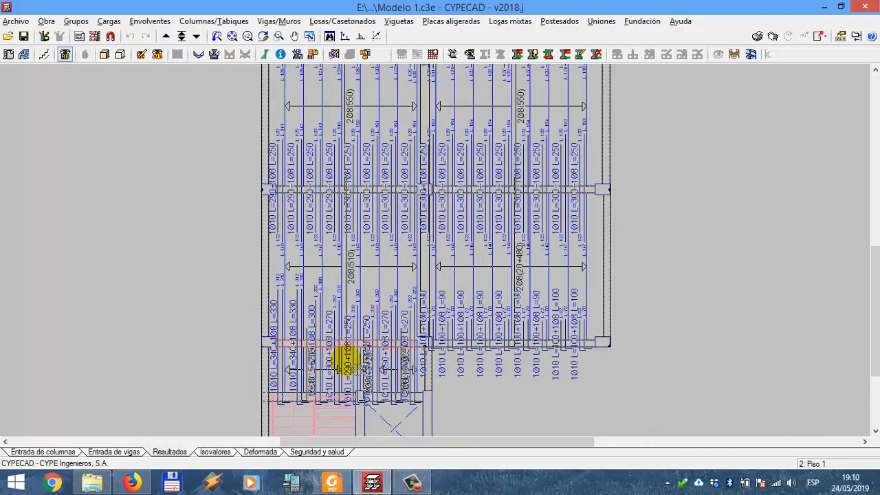
{"action": "scroll", "coordinate": [378, 179], "scroll_direction": "up", "scroll_amount": 4}
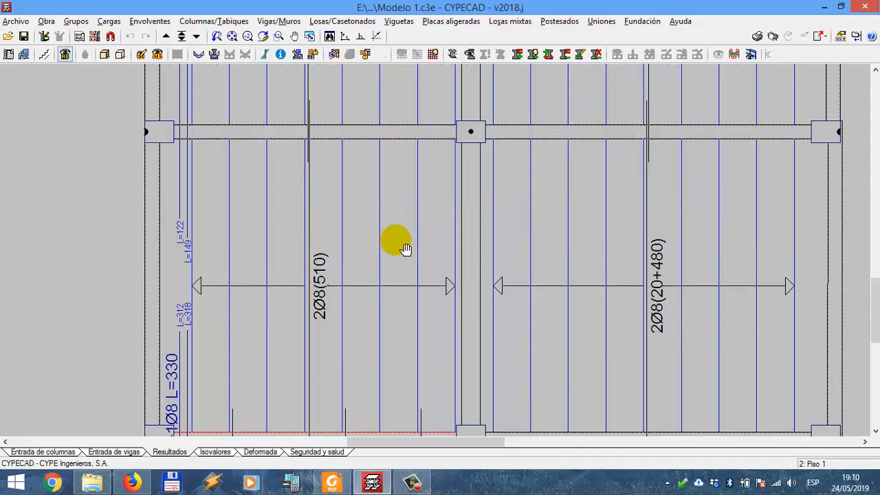
{"action": "scroll", "coordinate": [357, 330], "scroll_direction": "up", "scroll_amount": 5}
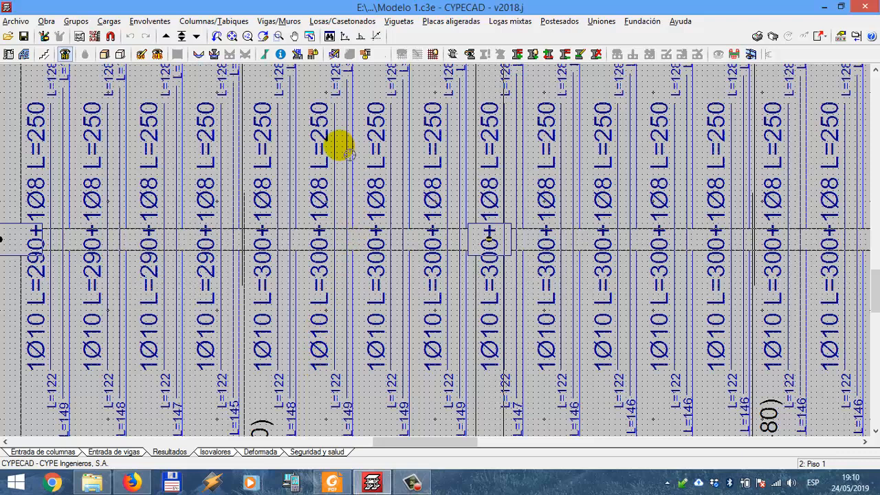
{"action": "scroll", "coordinate": [303, 241], "scroll_direction": "down", "scroll_amount": 2}
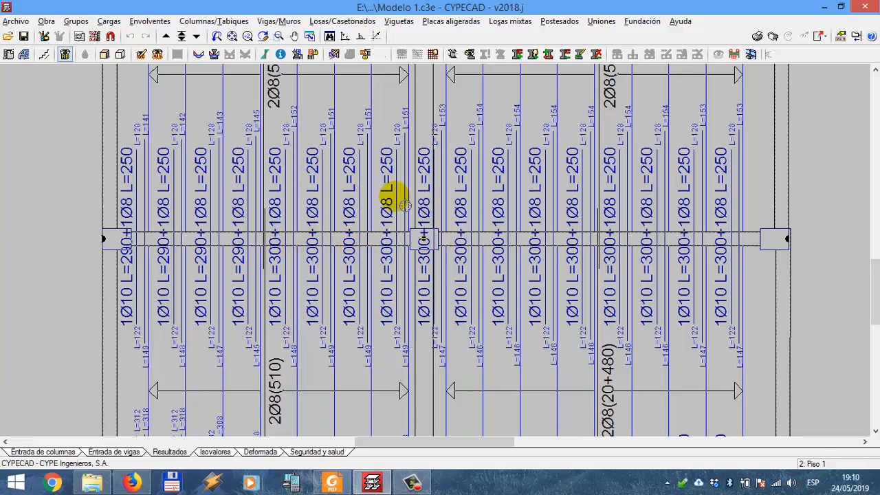
- Turn off the Armadura de negativos display in the joist view settings
{"action": "left_click", "coordinate": [470, 55]}
{"action": "left_click_drag", "start_coordinate": [462, 81], "coordinate": [482, 108]}
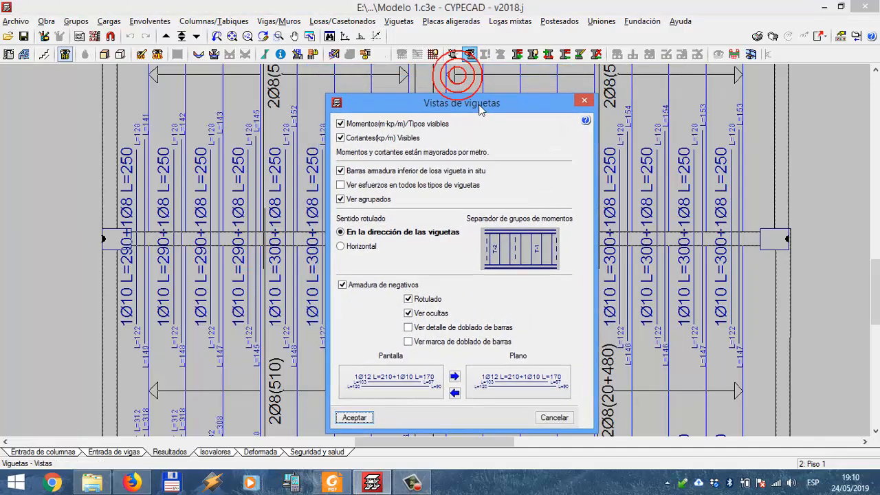
{"action": "left_click", "coordinate": [342, 285]}
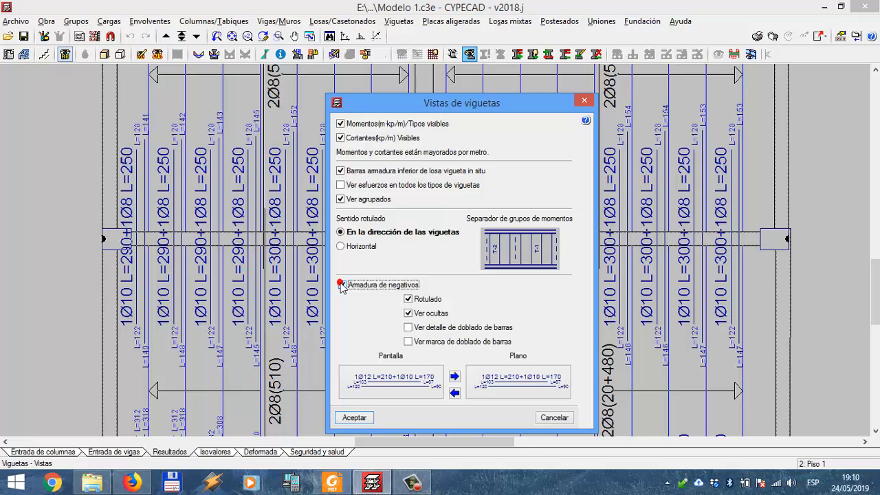
{"action": "left_click", "coordinate": [342, 284]}
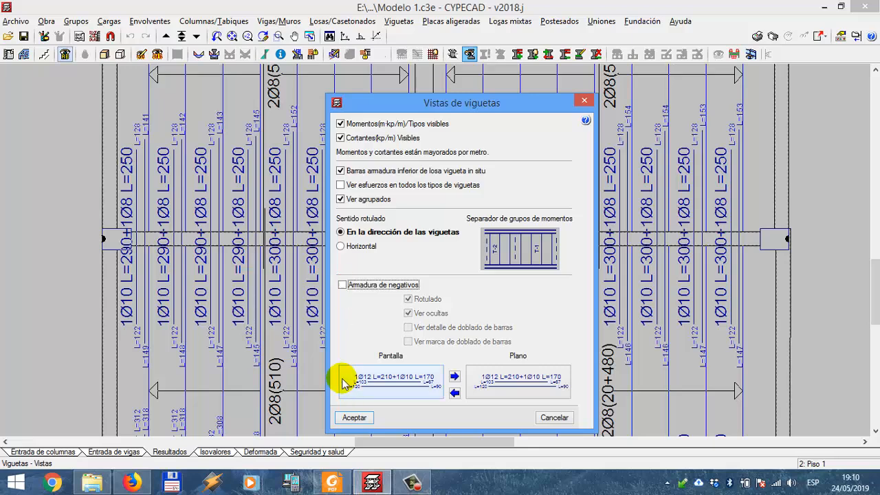
{"action": "left_click", "coordinate": [352, 417]}
- Examine the positive joist reinforcement of Piso 1 from the stair bay up to the slanted-beam panels
{"action": "scroll", "coordinate": [296, 196], "scroll_direction": "down", "scroll_amount": 4}
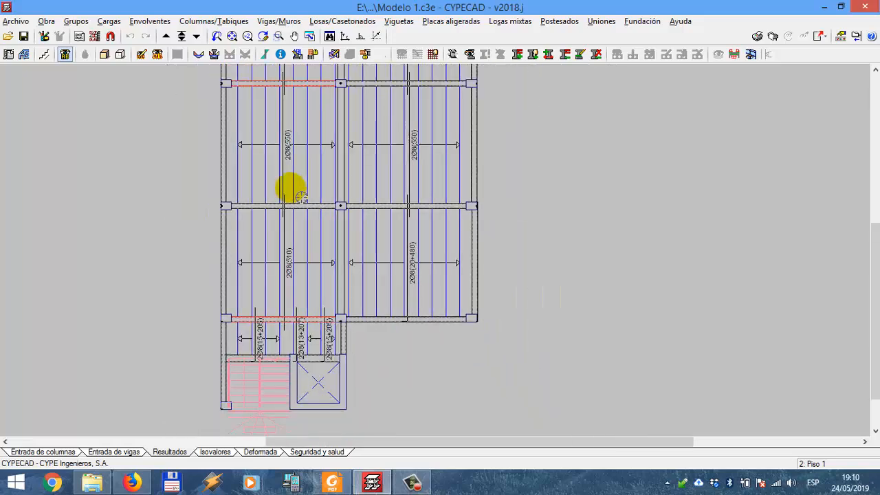
{"action": "middle_click_drag", "start_coordinate": [366, 202], "coordinate": [380, 331]}
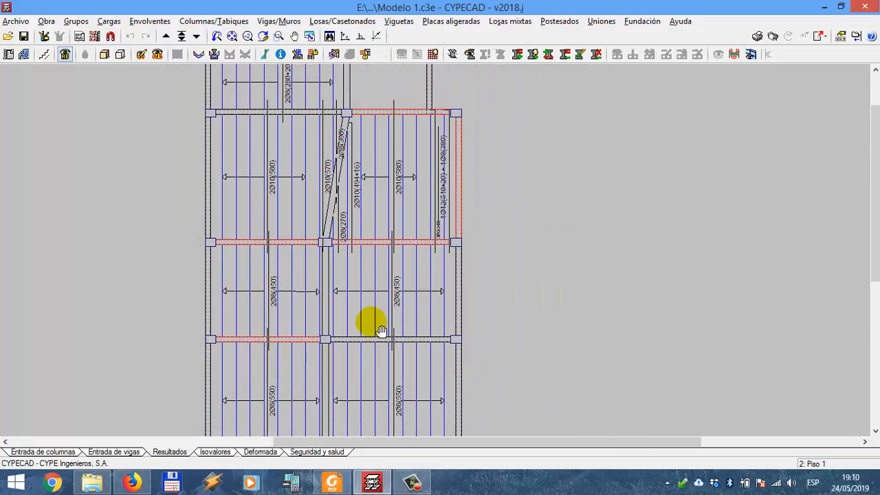
{"action": "scroll", "coordinate": [282, 302], "scroll_direction": "up", "scroll_amount": 5}
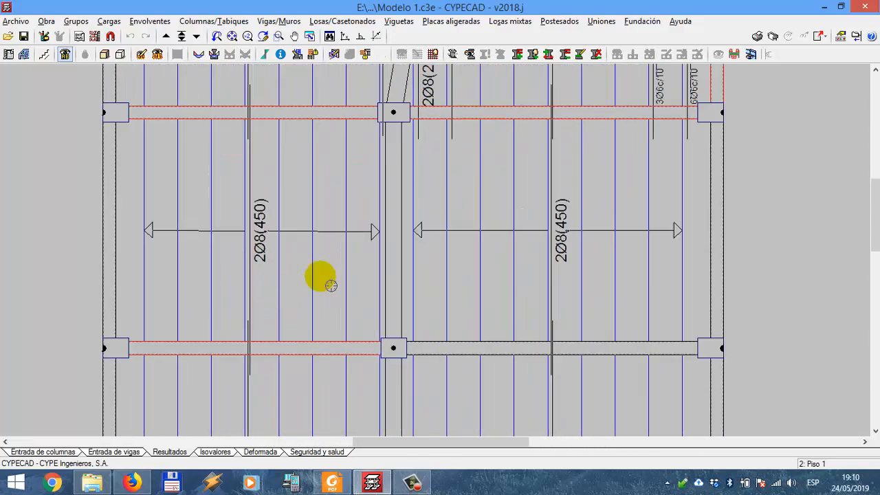
{"action": "middle_click_drag", "start_coordinate": [376, 260], "coordinate": [313, 488]}
{"action": "scroll", "coordinate": [390, 274], "scroll_direction": "down", "scroll_amount": 1}
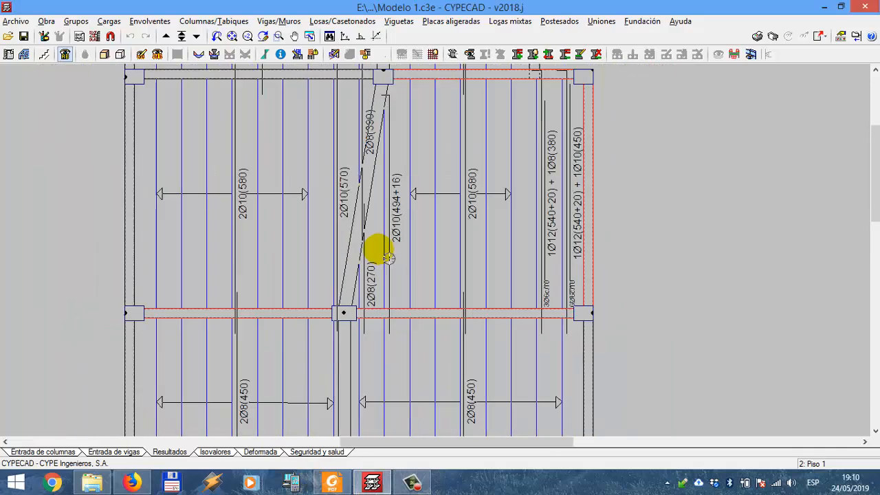
{"action": "middle_click_drag", "start_coordinate": [410, 219], "coordinate": [391, 280]}
{"action": "scroll", "coordinate": [452, 334], "scroll_direction": "up", "scroll_amount": 1}
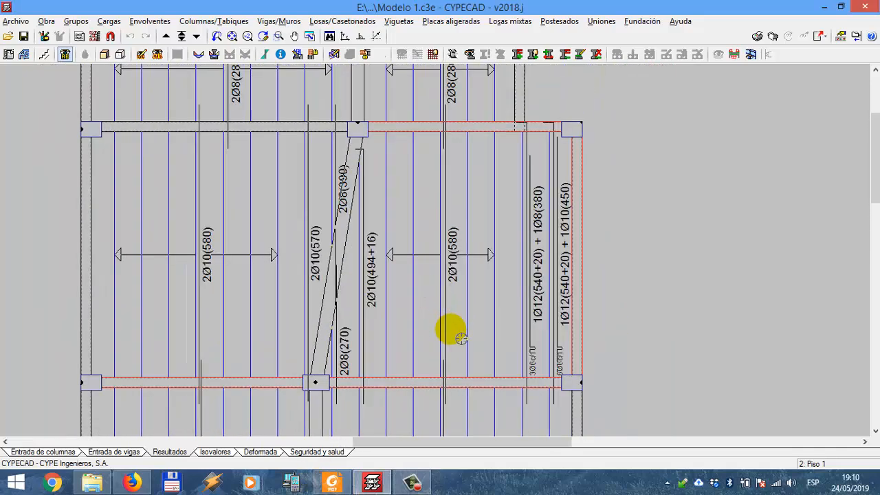
- Compare the positive joist bars on both sides of the slanted beam with those in the neighbouring Piso 1 bays
{"action": "scroll", "coordinate": [305, 349], "scroll_direction": "up", "scroll_amount": 1}
{"action": "scroll", "coordinate": [230, 295], "scroll_direction": "up", "scroll_amount": 1}
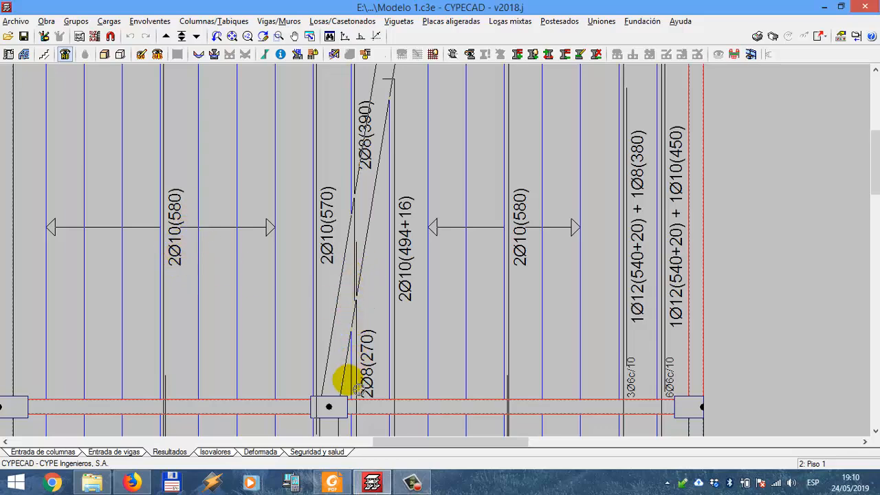
{"action": "middle_click_drag", "start_coordinate": [468, 299], "coordinate": [373, 300]}
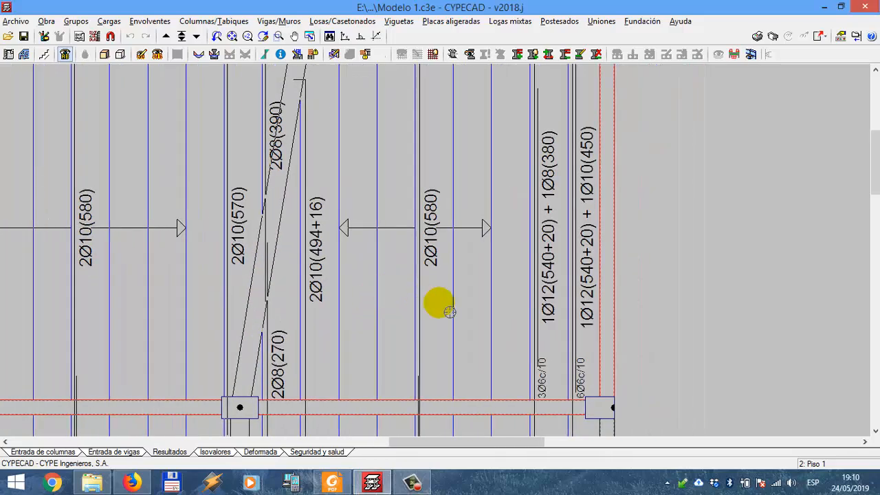
{"action": "scroll", "coordinate": [502, 220], "scroll_direction": "down", "scroll_amount": 1}
{"action": "middle_click_drag", "start_coordinate": [450, 254], "coordinate": [435, 244]}
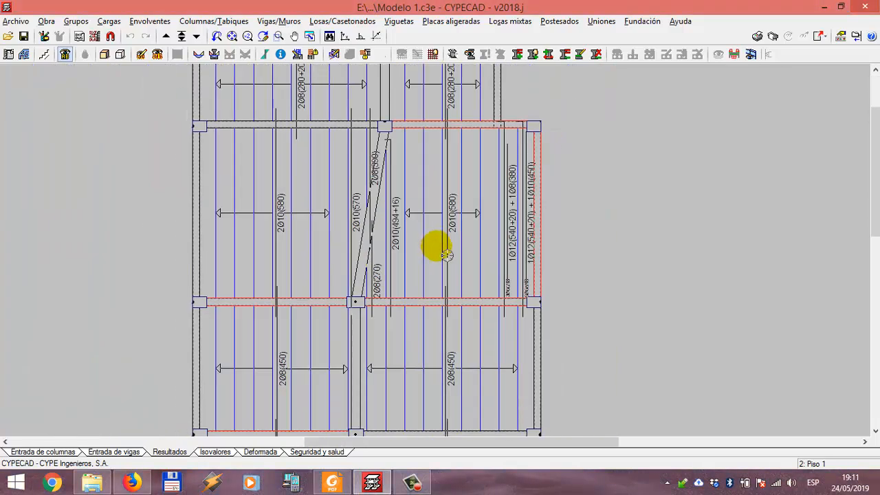
{"action": "scroll", "coordinate": [446, 254], "scroll_direction": "down", "scroll_amount": 2}
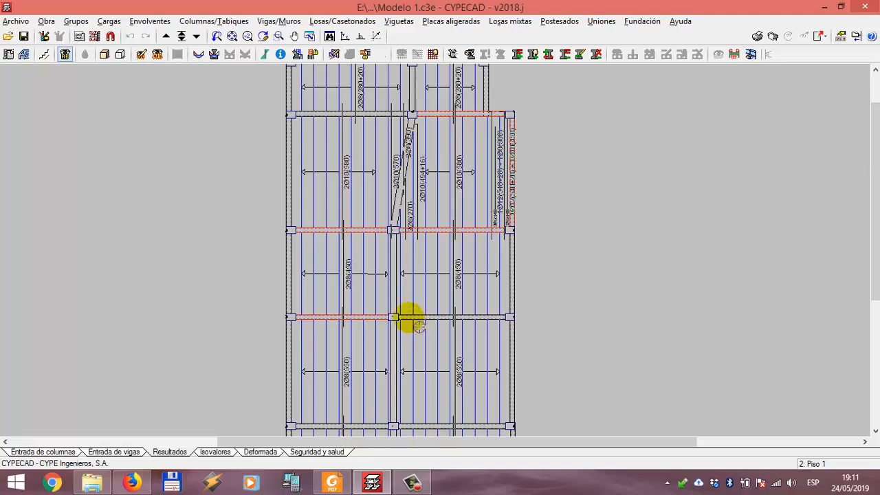
{"action": "scroll", "coordinate": [390, 229], "scroll_direction": "up", "scroll_amount": 1}
{"action": "middle_click_drag", "start_coordinate": [402, 214], "coordinate": [403, 301]}
{"action": "scroll", "coordinate": [390, 271], "scroll_direction": "up", "scroll_amount": 3}
{"action": "scroll", "coordinate": [386, 184], "scroll_direction": "up", "scroll_amount": 1}
{"action": "scroll", "coordinate": [387, 184], "scroll_direction": "up", "scroll_amount": 1}
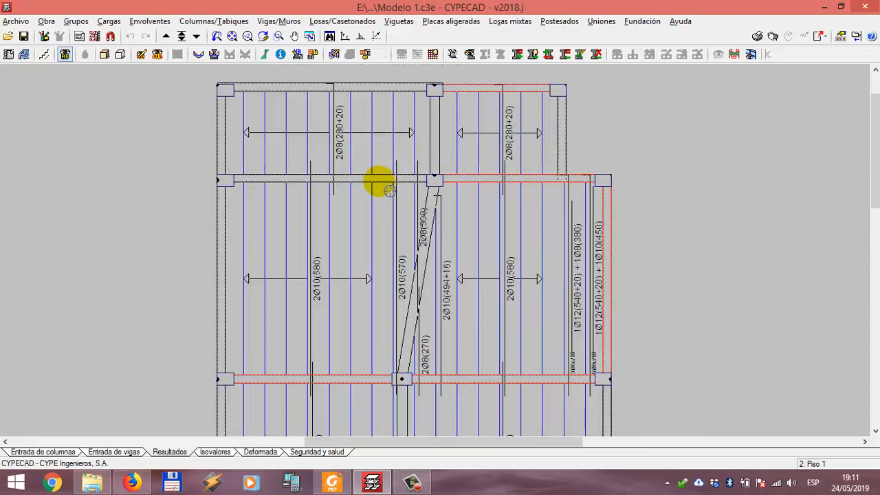
- Equalise the positive joist reinforcement with Igualar, using Máximo and Igualar en el grupo actual, with the Medio percentage set to 40
{"action": "left_click", "coordinate": [293, 22]}
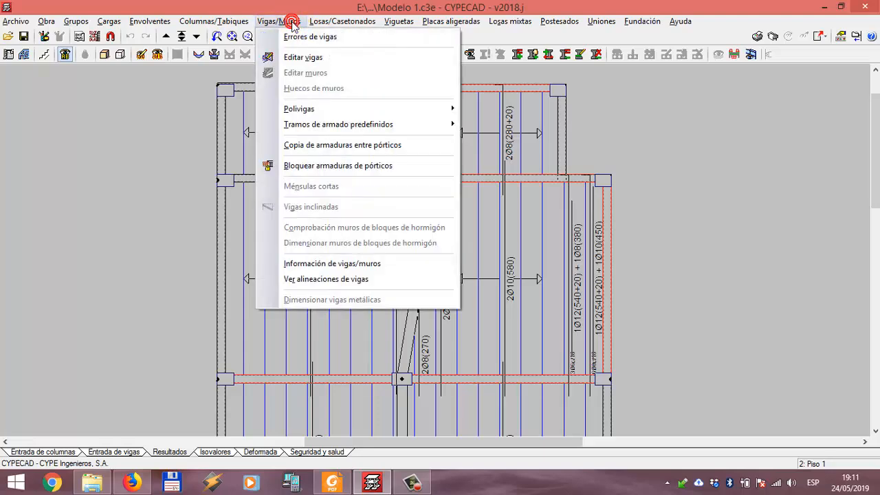
{"action": "mouse_move", "coordinate": [400, 26]}
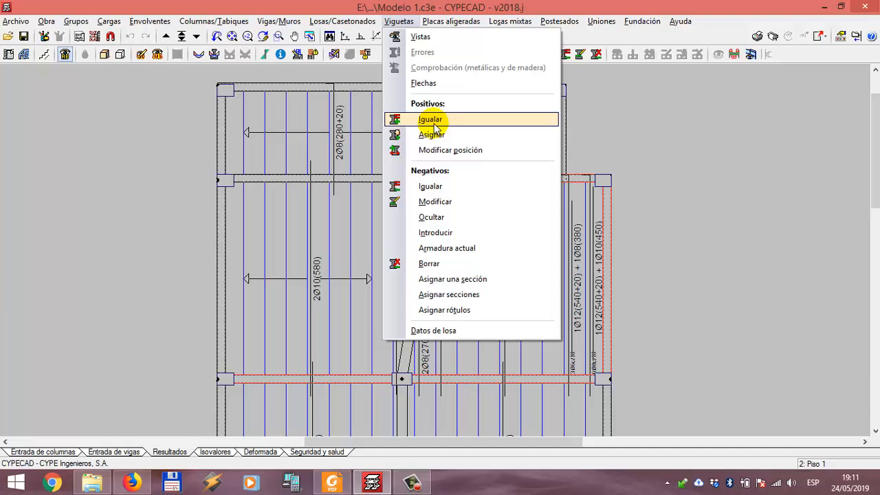
{"action": "left_click", "coordinate": [434, 127]}
{"action": "mouse_move", "coordinate": [458, 181]}
{"action": "left_mouse_down"}
{"action": "mouse_move", "coordinate": [562, 203]}
{"action": "mouse_move", "coordinate": [701, 198]}
{"action": "left_mouse_up"}
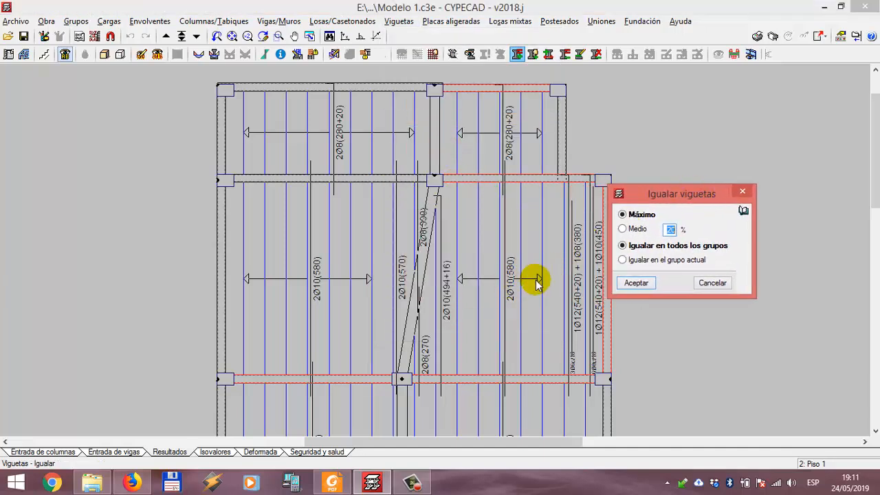
{"action": "left_click", "coordinate": [641, 262]}
{"action": "left_click", "coordinate": [623, 245]}
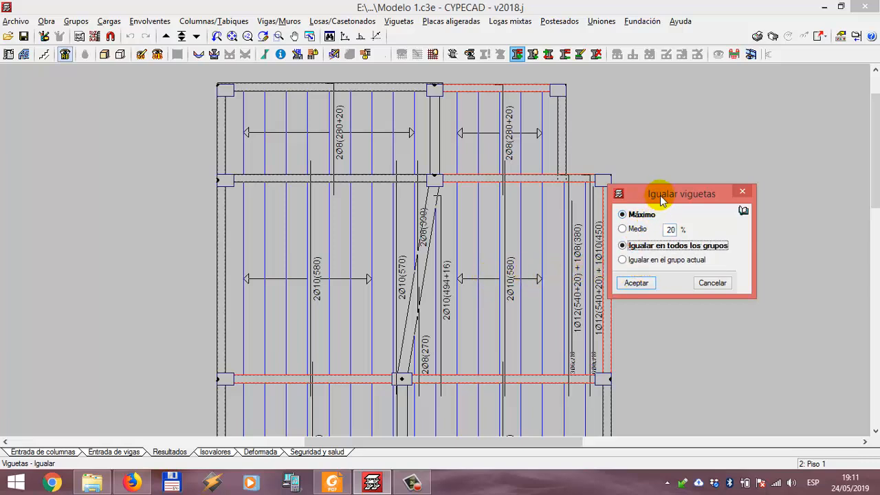
{"action": "left_click_drag", "start_coordinate": [660, 195], "coordinate": [679, 207]}
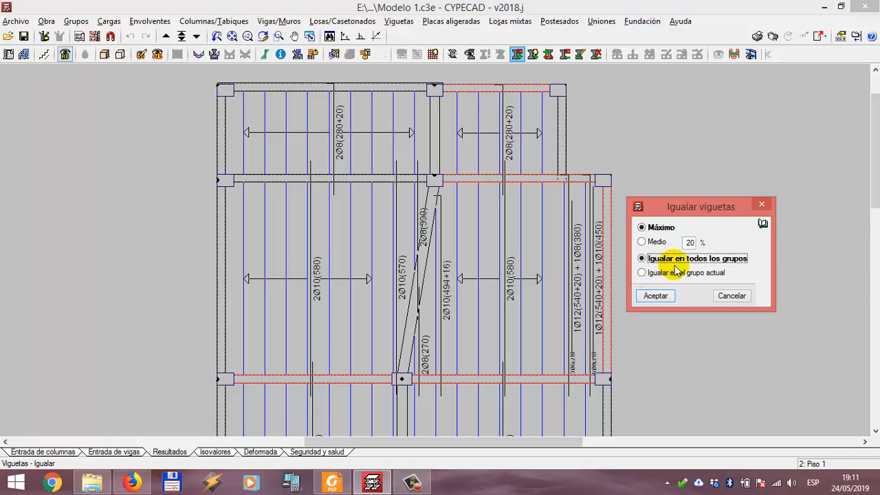
{"action": "left_click", "coordinate": [646, 272]}
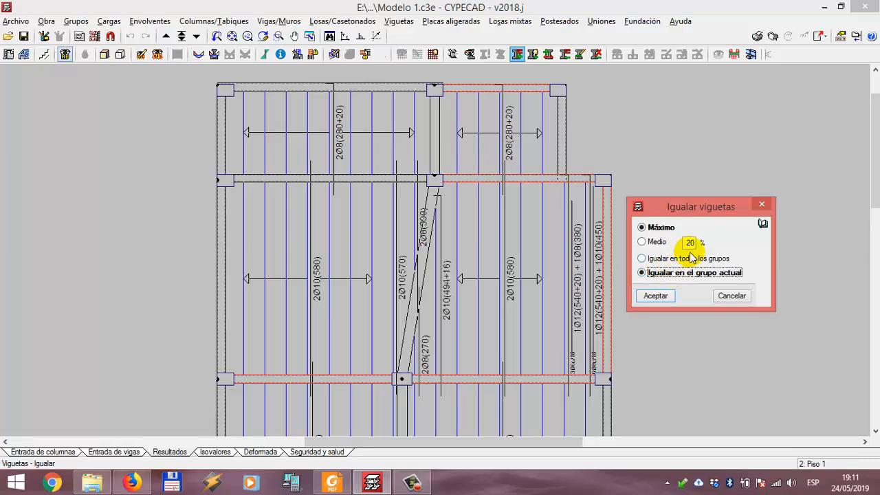
{"action": "double_click", "coordinate": [691, 211]}
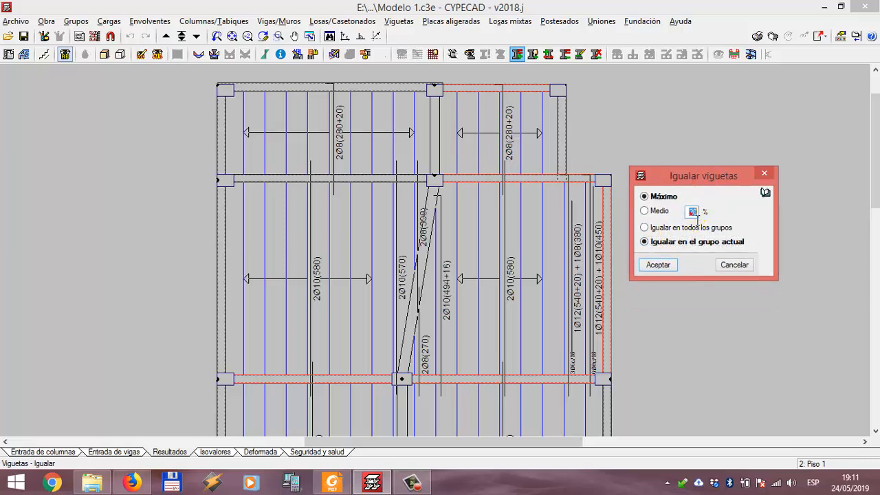
{"action": "left_click", "coordinate": [658, 264]}
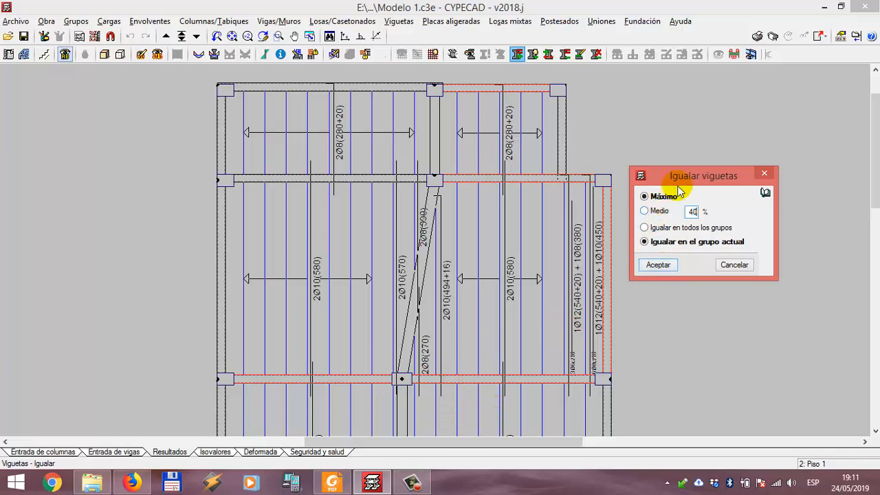
{"action": "left_click_drag", "start_coordinate": [684, 173], "coordinate": [690, 154]}
{"action": "left_click", "coordinate": [664, 245]}
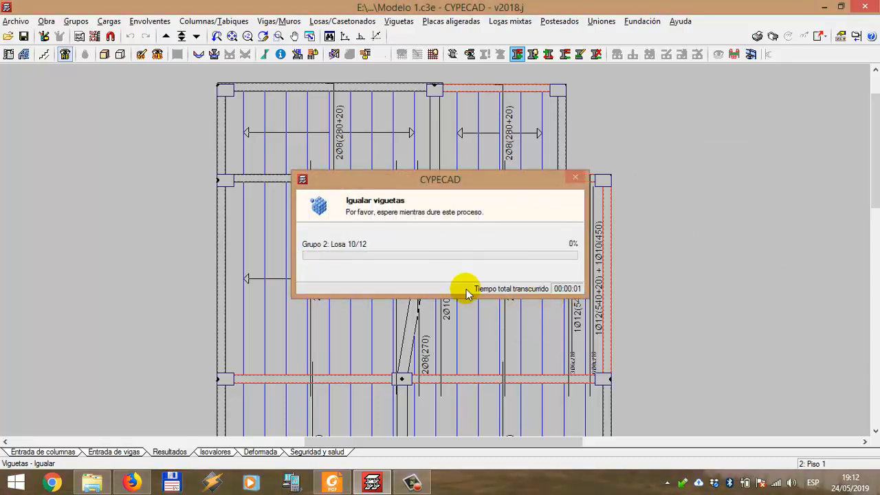
{"action": "scroll", "coordinate": [479, 300], "scroll_direction": "up", "scroll_amount": 1}
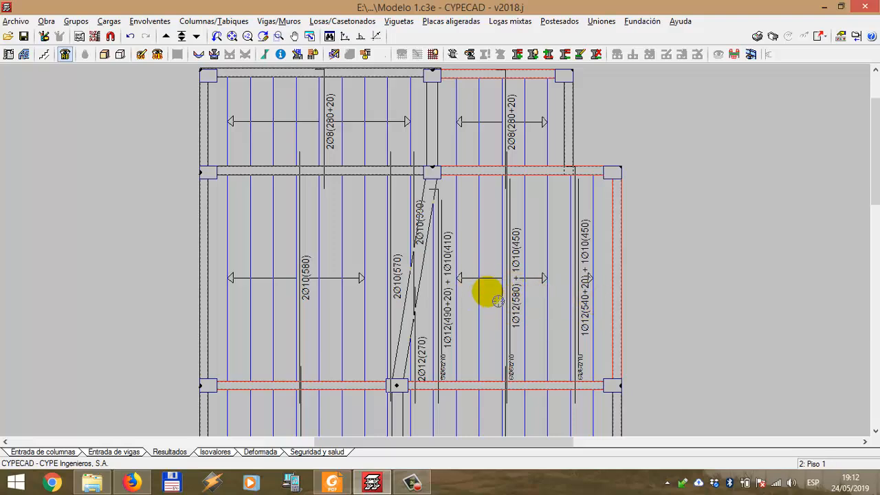
- Examine the positive joist bars of Piso 1 from the slanted-beam panels down to the short bay beside the stairs
{"action": "middle_click_drag", "start_coordinate": [488, 291], "coordinate": [503, 222]}
{"action": "middle_click_drag", "start_coordinate": [452, 322], "coordinate": [476, 185]}
{"action": "scroll", "coordinate": [483, 234], "scroll_direction": "down", "scroll_amount": 1}
{"action": "middle_click_drag", "start_coordinate": [492, 257], "coordinate": [465, 148]}
{"action": "middle_click_drag", "start_coordinate": [454, 311], "coordinate": [431, 180]}
{"action": "middle_click_drag", "start_coordinate": [383, 324], "coordinate": [405, 224]}
{"action": "scroll", "coordinate": [378, 288], "scroll_direction": "up", "scroll_amount": 4}
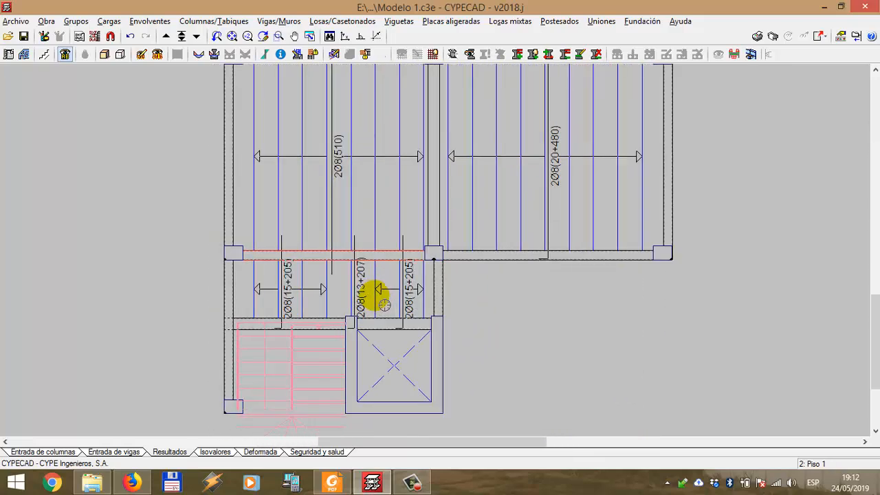
{"action": "middle_click_drag", "start_coordinate": [365, 352], "coordinate": [367, 314]}
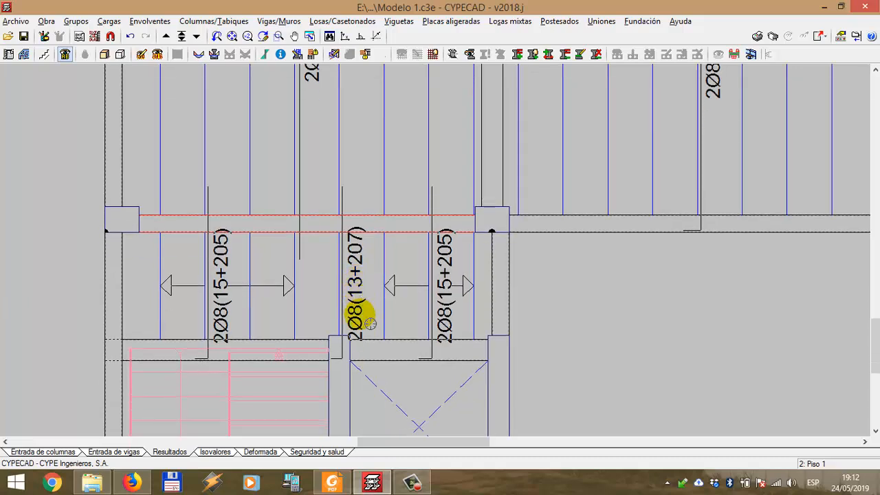
{"action": "scroll", "coordinate": [339, 354], "scroll_direction": "up", "scroll_amount": 1}
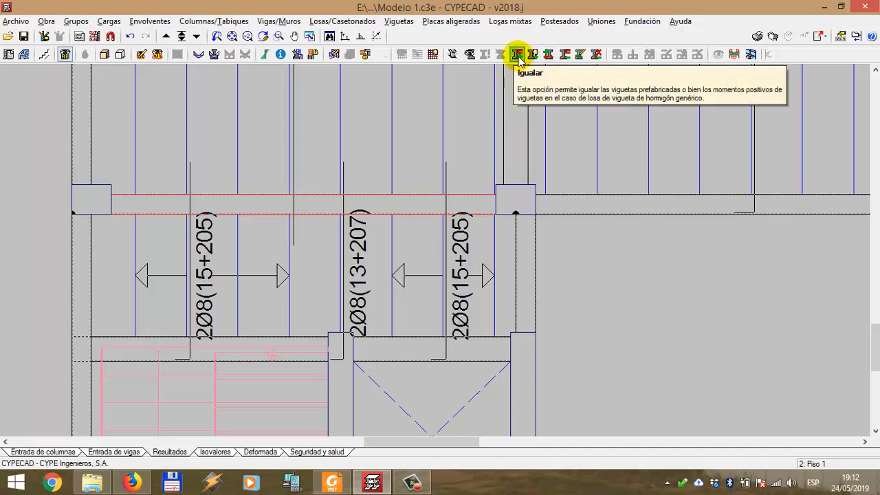
- Set the Igualar options for the positive joist reinforcement to Máximo and Igualar en todos los grupos, with the Medio percentage at 70
{"action": "left_click", "coordinate": [401, 21]}
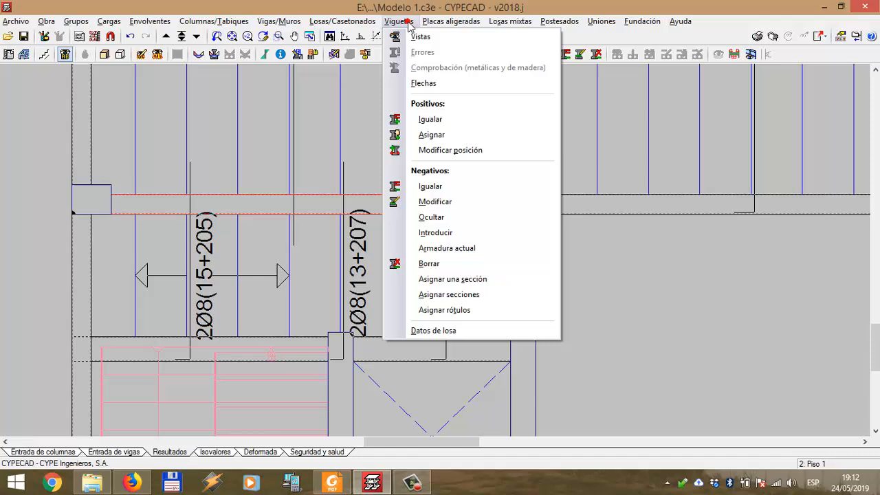
{"action": "left_click", "coordinate": [427, 119]}
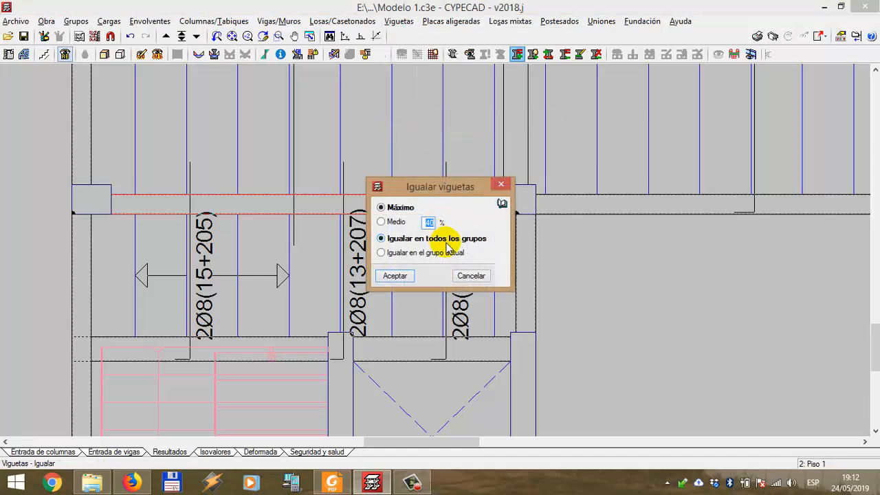
{"action": "type", "text": "7"}
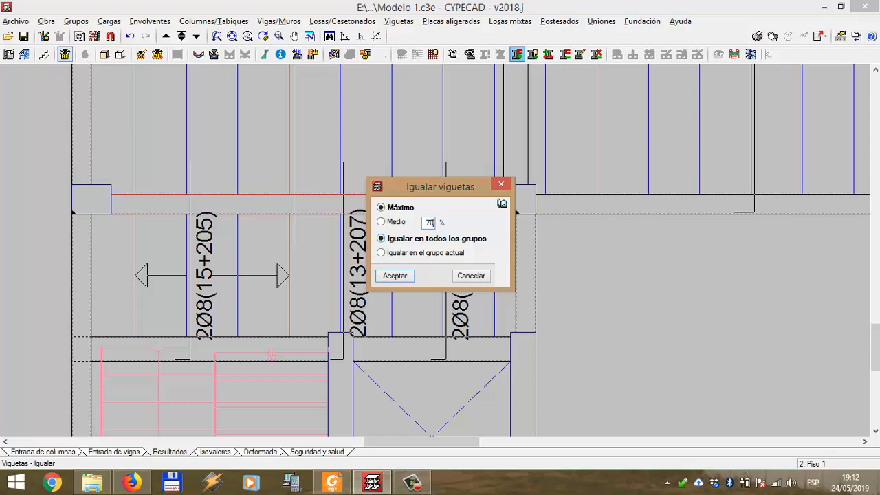
{"action": "left_click", "coordinate": [407, 277]}
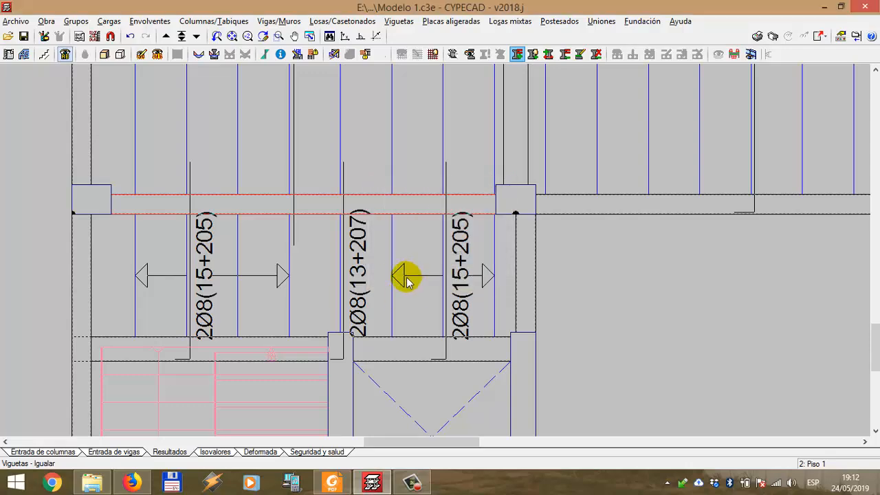
{"action": "scroll", "coordinate": [407, 277], "scroll_direction": "down", "scroll_amount": 2}
{"action": "scroll", "coordinate": [499, 113], "scroll_direction": "up", "scroll_amount": 2}
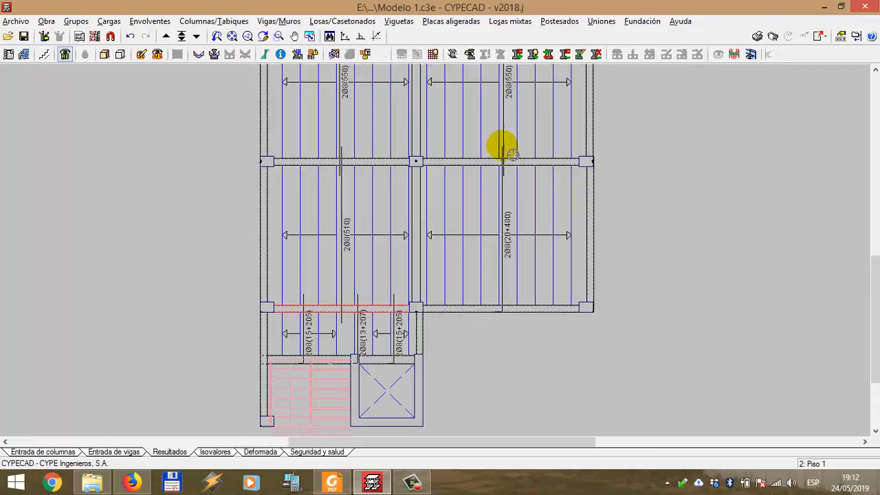
{"action": "left_click", "coordinate": [517, 54]}
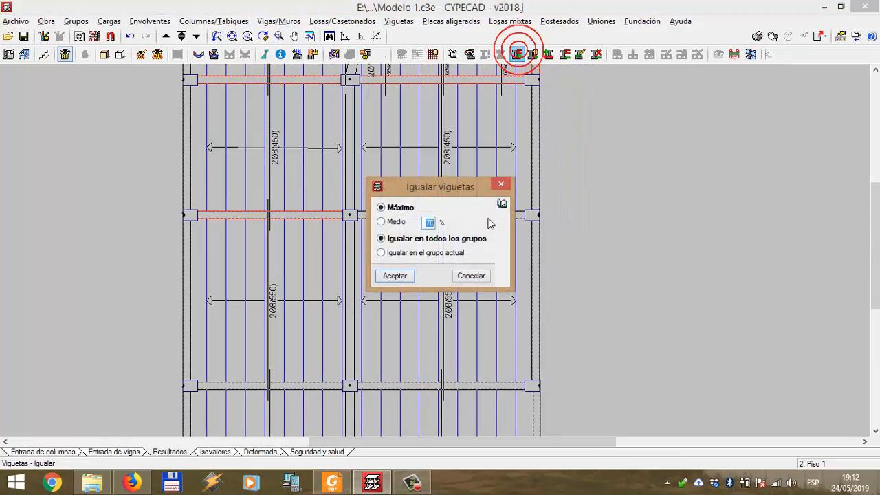
{"action": "left_click", "coordinate": [434, 232]}
{"action": "left_click", "coordinate": [398, 275]}
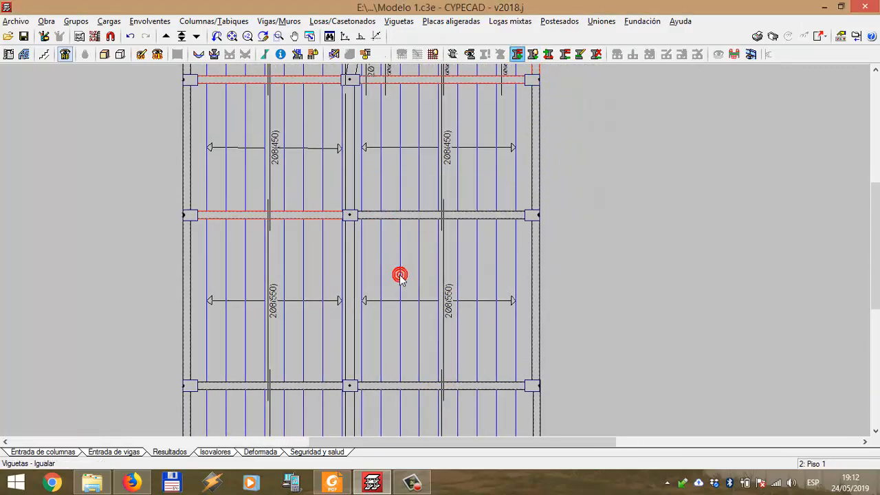
- Compare the positive joist bars around the slanted beam with those in the remaining Piso 1 bays down to the stairs
{"action": "middle_click_drag", "start_coordinate": [427, 76], "coordinate": [411, 246]}
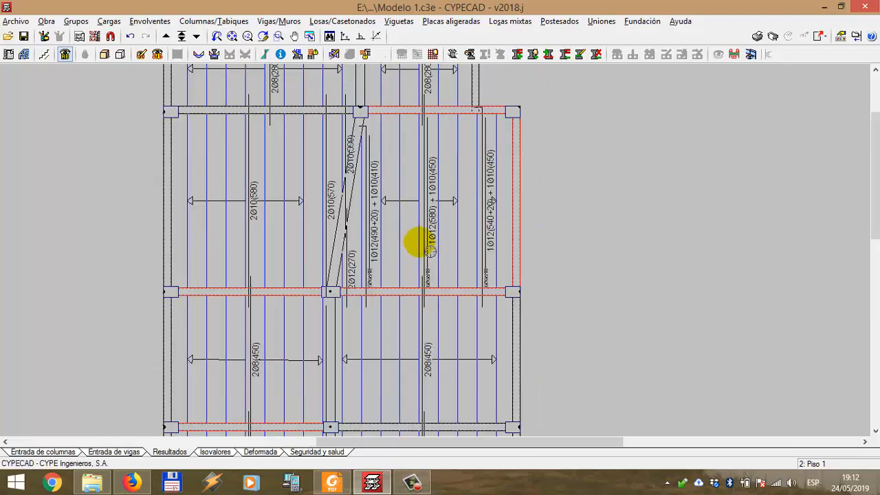
{"action": "scroll", "coordinate": [394, 269], "scroll_direction": "down", "scroll_amount": 1}
{"action": "scroll", "coordinate": [394, 269], "scroll_direction": "up", "scroll_amount": 3}
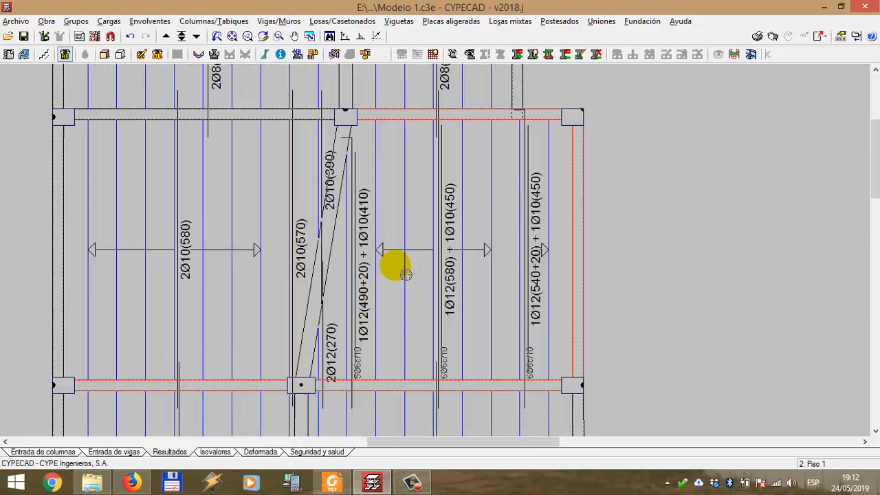
{"action": "scroll", "coordinate": [406, 274], "scroll_direction": "up", "scroll_amount": 1}
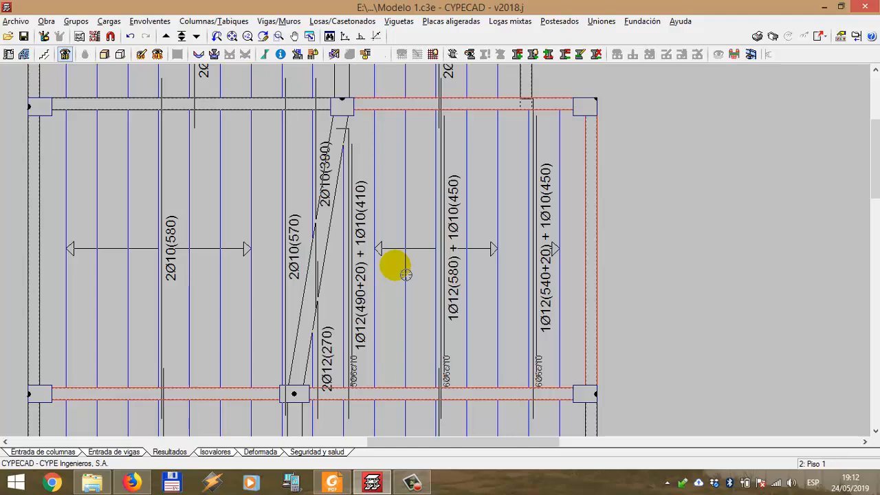
{"action": "scroll", "coordinate": [402, 272], "scroll_direction": "down", "scroll_amount": 5}
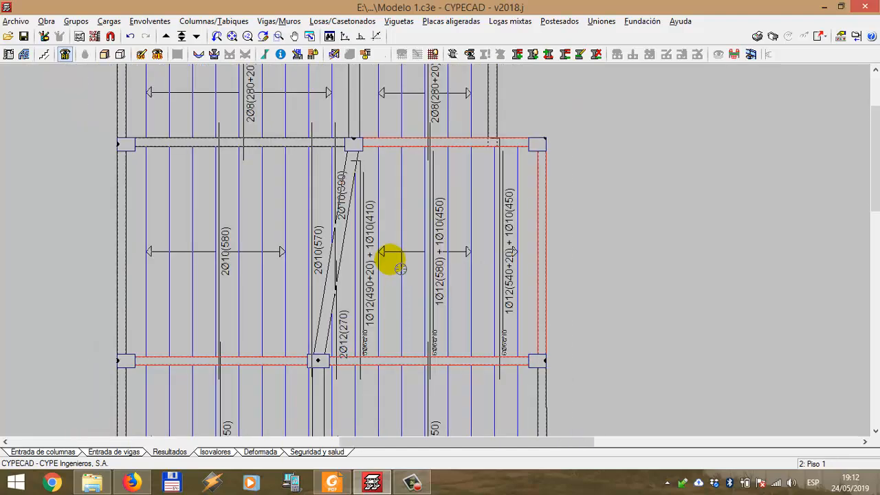
{"action": "middle_click_drag", "start_coordinate": [390, 297], "coordinate": [424, 181]}
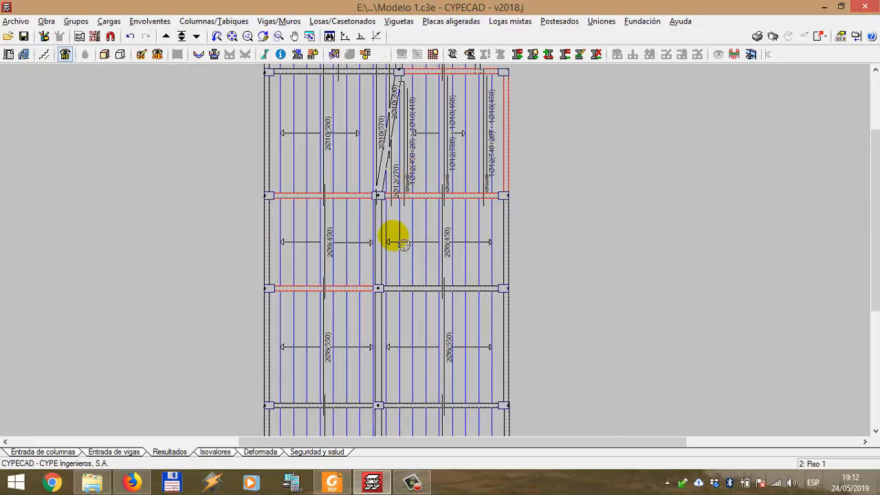
{"action": "middle_click_drag", "start_coordinate": [388, 318], "coordinate": [451, 134]}
{"action": "scroll", "coordinate": [365, 385], "scroll_direction": "up", "scroll_amount": 5}
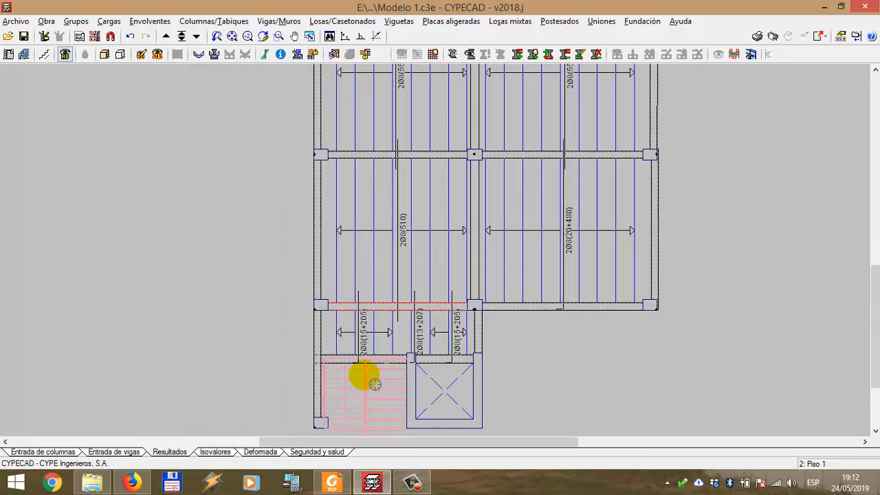
{"action": "scroll", "coordinate": [391, 312], "scroll_direction": "up", "scroll_amount": 1}
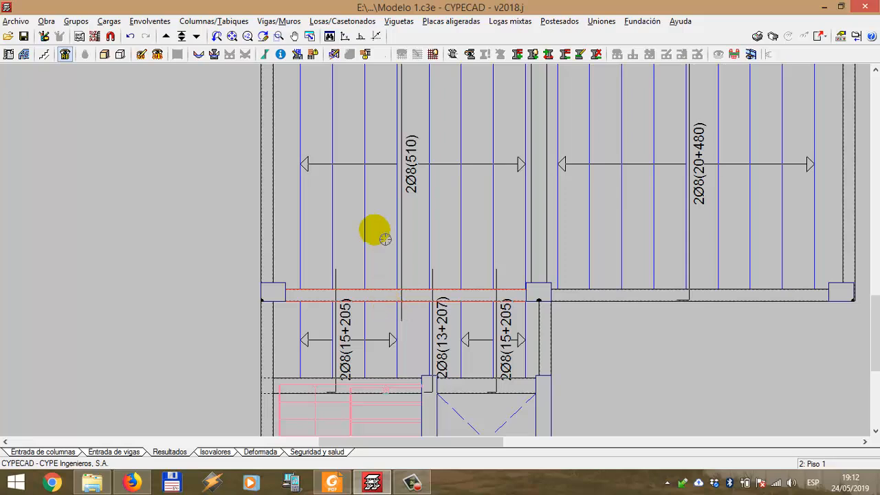
- Start assigning positive joist reinforcement with Asignar and set the base reinforcement to 2 Ø8
{"action": "left_click", "coordinate": [400, 23]}
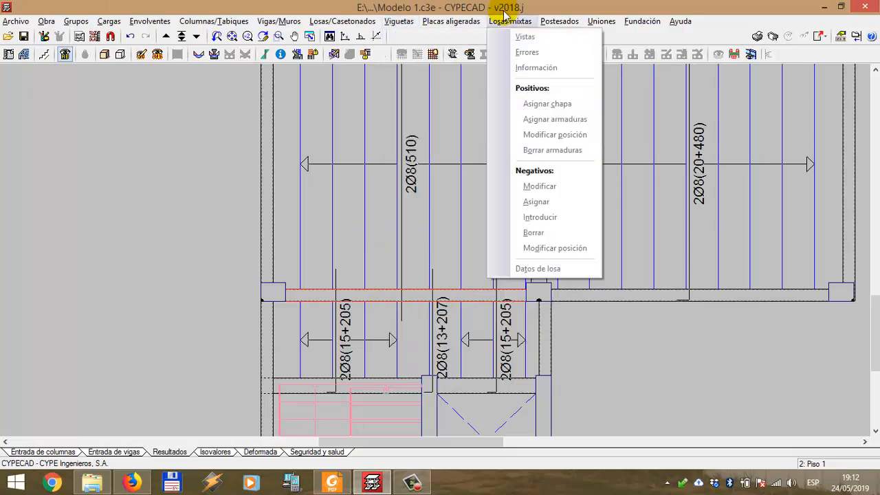
{"action": "left_click", "coordinate": [471, 9]}
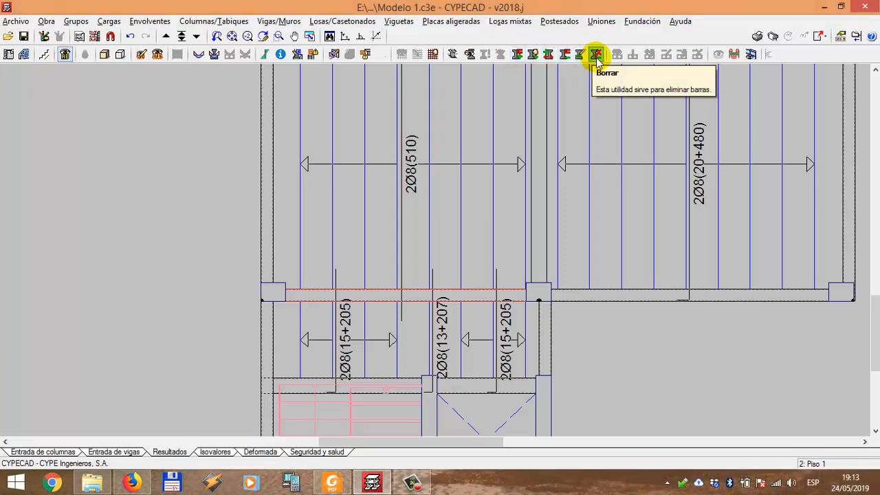
{"action": "left_click", "coordinate": [413, 21]}
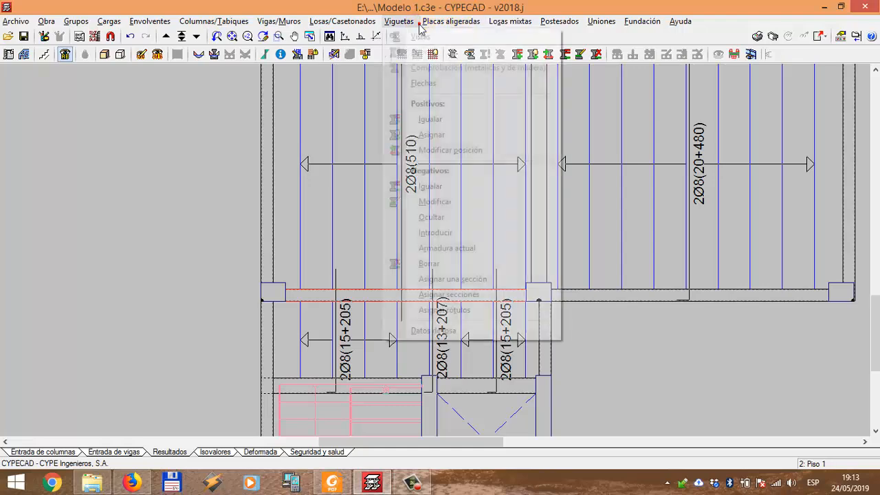
{"action": "left_click", "coordinate": [432, 135]}
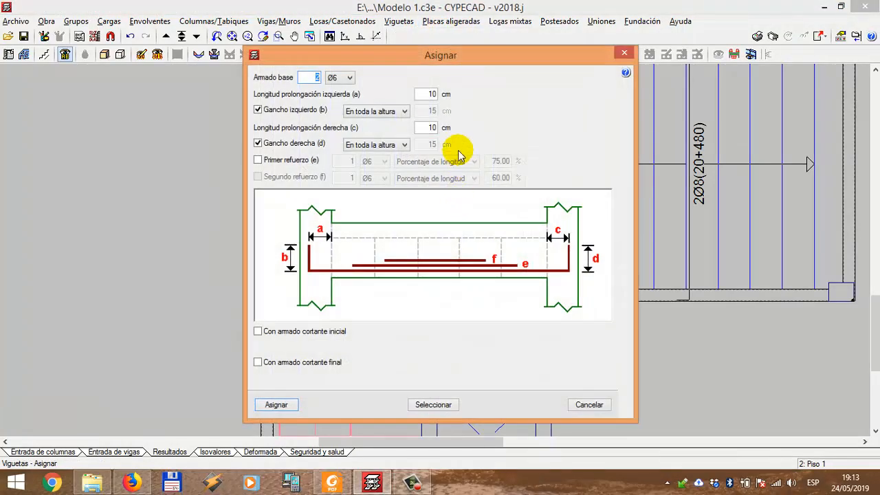
{"action": "left_click_drag", "start_coordinate": [434, 61], "coordinate": [442, 88]}
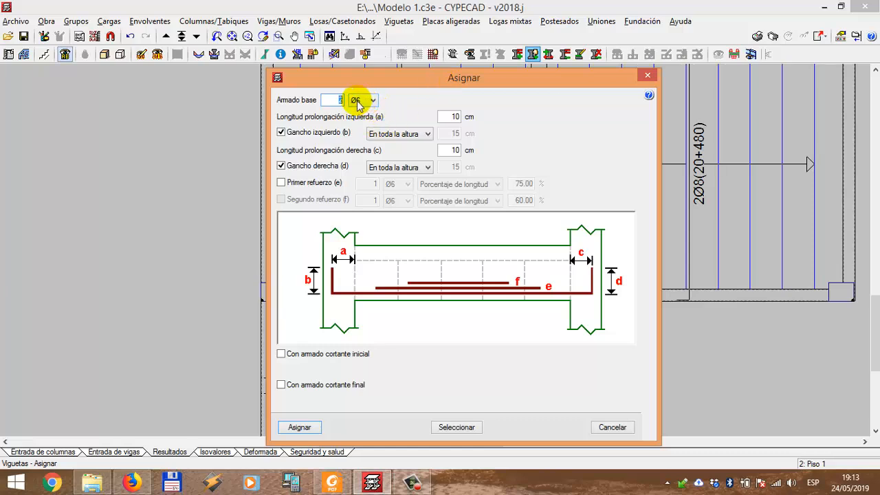
{"action": "left_click", "coordinate": [335, 100]}
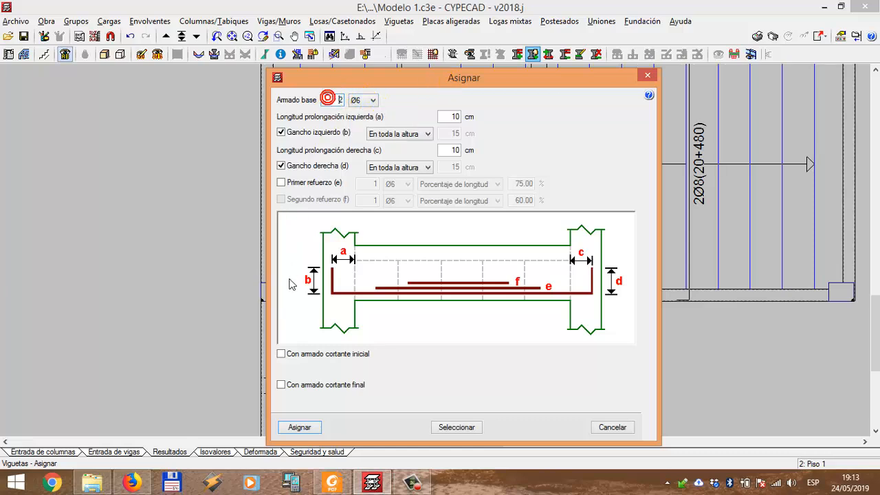
{"action": "left_click", "coordinate": [363, 101]}
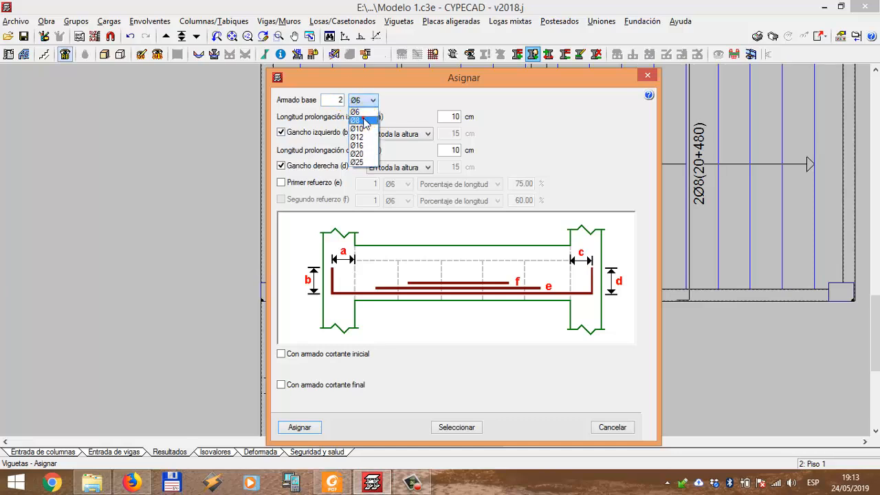
{"action": "left_click", "coordinate": [356, 120]}
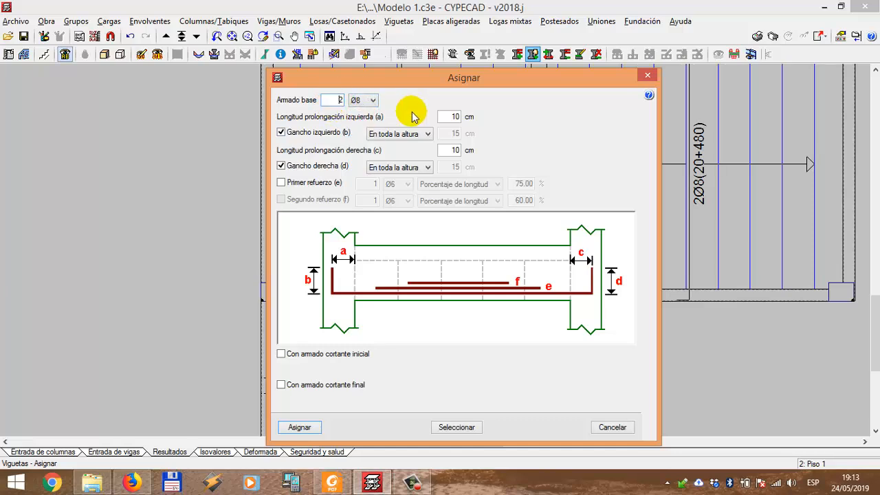
- Set both the left and right extension lengths of the base joist bars to 15 cm
{"action": "left_click", "coordinate": [455, 117]}
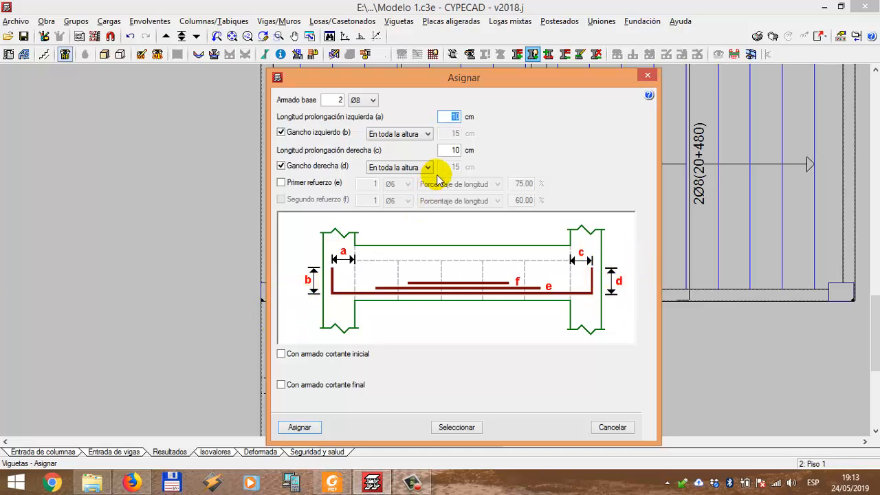
{"action": "type", "text": "15"}
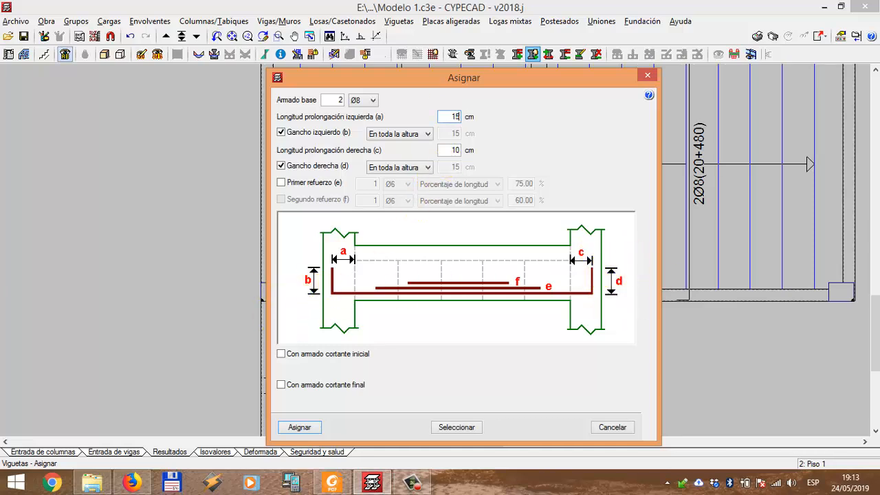
{"action": "left_click", "coordinate": [448, 147]}
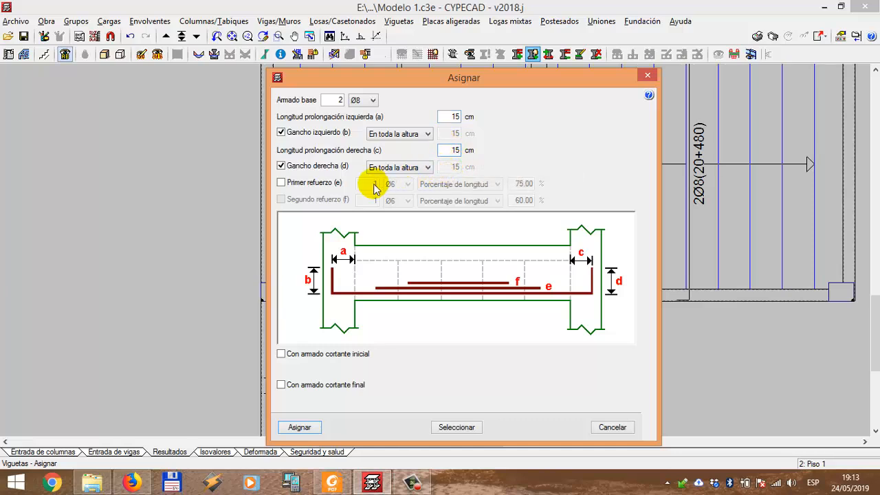
{"action": "left_click_drag", "start_coordinate": [396, 74], "coordinate": [391, 57]}
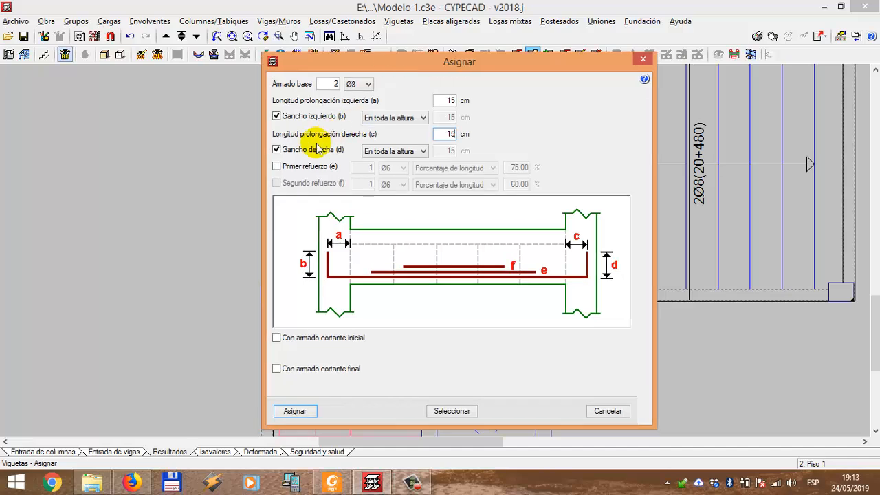
- Enable the first additional reinforcement of the joists and set its bar diameter to Ø8
{"action": "left_click", "coordinate": [277, 167]}
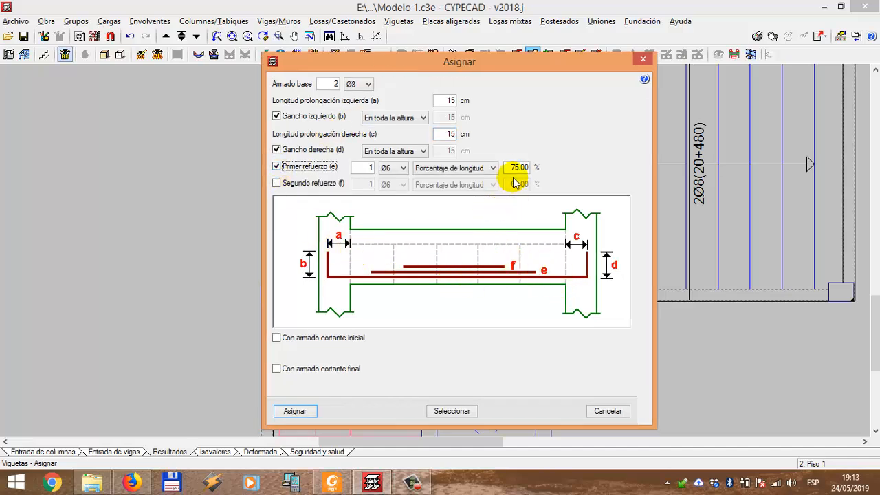
{"action": "left_click", "coordinate": [389, 168]}
{"action": "left_click", "coordinate": [386, 181]}
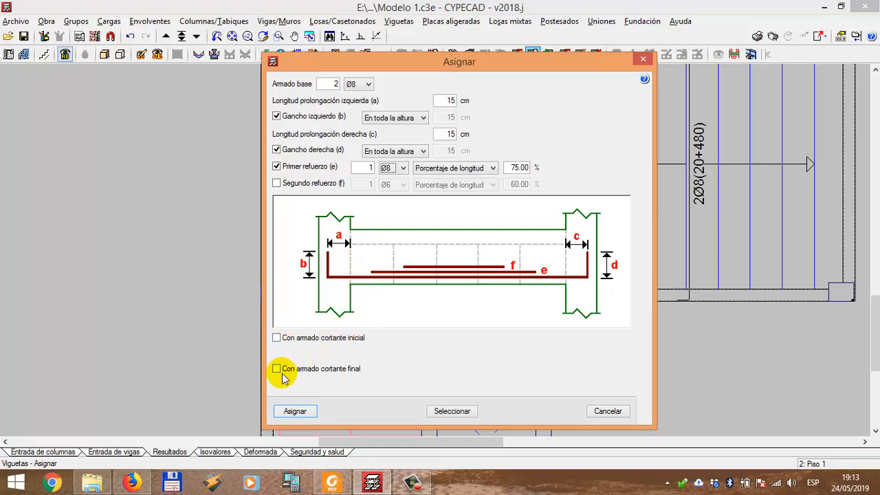
- Try the initial and final shear reinforcement options for the joists, switching each one on and off again
{"action": "left_click", "coordinate": [278, 339]}
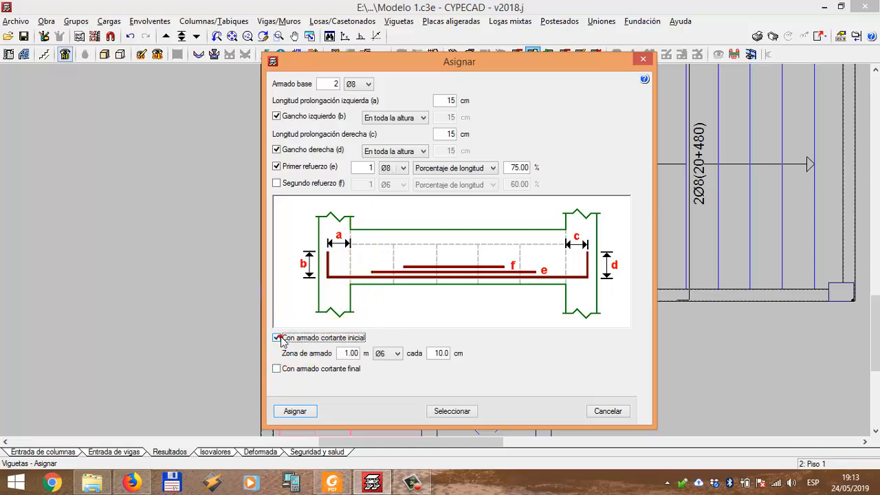
{"action": "left_click", "coordinate": [276, 337]}
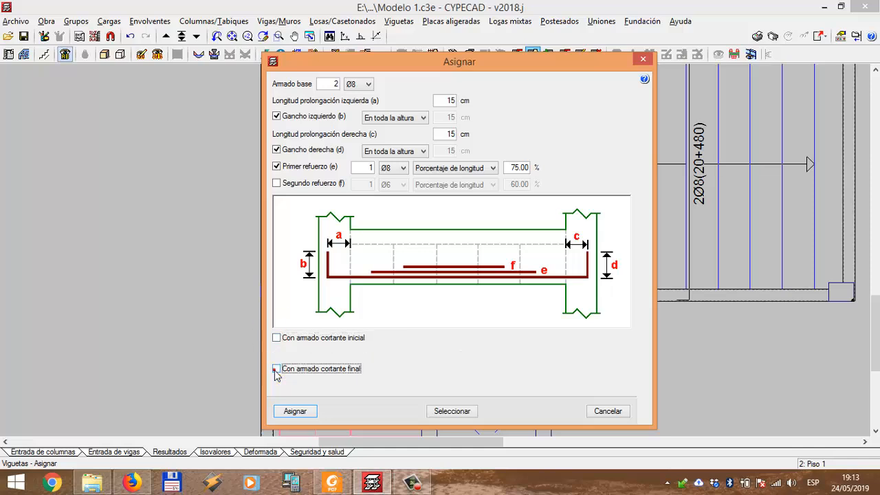
{"action": "left_click", "coordinate": [276, 369]}
{"action": "left_click", "coordinate": [275, 369]}
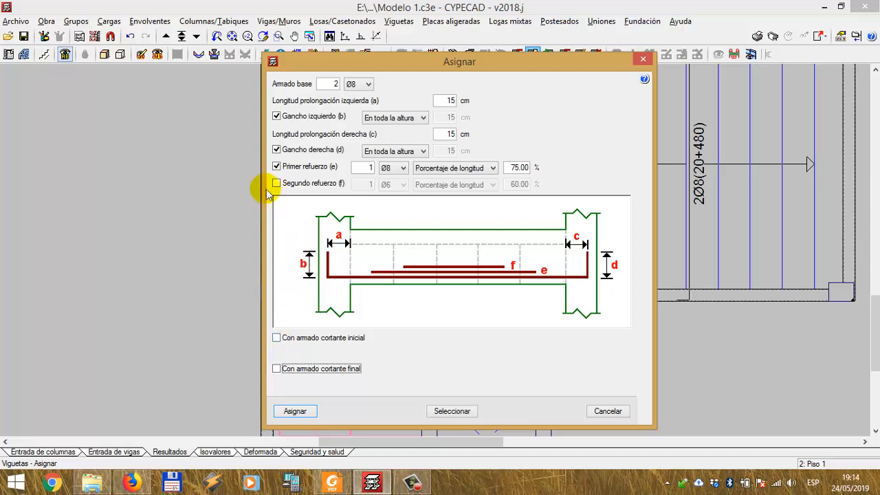
{"action": "left_click_drag", "start_coordinate": [444, 66], "coordinate": [431, 49]}
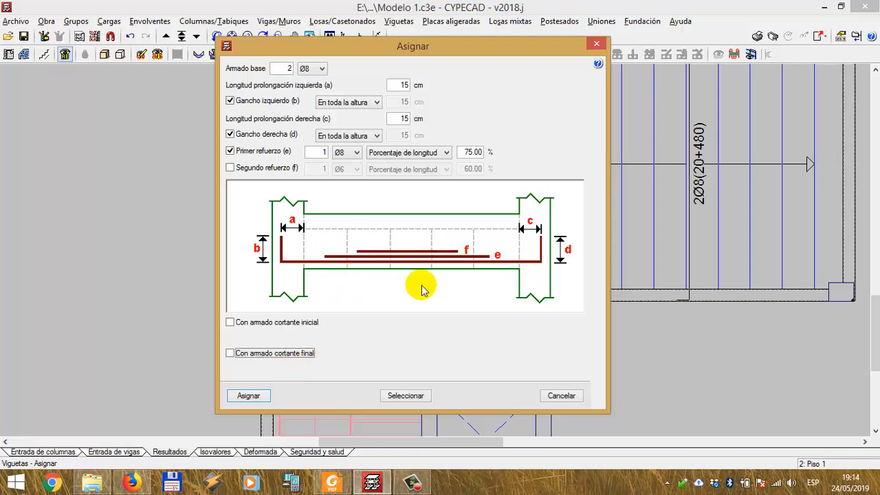
- Assign the configured reinforcement to all joists of the 2Ø8(510) bay, from its first to its last joist
{"action": "left_click", "coordinate": [249, 395]}
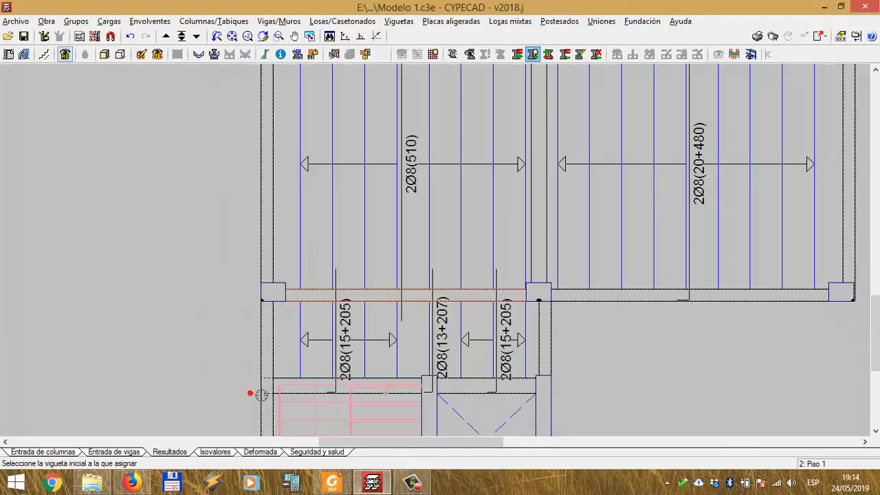
{"action": "scroll", "coordinate": [340, 218], "scroll_direction": "down", "scroll_amount": 3}
{"action": "scroll", "coordinate": [364, 195], "scroll_direction": "up", "scroll_amount": 1}
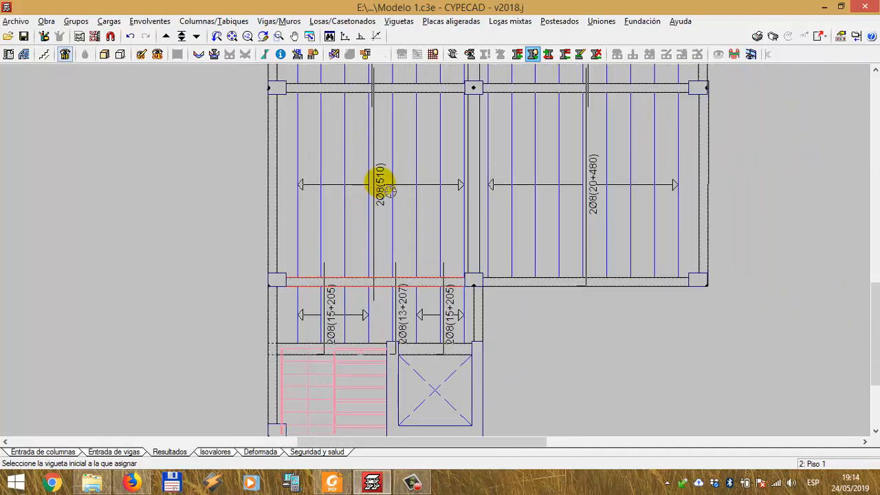
{"action": "left_click", "coordinate": [313, 187]}
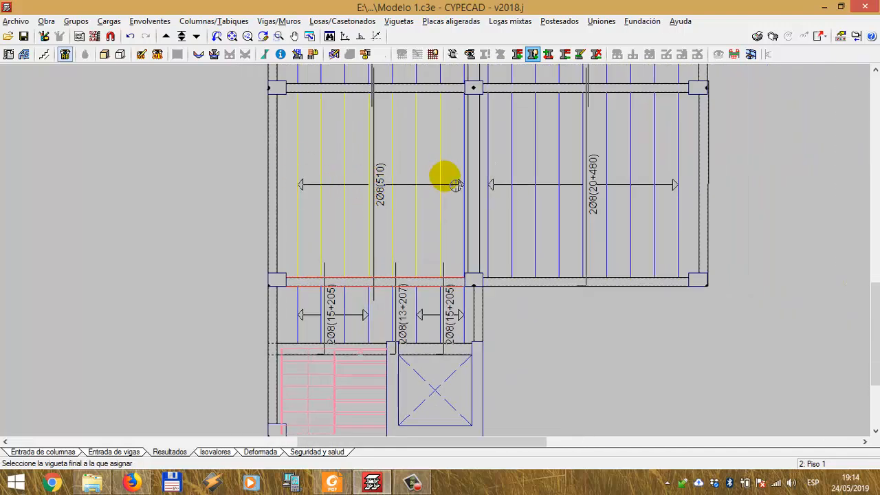
{"action": "left_click", "coordinate": [473, 202]}
{"action": "scroll", "coordinate": [464, 206], "scroll_direction": "up", "scroll_amount": 4}
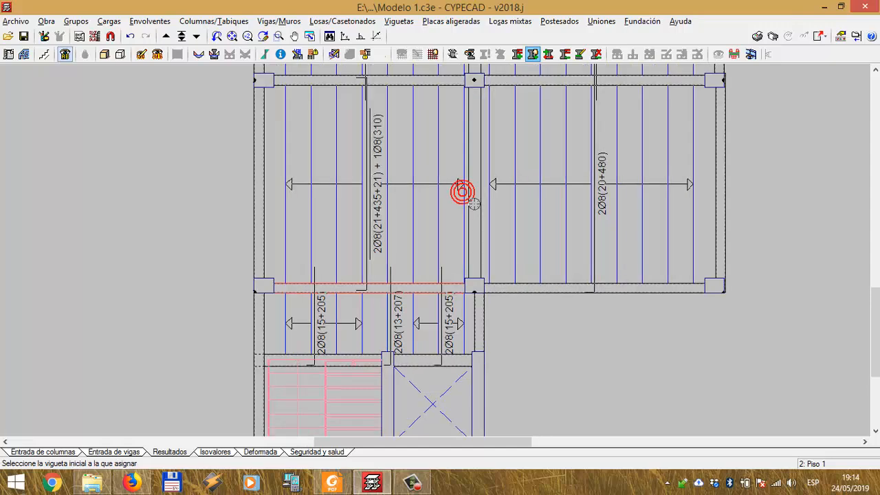
{"action": "scroll", "coordinate": [357, 314], "scroll_direction": "up", "scroll_amount": 1}
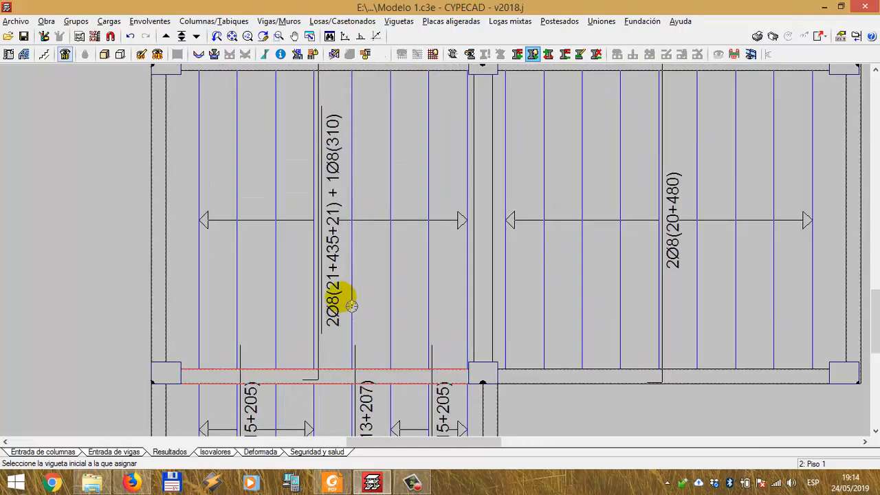
{"action": "scroll", "coordinate": [399, 177], "scroll_direction": "down", "scroll_amount": 1}
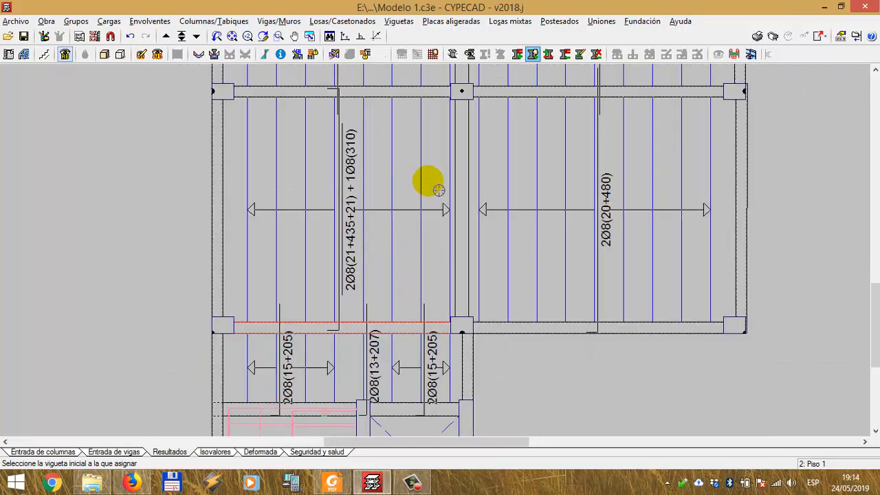
- Assign the same reinforcement to all joists of the adjacent 2Ø8(20+480) bay
{"action": "middle_click_drag", "start_coordinate": [442, 196], "coordinate": [345, 225]}
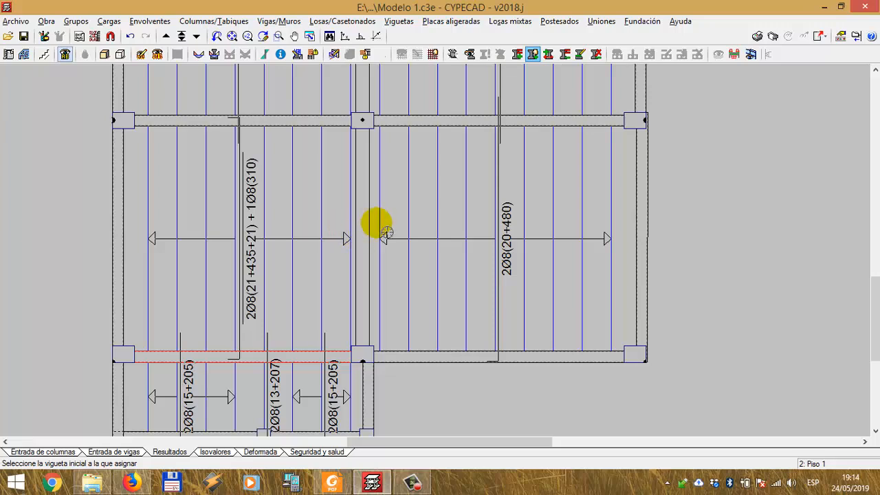
{"action": "left_click", "coordinate": [386, 232]}
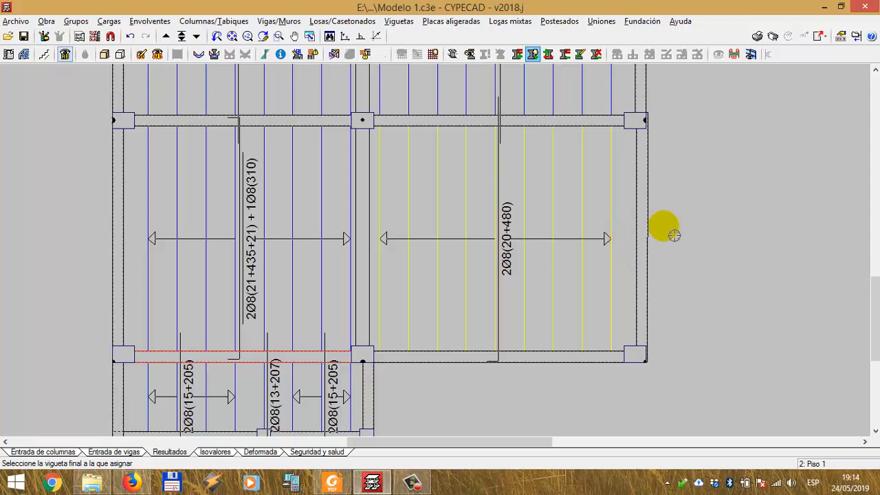
{"action": "left_click", "coordinate": [625, 196]}
{"action": "scroll", "coordinate": [489, 231], "scroll_direction": "down", "scroll_amount": 1}
- Assign the same reinforcement to every joist in both 2Ø8(550) bays in the middle of the slab
{"action": "middle_click_drag", "start_coordinate": [489, 231], "coordinate": [448, 378]}
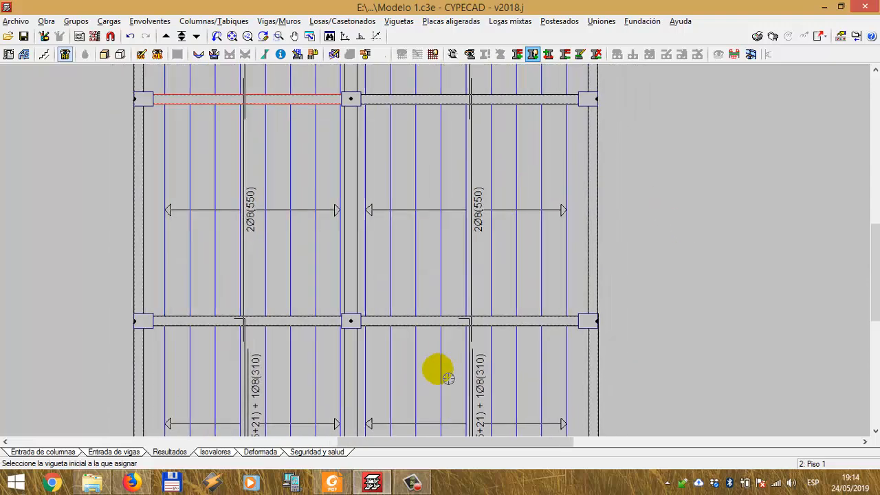
{"action": "left_click", "coordinate": [169, 210]}
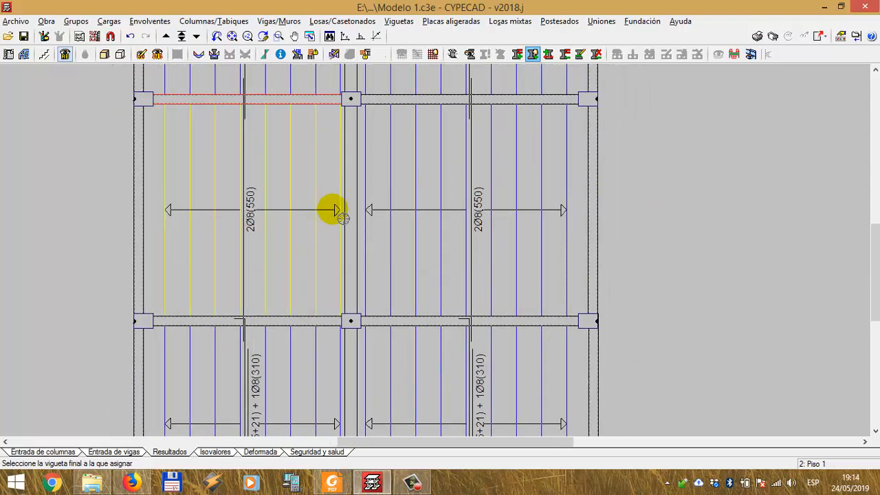
{"action": "left_click", "coordinate": [334, 209]}
{"action": "scroll", "coordinate": [352, 210], "scroll_direction": "down", "scroll_amount": 1}
{"action": "scroll", "coordinate": [362, 218], "scroll_direction": "down", "scroll_amount": 1}
{"action": "scroll", "coordinate": [418, 236], "scroll_direction": "up", "scroll_amount": 2}
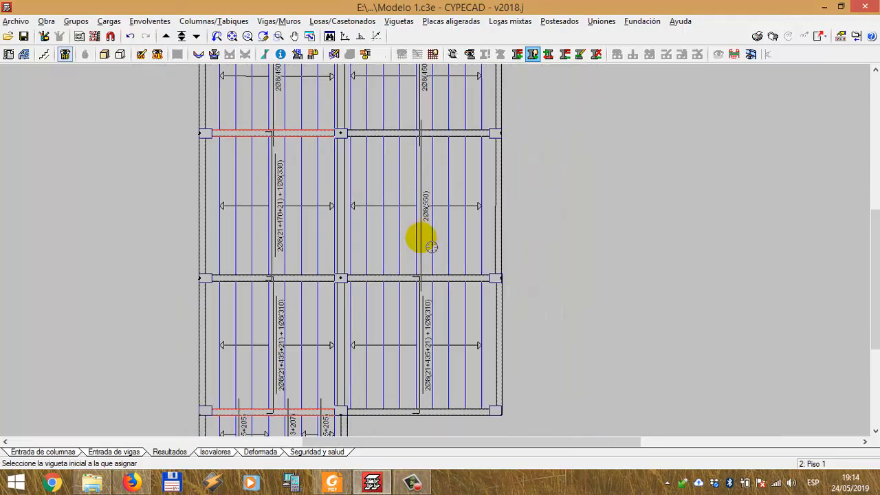
{"action": "left_click", "coordinate": [335, 202]}
{"action": "left_click", "coordinate": [517, 200]}
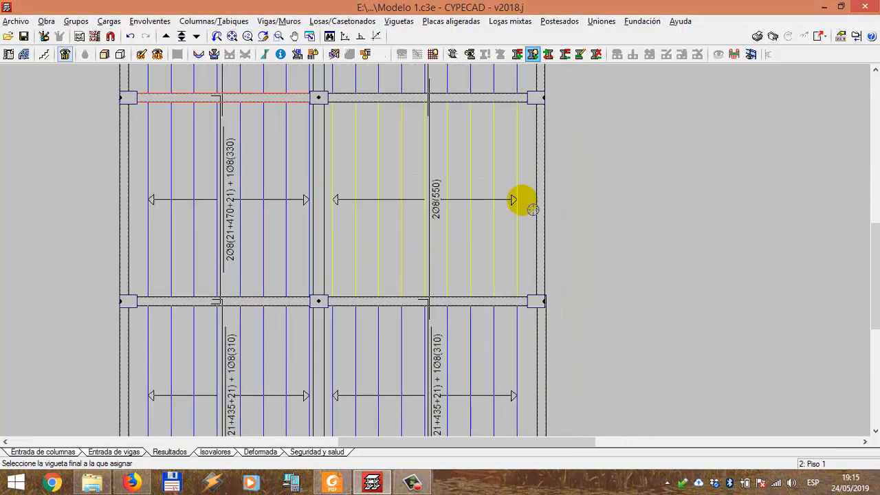
- Assign the same reinforcement to every joist in both 2Ø8(450) bays above the middle ones
{"action": "scroll", "coordinate": [481, 182], "scroll_direction": "down", "scroll_amount": 1}
{"action": "scroll", "coordinate": [210, 190], "scroll_direction": "up", "scroll_amount": 2}
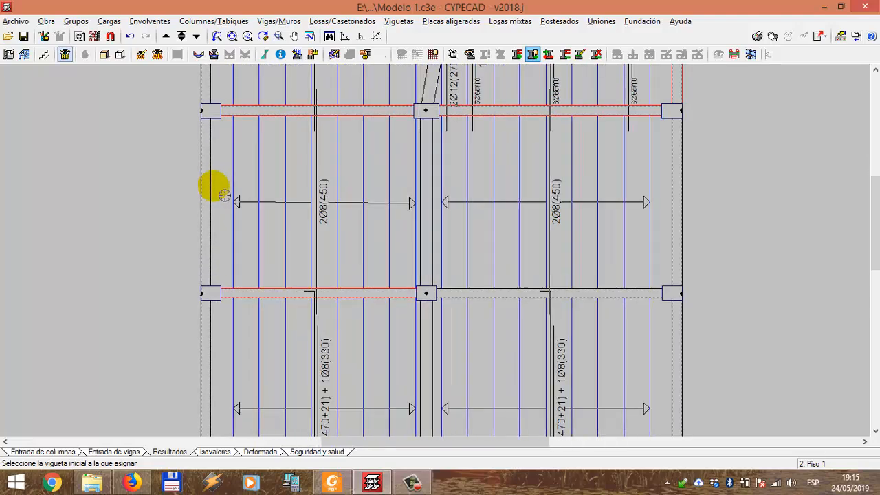
{"action": "left_click", "coordinate": [232, 186]}
{"action": "left_click", "coordinate": [408, 200]}
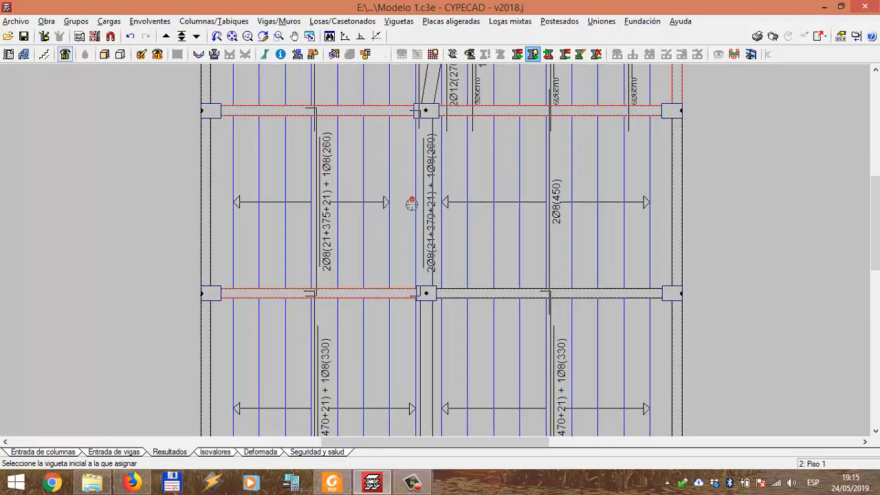
{"action": "scroll", "coordinate": [399, 199], "scroll_direction": "down", "scroll_amount": 1}
{"action": "scroll", "coordinate": [406, 206], "scroll_direction": "up", "scroll_amount": 1}
{"action": "scroll", "coordinate": [410, 212], "scroll_direction": "up", "scroll_amount": 1}
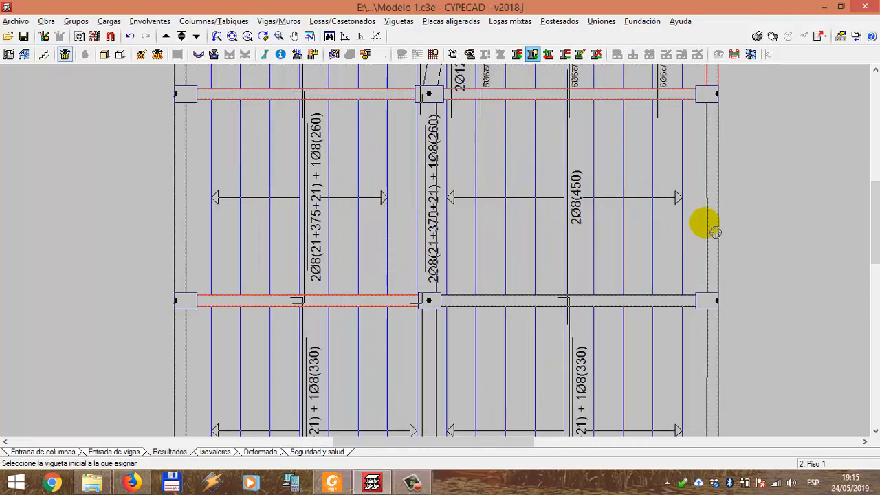
{"action": "left_click", "coordinate": [685, 218]}
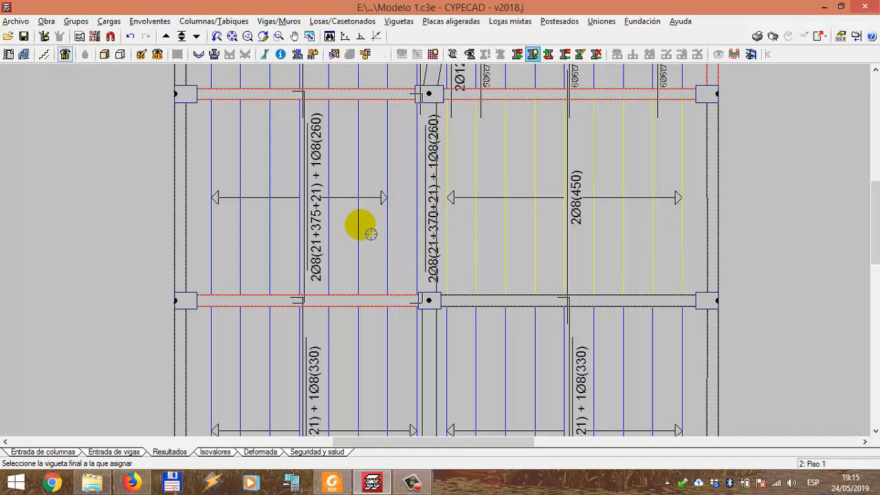
{"action": "left_click", "coordinate": [423, 220]}
- Set up the Esfuerzos en viguetas display for envelopes with negative and positive moments only, leaving out both shear options
{"action": "scroll", "coordinate": [399, 201], "scroll_direction": "down", "scroll_amount": 2}
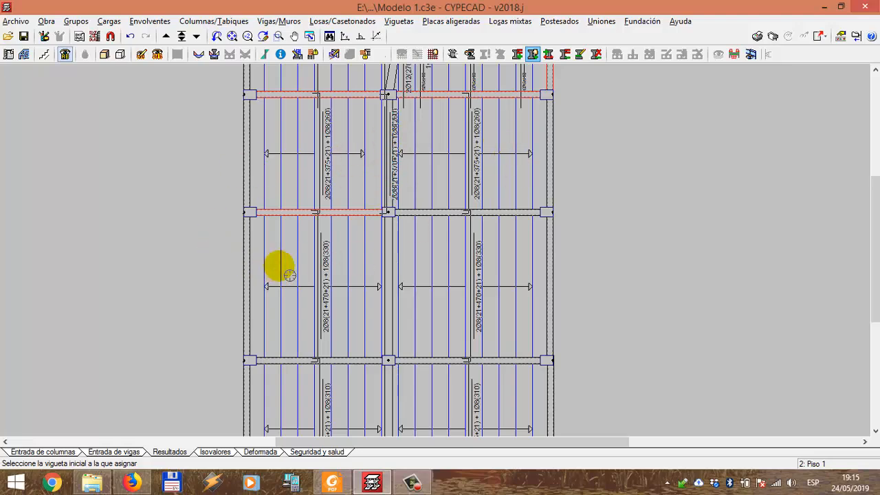
{"action": "middle_click_drag", "start_coordinate": [297, 260], "coordinate": [296, 191]}
{"action": "scroll", "coordinate": [297, 205], "scroll_direction": "up", "scroll_amount": 5}
{"action": "scroll", "coordinate": [298, 206], "scroll_direction": "up", "scroll_amount": 1}
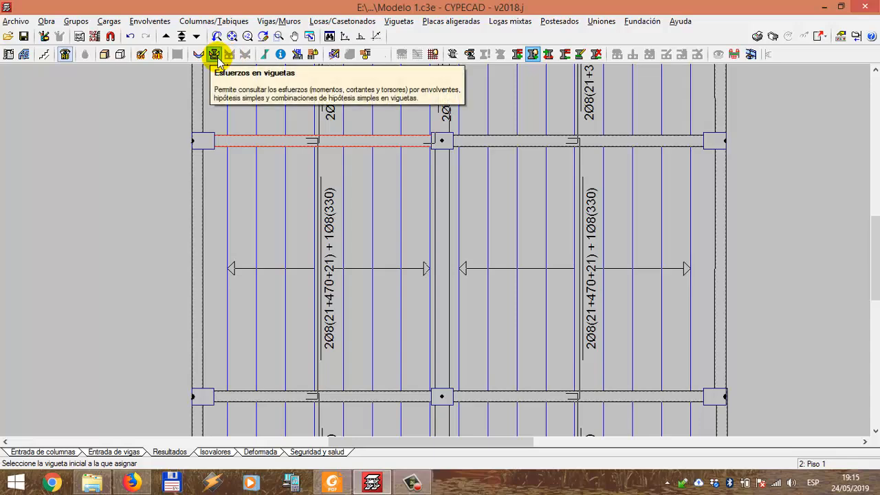
{"action": "left_click", "coordinate": [214, 55]}
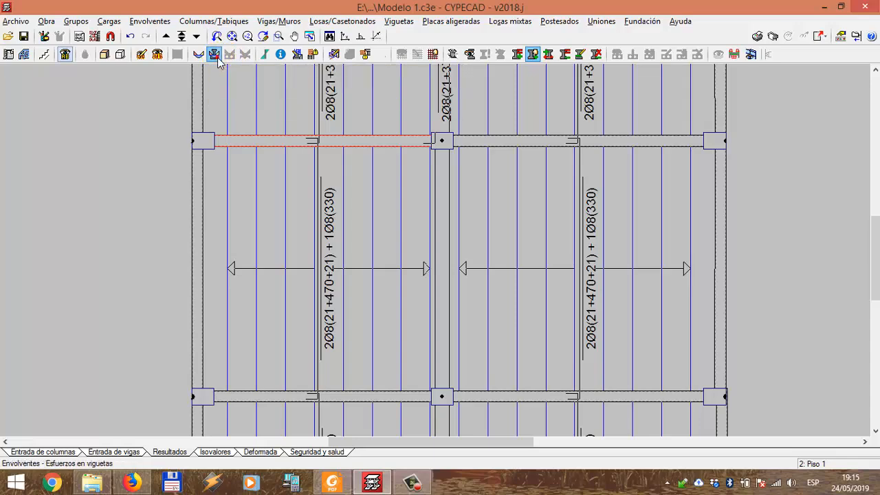
{"action": "left_click_drag", "start_coordinate": [378, 92], "coordinate": [517, 98]}
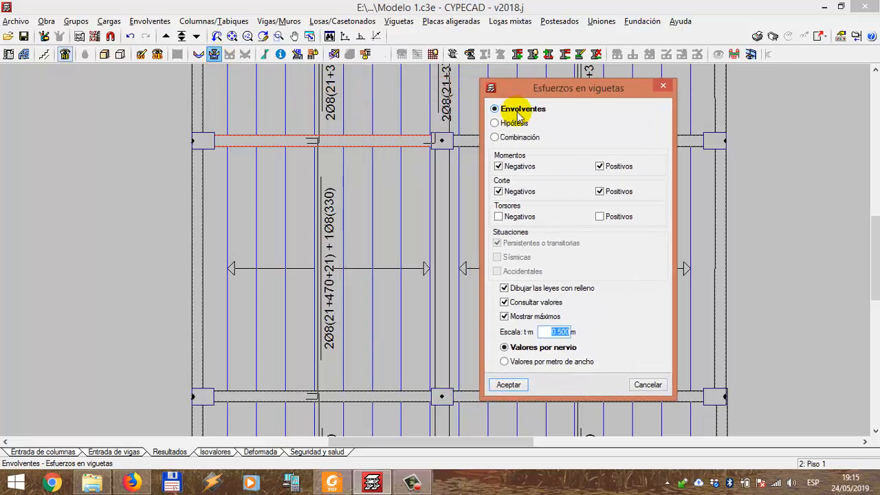
{"action": "left_click", "coordinate": [499, 191]}
{"action": "left_click", "coordinate": [600, 191]}
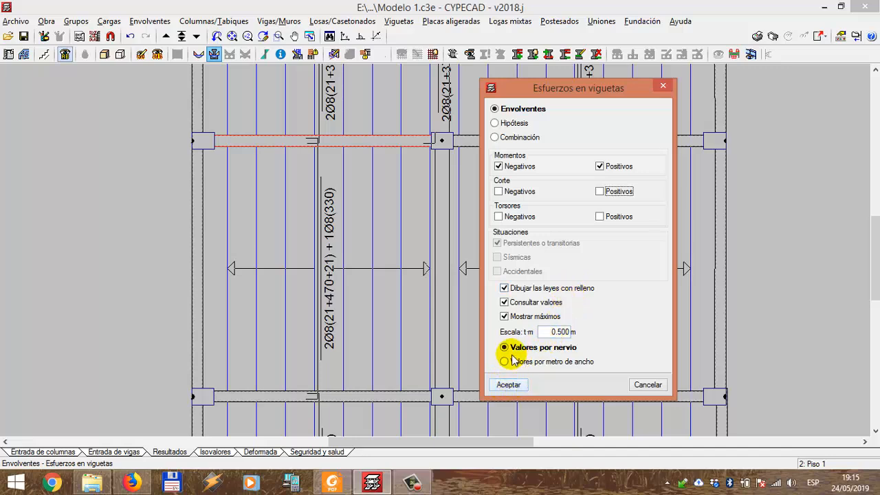
{"action": "left_click", "coordinate": [508, 384]}
- Show the moment envelope of the left edge joist and read its values at midspan and near the supports
{"action": "scroll", "coordinate": [309, 220], "scroll_direction": "down", "scroll_amount": 4}
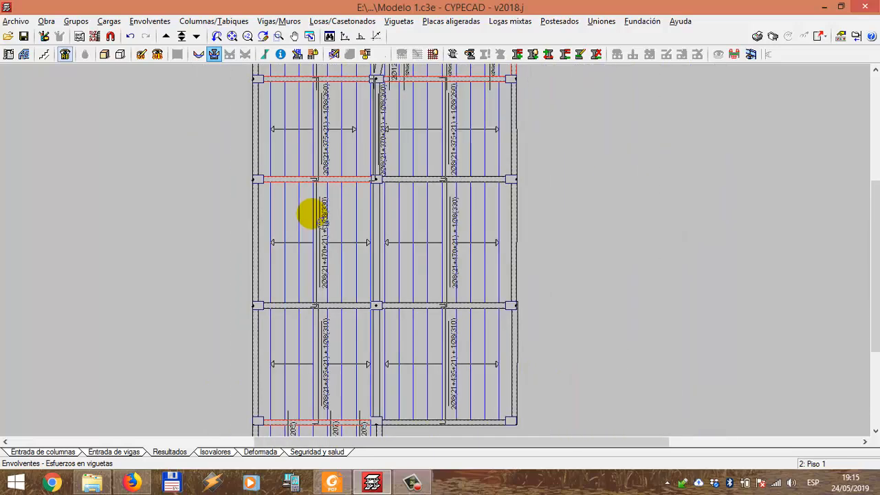
{"action": "scroll", "coordinate": [351, 258], "scroll_direction": "up", "scroll_amount": 1}
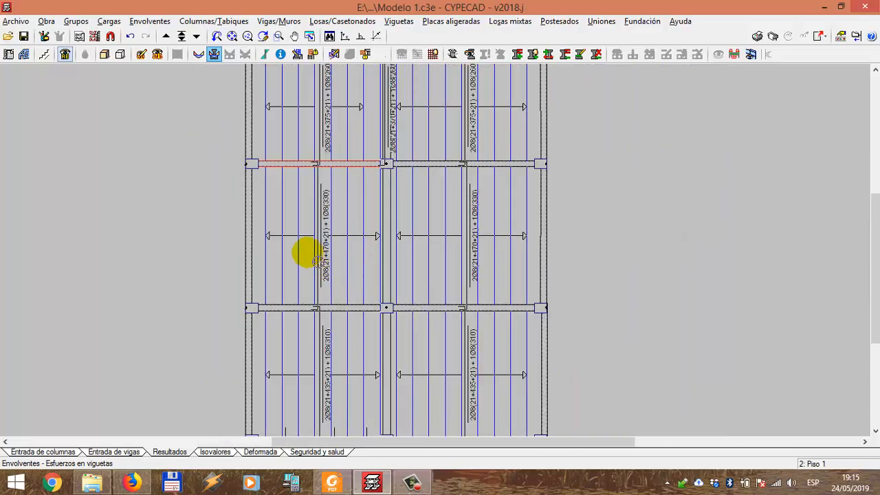
{"action": "left_click", "coordinate": [277, 255]}
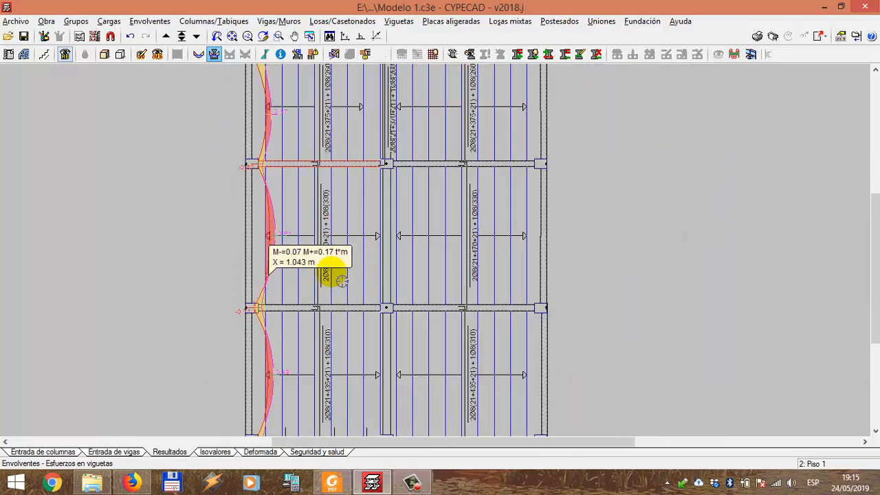
{"action": "scroll", "coordinate": [280, 249], "scroll_direction": "up", "scroll_amount": 1}
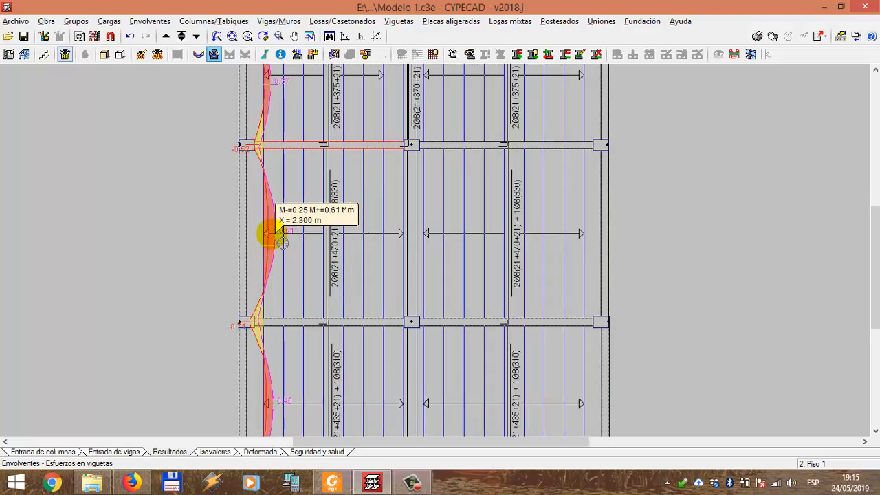
{"action": "scroll", "coordinate": [282, 239], "scroll_direction": "up", "scroll_amount": 1}
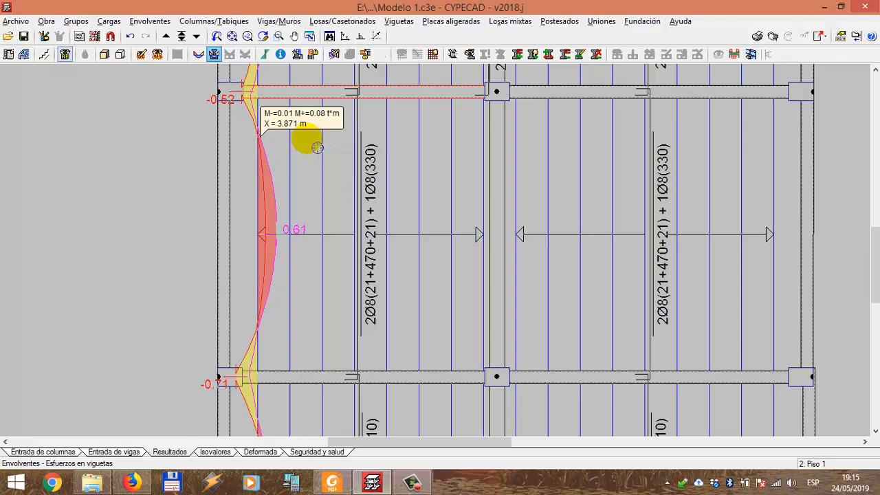
{"action": "scroll", "coordinate": [295, 275], "scroll_direction": "up", "scroll_amount": 1}
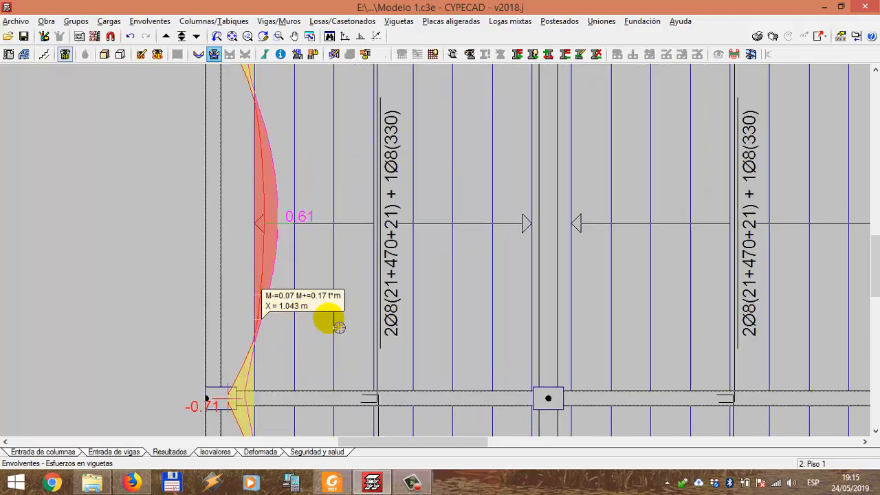
- Turn off Consultar valores for the joist forces and display the left edge joist's moment envelope again
{"action": "right_click", "coordinate": [315, 295]}
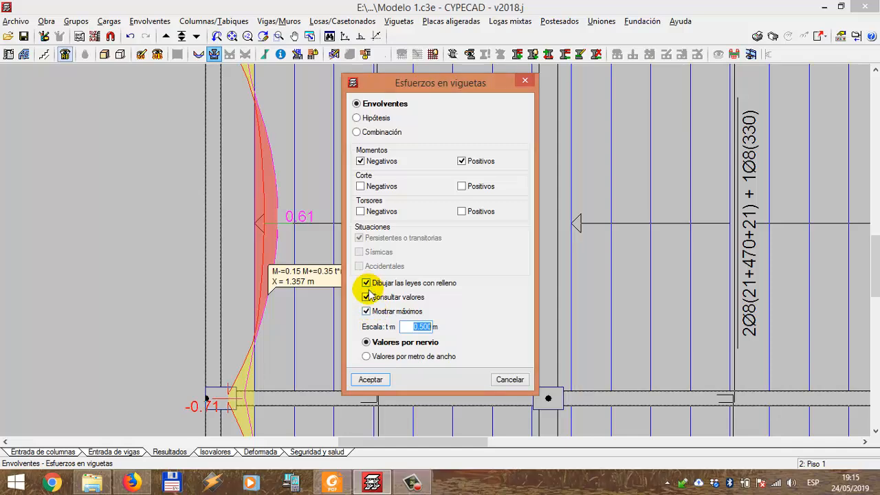
{"action": "left_click", "coordinate": [366, 297]}
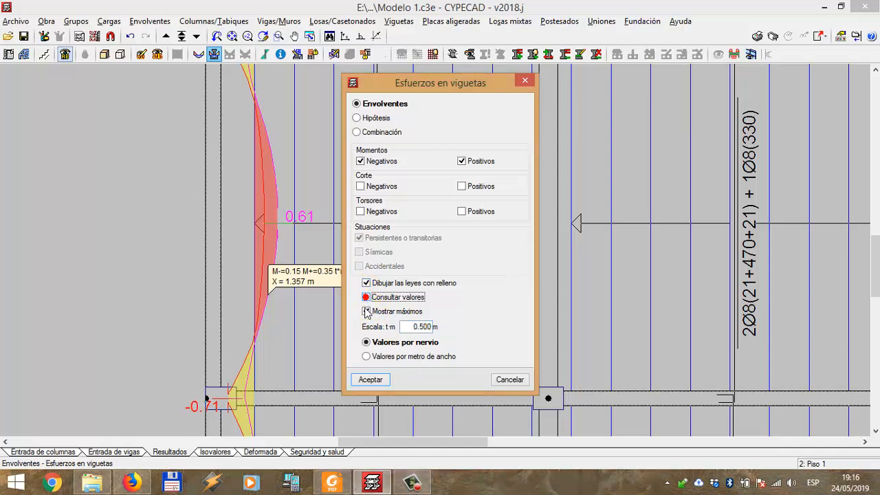
{"action": "left_click", "coordinate": [370, 380]}
{"action": "left_click", "coordinate": [290, 215]}
{"action": "scroll", "coordinate": [295, 219], "scroll_direction": "down", "scroll_amount": 2}
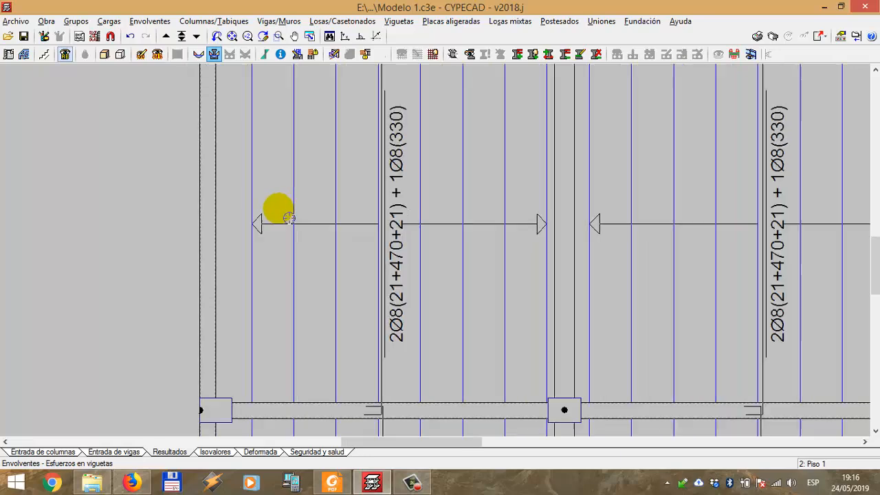
{"action": "left_click", "coordinate": [256, 177]}
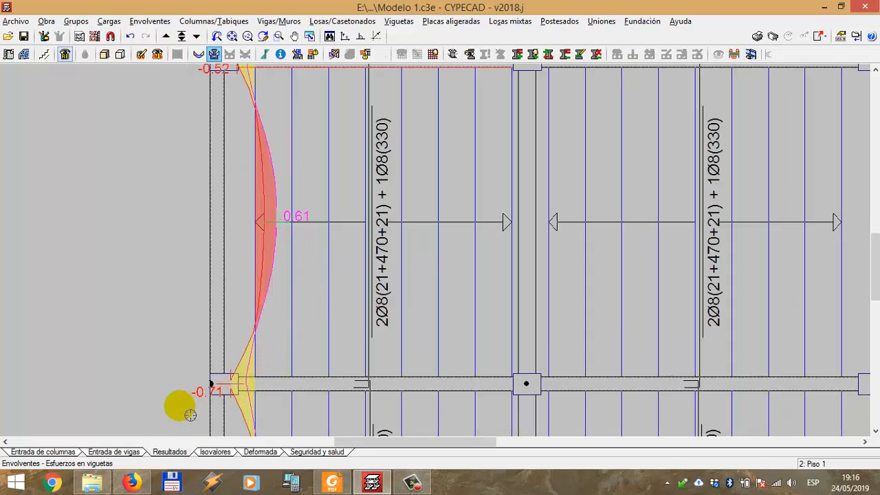
- Examine the negative and positive moments of the first two joists around the supports of the 2Ø8(21+375+21) bay
{"action": "middle_click_drag", "start_coordinate": [333, 246], "coordinate": [334, 392]}
{"action": "middle_click_drag", "start_coordinate": [318, 201], "coordinate": [334, 348]}
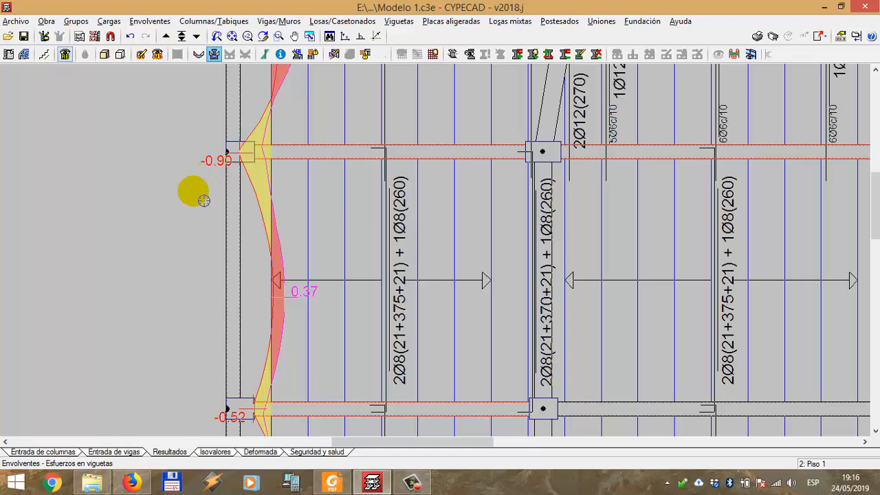
{"action": "middle_click_drag", "start_coordinate": [176, 215], "coordinate": [167, 262]}
{"action": "scroll", "coordinate": [252, 224], "scroll_direction": "down", "scroll_amount": 4}
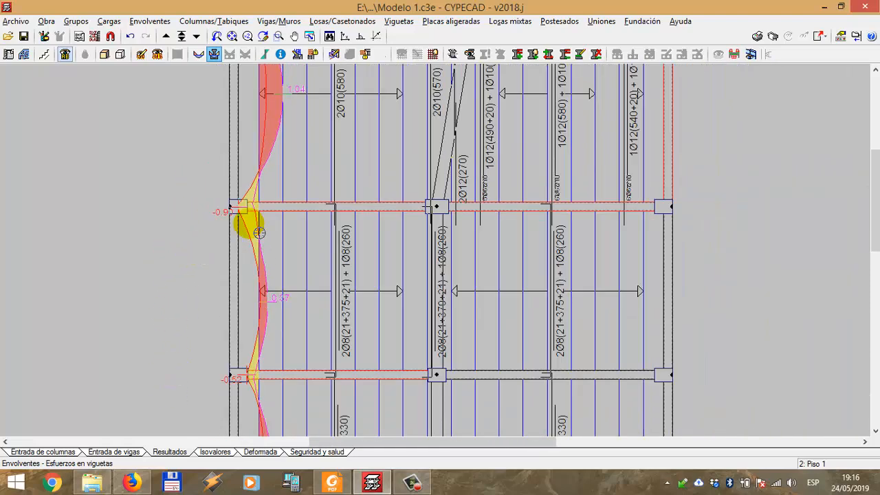
{"action": "scroll", "coordinate": [282, 240], "scroll_direction": "up", "scroll_amount": 1}
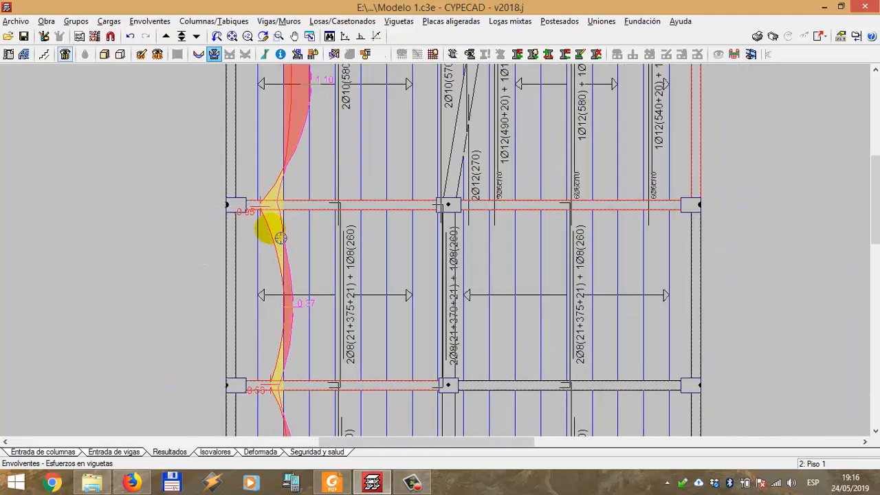
{"action": "scroll", "coordinate": [282, 238], "scroll_direction": "up", "scroll_amount": 2}
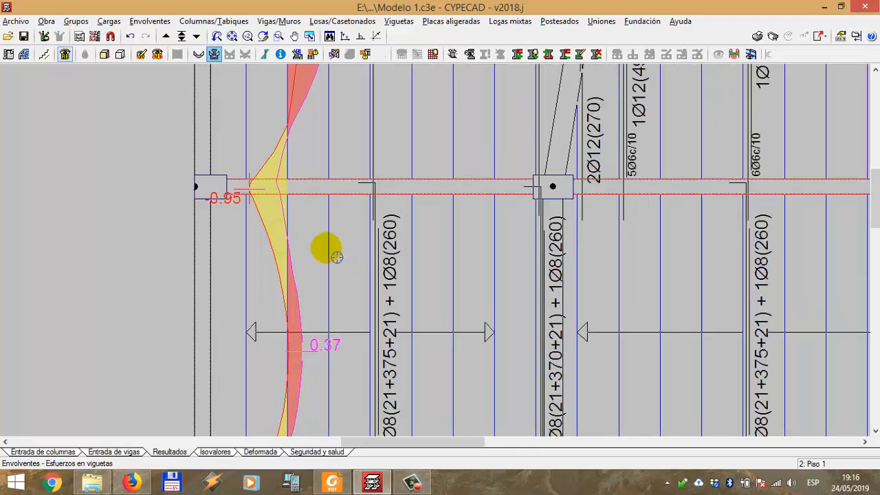
- Examine the positive and negative moments of the joists in the left 2Ø8(21+470+21) bay, at midspan and over the supports
{"action": "scroll", "coordinate": [344, 246], "scroll_direction": "up", "scroll_amount": 1}
{"action": "scroll", "coordinate": [285, 191], "scroll_direction": "down", "scroll_amount": 3}
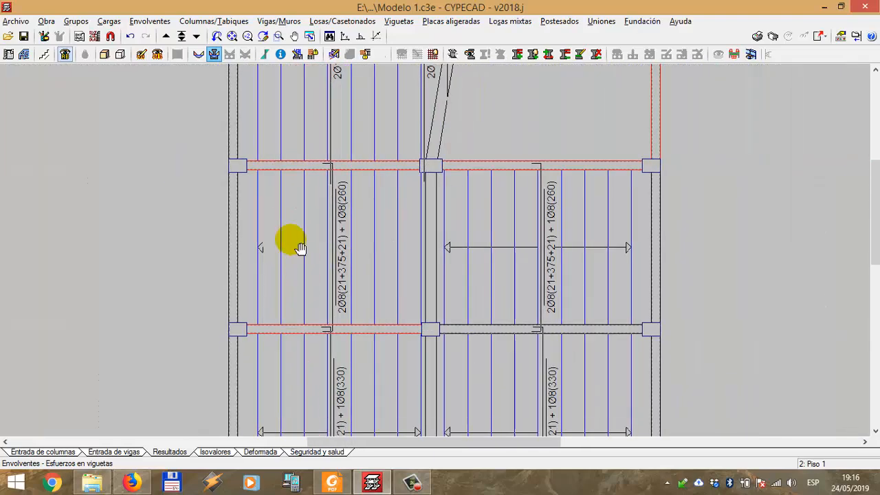
{"action": "scroll", "coordinate": [292, 233], "scroll_direction": "down", "scroll_amount": 4}
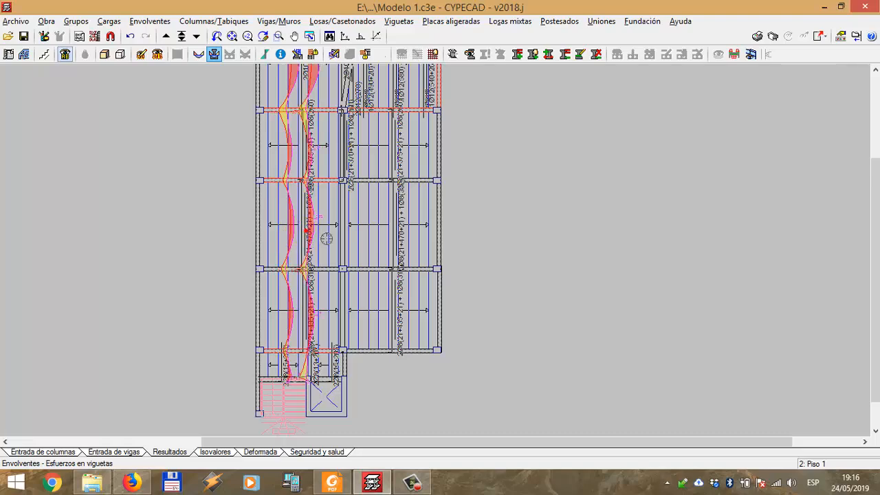
{"action": "scroll", "coordinate": [327, 239], "scroll_direction": "up", "scroll_amount": 5}
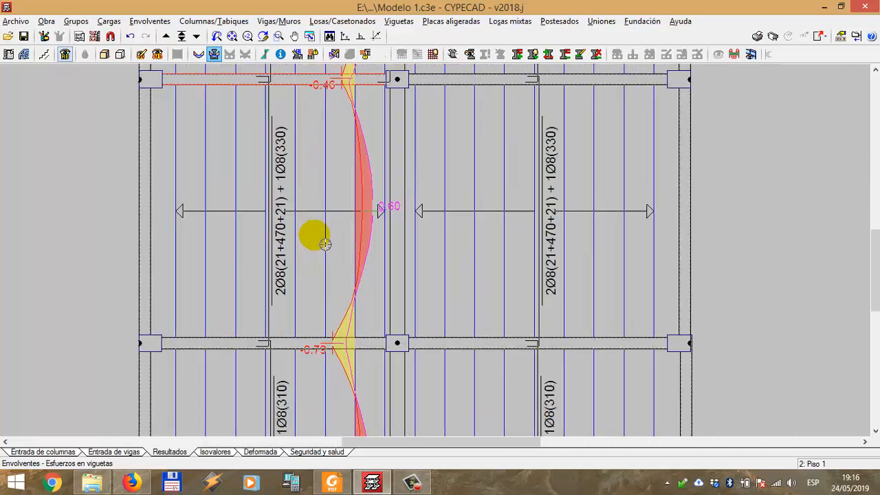
{"action": "scroll", "coordinate": [329, 230], "scroll_direction": "up", "scroll_amount": 2}
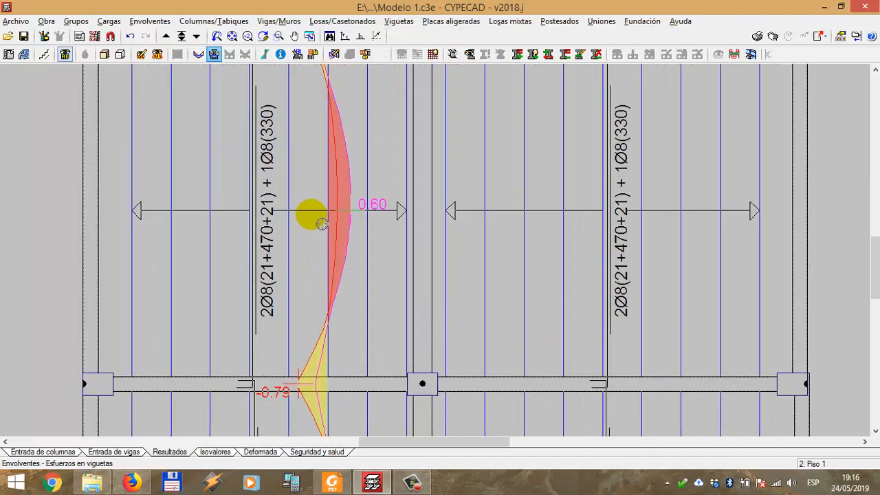
{"action": "scroll", "coordinate": [295, 214], "scroll_direction": "up", "scroll_amount": 1}
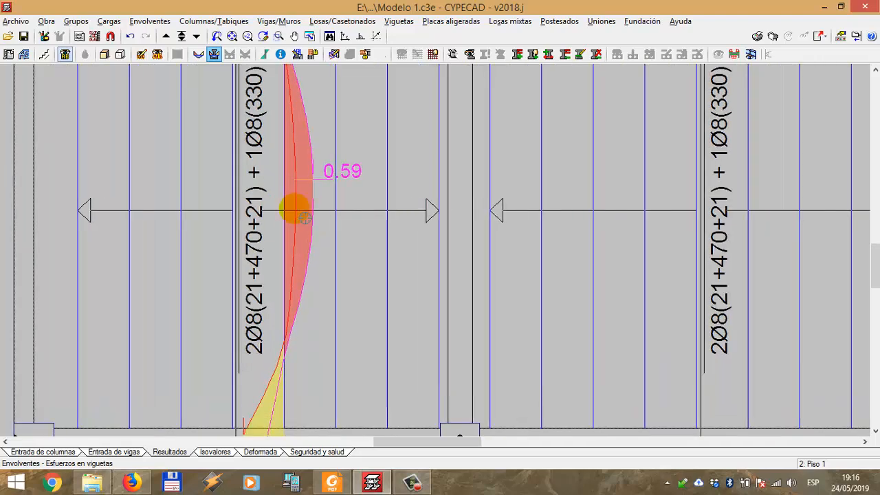
- Display the moment envelopes of joists in the right 2Ø8(21+470+21) bay and read their midspan and support moments
{"action": "left_click", "coordinate": [673, 189]}
{"action": "scroll", "coordinate": [627, 200], "scroll_direction": "down", "scroll_amount": 1}
{"action": "middle_click_drag", "start_coordinate": [665, 217], "coordinate": [503, 238]}
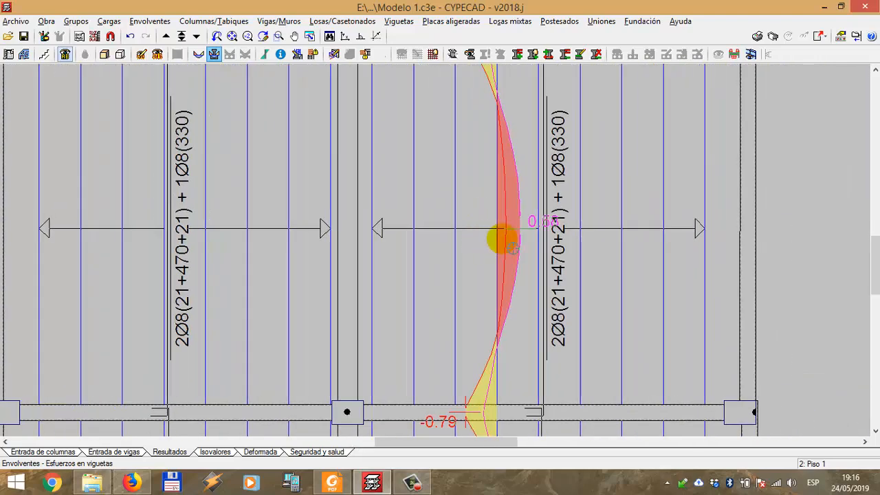
{"action": "scroll", "coordinate": [500, 238], "scroll_direction": "up", "scroll_amount": 1}
{"action": "left_click", "coordinate": [596, 224]}
{"action": "scroll", "coordinate": [447, 199], "scroll_direction": "down", "scroll_amount": 3}
- Follow the moment envelope of the left-bay joist near the central beam, comparing the moments across its successive spans
{"action": "left_click_drag", "start_coordinate": [433, 189], "coordinate": [430, 293]}
{"action": "left_click", "coordinate": [328, 301]}
{"action": "scroll", "coordinate": [329, 304], "scroll_direction": "up", "scroll_amount": 2}
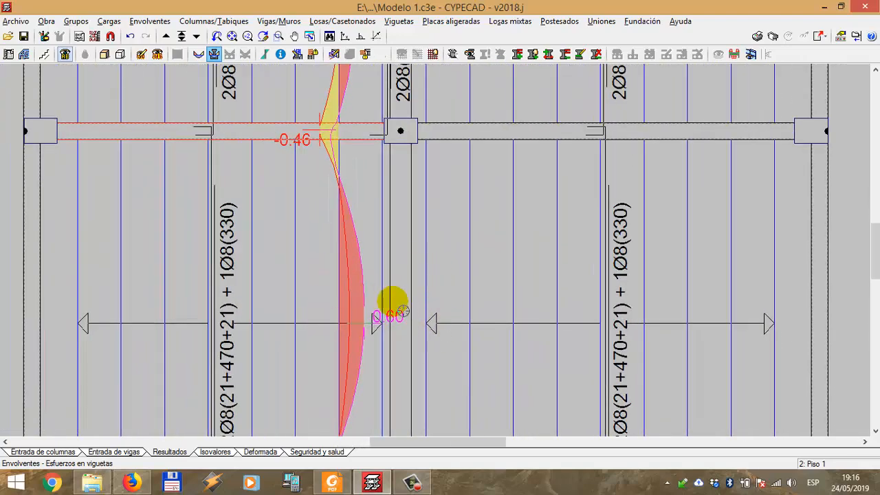
{"action": "scroll", "coordinate": [392, 190], "scroll_direction": "down", "scroll_amount": 3}
{"action": "scroll", "coordinate": [287, 244], "scroll_direction": "up", "scroll_amount": 3}
{"action": "scroll", "coordinate": [359, 181], "scroll_direction": "up", "scroll_amount": 1}
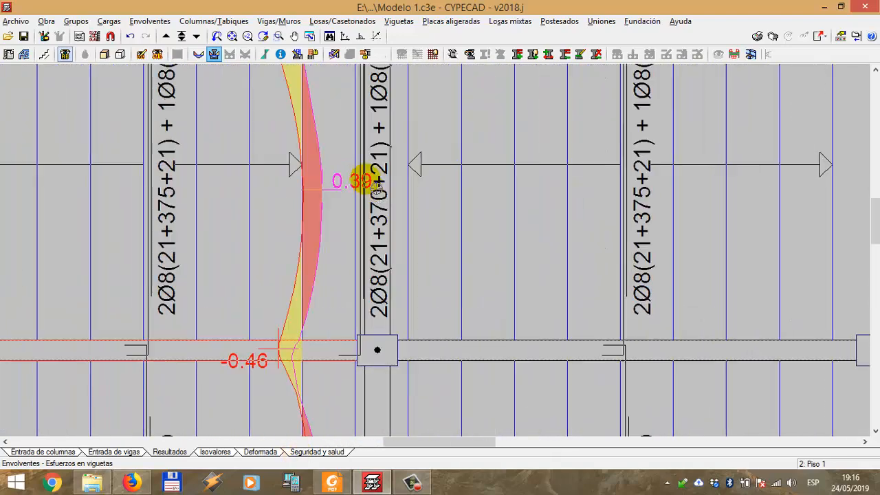
{"action": "scroll", "coordinate": [324, 240], "scroll_direction": "down", "scroll_amount": 3}
{"action": "scroll", "coordinate": [344, 253], "scroll_direction": "up", "scroll_amount": 6}
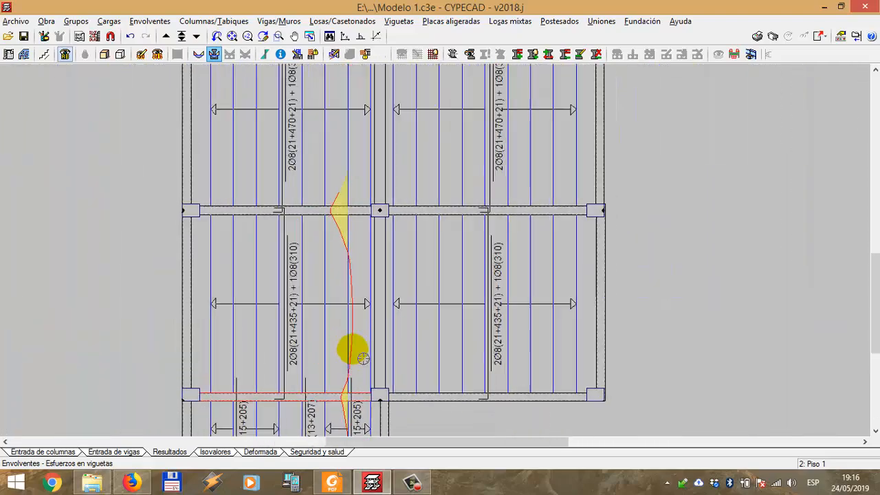
{"action": "scroll", "coordinate": [383, 294], "scroll_direction": "down", "scroll_amount": 3}
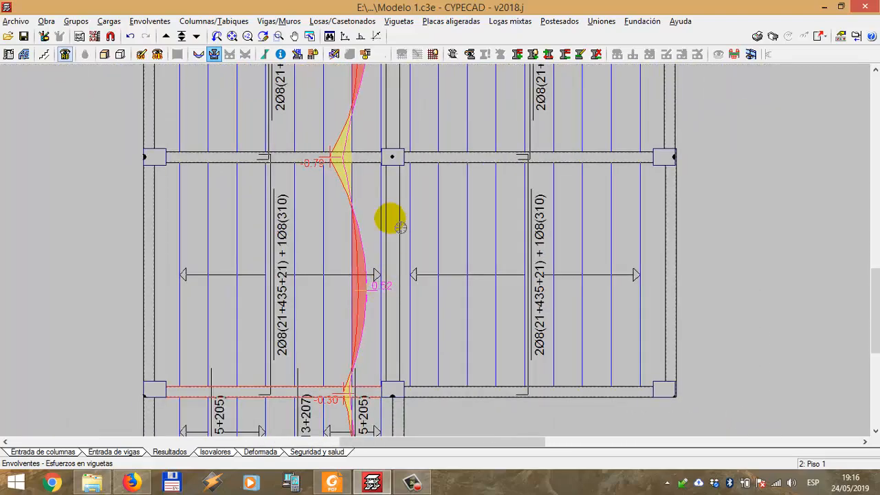
{"action": "scroll", "coordinate": [390, 218], "scroll_direction": "down", "scroll_amount": 2}
{"action": "middle_click_drag", "start_coordinate": [371, 228], "coordinate": [331, 368]}
{"action": "middle_click_drag", "start_coordinate": [344, 267], "coordinate": [319, 337]}
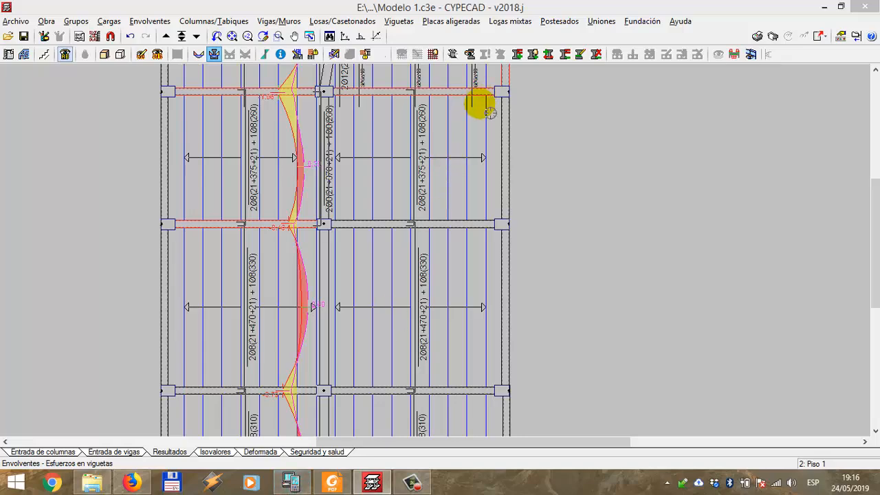
- Switch to ClassPad Manager and open the Flexion eActivity from the H°A° folder, discarding the one currently loaded
{"action": "left_click", "coordinate": [291, 483]}
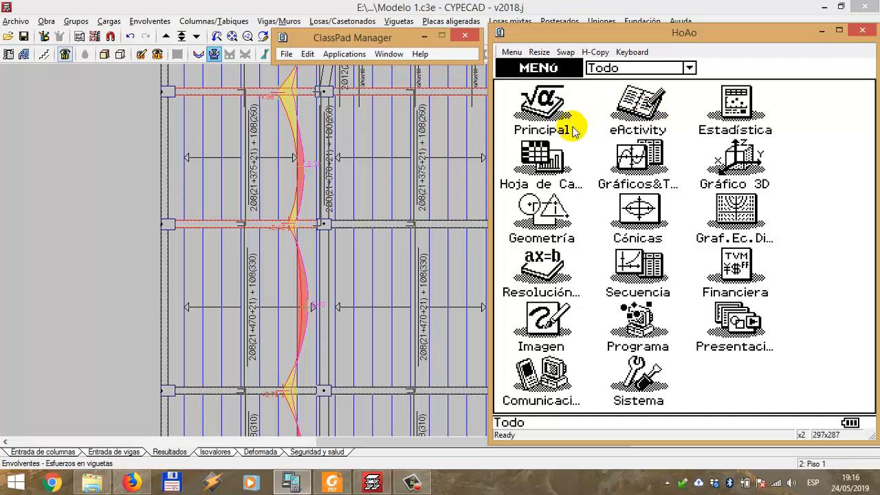
{"action": "left_click", "coordinate": [641, 110]}
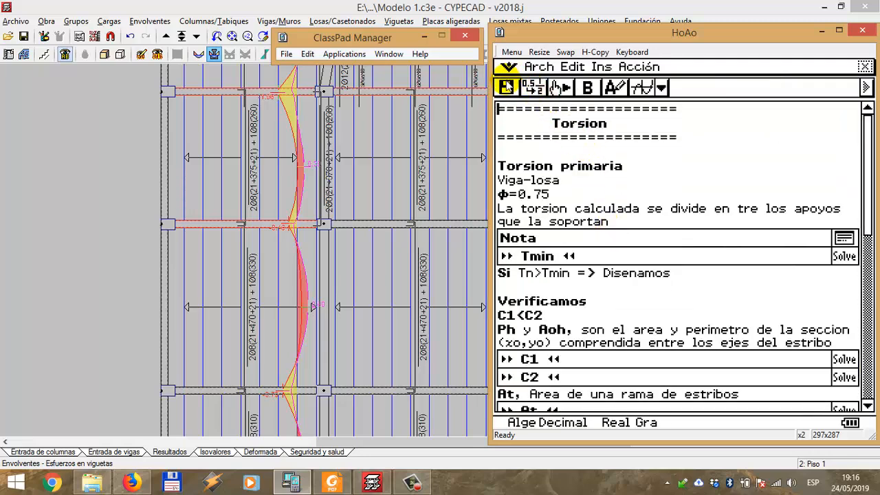
{"action": "left_click", "coordinate": [506, 87]}
{"action": "left_click", "coordinate": [524, 192]}
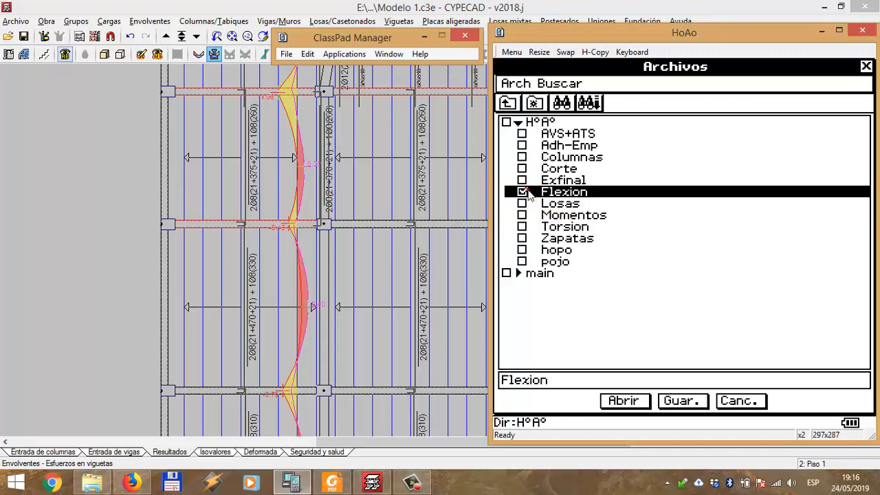
{"action": "left_click", "coordinate": [616, 400]}
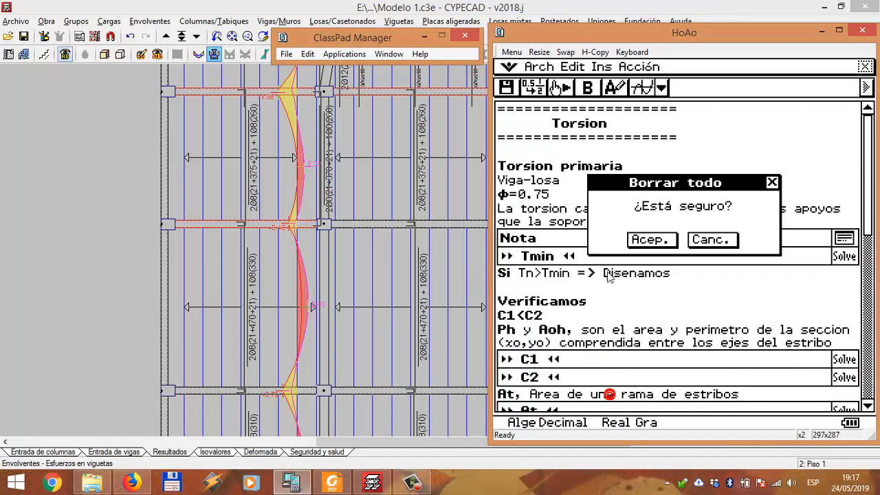
{"action": "left_click", "coordinate": [649, 240]}
- Open the As equation in the Flexion eActivity and set b to 12, fy to 5000 and d to 25-2-.6-.8×0.5
{"action": "scroll", "coordinate": [618, 252], "scroll_direction": "down", "scroll_amount": 6}
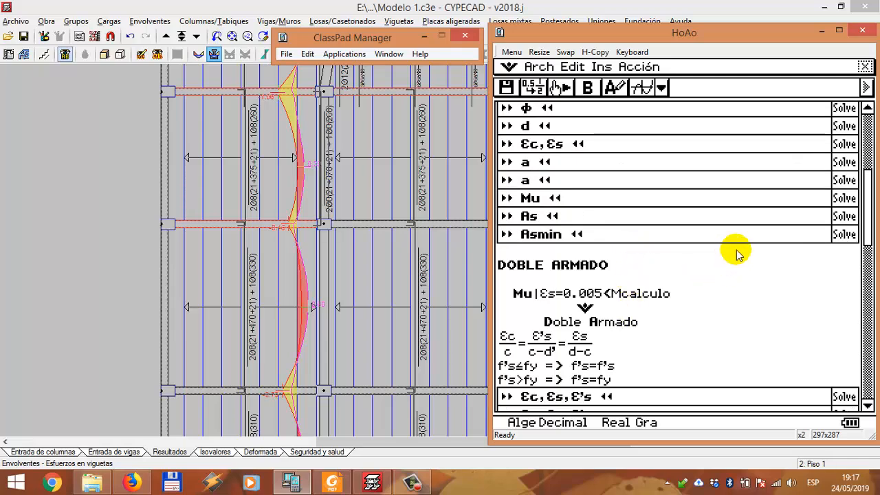
{"action": "left_click", "coordinate": [844, 217]}
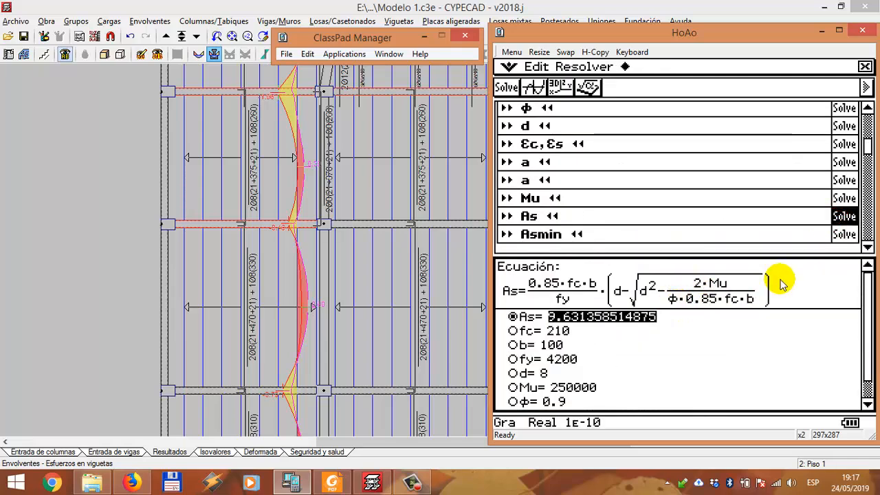
{"action": "left_click", "coordinate": [782, 282]}
{"action": "key", "text": "Return"}
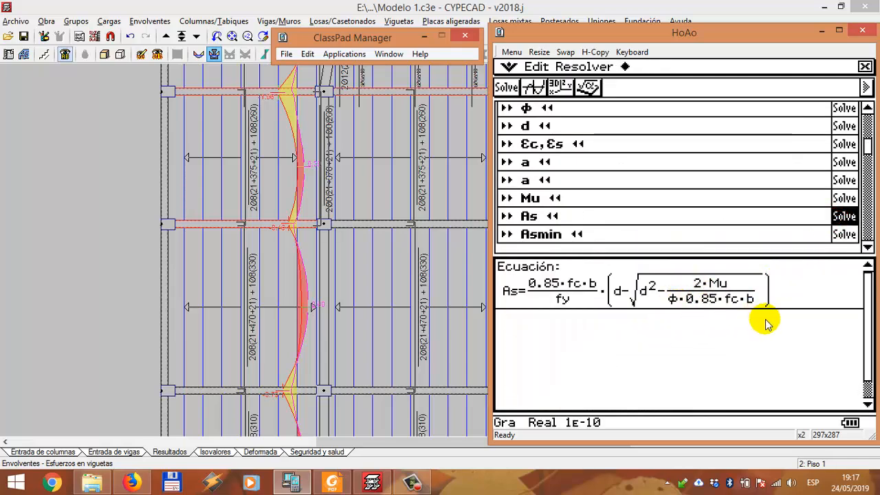
{"action": "key", "text": "Down"}
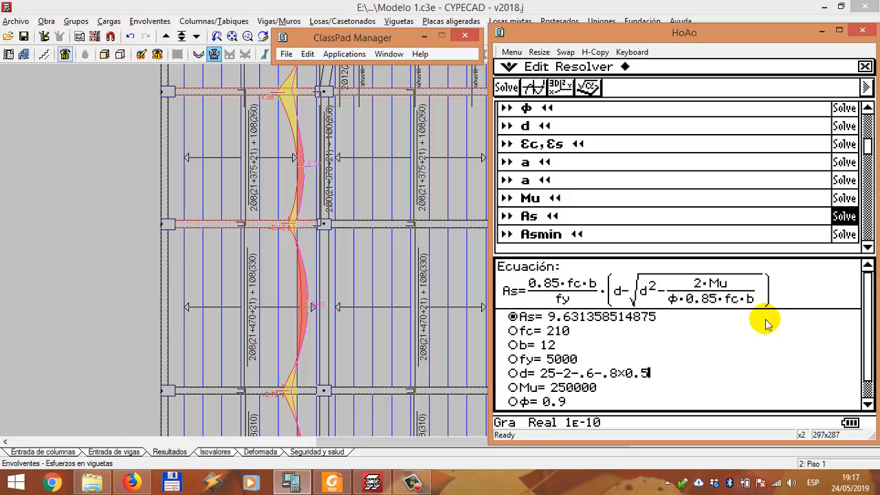
{"action": "key", "text": "Return"}
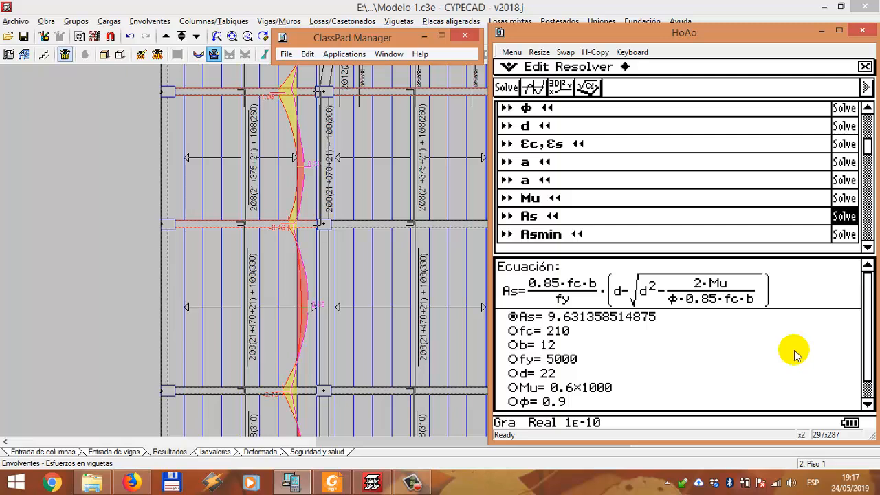
- Set Mu to 60000 and solve the equation for the required steel area As
{"action": "key", "text": "Return"}
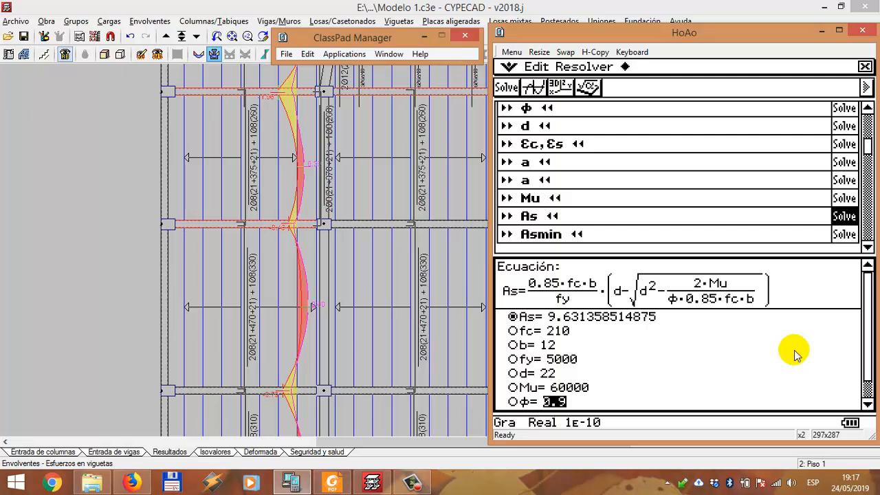
{"action": "key", "text": "Up"}
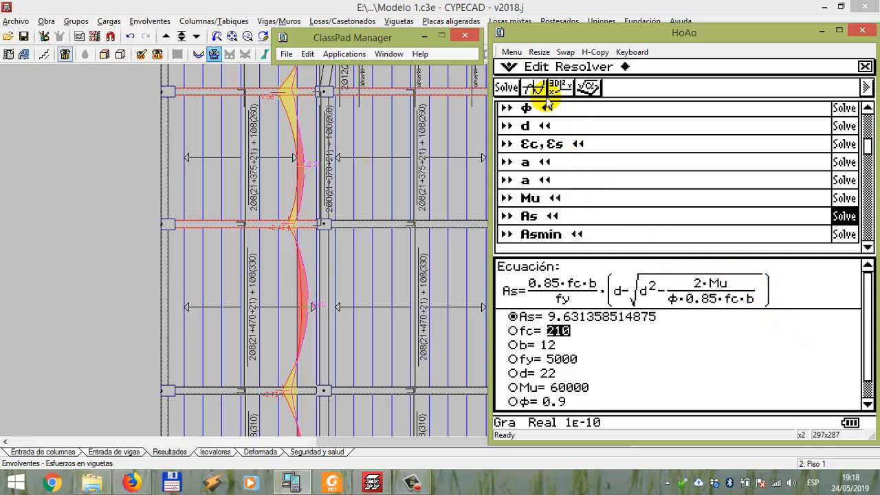
{"action": "left_click", "coordinate": [508, 87]}
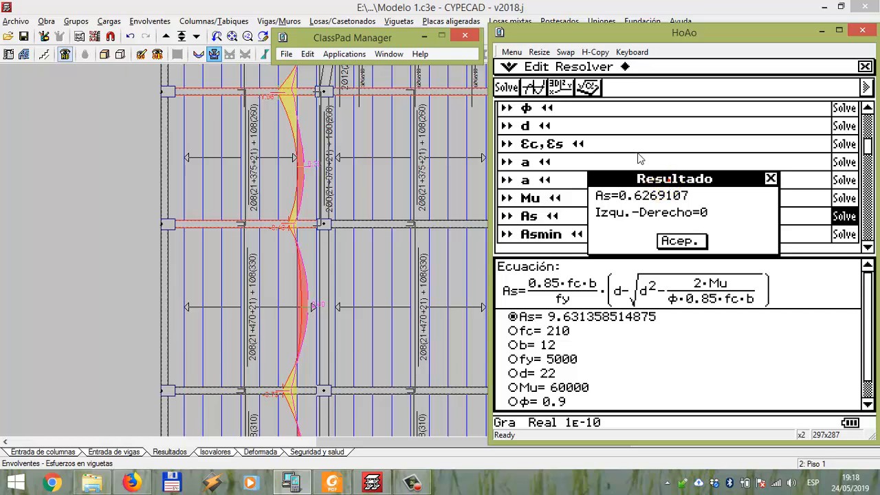
{"action": "left_click", "coordinate": [671, 242]}
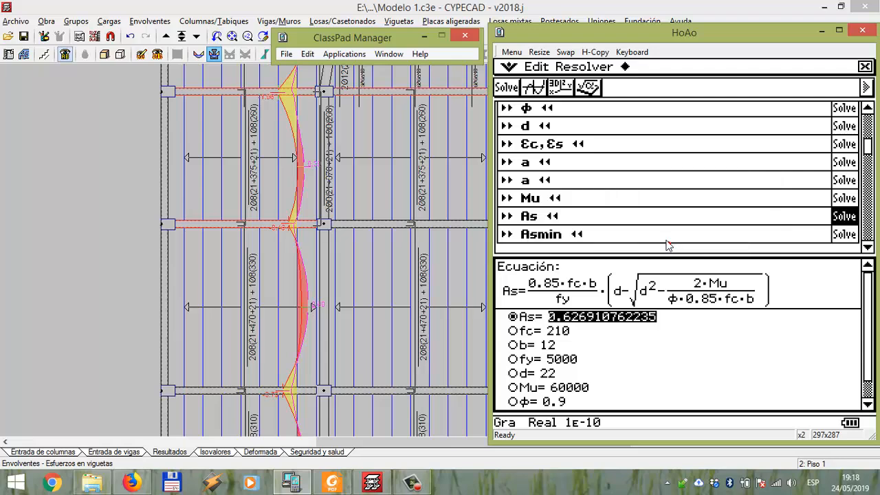
- Solve the Asmin equation for the minimum steel area with b = 12, d = 22 and fy = 5000
{"action": "left_click", "coordinate": [845, 235]}
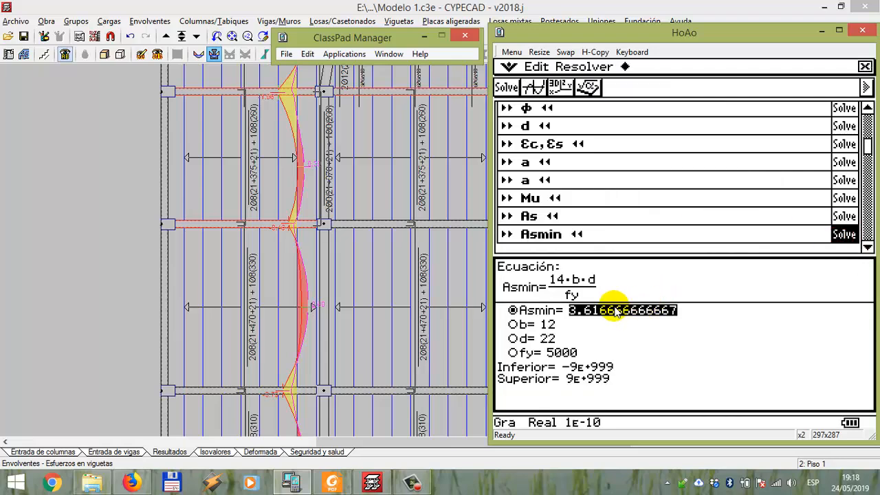
{"action": "left_click", "coordinate": [583, 326]}
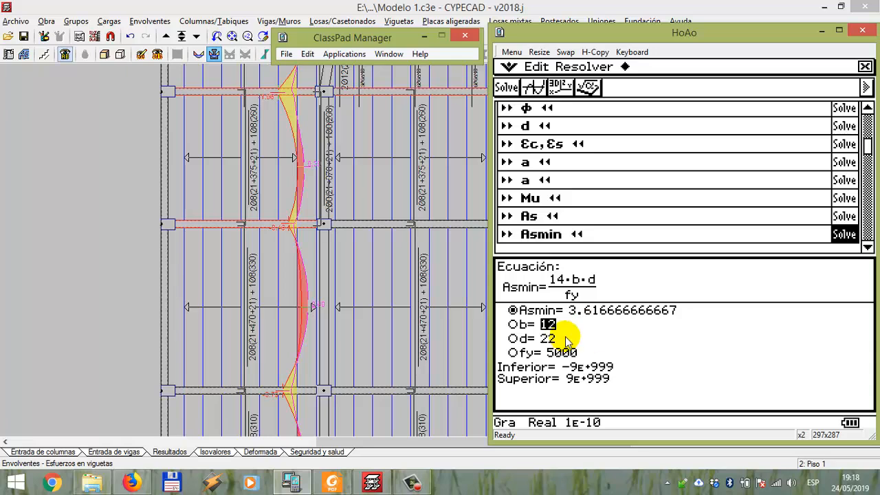
{"action": "left_click", "coordinate": [507, 88]}
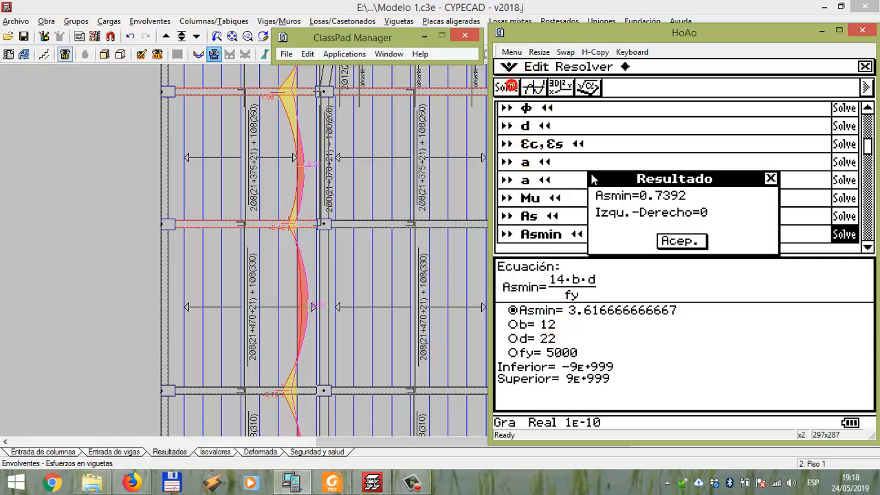
{"action": "left_click", "coordinate": [661, 239]}
{"action": "left_click", "coordinate": [630, 332]}
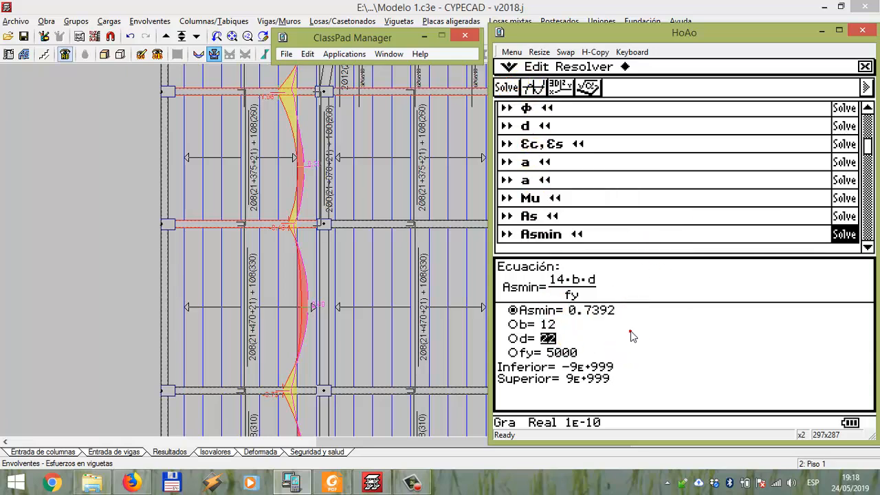
- Minimize the open windows to reach the desktop and open the Tabla de Aceros workbook in Excel
{"action": "left_click", "coordinate": [822, 31]}
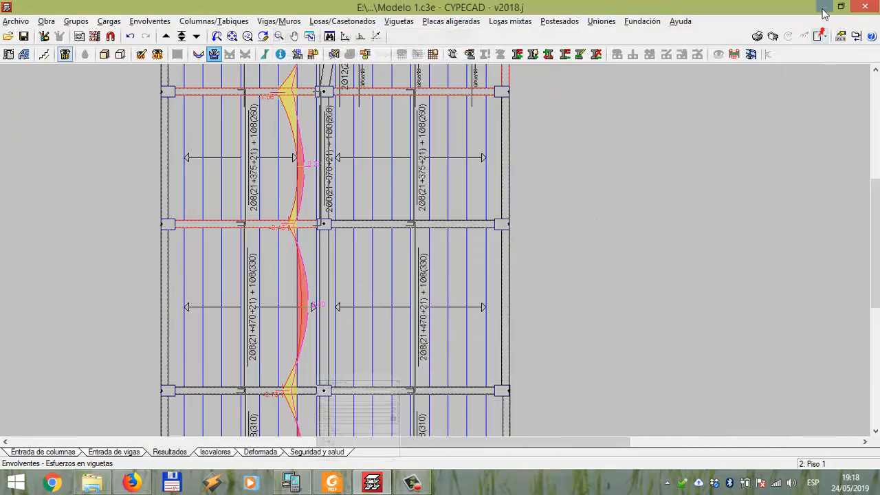
{"action": "left_click", "coordinate": [823, 13]}
{"action": "left_click", "coordinate": [820, 7]}
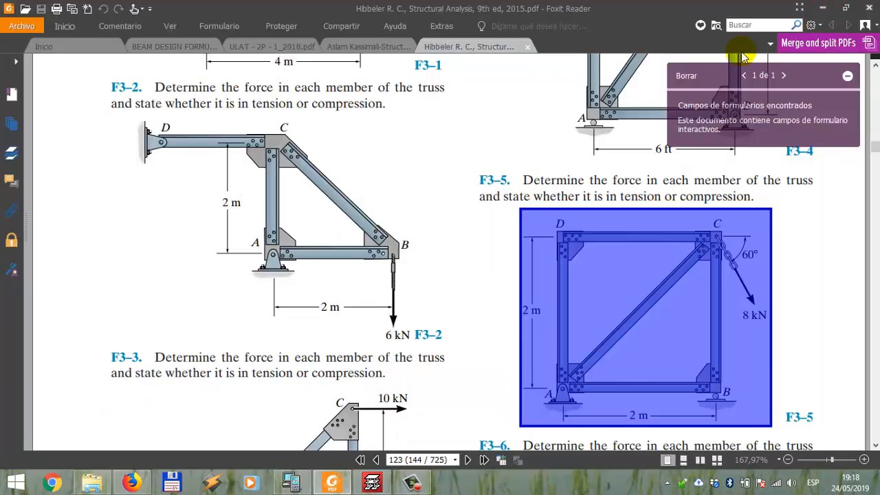
{"action": "left_click", "coordinate": [822, 7]}
{"action": "left_click", "coordinate": [348, 7]}
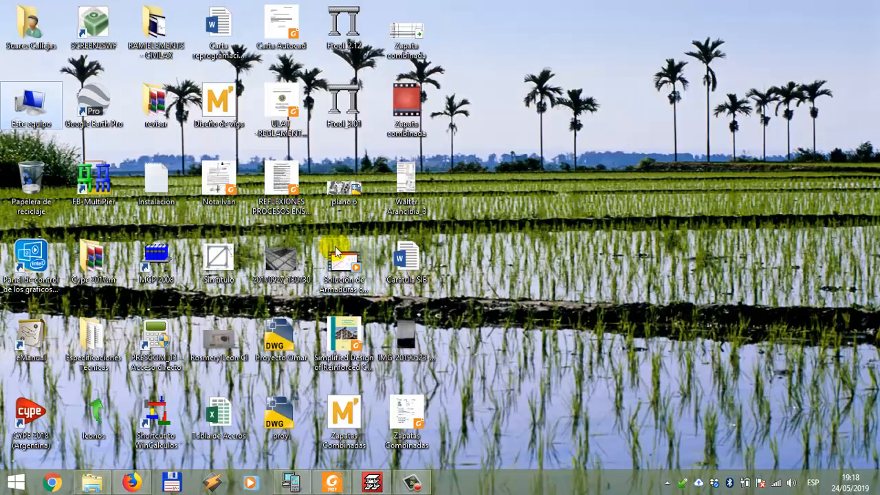
{"action": "left_click", "coordinate": [199, 404]}
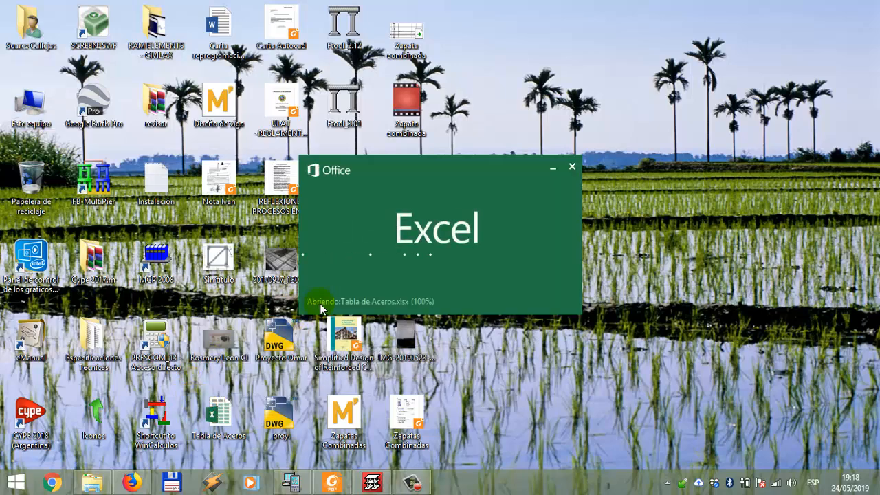
- Enter 2 as the number of φ6 bars in the Armado table of the Vigas sheet and check their steel area
{"action": "scroll", "coordinate": [73, 377], "scroll_direction": "up", "scroll_amount": 4, "text": "ctrl"}
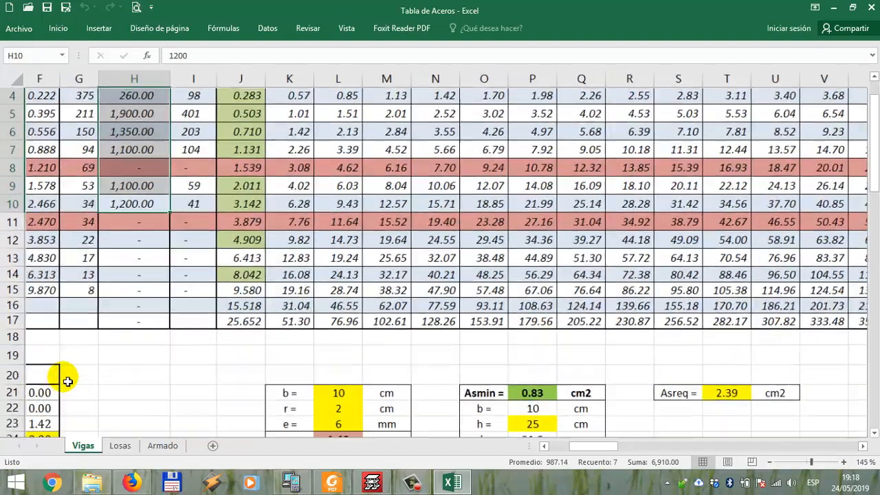
{"action": "left_click", "coordinate": [130, 380]}
{"action": "key", "text": "Home"}
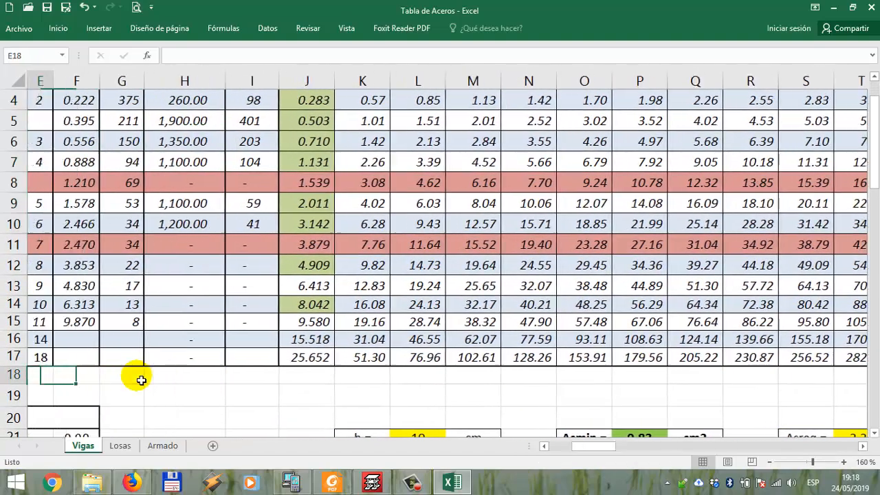
{"action": "key", "text": "Return"}
{"action": "key", "text": "Down"}
{"action": "key", "text": "Down"}
{"action": "key", "text": "Down"}
{"action": "key", "text": "Down"}
{"action": "key", "text": "Down"}
{"action": "key", "text": "Down"}
{"action": "key", "text": "Right"}
{"action": "key", "text": "Up"}
{"action": "key", "text": "Up"}
{"action": "key", "text": "Up"}
{"action": "key", "text": "Up"}
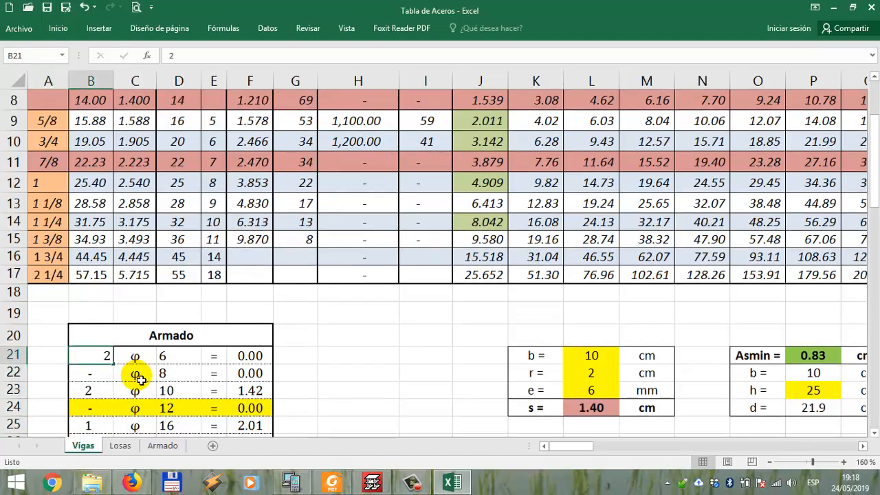
{"action": "type", "text": "2"}
{"action": "key", "text": "Return"}
{"action": "key", "text": "Up"}
{"action": "key", "text": "Right"}
{"action": "key", "text": "Right"}
{"action": "key", "text": "Right"}
{"action": "key", "text": "Right"}
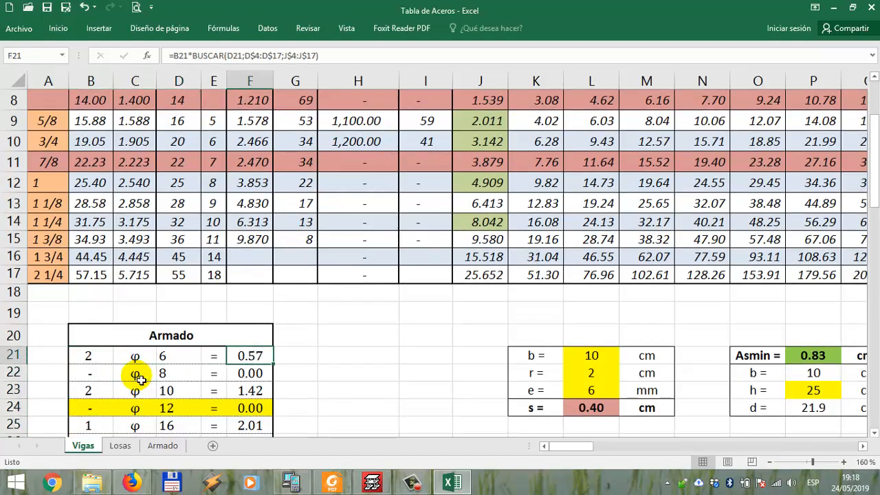
- Enter 2 as the number of φ8 bars in the Armado table and check their steel area
{"action": "key", "text": "Left"}
{"action": "key", "text": "Left"}
{"action": "key", "text": "Left"}
{"action": "key", "text": "Down"}
{"action": "key", "text": "Left"}
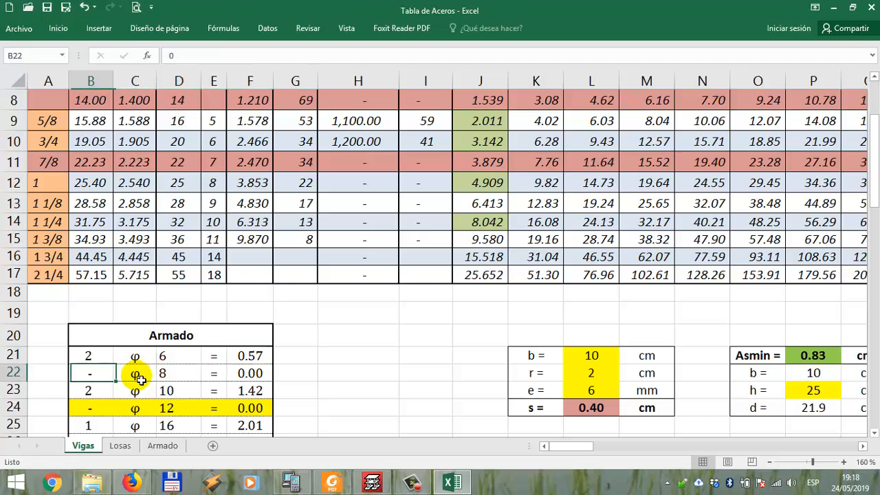
{"action": "type", "text": "2"}
{"action": "key", "text": "Return"}
{"action": "key", "text": "Up"}
{"action": "key", "text": "Right"}
{"action": "key", "text": "Right"}
{"action": "key", "text": "Right"}
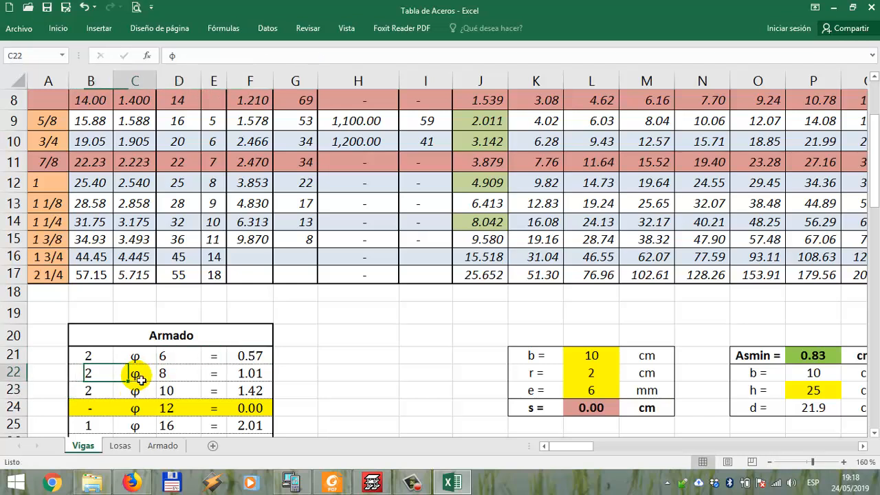
{"action": "key", "text": "Right"}
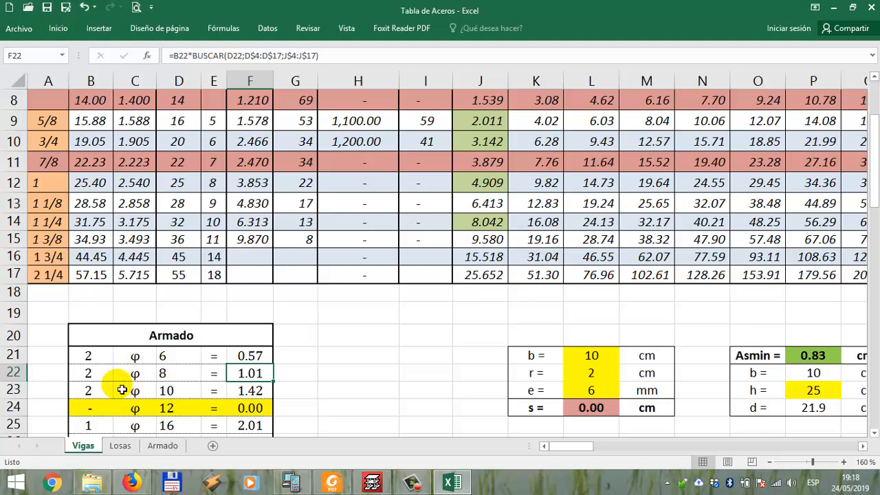
- Switch to CYPECAD and examine the Piso 1 joist moment envelope span by span, closing in on the positive peak beside the 2Ø10(570) bars
{"action": "left_click", "coordinate": [372, 482]}
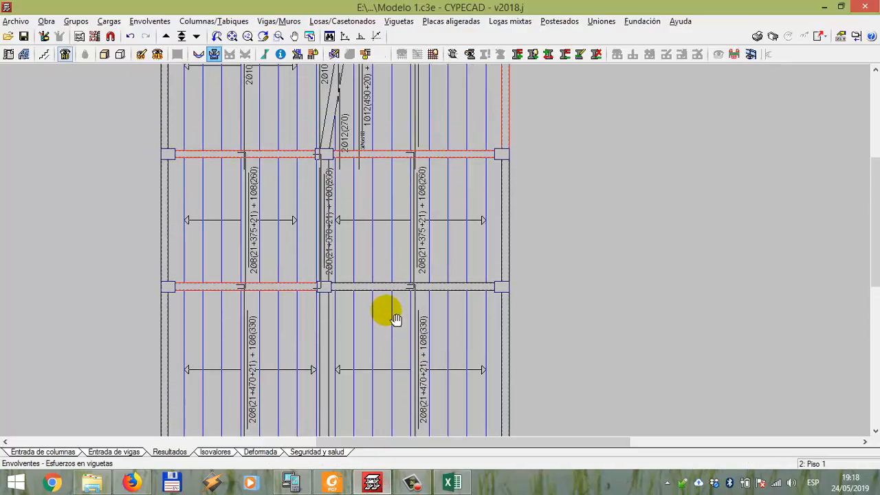
{"action": "middle_click_drag", "start_coordinate": [386, 311], "coordinate": [374, 358]}
{"action": "middle_click_drag", "start_coordinate": [375, 220], "coordinate": [373, 315]}
{"action": "scroll", "coordinate": [257, 186], "scroll_direction": "up", "scroll_amount": 1}
{"action": "middle_click_drag", "start_coordinate": [256, 190], "coordinate": [258, 253]}
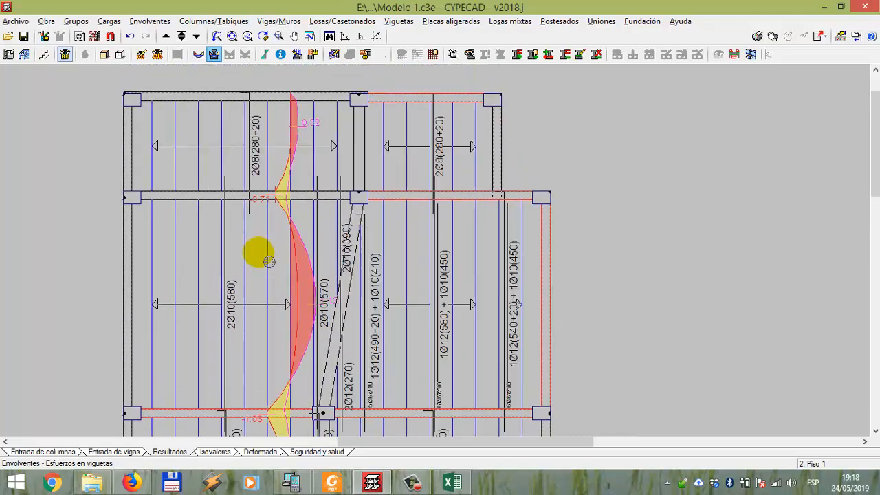
{"action": "middle_click_drag", "start_coordinate": [190, 377], "coordinate": [260, 163]}
{"action": "middle_click_drag", "start_coordinate": [305, 367], "coordinate": [305, 180]}
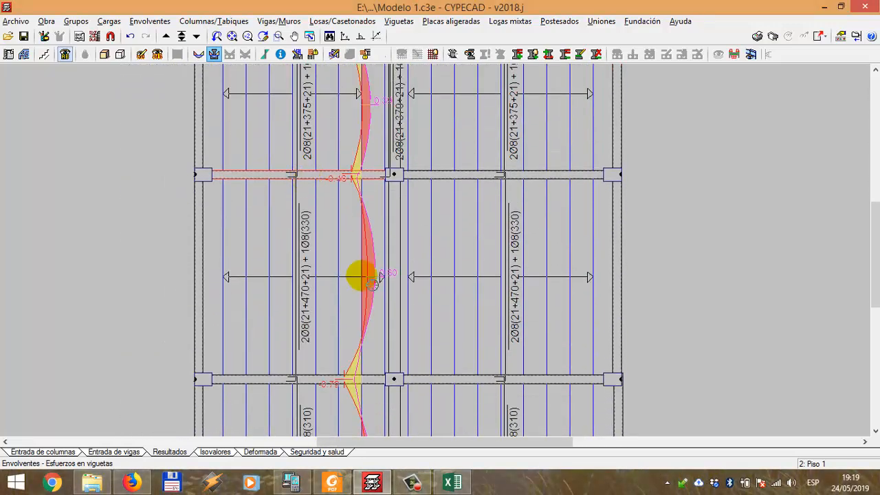
{"action": "middle_click_drag", "start_coordinate": [398, 339], "coordinate": [300, 146]}
{"action": "middle_click_drag", "start_coordinate": [299, 305], "coordinate": [346, 348]}
{"action": "scroll", "coordinate": [324, 328], "scroll_direction": "up", "scroll_amount": 3}
{"action": "middle_click_drag", "start_coordinate": [314, 223], "coordinate": [313, 416]}
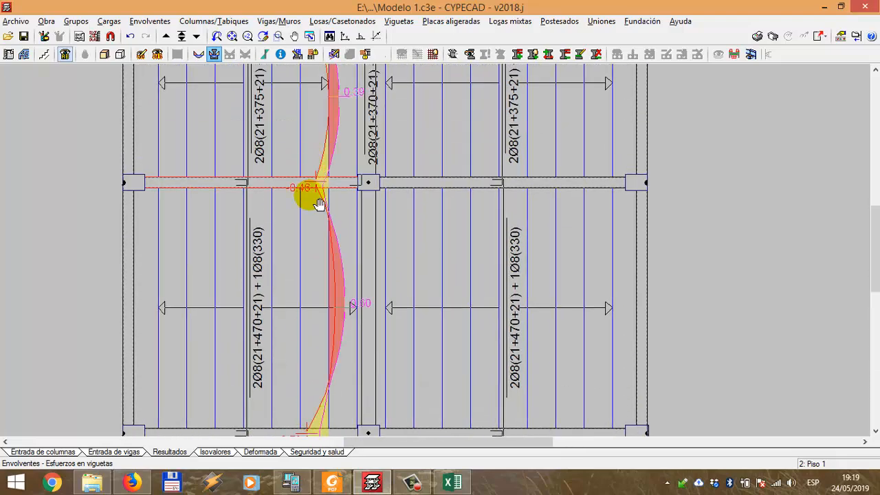
{"action": "middle_click_drag", "start_coordinate": [319, 205], "coordinate": [295, 291]}
{"action": "scroll", "coordinate": [319, 289], "scroll_direction": "up", "scroll_amount": 1}
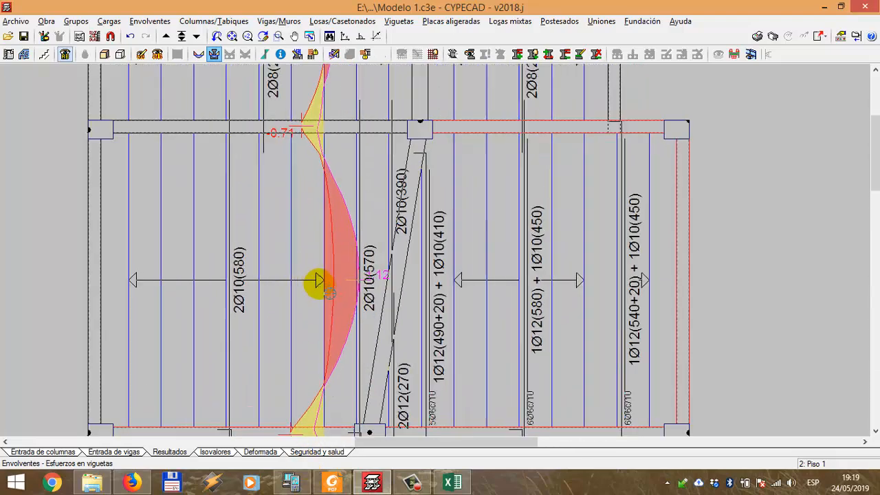
{"action": "scroll", "coordinate": [319, 288], "scroll_direction": "up", "scroll_amount": 2}
{"action": "scroll", "coordinate": [371, 305], "scroll_direction": "up", "scroll_amount": 1}
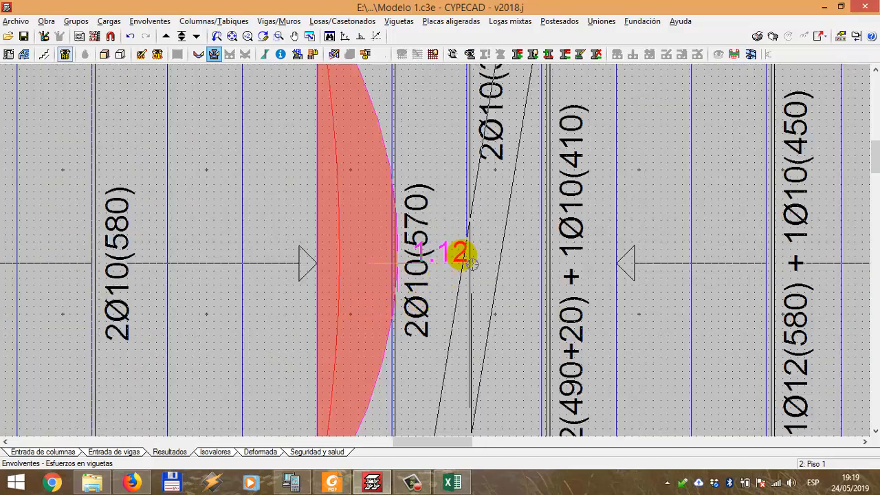
- Switch to ClassPad, set Mu to 112000 in the As equation and solve for the required steel area
{"action": "left_click", "coordinate": [294, 484]}
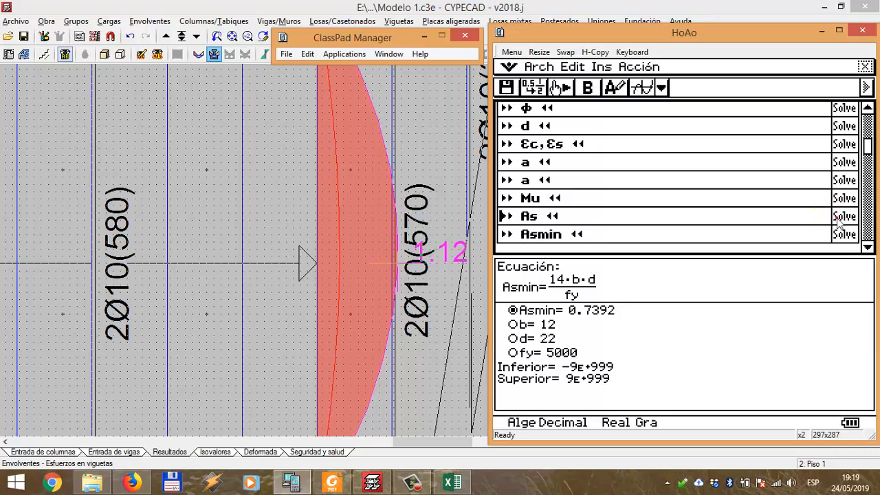
{"action": "left_click", "coordinate": [842, 218]}
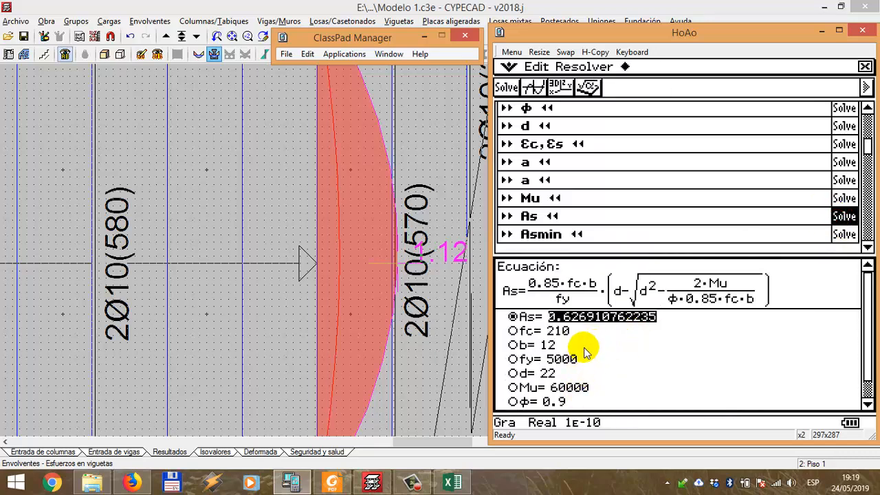
{"action": "left_click", "coordinate": [571, 388]}
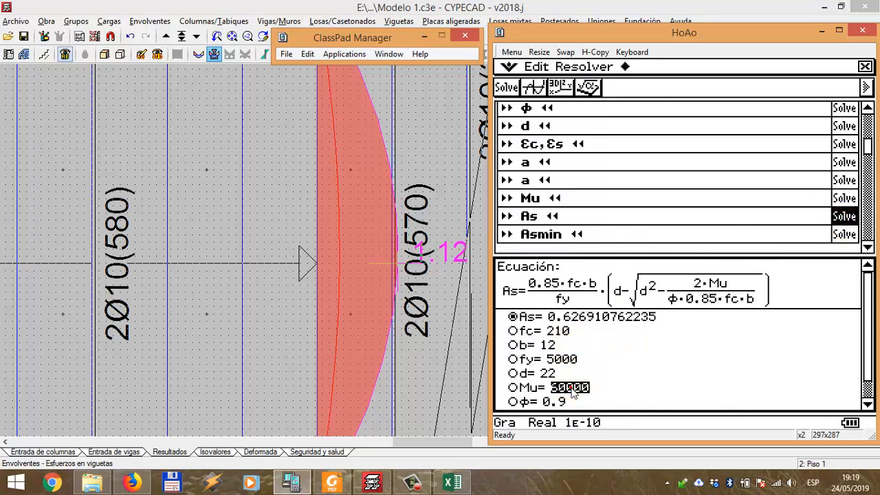
{"action": "type", "text": "1.12*"}
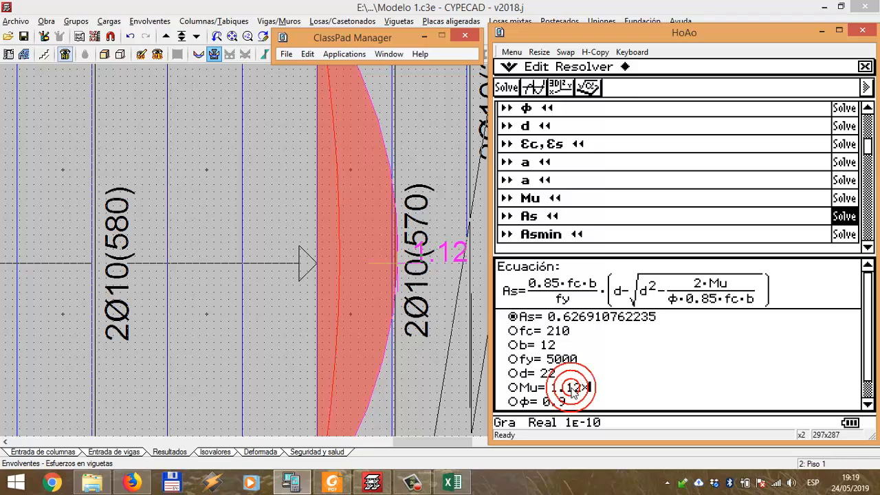
{"action": "type", "text": "1"}
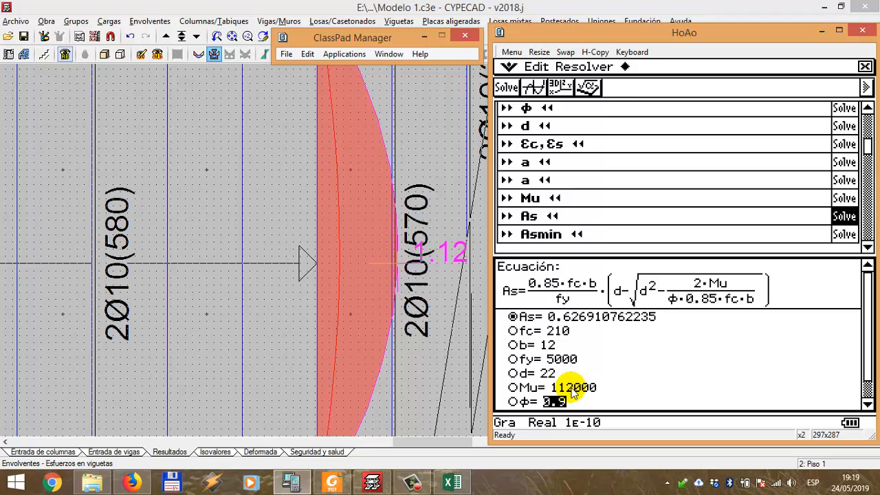
{"action": "left_click", "coordinate": [507, 87]}
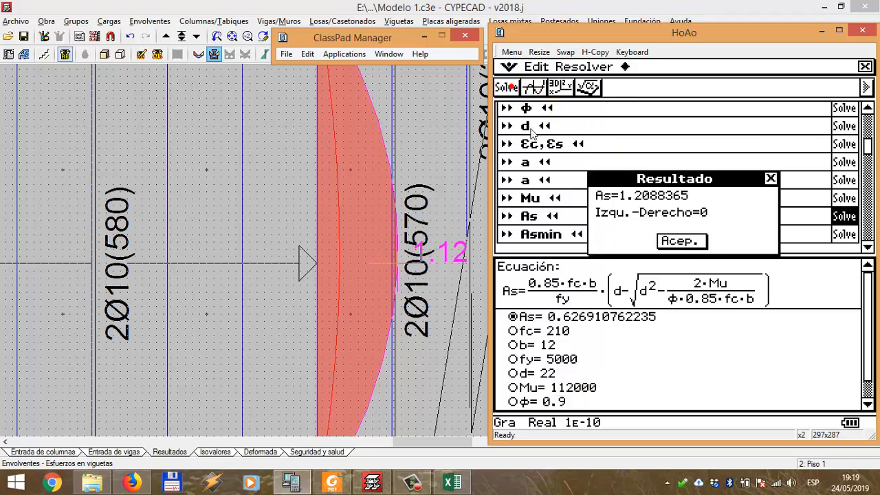
{"action": "left_click", "coordinate": [678, 240]}
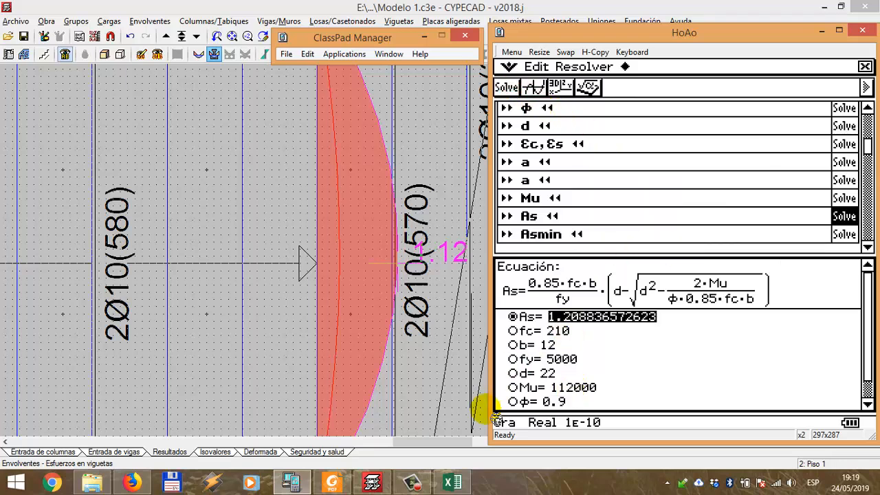
- Switch to the Tabla de Aceros workbook in Excel and check the steel area of the 2 φ10 bars in the Armado table
{"action": "left_click", "coordinate": [452, 482]}
{"action": "left_click", "coordinate": [98, 397]}
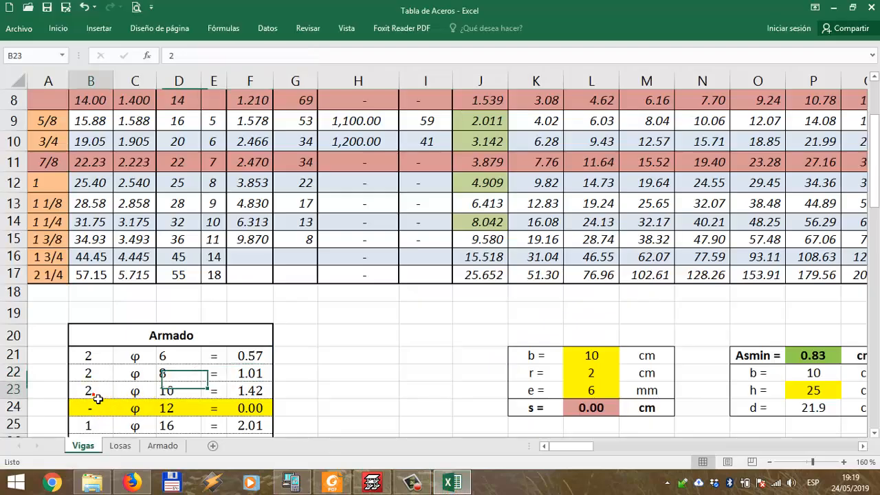
{"action": "left_click", "coordinate": [184, 397]}
{"action": "left_click", "coordinate": [249, 390]}
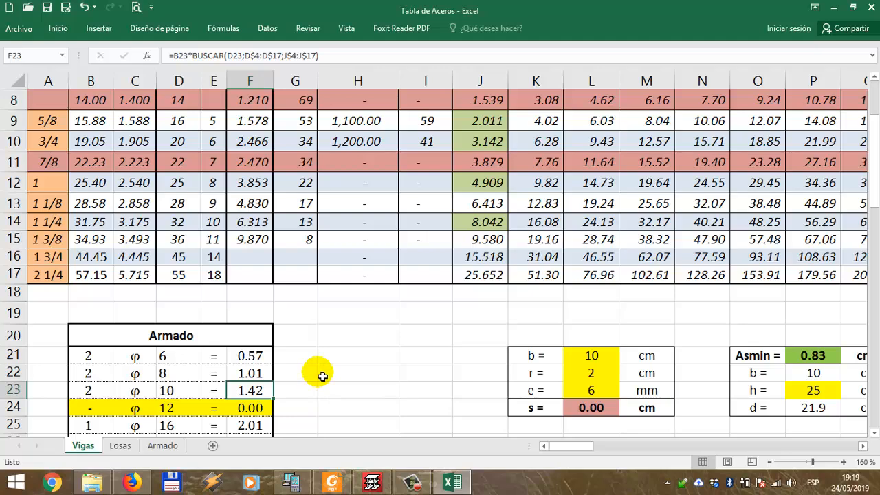
{"action": "scroll", "coordinate": [317, 372], "scroll_direction": "down", "scroll_amount": 2}
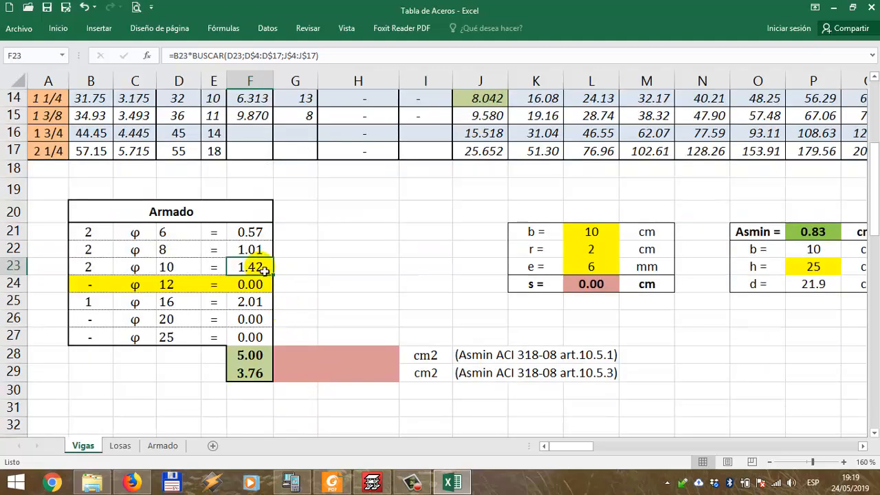
- Return to CYPECAD and examine the negative moments at the supports along the Piso 1 joist's envelope
{"action": "left_click", "coordinate": [372, 482]}
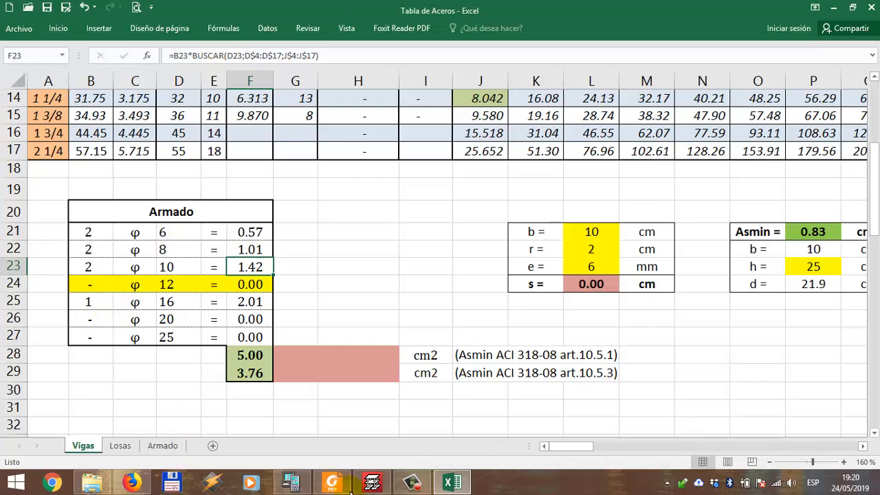
{"action": "left_click", "coordinate": [383, 482]}
{"action": "scroll", "coordinate": [447, 253], "scroll_direction": "down", "scroll_amount": 5}
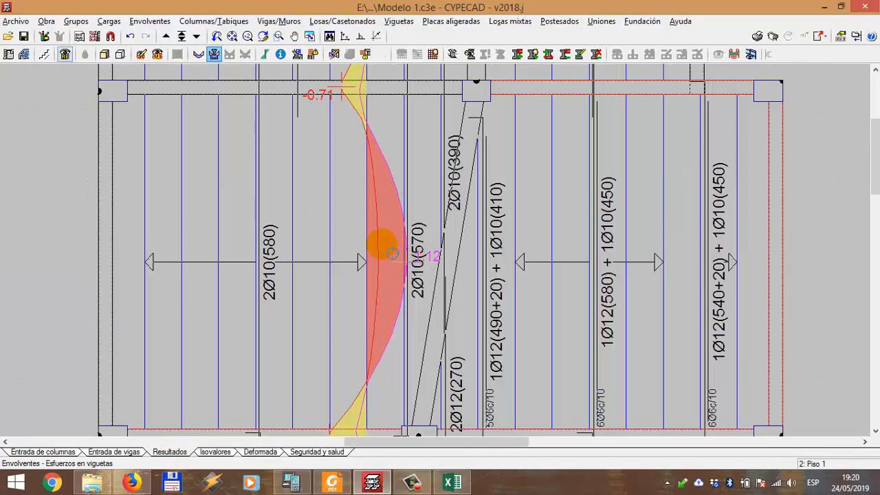
{"action": "middle_click_drag", "start_coordinate": [366, 269], "coordinate": [357, 216]}
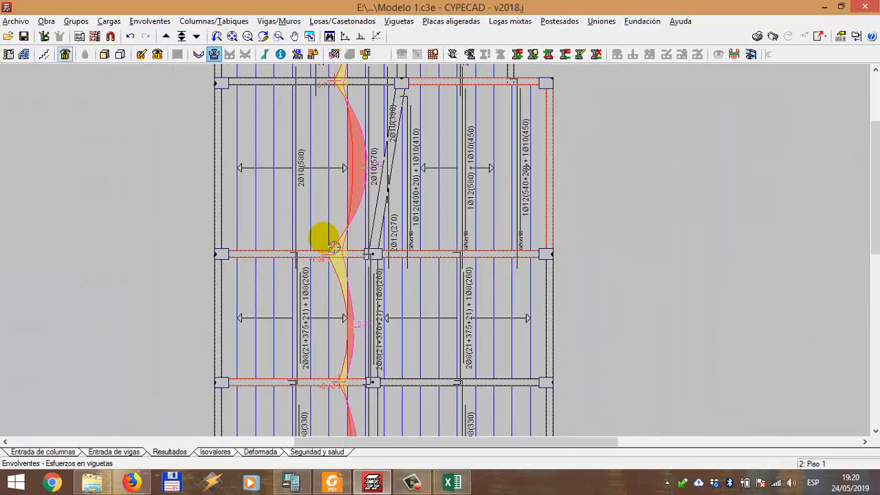
{"action": "scroll", "coordinate": [286, 351], "scroll_direction": "up", "scroll_amount": 7}
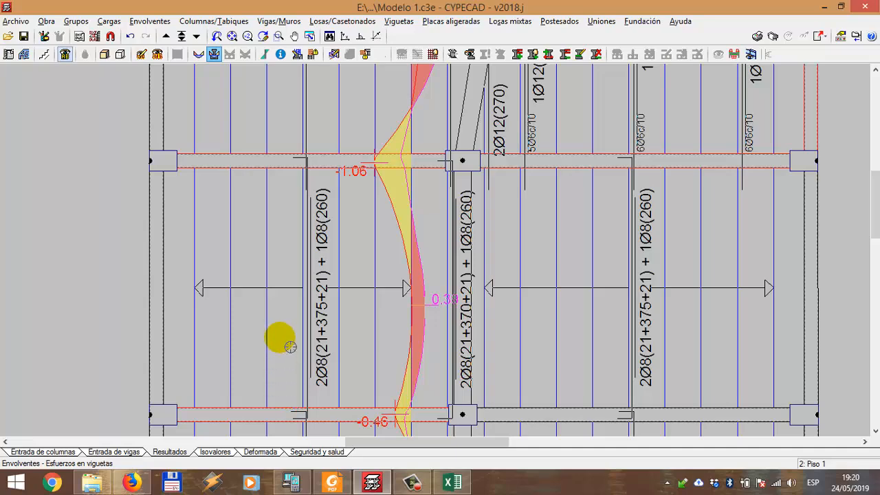
{"action": "scroll", "coordinate": [285, 324], "scroll_direction": "down", "scroll_amount": 3}
{"action": "middle_click_drag", "start_coordinate": [303, 360], "coordinate": [334, 131]}
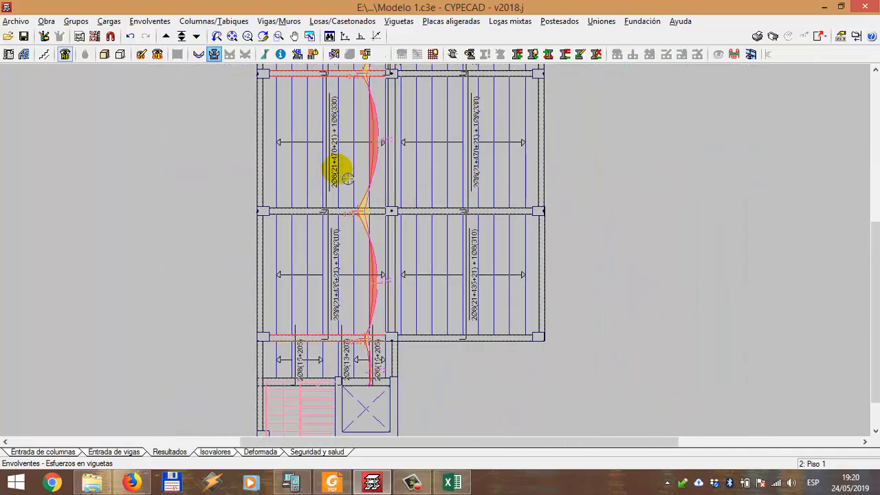
{"action": "scroll", "coordinate": [338, 169], "scroll_direction": "down", "scroll_amount": 2}
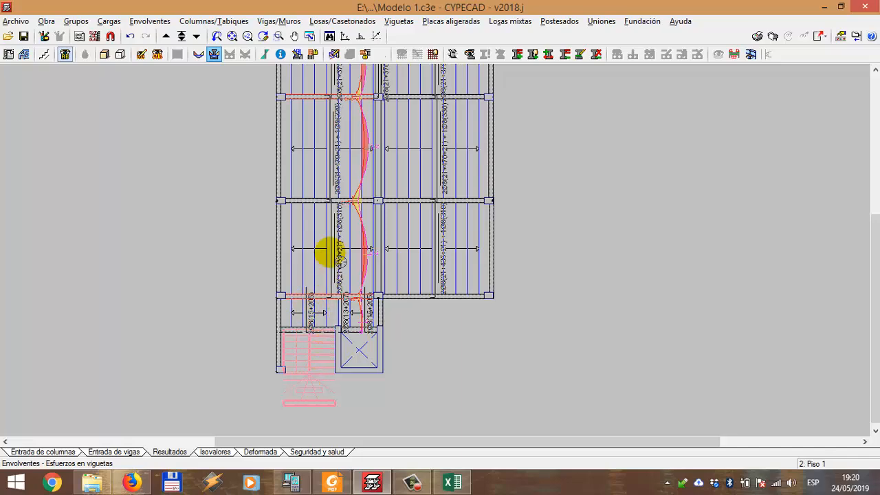
{"action": "middle_click_drag", "start_coordinate": [346, 130], "coordinate": [342, 363]}
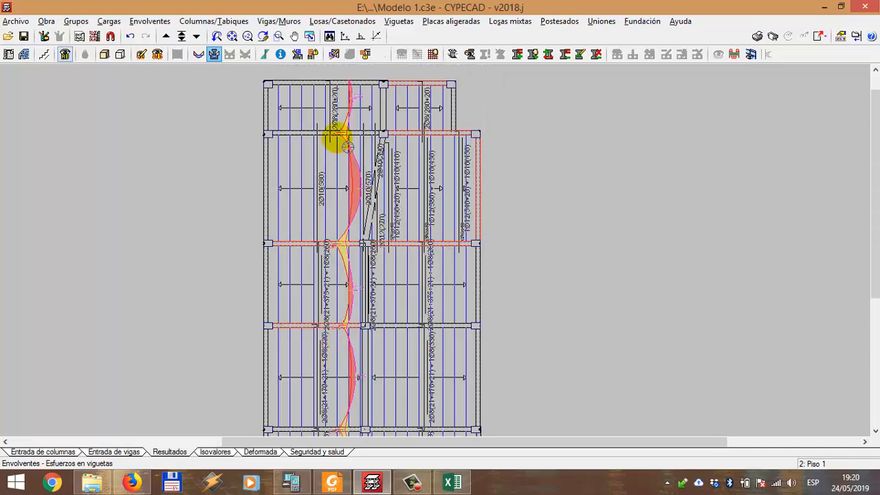
{"action": "scroll", "coordinate": [353, 158], "scroll_direction": "up", "scroll_amount": 2}
{"action": "scroll", "coordinate": [378, 178], "scroll_direction": "down", "scroll_amount": 4}
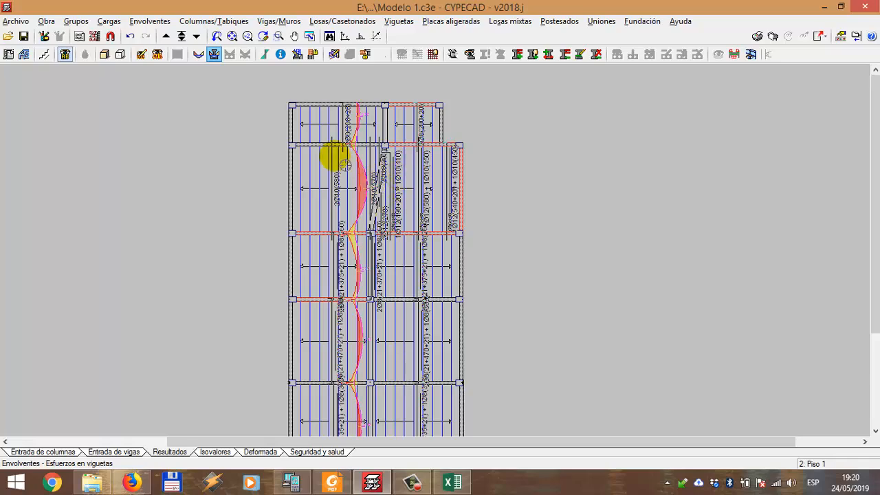
{"action": "scroll", "coordinate": [336, 162], "scroll_direction": "up", "scroll_amount": 5}
{"action": "scroll", "coordinate": [347, 198], "scroll_direction": "up", "scroll_amount": 1}
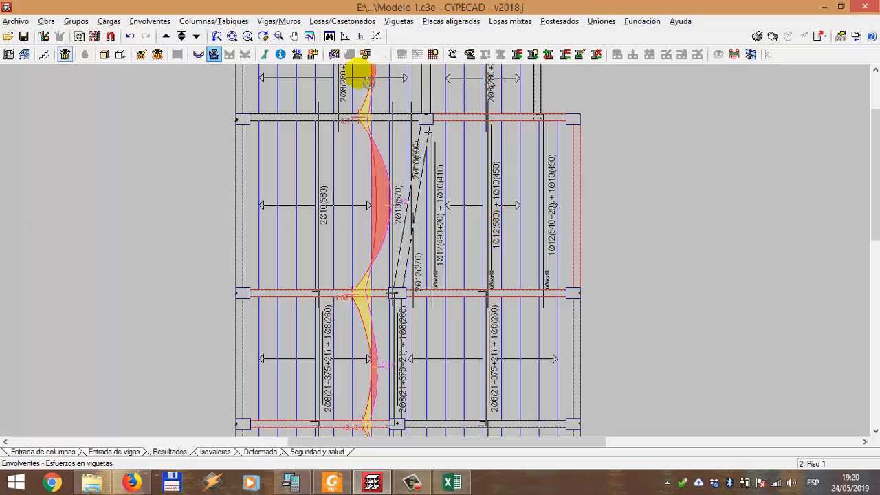
- Display the negative reinforcement (Armadura de negativos) in the joist views and hide the in-situ joist slab's bottom bars
{"action": "left_click", "coordinate": [469, 55]}
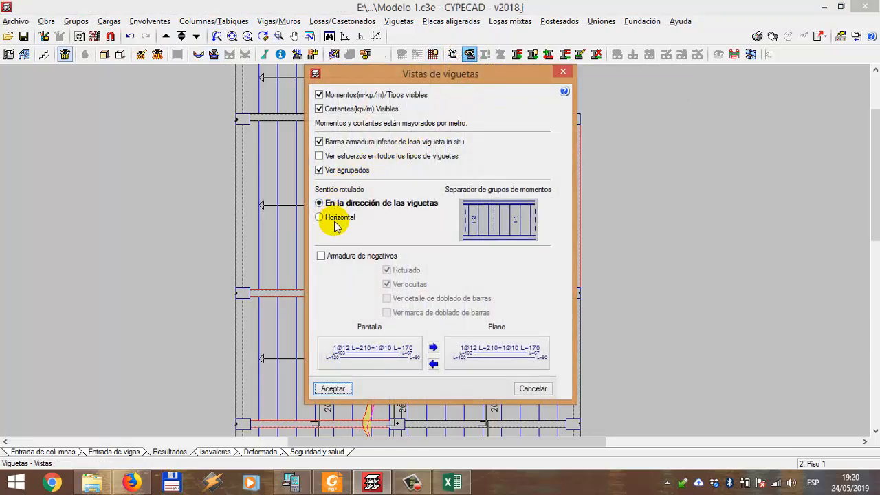
{"action": "left_click", "coordinate": [320, 256]}
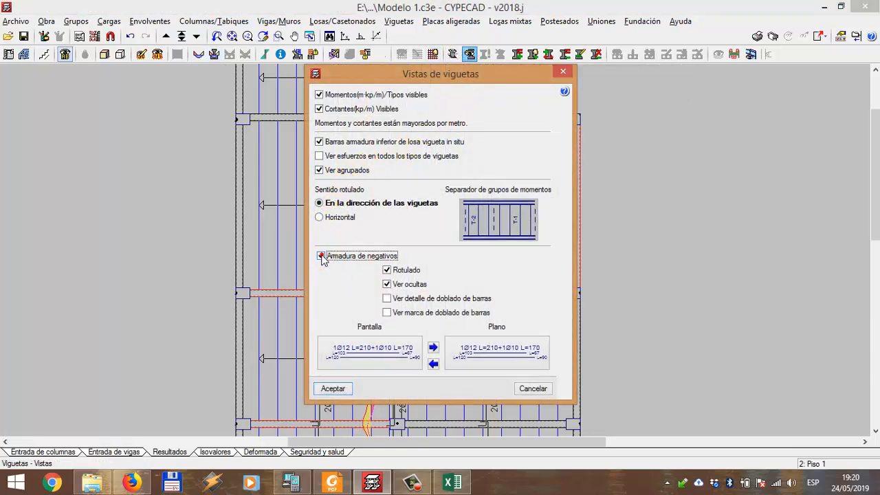
{"action": "left_click", "coordinate": [319, 143]}
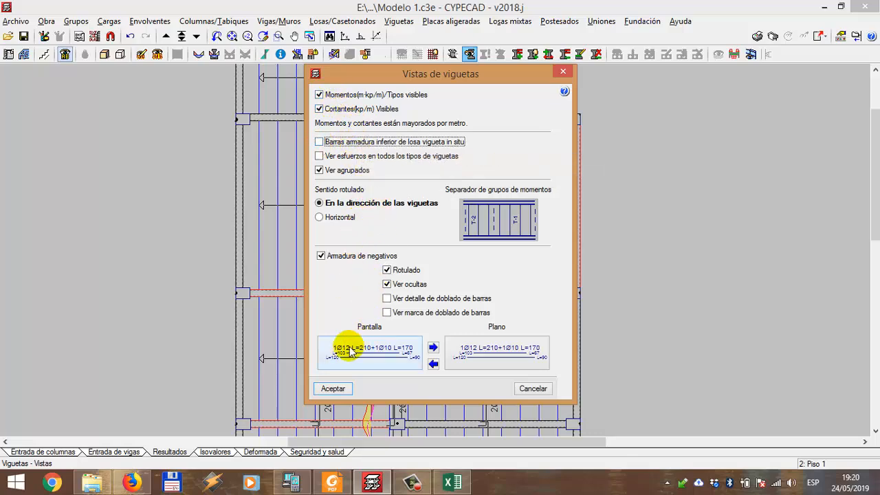
{"action": "left_click", "coordinate": [332, 389]}
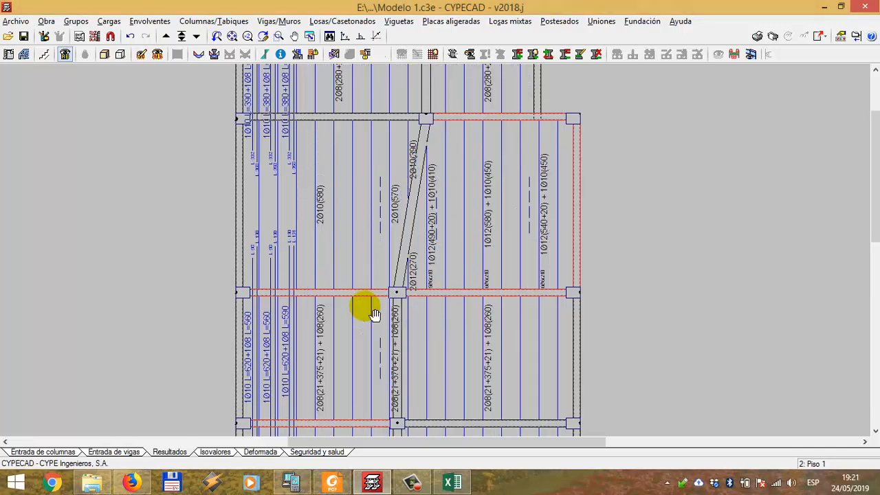
- Equalize the Piso 1 joist negatives by steel quantity within 40% difference, setting quantities and lengths to Máxima for the current group only
{"action": "middle_click_drag", "start_coordinate": [648, 275], "coordinate": [625, 245]}
{"action": "middle_click_drag", "start_coordinate": [616, 301], "coordinate": [570, 226]}
{"action": "middle_click_drag", "start_coordinate": [568, 315], "coordinate": [567, 286]}
{"action": "middle_click_drag", "start_coordinate": [459, 322], "coordinate": [476, 210]}
{"action": "scroll", "coordinate": [484, 253], "scroll_direction": "down", "scroll_amount": 2}
{"action": "scroll", "coordinate": [484, 255], "scroll_direction": "up", "scroll_amount": 1}
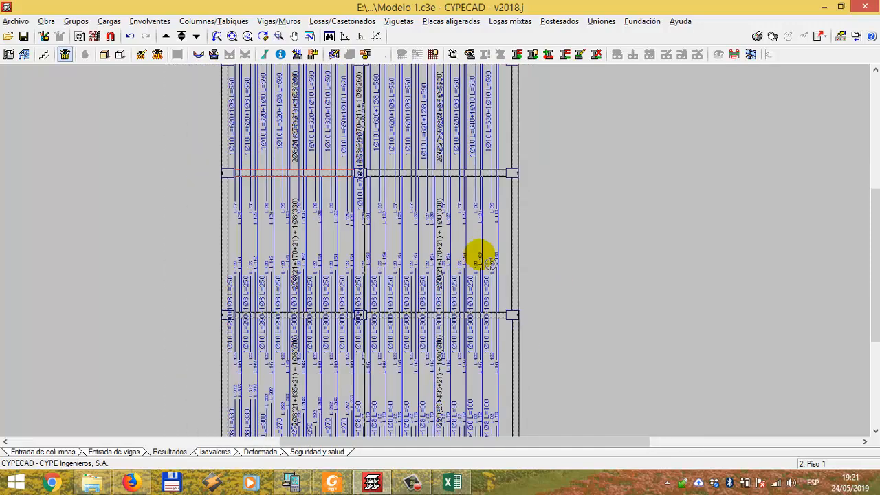
{"action": "scroll", "coordinate": [489, 263], "scroll_direction": "up", "scroll_amount": 1}
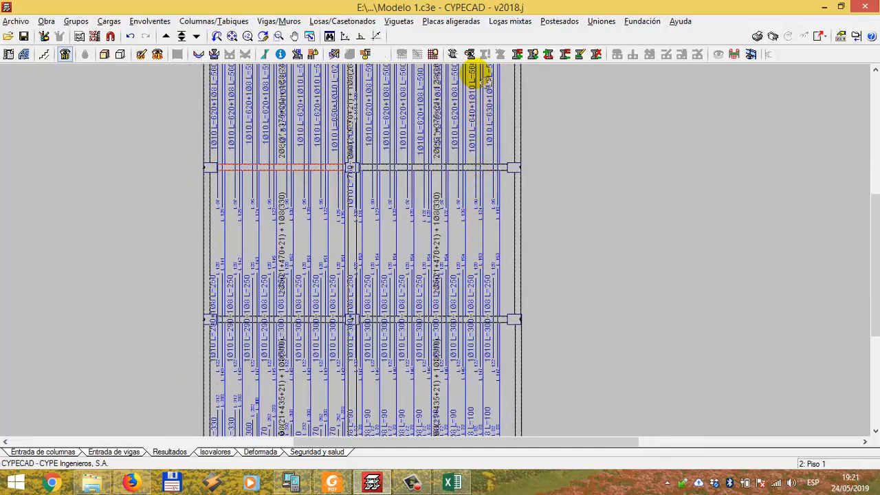
{"action": "left_click", "coordinate": [400, 21]}
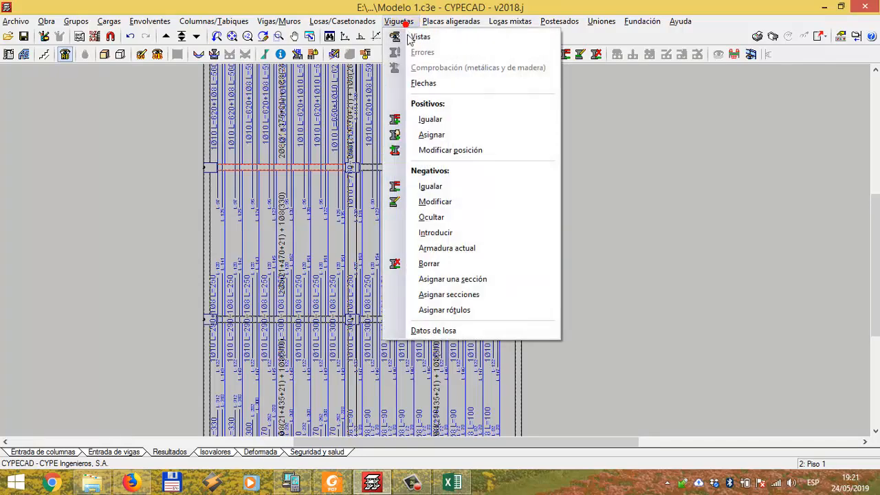
{"action": "left_click", "coordinate": [433, 186]}
{"action": "left_click_drag", "start_coordinate": [442, 163], "coordinate": [631, 182]}
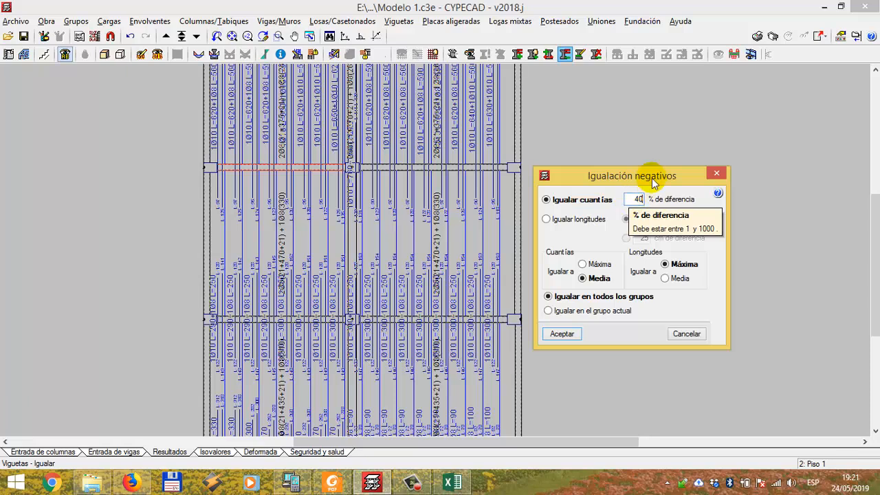
{"action": "left_click_drag", "start_coordinate": [645, 176], "coordinate": [645, 155]}
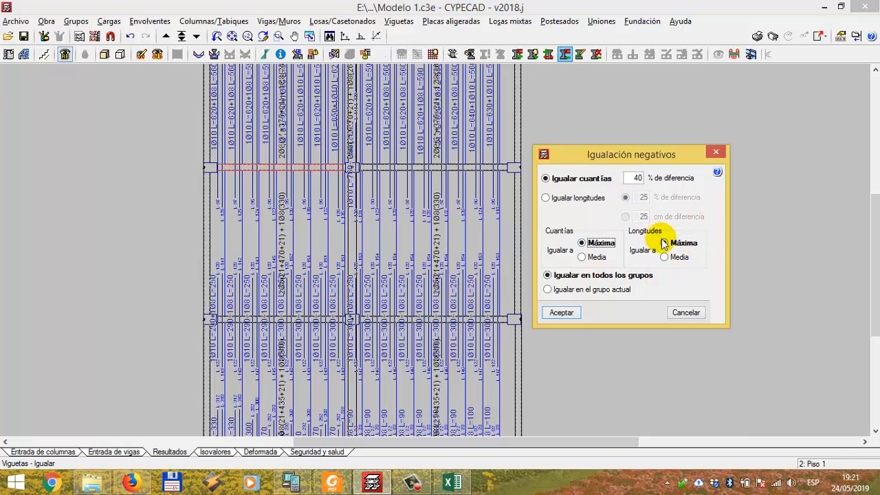
{"action": "left_click", "coordinate": [555, 291]}
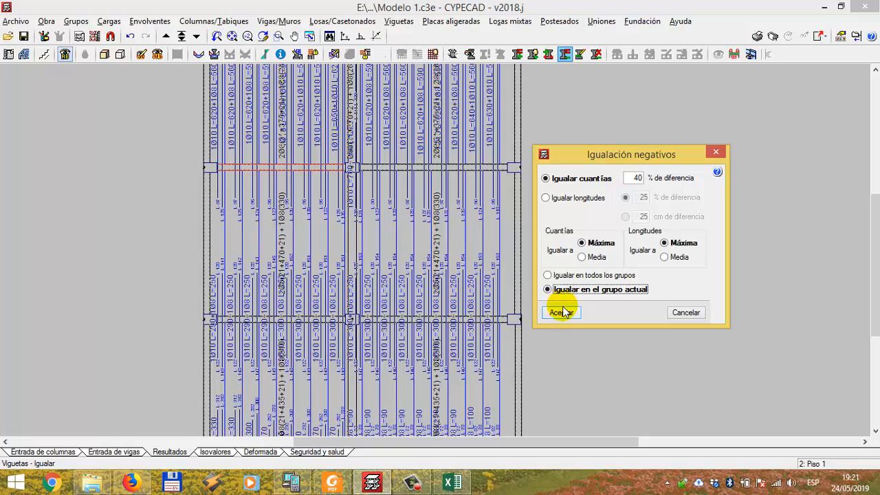
{"action": "left_click", "coordinate": [561, 312]}
- Turn off Ver ocultas for the negative reinforcement in the joist views
{"action": "scroll", "coordinate": [407, 244], "scroll_direction": "up", "scroll_amount": 1}
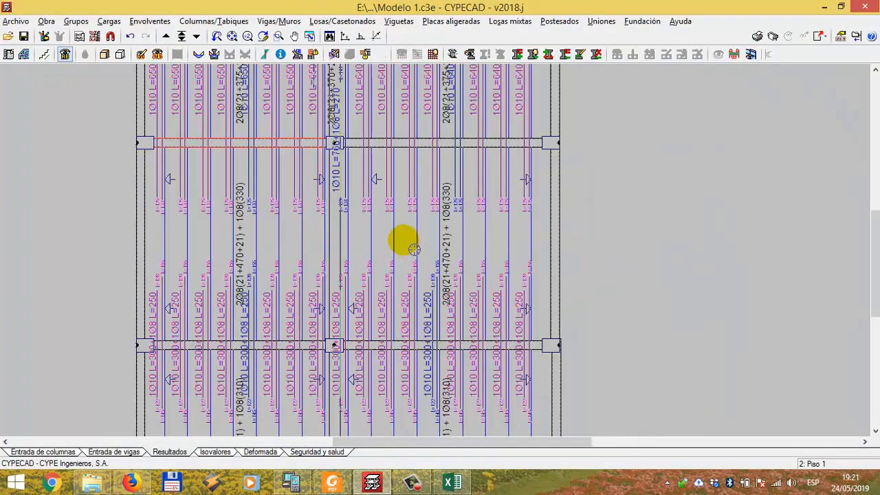
{"action": "scroll", "coordinate": [415, 249], "scroll_direction": "down", "scroll_amount": 2}
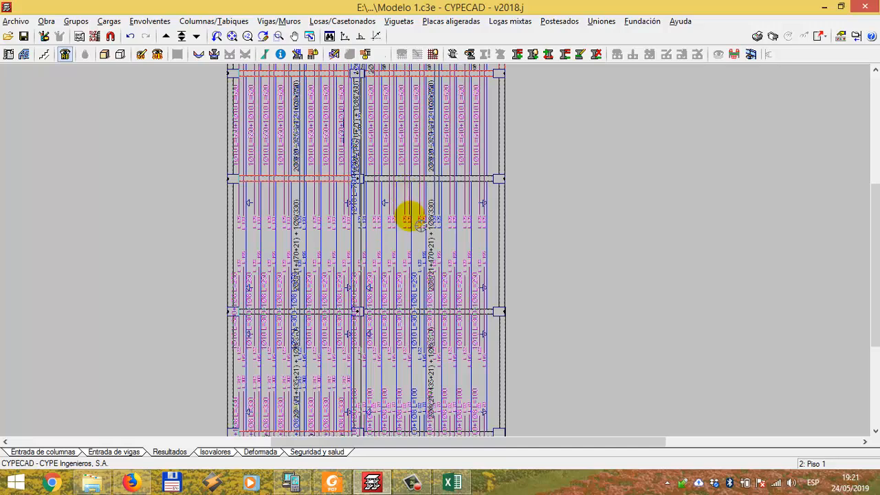
{"action": "left_click", "coordinate": [474, 55]}
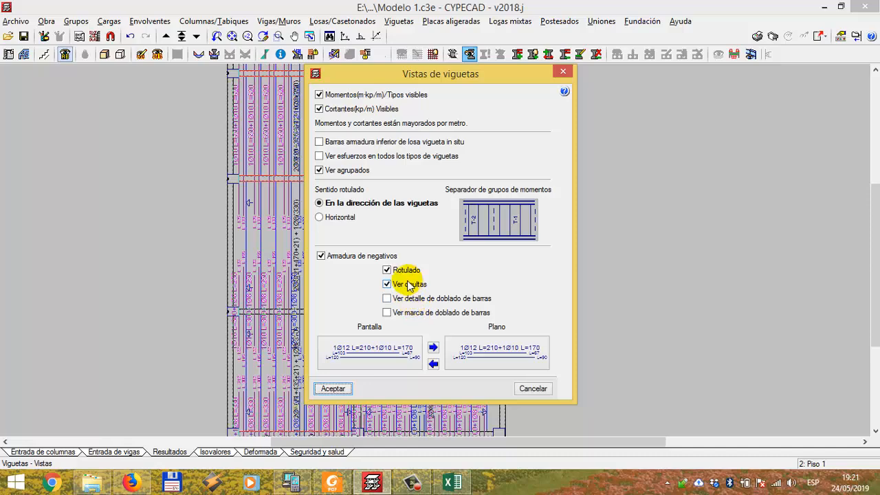
{"action": "left_click_drag", "start_coordinate": [434, 74], "coordinate": [633, 89]}
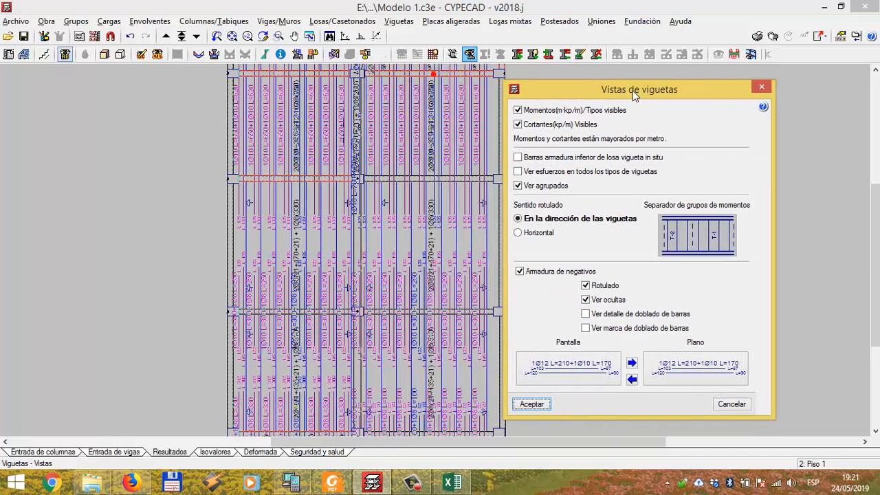
{"action": "left_click", "coordinate": [585, 301]}
{"action": "left_click", "coordinate": [529, 404]}
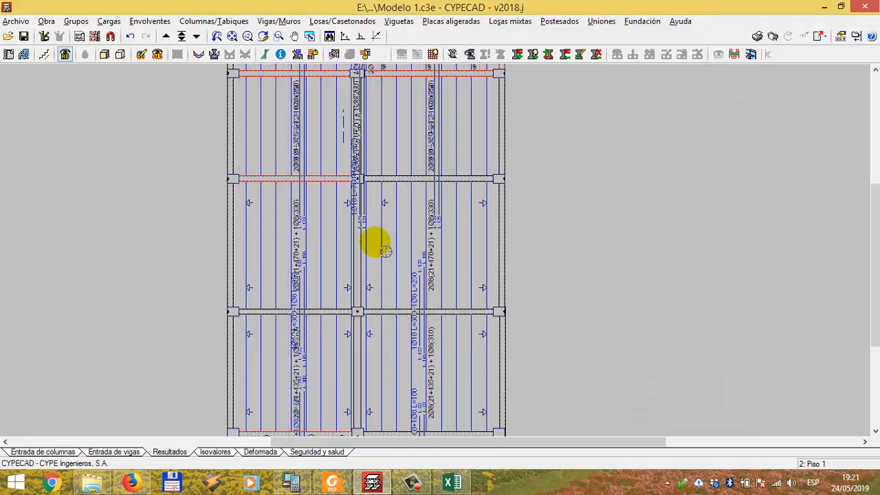
- Turn Ver ocultas back on so the hidden negative bars are drawn on the joists
{"action": "scroll", "coordinate": [385, 251], "scroll_direction": "up", "scroll_amount": 3}
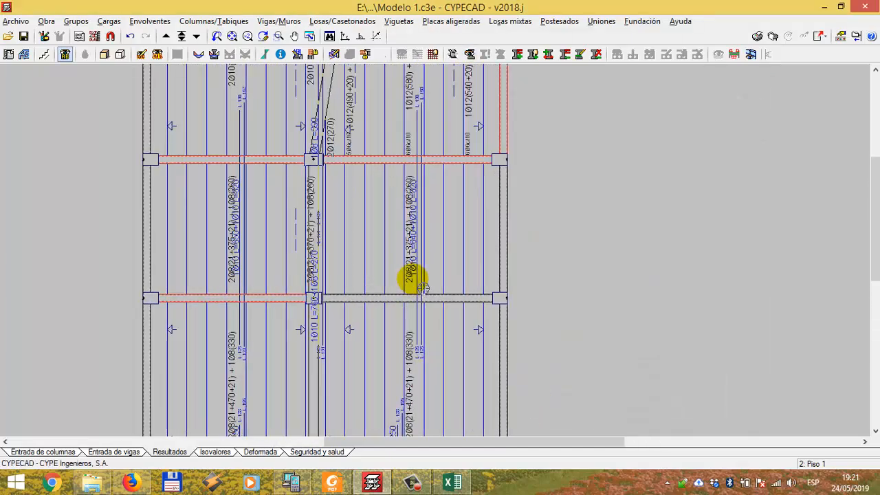
{"action": "middle_click_drag", "start_coordinate": [421, 182], "coordinate": [359, 168]}
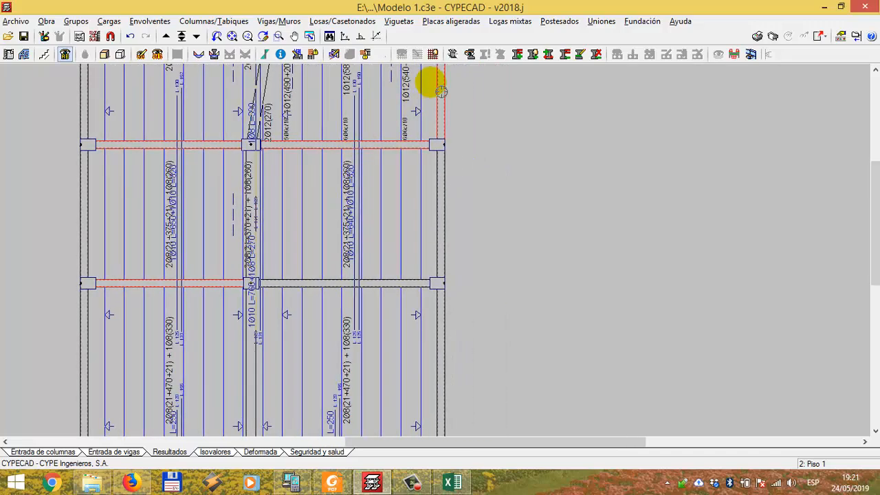
{"action": "left_click", "coordinate": [469, 54]}
{"action": "left_click_drag", "start_coordinate": [452, 77], "coordinate": [684, 92]}
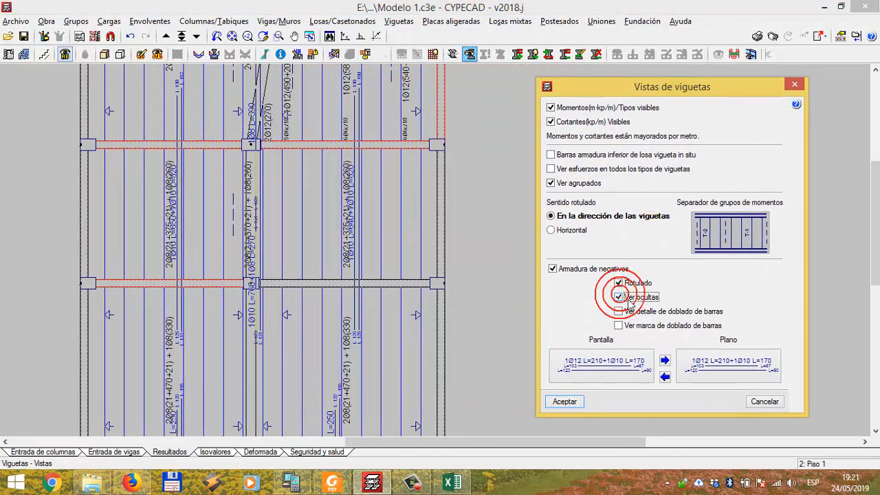
{"action": "left_click", "coordinate": [564, 402]}
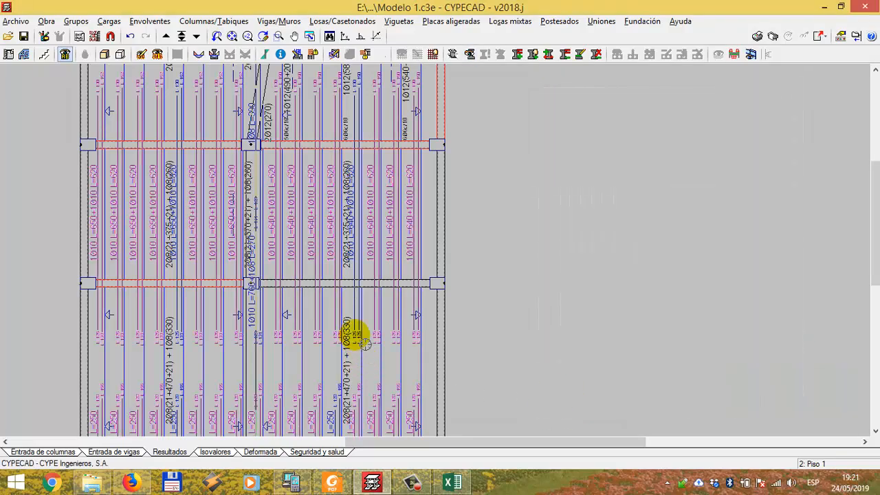
- Check the equalized negative bars above the beams, then hide the repeated ones by disabling Ver ocultas again
{"action": "scroll", "coordinate": [328, 248], "scroll_direction": "up", "scroll_amount": 3}
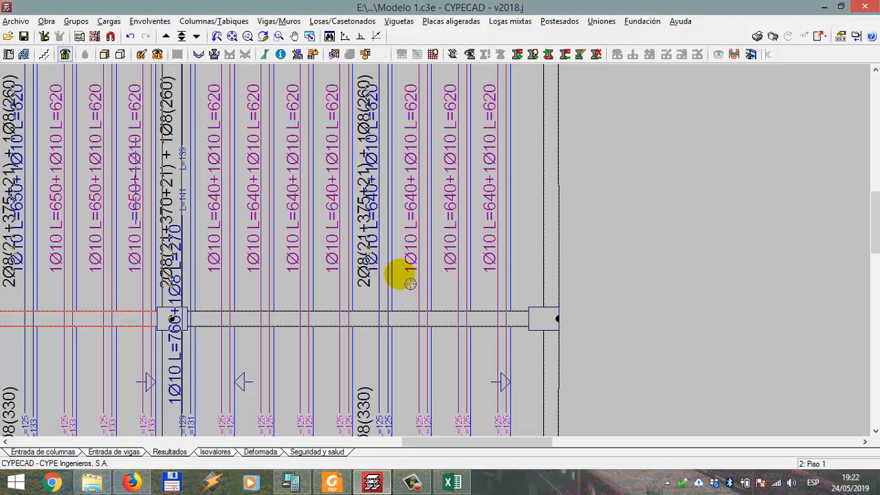
{"action": "scroll", "coordinate": [412, 279], "scroll_direction": "down", "scroll_amount": 2}
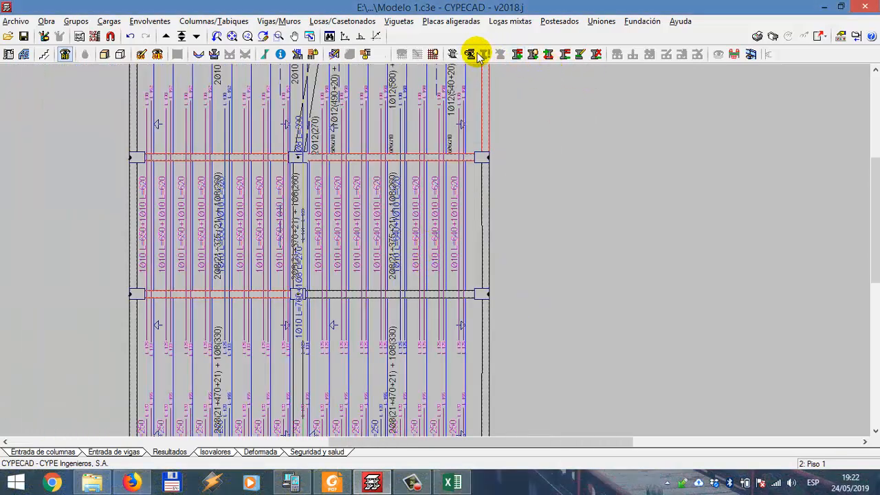
{"action": "left_click", "coordinate": [475, 54]}
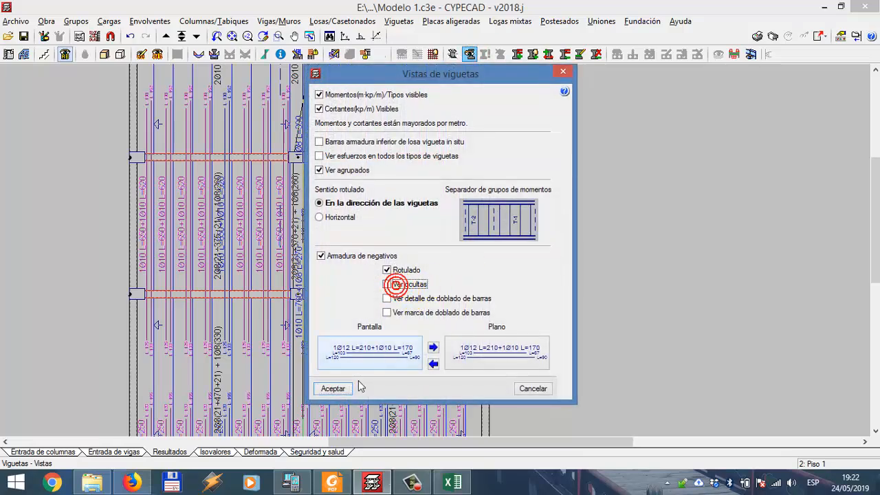
{"action": "left_click", "coordinate": [347, 390]}
- Examine the 1Ø10 L=300 + 1Ø8 L=250 negative bars over the interior beam and their lengths on each side
{"action": "scroll", "coordinate": [372, 272], "scroll_direction": "up", "scroll_amount": 2}
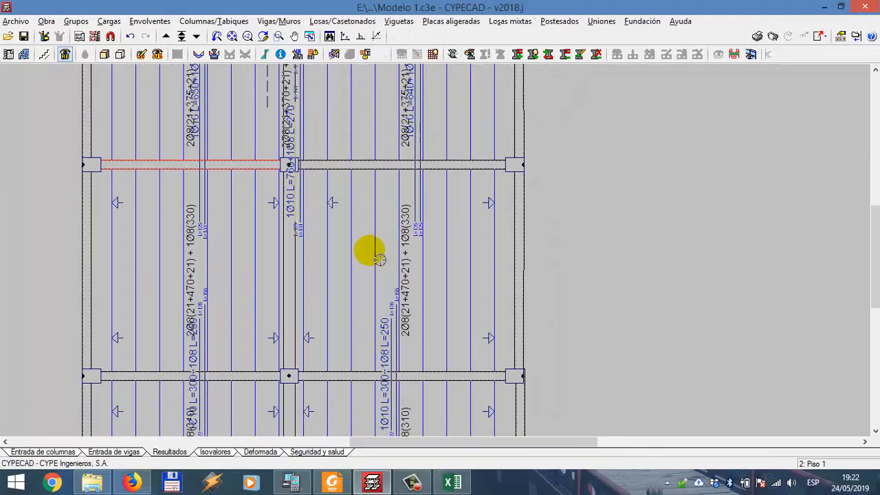
{"action": "scroll", "coordinate": [392, 234], "scroll_direction": "up", "scroll_amount": 3}
{"action": "middle_click_drag", "start_coordinate": [403, 284], "coordinate": [455, 75]}
{"action": "scroll", "coordinate": [446, 275], "scroll_direction": "up", "scroll_amount": 3}
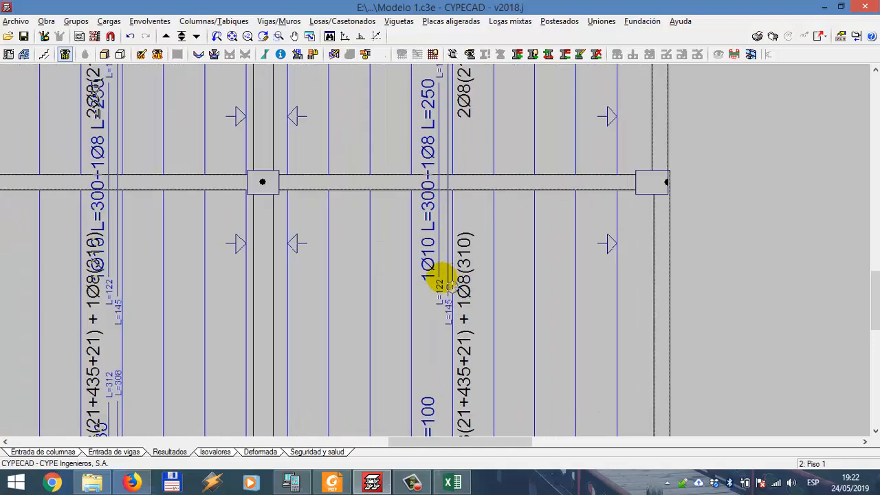
{"action": "middle_click_drag", "start_coordinate": [448, 163], "coordinate": [426, 255]}
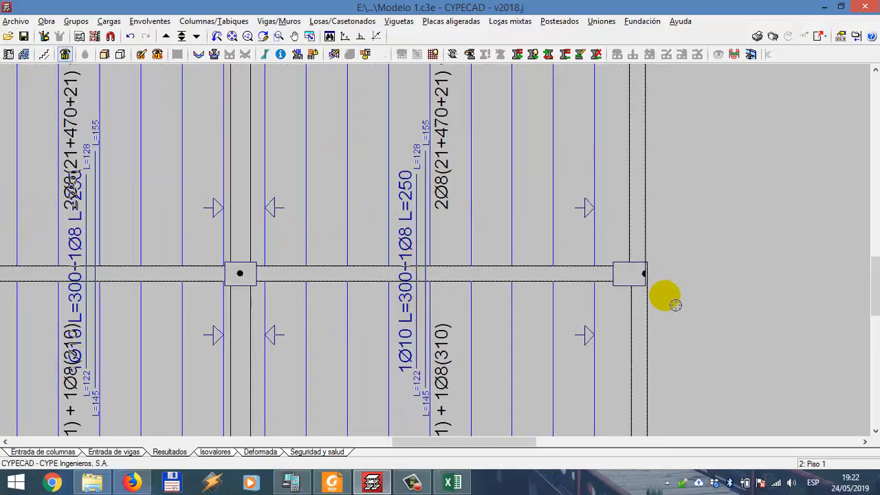
{"action": "scroll", "coordinate": [527, 295], "scroll_direction": "down", "scroll_amount": 1}
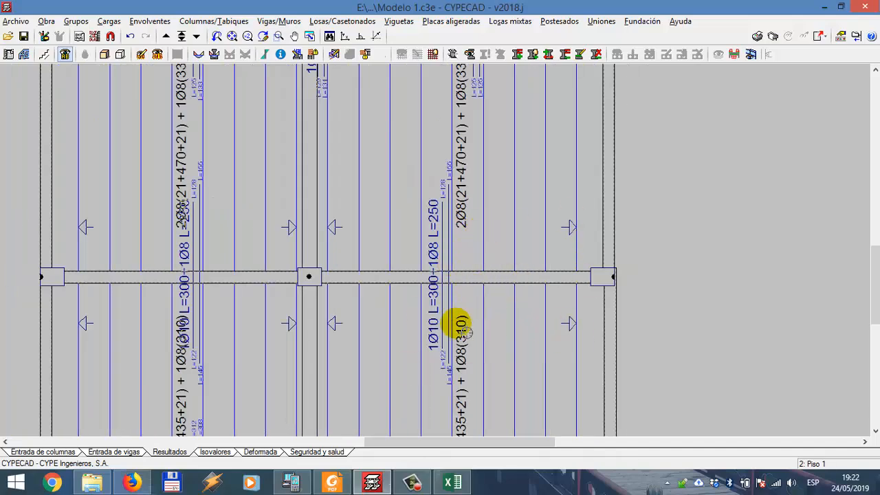
{"action": "scroll", "coordinate": [447, 346], "scroll_direction": "up", "scroll_amount": 2}
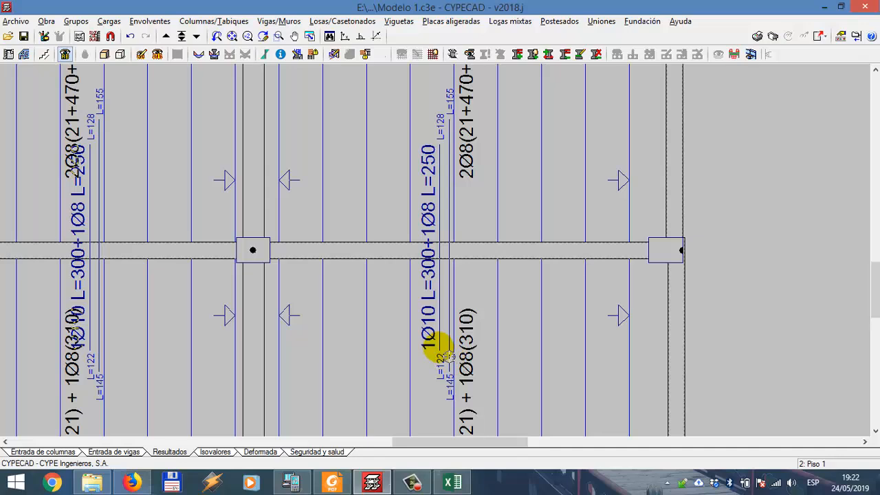
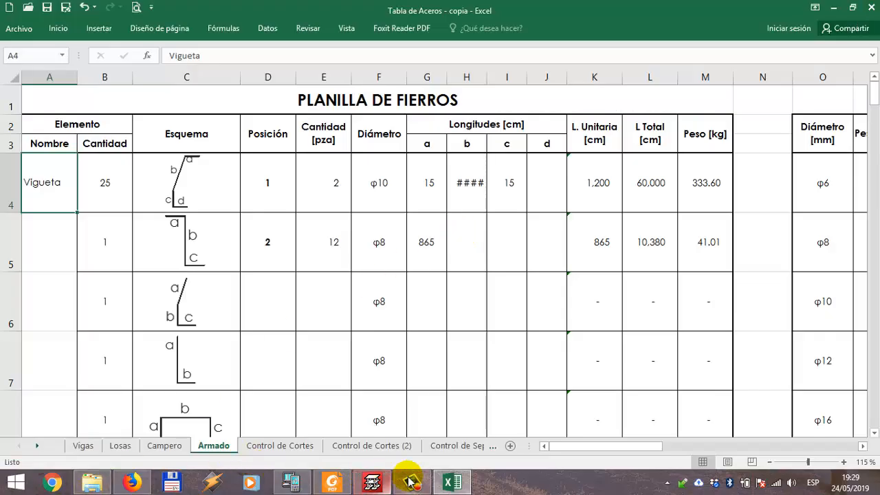
- Switch to CYPECAD and hide the special loads on the Piso 2 waffle slab plan
{"action": "left_click", "coordinate": [409, 479]}
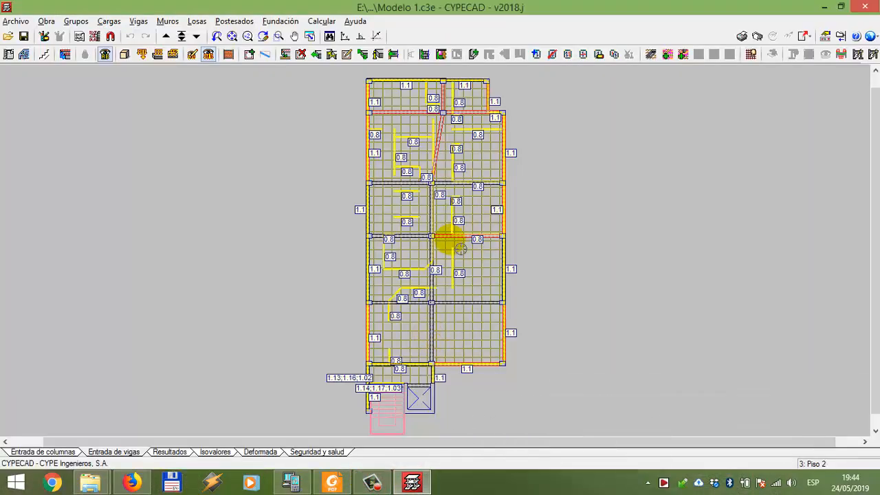
{"action": "scroll", "coordinate": [431, 226], "scroll_direction": "up", "scroll_amount": 2}
{"action": "scroll", "coordinate": [420, 306], "scroll_direction": "up", "scroll_amount": 2}
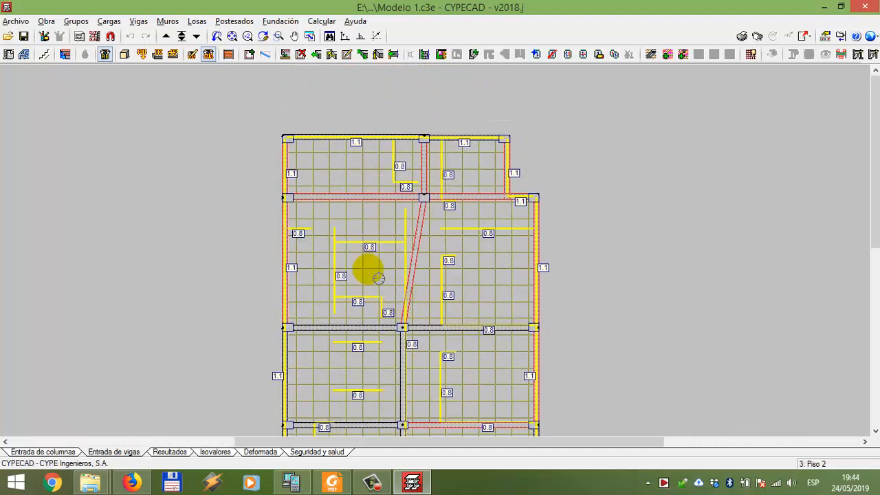
{"action": "left_click", "coordinate": [207, 55]}
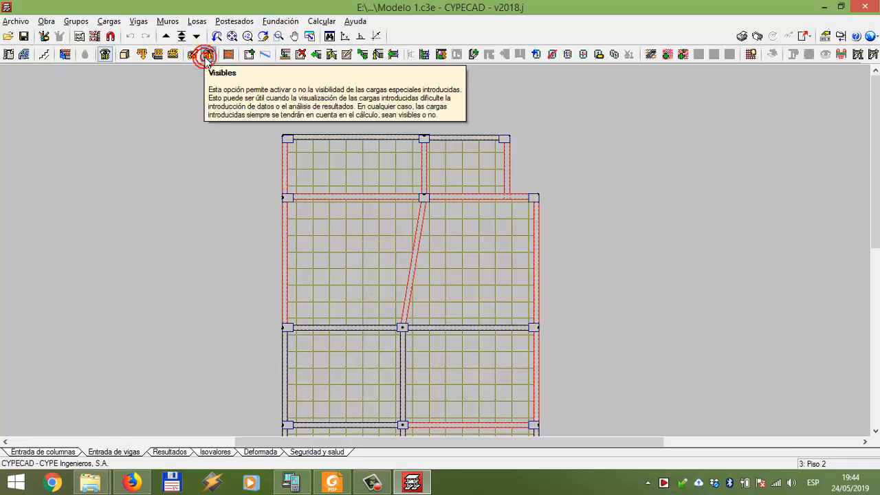
{"action": "middle_click_drag", "start_coordinate": [349, 216], "coordinate": [375, 196]}
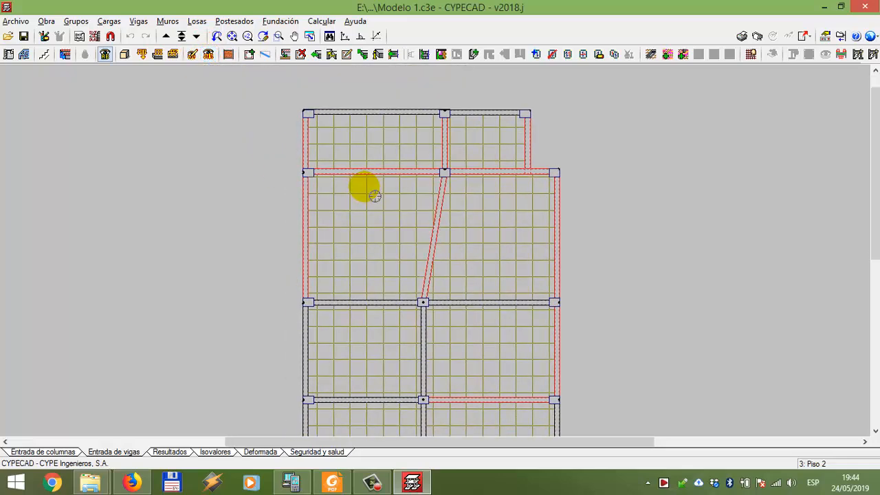
- Show the calculated reinforcement results on the Piso 2 plan and check the slab reinforcement view settings without changing them
{"action": "left_click", "coordinate": [198, 21]}
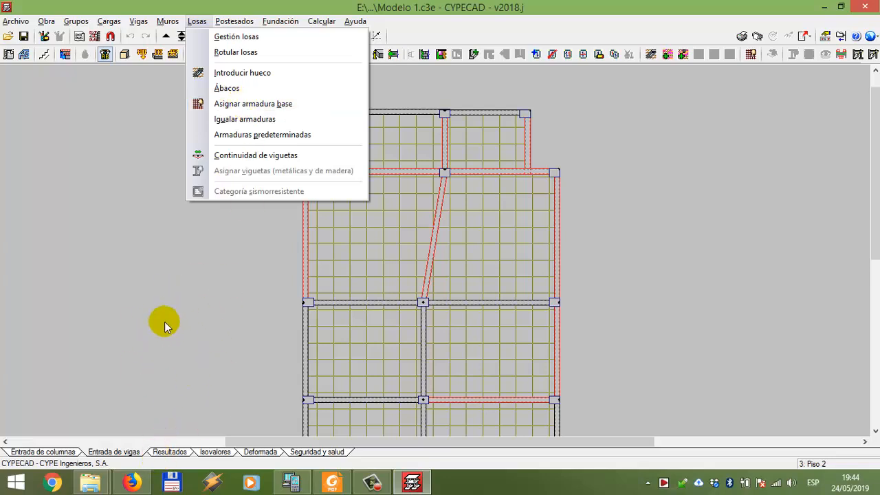
{"action": "left_click", "coordinate": [165, 453]}
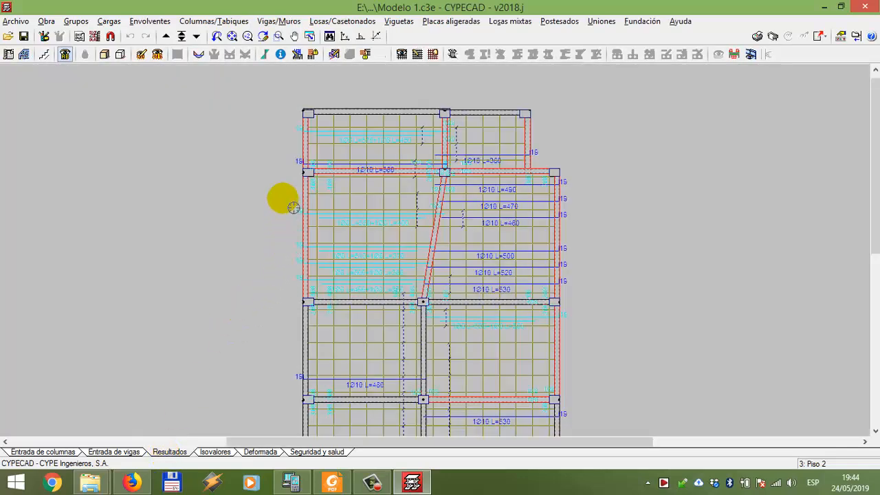
{"action": "left_click", "coordinate": [323, 22]}
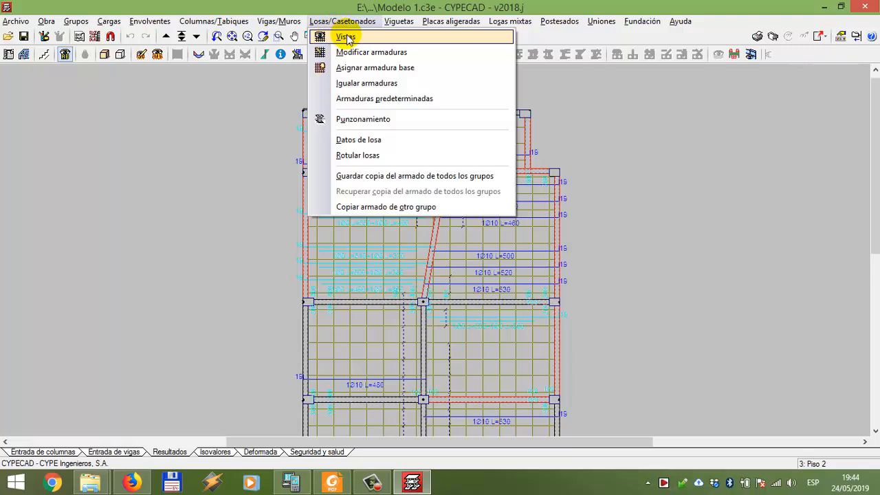
{"action": "left_click", "coordinate": [353, 38]}
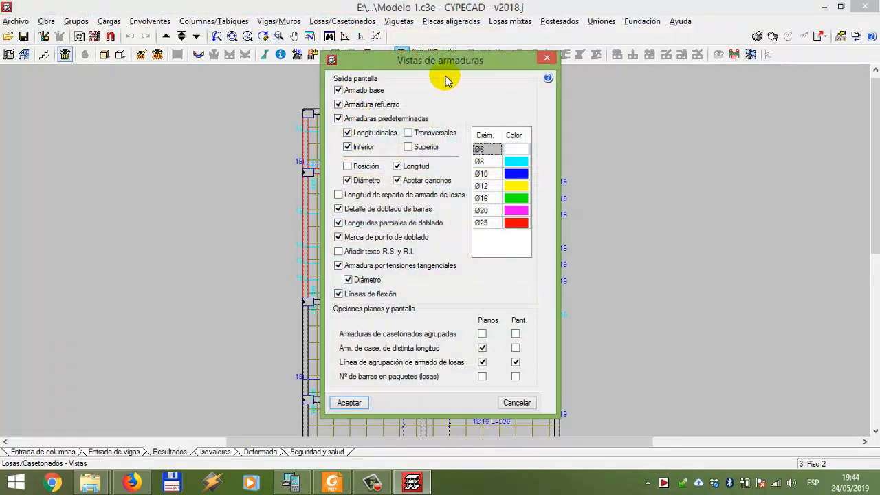
{"action": "left_click_drag", "start_coordinate": [440, 71], "coordinate": [641, 75]}
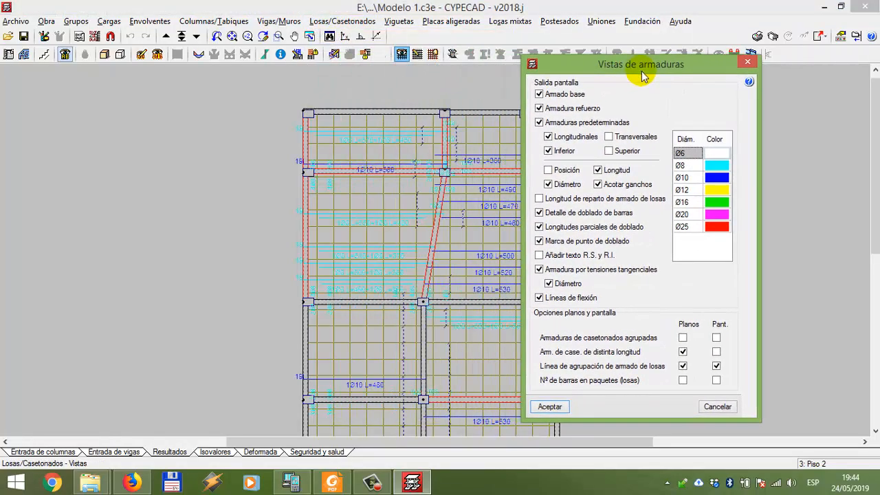
{"action": "left_click", "coordinate": [740, 63]}
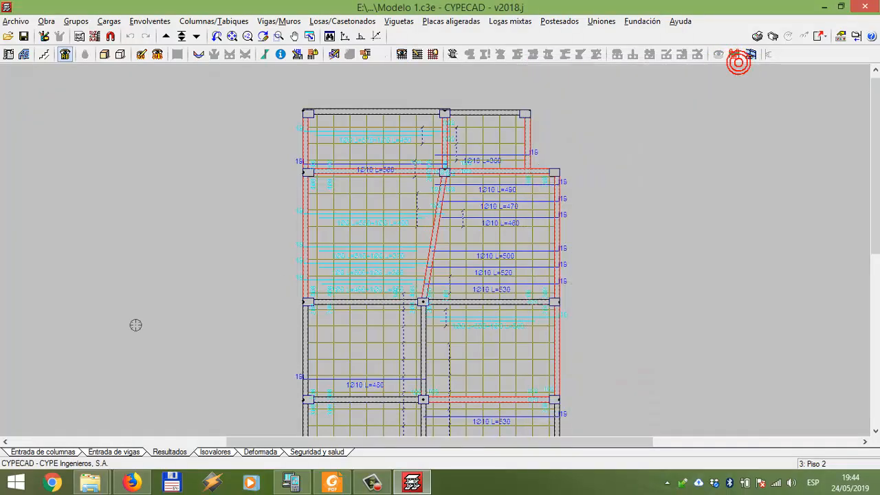
- Try a black drawing background to read the reinforcement labels of the Piso 2 waffle slab
{"action": "middle_click_drag", "start_coordinate": [191, 290], "coordinate": [75, 240]}
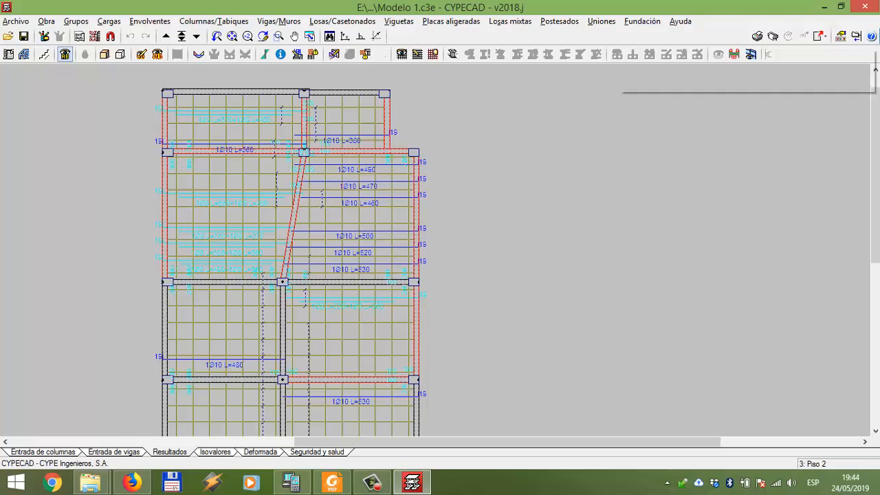
{"action": "left_click", "coordinate": [762, 159]}
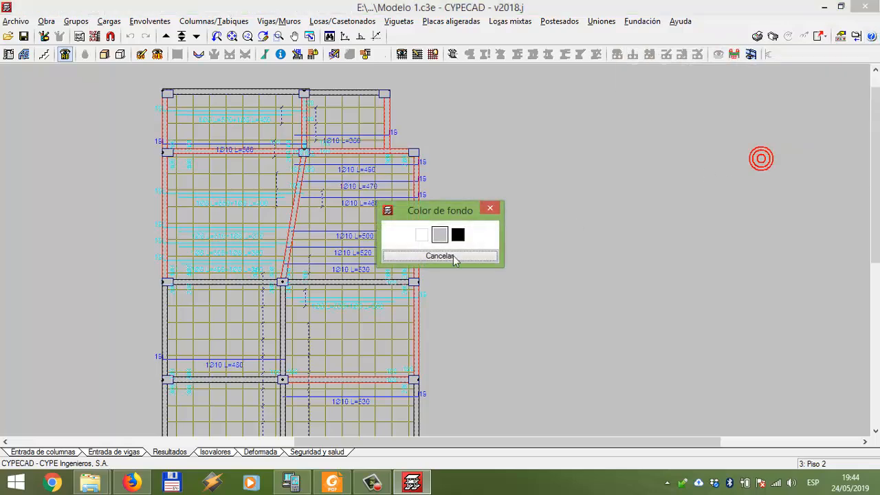
{"action": "left_click", "coordinate": [458, 235]}
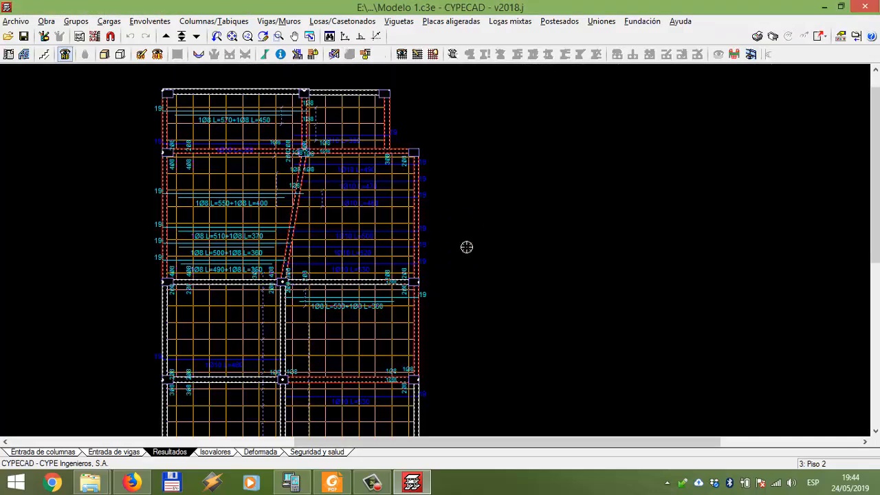
{"action": "scroll", "coordinate": [355, 268], "scroll_direction": "up", "scroll_amount": 2}
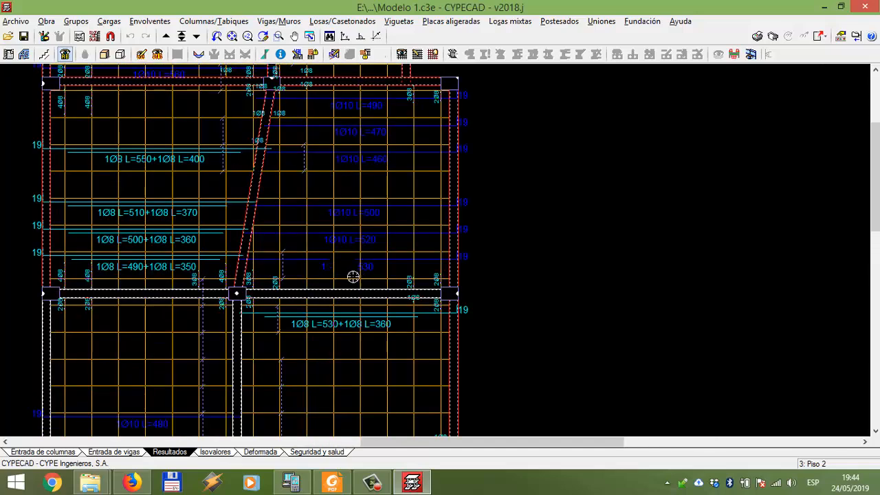
{"action": "middle_click_drag", "start_coordinate": [287, 315], "coordinate": [286, 325]}
{"action": "scroll", "coordinate": [286, 324], "scroll_direction": "up", "scroll_amount": 1}
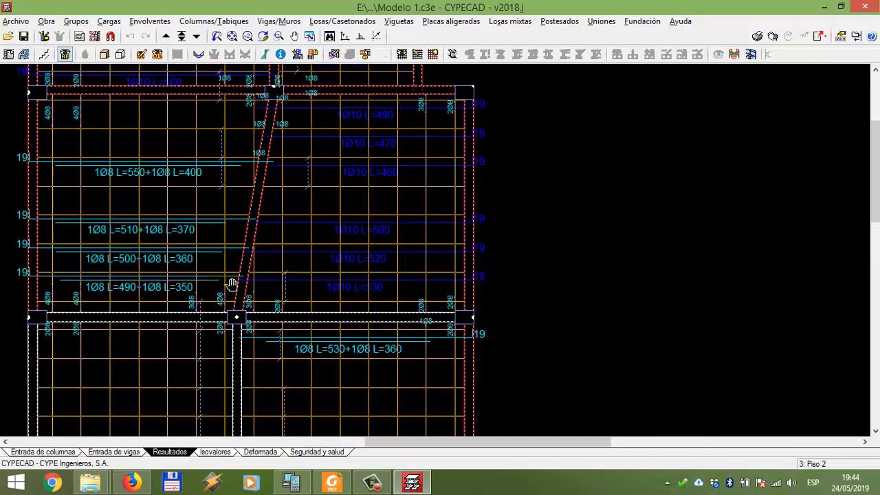
{"action": "middle_click_drag", "start_coordinate": [231, 284], "coordinate": [235, 308]}
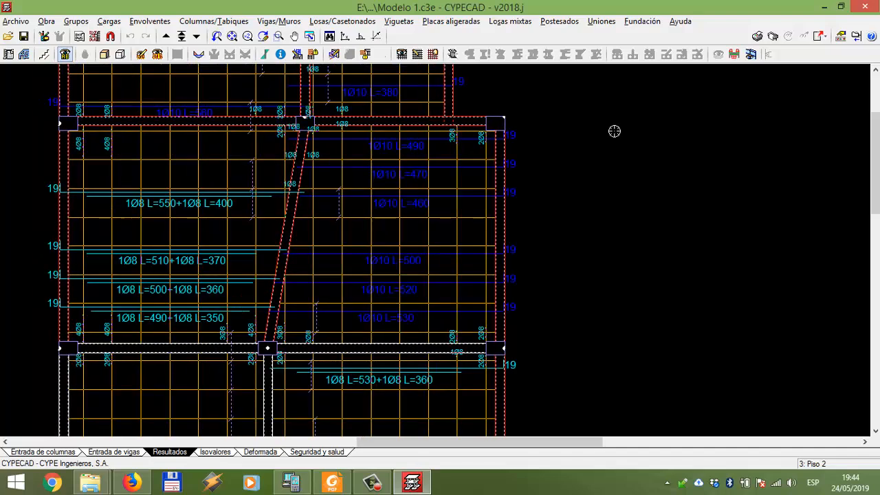
- Set the drawing background colour back to grey
{"action": "left_click", "coordinate": [857, 36]}
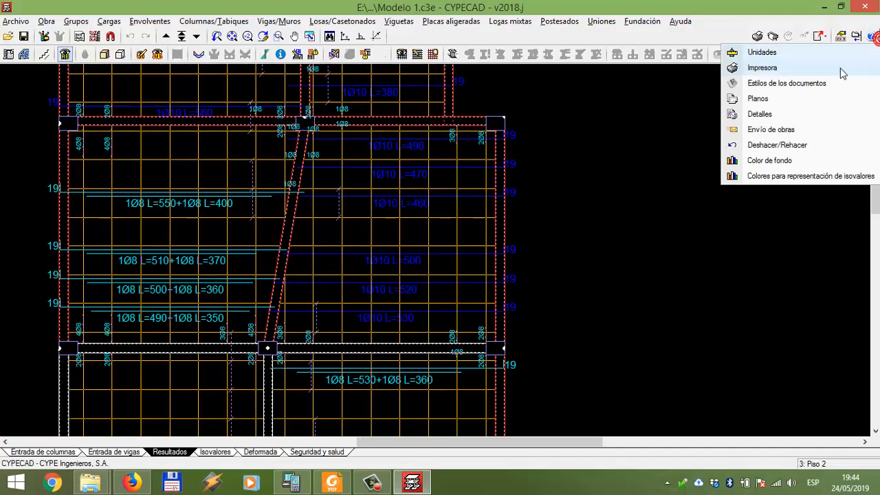
{"action": "left_click", "coordinate": [770, 160]}
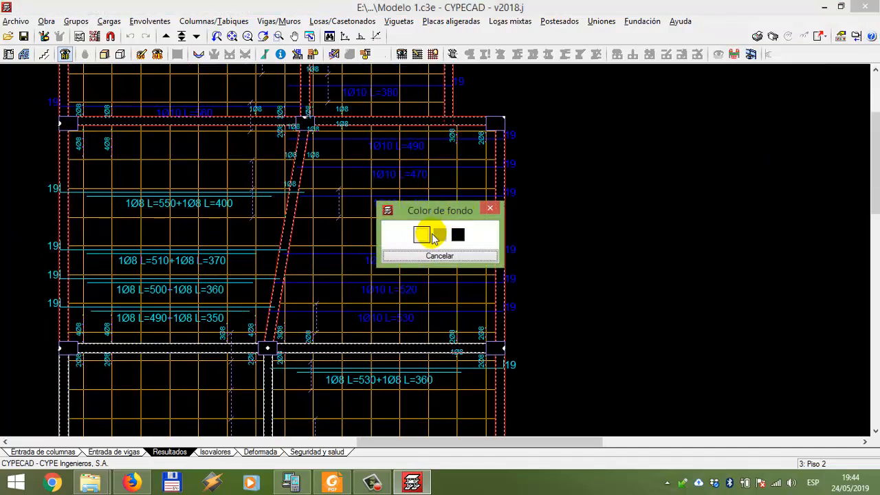
{"action": "left_click", "coordinate": [440, 235]}
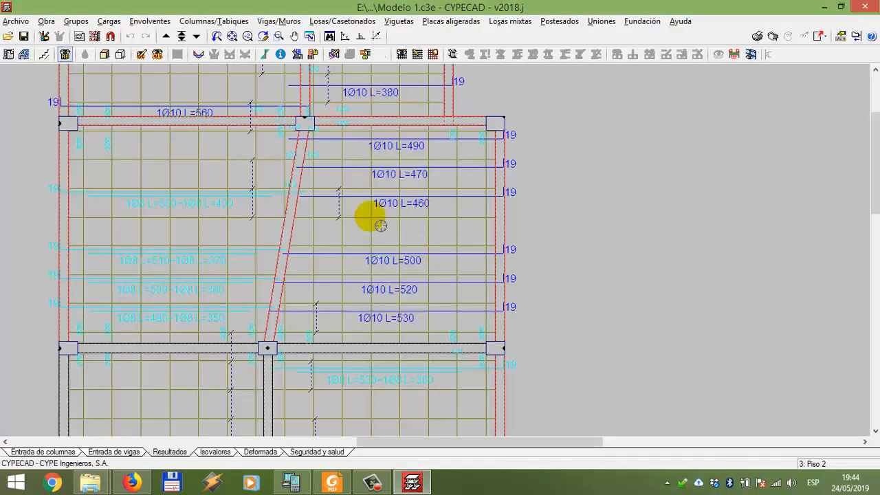
{"action": "middle_click_drag", "start_coordinate": [375, 191], "coordinate": [372, 203]}
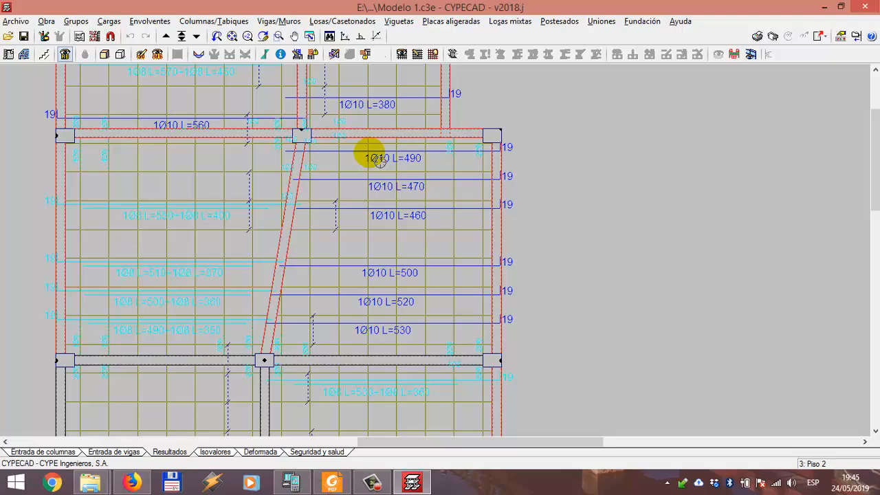
- Review which slab reinforcement is displayed in Vistas de armaduras, including the longitudinal and inferior options, and accept the settings
{"action": "left_click", "coordinate": [342, 21]}
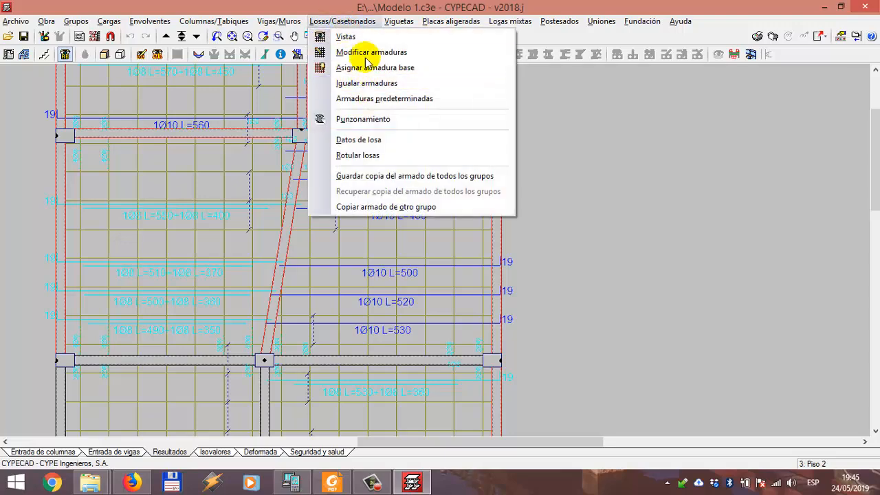
{"action": "left_click", "coordinate": [344, 37]}
{"action": "left_click_drag", "start_coordinate": [445, 65], "coordinate": [672, 84]}
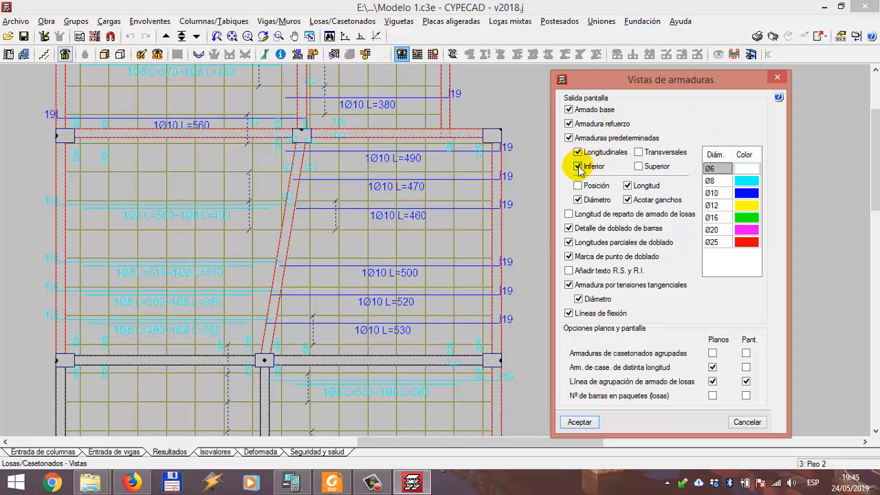
{"action": "left_click_drag", "start_coordinate": [629, 80], "coordinate": [626, 81]}
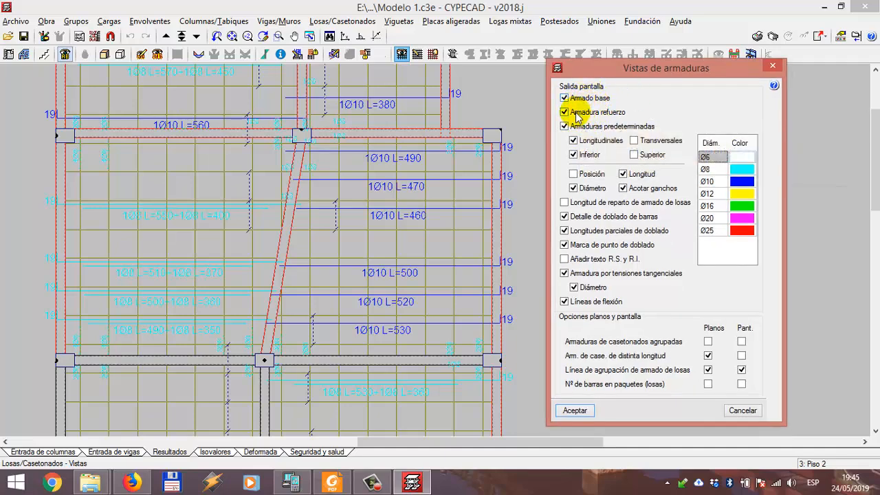
{"action": "left_click", "coordinate": [568, 413]}
- Turn off the coordinate-entry point grid that covers the bar labels beside the inclined beam
{"action": "middle_click_drag", "start_coordinate": [259, 285], "coordinate": [311, 262]}
{"action": "scroll", "coordinate": [261, 258], "scroll_direction": "up", "scroll_amount": 3}
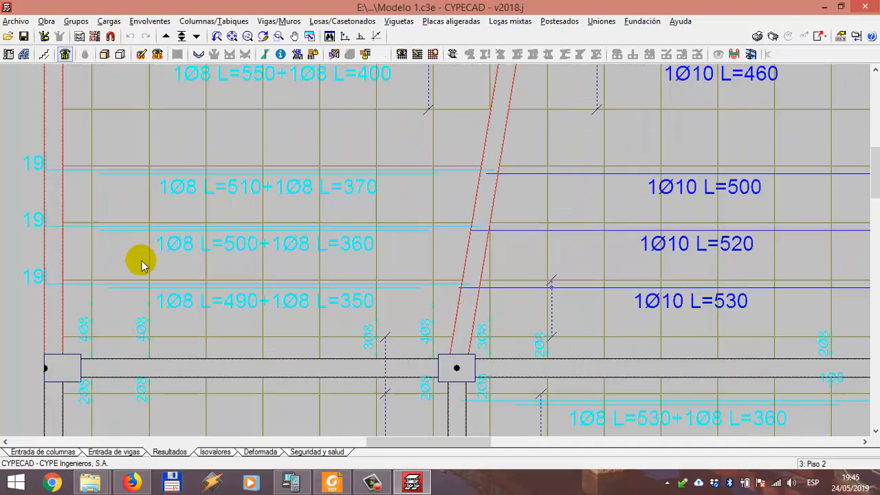
{"action": "scroll", "coordinate": [156, 264], "scroll_direction": "up", "scroll_amount": 1}
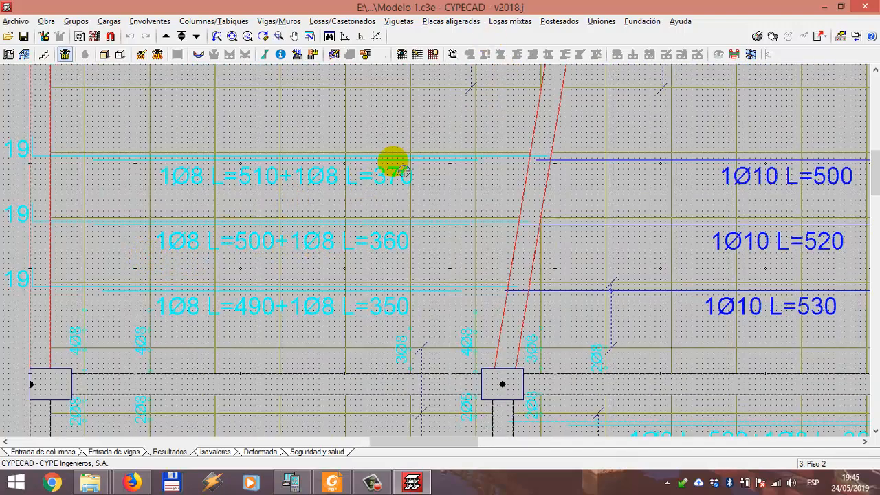
{"action": "left_click", "coordinate": [377, 36]}
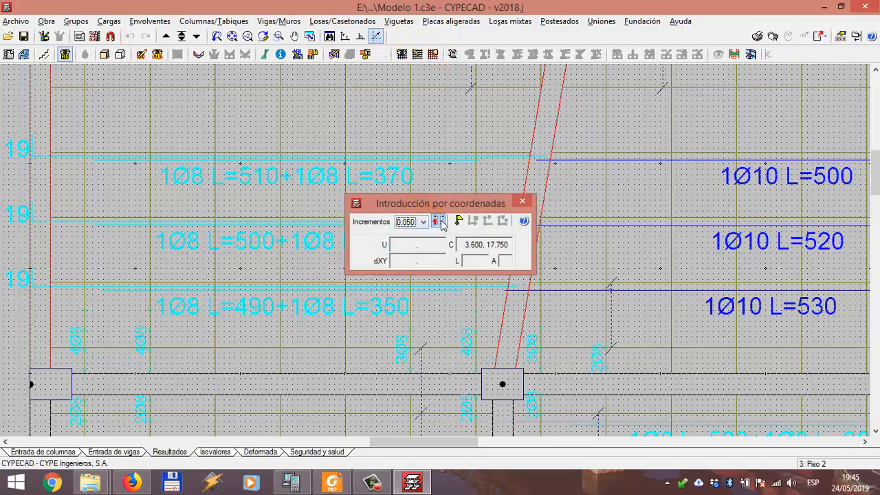
{"action": "left_click", "coordinate": [523, 201]}
- Examine the longitudinal bottom bar labels in the uppermost bays of the Piso 2 slab, including the combined Ø8 bars
{"action": "middle_click_drag", "start_coordinate": [625, 197], "coordinate": [340, 197]}
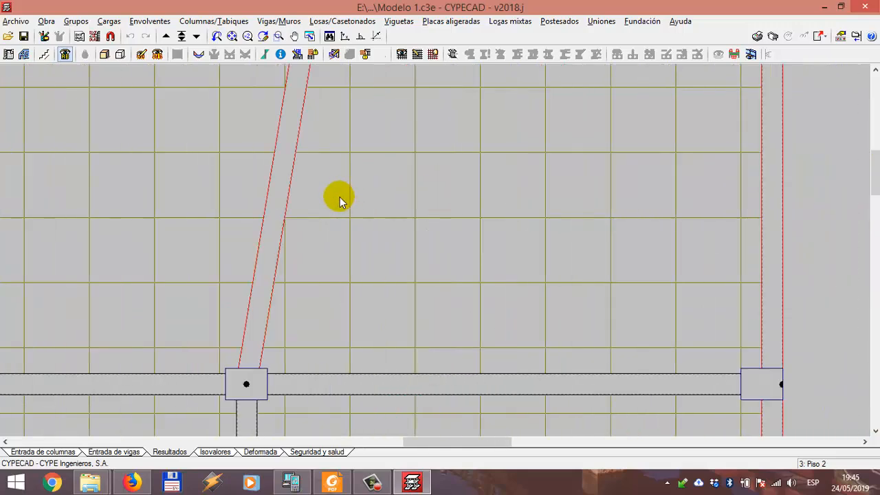
{"action": "scroll", "coordinate": [448, 215], "scroll_direction": "down", "scroll_amount": 2}
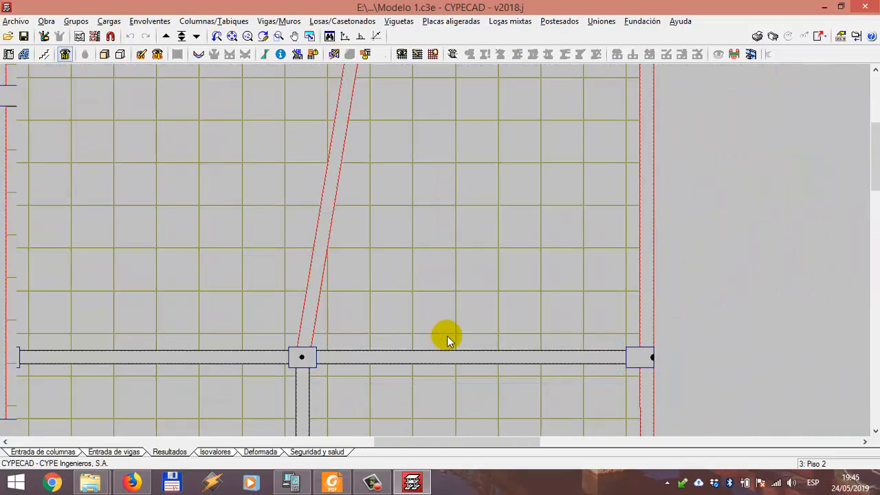
{"action": "middle_click_drag", "start_coordinate": [447, 337], "coordinate": [437, 390]}
{"action": "middle_click_drag", "start_coordinate": [425, 253], "coordinate": [456, 367]}
{"action": "scroll", "coordinate": [112, 255], "scroll_direction": "up", "scroll_amount": 2}
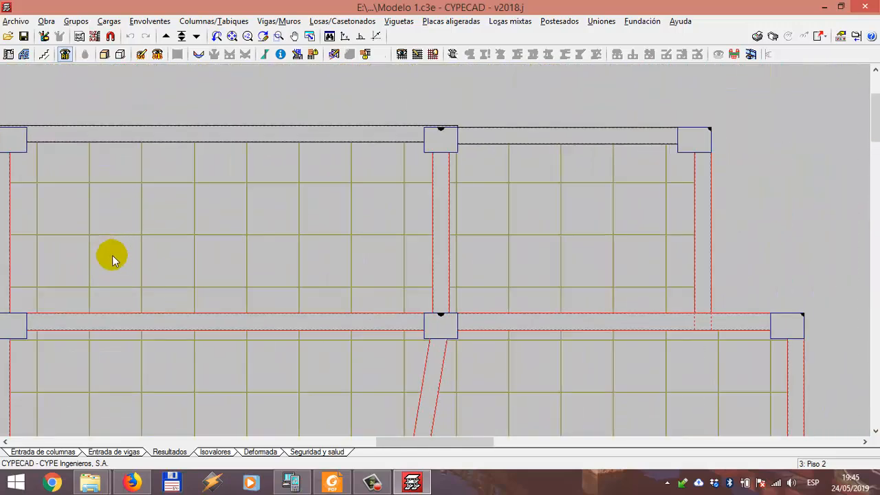
{"action": "scroll", "coordinate": [112, 255], "scroll_direction": "up", "scroll_amount": 1}
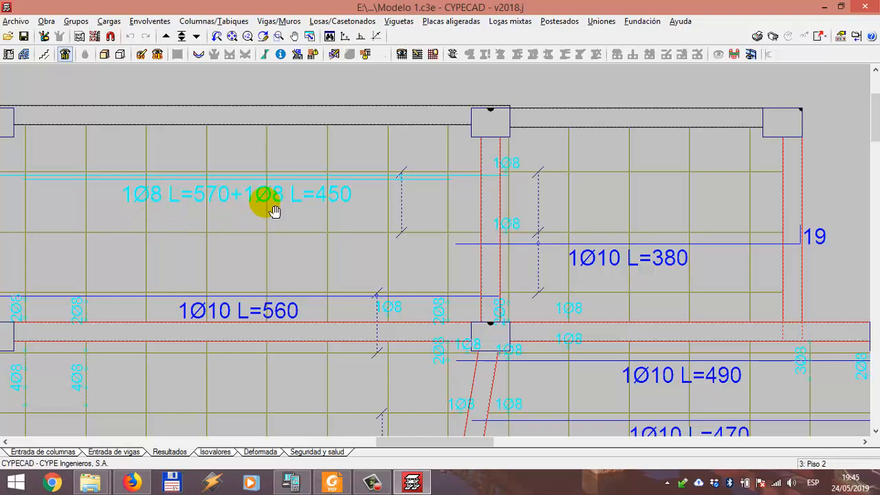
{"action": "scroll", "coordinate": [370, 202], "scroll_direction": "down", "scroll_amount": 1}
{"action": "scroll", "coordinate": [255, 192], "scroll_direction": "up", "scroll_amount": 4}
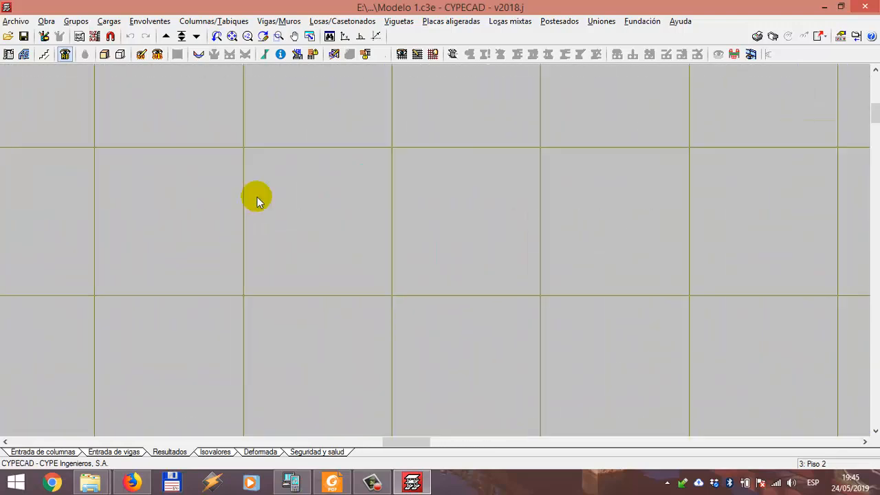
{"action": "scroll", "coordinate": [257, 197], "scroll_direction": "up", "scroll_amount": 1}
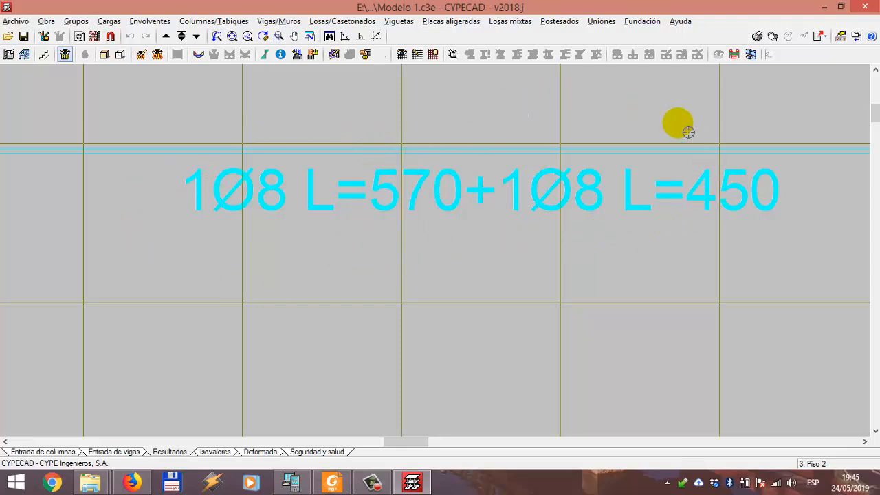
- Examine the Ø10 bottom bars on the right side of the inclined beam and where they end at it
{"action": "scroll", "coordinate": [328, 222], "scroll_direction": "down", "scroll_amount": 3}
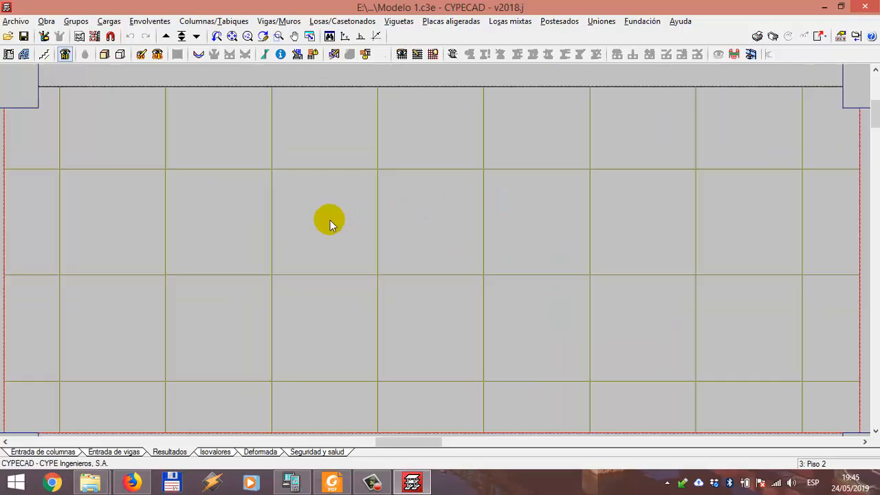
{"action": "scroll", "coordinate": [325, 221], "scroll_direction": "down", "scroll_amount": 3}
{"action": "middle_click_drag", "start_coordinate": [447, 308], "coordinate": [420, 158]}
{"action": "scroll", "coordinate": [605, 206], "scroll_direction": "up", "scroll_amount": 4}
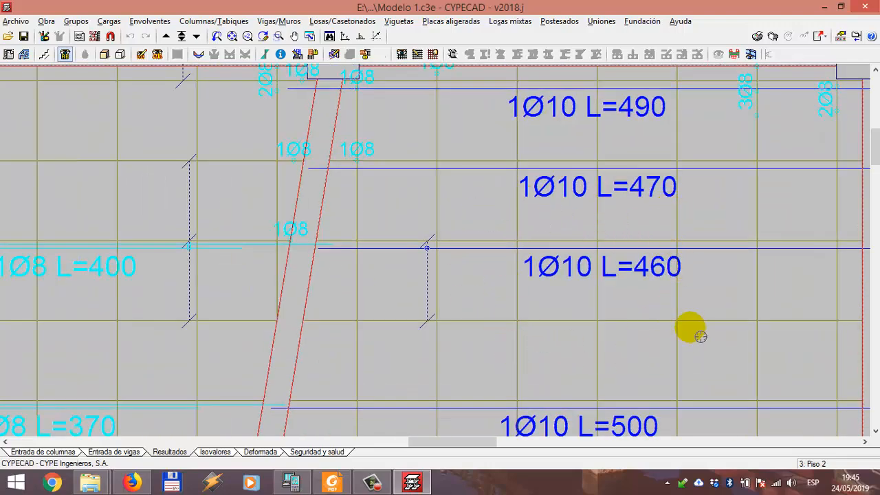
{"action": "scroll", "coordinate": [306, 245], "scroll_direction": "down", "scroll_amount": 3}
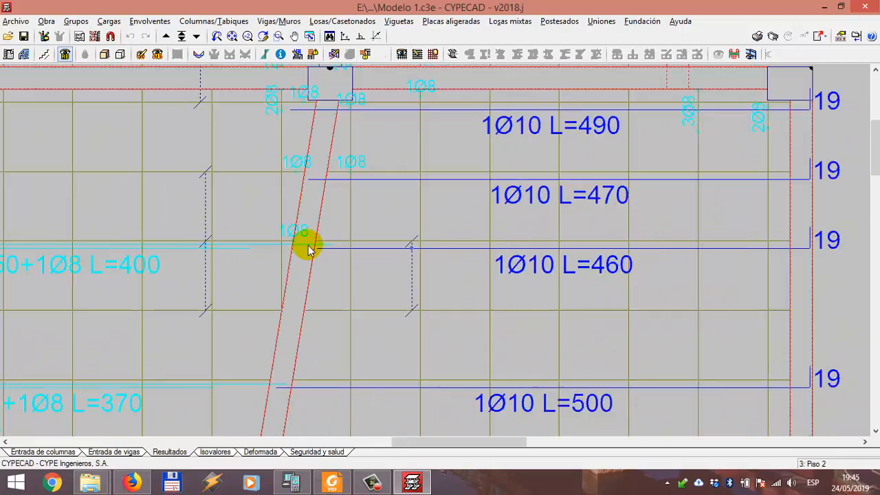
{"action": "scroll", "coordinate": [309, 244], "scroll_direction": "down", "scroll_amount": 3}
- Check the longitudinal bottom bars in the lower bays of the slab, reading the combined Ø8 label above the interior beam
{"action": "middle_click_drag", "start_coordinate": [353, 365], "coordinate": [429, 200]}
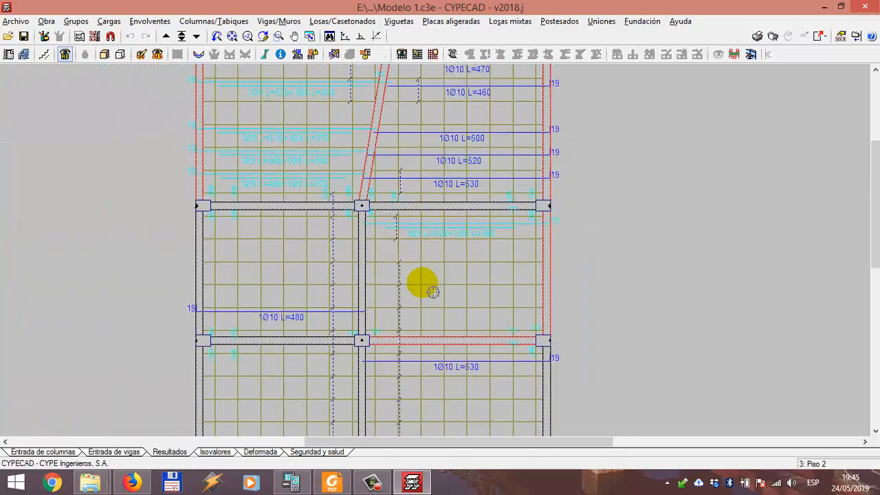
{"action": "middle_click_drag", "start_coordinate": [419, 283], "coordinate": [427, 204]}
{"action": "middle_click_drag", "start_coordinate": [340, 372], "coordinate": [379, 292]}
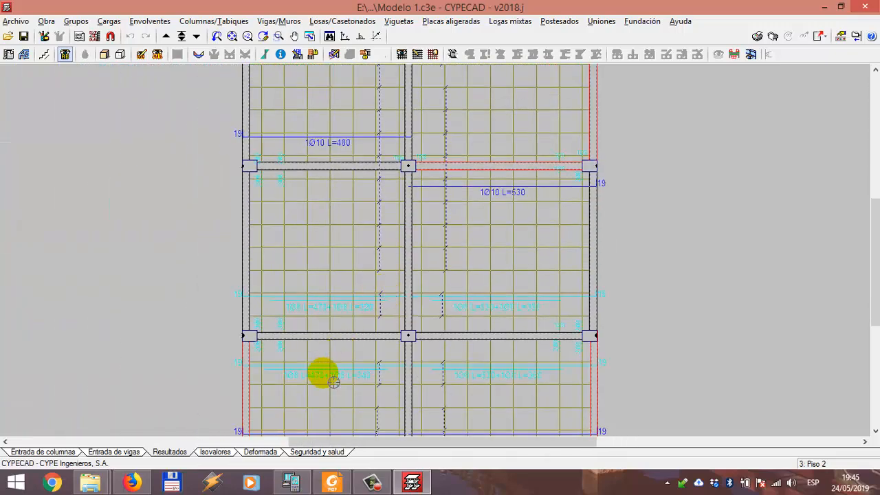
{"action": "scroll", "coordinate": [324, 374], "scroll_direction": "up", "scroll_amount": 2}
{"action": "scroll", "coordinate": [291, 273], "scroll_direction": "up", "scroll_amount": 6}
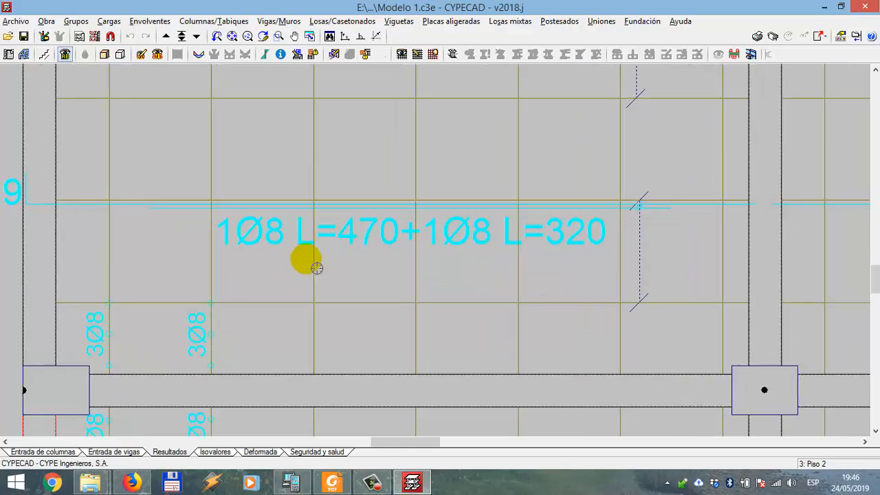
{"action": "scroll", "coordinate": [422, 291], "scroll_direction": "down", "scroll_amount": 4}
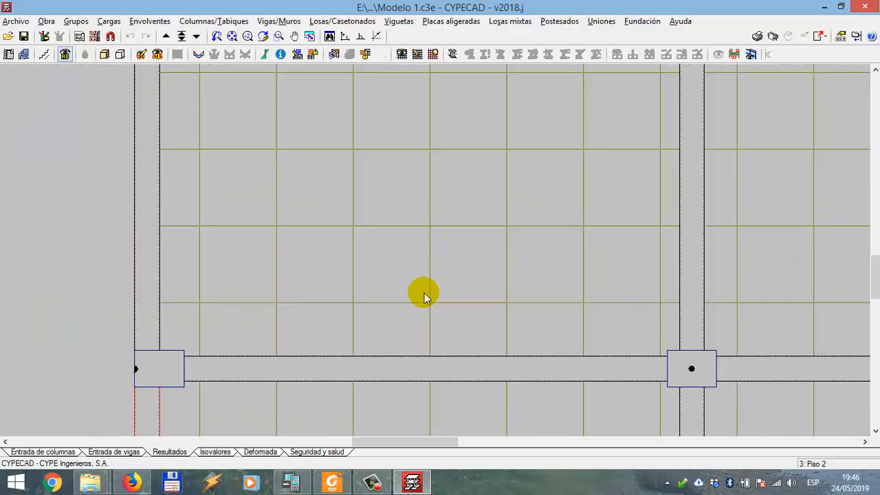
- Examine the longitudinal bottom bars in the slab bays from the lower interior beams up to the foot of the inclined beam
{"action": "middle_click_drag", "start_coordinate": [561, 190], "coordinate": [310, 408]}
{"action": "middle_click_drag", "start_coordinate": [554, 135], "coordinate": [477, 231]}
{"action": "scroll", "coordinate": [574, 219], "scroll_direction": "up", "scroll_amount": 2}
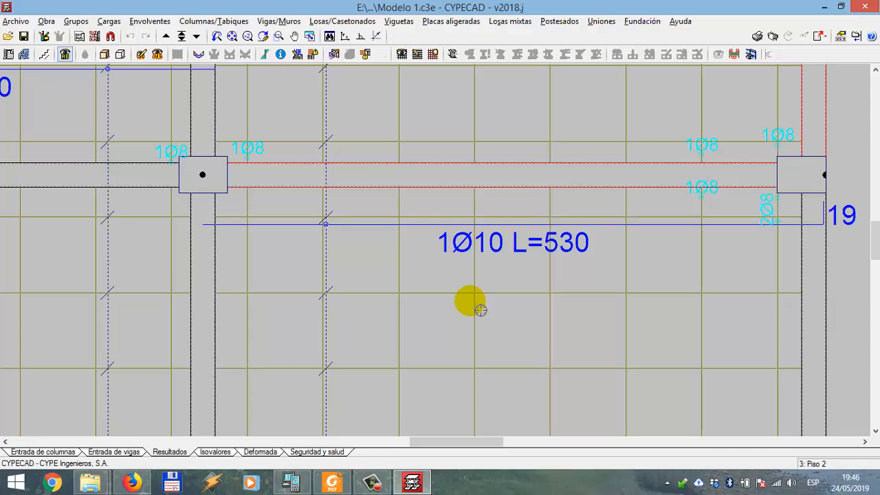
{"action": "scroll", "coordinate": [430, 285], "scroll_direction": "down", "scroll_amount": 2}
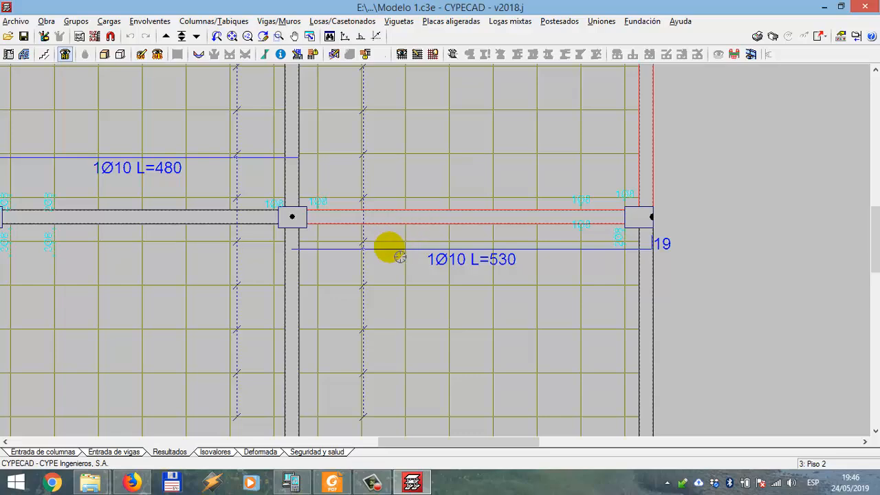
{"action": "middle_click_drag", "start_coordinate": [375, 218], "coordinate": [491, 300]}
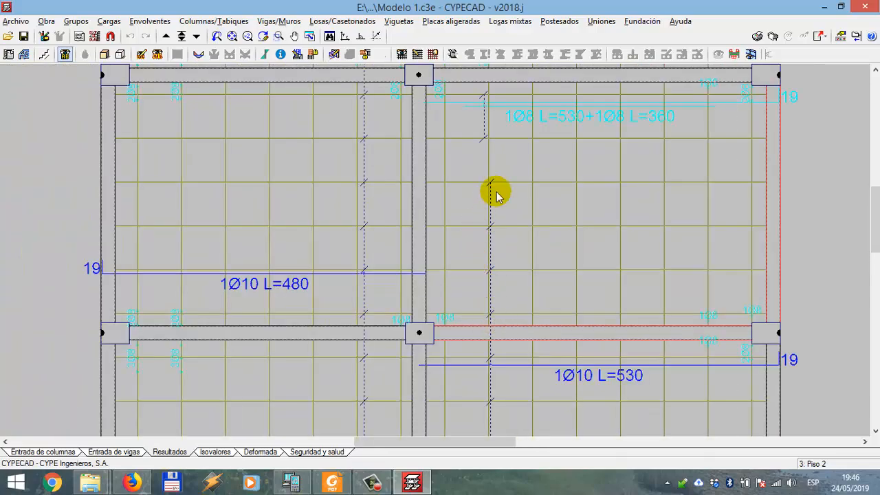
{"action": "middle_click_drag", "start_coordinate": [498, 193], "coordinate": [484, 331]}
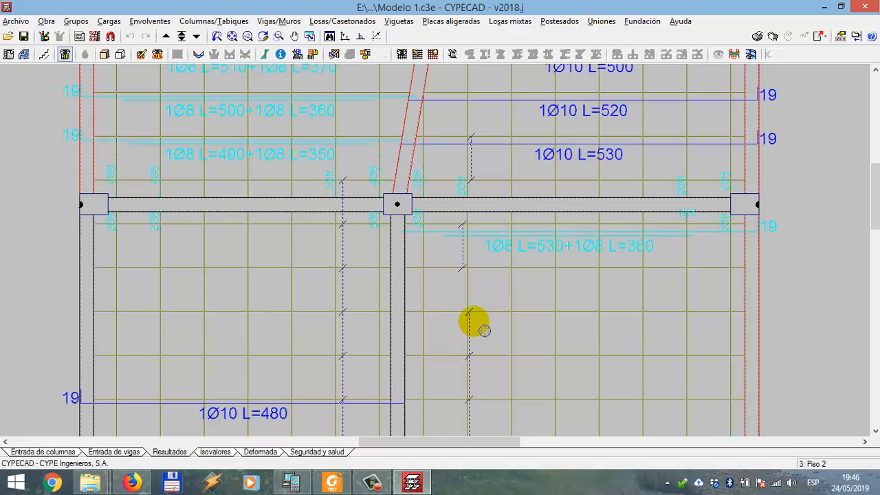
{"action": "middle_click_drag", "start_coordinate": [430, 234], "coordinate": [443, 321]}
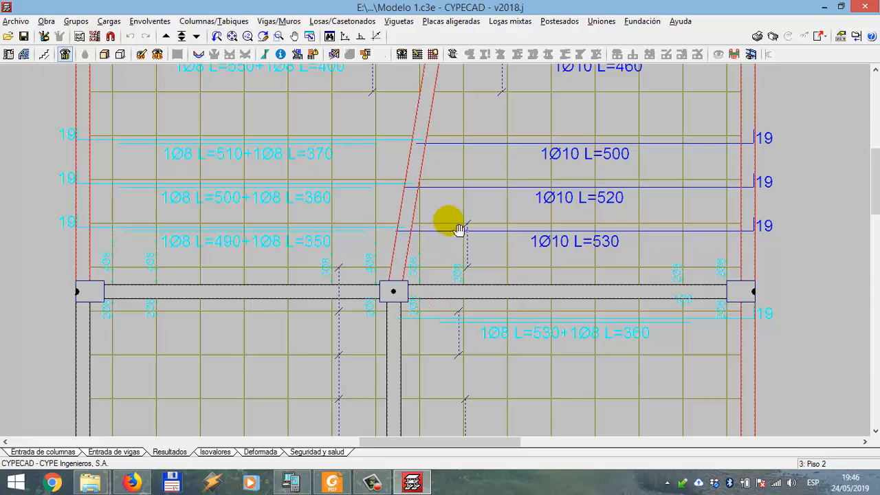
{"action": "middle_click_drag", "start_coordinate": [456, 227], "coordinate": [393, 230]}
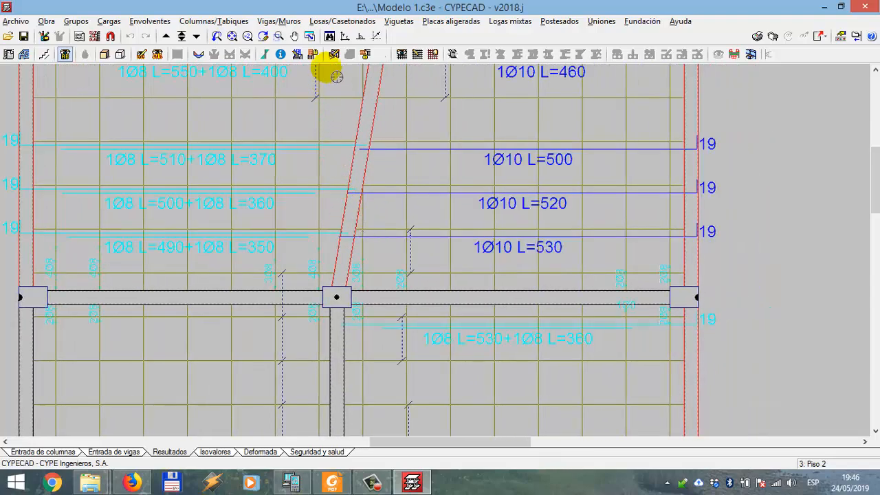
- Switch the slab reinforcement display from bottom to top bars, keeping the longitudinal direction
{"action": "left_click", "coordinate": [335, 21]}
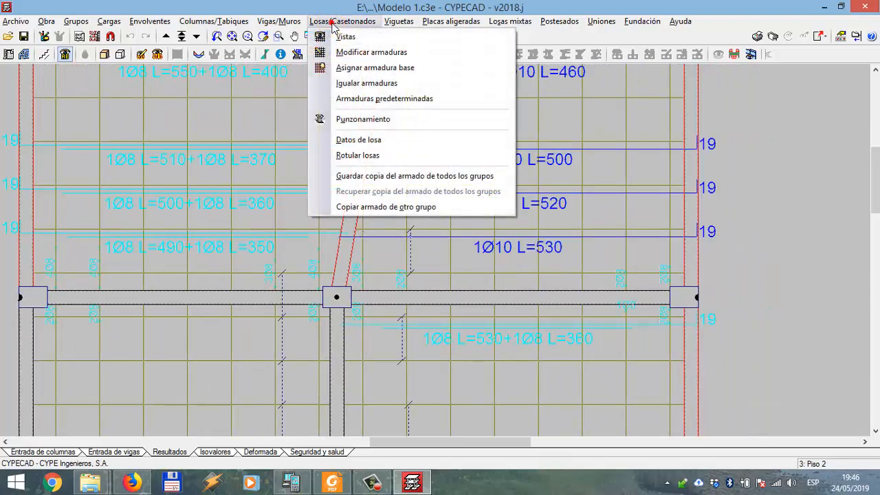
{"action": "left_click", "coordinate": [341, 37]}
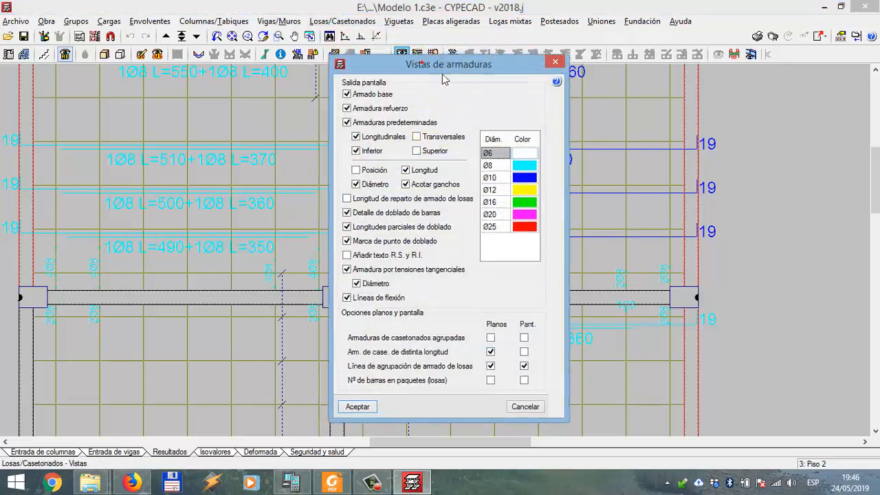
{"action": "left_click_drag", "start_coordinate": [426, 69], "coordinate": [649, 104]}
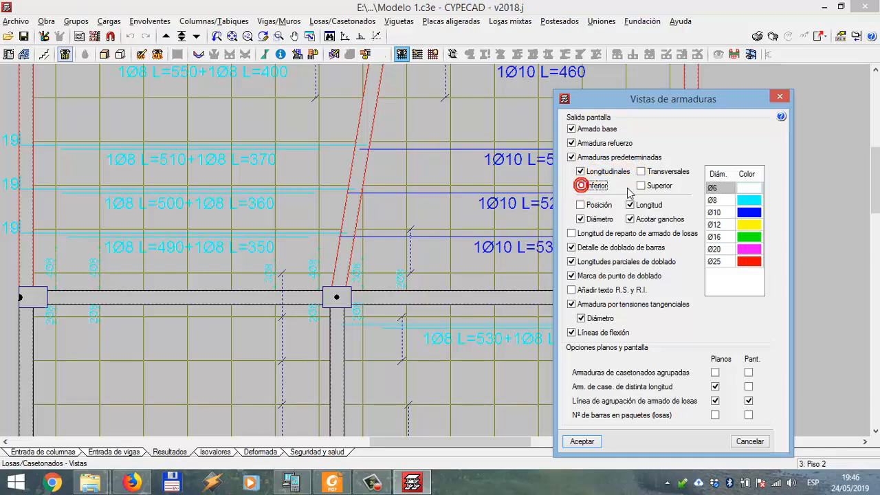
{"action": "left_click", "coordinate": [581, 442]}
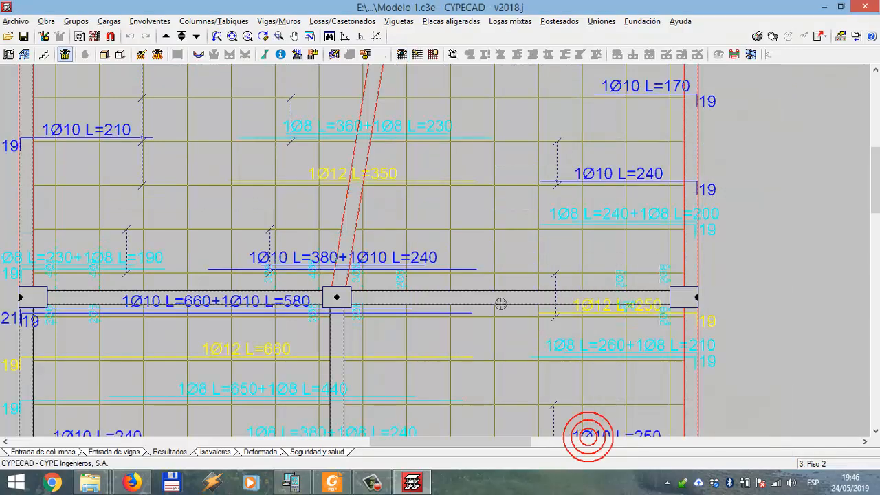
- Examine the longitudinal top bars crossing the inclined beam, along the adjacent edge beam and in the uppermost bays of the slab
{"action": "middle_click_drag", "start_coordinate": [423, 321], "coordinate": [469, 209]}
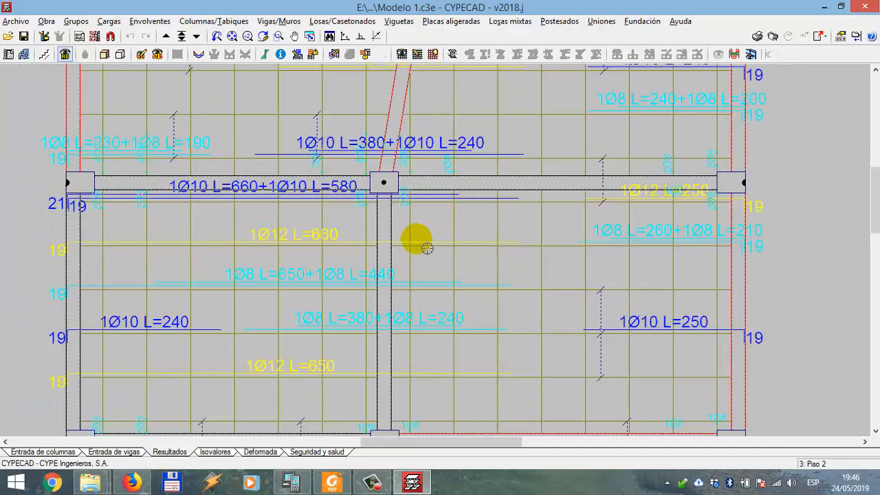
{"action": "middle_click_drag", "start_coordinate": [411, 244], "coordinate": [407, 285]}
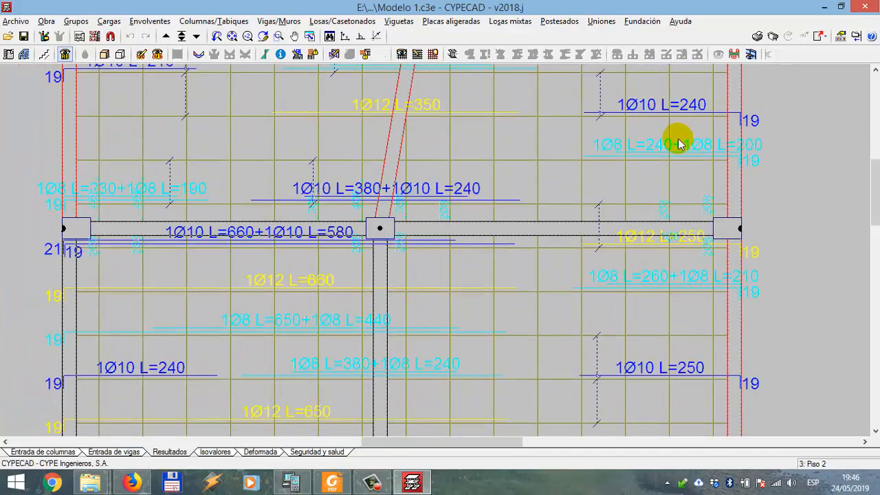
{"action": "middle_click_drag", "start_coordinate": [678, 142], "coordinate": [590, 203]}
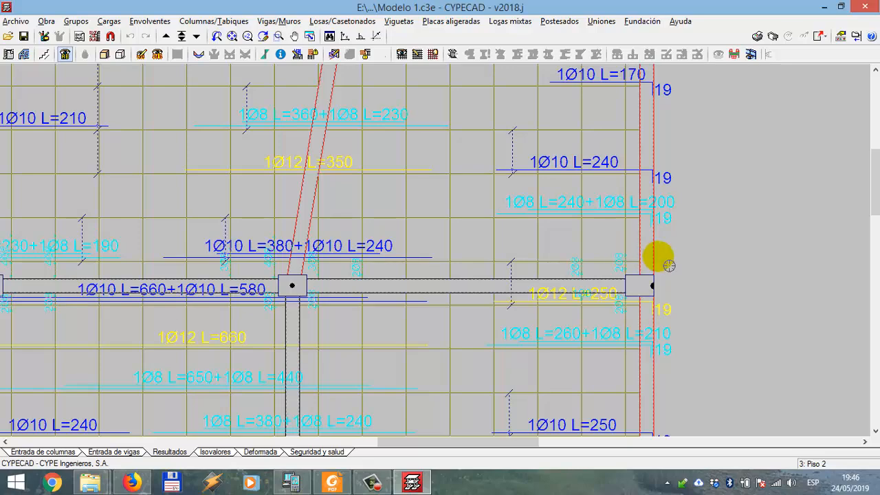
{"action": "middle_click_drag", "start_coordinate": [601, 169], "coordinate": [581, 261]}
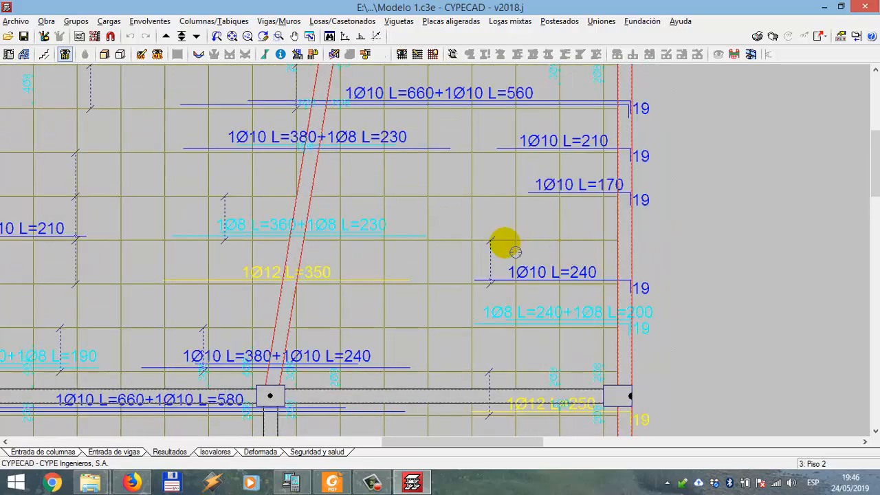
{"action": "middle_click_drag", "start_coordinate": [439, 136], "coordinate": [436, 243]}
{"action": "scroll", "coordinate": [379, 230], "scroll_direction": "up", "scroll_amount": 1}
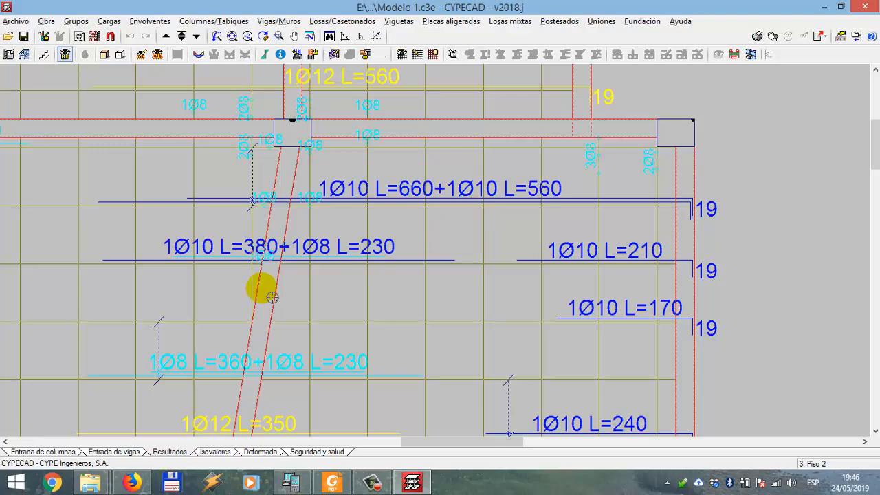
{"action": "scroll", "coordinate": [337, 247], "scroll_direction": "down", "scroll_amount": 1}
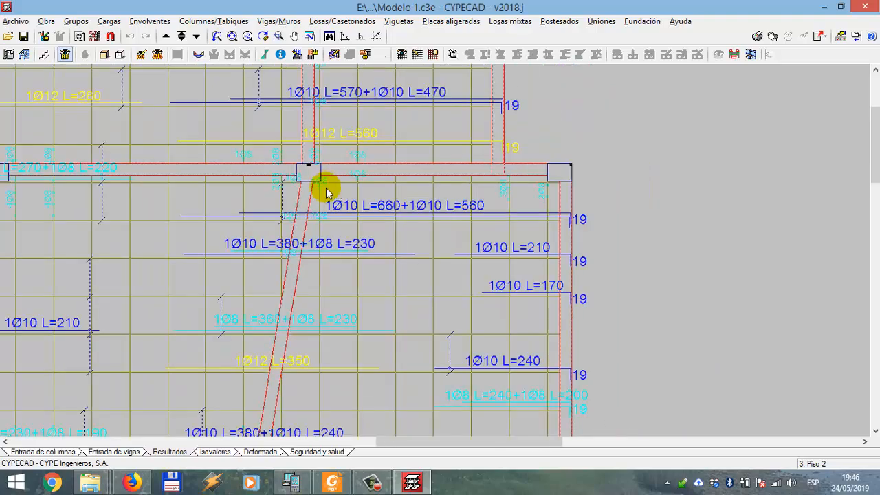
{"action": "middle_click_drag", "start_coordinate": [314, 186], "coordinate": [338, 334]}
{"action": "scroll", "coordinate": [333, 260], "scroll_direction": "up", "scroll_amount": 1}
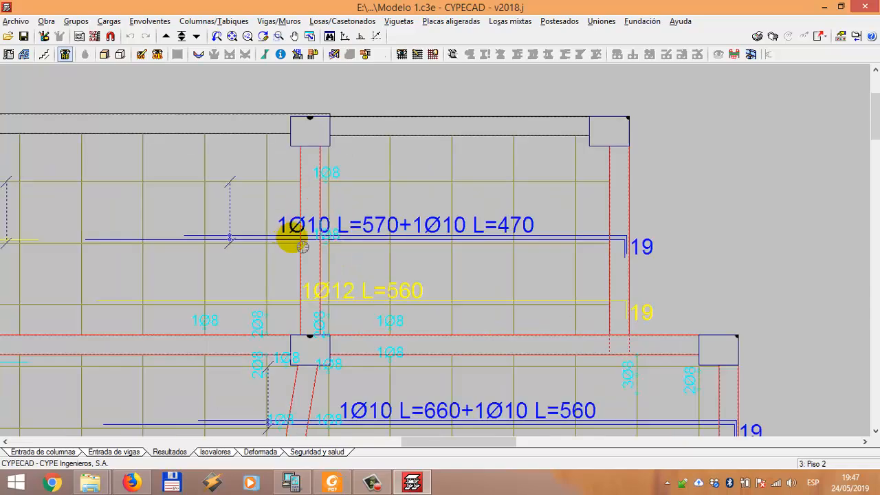
{"action": "scroll", "coordinate": [387, 236], "scroll_direction": "down", "scroll_amount": 2}
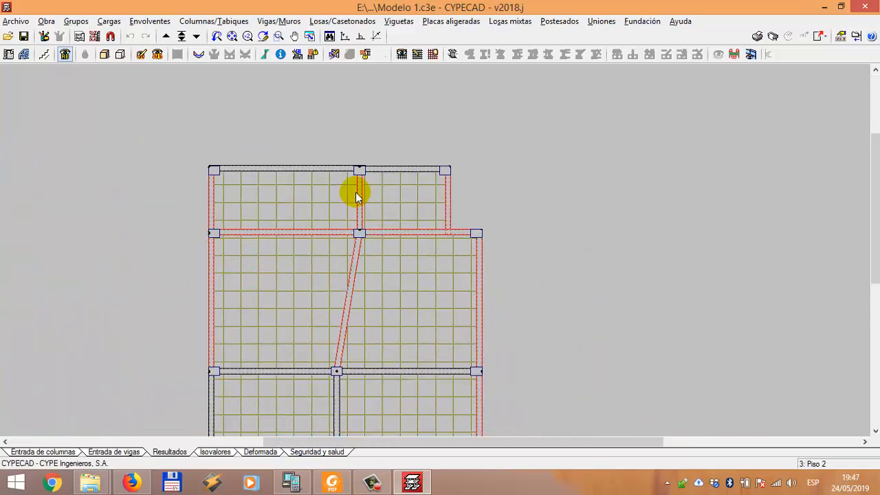
{"action": "scroll", "coordinate": [354, 261], "scroll_direction": "up", "scroll_amount": 3}
{"action": "scroll", "coordinate": [425, 296], "scroll_direction": "up", "scroll_amount": 4}
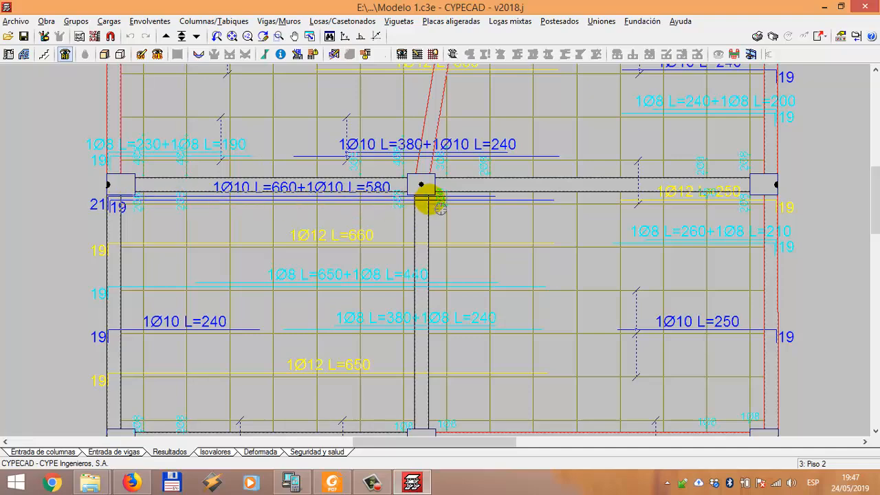
- Check the longitudinal top bar labels over the interior beams and columns in the bays below the inclined beam
{"action": "middle_click_drag", "start_coordinate": [434, 255], "coordinate": [406, 182]}
{"action": "scroll", "coordinate": [414, 249], "scroll_direction": "down", "scroll_amount": 3}
{"action": "scroll", "coordinate": [417, 244], "scroll_direction": "up", "scroll_amount": 5}
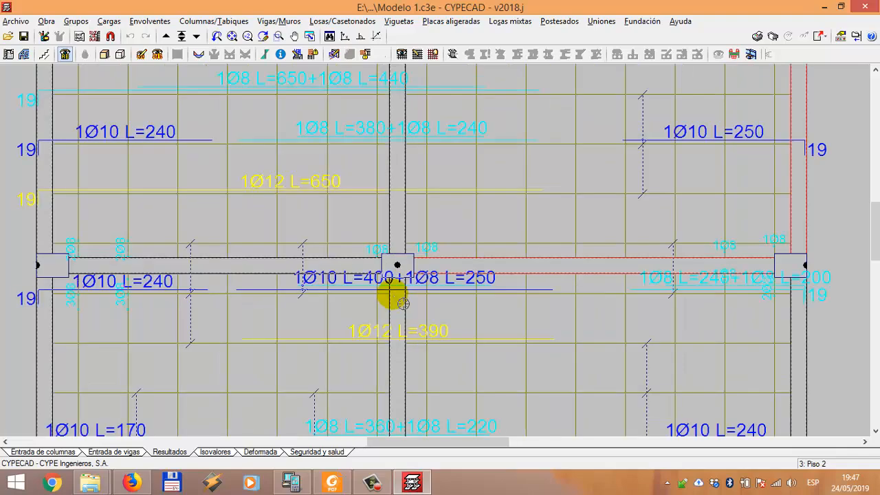
{"action": "scroll", "coordinate": [399, 275], "scroll_direction": "up", "scroll_amount": 2}
{"action": "scroll", "coordinate": [399, 282], "scroll_direction": "down", "scroll_amount": 5}
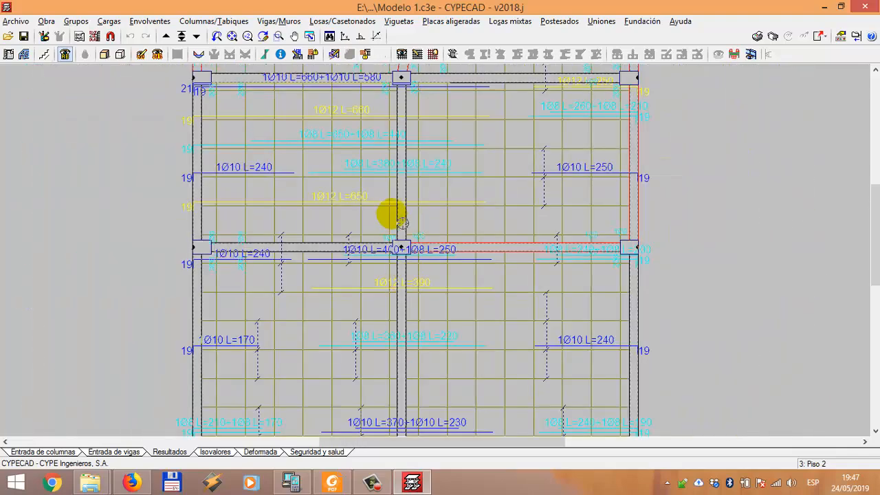
{"action": "scroll", "coordinate": [354, 169], "scroll_direction": "down", "scroll_amount": 1}
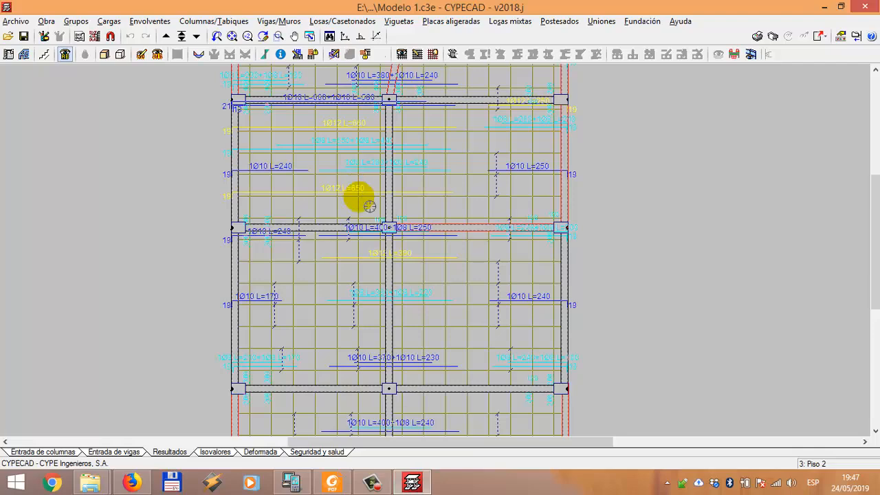
{"action": "scroll", "coordinate": [507, 242], "scroll_direction": "up", "scroll_amount": 1}
{"action": "scroll", "coordinate": [438, 311], "scroll_direction": "up", "scroll_amount": 1}
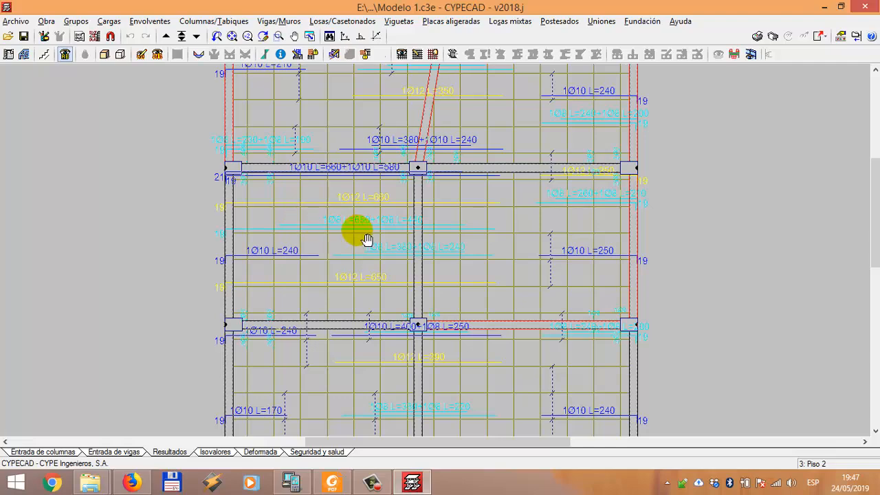
{"action": "middle_click_drag", "start_coordinate": [367, 240], "coordinate": [368, 248]}
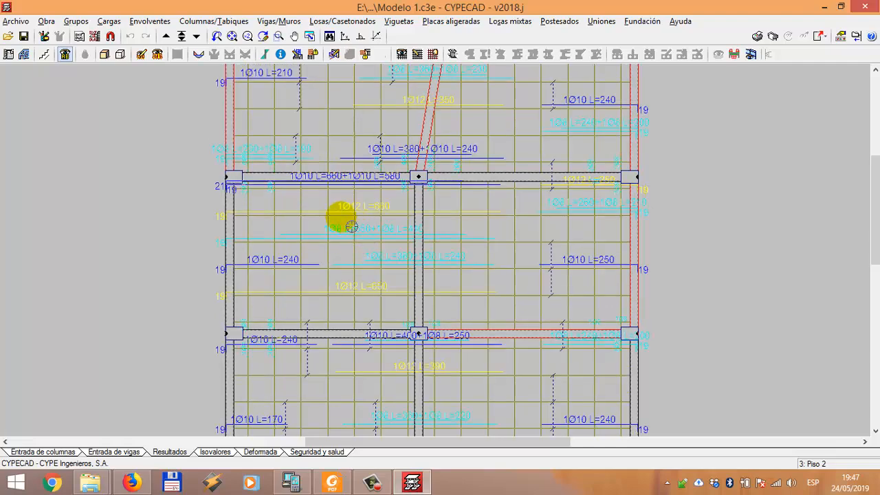
- Set the reinforcing bar steel to AH-500 in the project's general data, accepting the loss of the calculated results
{"action": "left_click", "coordinate": [8, 55]}
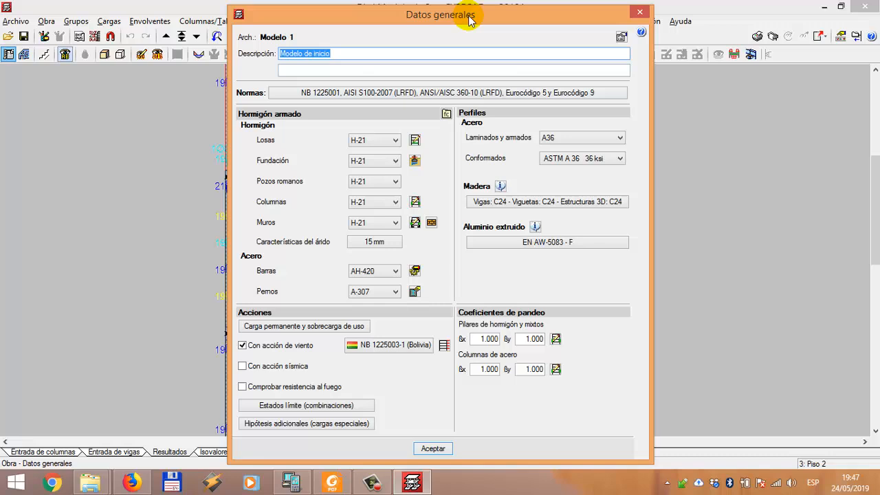
{"action": "left_click_drag", "start_coordinate": [470, 21], "coordinate": [468, 13]}
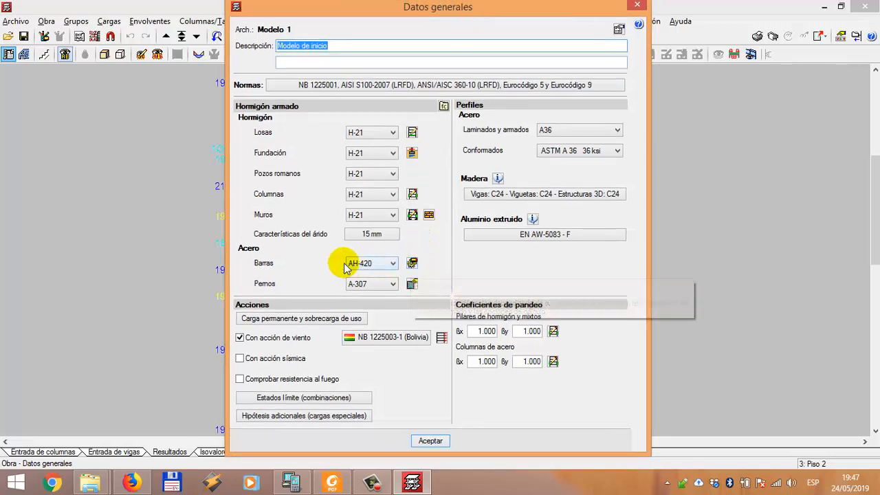
{"action": "left_click", "coordinate": [375, 264]}
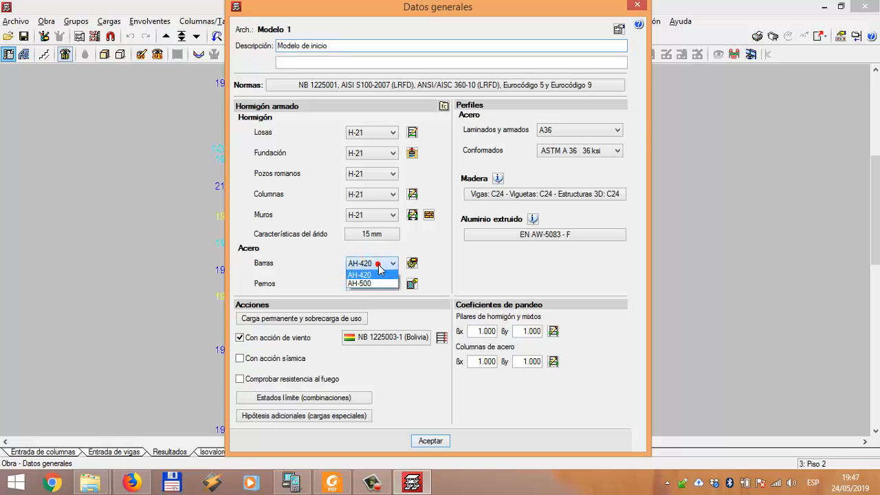
{"action": "left_click", "coordinate": [365, 281]}
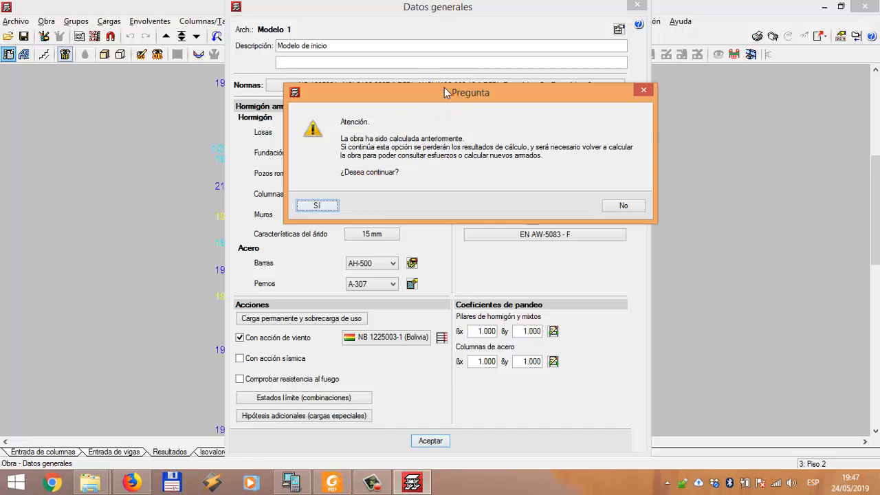
{"action": "left_click_drag", "start_coordinate": [443, 93], "coordinate": [411, 65]}
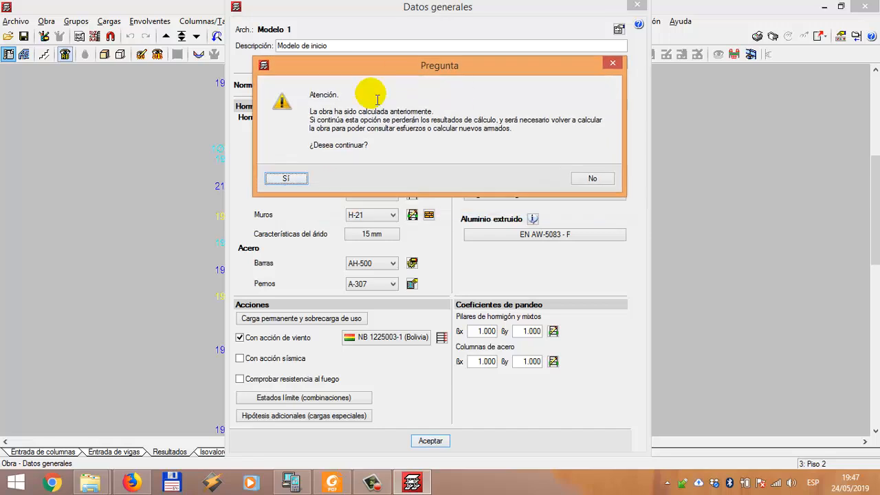
{"action": "left_click", "coordinate": [286, 179]}
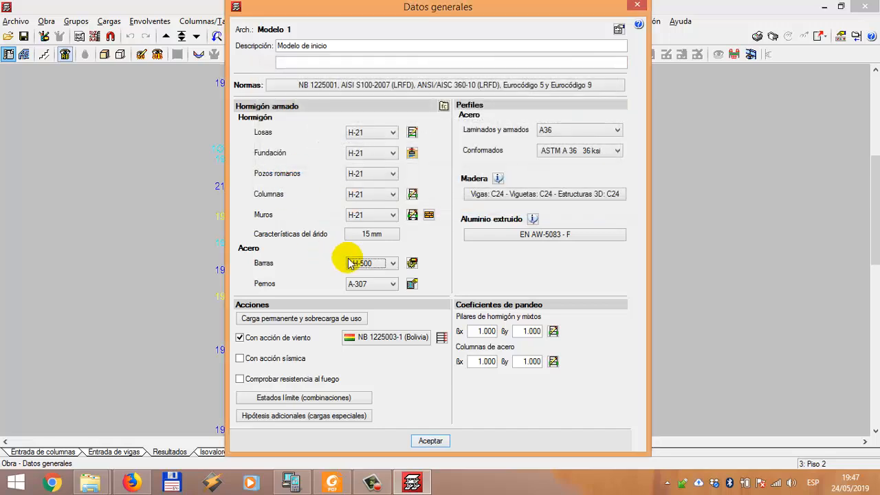
- Open the waffle slab top reinforcement tables from the negative rib bars in the bar steel types
{"action": "left_click", "coordinate": [412, 264]}
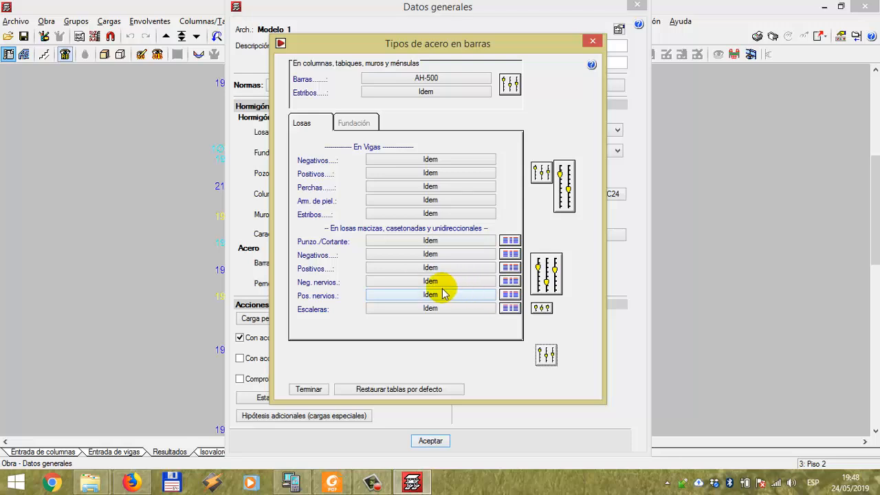
{"action": "left_click", "coordinate": [502, 283]}
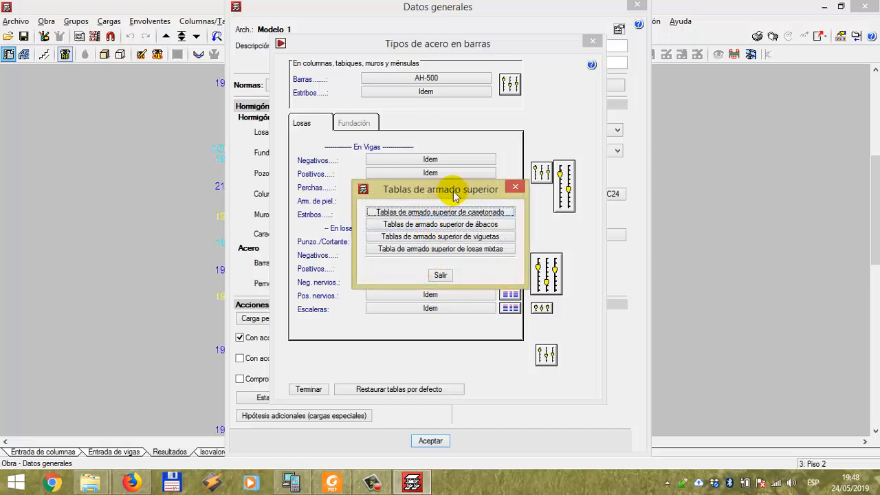
{"action": "left_click_drag", "start_coordinate": [454, 195], "coordinate": [438, 180]}
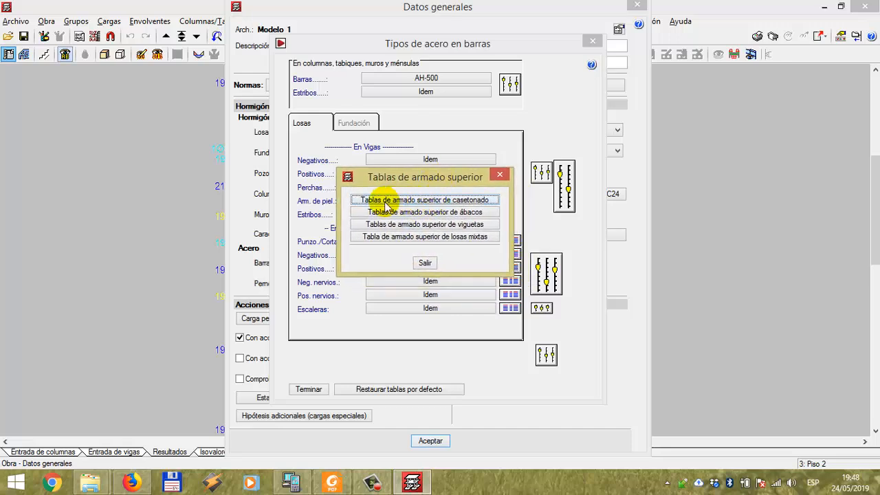
{"action": "left_click", "coordinate": [464, 203]}
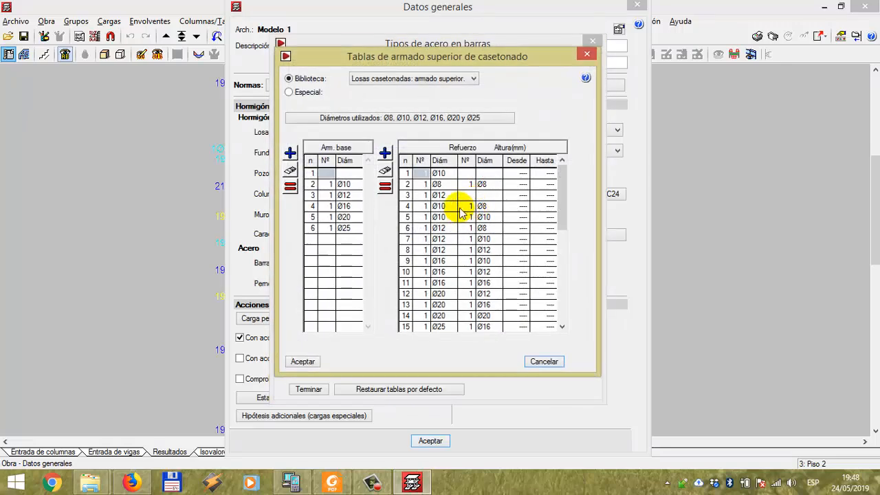
{"action": "left_click_drag", "start_coordinate": [452, 62], "coordinate": [451, 90]}
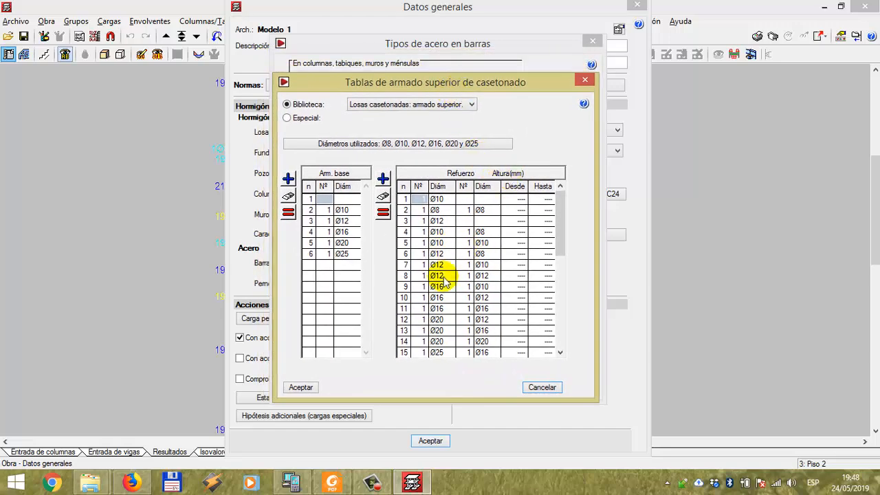
- Limit the diameters used in the waffle slab top reinforcement table to Ø8 and Ø10, accepting removal of the reinforcements with larger bars
{"action": "left_click", "coordinate": [431, 143]}
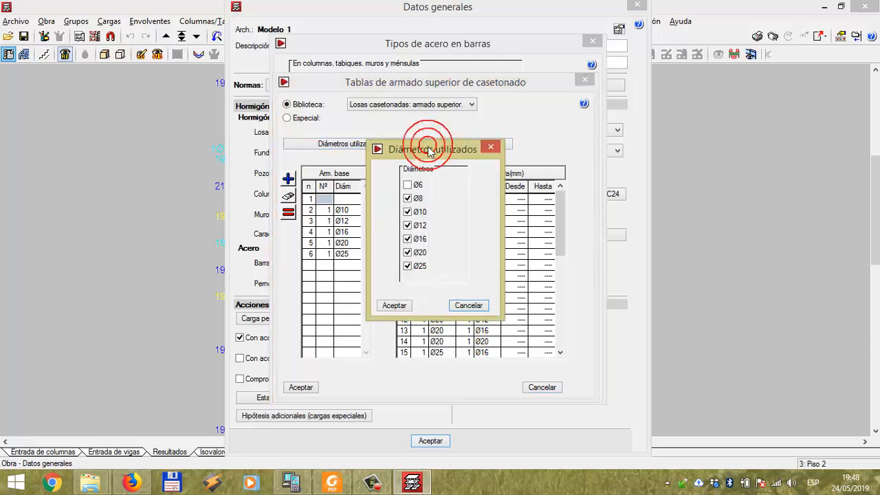
{"action": "left_click_drag", "start_coordinate": [429, 147], "coordinate": [428, 108]}
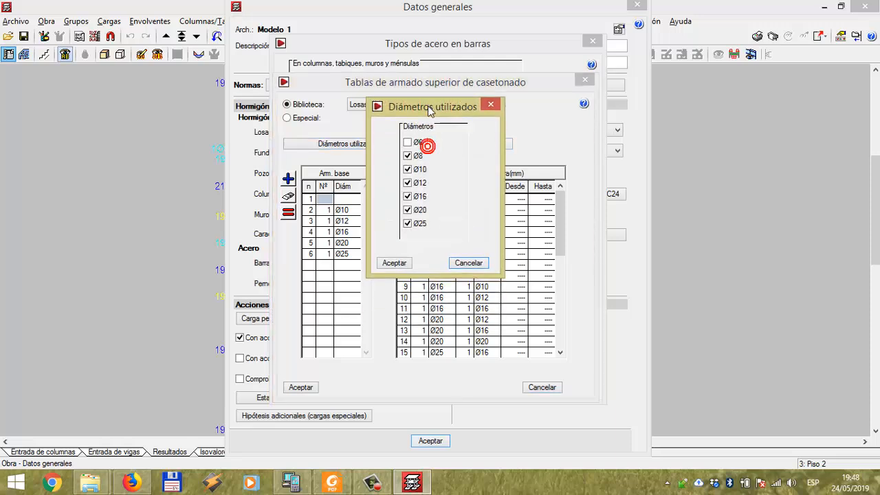
{"action": "left_click", "coordinate": [409, 181]}
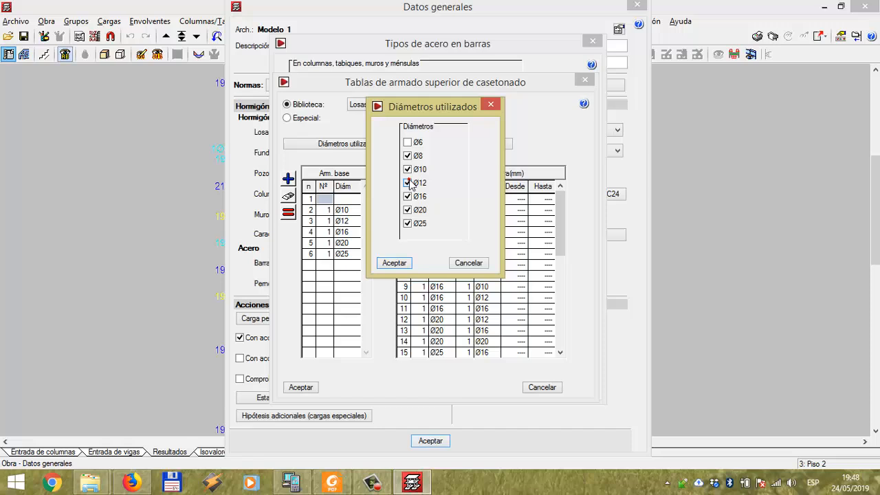
{"action": "left_click", "coordinate": [408, 223]}
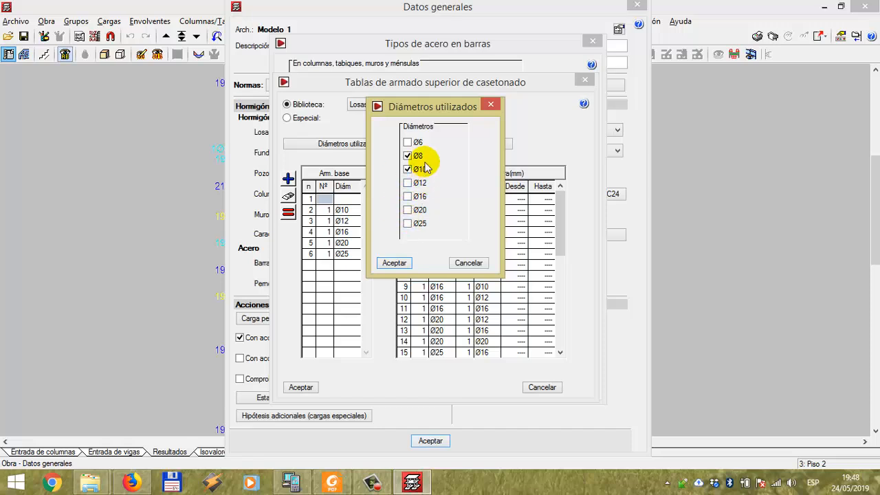
{"action": "left_click", "coordinate": [392, 264]}
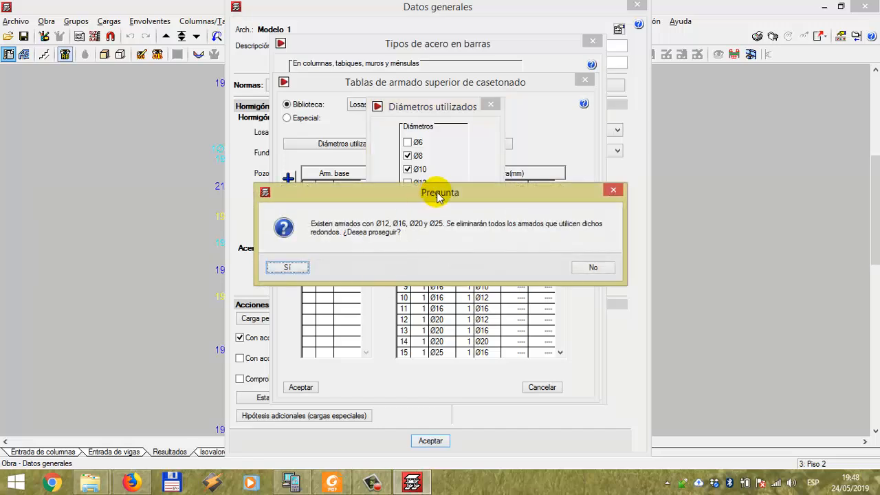
{"action": "left_click_drag", "start_coordinate": [438, 194], "coordinate": [379, 151]}
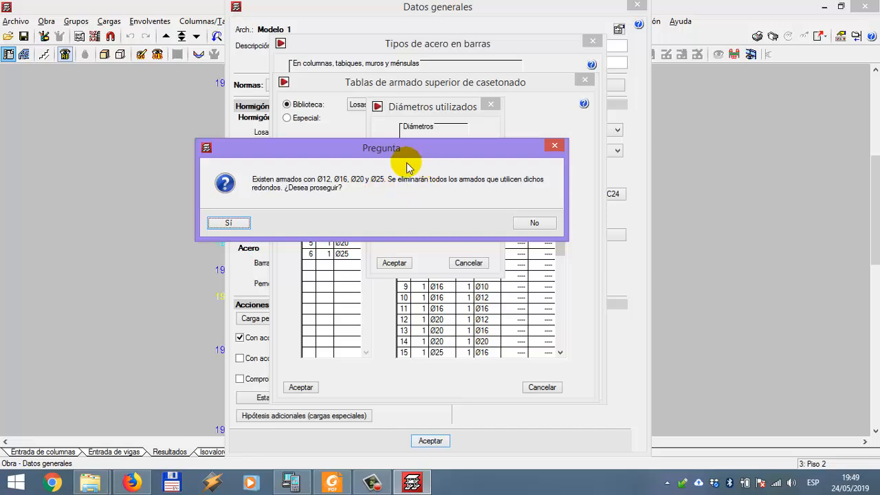
{"action": "left_click_drag", "start_coordinate": [405, 158], "coordinate": [422, 162]}
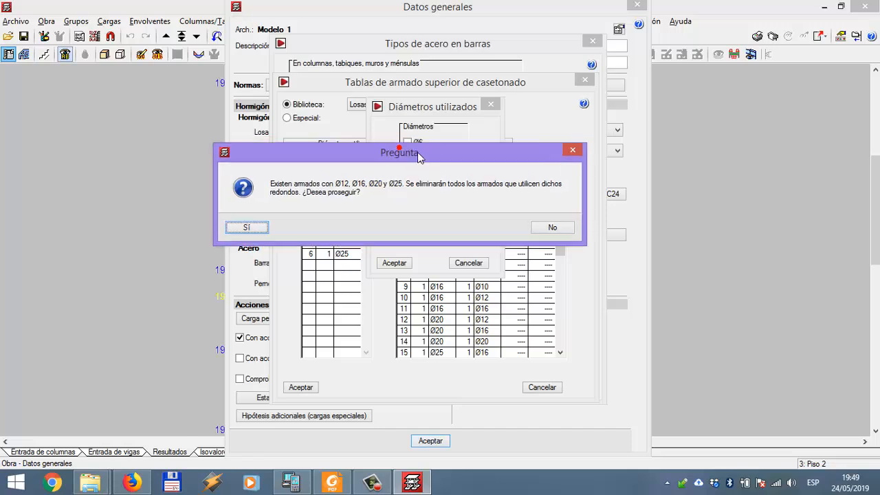
{"action": "left_click", "coordinate": [248, 227]}
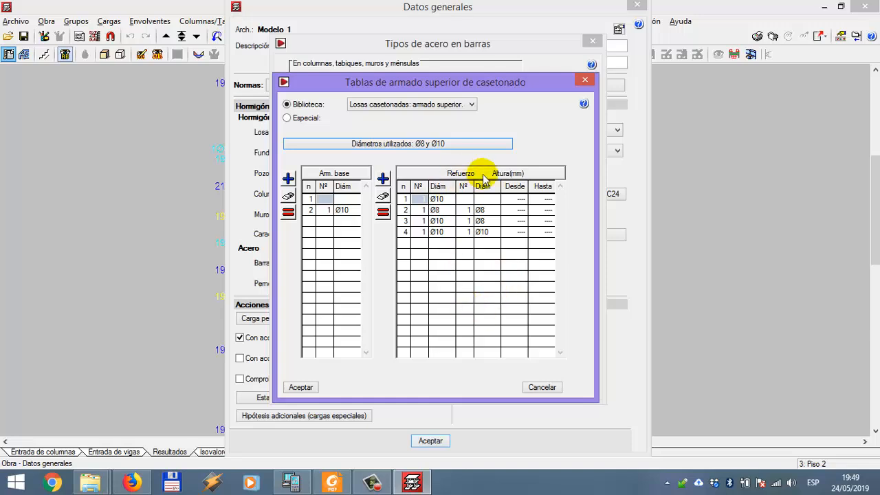
- Set the first base reinforcement entry to 2 bars of Ø8
{"action": "left_click", "coordinate": [343, 199]}
{"action": "left_click", "coordinate": [366, 249]}
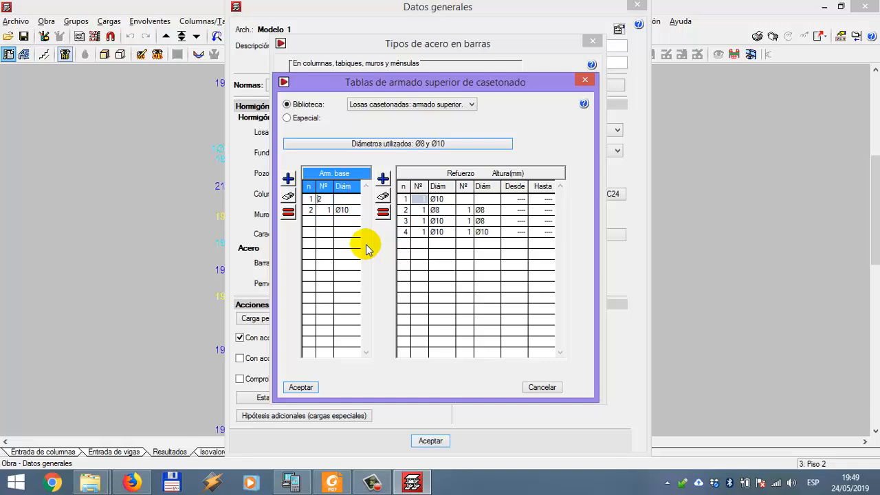
{"action": "type", "text": "2"}
{"action": "key", "text": "Return"}
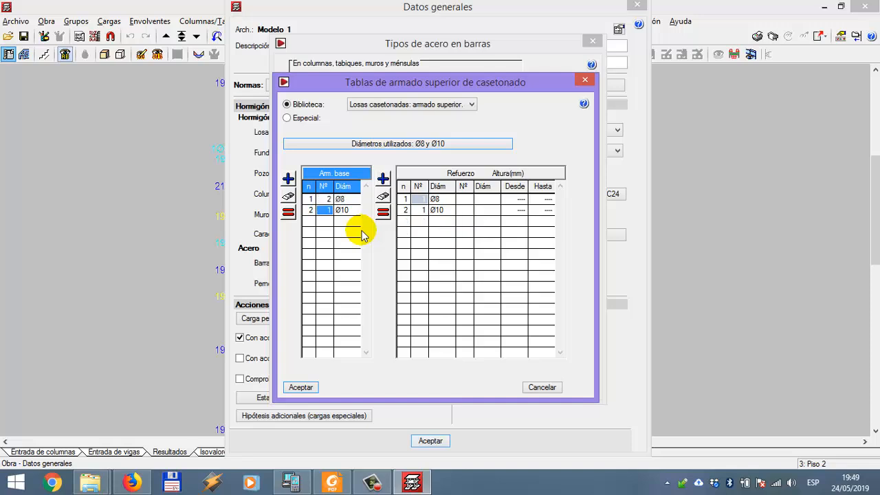
{"action": "left_click", "coordinate": [345, 199]}
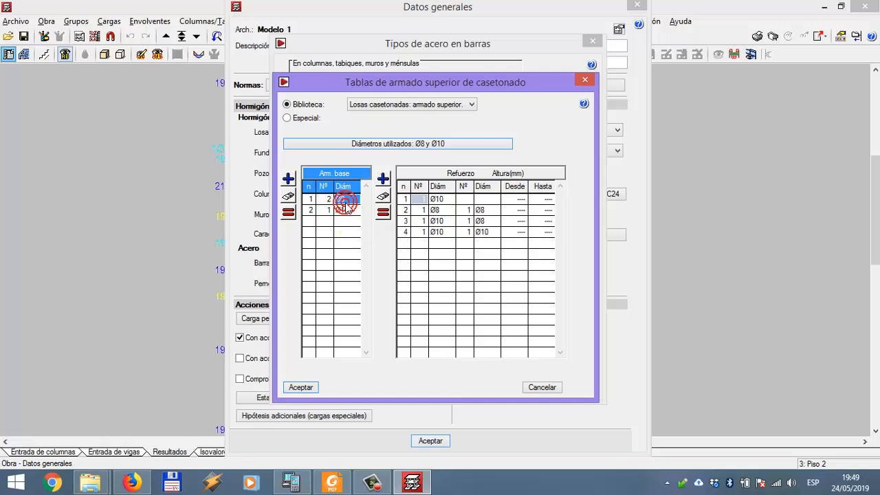
{"action": "left_click", "coordinate": [325, 199]}
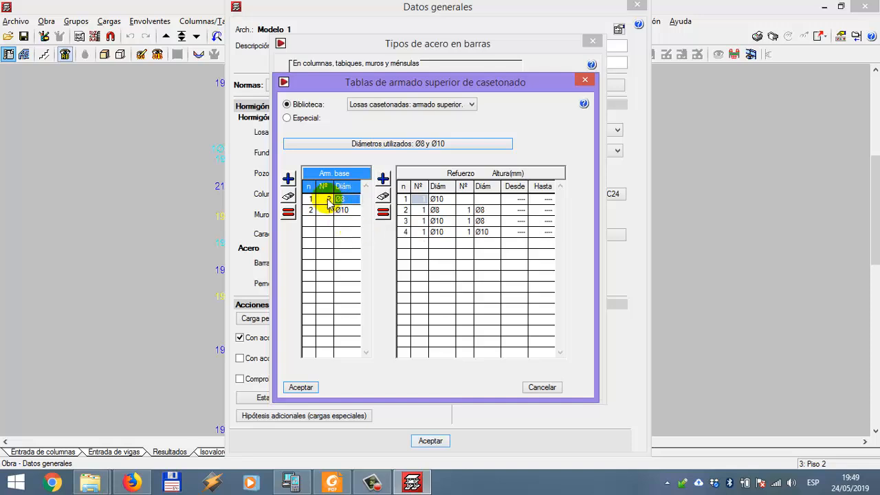
- Delete the additional reinforcement rows belonging to the first base reinforcement entry
{"action": "left_click", "coordinate": [437, 199]}
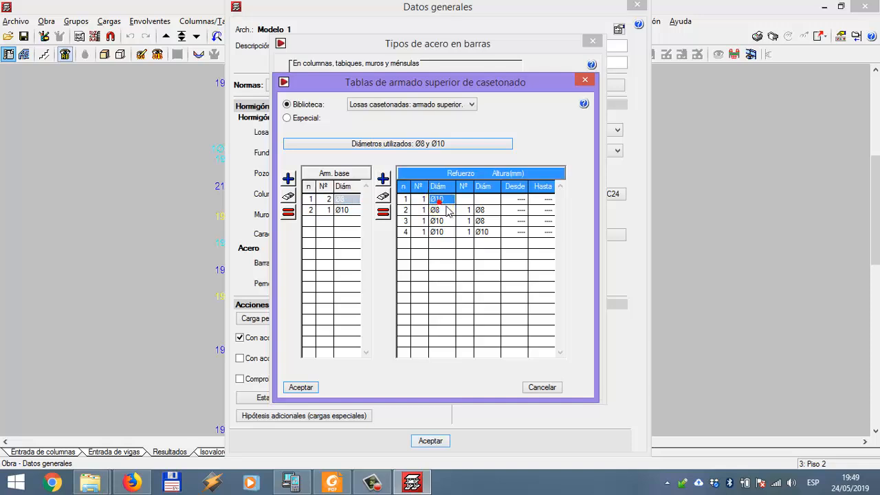
{"action": "left_click", "coordinate": [382, 198]}
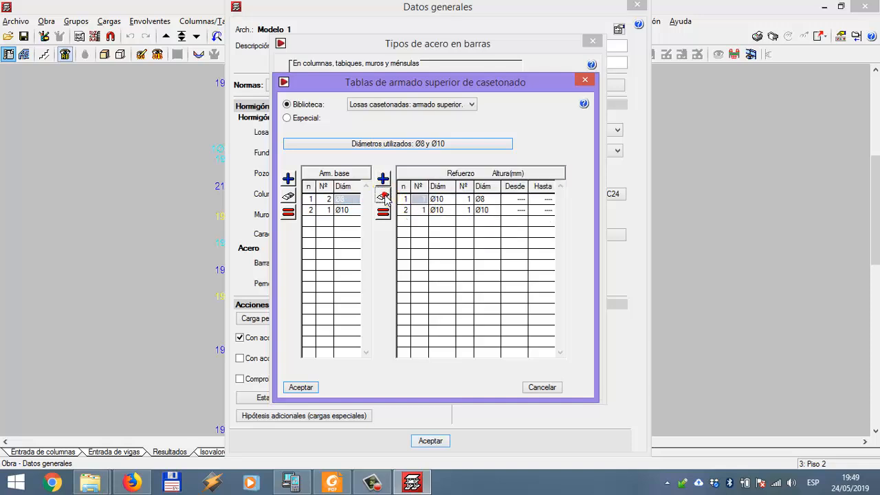
{"action": "left_click", "coordinate": [385, 198]}
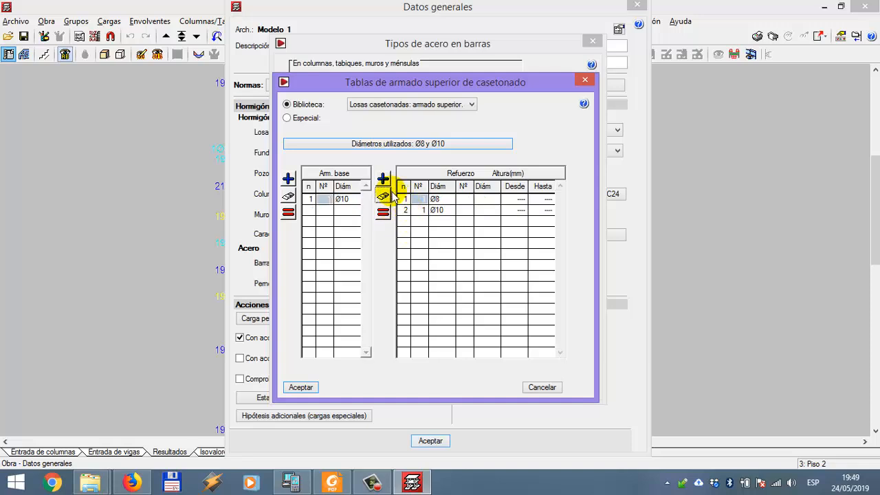
- Set the remaining base reinforcement entry to 2 bars of Ø8, keeping its additional reinforcement rows of 1 Ø8 and 1 Ø10
{"action": "left_click", "coordinate": [328, 199]}
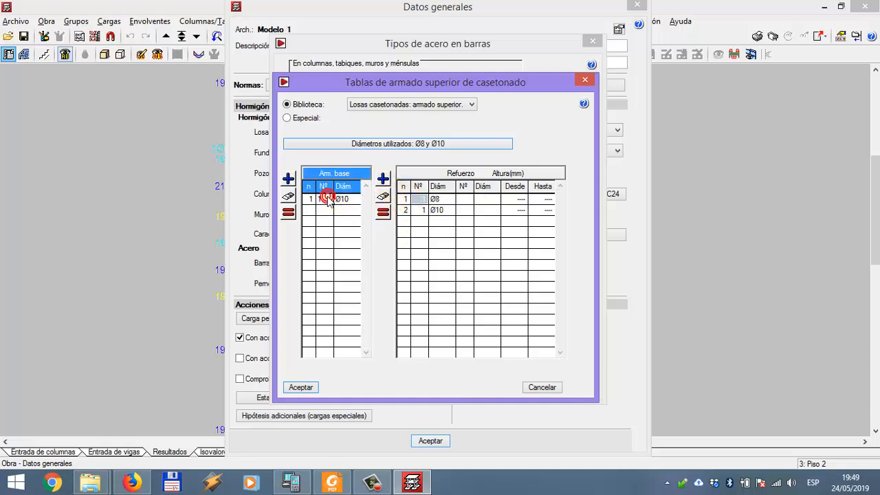
{"action": "left_click", "coordinate": [328, 199]}
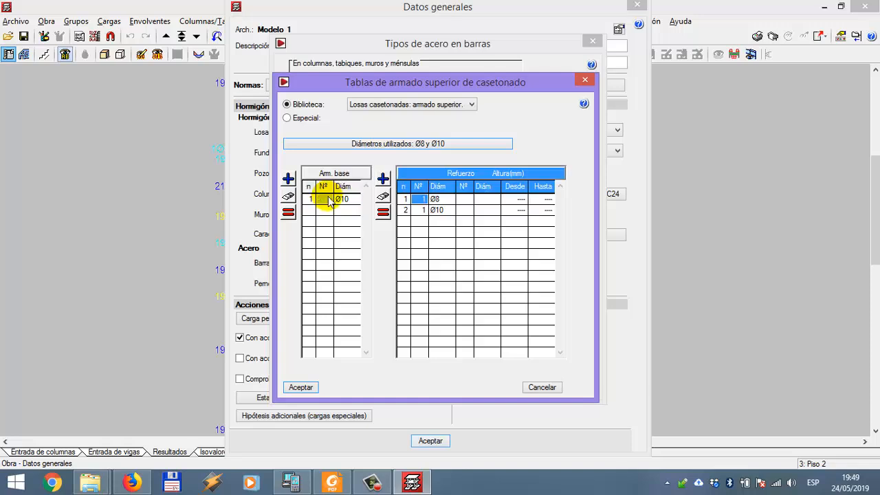
{"action": "left_click", "coordinate": [352, 200]}
{"action": "left_click", "coordinate": [349, 201]}
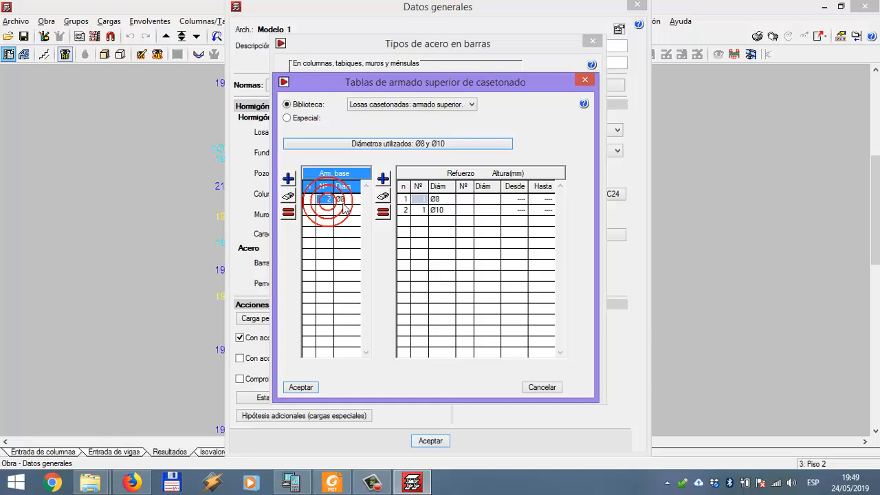
{"action": "left_click", "coordinate": [344, 202]}
{"action": "left_click", "coordinate": [441, 199]}
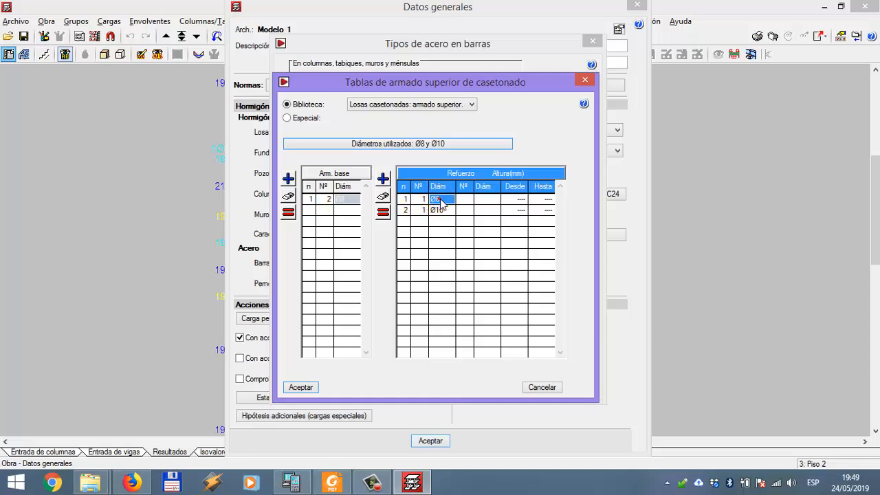
{"action": "left_click", "coordinate": [420, 198]}
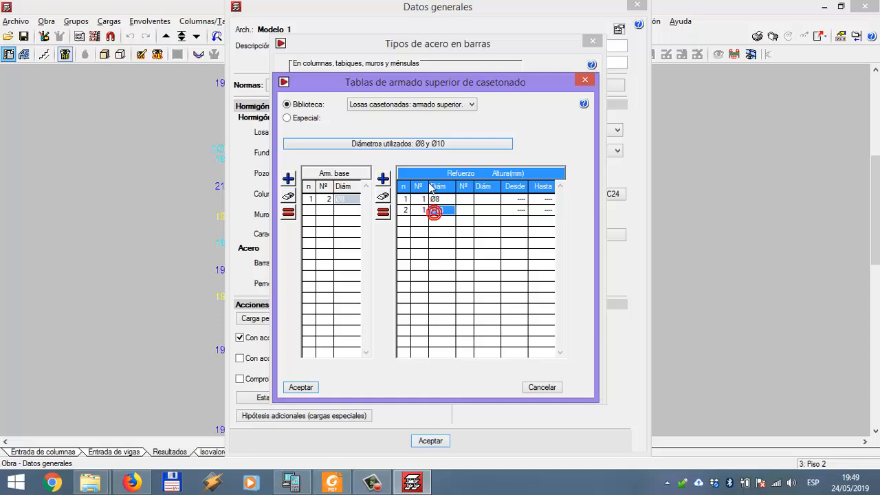
- Add Ø12 to the diameters used in the top reinforcement table
{"action": "left_click", "coordinate": [416, 145]}
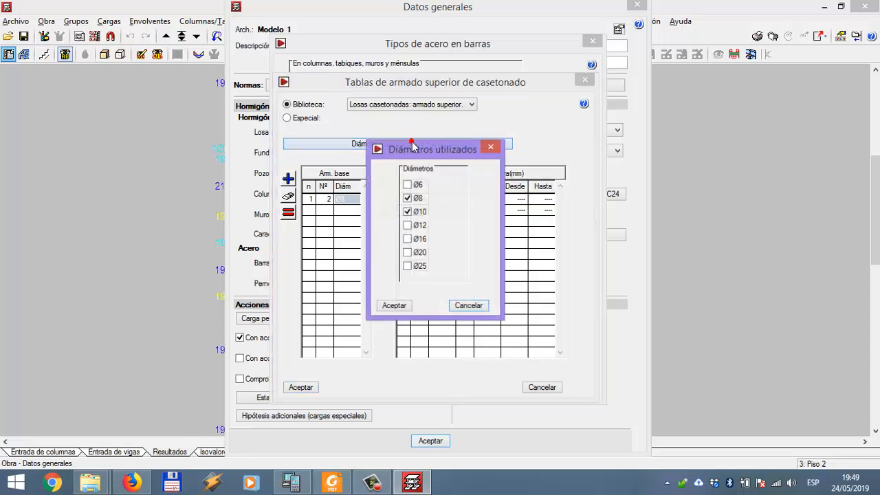
{"action": "left_click", "coordinate": [408, 227]}
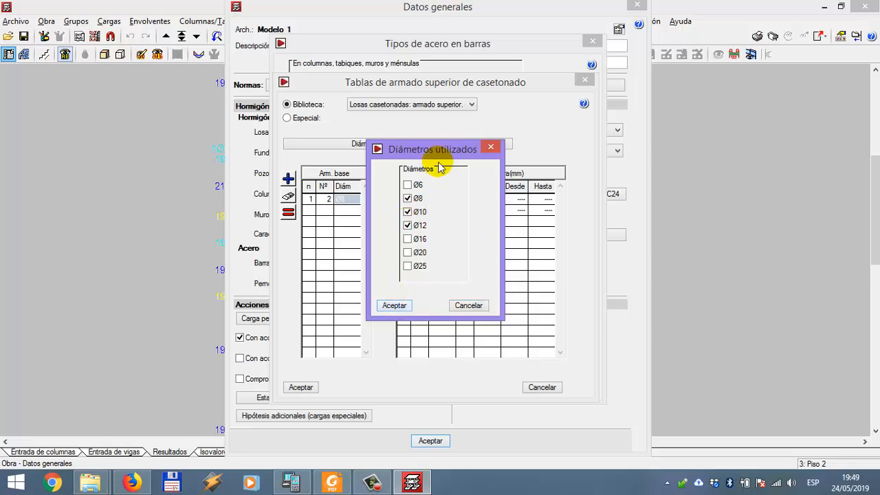
{"action": "left_click_drag", "start_coordinate": [426, 149], "coordinate": [437, 107]}
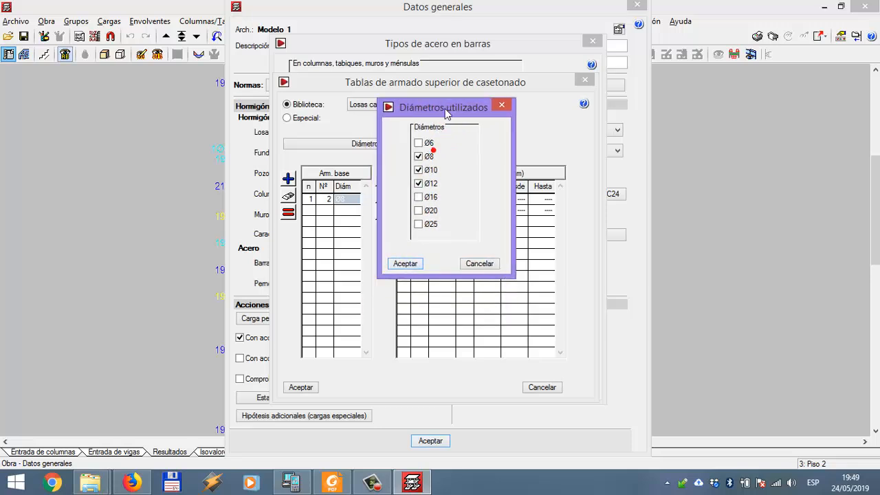
{"action": "left_click", "coordinate": [416, 264]}
{"action": "left_click", "coordinate": [417, 255]}
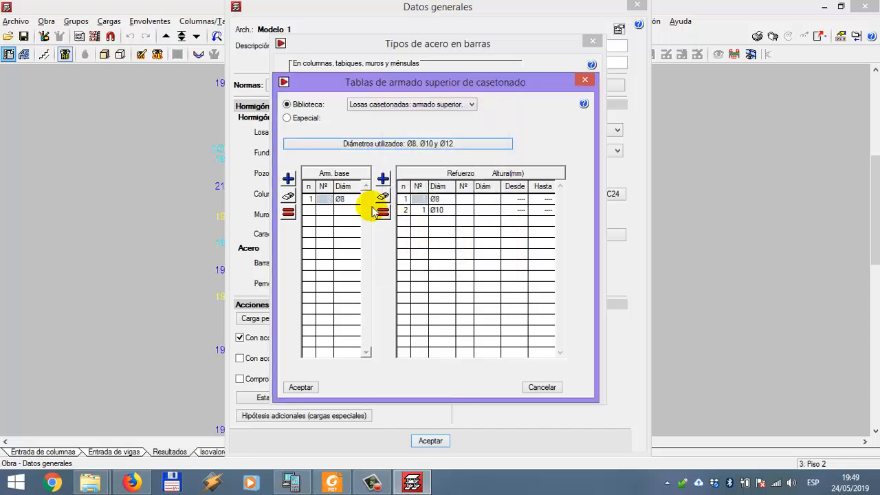
{"action": "left_click", "coordinate": [347, 199]}
{"action": "left_click", "coordinate": [323, 200]}
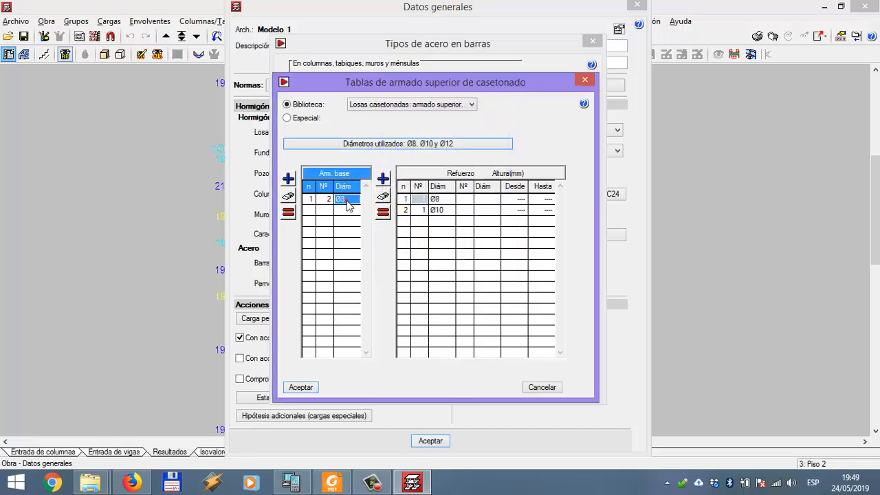
{"action": "left_click", "coordinate": [418, 201]}
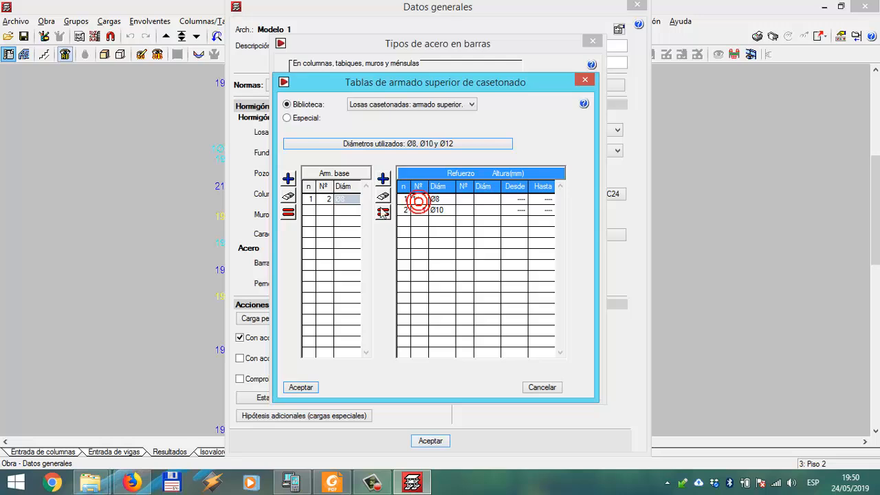
{"action": "left_click", "coordinate": [329, 200]}
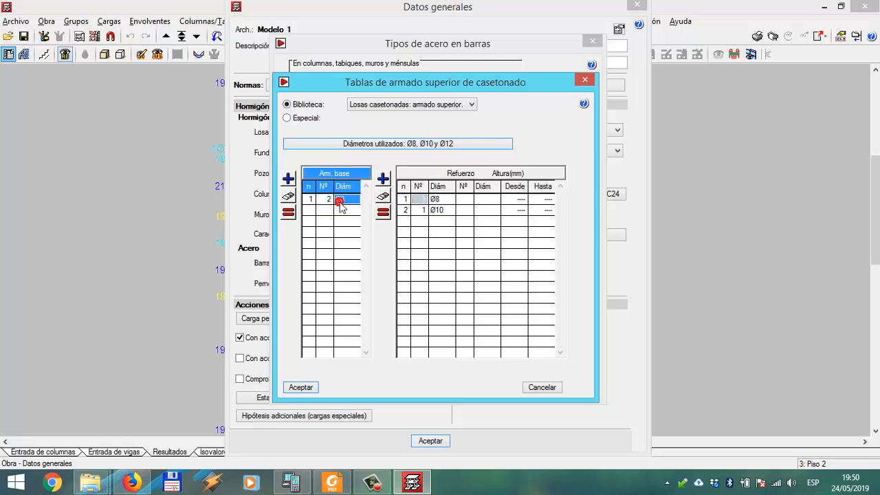
{"action": "left_click", "coordinate": [440, 201]}
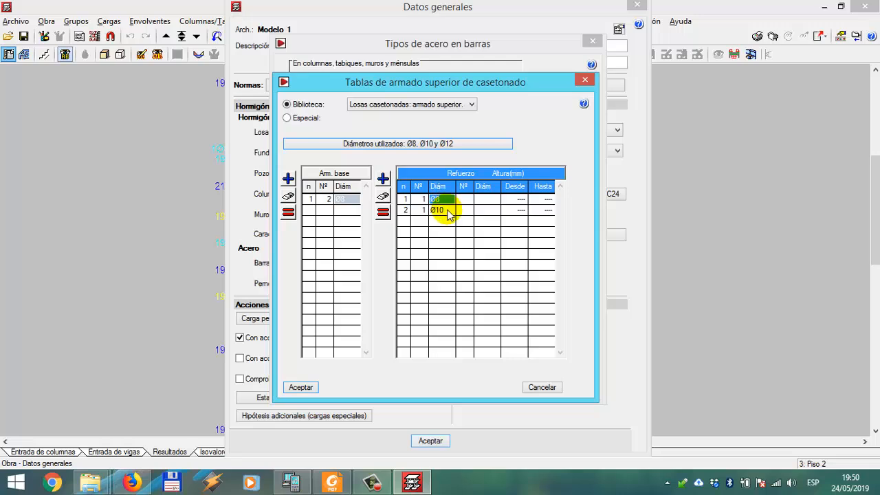
- Add a third additional reinforcement row of 1 Ø12 to the 2 Ø8 base reinforcement
{"action": "left_click", "coordinate": [459, 210]}
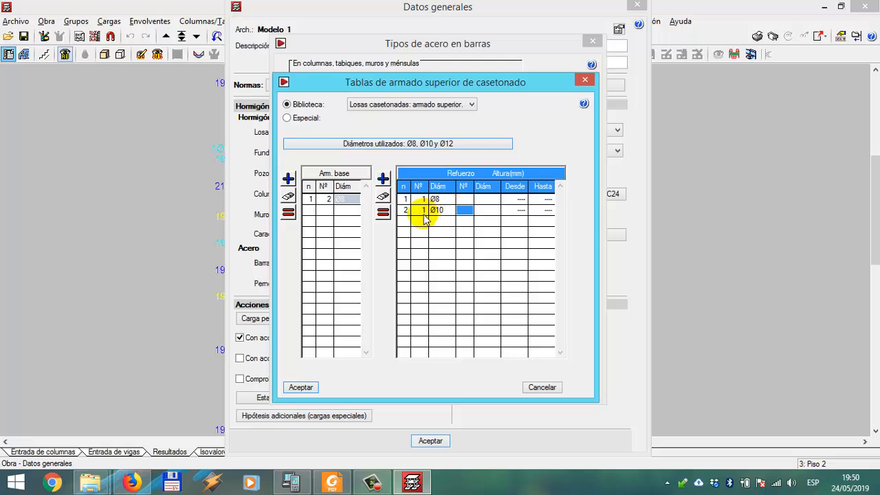
{"action": "left_click", "coordinate": [385, 182]}
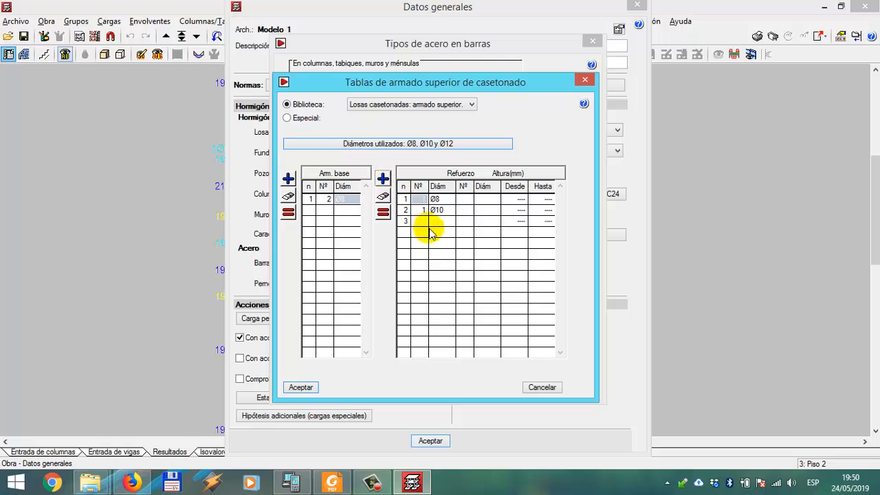
{"action": "left_click", "coordinate": [420, 221]}
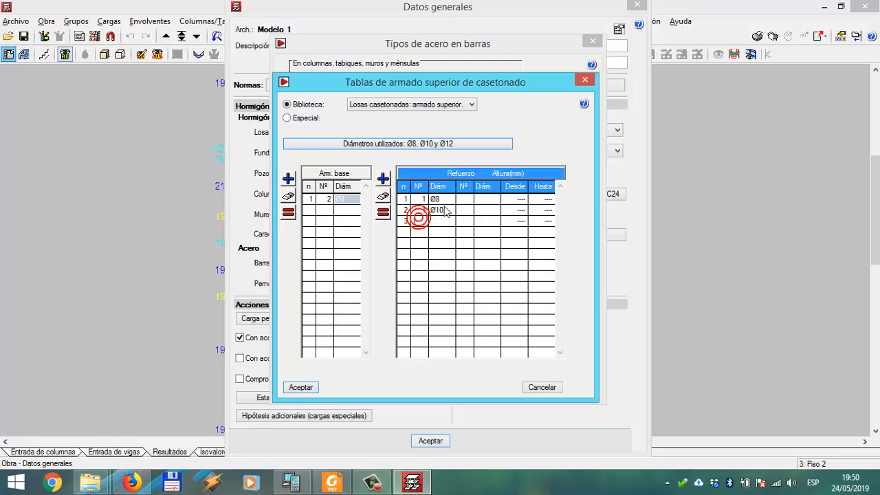
{"action": "left_click", "coordinate": [444, 221]}
{"action": "left_click", "coordinate": [445, 221]}
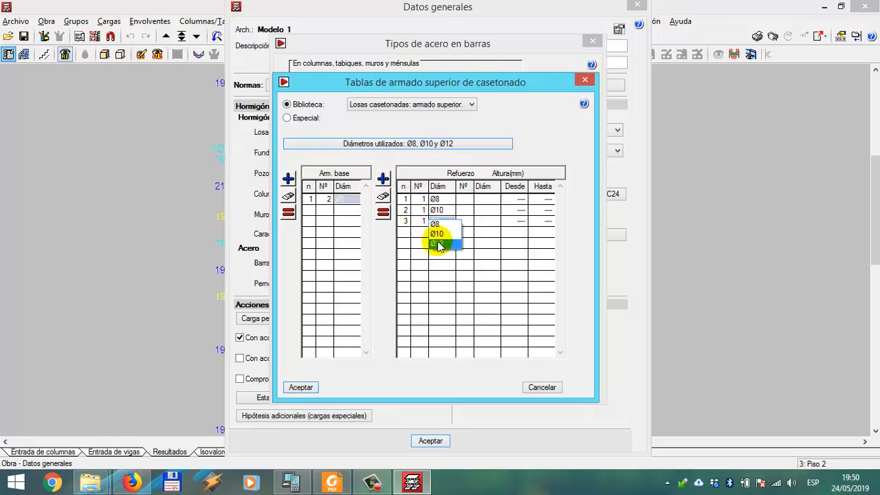
{"action": "left_click", "coordinate": [436, 244]}
- Add a second base reinforcement entry of 2 bars of Ø10 to the top reinforcement table
{"action": "left_click", "coordinate": [352, 223]}
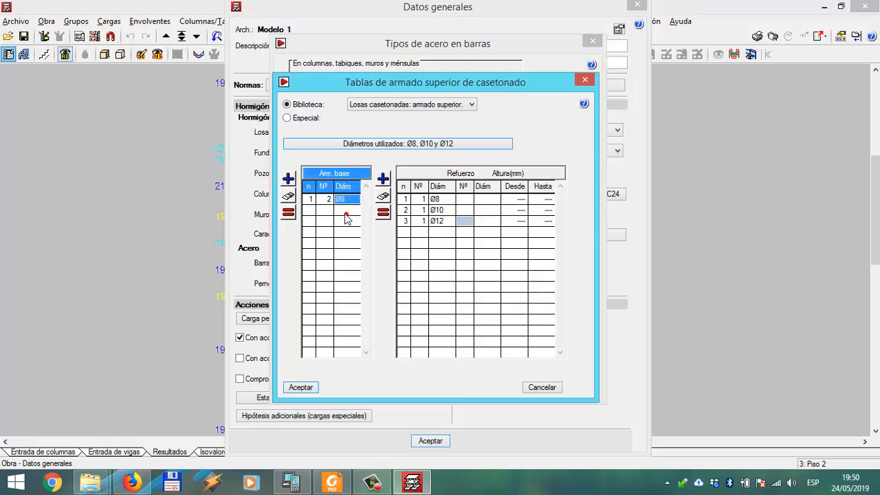
{"action": "left_click", "coordinate": [313, 210]}
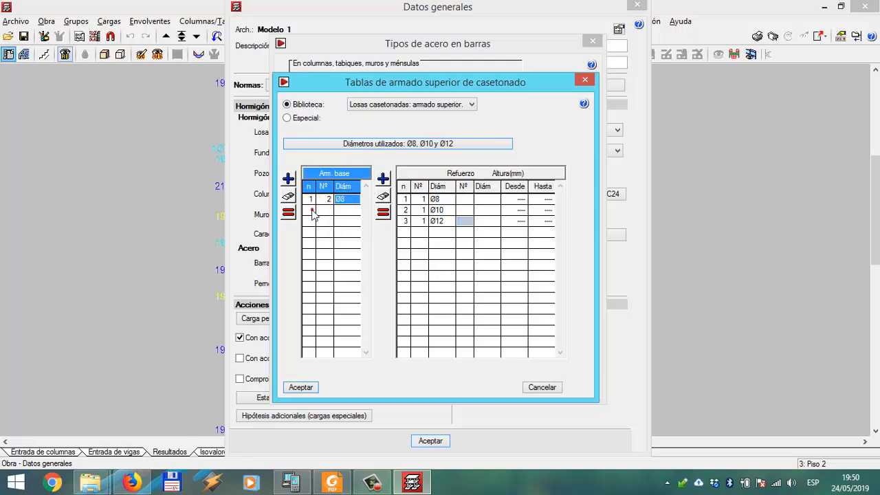
{"action": "left_click", "coordinate": [288, 178]}
{"action": "left_click", "coordinate": [318, 213]}
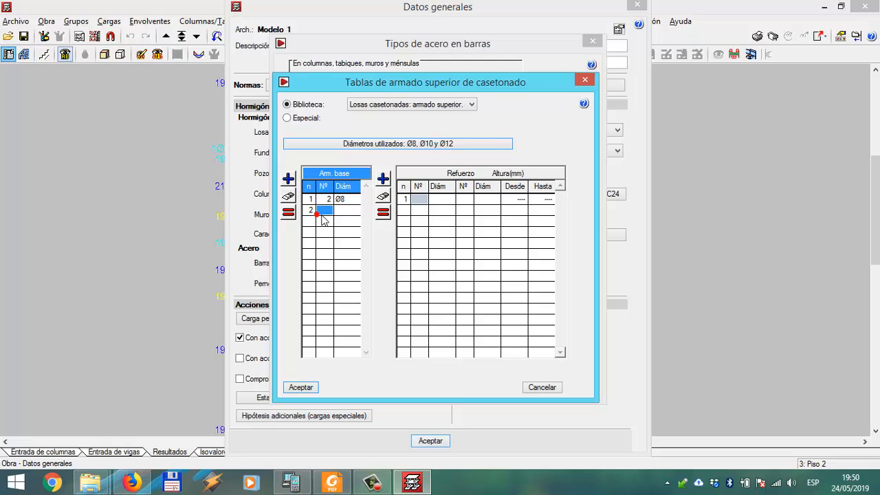
{"action": "type", "text": "2"}
{"action": "key", "text": "Return"}
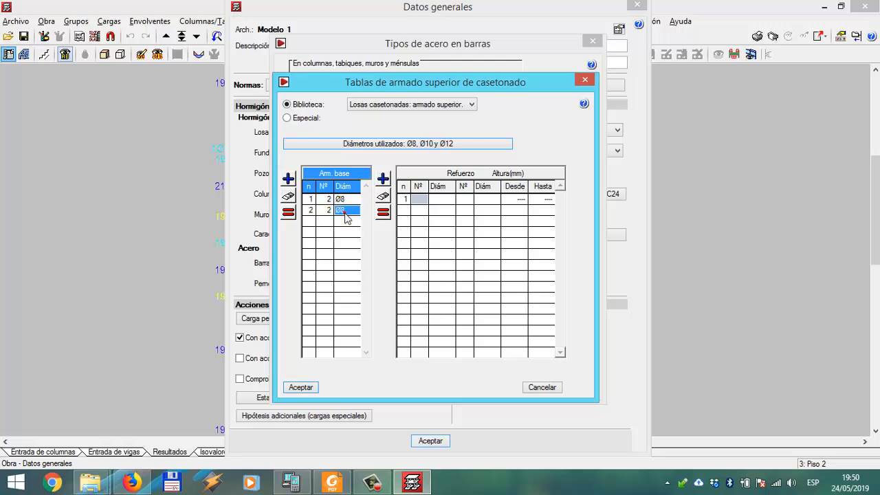
{"action": "left_click", "coordinate": [347, 218]}
{"action": "left_click", "coordinate": [352, 225]}
- Give the 2 Ø10 base reinforcement two additional reinforcement rows, 1 Ø8 and 1 Ø10
{"action": "left_click", "coordinate": [414, 208]}
{"action": "left_click", "coordinate": [421, 199]}
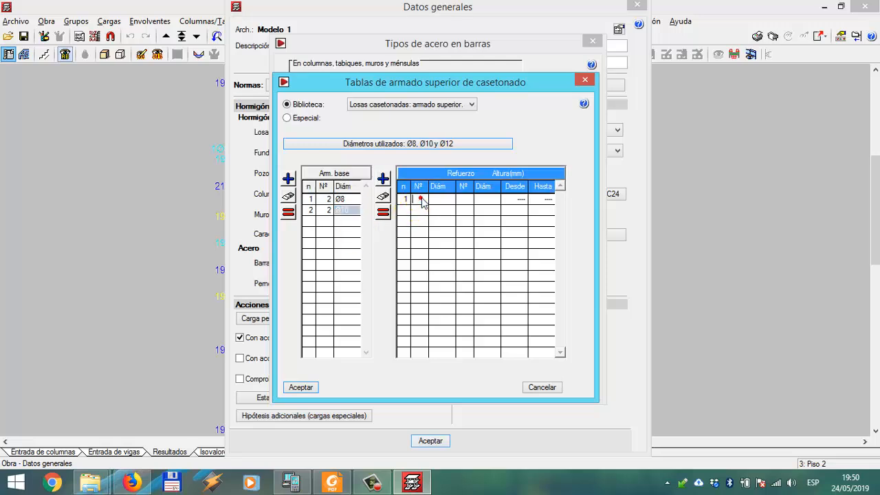
{"action": "type", "text": "8"}
{"action": "left_click", "coordinate": [421, 200]}
{"action": "left_click", "coordinate": [382, 179]}
{"action": "left_click", "coordinate": [418, 210]}
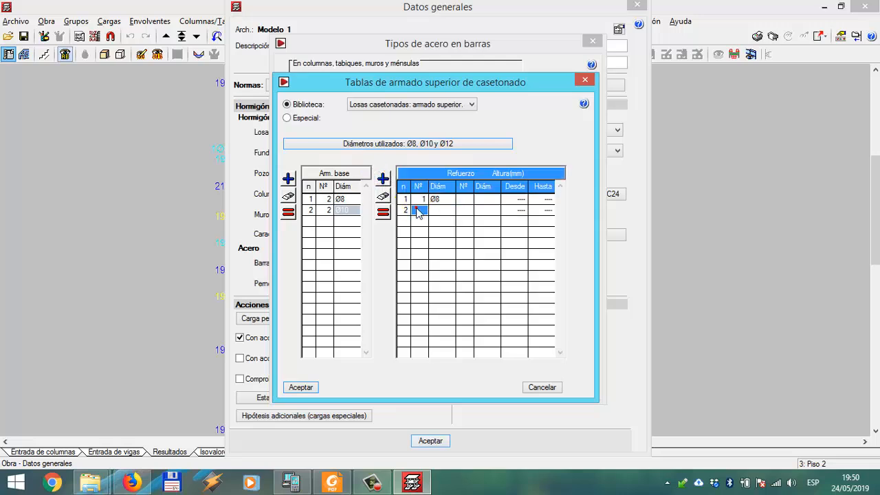
{"action": "left_click", "coordinate": [438, 209]}
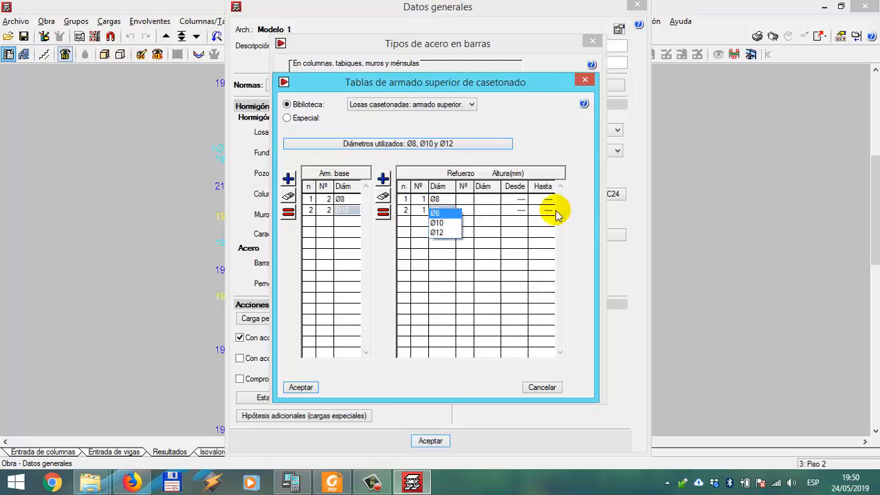
{"action": "left_click", "coordinate": [443, 218]}
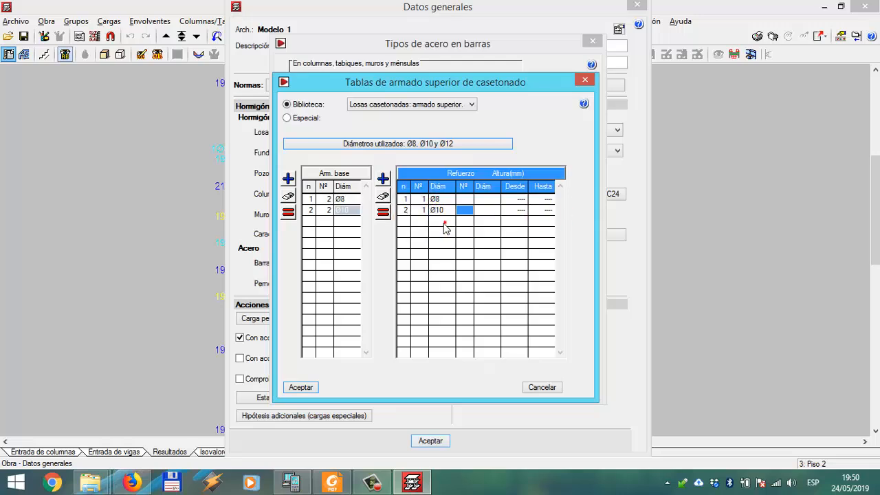
- Add a third additional reinforcement row of 1 Ø12 to the 2 Ø10 base reinforcement
{"action": "left_click", "coordinate": [383, 178]}
{"action": "left_click", "coordinate": [419, 220]}
{"action": "left_click", "coordinate": [437, 220]}
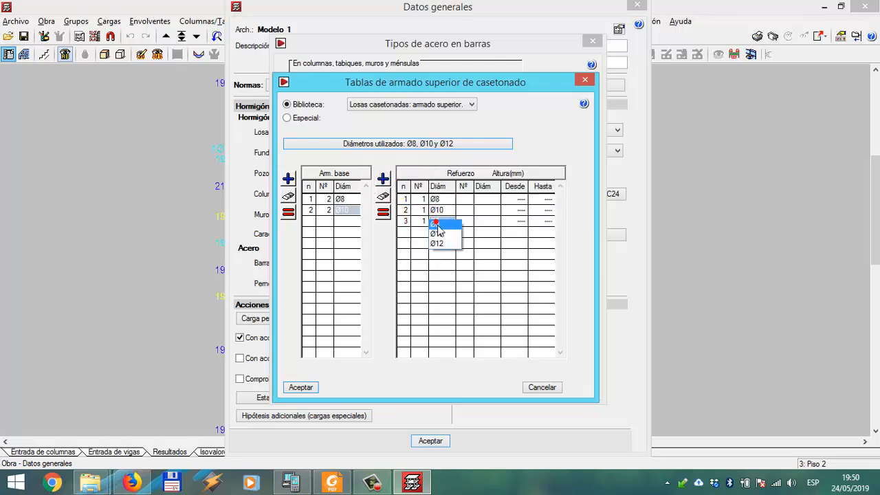
{"action": "left_click", "coordinate": [438, 244]}
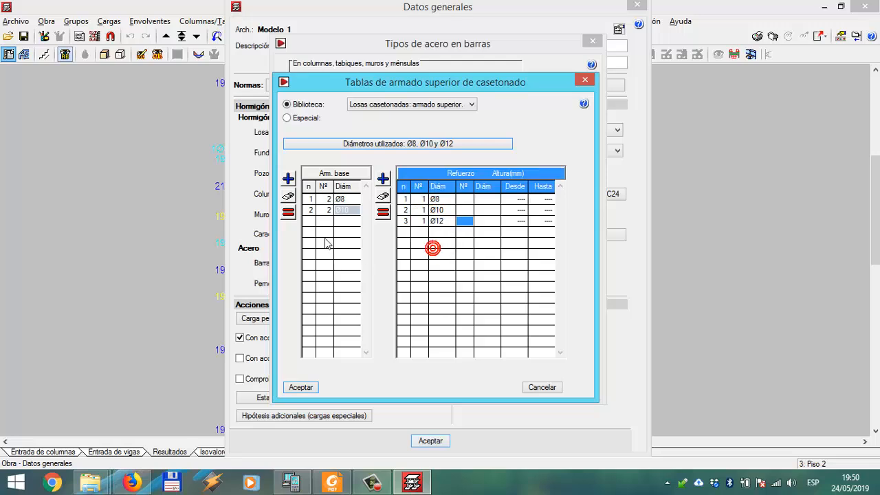
- Add a third base reinforcement entry of 2 bars of Ø12 to the top reinforcement table
{"action": "left_click", "coordinate": [313, 217]}
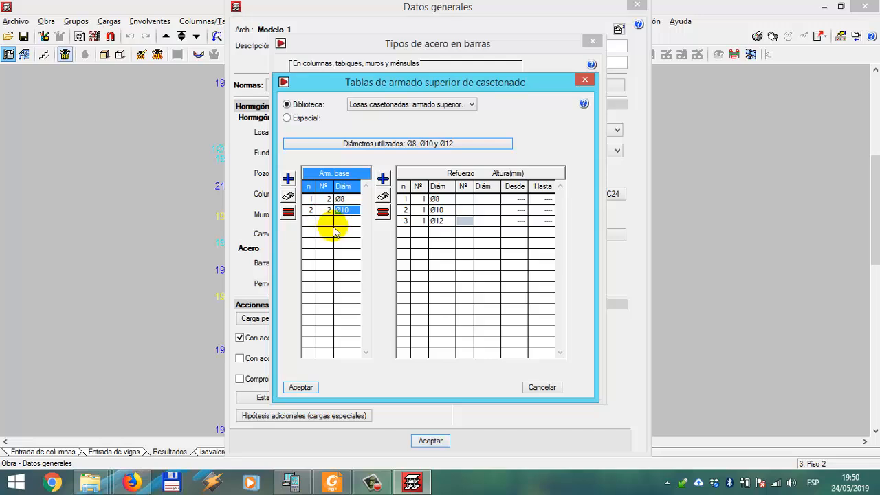
{"action": "left_click", "coordinate": [329, 223]}
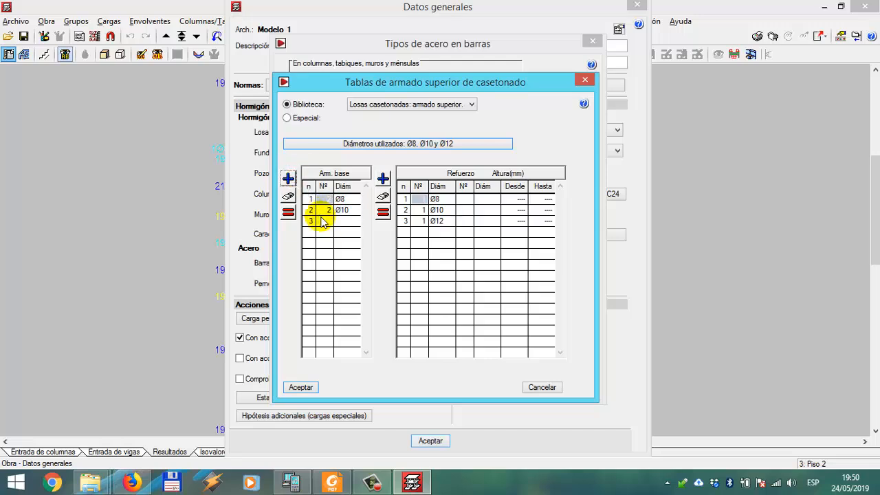
{"action": "left_click", "coordinate": [323, 222]}
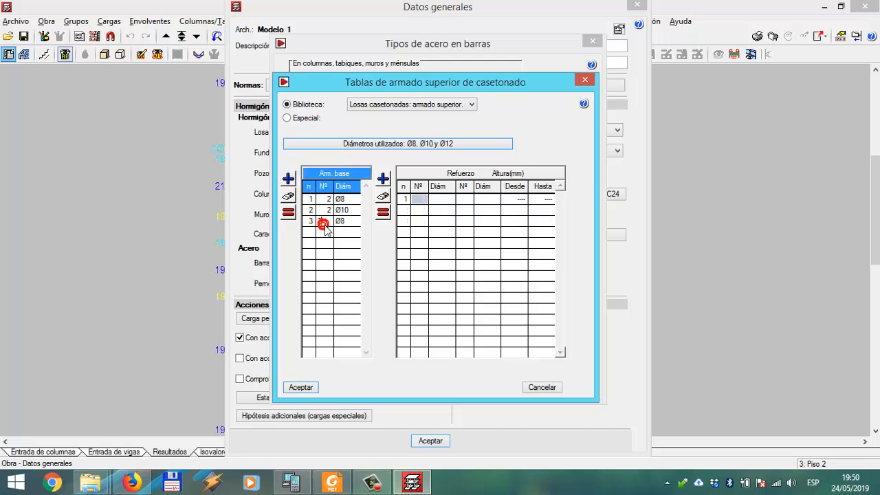
{"action": "left_click", "coordinate": [348, 221]}
{"action": "left_click", "coordinate": [349, 224]}
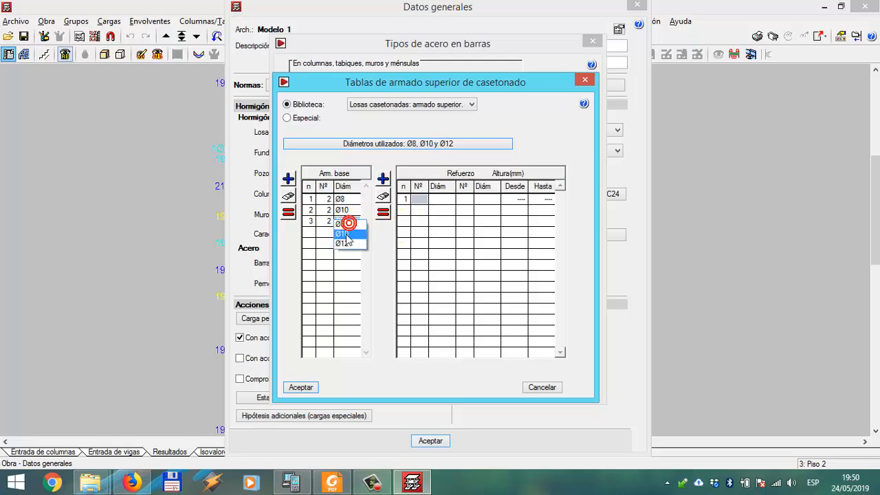
{"action": "left_click", "coordinate": [342, 245]}
- Give the 2 Ø12 base reinforcement two additional reinforcement rows, 1 Ø8 and 1 Ø10
{"action": "left_click", "coordinate": [417, 199]}
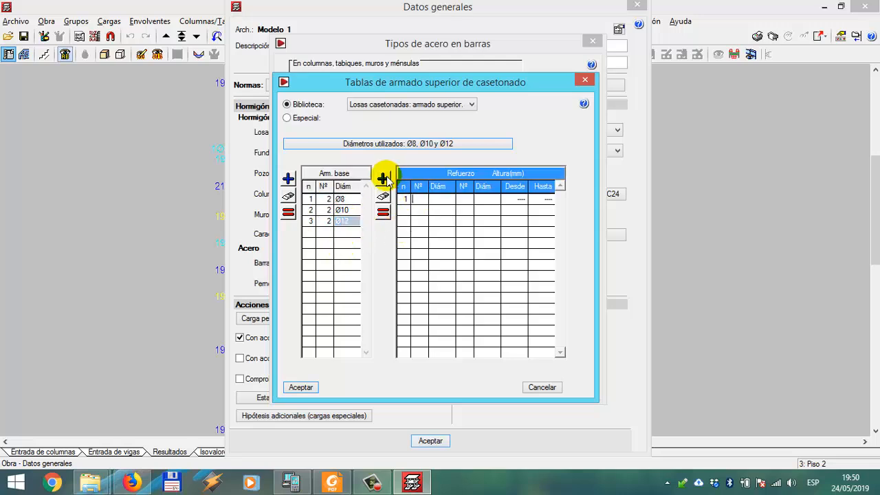
{"action": "left_click", "coordinate": [383, 177]}
{"action": "left_click", "coordinate": [416, 198]}
{"action": "type", "text": "1"}
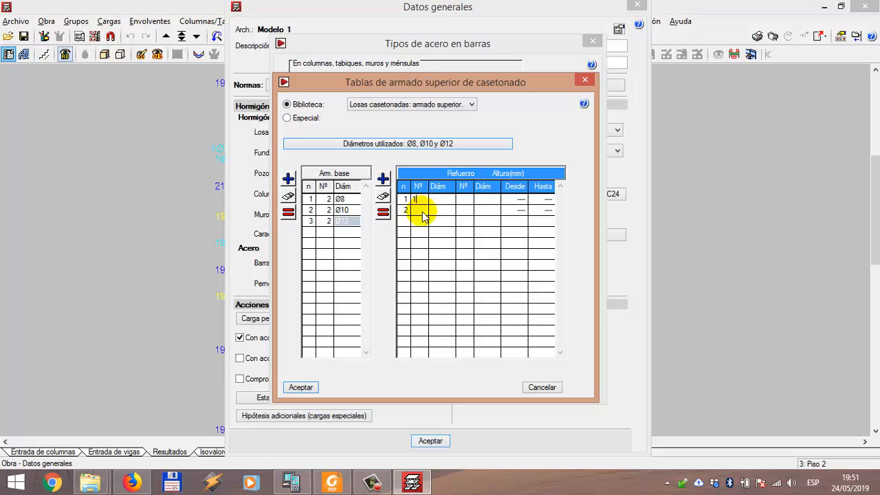
{"action": "left_click", "coordinate": [420, 211]}
{"action": "type", "text": "1"}
{"action": "left_click", "coordinate": [436, 211]}
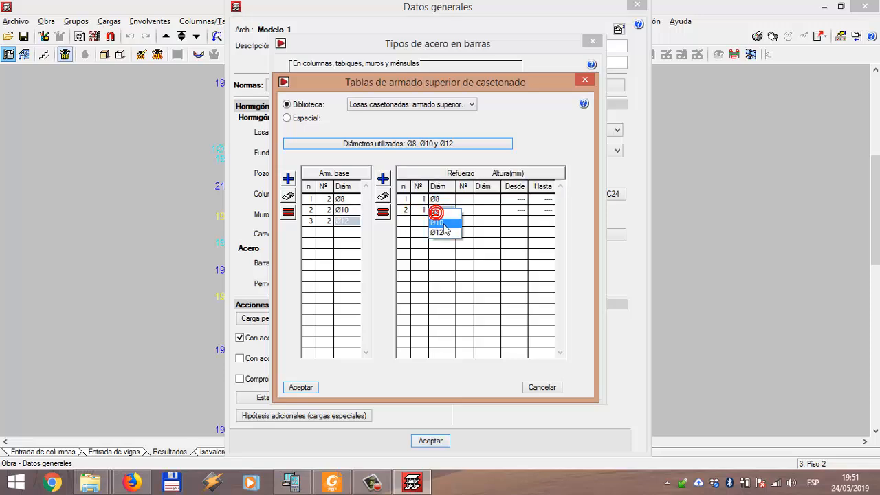
{"action": "left_click", "coordinate": [444, 224]}
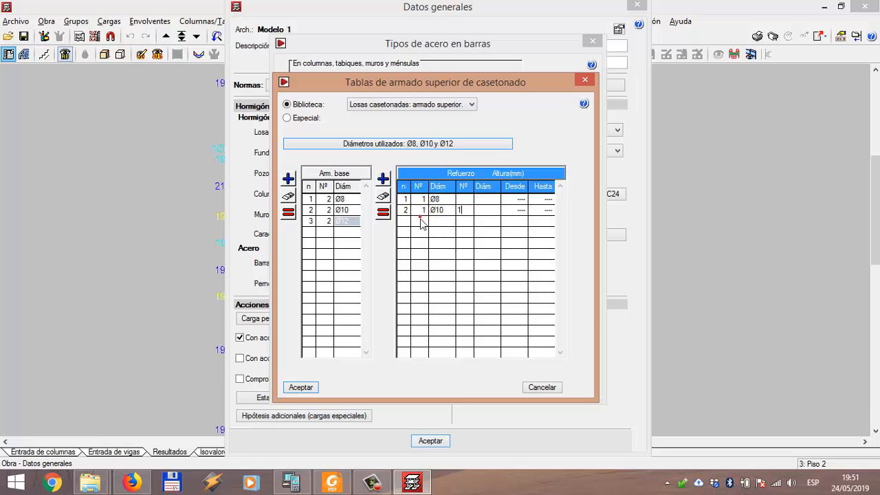
- Clear the stray second bar count from refuerzo row 2 and add a third row of 1 Ø12 for the Ø12 base reinforcement
{"action": "left_click", "coordinate": [455, 220]}
{"action": "key", "text": "BackSpace"}
{"action": "left_click", "coordinate": [383, 178]}
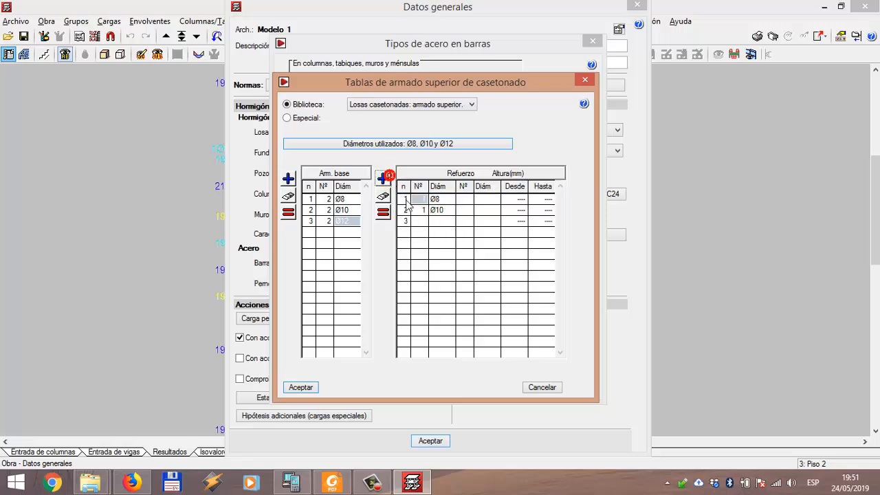
{"action": "left_click", "coordinate": [419, 221]}
{"action": "left_click", "coordinate": [442, 221]}
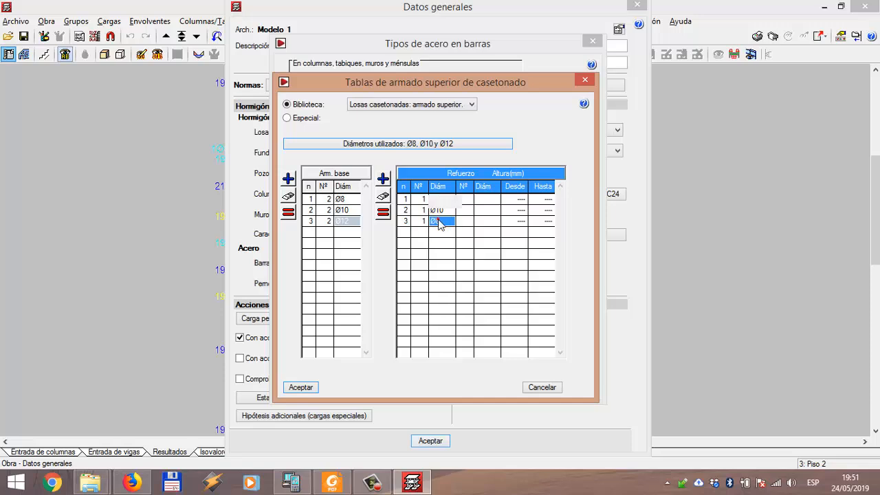
{"action": "left_click", "coordinate": [444, 222]}
{"action": "left_click", "coordinate": [440, 244]}
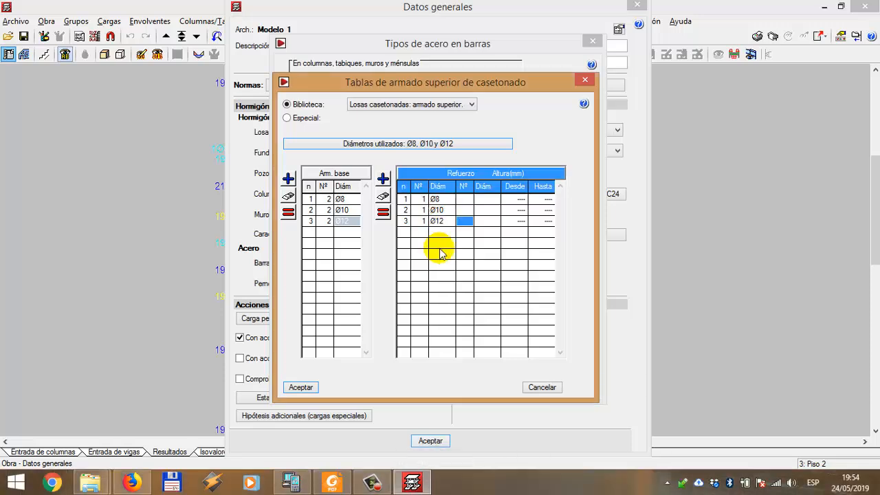
- Accept the waffle-slab top reinforcement table and leave the list of top reinforcement tables
{"action": "left_click", "coordinate": [294, 388]}
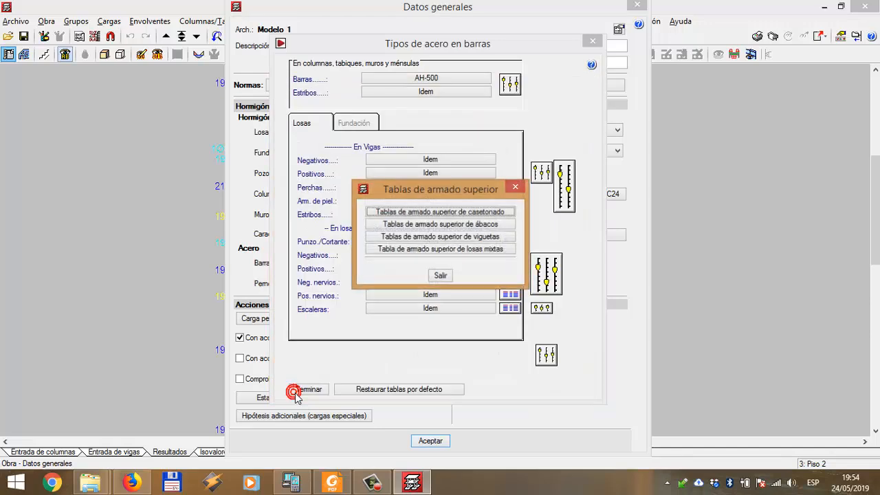
{"action": "left_click_drag", "start_coordinate": [432, 193], "coordinate": [429, 152]}
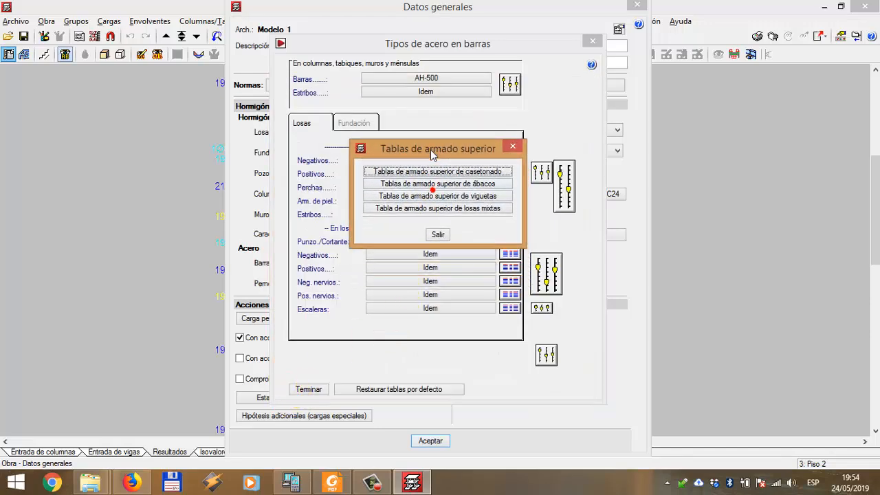
{"action": "left_click", "coordinate": [437, 235]}
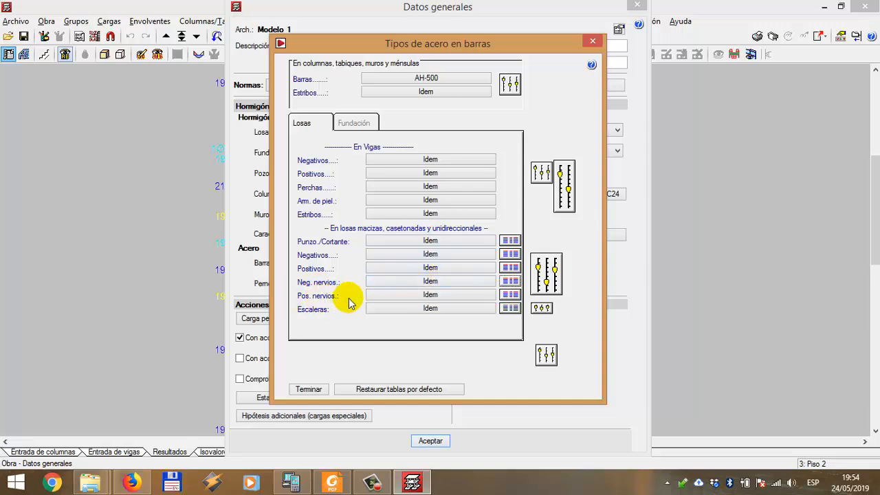
- Open the casetonado bottom reinforcement table for positive ribs and delete all of its base reinforcement entries
{"action": "left_click", "coordinate": [513, 295]}
{"action": "left_click_drag", "start_coordinate": [474, 192], "coordinate": [459, 148]}
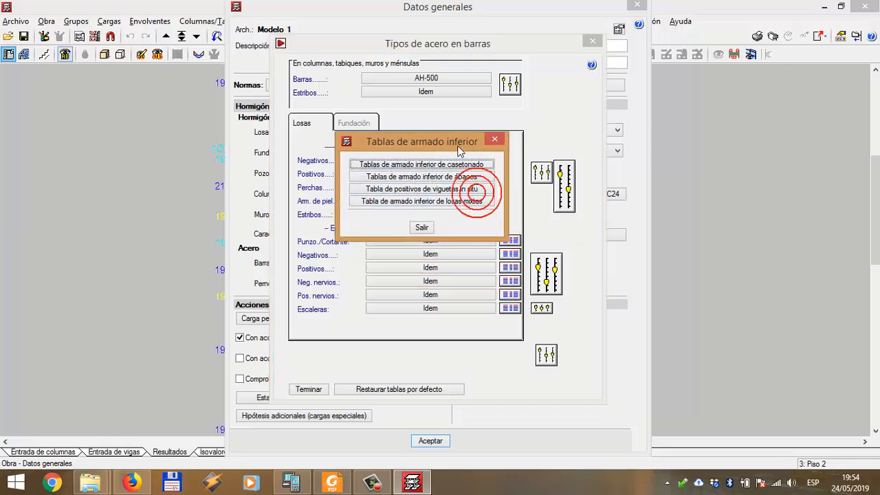
{"action": "left_click", "coordinate": [422, 165]}
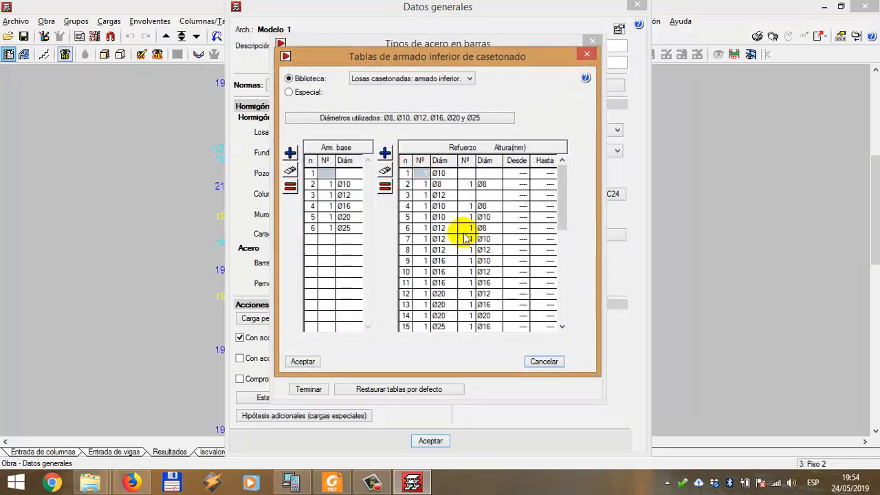
{"action": "left_click", "coordinate": [455, 250]}
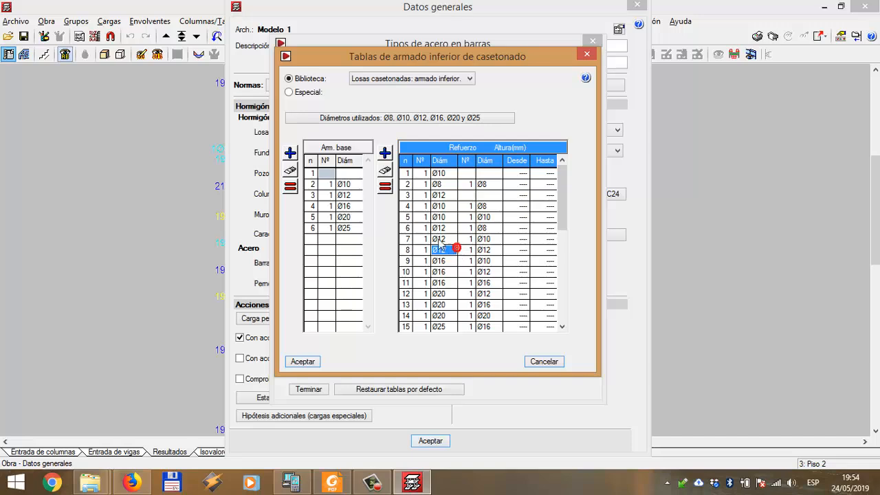
{"action": "left_click", "coordinate": [290, 171]}
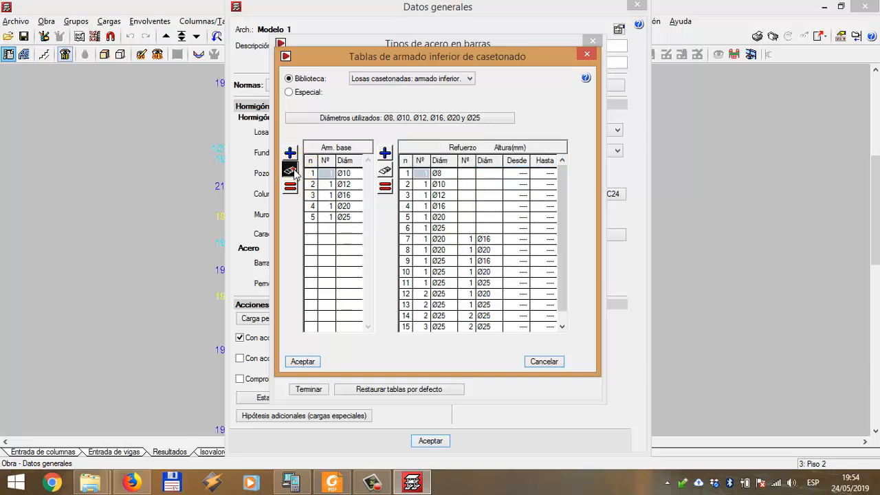
{"action": "left_click", "coordinate": [291, 171]}
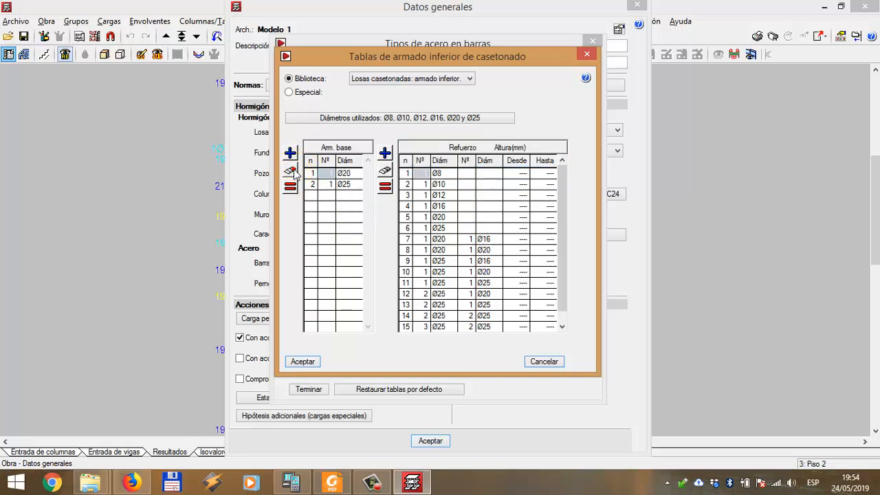
{"action": "left_click", "coordinate": [290, 171]}
{"action": "left_click", "coordinate": [291, 171]}
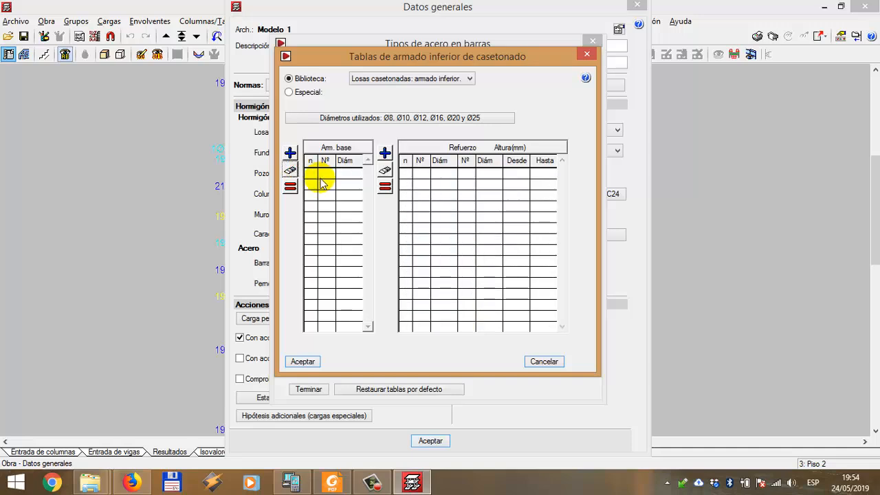
- Add a new base reinforcement row and restrict the diameters used to Ø8, Ø10 and Ø12
{"action": "left_click", "coordinate": [291, 152]}
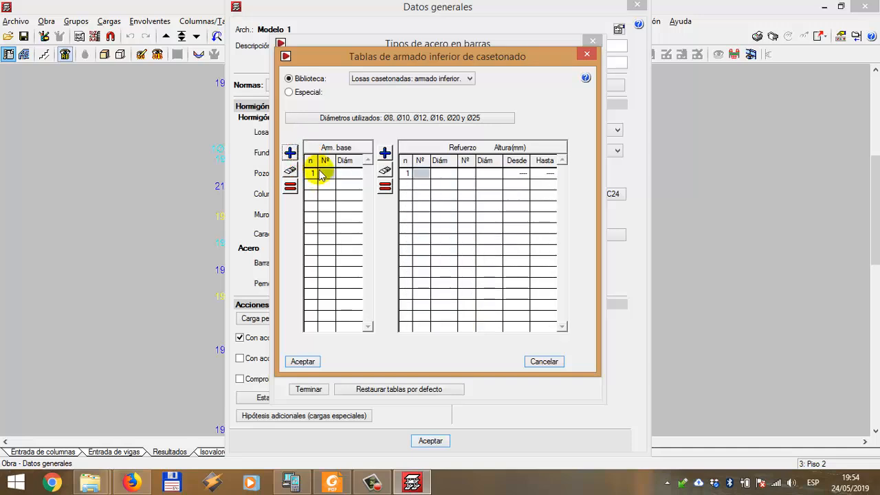
{"action": "left_click", "coordinate": [395, 120]}
{"action": "left_click_drag", "start_coordinate": [448, 128], "coordinate": [505, 118]}
{"action": "left_click", "coordinate": [469, 204]}
{"action": "left_click", "coordinate": [469, 218]}
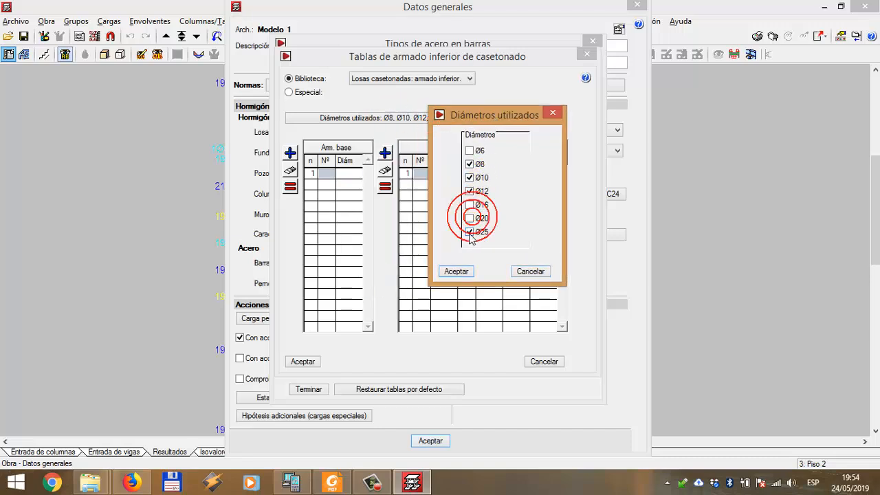
{"action": "left_click", "coordinate": [468, 232]}
{"action": "left_click", "coordinate": [456, 270]}
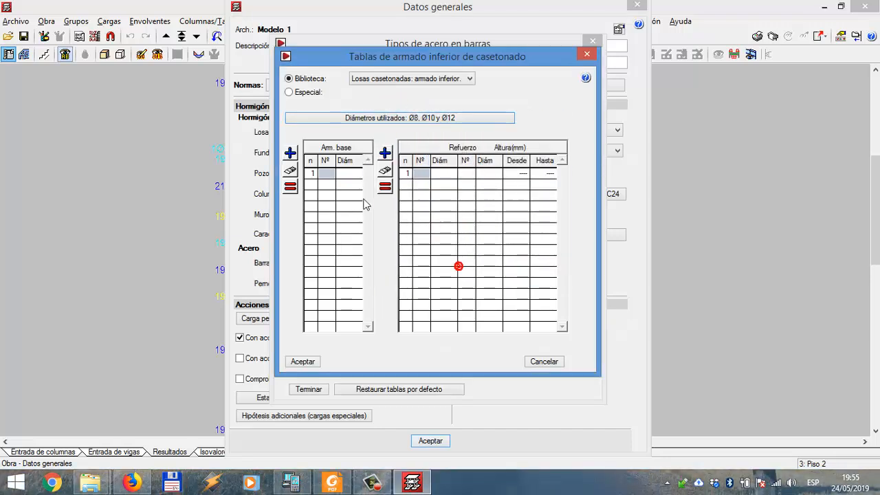
- Set the first base reinforcement to 2 Ø8 and its first refuerzo row to 1 Ø8
{"action": "left_click", "coordinate": [328, 173]}
{"action": "type", "text": "2"}
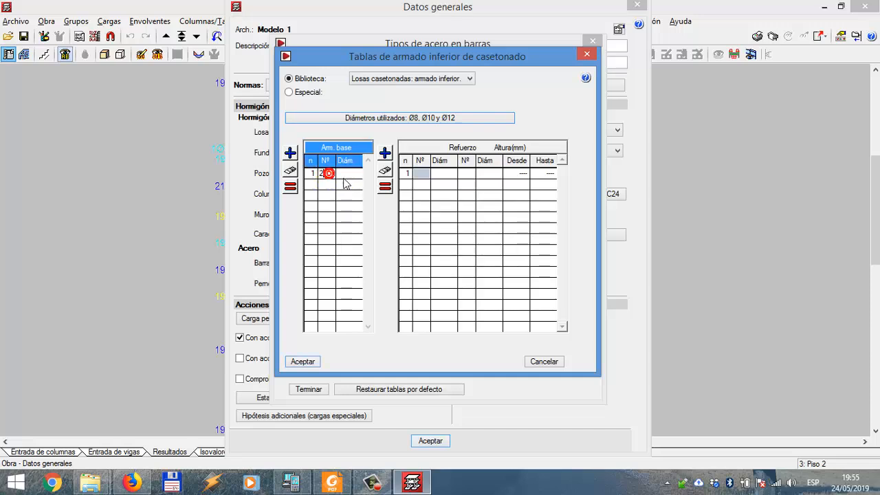
{"action": "left_click", "coordinate": [420, 174]}
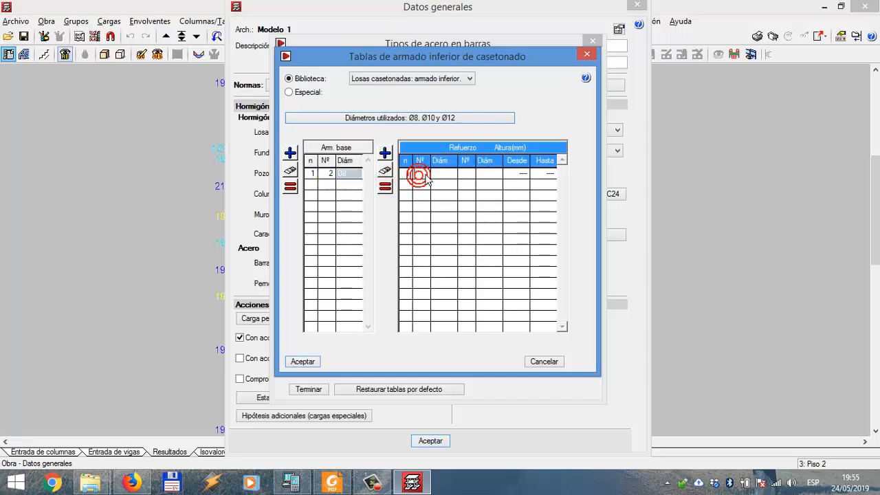
{"action": "type", "text": "1"}
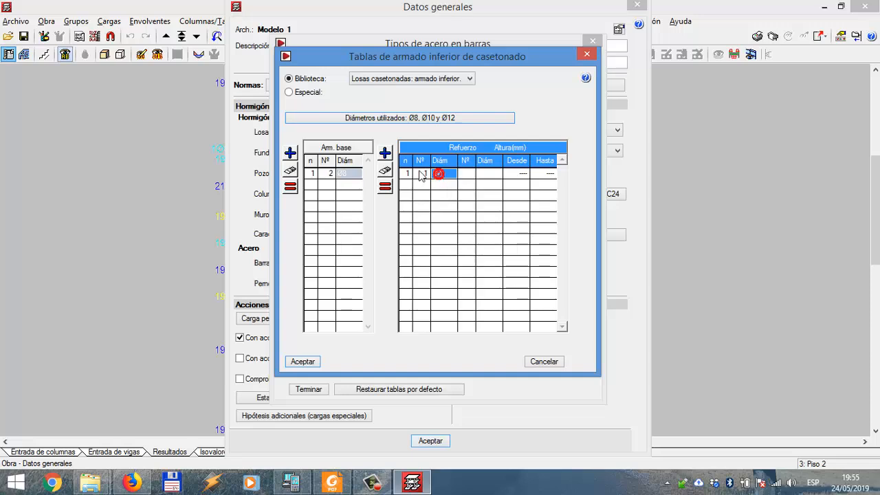
- Add a second refuerzo row of 1 Ø10 for the 2 Ø8 base reinforcement
{"action": "left_click", "coordinate": [385, 152]}
{"action": "left_click", "coordinate": [418, 184]}
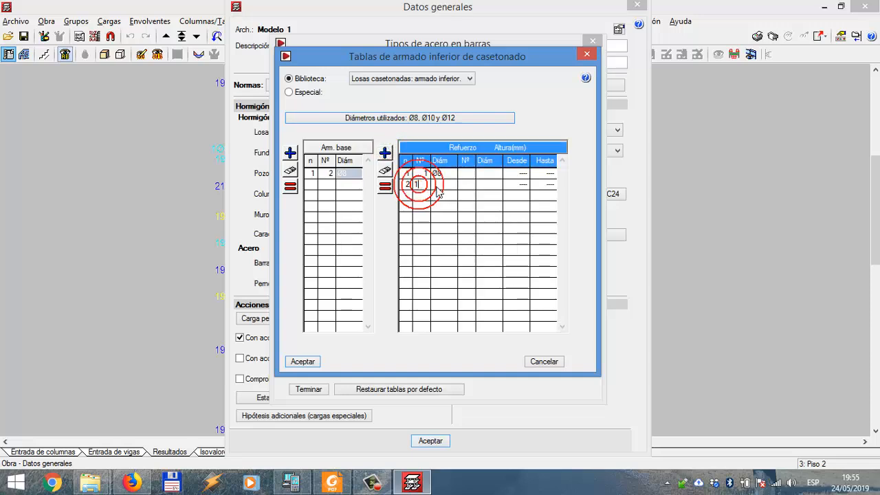
{"action": "type", "text": "1"}
{"action": "left_click", "coordinate": [443, 184]}
{"action": "left_click", "coordinate": [444, 185]}
{"action": "left_click", "coordinate": [440, 200]}
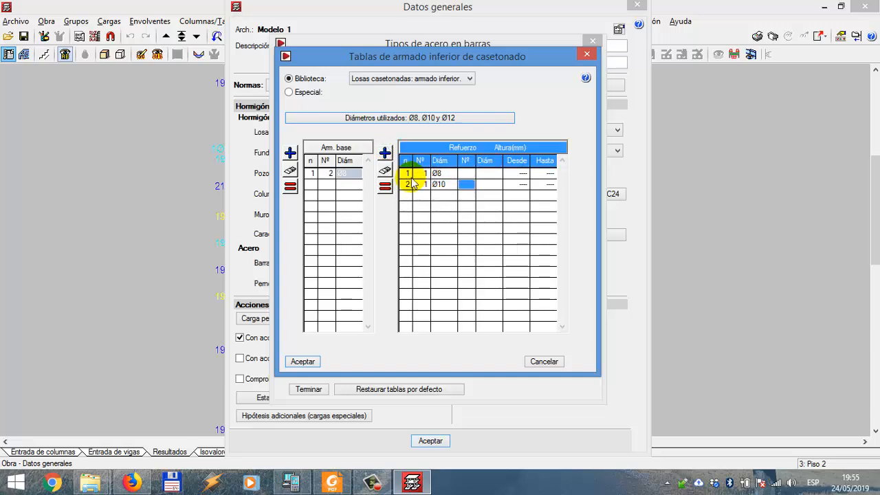
- Add a third refuerzo row of 1 Ø12 for the 2 Ø8 base reinforcement
{"action": "left_click", "coordinate": [386, 152]}
{"action": "left_click", "coordinate": [420, 196]}
{"action": "type", "text": "1"}
{"action": "left_click", "coordinate": [440, 196]}
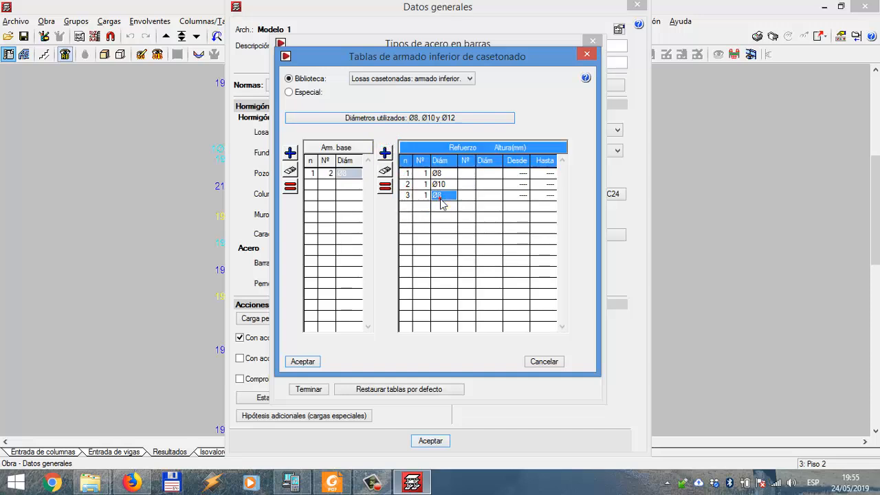
{"action": "left_click", "coordinate": [444, 198]}
{"action": "left_click", "coordinate": [444, 198]}
{"action": "left_click", "coordinate": [444, 198]}
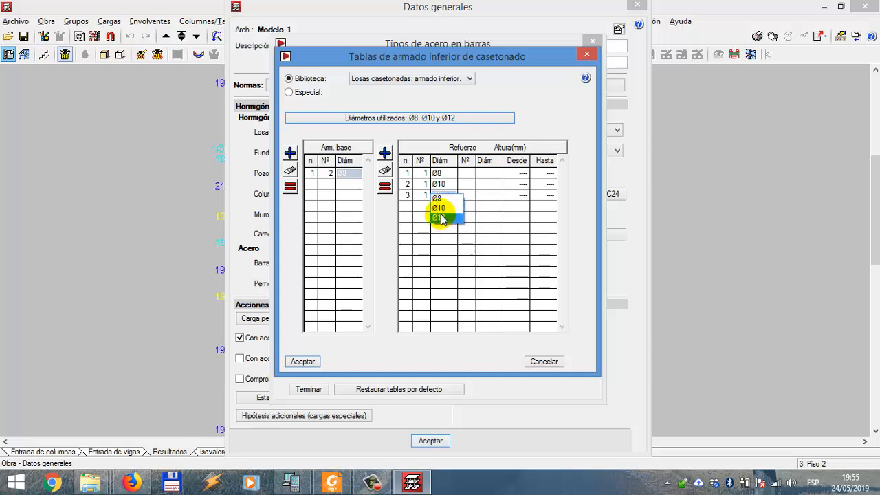
{"action": "left_click", "coordinate": [441, 214]}
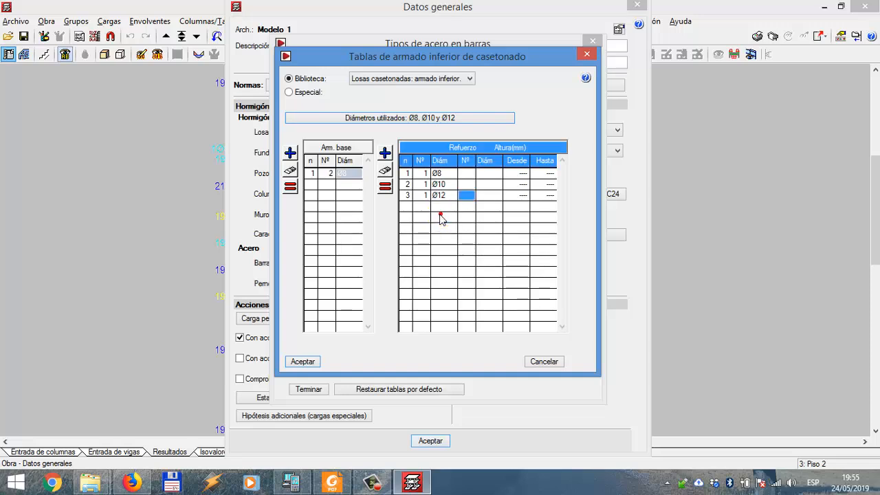
- Add a second base reinforcement row of 2 Ø10 to the bottom casetonado table
{"action": "left_click", "coordinate": [290, 152]}
{"action": "left_click", "coordinate": [329, 181]}
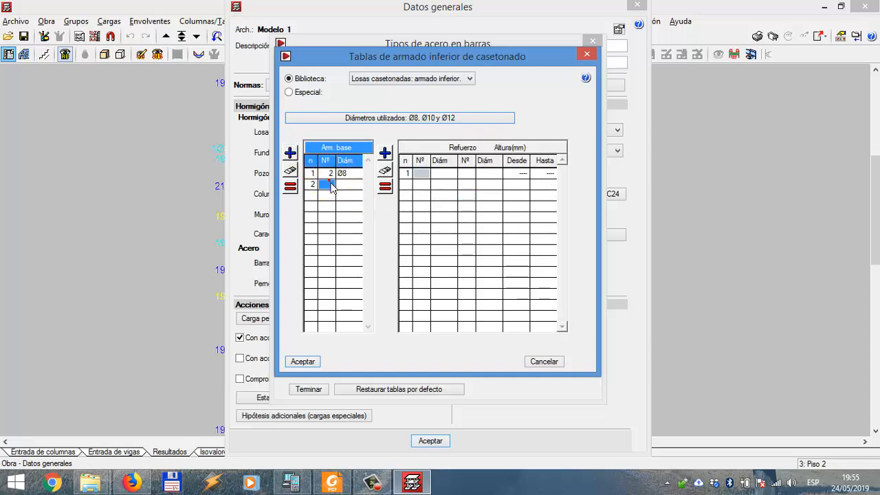
{"action": "left_click", "coordinate": [330, 181]}
{"action": "type", "text": "2"}
{"action": "left_click", "coordinate": [346, 184]}
{"action": "left_click", "coordinate": [350, 189]}
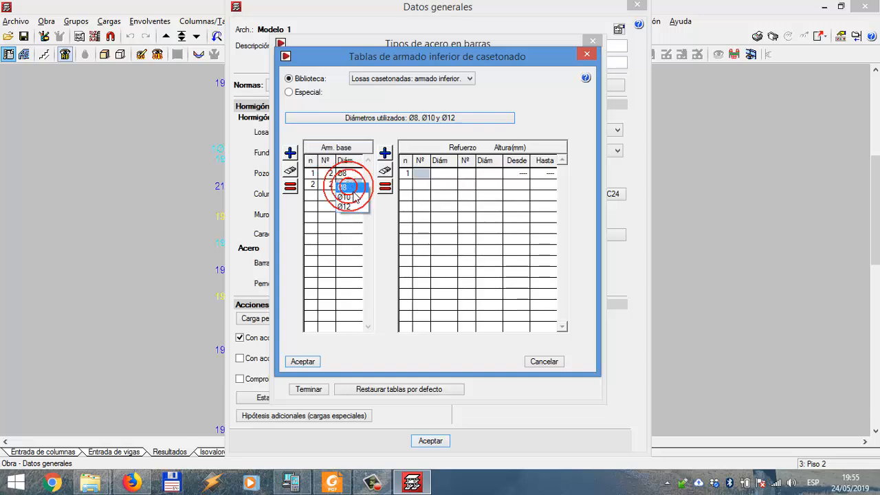
- Enter refuerzo rows of 1 Ø8 and 1 Ø10 for the 2 Ø10 base reinforcement
{"action": "left_click", "coordinate": [404, 177]}
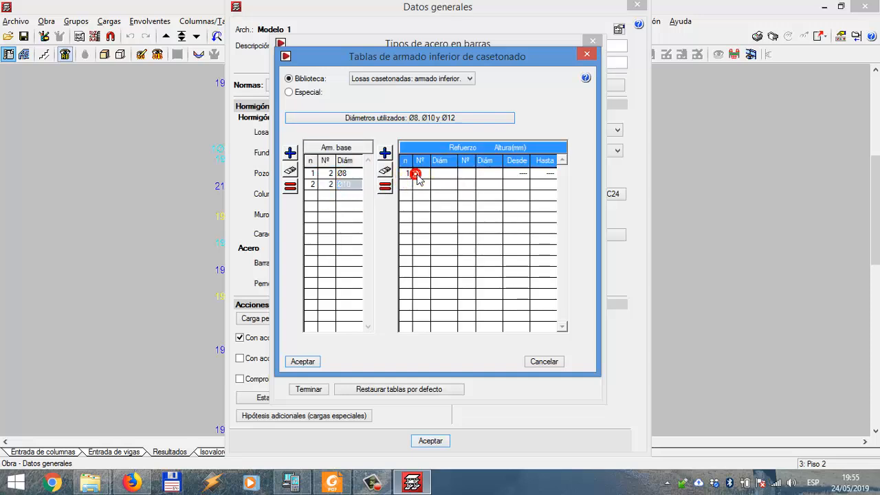
{"action": "type", "text": "1"}
{"action": "key", "text": "Return"}
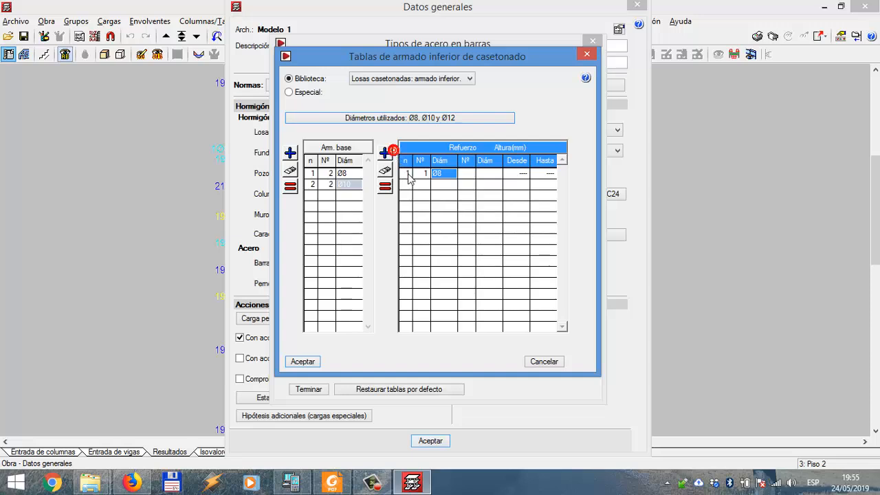
{"action": "left_click", "coordinate": [386, 154]}
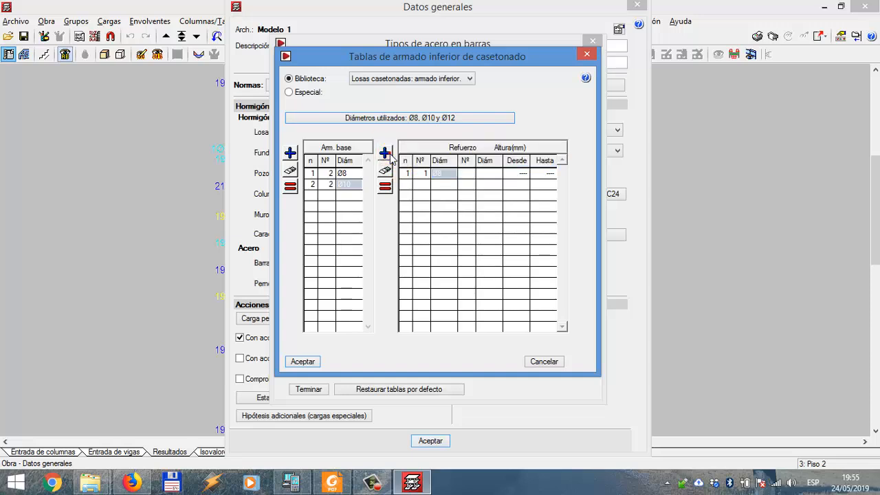
{"action": "left_click", "coordinate": [421, 186]}
{"action": "type", "text": "1"}
{"action": "left_click", "coordinate": [438, 187]}
{"action": "left_click", "coordinate": [440, 194]}
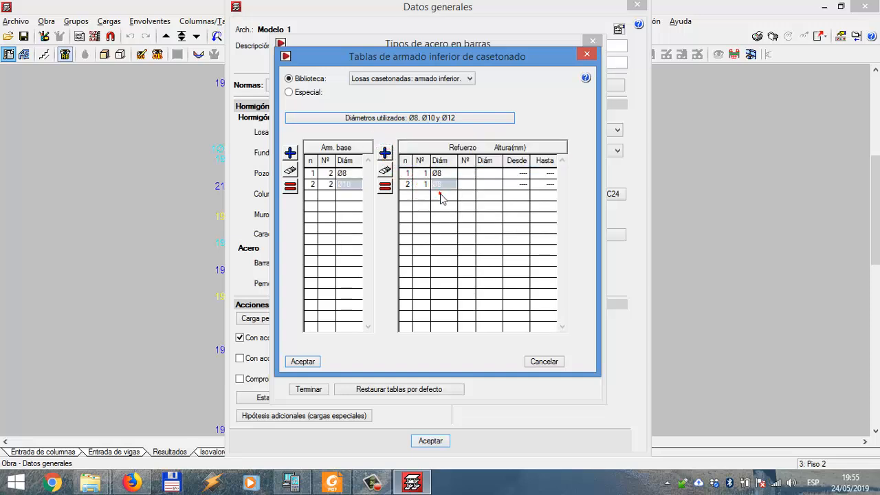
{"action": "left_click", "coordinate": [441, 192]}
- Add a third refuerzo row of 1 Ø12 for the 2 Ø10 base reinforcement
{"action": "left_click", "coordinate": [385, 152]}
{"action": "left_click", "coordinate": [422, 196]}
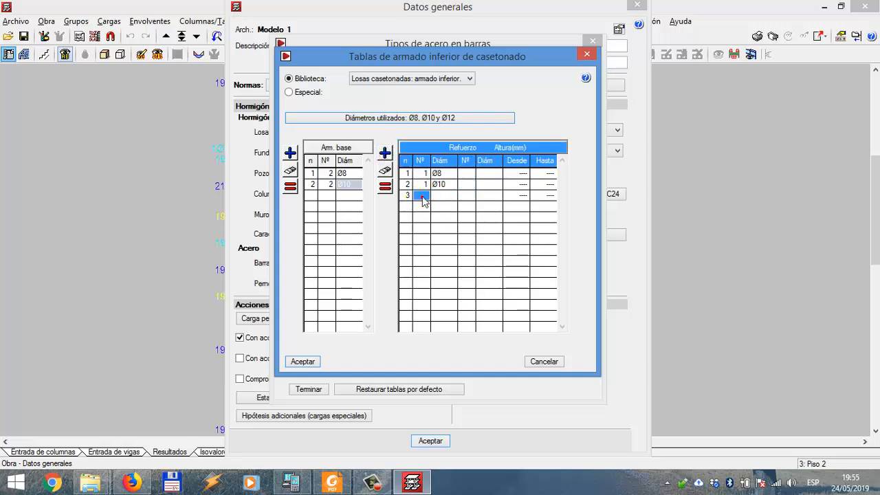
{"action": "left_click", "coordinate": [437, 195]}
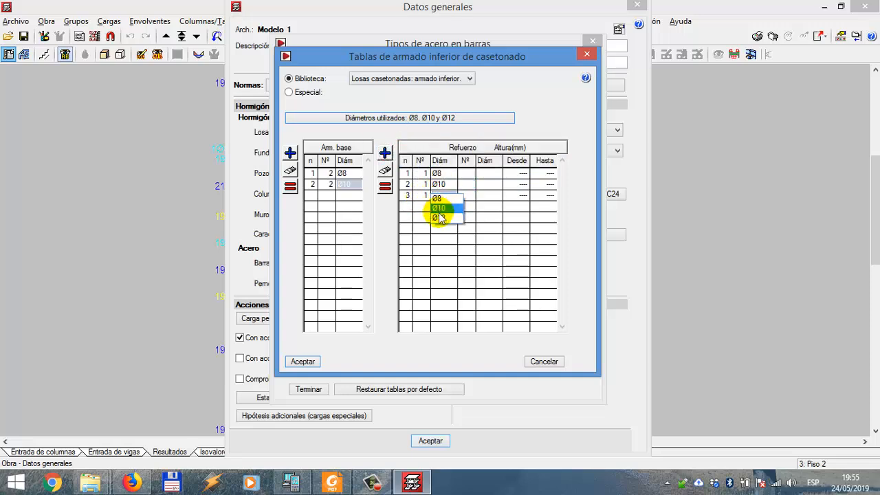
{"action": "left_click", "coordinate": [440, 216]}
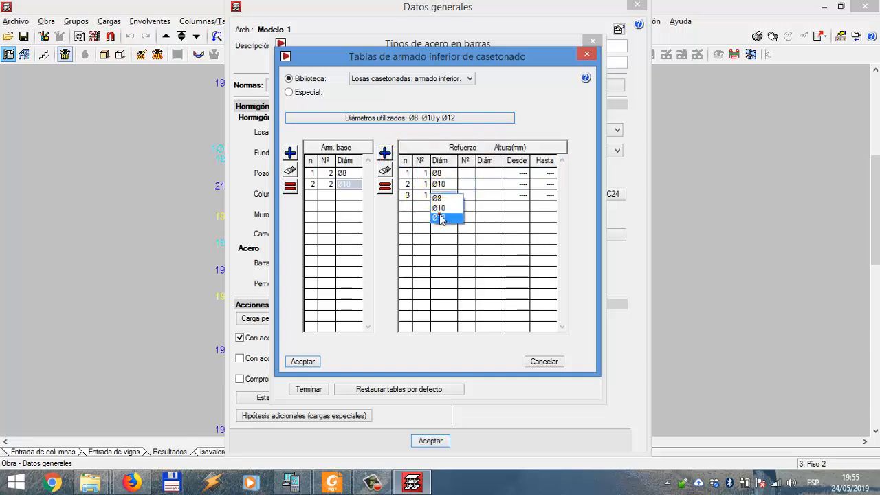
- Check the refuerzo rows of the 2 Ø8 base reinforcement and accept the casetonado bottom reinforcement table
{"action": "left_click", "coordinate": [352, 174]}
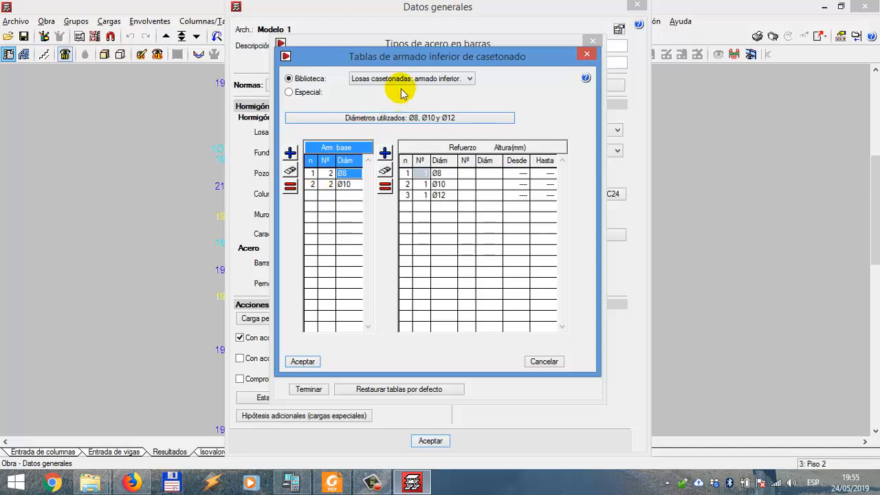
{"action": "mouse_move", "coordinate": [432, 56]}
{"action": "left_mouse_down"}
{"action": "mouse_move", "coordinate": [437, 68]}
{"action": "mouse_move", "coordinate": [426, 49]}
{"action": "left_mouse_up"}
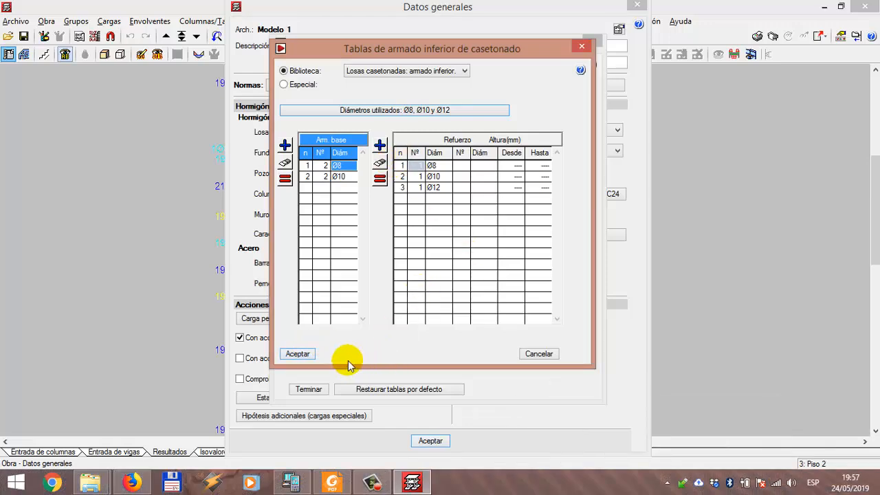
{"action": "left_click", "coordinate": [303, 354]}
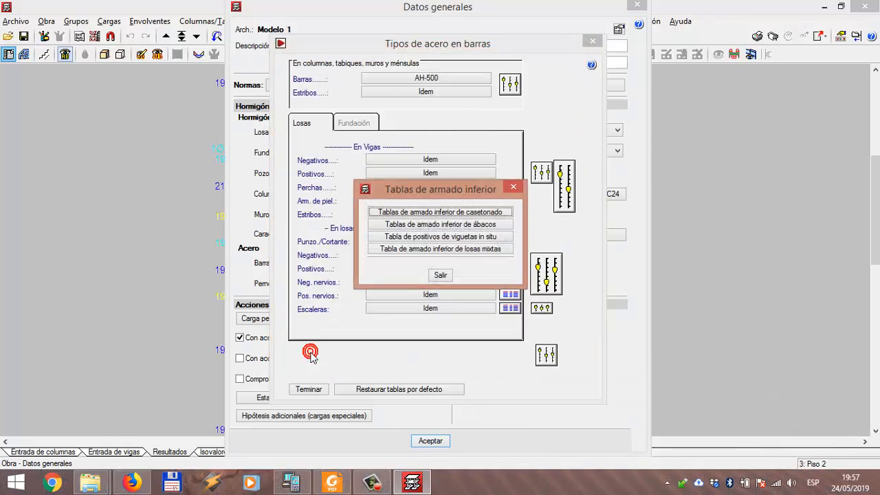
- Leave the rib bottom reinforcement tables and examine the base and refuerzo rows of the solid-slab top reinforcement table
{"action": "left_click", "coordinate": [437, 276]}
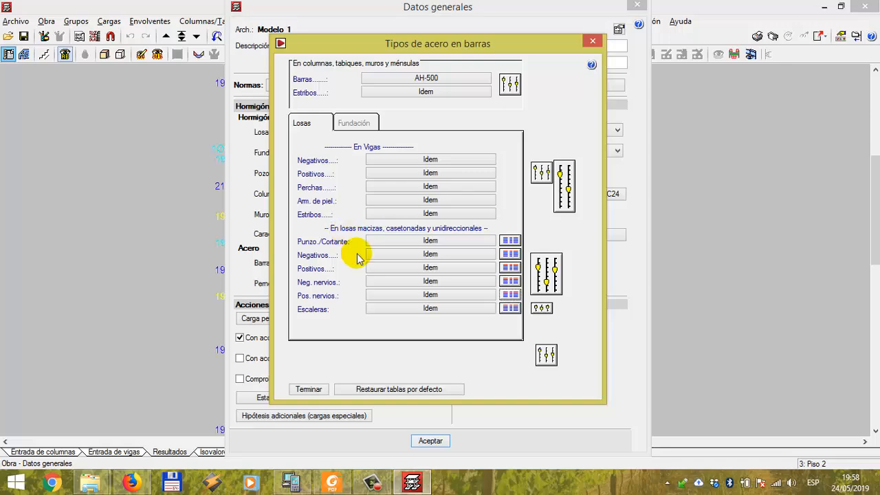
{"action": "left_click", "coordinate": [509, 254]}
{"action": "left_click", "coordinate": [345, 180]}
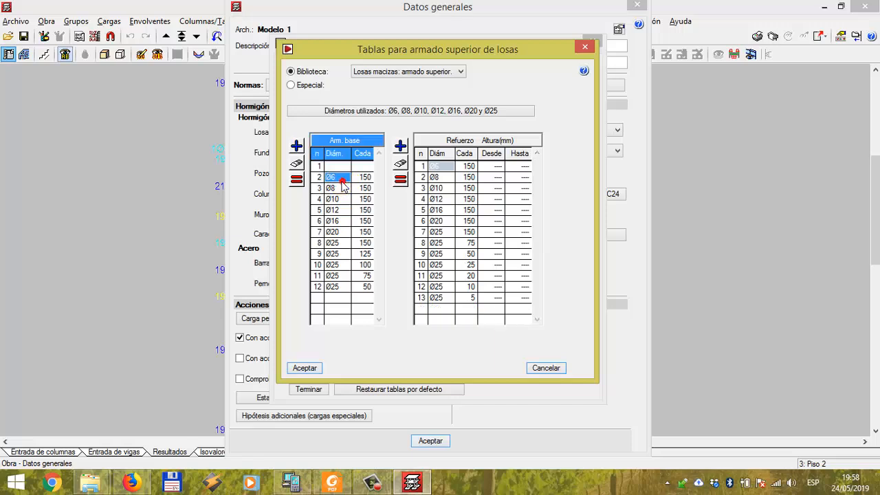
{"action": "left_click_drag", "start_coordinate": [438, 49], "coordinate": [438, 39]}
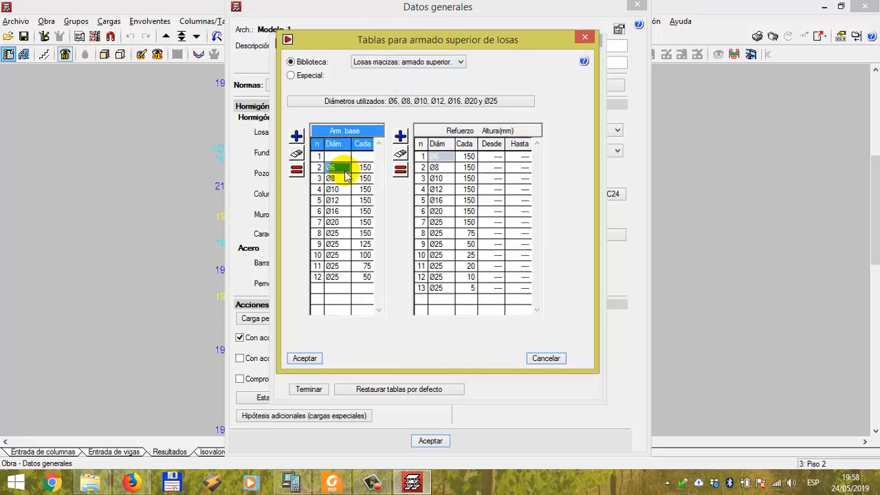
{"action": "left_click", "coordinate": [343, 187]}
{"action": "left_click", "coordinate": [335, 178]}
{"action": "left_click", "coordinate": [334, 167]}
{"action": "left_click", "coordinate": [356, 168]}
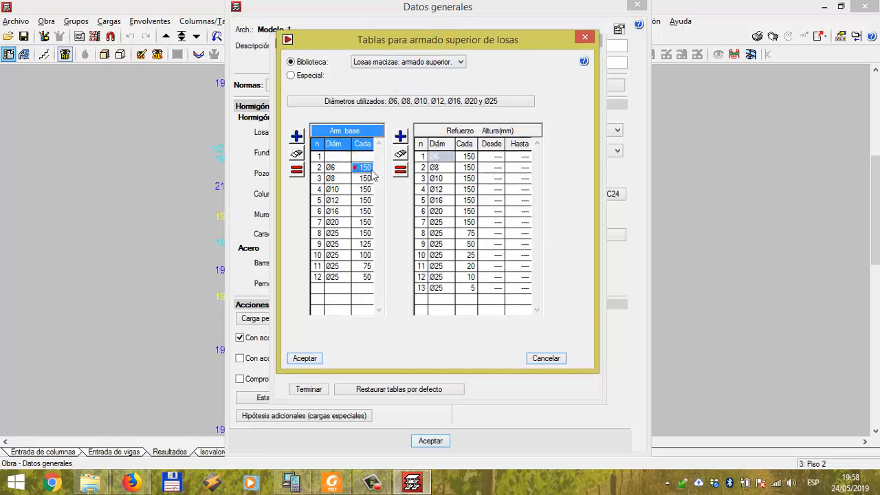
{"action": "left_click", "coordinate": [432, 168]}
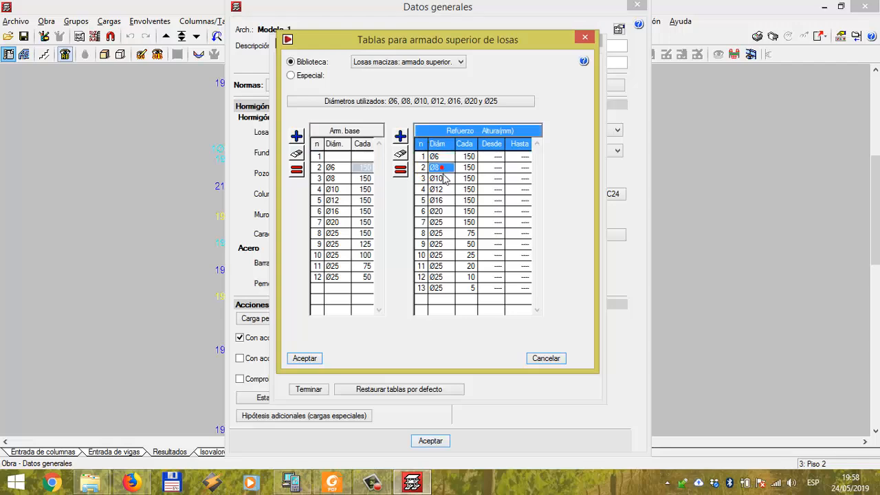
{"action": "left_click", "coordinate": [346, 169]}
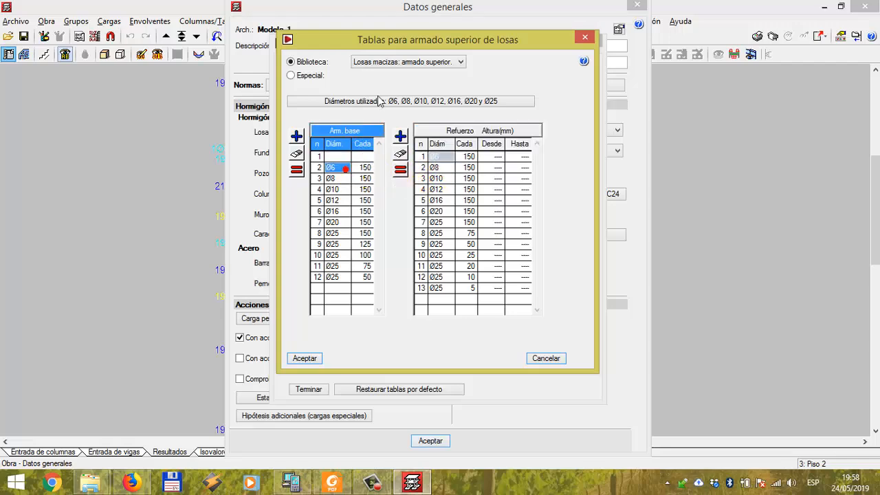
- Exclude Ø20 and Ø25 from the diameters used in the solid-slab top reinforcement table and save the table
{"action": "left_click_drag", "start_coordinate": [431, 40], "coordinate": [432, 77]}
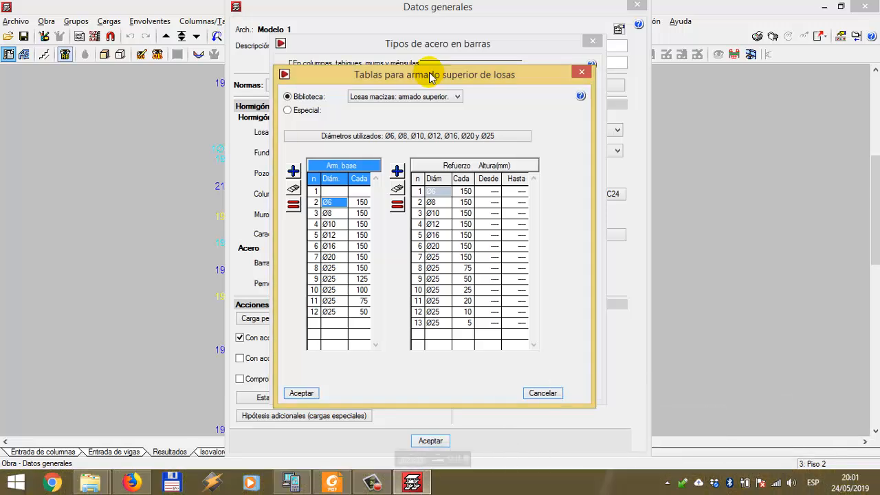
{"action": "left_click_drag", "start_coordinate": [429, 74], "coordinate": [458, 63]}
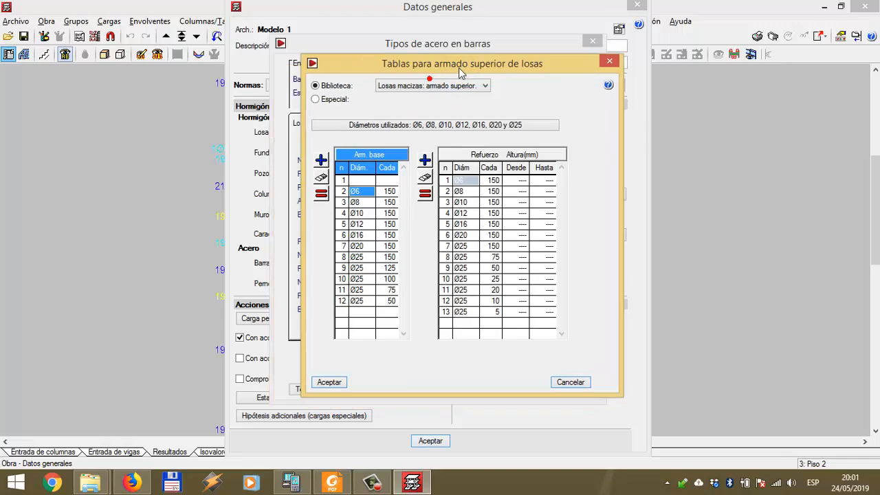
{"action": "left_click", "coordinate": [468, 123]}
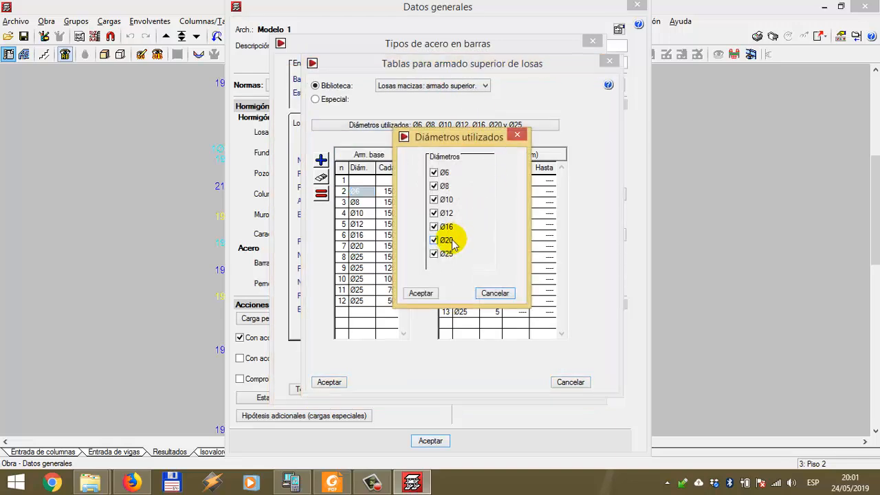
{"action": "left_click", "coordinate": [434, 240]}
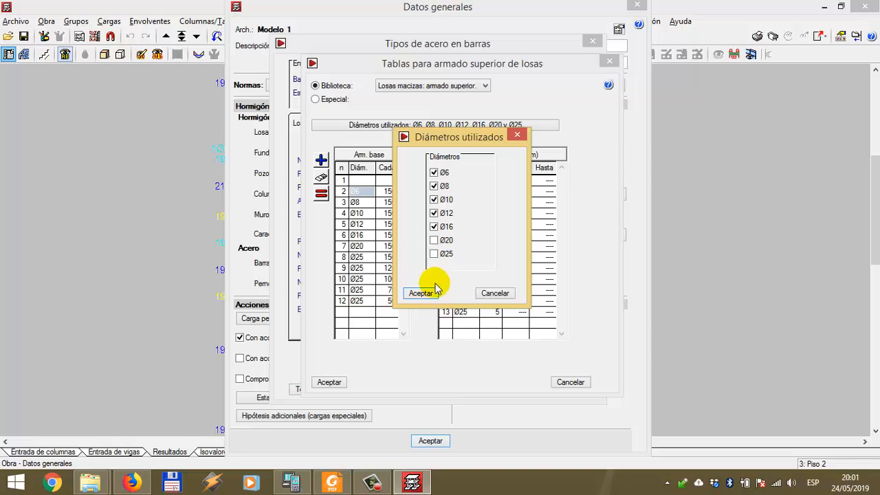
{"action": "left_click_drag", "start_coordinate": [458, 138], "coordinate": [484, 118]}
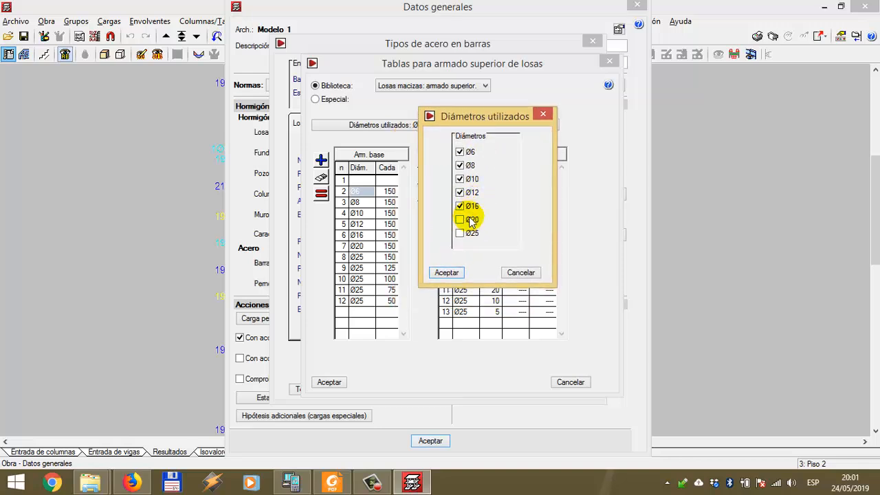
{"action": "left_click_drag", "start_coordinate": [497, 124], "coordinate": [552, 117]}
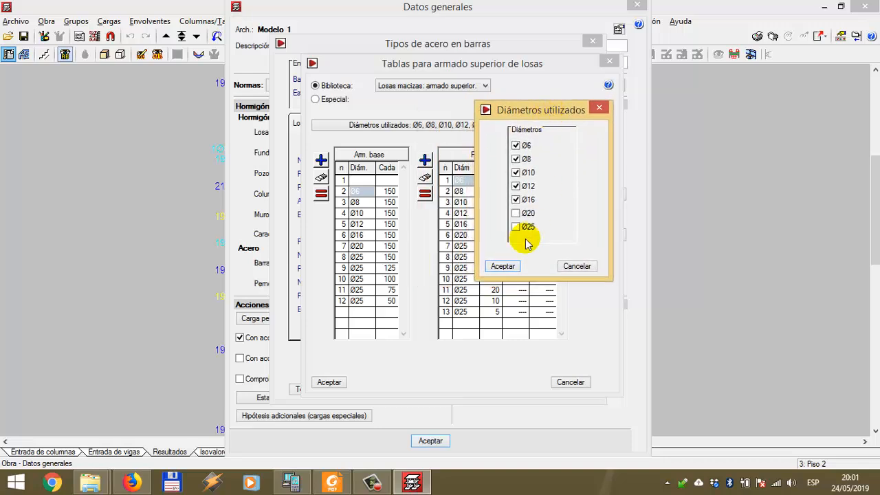
{"action": "left_click", "coordinate": [502, 266]}
{"action": "left_click", "coordinate": [322, 269]}
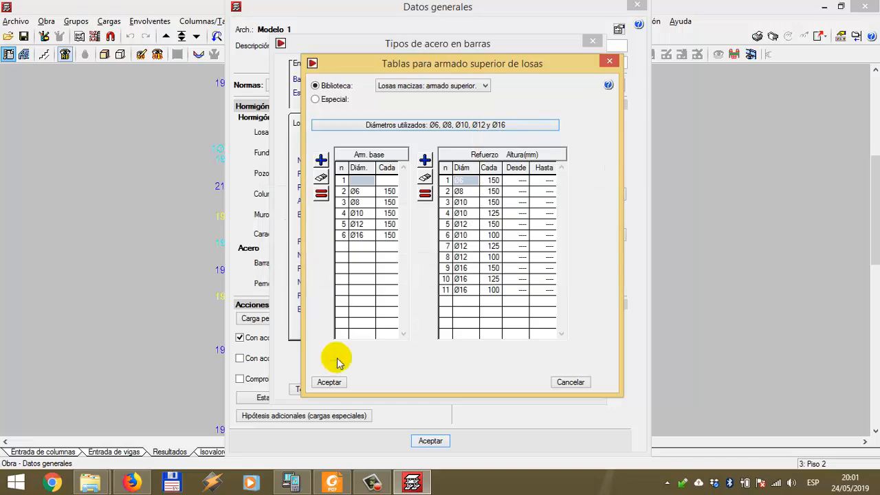
{"action": "left_click", "coordinate": [329, 382]}
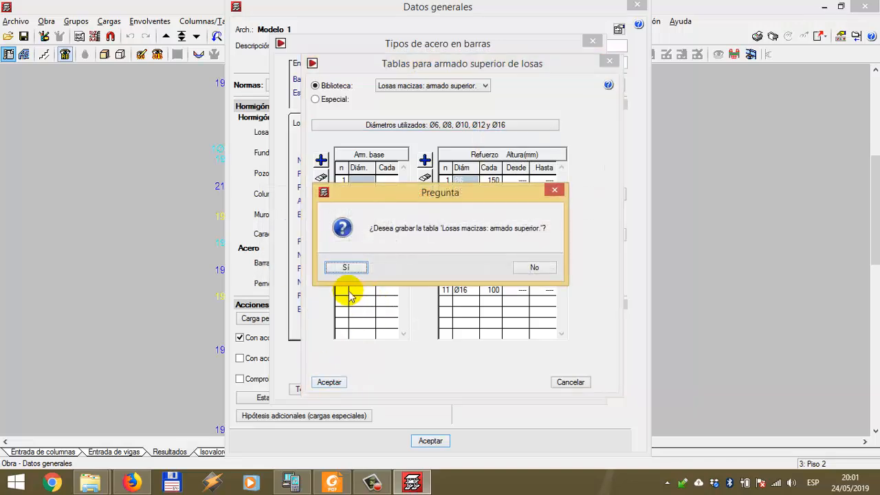
{"action": "left_click", "coordinate": [346, 268]}
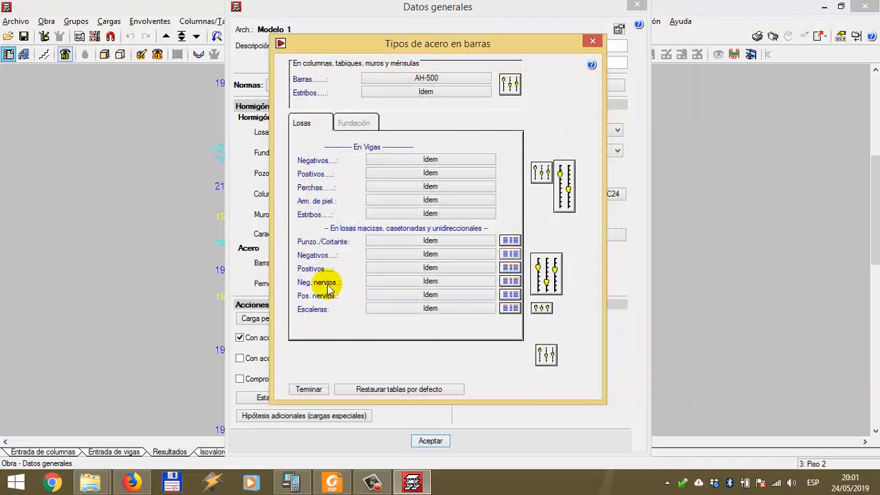
- Exclude Ø6, Ø20 and Ø25 from the solid-slab bottom reinforcement table, removing the rows that use them, and save the table
{"action": "left_click", "coordinate": [510, 268]}
{"action": "left_click", "coordinate": [467, 112]}
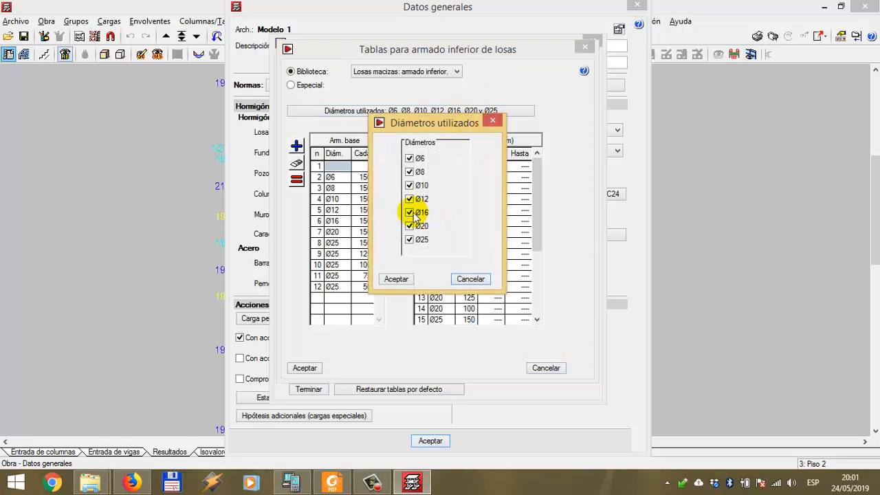
{"action": "left_click", "coordinate": [411, 158]}
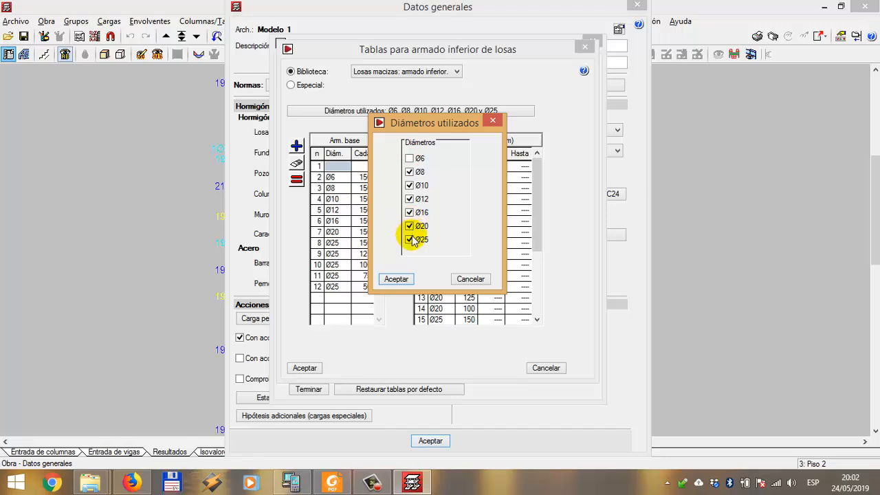
{"action": "left_click", "coordinate": [396, 279]}
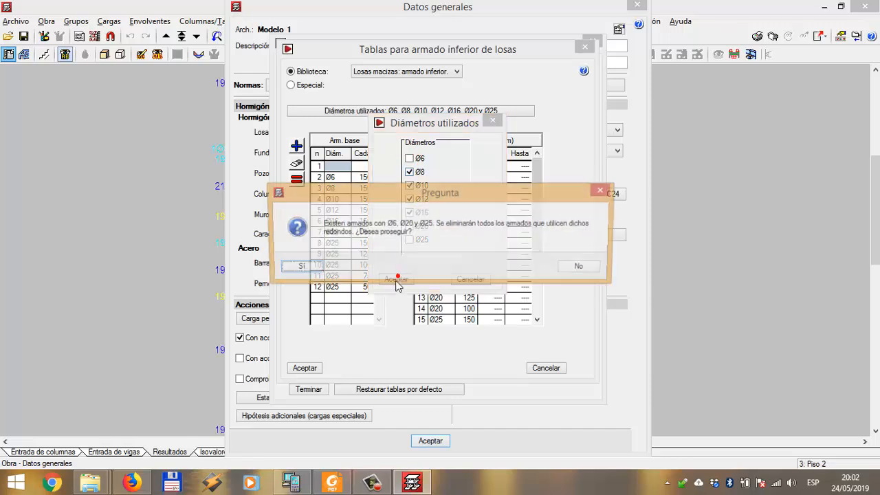
{"action": "left_click", "coordinate": [304, 267]}
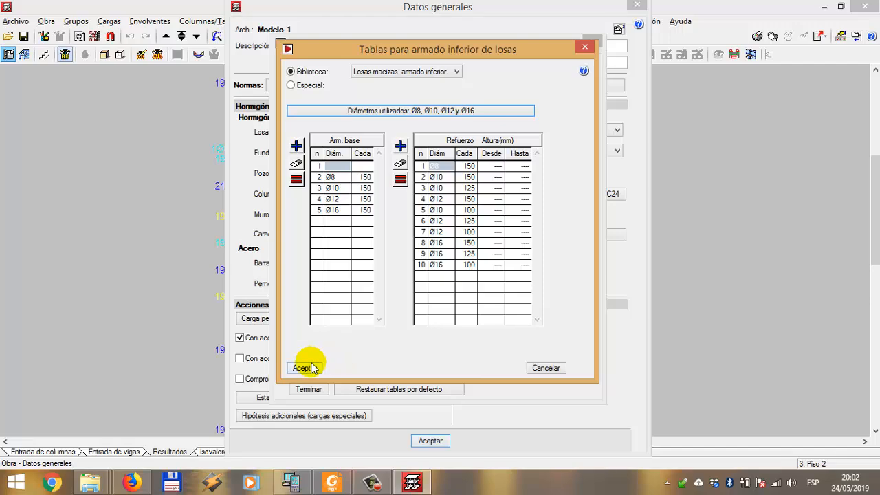
{"action": "left_click", "coordinate": [305, 368]}
{"action": "left_click", "coordinate": [357, 270]}
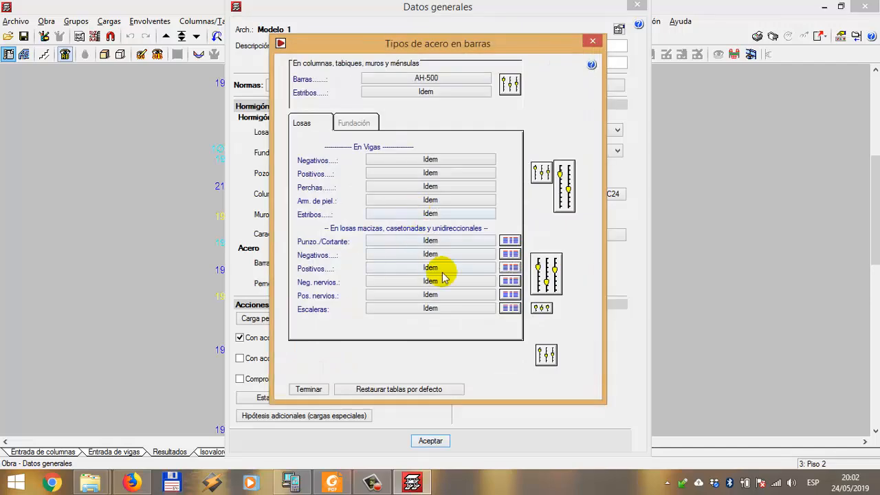
- Disable Ø25 as a longitudinal bar diameter in the column reinforcement tables
{"action": "left_click_drag", "start_coordinate": [481, 49], "coordinate": [478, 37]}
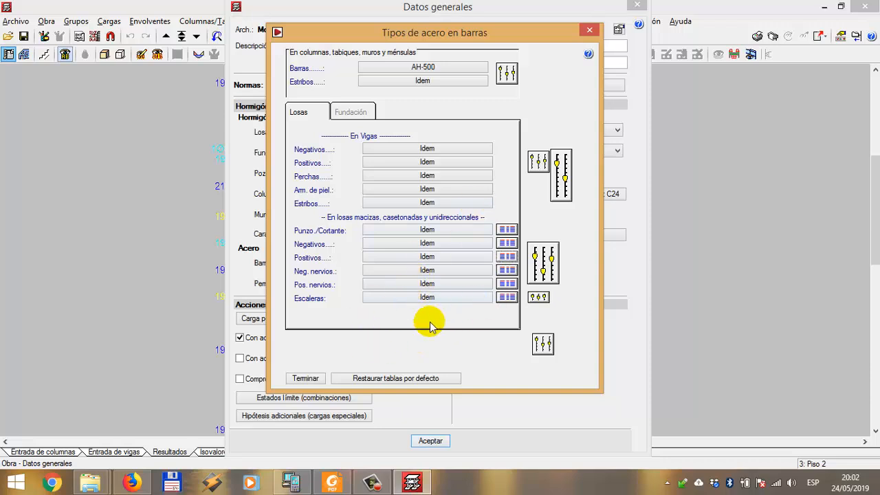
{"action": "left_click_drag", "start_coordinate": [454, 35], "coordinate": [476, 41]}
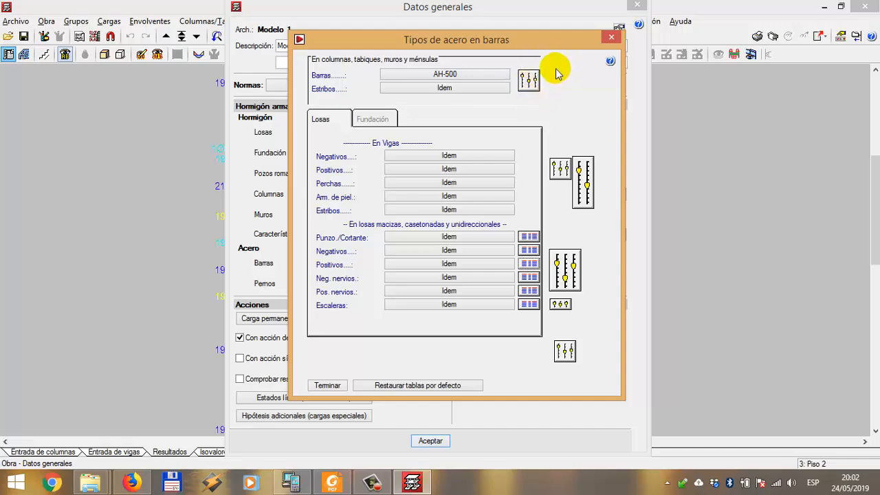
{"action": "left_click", "coordinate": [529, 82]}
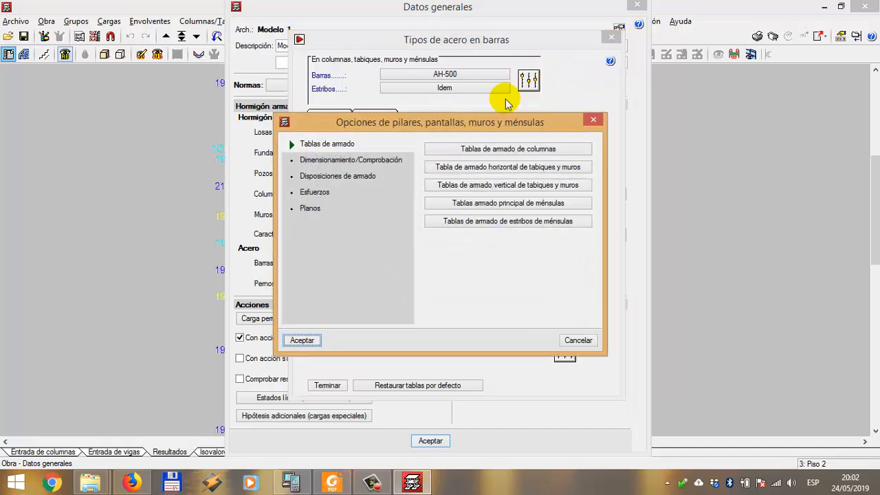
{"action": "left_click_drag", "start_coordinate": [472, 117], "coordinate": [465, 89]}
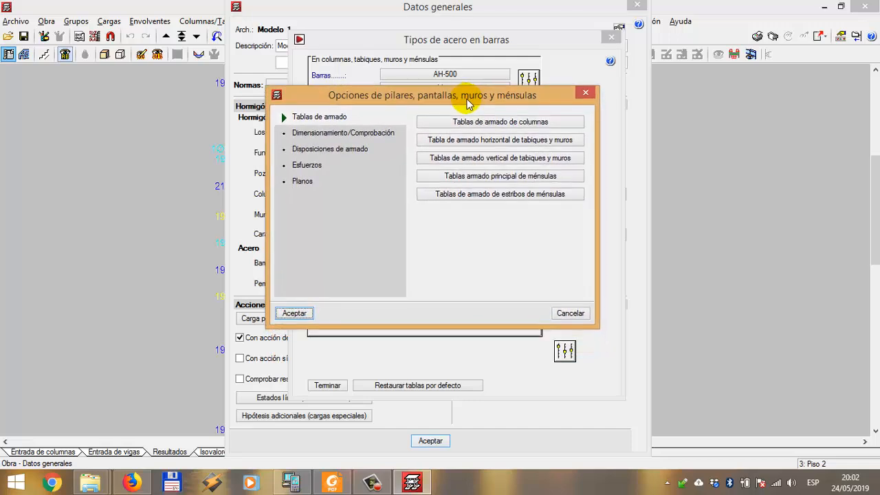
{"action": "left_click", "coordinate": [502, 124]}
{"action": "left_click_drag", "start_coordinate": [512, 15], "coordinate": [517, 29]}
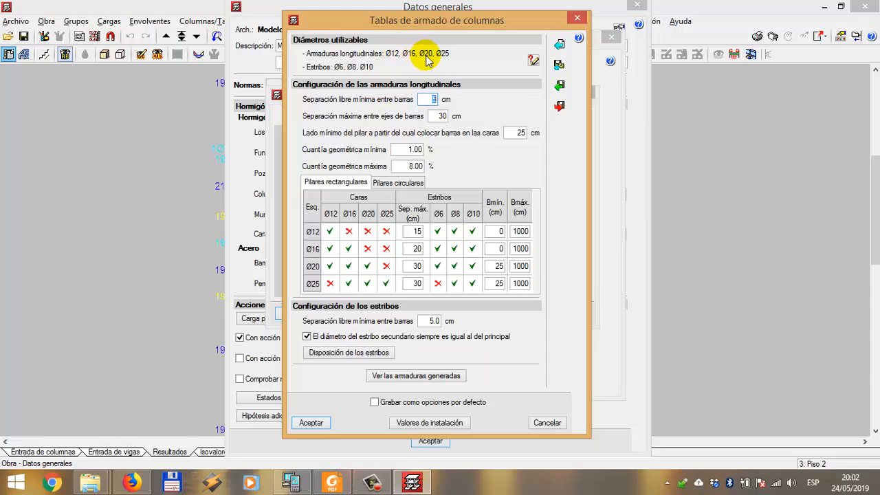
{"action": "left_click", "coordinate": [534, 62]}
{"action": "left_click_drag", "start_coordinate": [450, 138], "coordinate": [477, 117]}
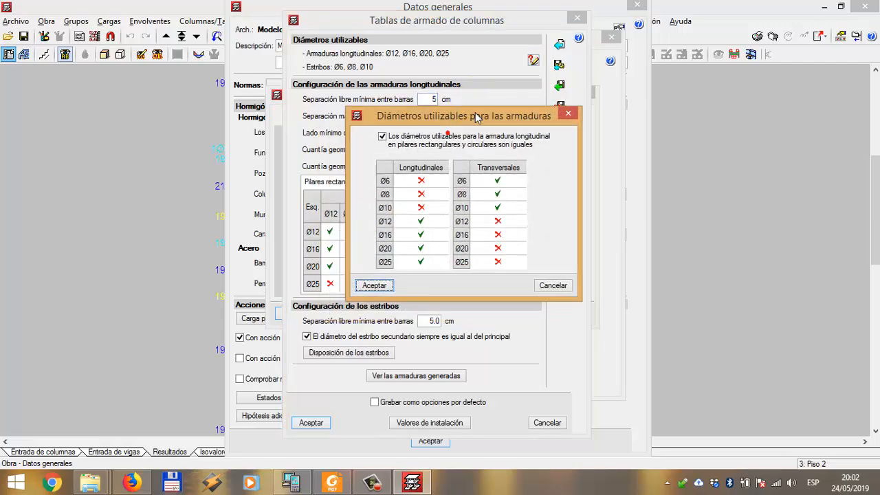
{"action": "left_click", "coordinate": [392, 285]}
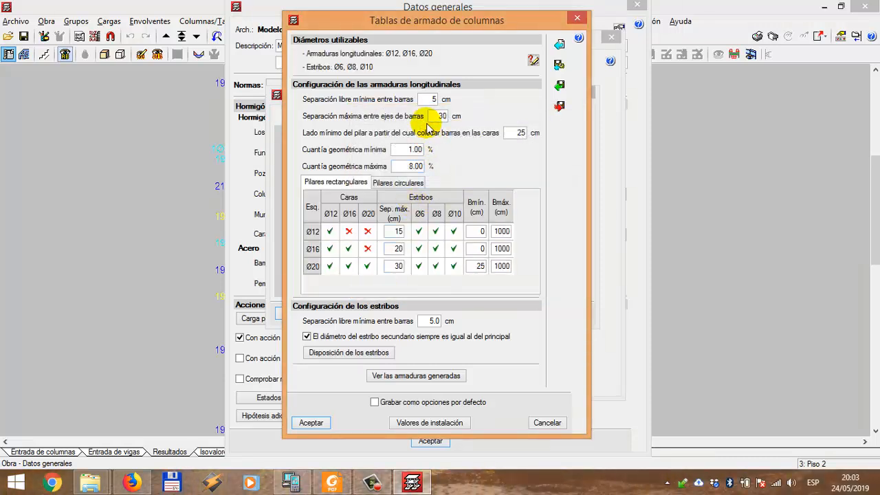
- Disable Ø10 as a transverse bar diameter in the column reinforcement tables, keeping Ø6 and Ø8 stirrups
{"action": "left_click_drag", "start_coordinate": [453, 26], "coordinate": [461, 38]}
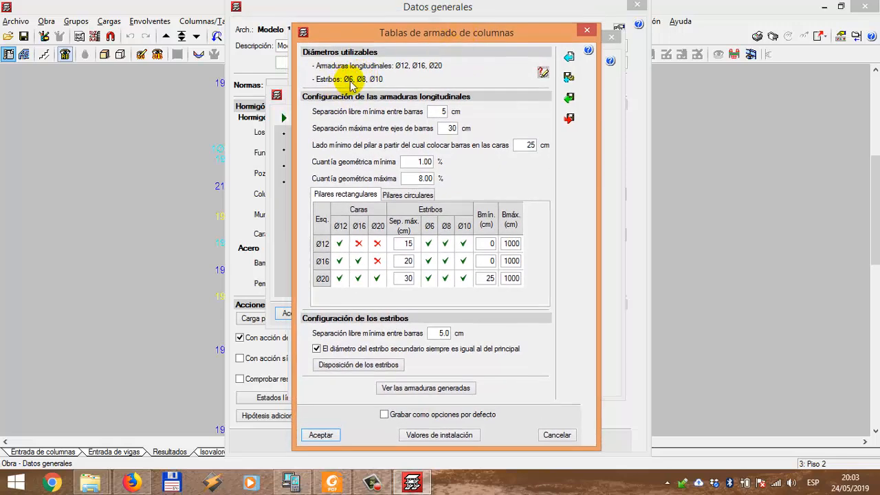
{"action": "left_click", "coordinate": [542, 72]}
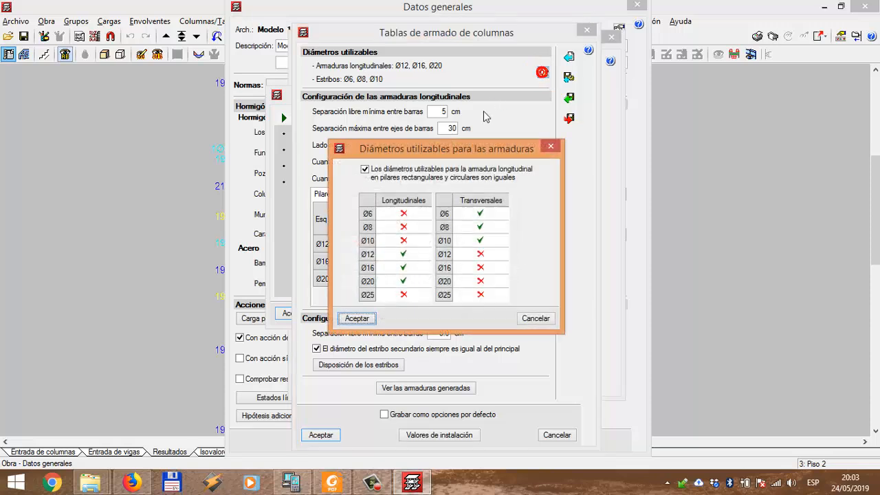
{"action": "left_click", "coordinate": [483, 243]}
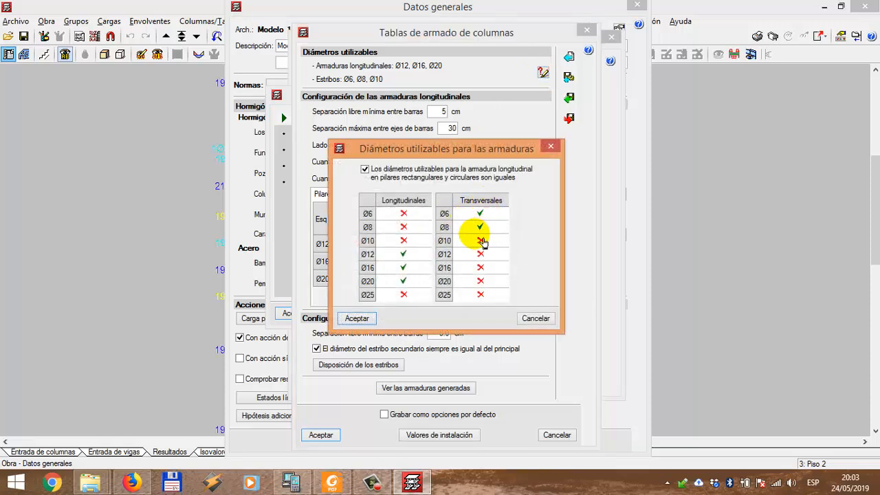
{"action": "left_click", "coordinate": [356, 319]}
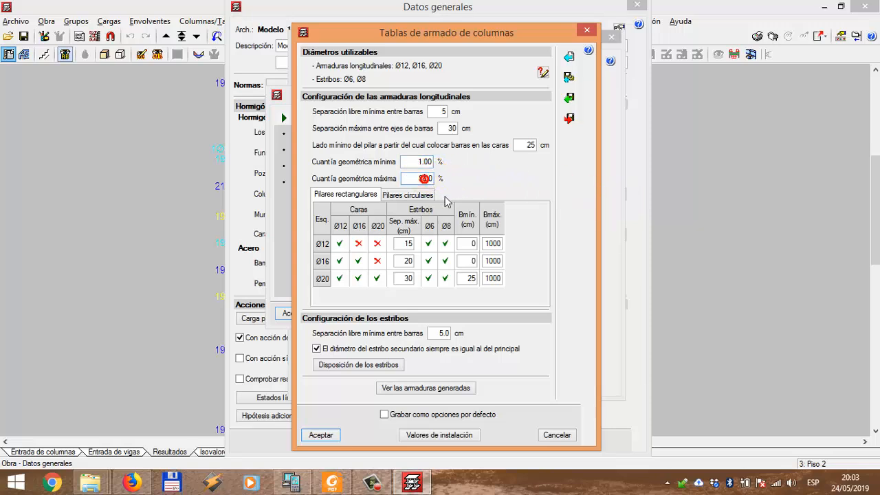
- Check the minimum and maximum geometric ratios set for the columns' longitudinal reinforcement
{"action": "left_click", "coordinate": [413, 162]}
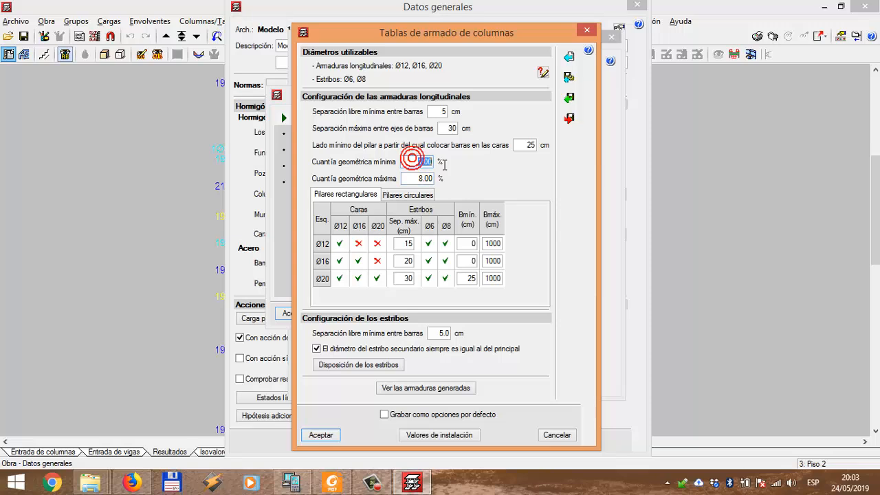
{"action": "left_click", "coordinate": [410, 178]}
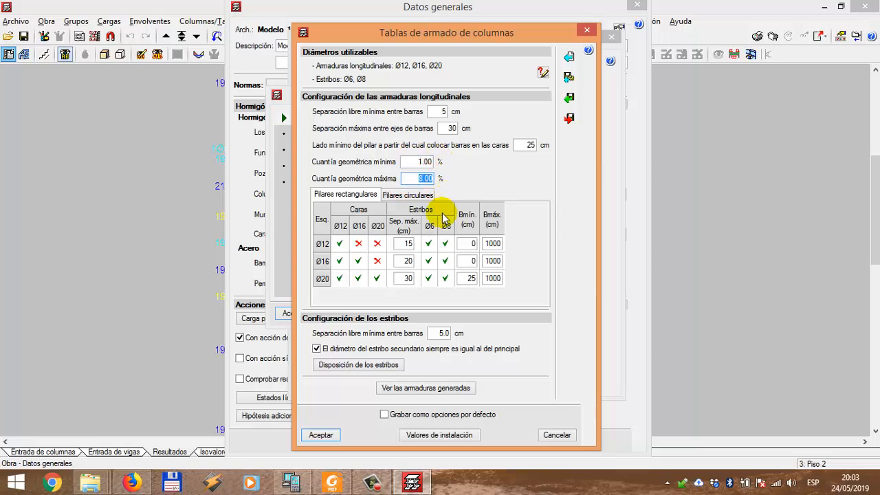
{"action": "left_click", "coordinate": [425, 163]}
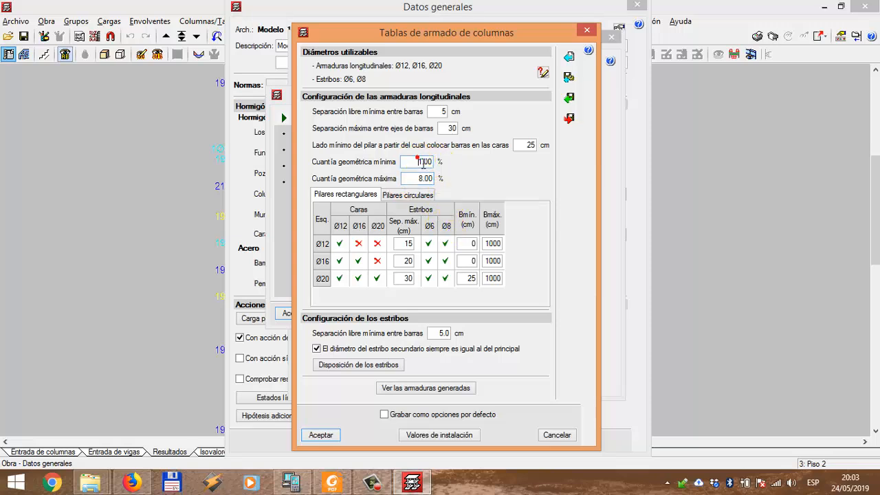
{"action": "left_click_drag", "start_coordinate": [445, 35], "coordinate": [438, 36]}
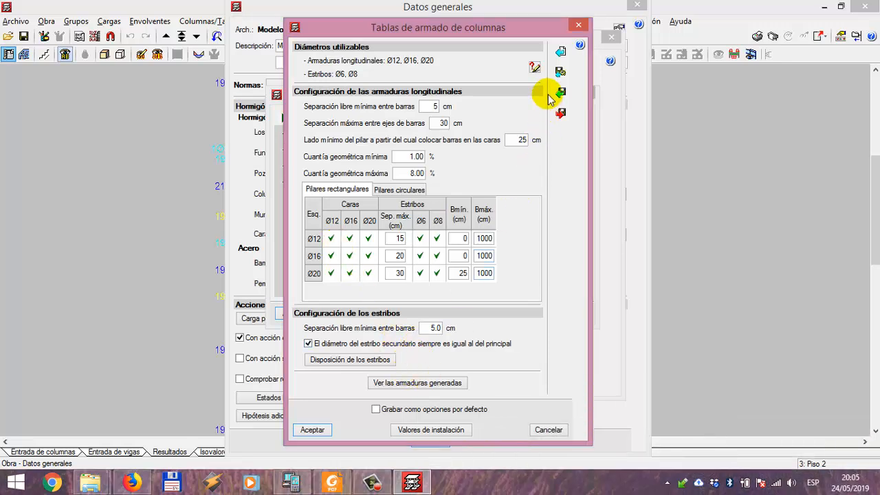
- Review the generated longitudinal reinforcements for a 30 × 30 cm rectangular column, comparing the layouts from first to last
{"action": "left_click", "coordinate": [417, 383]}
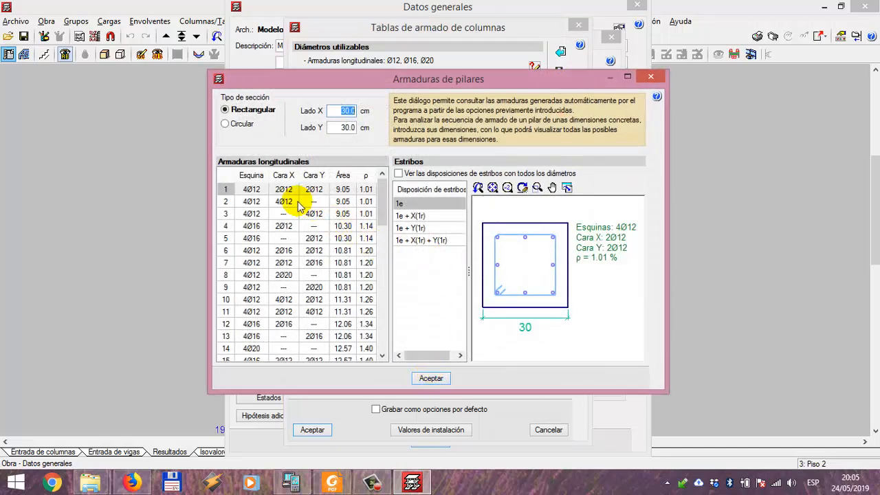
{"action": "left_click", "coordinate": [263, 201]}
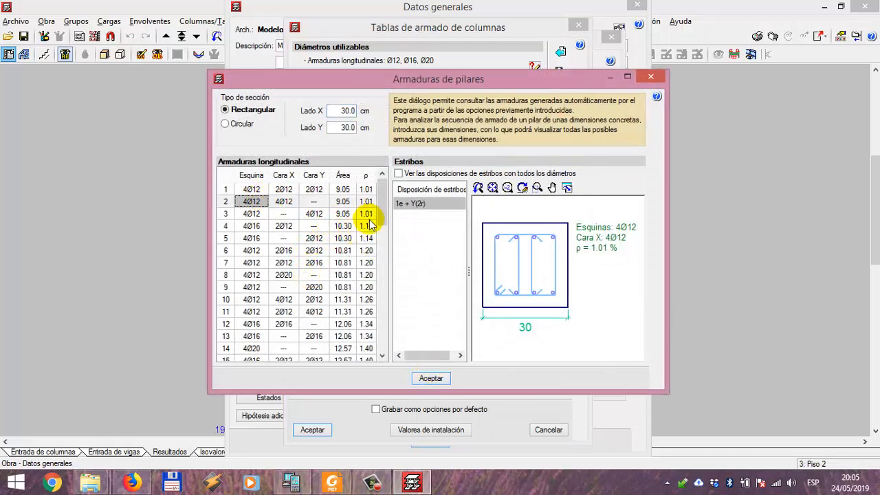
{"action": "left_click_drag", "start_coordinate": [379, 206], "coordinate": [383, 348]}
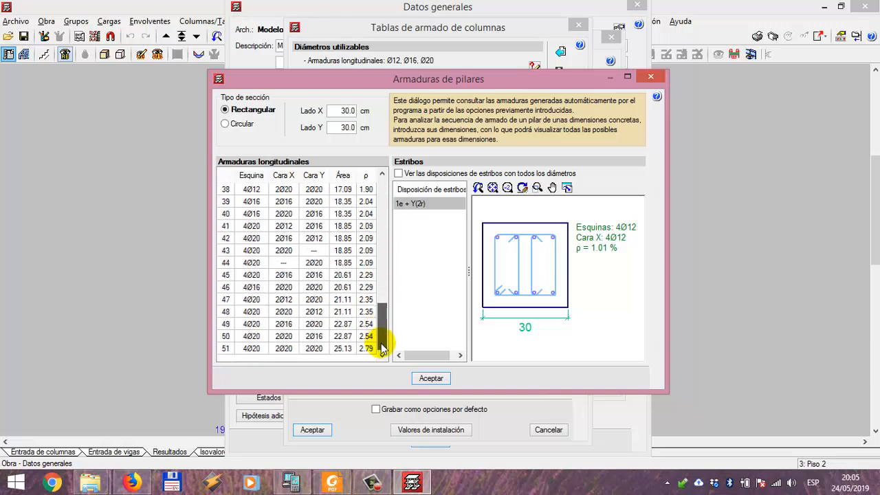
{"action": "left_click", "coordinate": [229, 350]}
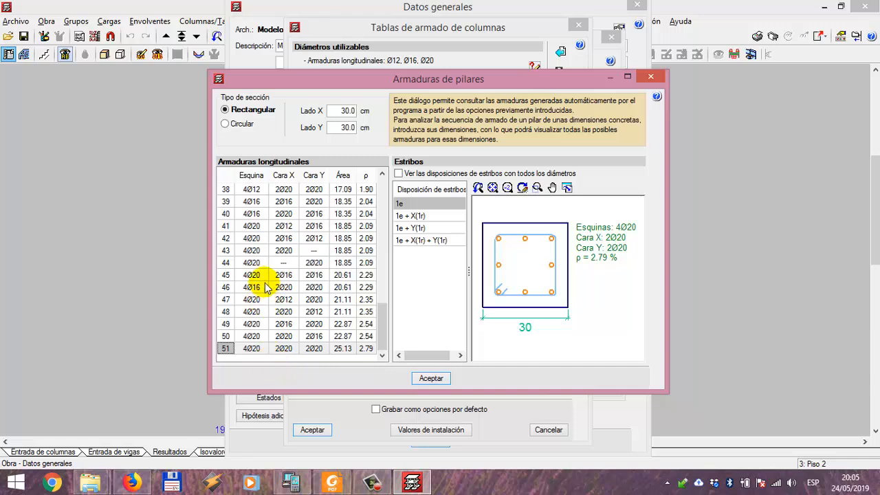
{"action": "scroll", "coordinate": [225, 220], "scroll_direction": "up", "scroll_amount": 12}
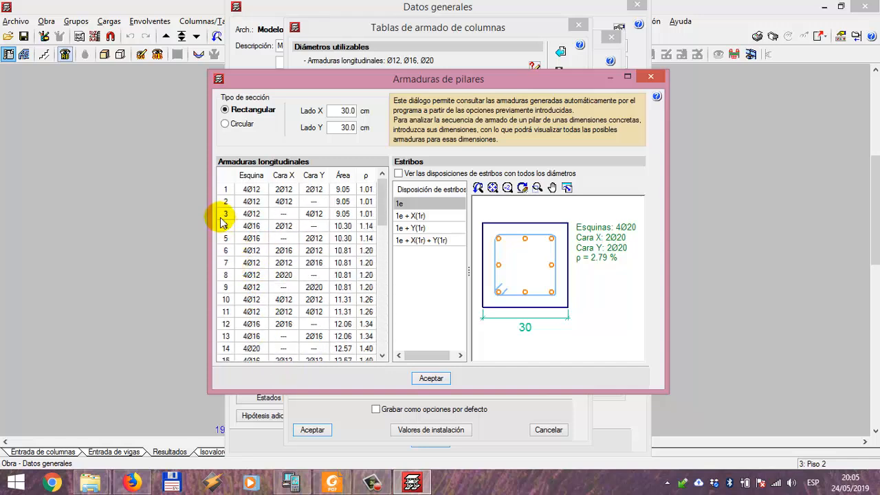
{"action": "left_click", "coordinate": [431, 378]}
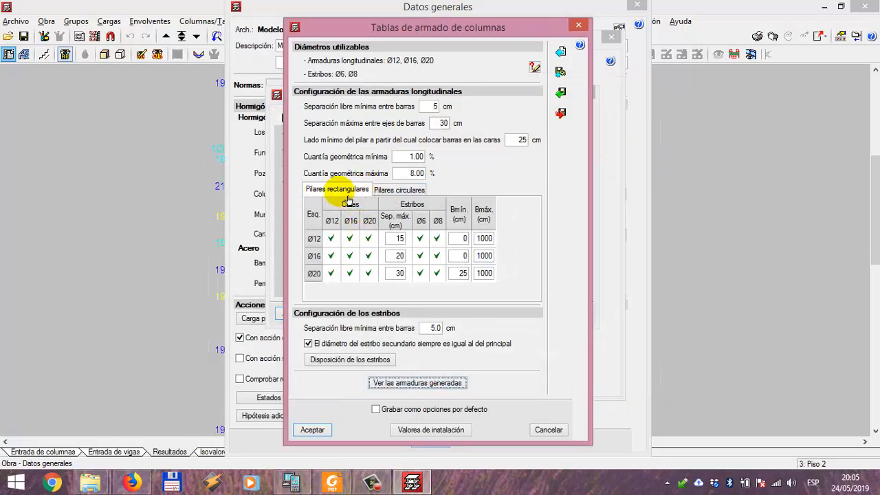
- Check the circular-column reinforcement table and accept the column reinforcement tables and options
{"action": "left_click", "coordinate": [393, 191]}
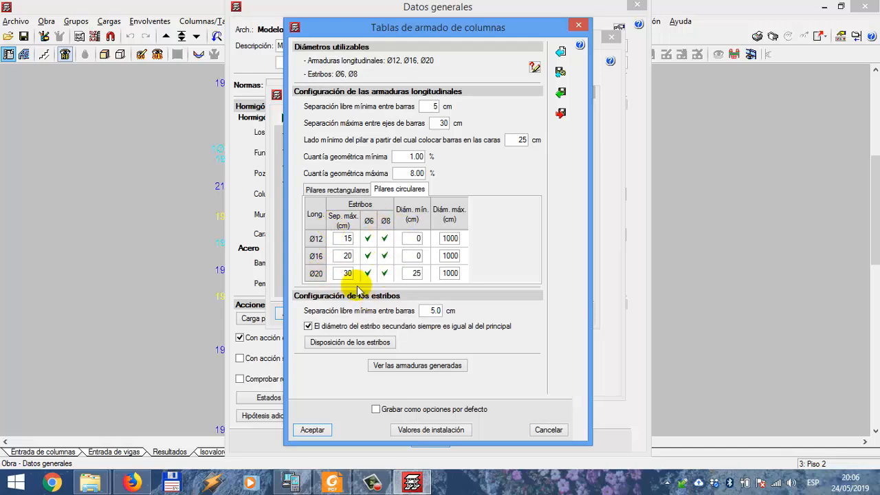
{"action": "left_click_drag", "start_coordinate": [450, 34], "coordinate": [507, 23]}
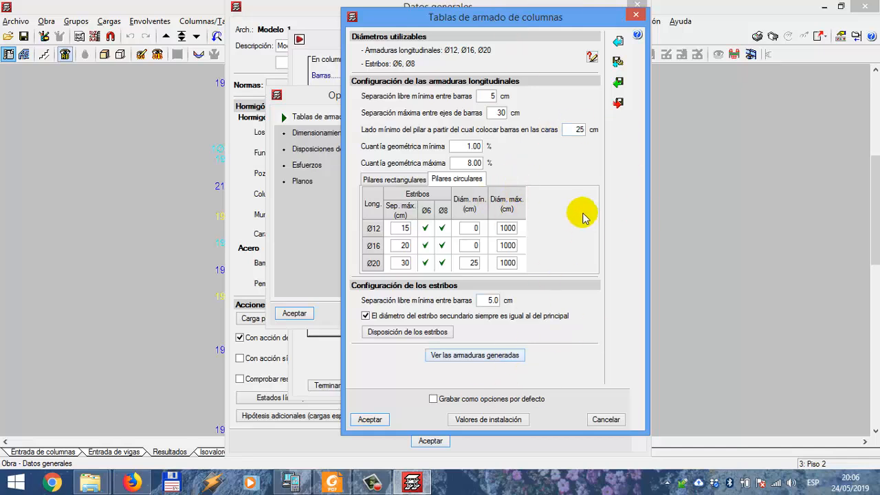
{"action": "left_click", "coordinate": [370, 419]}
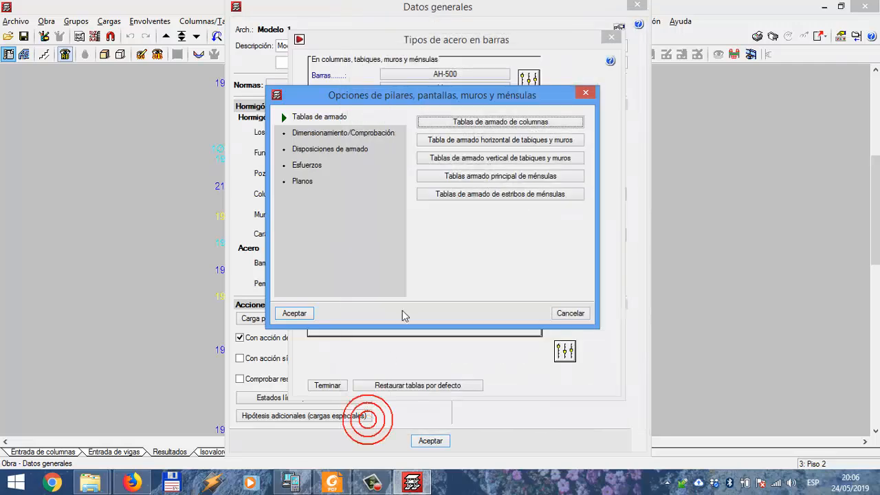
{"action": "left_click", "coordinate": [301, 315]}
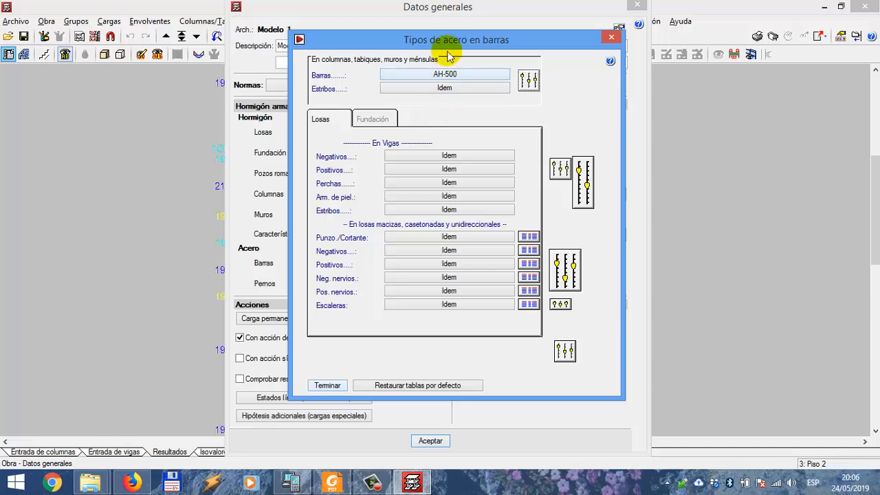
- Finish the bar steel types and accept the project's general data, acknowledging the P-delta information notice
{"action": "left_click_drag", "start_coordinate": [446, 40], "coordinate": [447, 13]}
{"action": "left_click", "coordinate": [328, 361]}
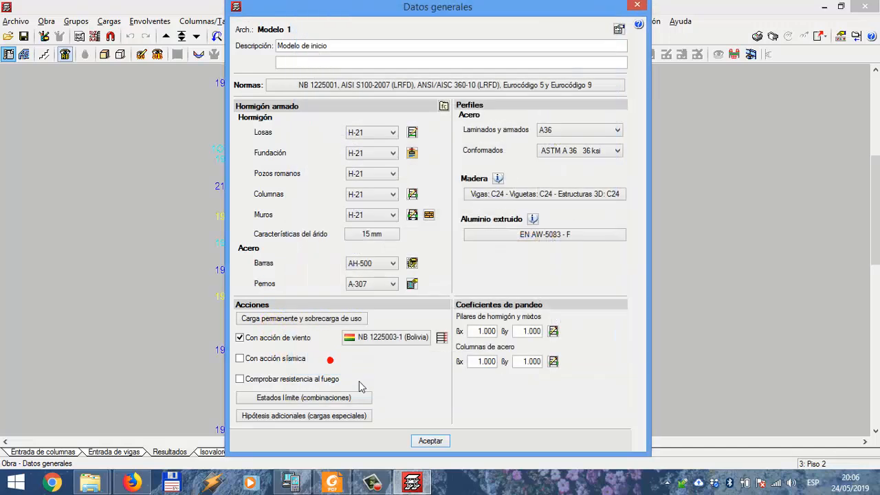
{"action": "left_click", "coordinate": [429, 441]}
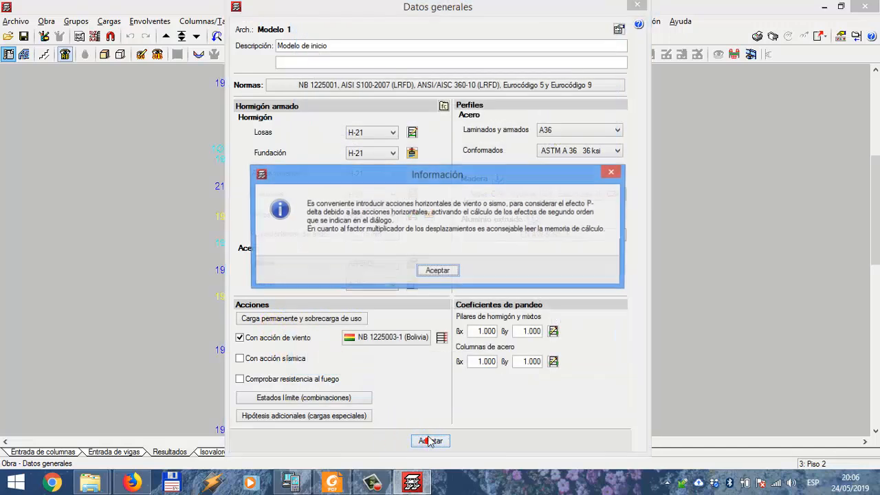
{"action": "left_click", "coordinate": [438, 270]}
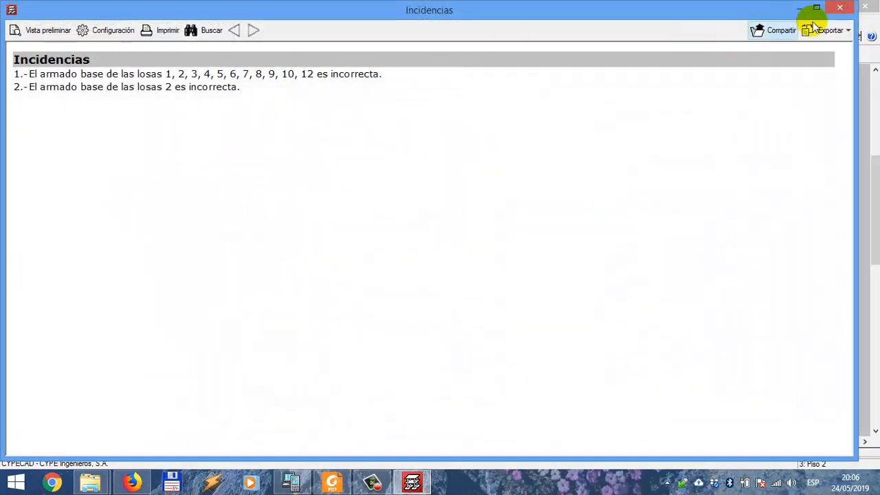
- Read the incident report to identify which slabs have an incorrect base reinforcement, and close it
{"action": "left_click_drag", "start_coordinate": [500, 15], "coordinate": [526, 81]}
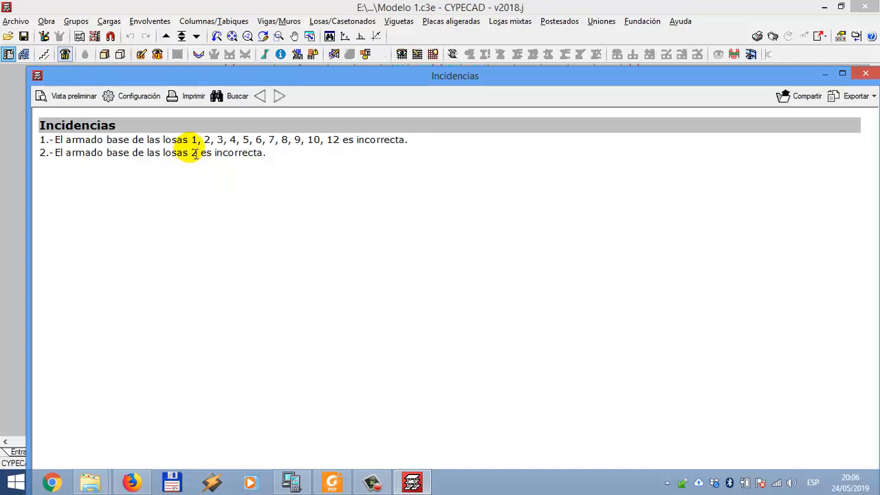
{"action": "left_click_drag", "start_coordinate": [193, 141], "coordinate": [407, 149]}
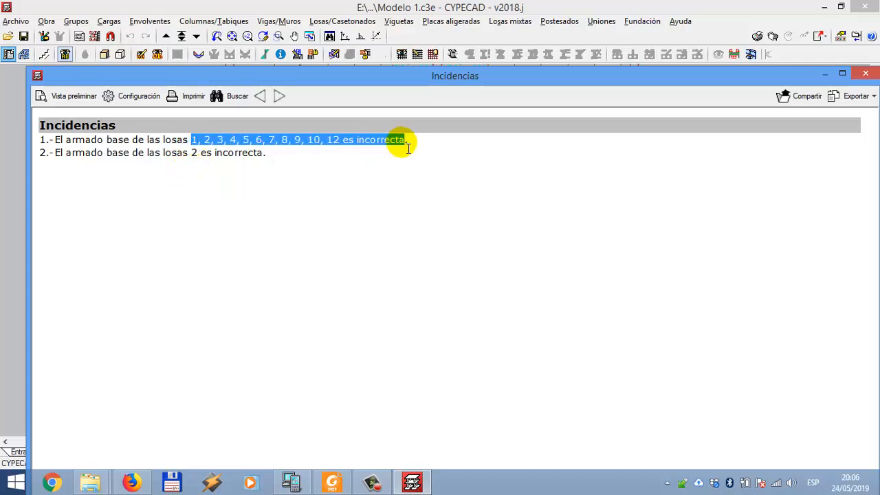
{"action": "left_click", "coordinate": [351, 175]}
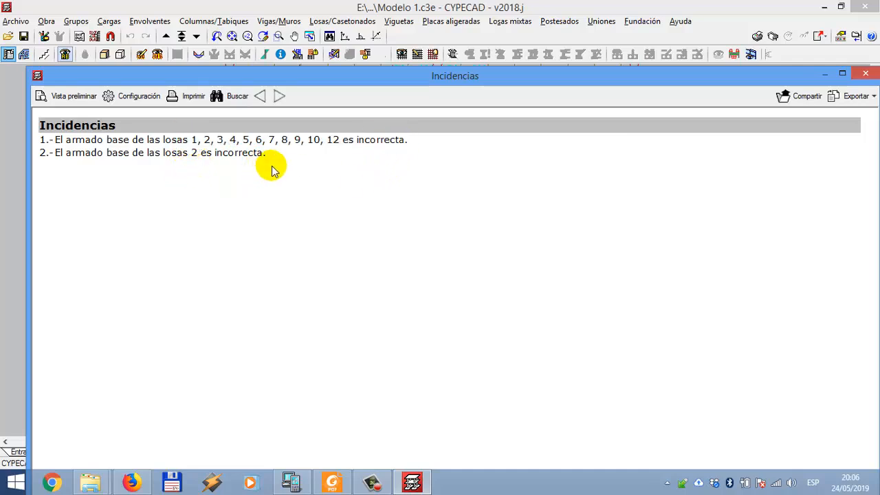
{"action": "left_click_drag", "start_coordinate": [193, 141], "coordinate": [439, 145]}
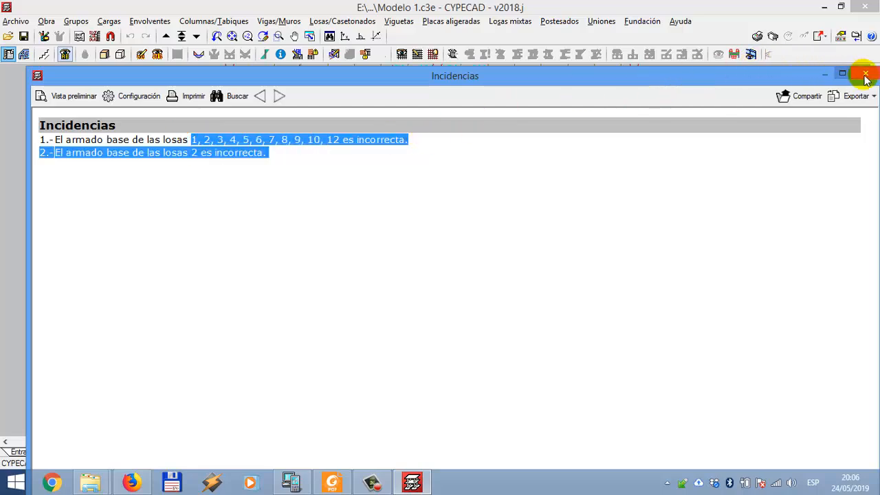
{"action": "left_click", "coordinate": [865, 74]}
- Display the Piso 1 floor plan in the beam-entry view, with the whole slab layout in sight
{"action": "scroll", "coordinate": [408, 230], "scroll_direction": "down", "scroll_amount": 3}
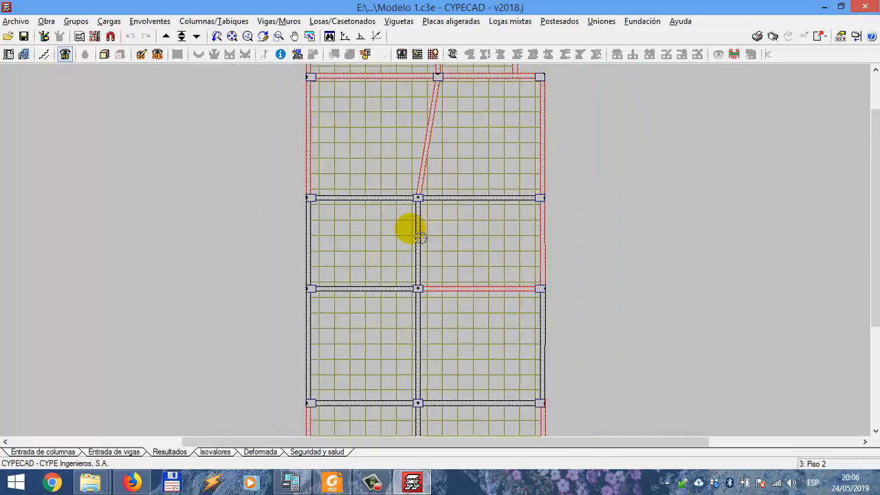
{"action": "left_click", "coordinate": [197, 36]}
{"action": "left_click", "coordinate": [197, 37]}
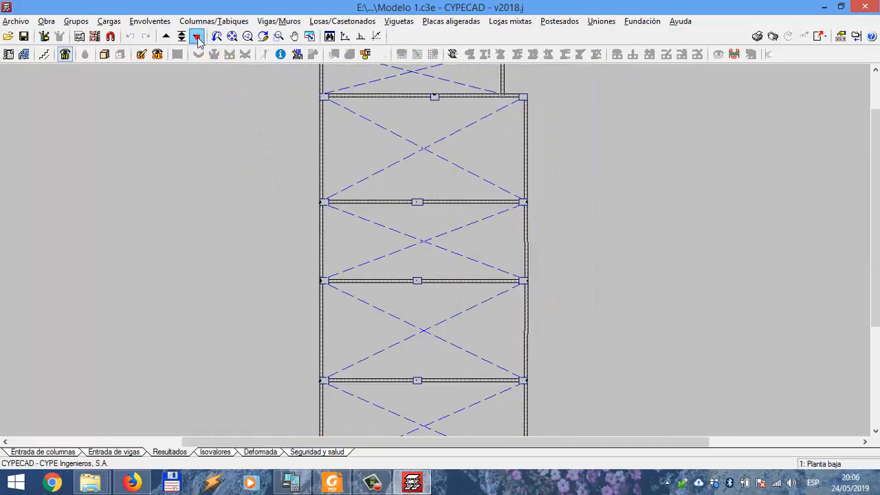
{"action": "left_click", "coordinate": [167, 36]}
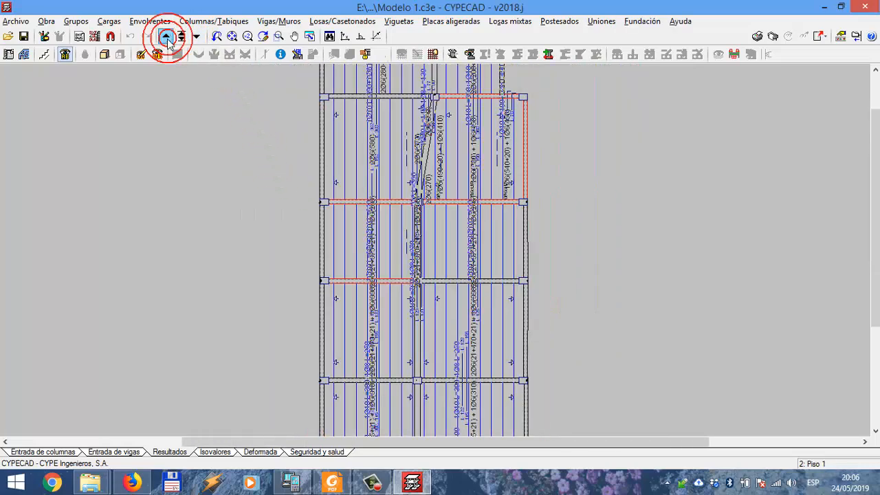
{"action": "middle_click_drag", "start_coordinate": [393, 255], "coordinate": [328, 275]}
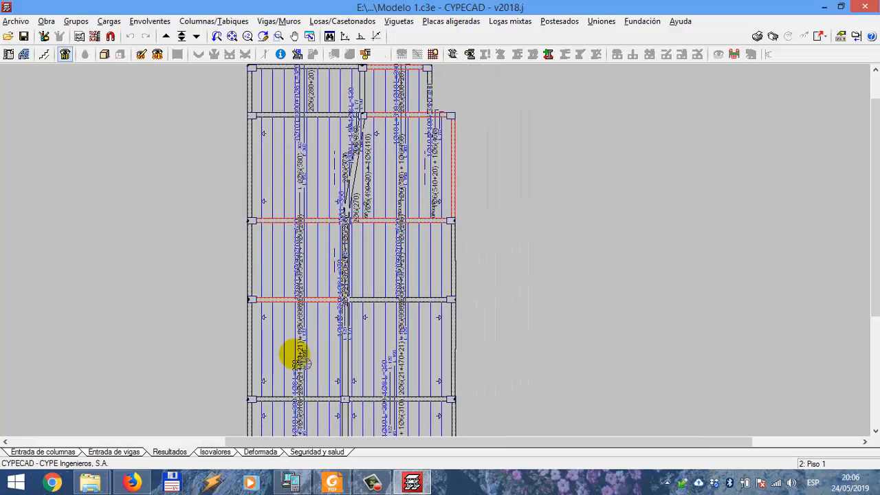
{"action": "left_click", "coordinate": [136, 455]}
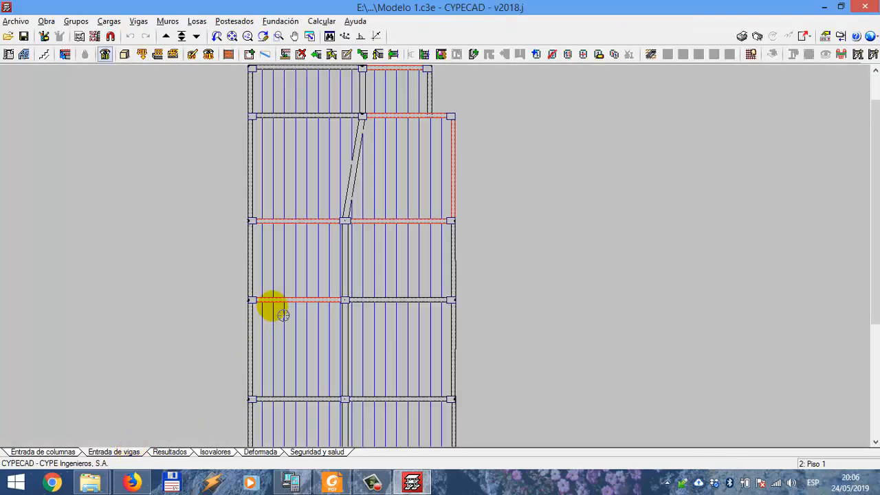
{"action": "scroll", "coordinate": [356, 234], "scroll_direction": "down", "scroll_amount": 3}
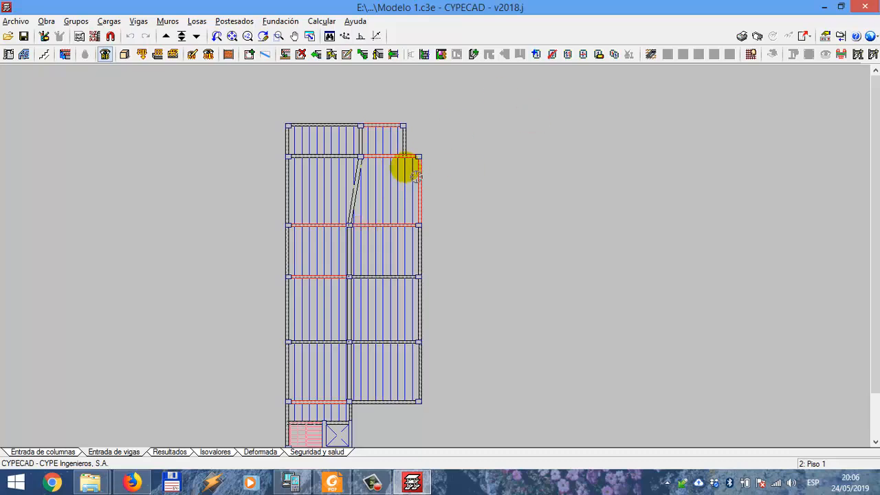
- Start assigning base reinforcement on Piso 1 and browse the bars available for the in-situ joists' bottom reinforcement
{"action": "left_click", "coordinate": [752, 55]}
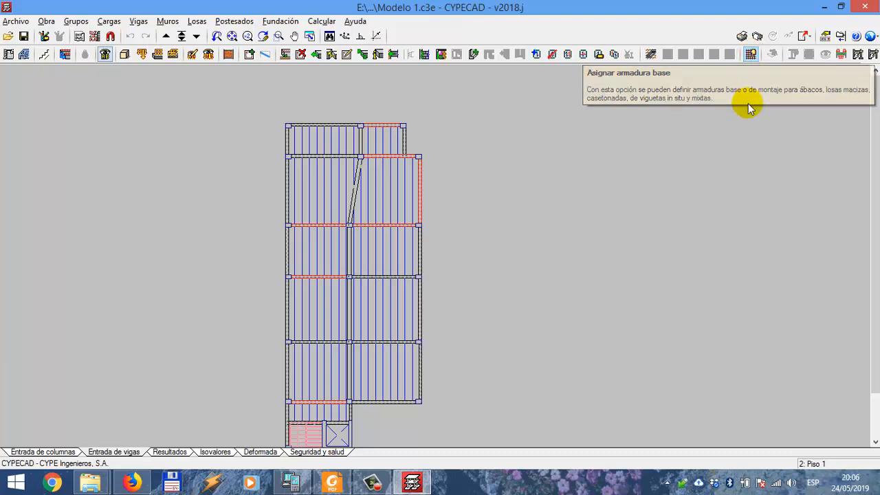
{"action": "left_click", "coordinate": [750, 58]}
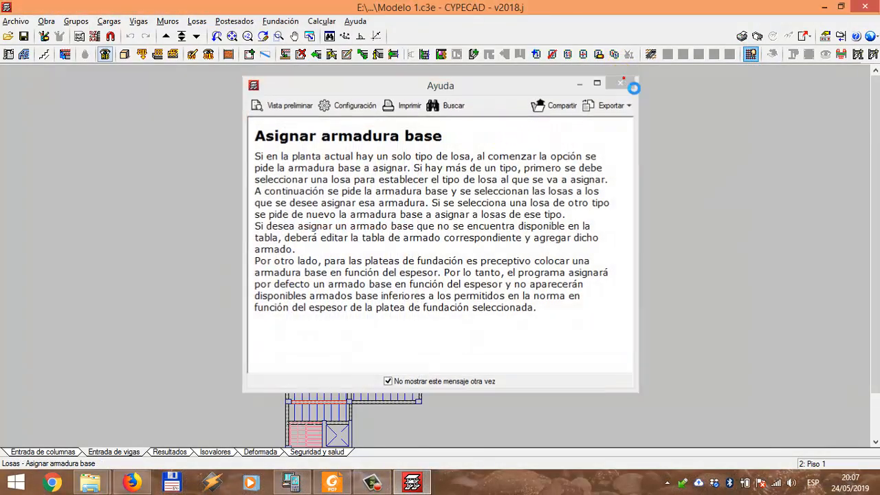
{"action": "left_click", "coordinate": [623, 83]}
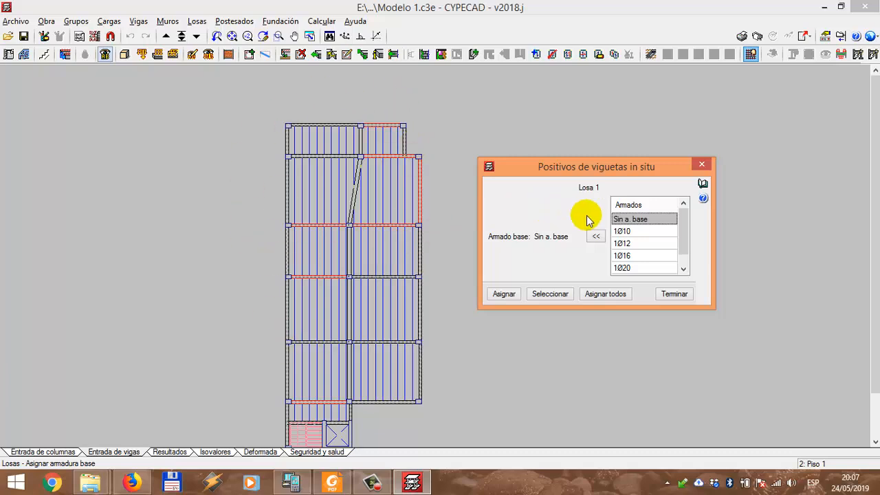
{"action": "left_click", "coordinate": [684, 268]}
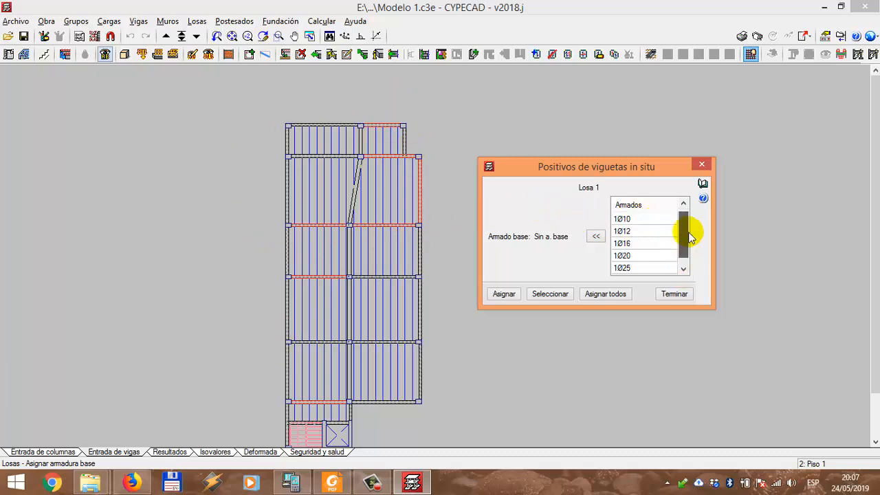
{"action": "mouse_move", "coordinate": [689, 232]}
{"action": "left_mouse_down"}
{"action": "mouse_move", "coordinate": [693, 209]}
{"action": "mouse_move", "coordinate": [689, 271]}
{"action": "mouse_move", "coordinate": [688, 221]}
{"action": "left_mouse_up"}
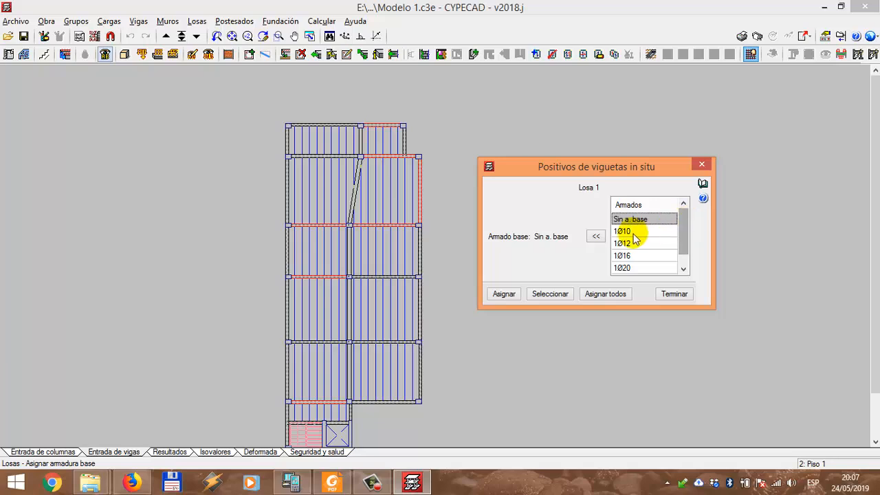
- Compare the 1Ø10 and 1Ø12 base reinforcement options for Losa 1 and finish without assigning either
{"action": "left_click", "coordinate": [629, 232]}
{"action": "left_click", "coordinate": [626, 243]}
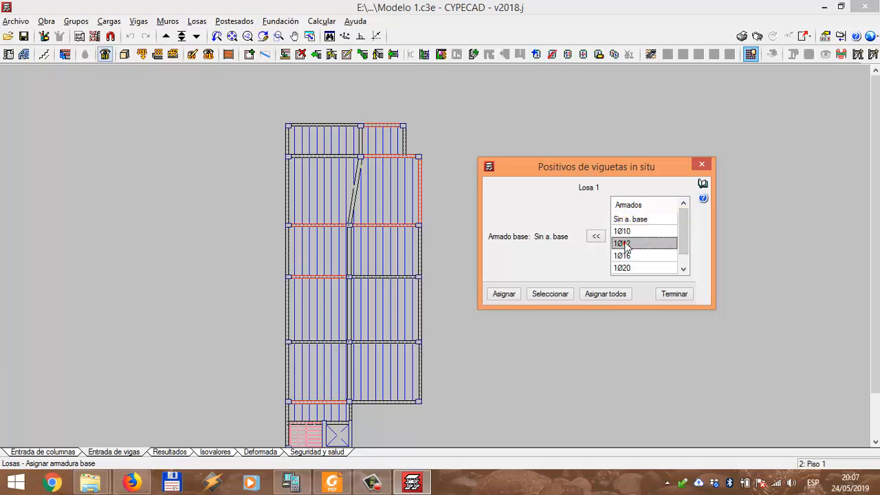
{"action": "left_click", "coordinate": [628, 232]}
{"action": "left_click", "coordinate": [627, 243]}
{"action": "left_click", "coordinate": [631, 234]}
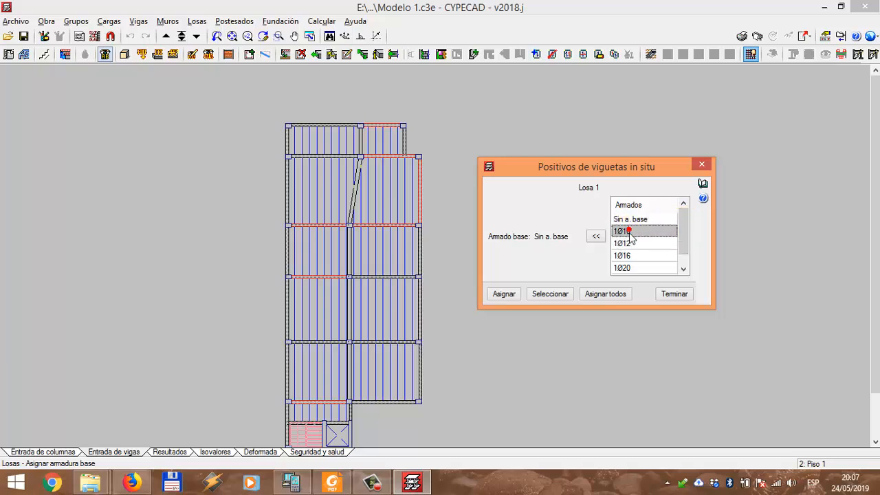
{"action": "left_click", "coordinate": [627, 243]}
{"action": "left_click", "coordinate": [630, 233]}
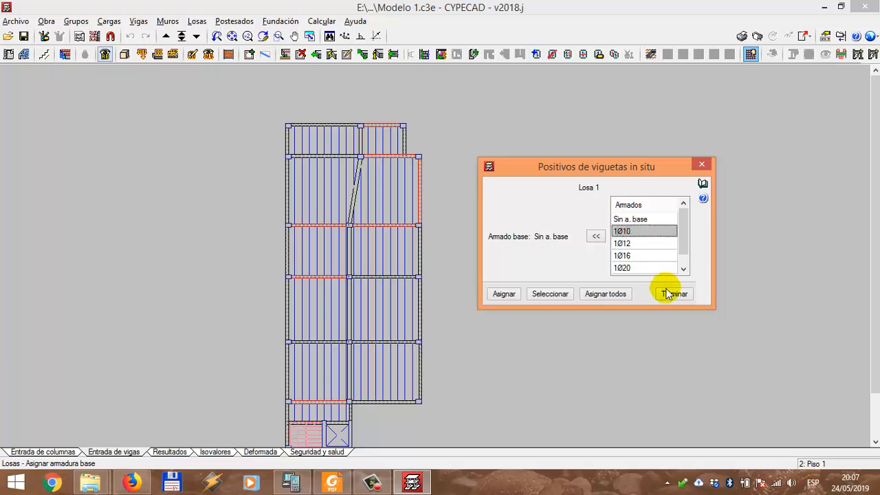
{"action": "left_click", "coordinate": [666, 292]}
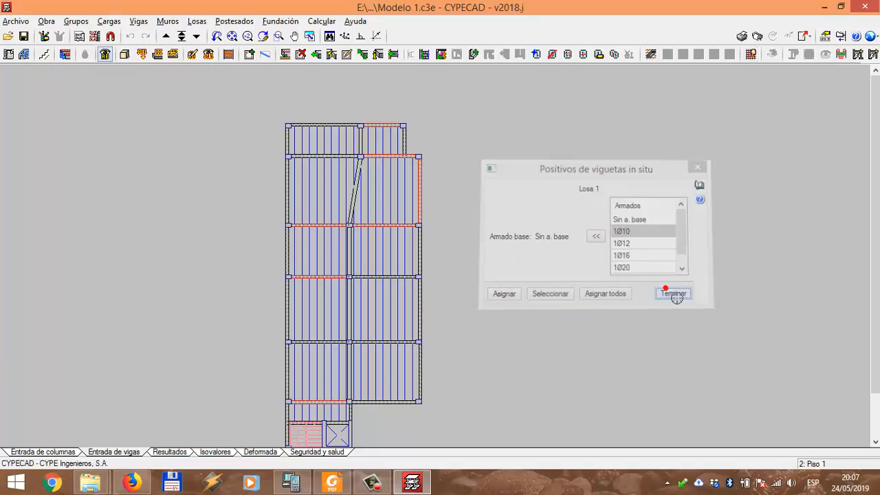
- Open the top reinforcement table for joists (viguetas) from the bar steel settings in the project's general data
{"action": "left_click", "coordinate": [9, 54]}
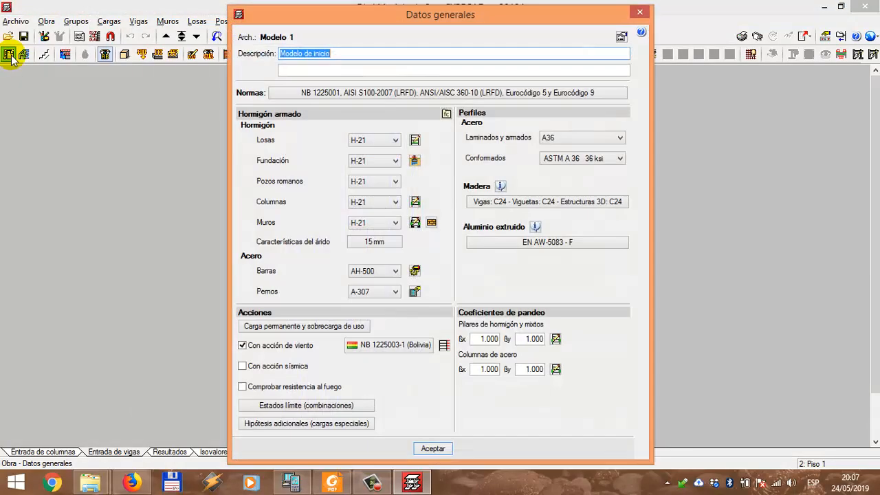
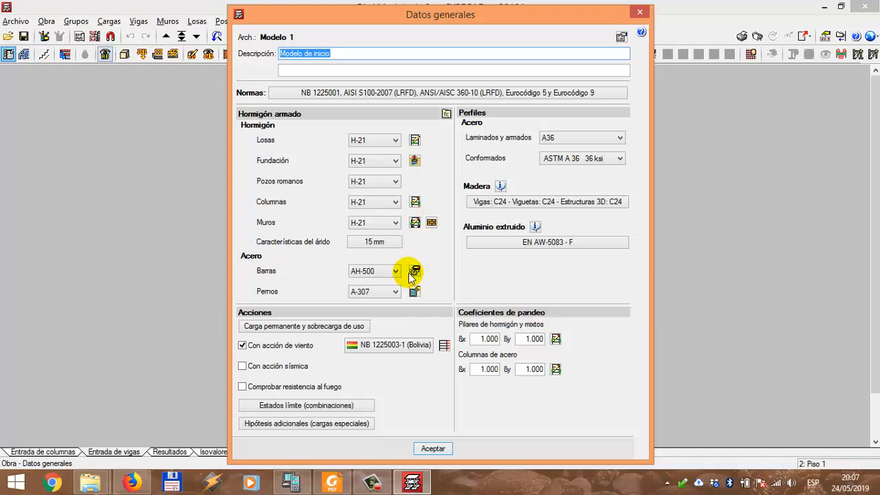
{"action": "left_click", "coordinate": [414, 272]}
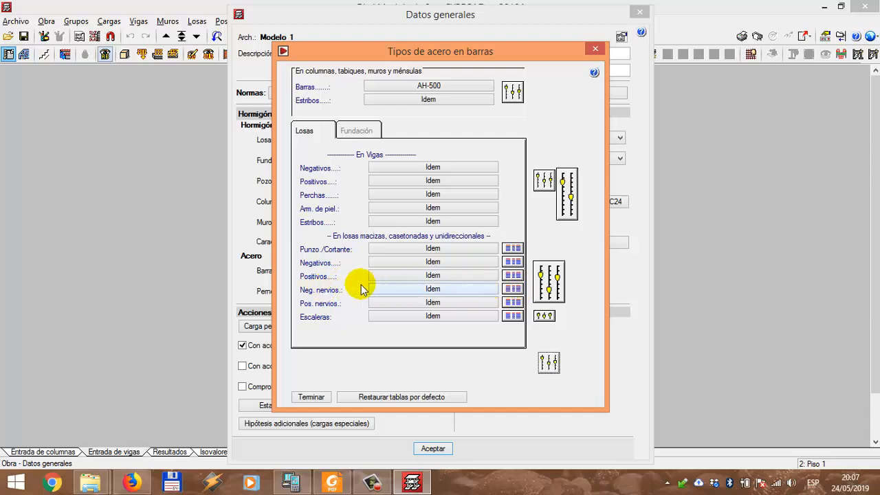
{"action": "left_click", "coordinate": [511, 292]}
{"action": "left_click_drag", "start_coordinate": [464, 190], "coordinate": [480, 132]}
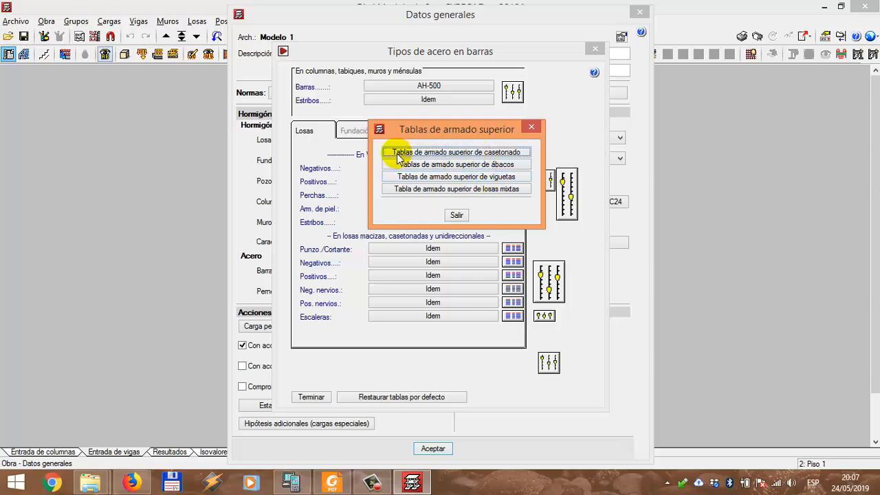
{"action": "left_click", "coordinate": [433, 177]}
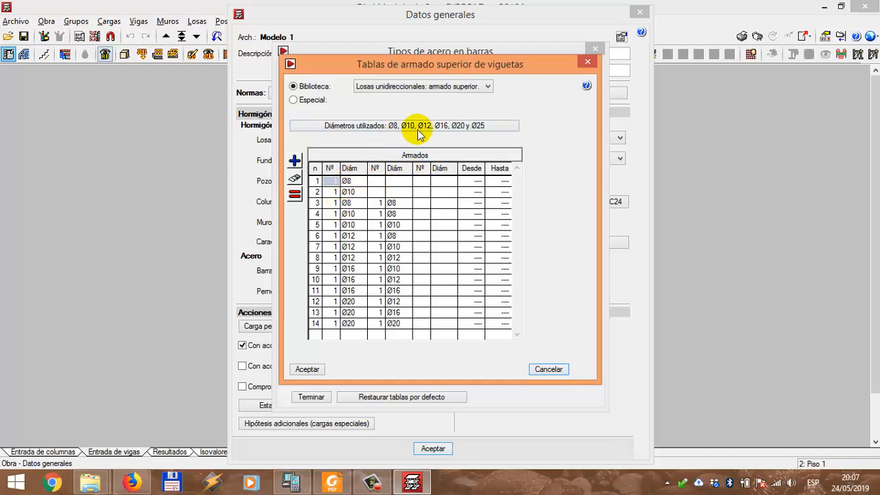
- Set row 1 of the joists' top reinforcement table to 2Ø8 and row 2 to 2Ø8 plus 1Ø8
{"action": "left_click", "coordinate": [336, 183]}
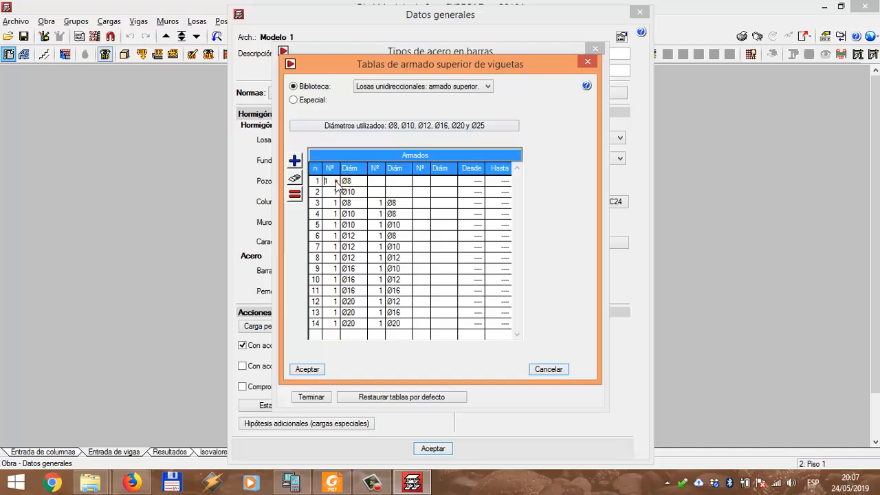
{"action": "double_click", "coordinate": [335, 181]}
{"action": "type", "text": "2"}
{"action": "left_click", "coordinate": [350, 200]}
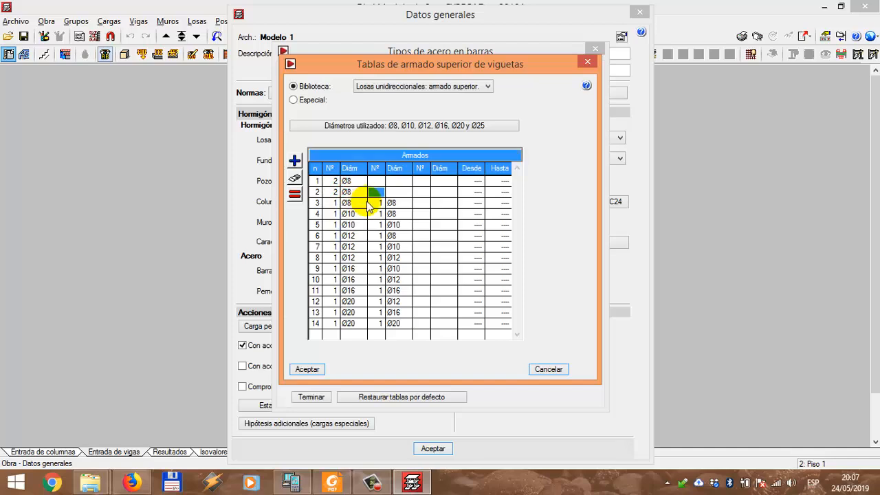
{"action": "left_click", "coordinate": [379, 195]}
{"action": "left_click", "coordinate": [401, 193]}
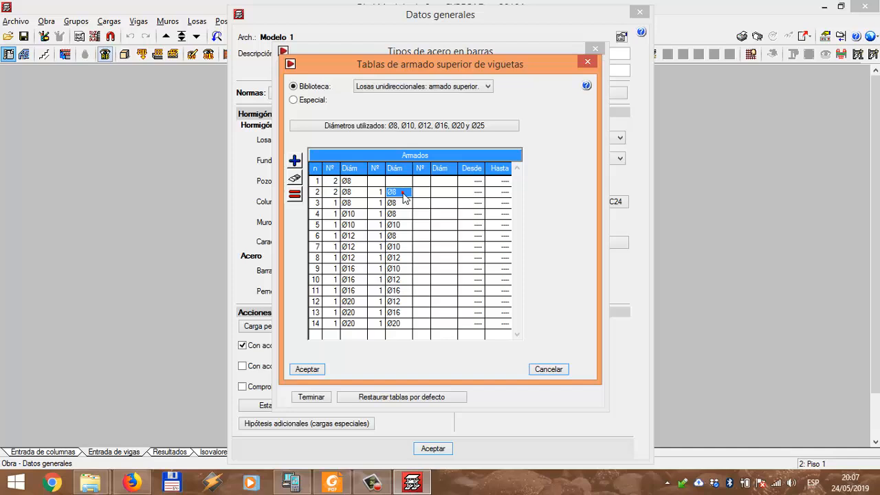
- Set row 3 to 2Ø8 plus 1Ø10 and row 4 to 2Ø8 plus 1Ø12
{"action": "left_click", "coordinate": [333, 205]}
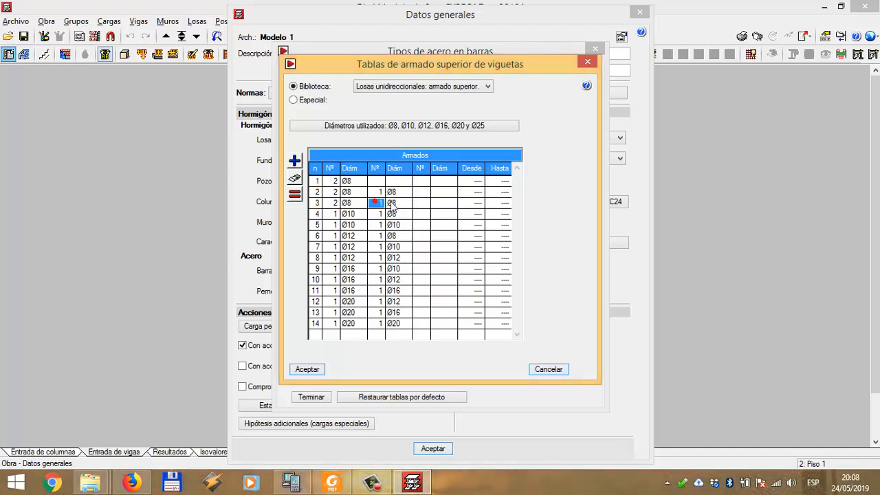
{"action": "left_click", "coordinate": [392, 203]}
{"action": "left_click", "coordinate": [394, 220]}
{"action": "left_click", "coordinate": [330, 215]}
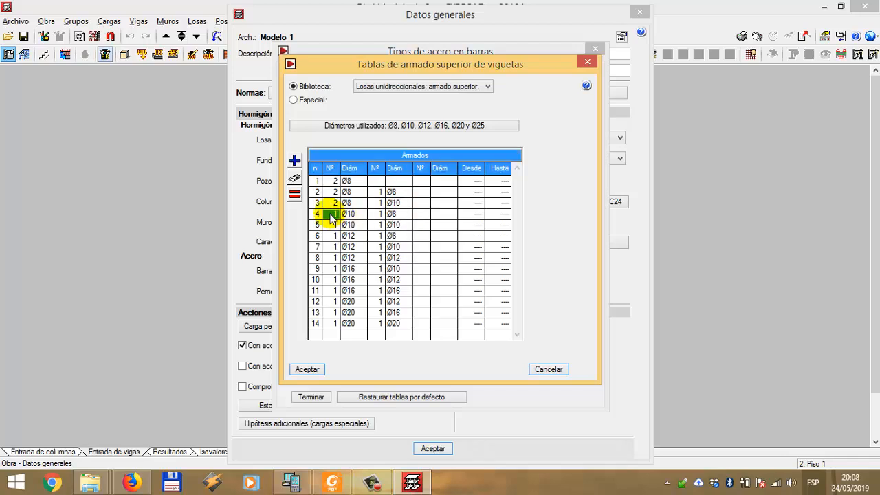
{"action": "left_click", "coordinate": [347, 216]}
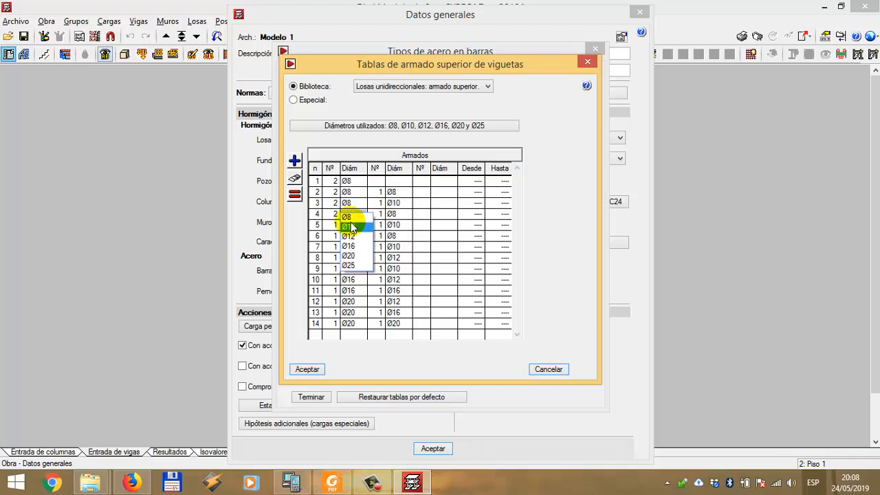
{"action": "left_click", "coordinate": [350, 219]}
{"action": "left_click", "coordinate": [392, 214]}
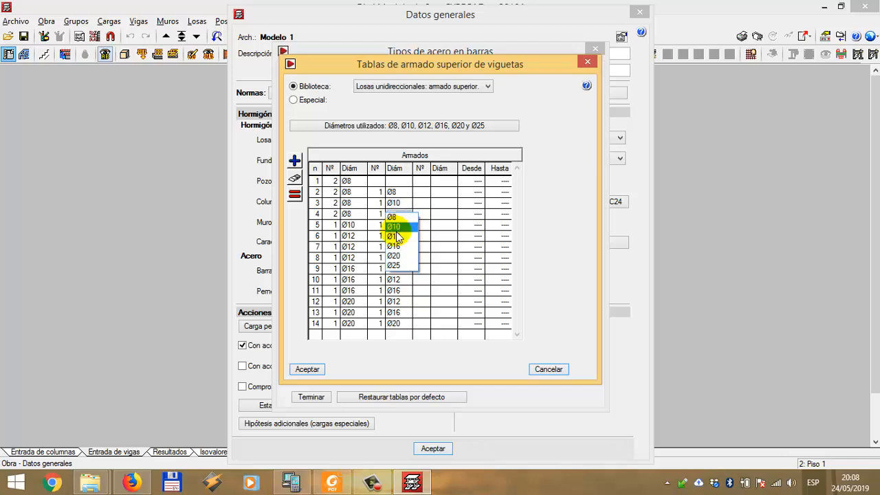
{"action": "left_click", "coordinate": [397, 236]}
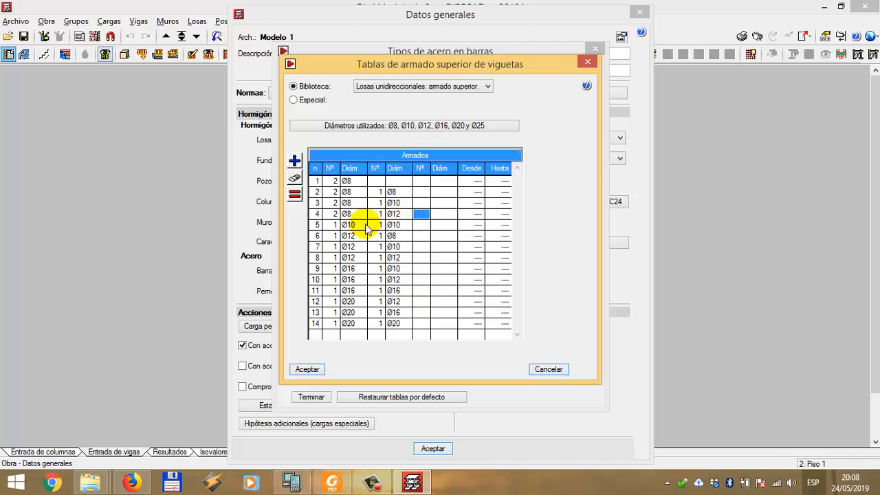
- Set row 5 to 2Ø10 alone by clearing its second bar group with a quantity of 0
{"action": "left_click", "coordinate": [337, 226]}
{"action": "left_click", "coordinate": [356, 226]}
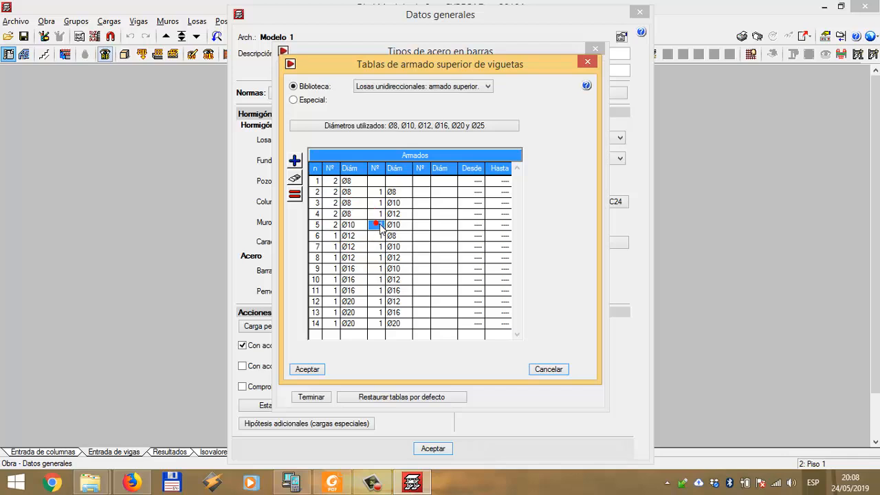
{"action": "type", "text": "0"}
{"action": "left_click", "coordinate": [380, 236]}
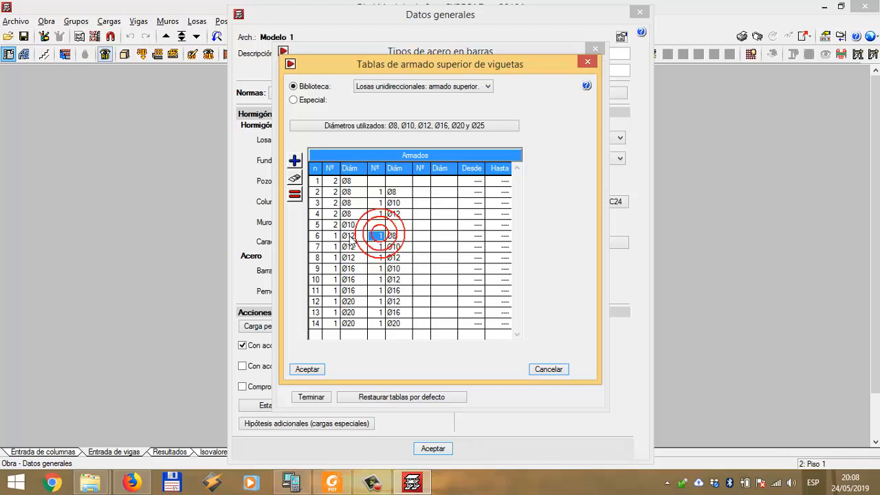
- Set row 6 to 2Ø10 plus 1Ø8
{"action": "left_click", "coordinate": [333, 236]}
{"action": "type", "text": "2"}
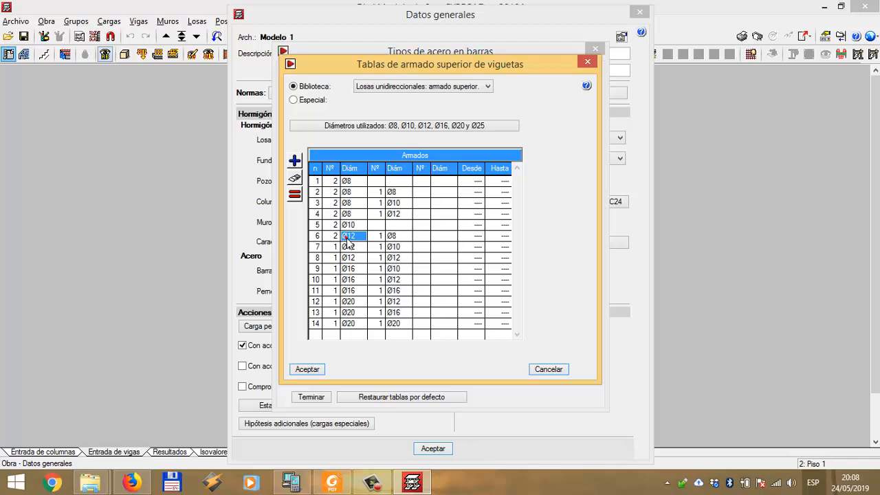
{"action": "left_click", "coordinate": [347, 238]}
{"action": "left_click", "coordinate": [348, 248]}
{"action": "left_click", "coordinate": [393, 237]}
- Set row 7 to 2Ø10 plus 1Ø10 and row 8 to 2Ø10 plus 1Ø12
{"action": "left_click", "coordinate": [336, 248]}
{"action": "left_click", "coordinate": [348, 247]}
{"action": "left_click", "coordinate": [354, 258]}
{"action": "left_click", "coordinate": [331, 257]}
{"action": "left_click", "coordinate": [354, 271]}
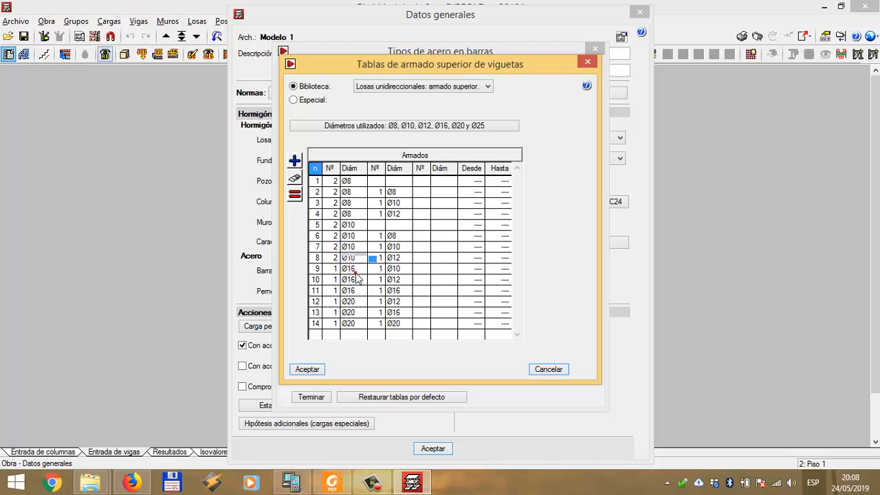
{"action": "left_click", "coordinate": [394, 259]}
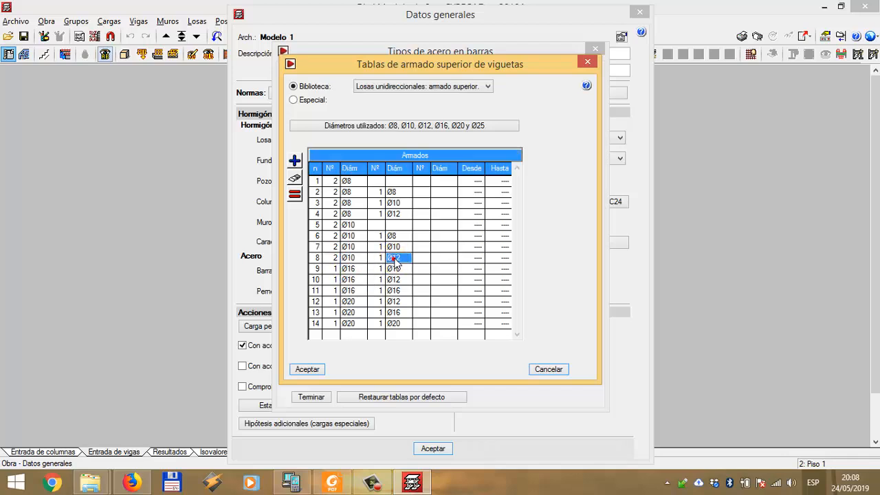
- Delete rows 9 to 14, the combinations starting with Ø16 and Ø20, from the joists' top reinforcement table
{"action": "left_click", "coordinate": [351, 324]}
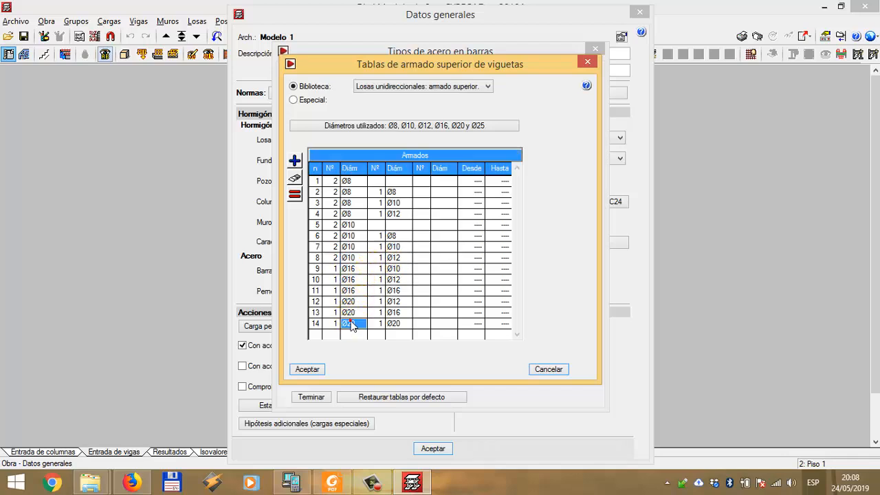
{"action": "left_click", "coordinate": [295, 178]}
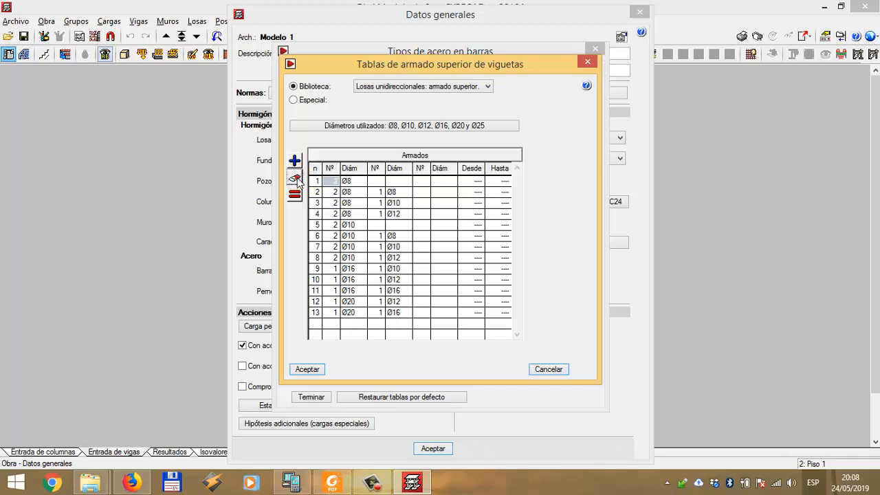
{"action": "left_click", "coordinate": [352, 313]}
{"action": "left_click", "coordinate": [303, 183]}
{"action": "left_click", "coordinate": [354, 303]}
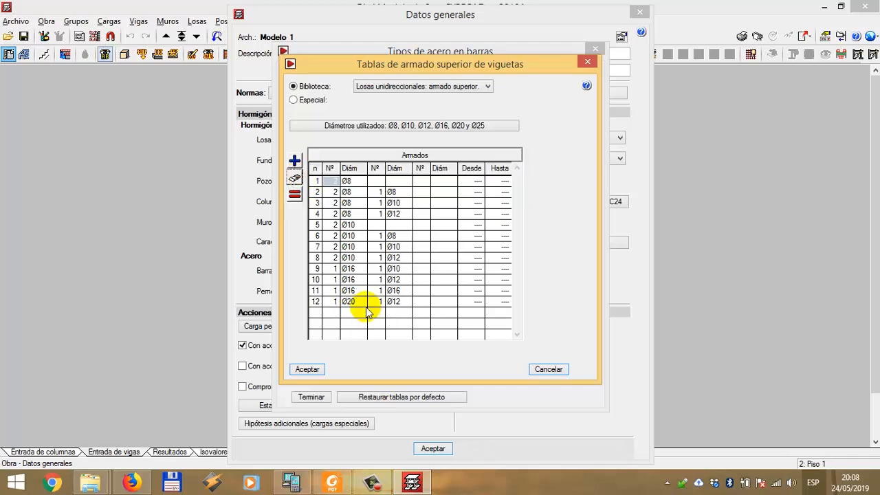
{"action": "left_click", "coordinate": [295, 182]}
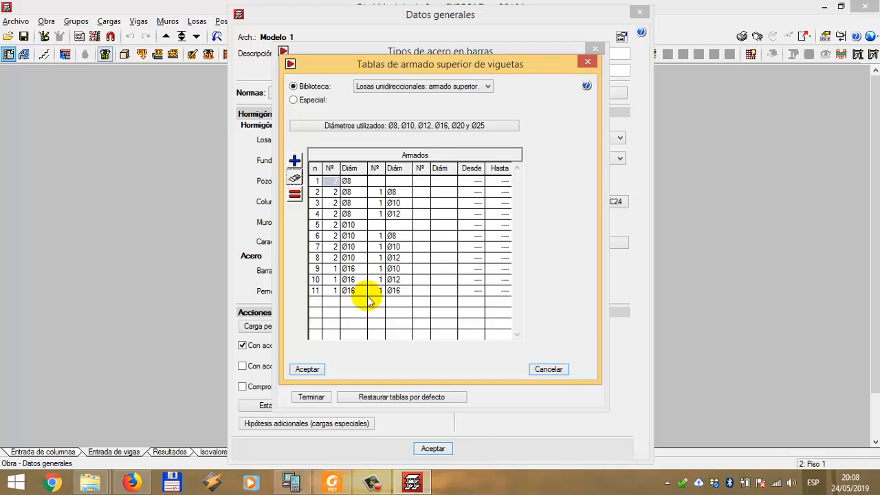
{"action": "left_click", "coordinate": [352, 290]}
{"action": "left_click", "coordinate": [297, 183]}
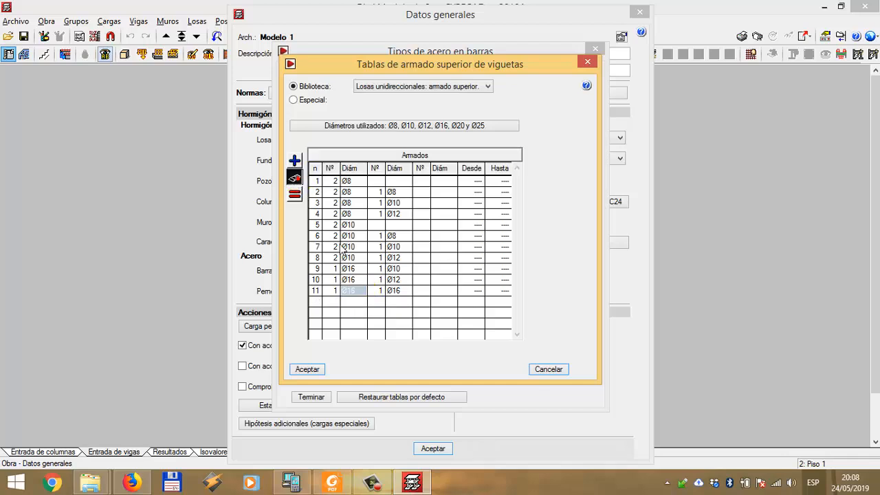
{"action": "left_click", "coordinate": [352, 279]}
{"action": "left_click", "coordinate": [297, 180]}
{"action": "left_click", "coordinate": [297, 181]}
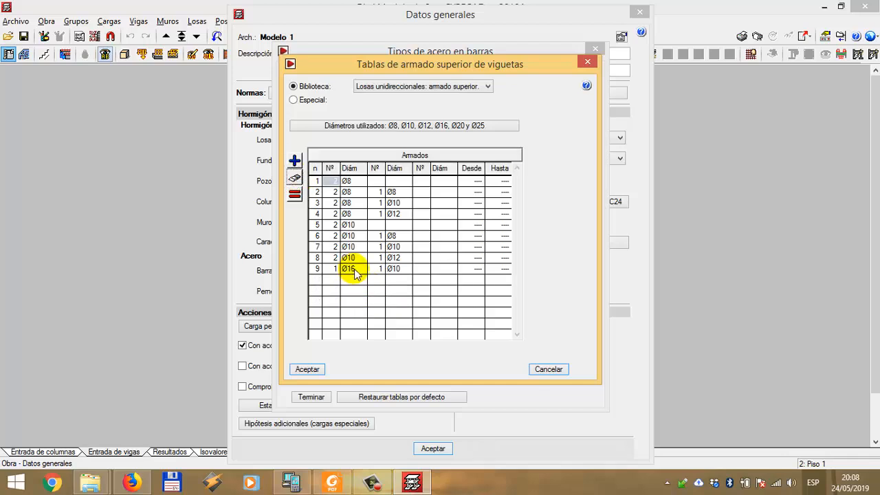
{"action": "left_click", "coordinate": [352, 268]}
{"action": "left_click", "coordinate": [297, 181]}
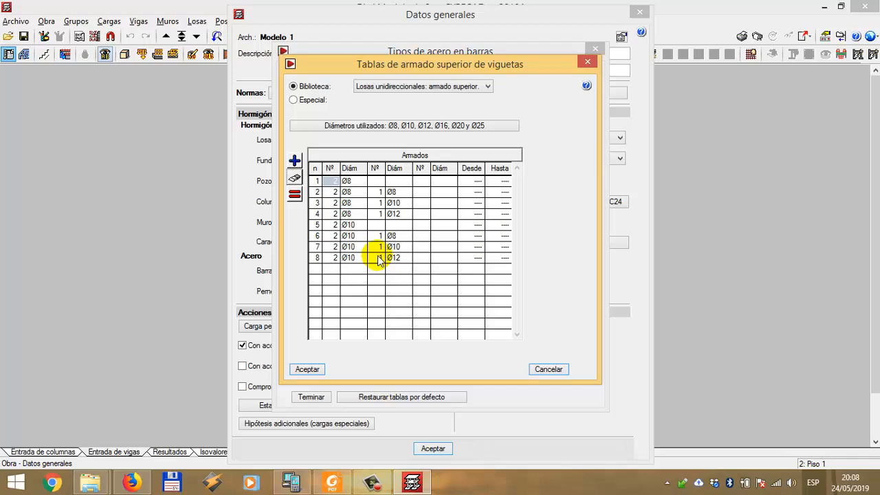
- Accept and save the table "Losas unidireccionales: armado superior." and leave the top reinforcement tables
{"action": "left_click_drag", "start_coordinate": [485, 64], "coordinate": [510, 60]}
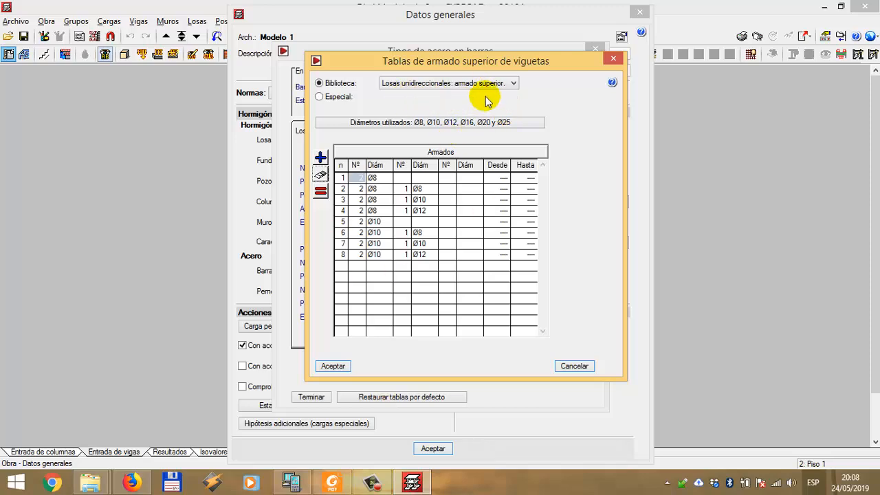
{"action": "left_click", "coordinate": [333, 366]}
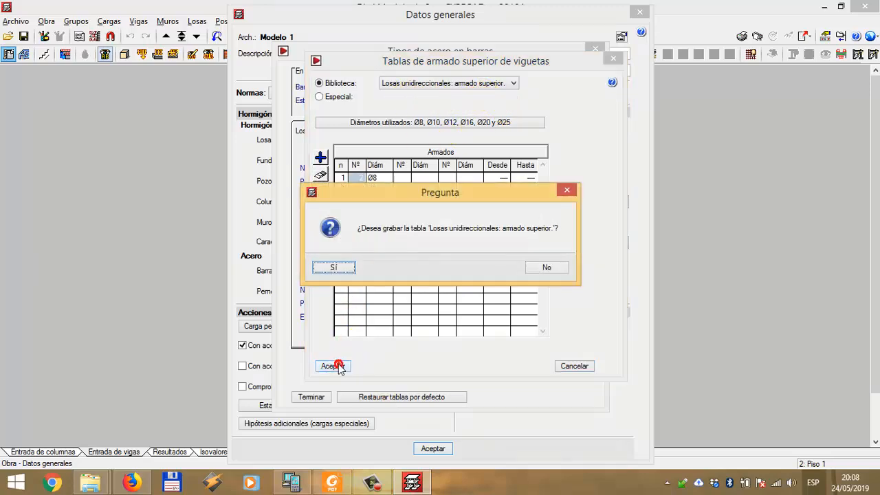
{"action": "left_click", "coordinate": [334, 268]}
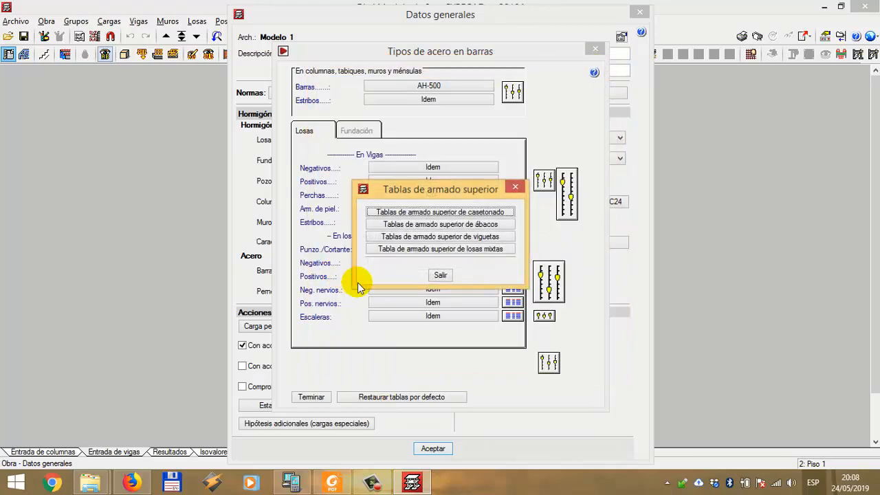
{"action": "left_click", "coordinate": [441, 273]}
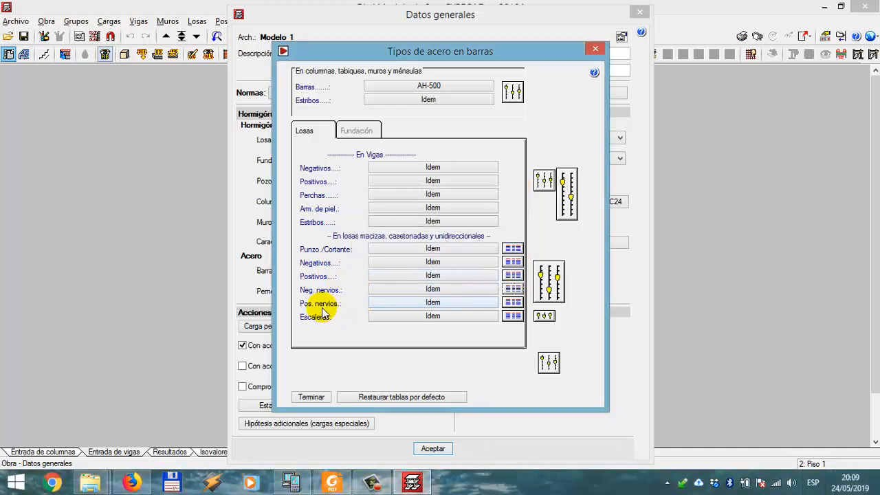
- Restrict the diameters used in the in-situ joists' bottom reinforcement table to Ø8 and Ø10
{"action": "left_click", "coordinate": [513, 304]}
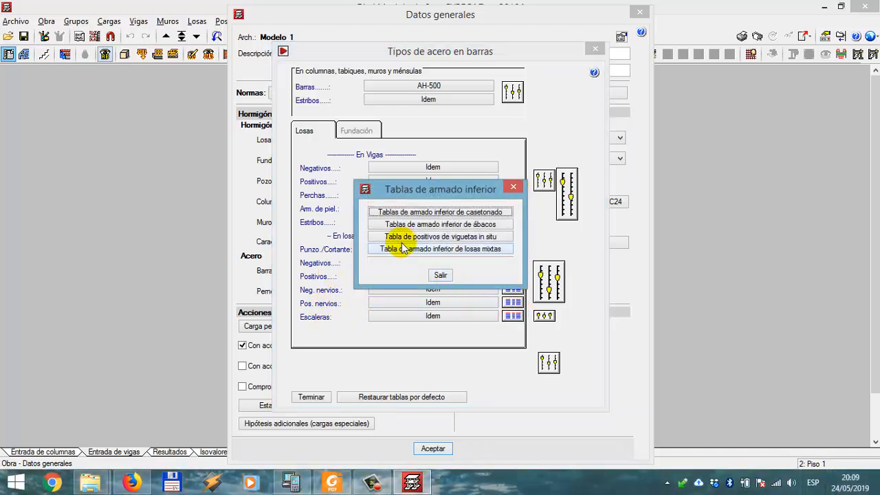
{"action": "left_click", "coordinate": [447, 238]}
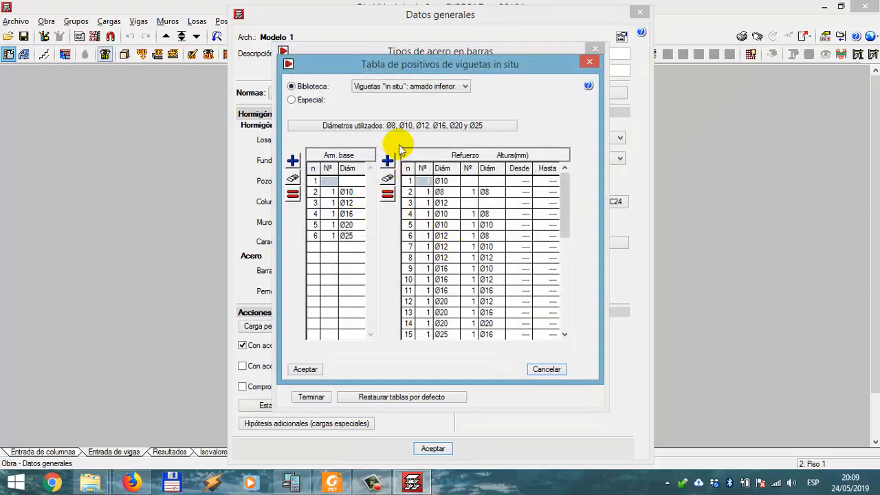
{"action": "left_click", "coordinate": [418, 125]}
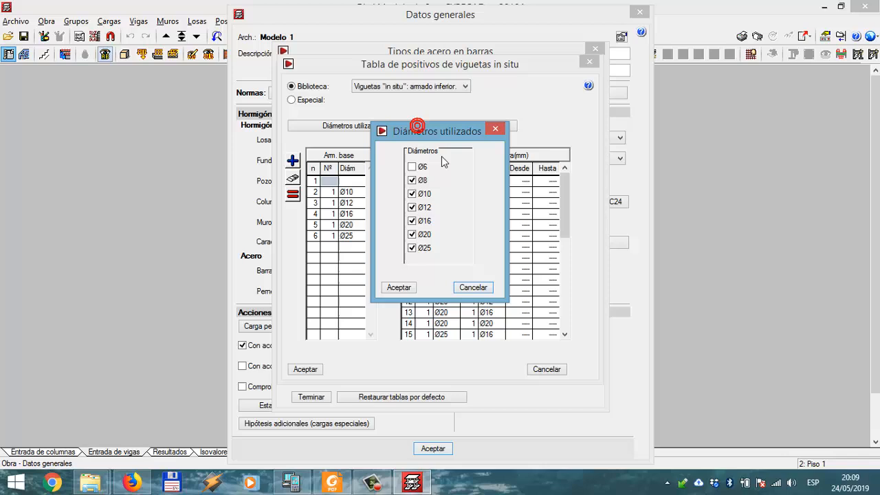
{"action": "left_click", "coordinate": [412, 209]}
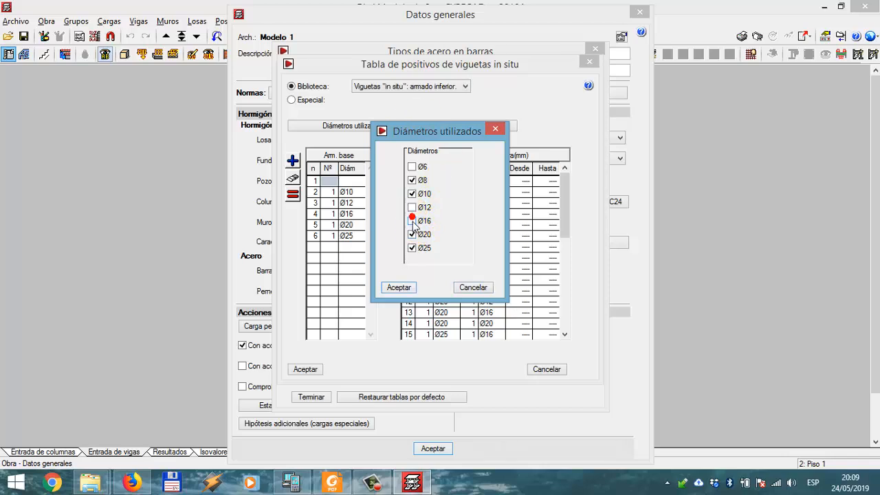
{"action": "left_click", "coordinate": [412, 220]}
{"action": "left_click", "coordinate": [413, 248]}
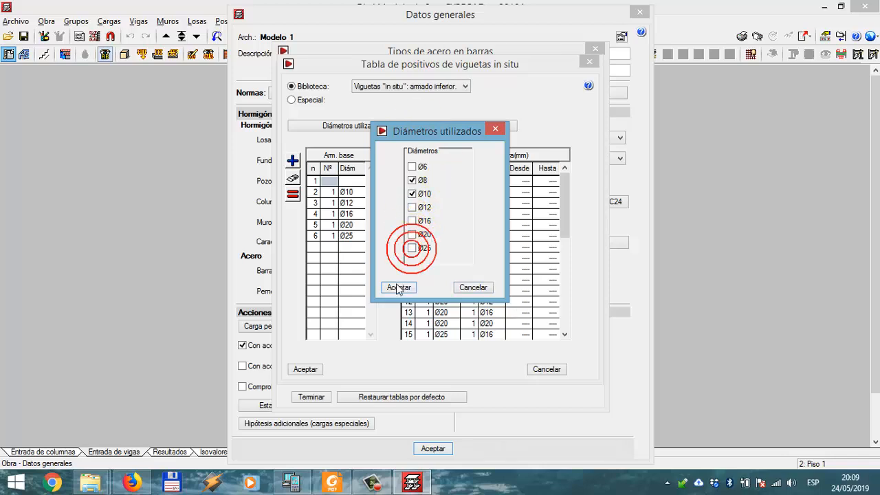
{"action": "left_click", "coordinate": [398, 288]}
{"action": "left_click", "coordinate": [295, 268]}
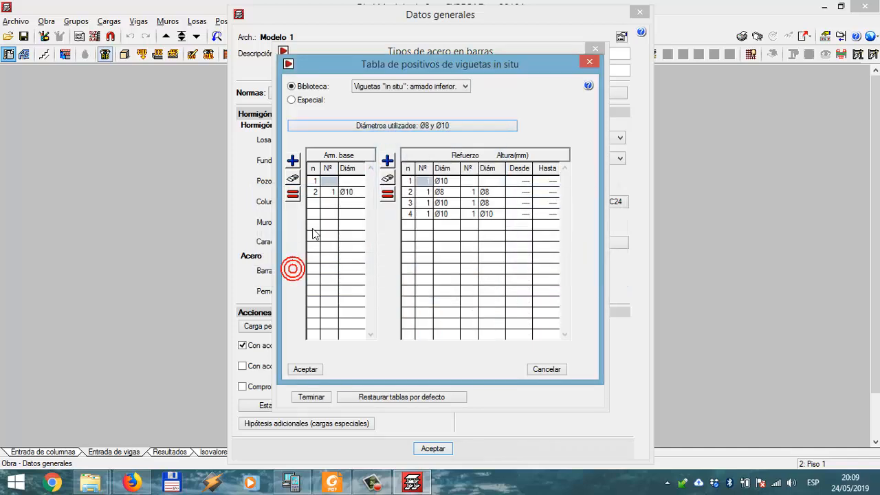
- Set the two base reinforcement rows to 2Ø8 and 2Ø10, and the 2Ø8 base's first extra reinforcement row to 1Ø8
{"action": "left_click", "coordinate": [332, 182]}
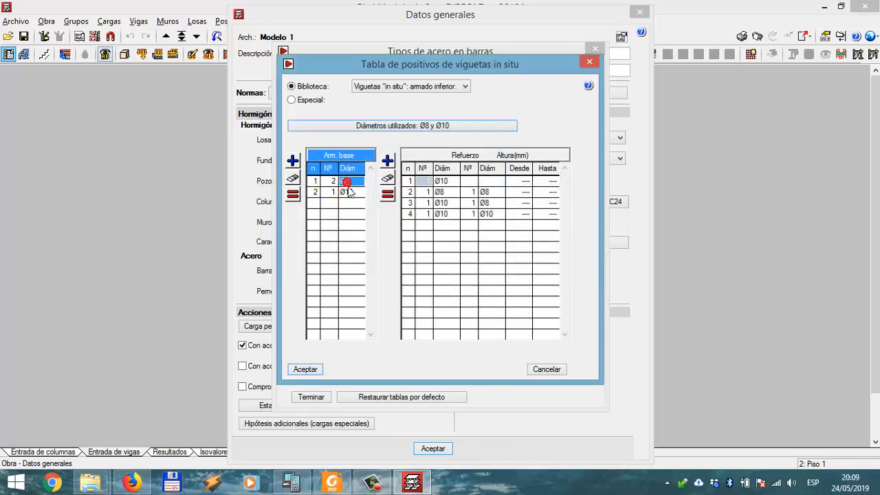
{"action": "left_click", "coordinate": [333, 192]}
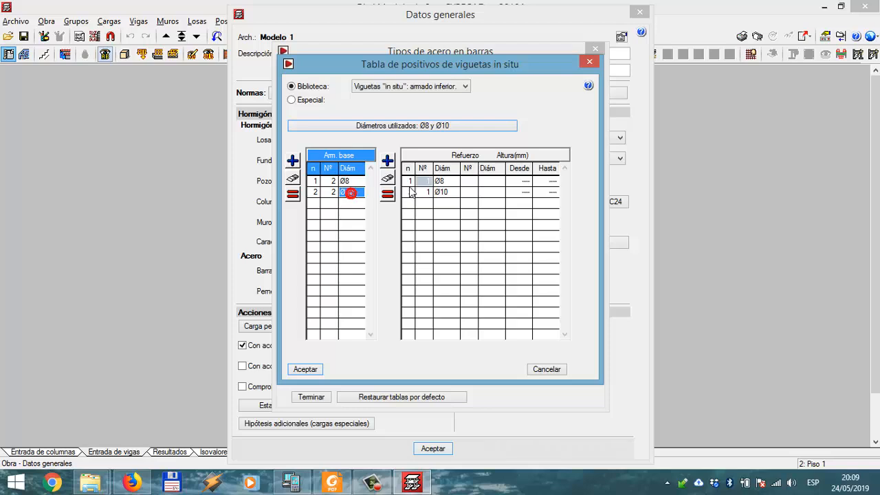
{"action": "left_click", "coordinate": [333, 181]}
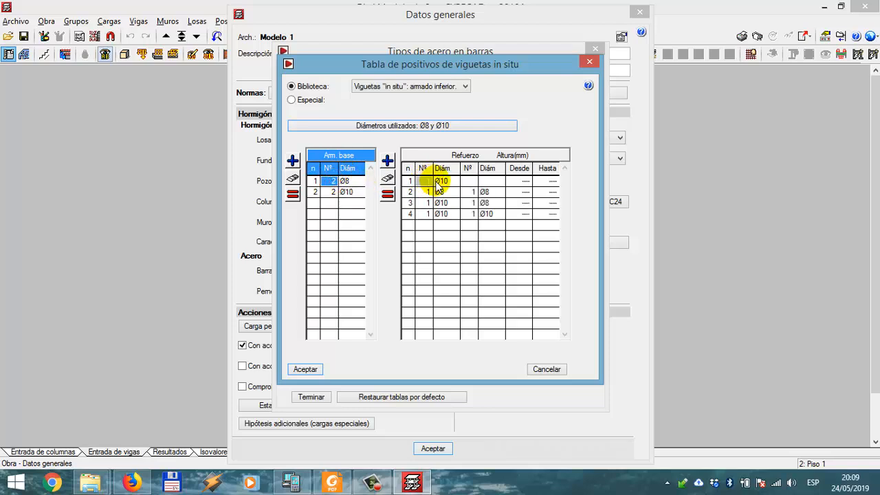
{"action": "left_click", "coordinate": [438, 182]}
{"action": "left_click", "coordinate": [445, 184]}
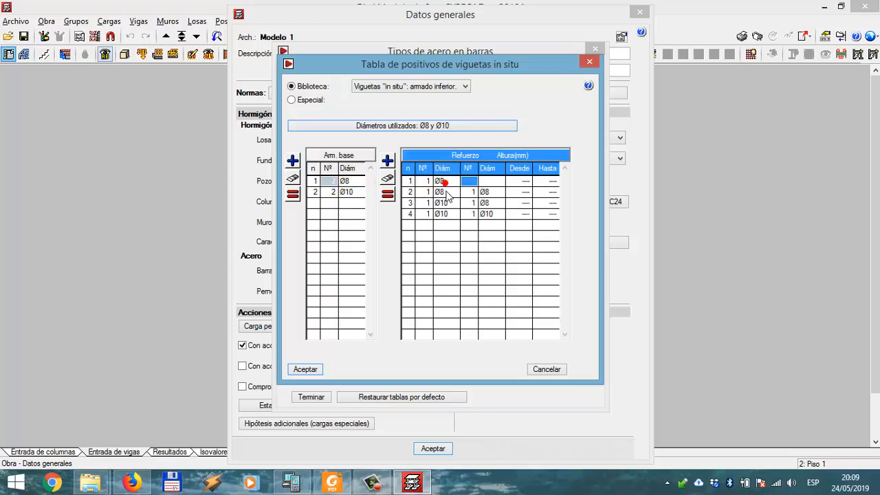
- Set the first bar of extra reinforcement row 2 to Ø10 and try to clear that row's second bar
{"action": "left_click", "coordinate": [440, 192]}
{"action": "left_click", "coordinate": [441, 205]}
{"action": "left_click", "coordinate": [468, 193]}
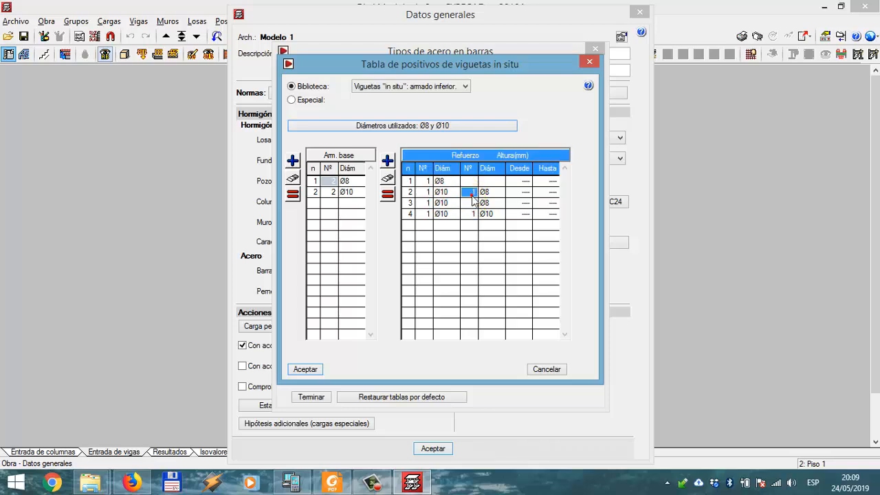
{"action": "left_click", "coordinate": [472, 194]}
{"action": "left_click", "coordinate": [474, 204]}
{"action": "left_click", "coordinate": [470, 194]}
{"action": "key", "text": "Return"}
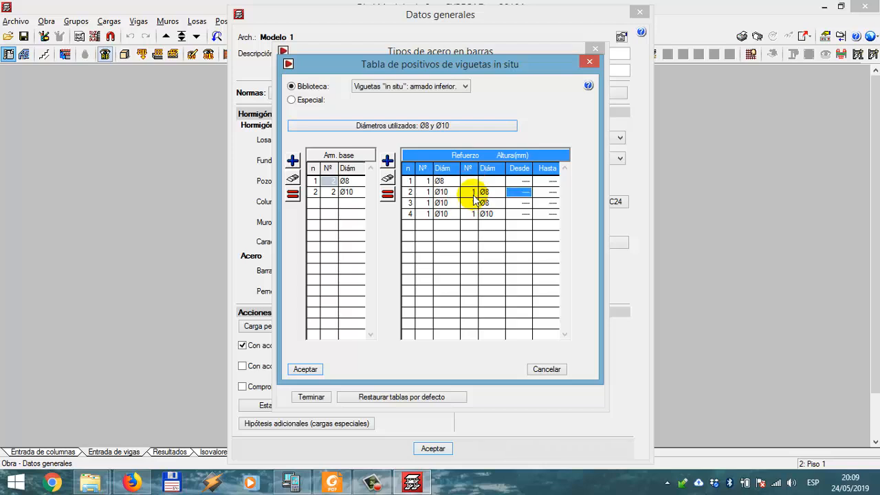
- Delete extra reinforcement rows 2 to 4, the two-bar combinations, for the 2Ø8 base
{"action": "left_click", "coordinate": [388, 178]}
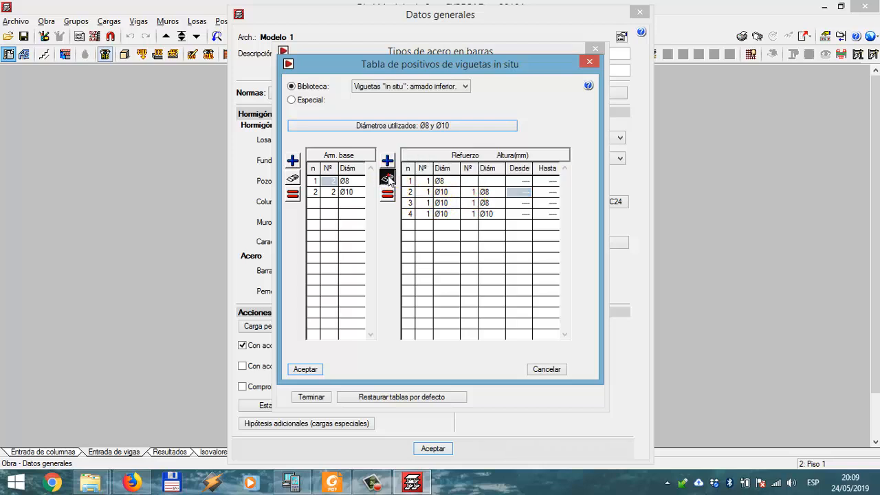
{"action": "left_click", "coordinate": [441, 204]}
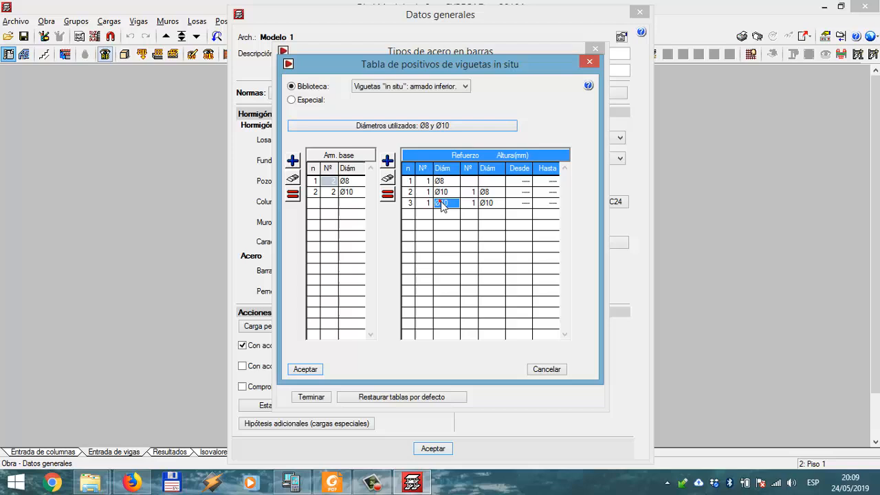
{"action": "left_click", "coordinate": [388, 179]}
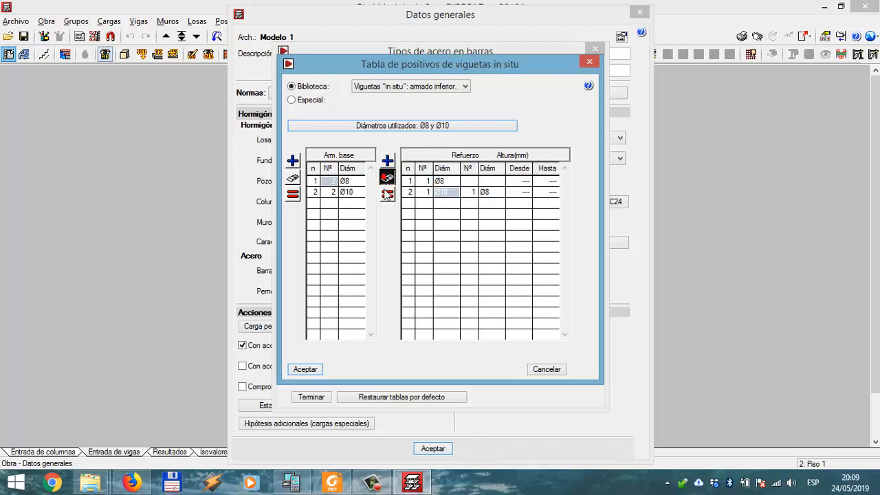
{"action": "left_click", "coordinate": [386, 192]}
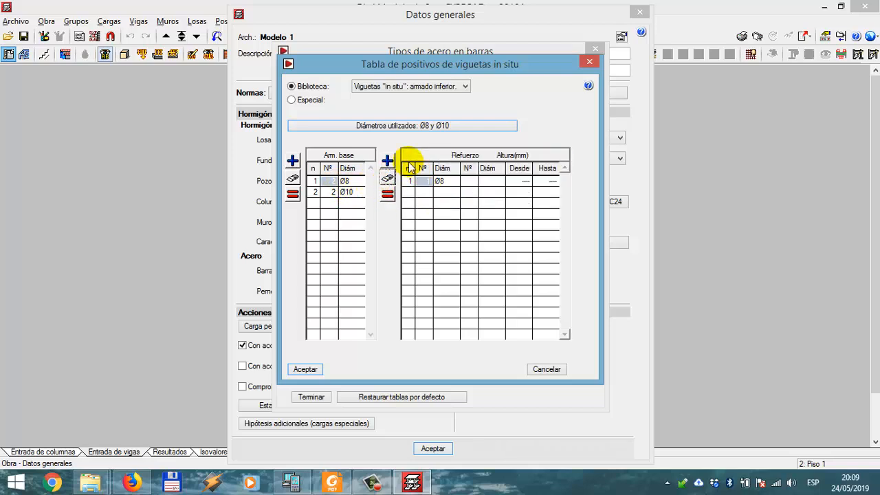
- Add a second extra reinforcement row of 1Ø10 for the 2Ø8 base and check the rows of the 2Ø10 base
{"action": "left_click", "coordinate": [387, 161]}
{"action": "left_click", "coordinate": [426, 192]}
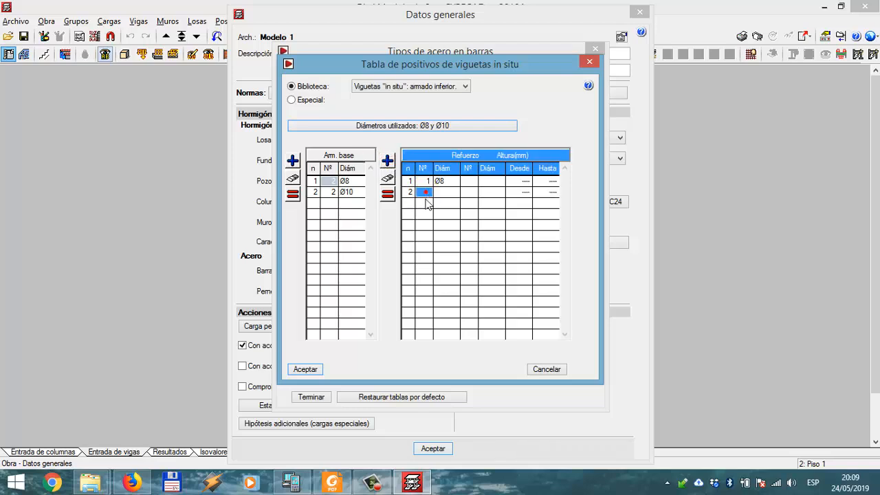
{"action": "type", "text": "1"}
{"action": "left_click", "coordinate": [441, 195]}
{"action": "left_click", "coordinate": [448, 203]}
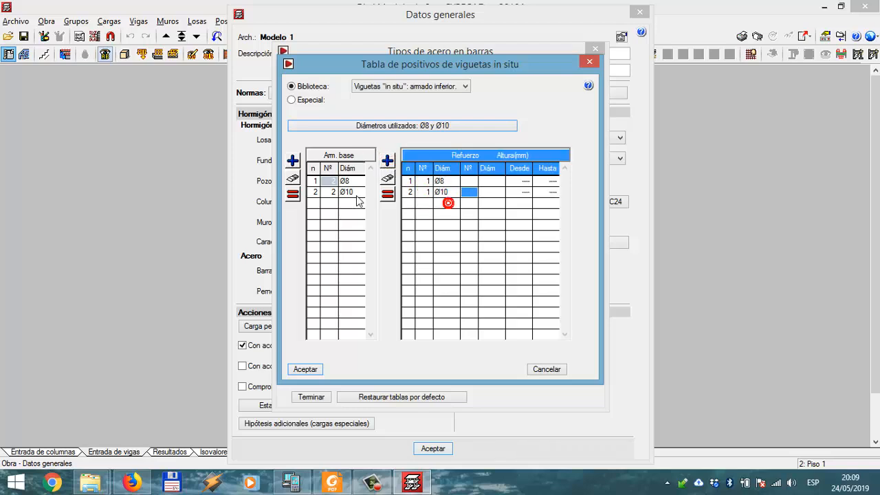
{"action": "left_click", "coordinate": [343, 193]}
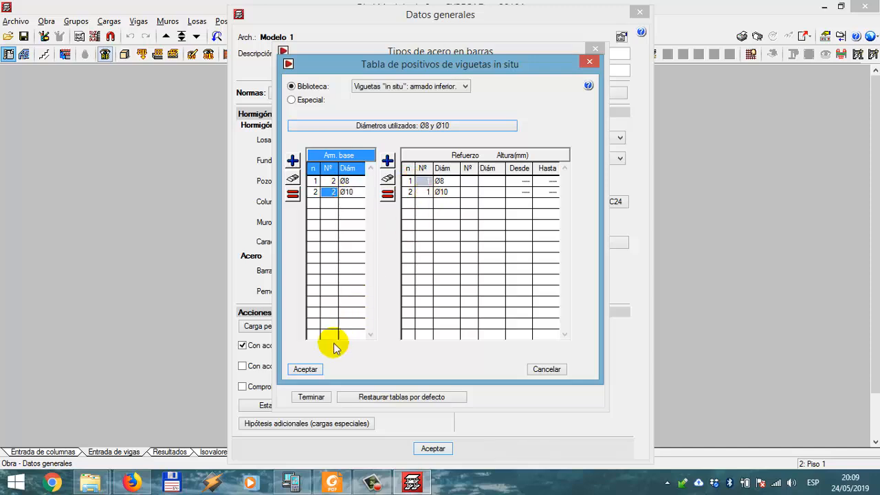
- Accept the in-situ joists' bottom reinforcement table and the general project data, returning to the floor plan
{"action": "left_click", "coordinate": [306, 370]}
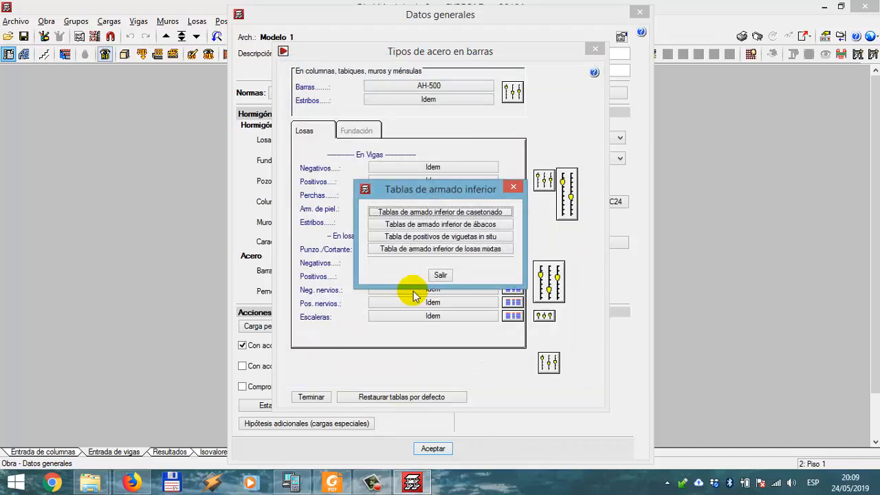
{"action": "left_click", "coordinate": [441, 275]}
{"action": "left_click", "coordinate": [312, 397]}
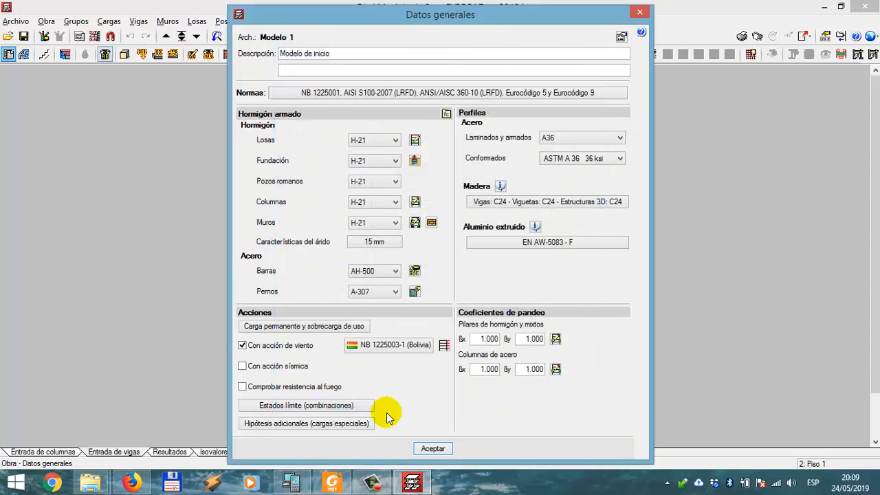
{"action": "left_click", "coordinate": [423, 449]}
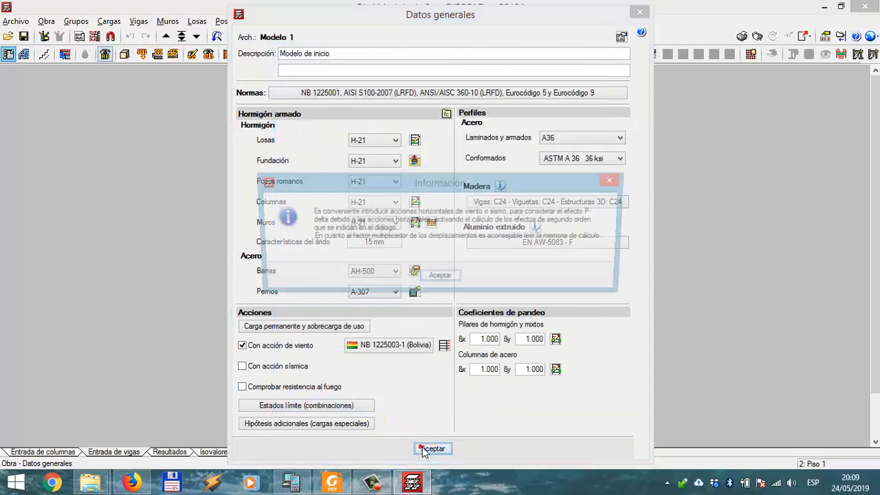
{"action": "left_click", "coordinate": [437, 276]}
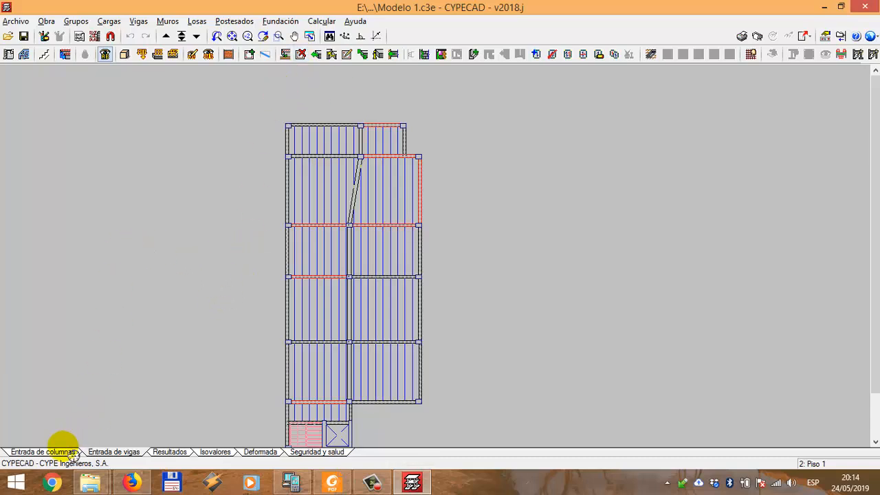
- Open column A7 for editing in the column input and examine its buckling coefficients per floor
{"action": "left_click", "coordinate": [55, 452]}
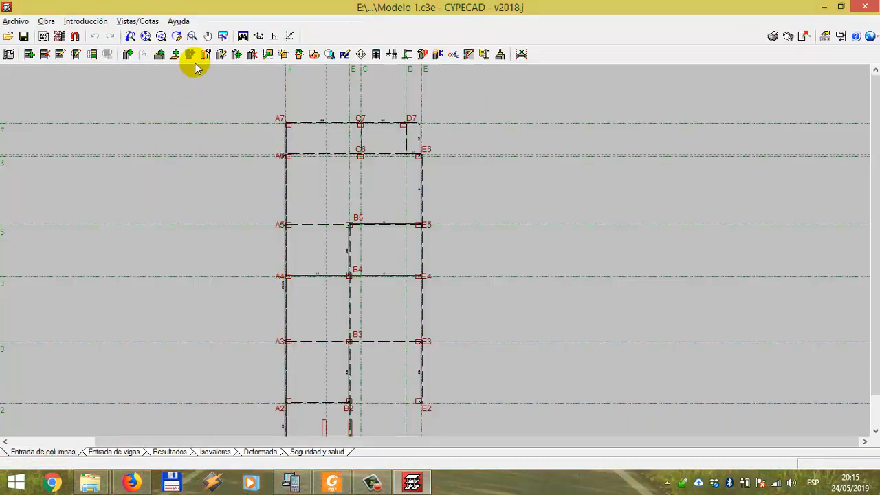
{"action": "left_click", "coordinate": [220, 54]}
{"action": "left_click", "coordinate": [288, 125]}
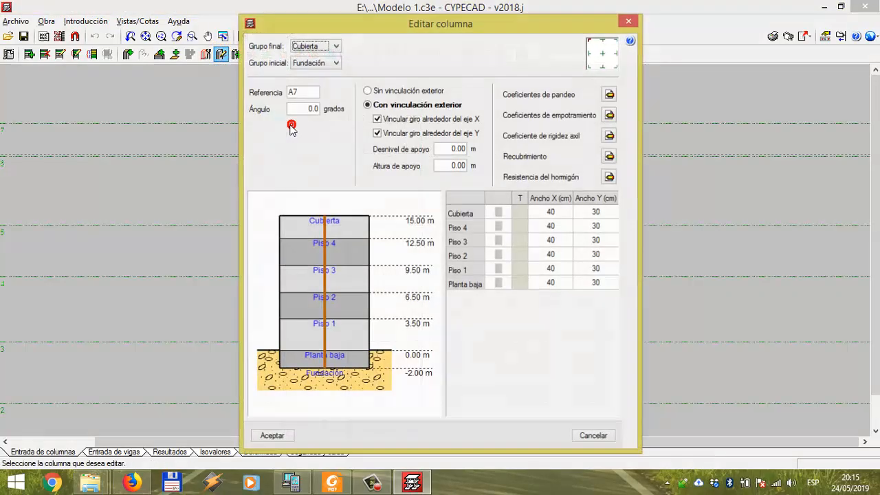
{"action": "left_click", "coordinate": [609, 94]}
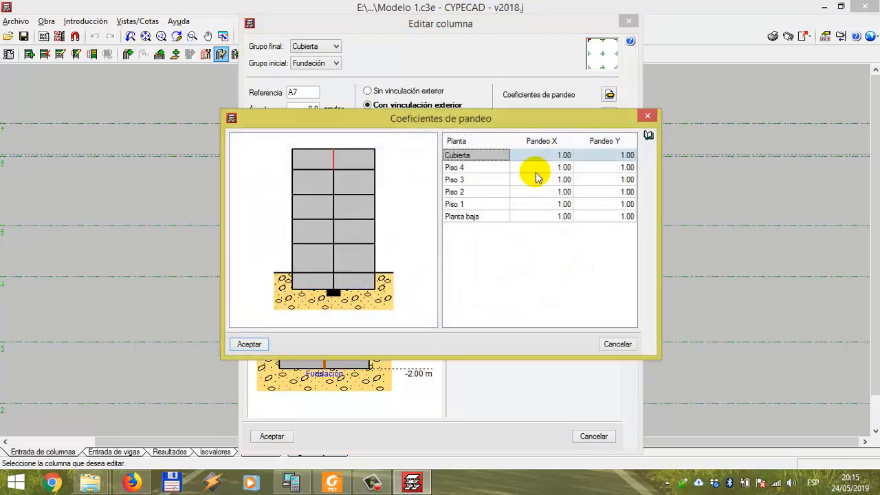
{"action": "left_click", "coordinate": [480, 168]}
{"action": "left_click", "coordinate": [480, 156]}
{"action": "left_click_drag", "start_coordinate": [500, 119], "coordinate": [452, 107]}
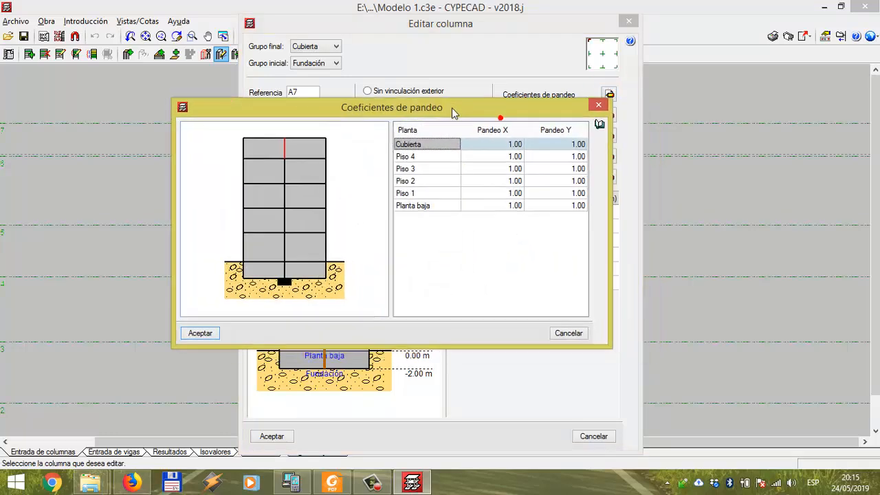
{"action": "left_click", "coordinate": [488, 145]}
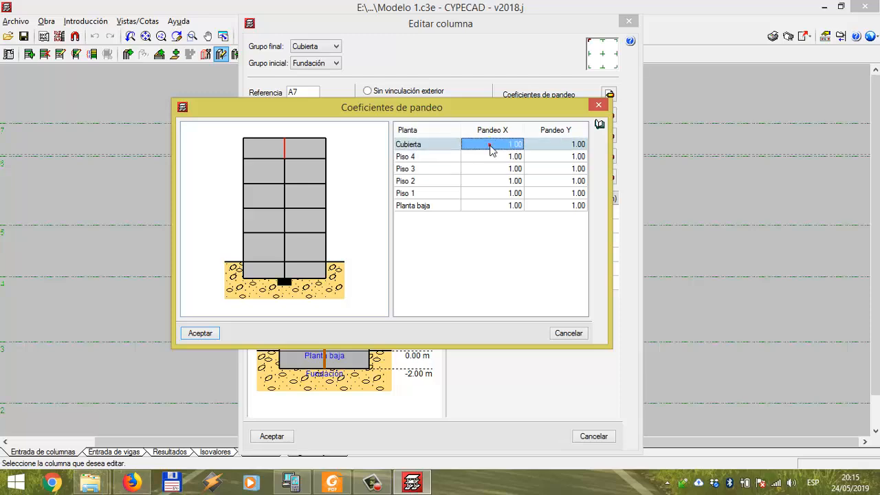
{"action": "left_click", "coordinate": [595, 107]}
- Examine column A7's fixity coefficients at head and foot for each floor, and leave them as they are
{"action": "left_click", "coordinate": [609, 115]}
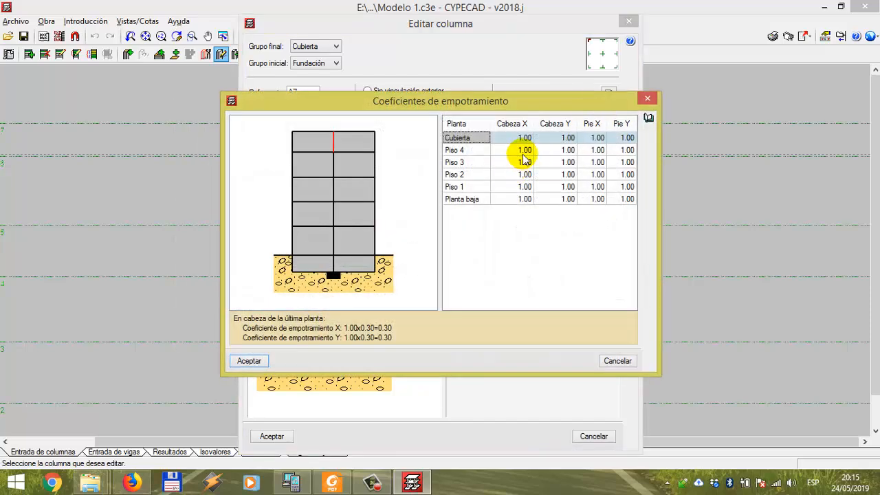
{"action": "left_click", "coordinate": [522, 150]}
{"action": "left_click", "coordinate": [557, 138]}
{"action": "left_click", "coordinate": [525, 139]}
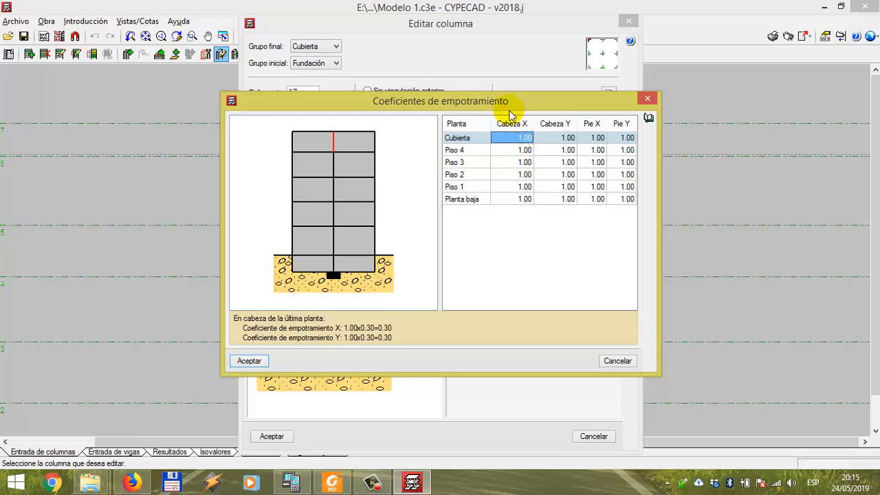
{"action": "left_click_drag", "start_coordinate": [500, 100], "coordinate": [538, 111]}
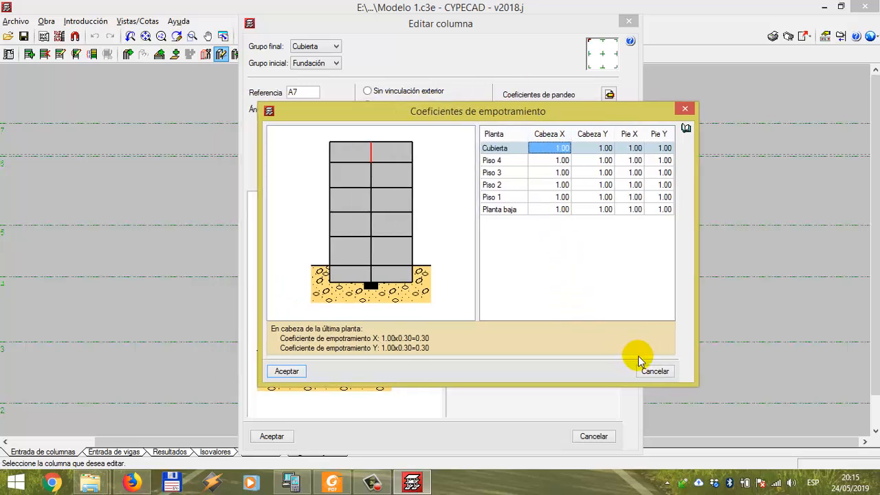
{"action": "left_click", "coordinate": [654, 371]}
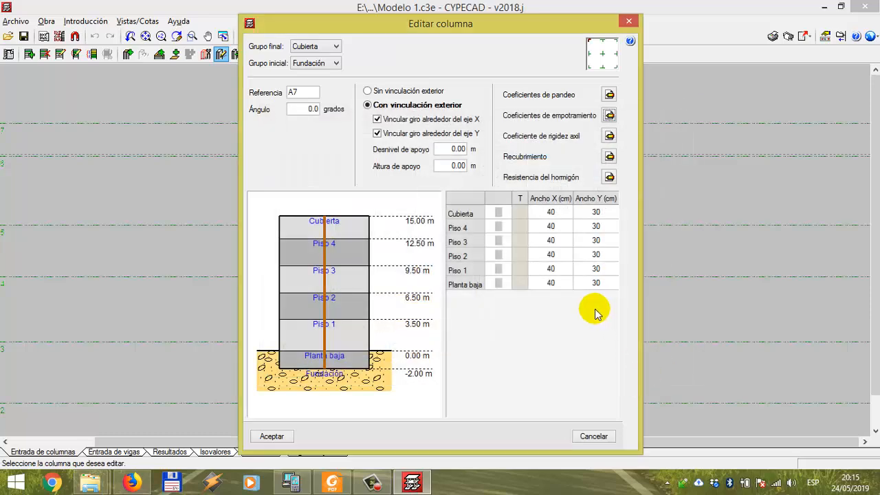
- Examine column A7's axial stiffness coefficient and concrete strength settings without changing them
{"action": "left_click", "coordinate": [609, 135]}
{"action": "left_click_drag", "start_coordinate": [375, 105], "coordinate": [422, 100]}
{"action": "left_click", "coordinate": [664, 356]}
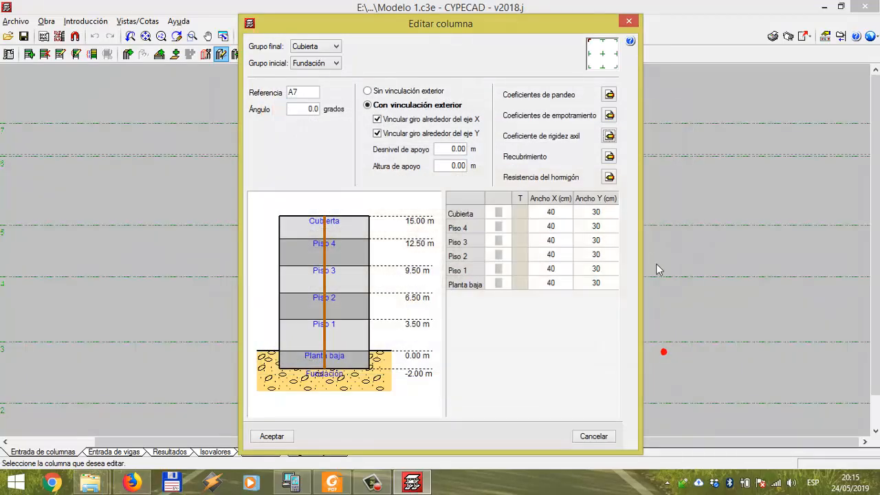
{"action": "left_click", "coordinate": [610, 177]}
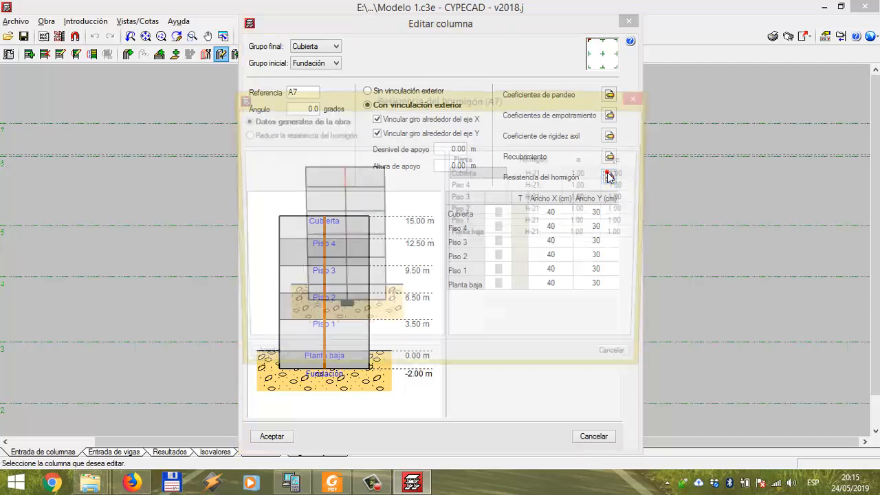
{"action": "left_click", "coordinate": [620, 362]}
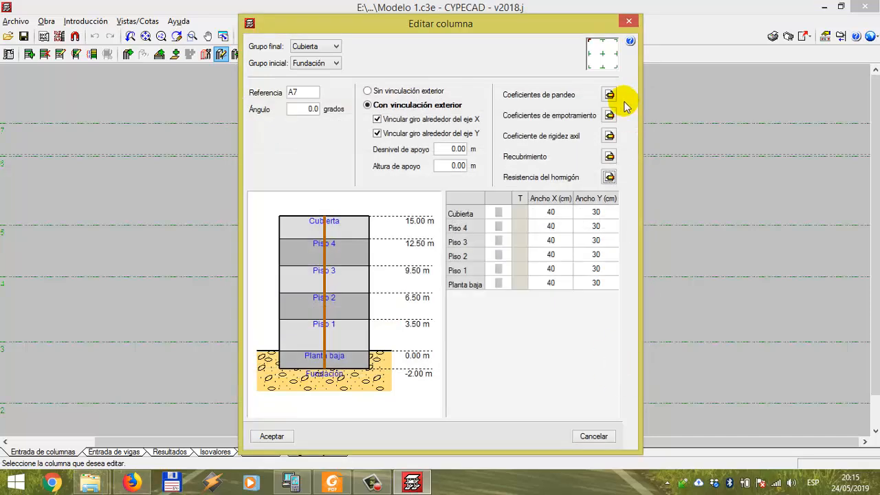
- Review column A7's buckling coefficients again, looking at the Piso 4 row
{"action": "left_click", "coordinate": [609, 94]}
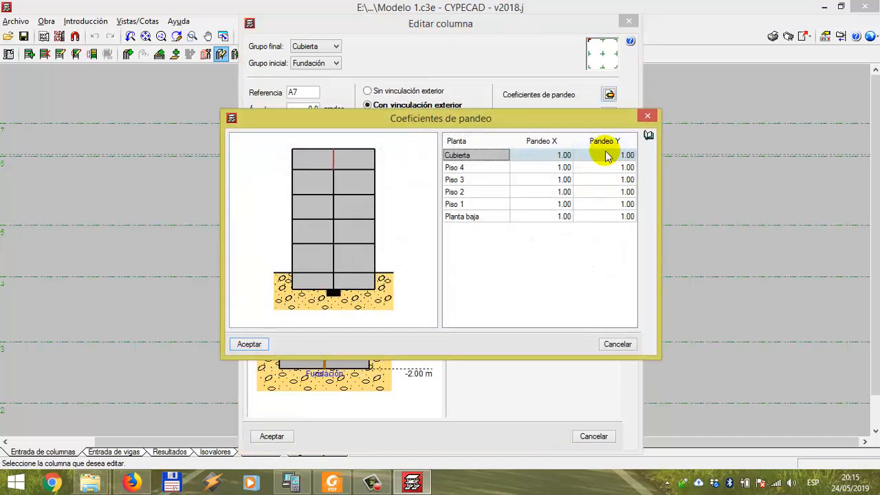
{"action": "left_click", "coordinate": [474, 168]}
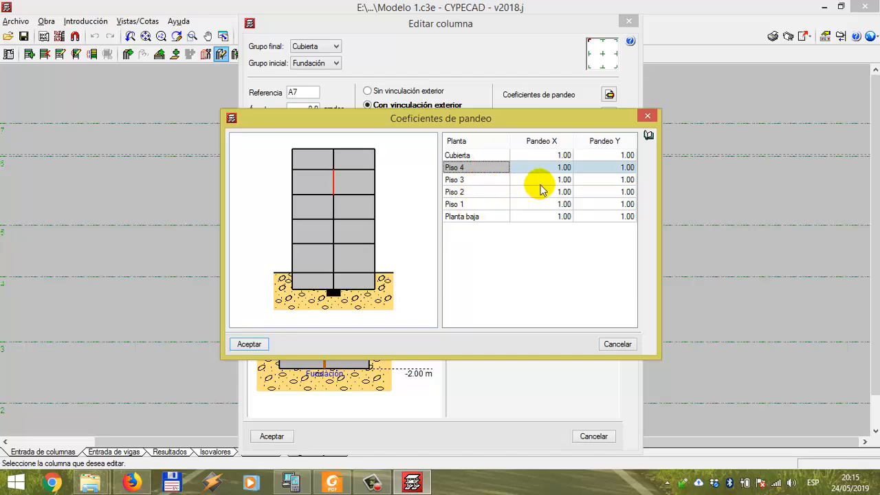
{"action": "left_click", "coordinate": [647, 116]}
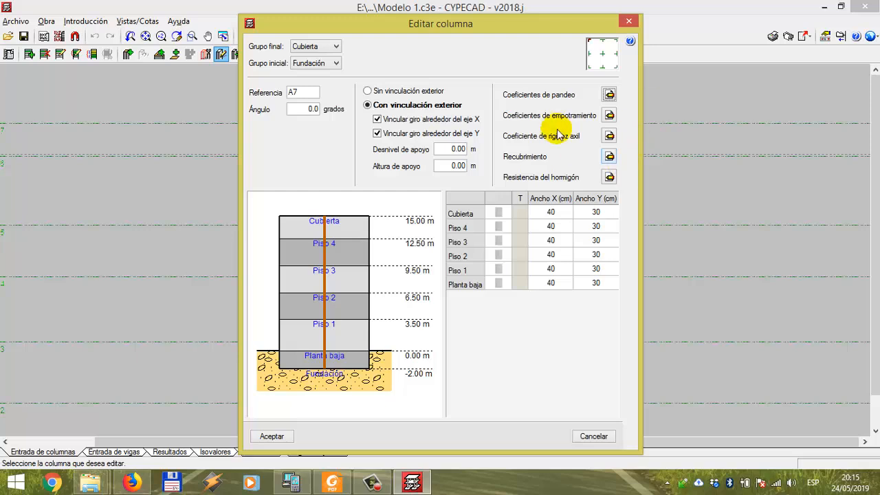
- Accept column A7's settings and switch from the column input to the results
{"action": "left_click_drag", "start_coordinate": [484, 17], "coordinate": [472, 7]}
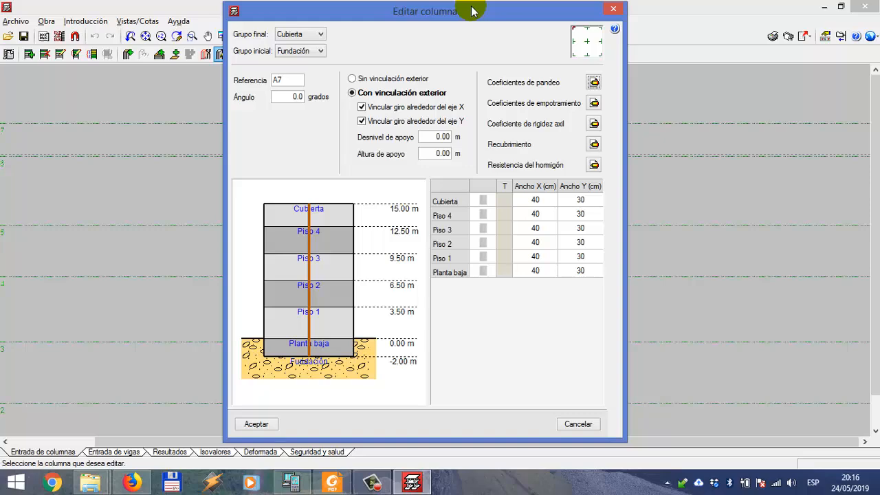
{"action": "left_click", "coordinate": [255, 423]}
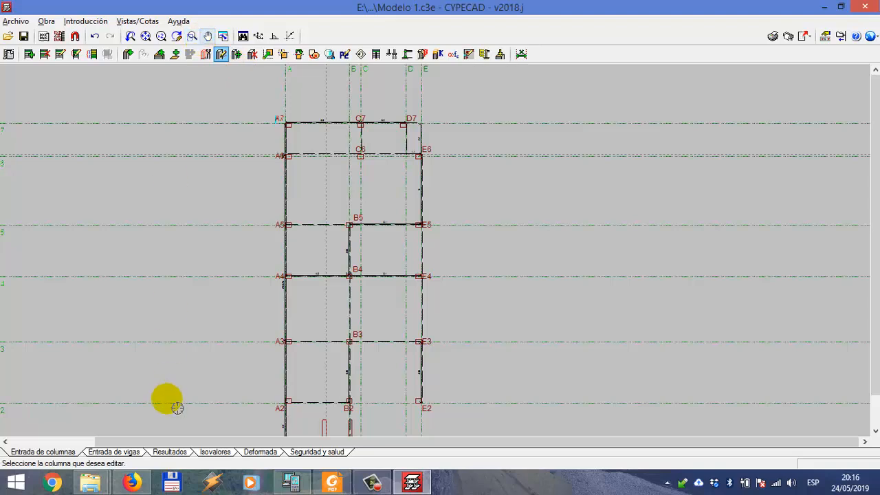
{"action": "left_click", "coordinate": [170, 452]}
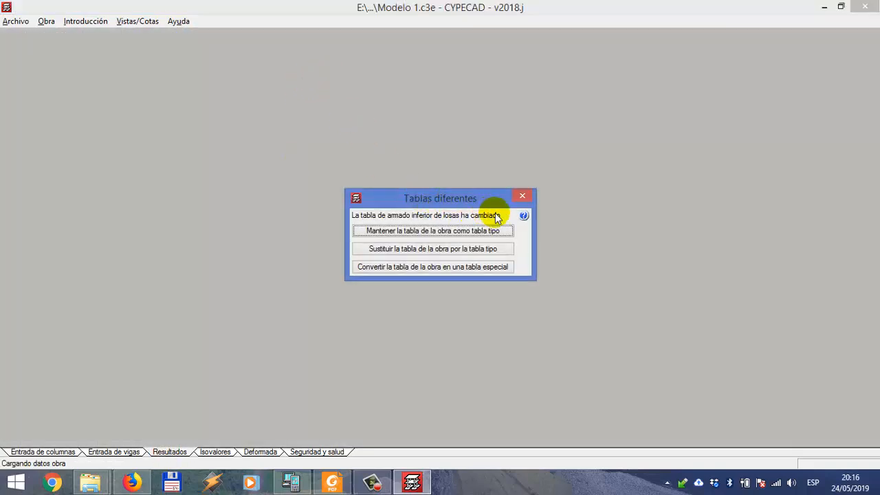
- Keep the project's changed solid-slab reinforcement tables as type tables, accepting the description "Losas macizas: armado inferior." for the lower reinforcement
{"action": "left_click_drag", "start_coordinate": [452, 200], "coordinate": [503, 129]}
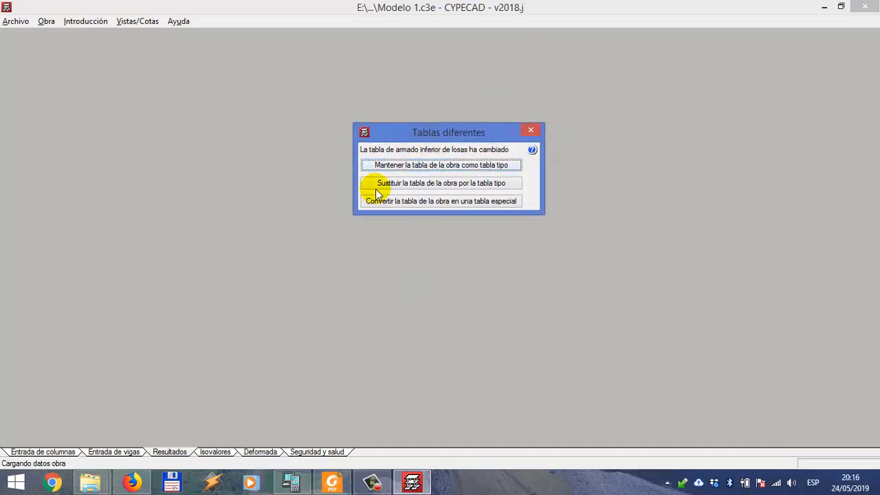
{"action": "left_click_drag", "start_coordinate": [400, 133], "coordinate": [398, 130]}
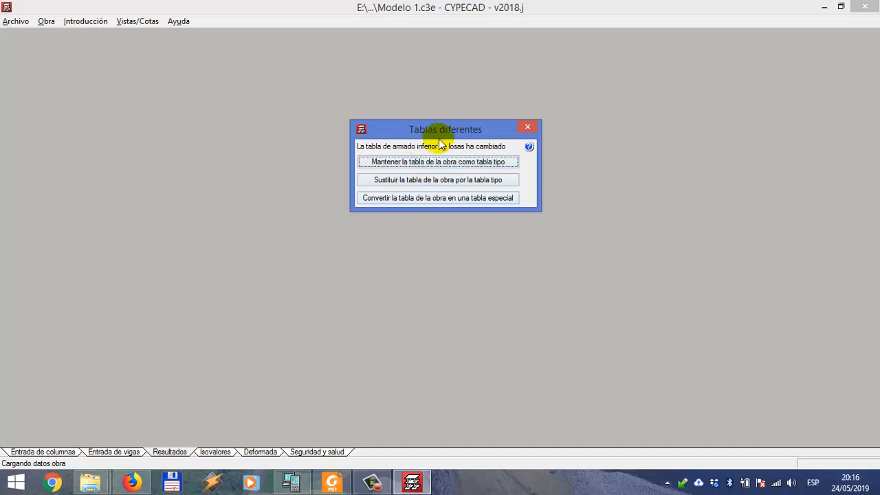
{"action": "left_click_drag", "start_coordinate": [451, 134], "coordinate": [438, 128]}
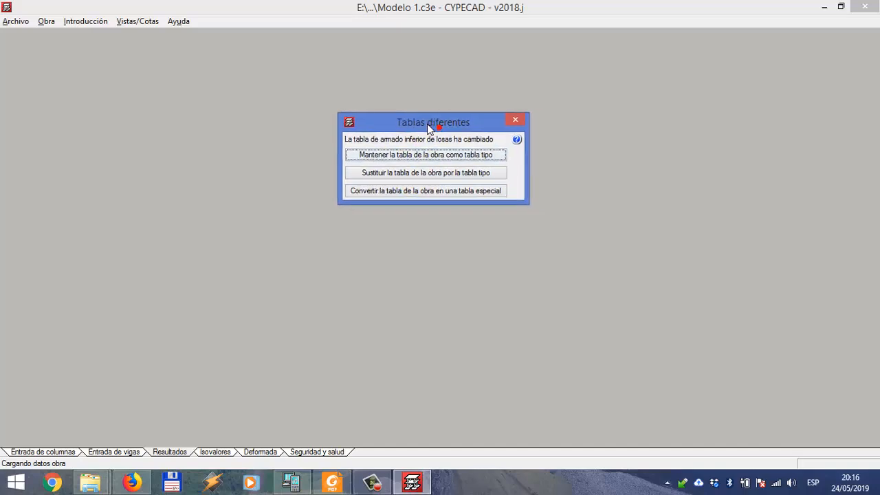
{"action": "left_click", "coordinate": [446, 158]}
{"action": "left_click", "coordinate": [364, 267]}
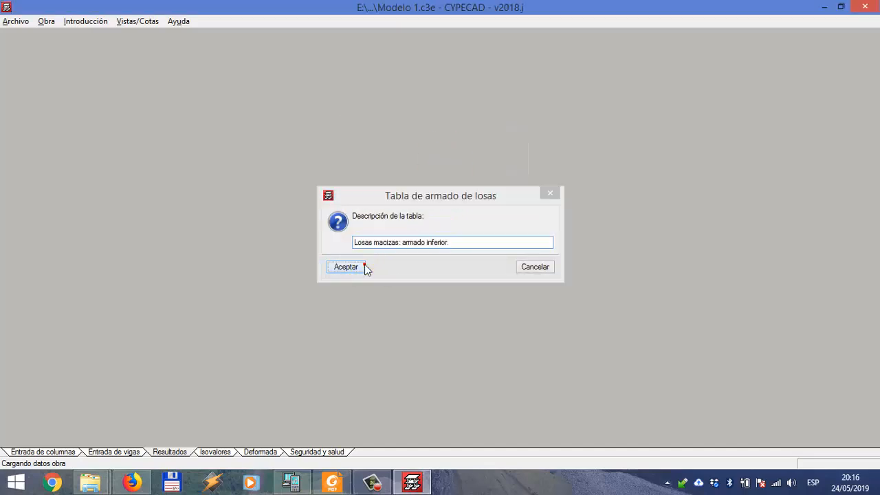
{"action": "left_click", "coordinate": [392, 231]}
{"action": "left_click", "coordinate": [339, 267]}
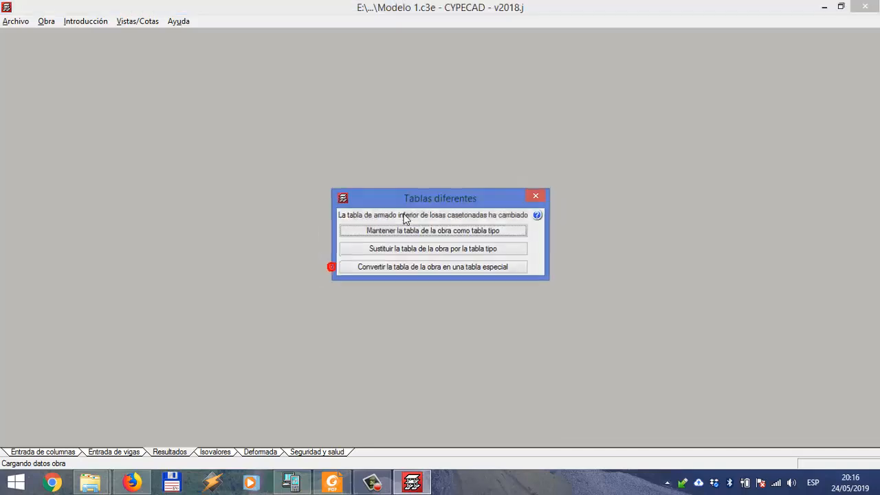
- Keep the project's changed waffle-slab and one-way slab reinforcement tables as type tables and accept their descriptions
{"action": "left_click", "coordinate": [387, 231]}
{"action": "left_click", "coordinate": [340, 266]}
{"action": "left_click", "coordinate": [383, 231]}
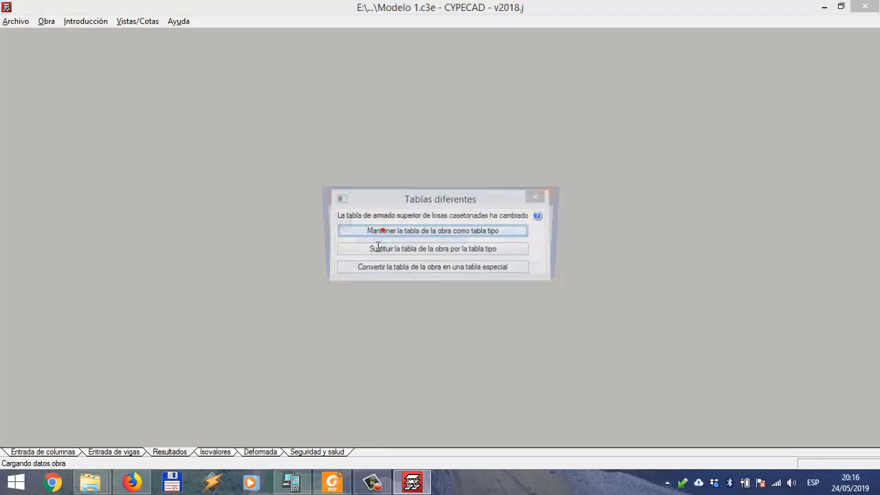
{"action": "left_click", "coordinate": [359, 267]}
{"action": "left_click", "coordinate": [373, 231]}
{"action": "left_click", "coordinate": [355, 268]}
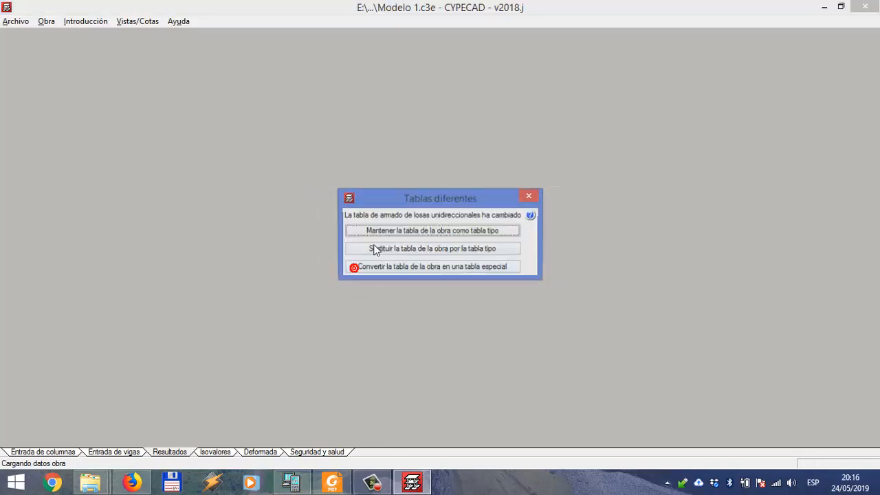
{"action": "left_click", "coordinate": [383, 234]}
{"action": "left_click", "coordinate": [352, 262]}
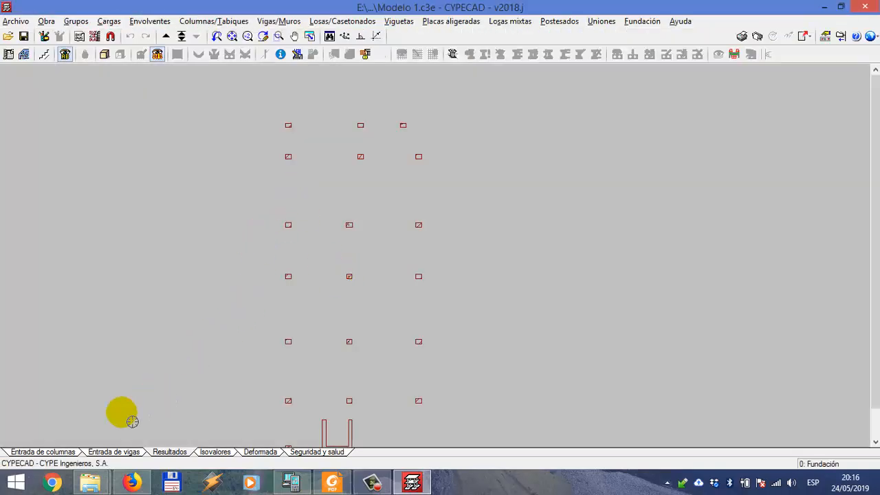
- Go to the beam input and calculate the project without dimensioning the foundation, continuing despite the stair core differences
{"action": "left_click", "coordinate": [104, 452]}
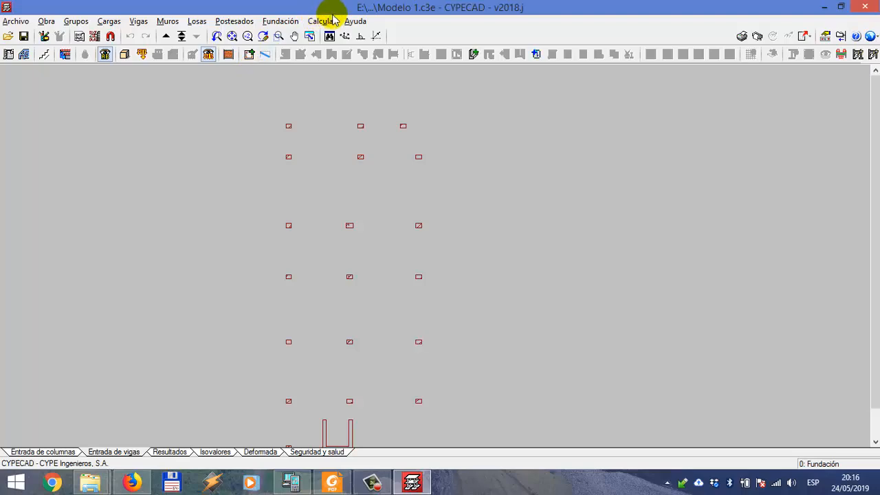
{"action": "left_click", "coordinate": [335, 19]}
{"action": "left_click", "coordinate": [356, 54]}
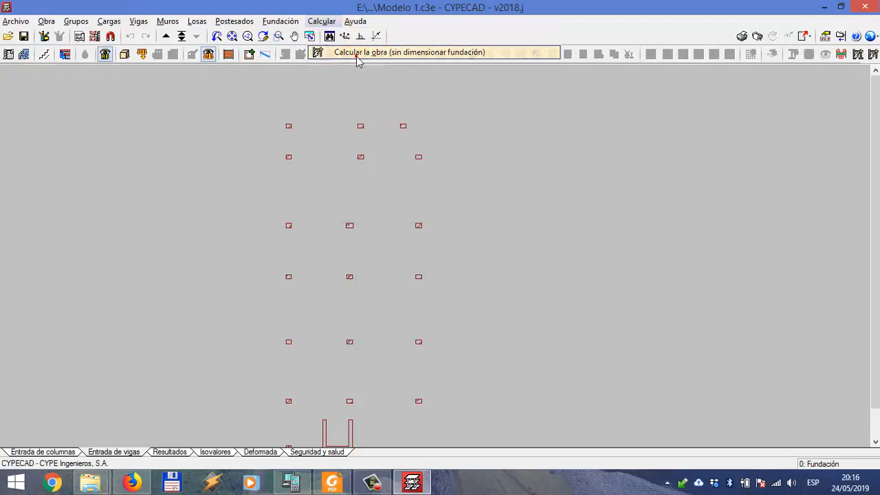
{"action": "left_click", "coordinate": [182, 387]}
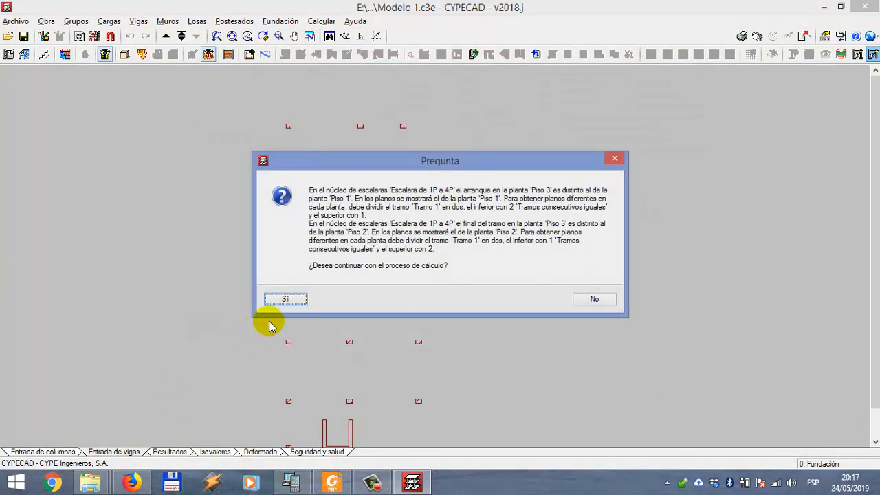
{"action": "left_click", "coordinate": [282, 299]}
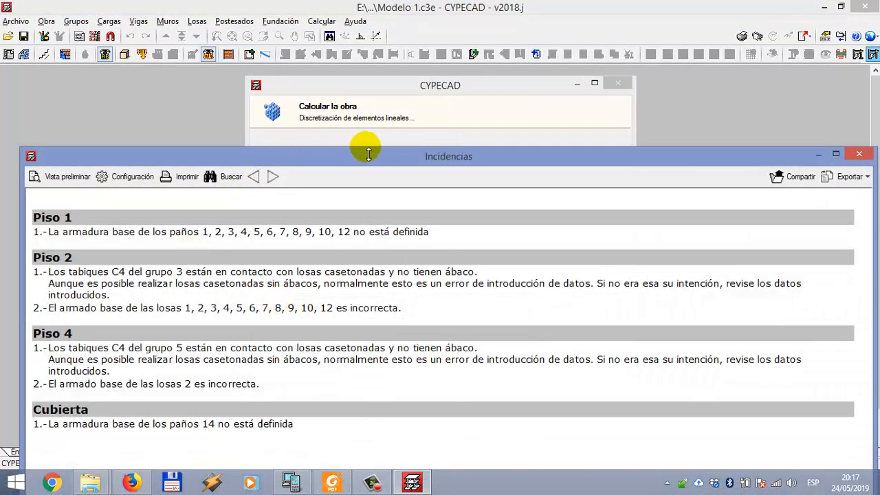
- Examine the slab base-reinforcement incidents reported for each floor, and close the report
{"action": "left_click_drag", "start_coordinate": [370, 157], "coordinate": [370, 113]}
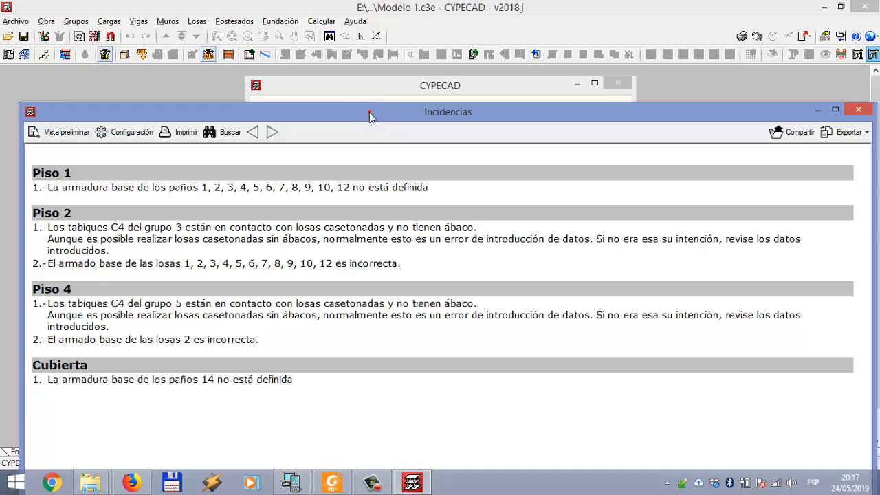
{"action": "left_click_drag", "start_coordinate": [370, 112], "coordinate": [362, 105]}
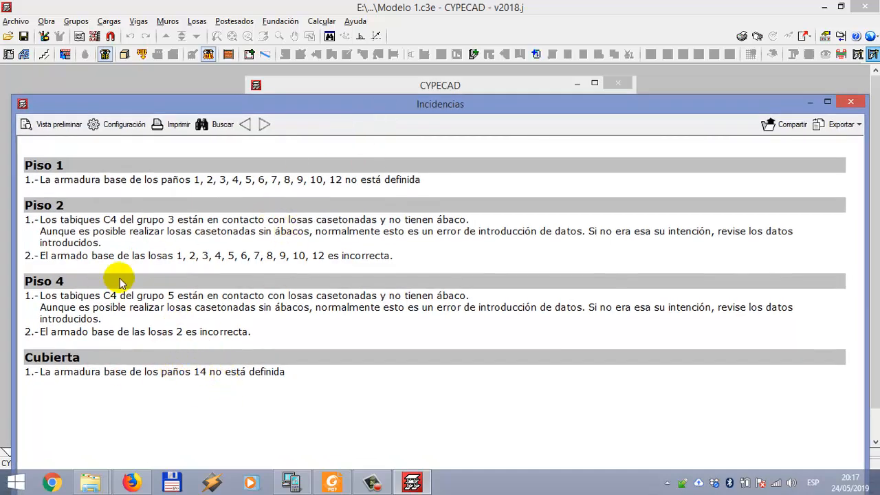
{"action": "left_click", "coordinate": [850, 102]}
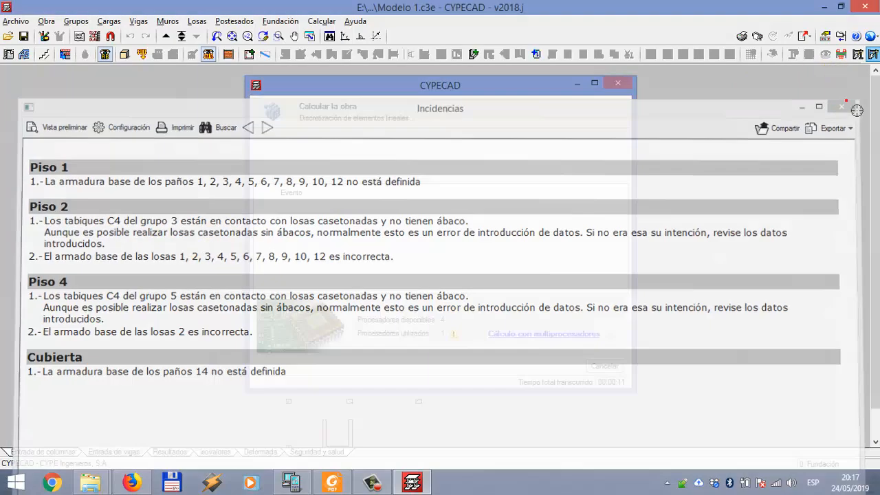
- Move up to Piso 1 and open the base-reinforcement assignment for slab panel 2
{"action": "left_click", "coordinate": [166, 36]}
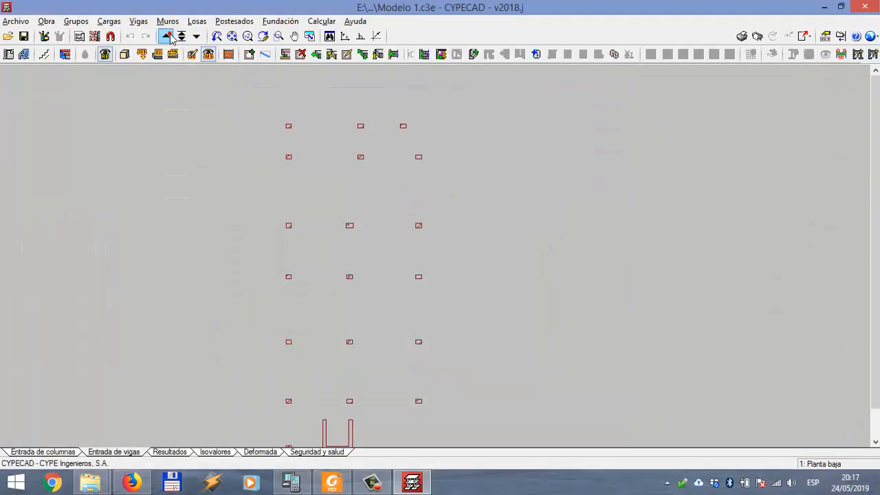
{"action": "left_click", "coordinate": [166, 36]}
{"action": "scroll", "coordinate": [416, 201], "scroll_direction": "up", "scroll_amount": 3}
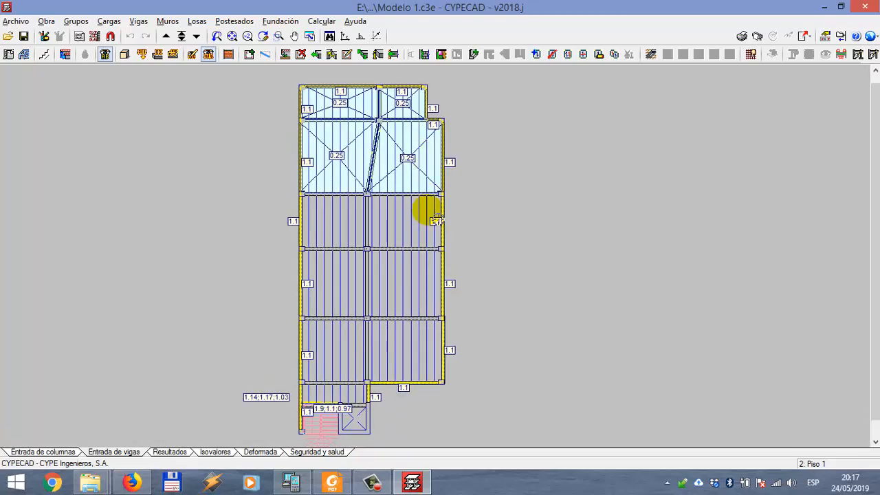
{"action": "left_click", "coordinate": [751, 55]}
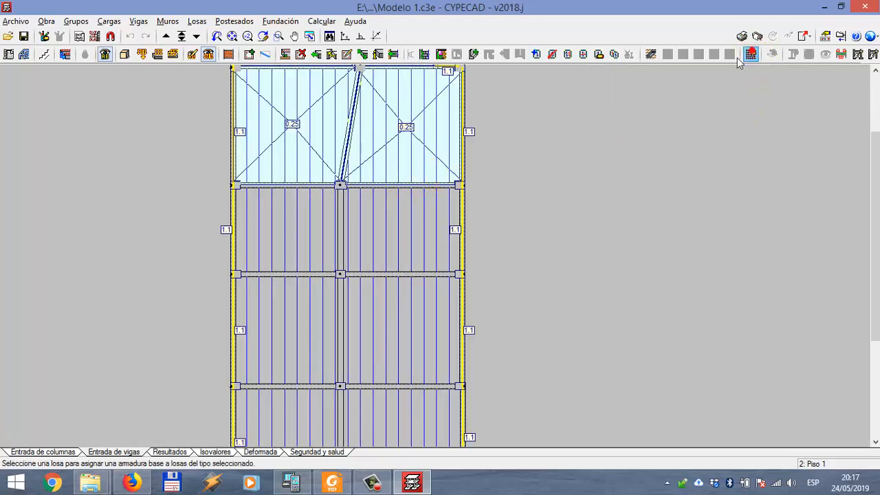
{"action": "left_click", "coordinate": [387, 253]}
- Compare the 2Ø8 and 2Ø10 joist reinforcement options and set 2Ø8 as the base reinforcement for slab panel 2
{"action": "left_click_drag", "start_coordinate": [453, 166], "coordinate": [630, 141]}
{"action": "left_click", "coordinate": [644, 200]}
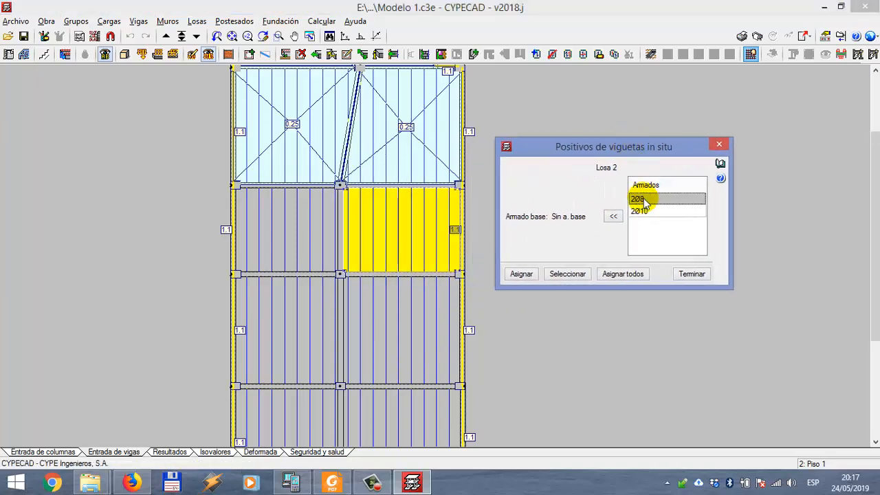
{"action": "left_click", "coordinate": [644, 212]}
{"action": "left_click", "coordinate": [654, 200]}
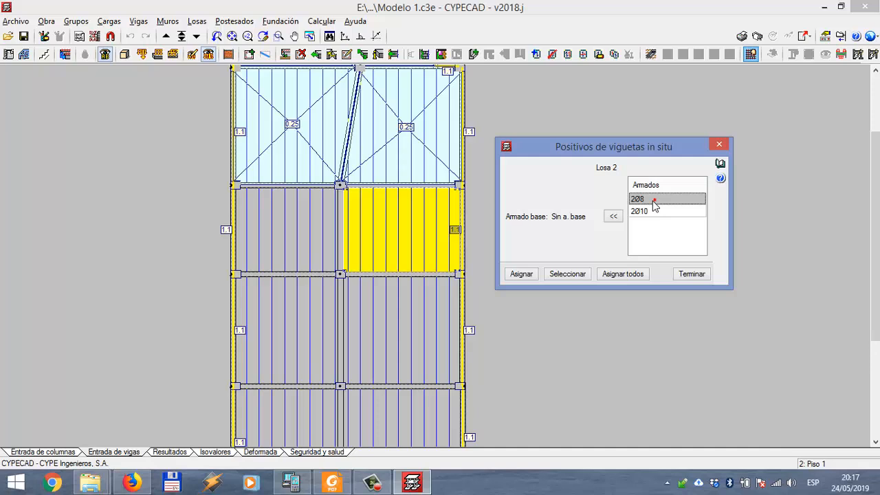
{"action": "left_click", "coordinate": [658, 211]}
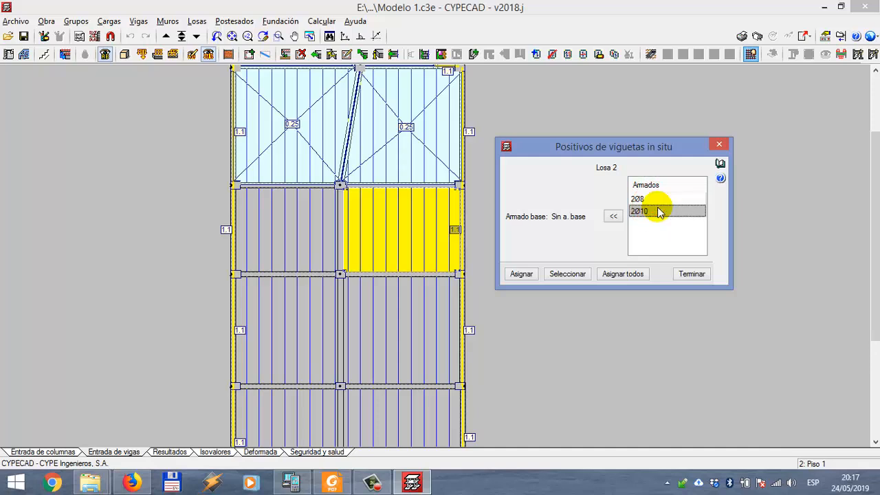
{"action": "left_click", "coordinate": [662, 200]}
{"action": "left_click_drag", "start_coordinate": [641, 150], "coordinate": [695, 140]}
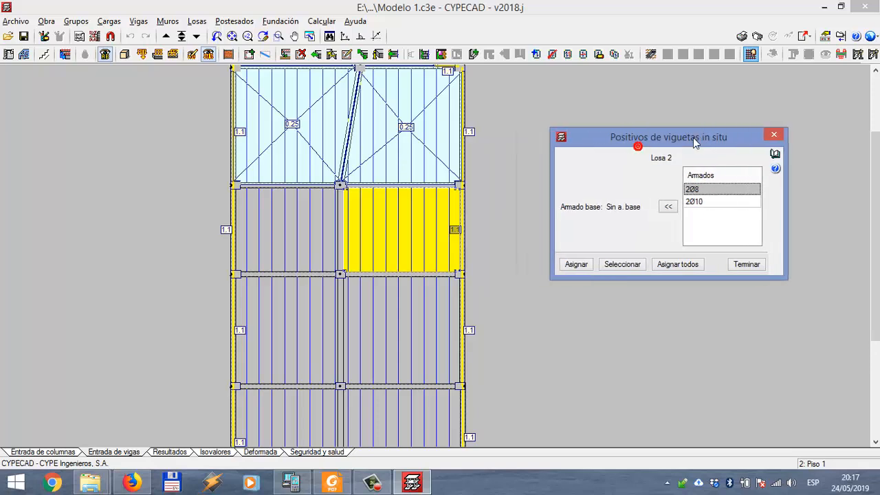
{"action": "left_click", "coordinate": [703, 202]}
{"action": "left_click", "coordinate": [700, 189]}
{"action": "left_click", "coordinate": [668, 208]}
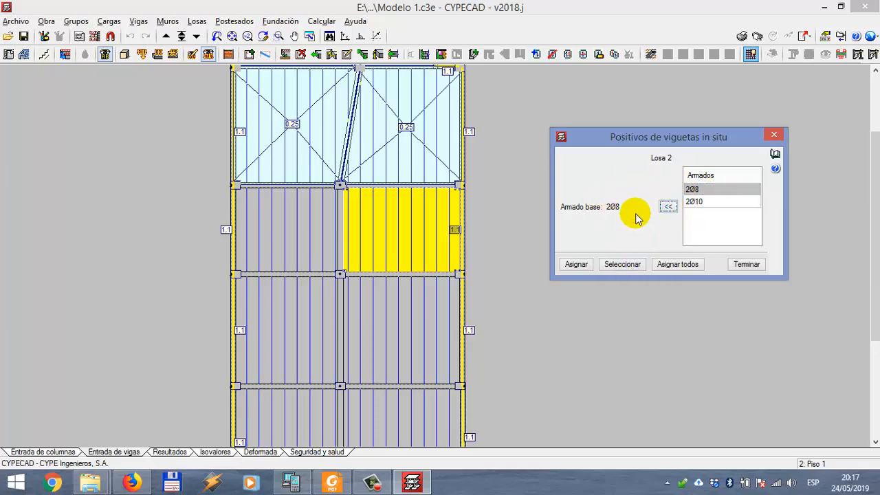
- Assign the 2Ø8 base reinforcement to individual upper panels and, with a capture window, to all the slab panels of Piso 1
{"action": "left_click", "coordinate": [568, 263]}
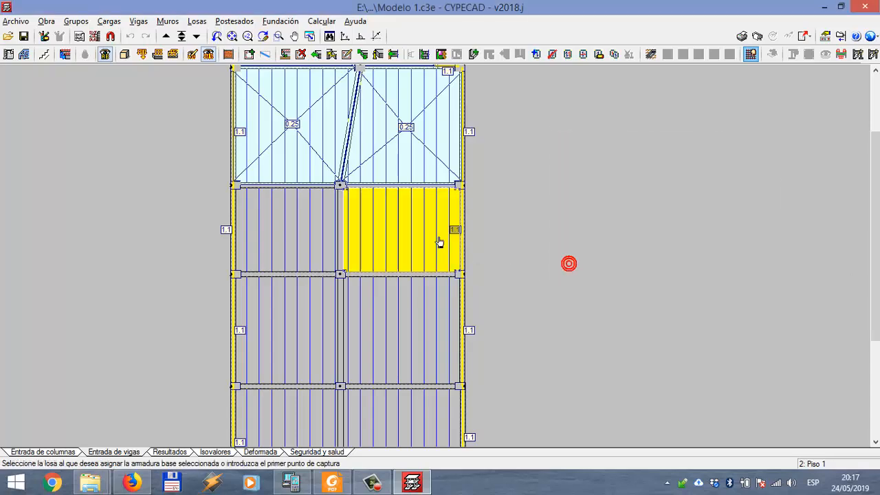
{"action": "scroll", "coordinate": [408, 217], "scroll_direction": "down", "scroll_amount": 2}
{"action": "left_click", "coordinate": [358, 163]}
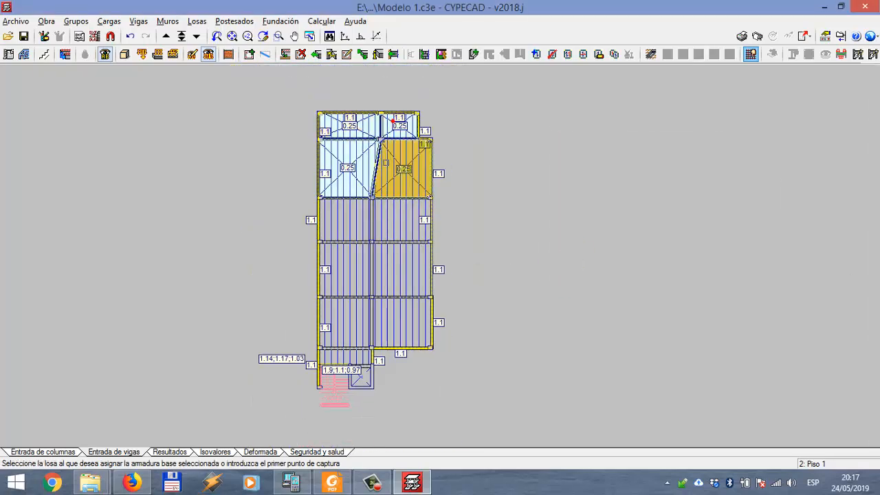
{"action": "left_click", "coordinate": [392, 176]}
{"action": "scroll", "coordinate": [354, 209], "scroll_direction": "down", "scroll_amount": 2}
{"action": "left_click", "coordinate": [284, 89]}
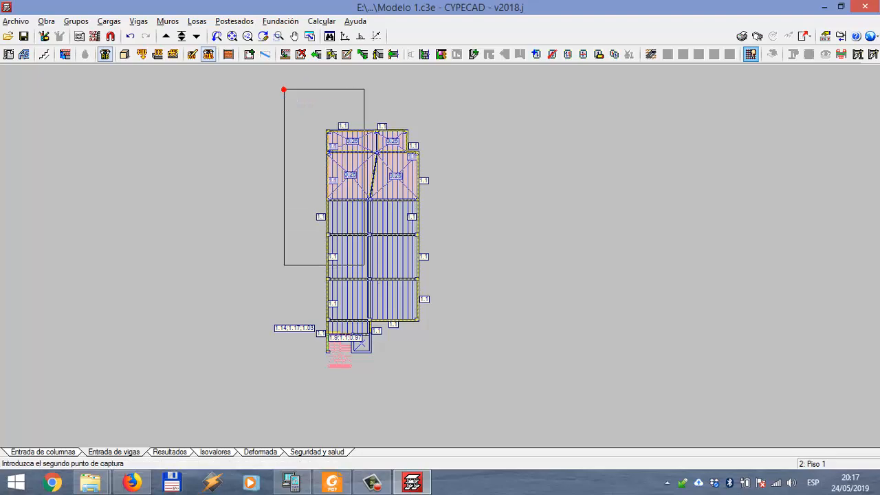
{"action": "left_click", "coordinate": [488, 382]}
- Return to the in-situ joist reinforcement options and apply the 2Ø8 base reinforcement to all Piso 1 slabs at once
{"action": "scroll", "coordinate": [354, 138], "scroll_direction": "up", "scroll_amount": 4}
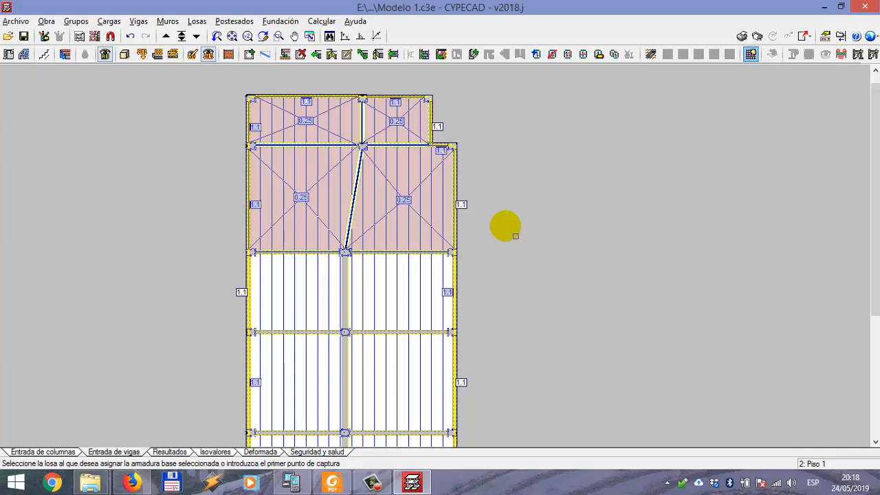
{"action": "right_click", "coordinate": [543, 243]}
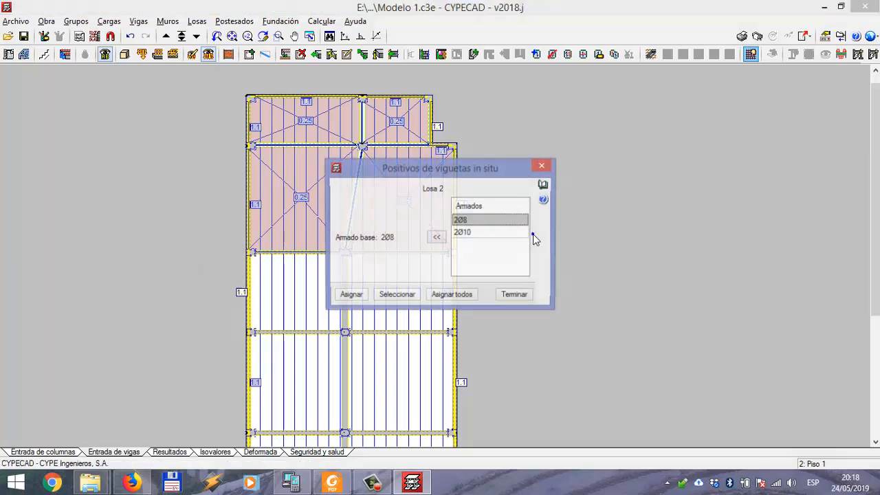
{"action": "left_click_drag", "start_coordinate": [495, 183], "coordinate": [646, 188]}
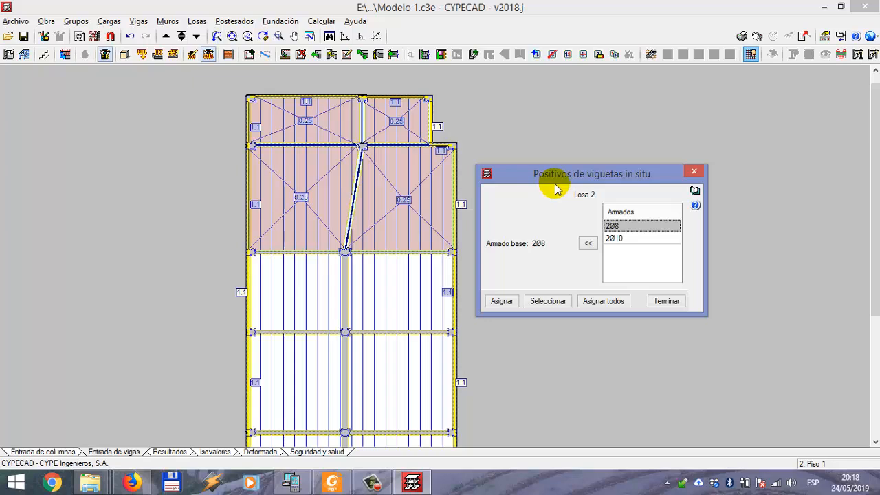
{"action": "left_click_drag", "start_coordinate": [572, 178], "coordinate": [575, 169]}
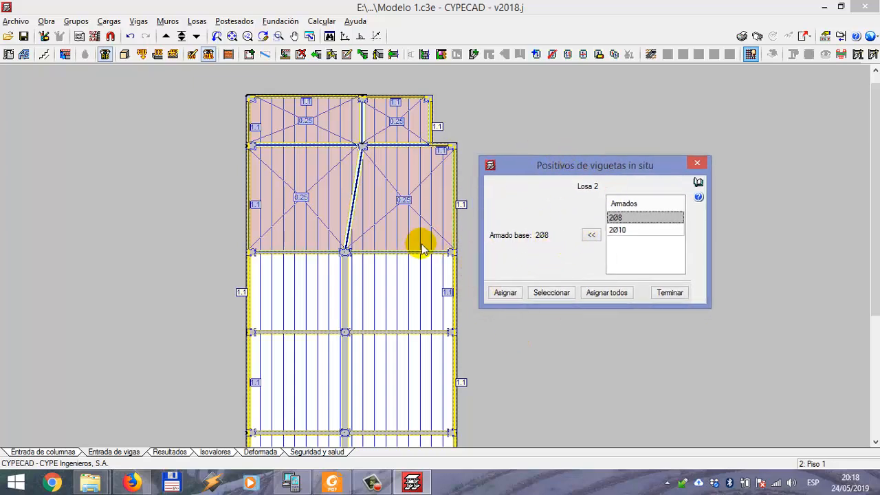
{"action": "left_click", "coordinate": [515, 293]}
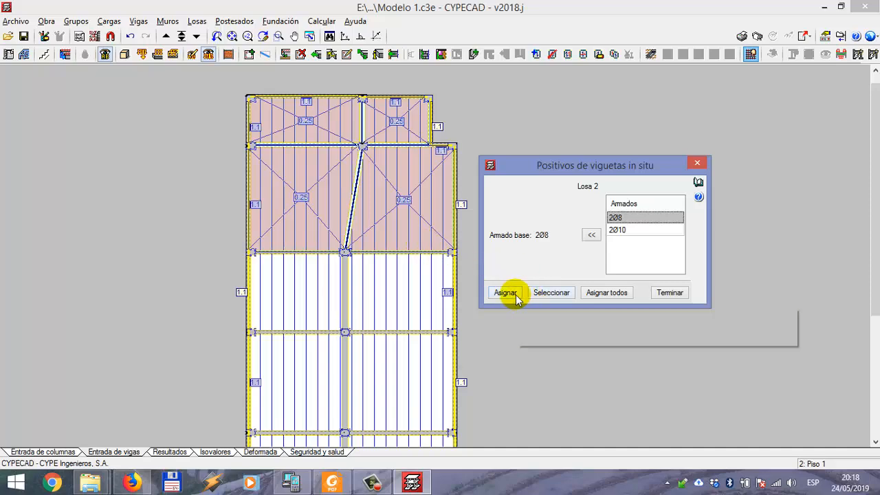
{"action": "left_click", "coordinate": [617, 294]}
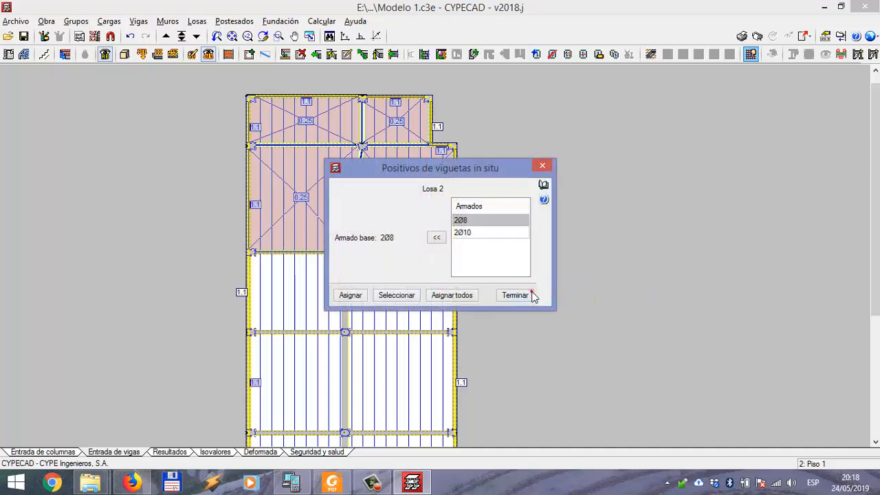
- Finish the Piso 1 assignment, move up to Piso 2 and open the waffle-slab base-reinforcement settings for slab panel 9
{"action": "left_click", "coordinate": [534, 295]}
{"action": "left_click", "coordinate": [166, 35]}
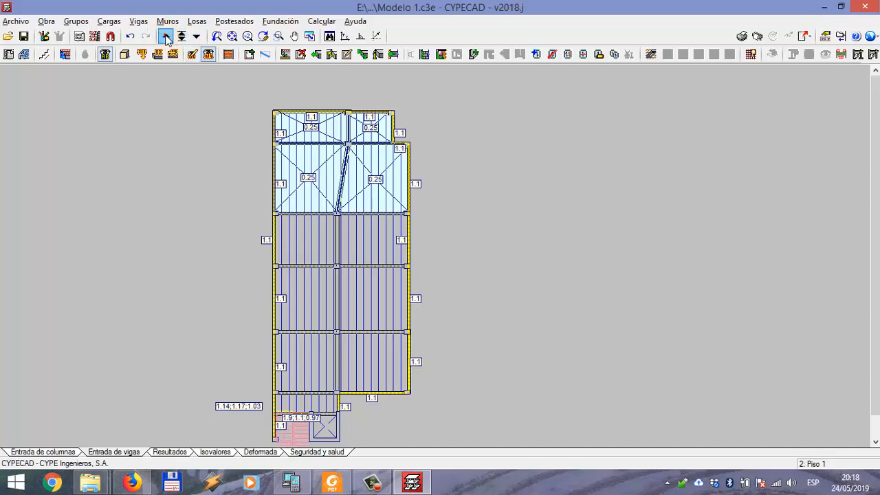
{"action": "scroll", "coordinate": [252, 236], "scroll_direction": "up", "scroll_amount": 5}
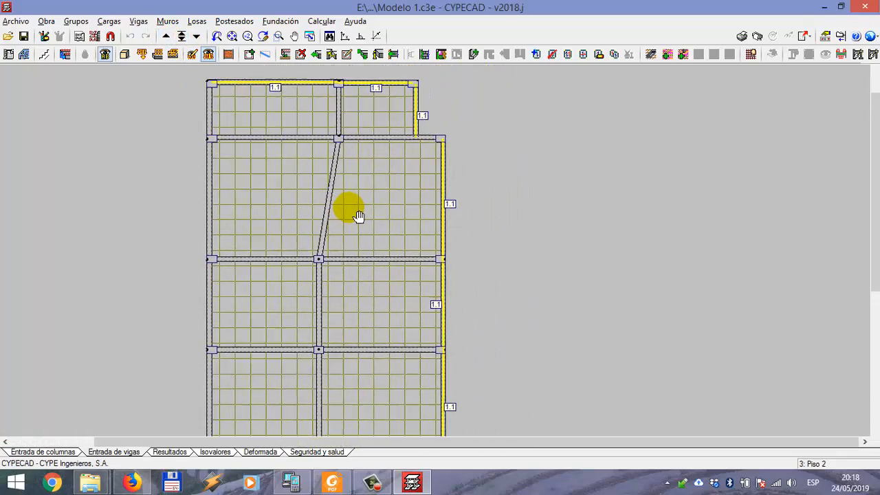
{"action": "left_click", "coordinate": [751, 54]}
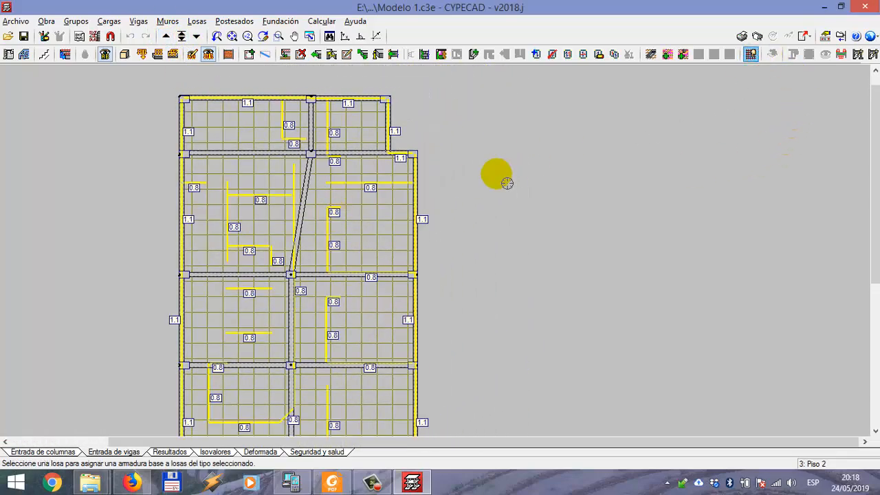
{"action": "left_click", "coordinate": [378, 220]}
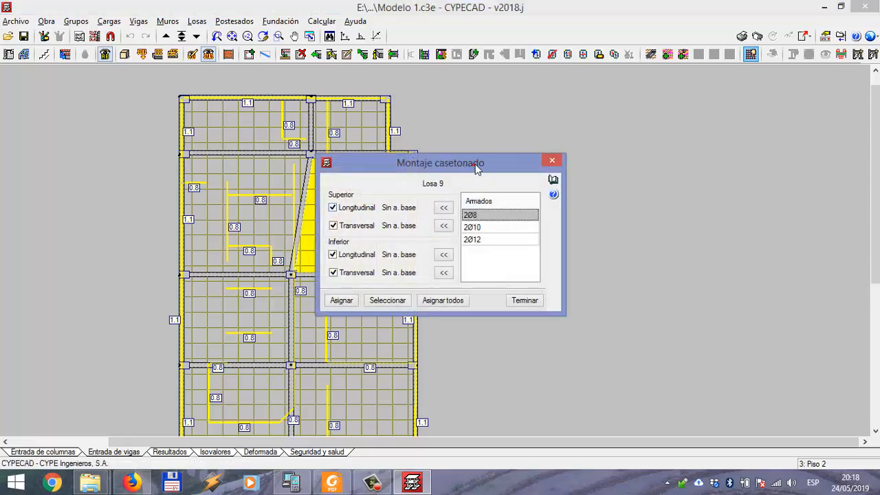
{"action": "left_click_drag", "start_coordinate": [476, 168], "coordinate": [635, 150]}
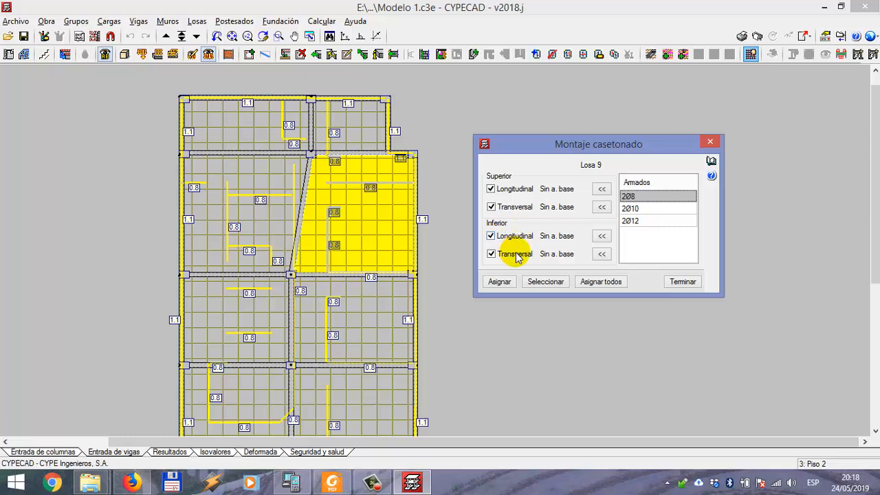
{"action": "left_click_drag", "start_coordinate": [587, 151], "coordinate": [580, 135]}
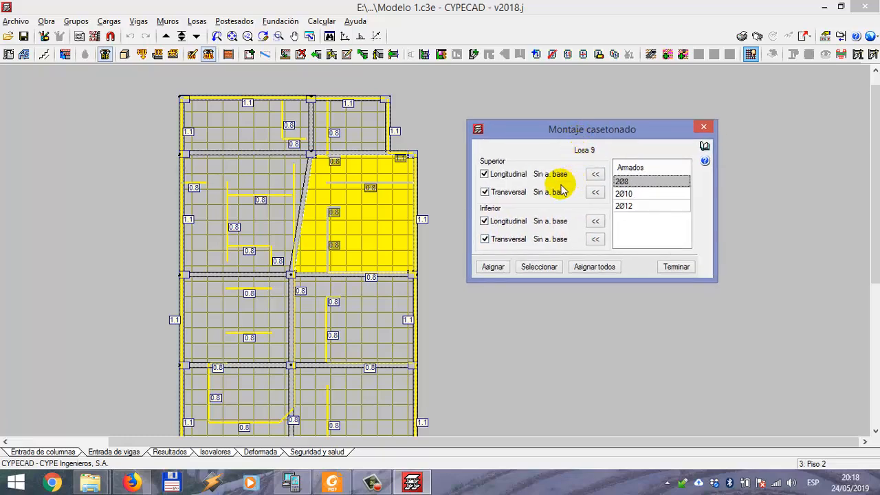
- Set the upper base reinforcement to 2Ø10 and the lower to 2Ø8 in both directions, and assign it to all Piso 2 slabs
{"action": "left_click", "coordinate": [627, 195]}
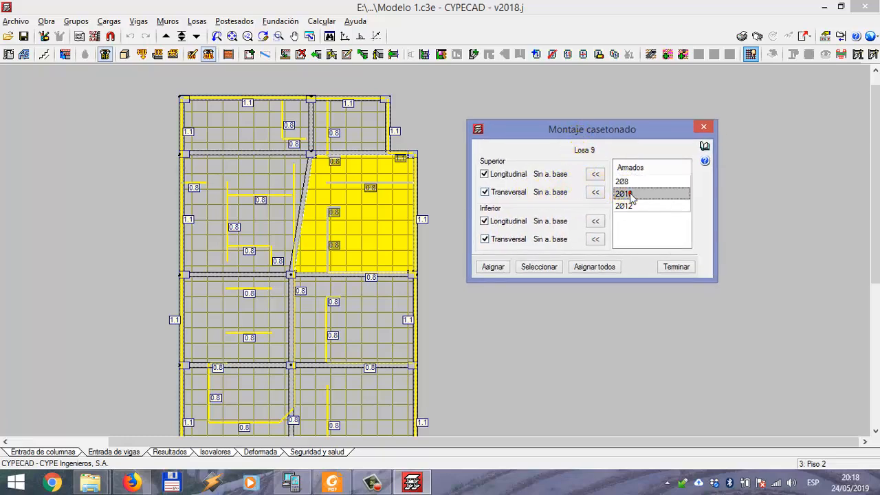
{"action": "left_click", "coordinate": [595, 193]}
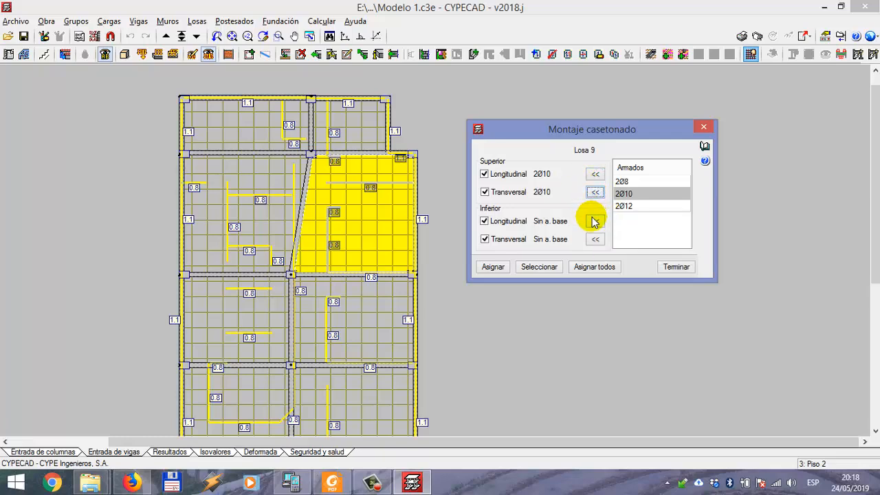
{"action": "left_click", "coordinate": [622, 181]}
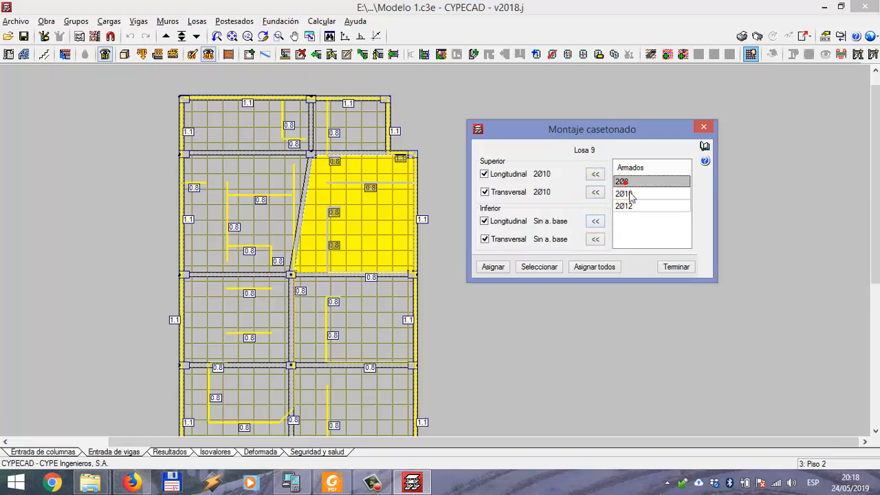
{"action": "left_click", "coordinate": [597, 237]}
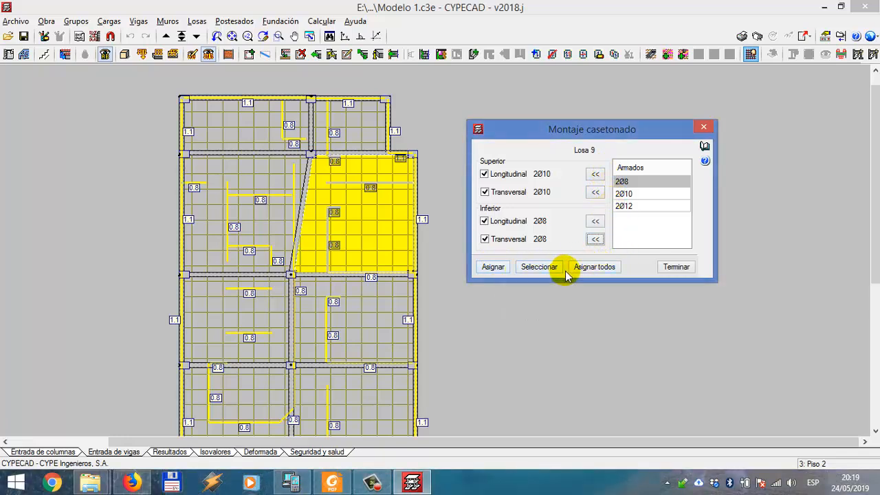
{"action": "left_click_drag", "start_coordinate": [596, 130], "coordinate": [445, 162]}
{"action": "left_click", "coordinate": [444, 300]}
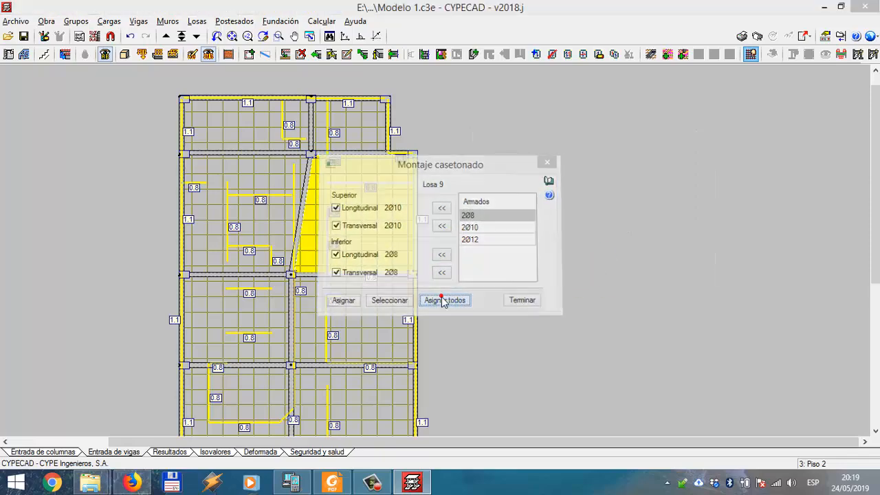
{"action": "left_click", "coordinate": [520, 301]}
- Move up to Piso 3 and open the solid-slab base-reinforcement settings for slab panel 1
{"action": "left_click", "coordinate": [188, 96]}
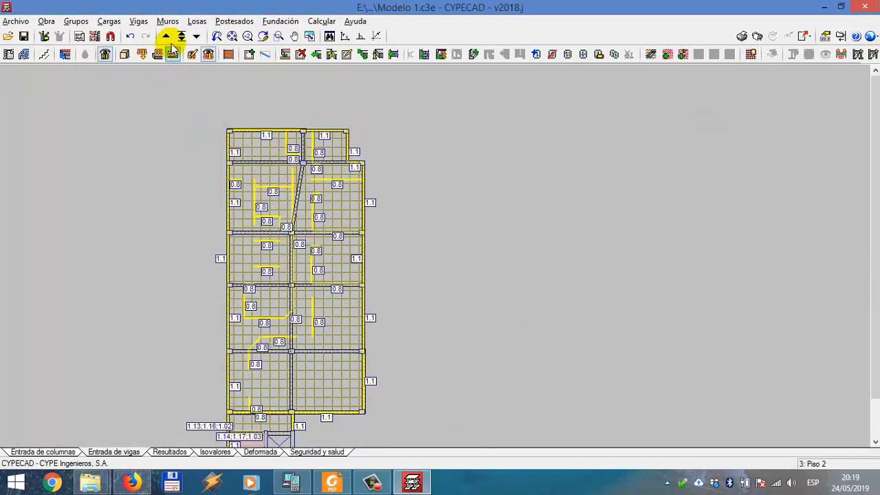
{"action": "middle_click_drag", "start_coordinate": [311, 246], "coordinate": [378, 237]}
{"action": "scroll", "coordinate": [386, 240], "scroll_direction": "up", "scroll_amount": 3}
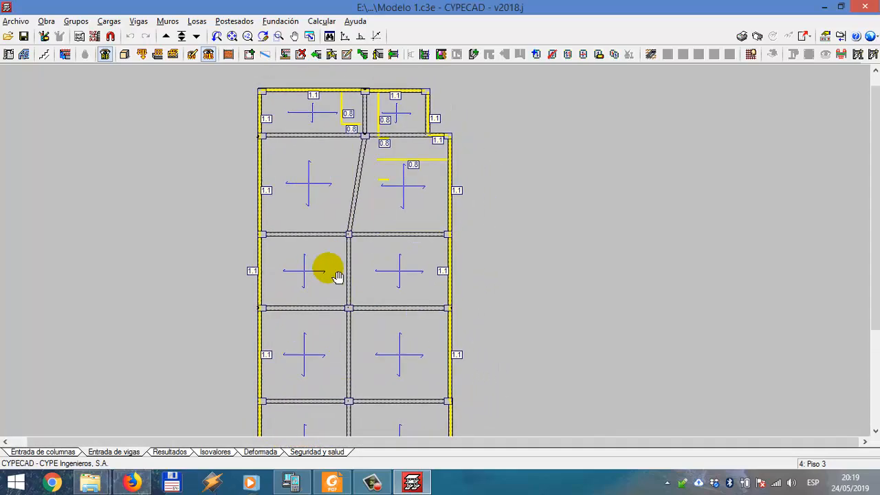
{"action": "left_click", "coordinate": [750, 54]}
{"action": "left_click_drag", "start_coordinate": [454, 165], "coordinate": [588, 143]}
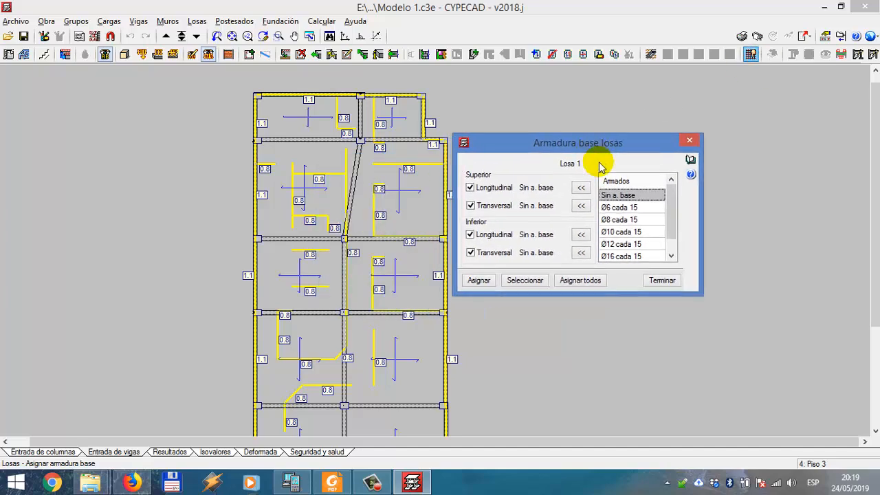
- Compare the bar options and assign Ø8 cada 15 as upper and lower base reinforcement in both directions to all Piso 3 slabs
{"action": "left_click", "coordinate": [636, 207]}
{"action": "left_click", "coordinate": [623, 219]}
{"action": "left_click", "coordinate": [615, 207]}
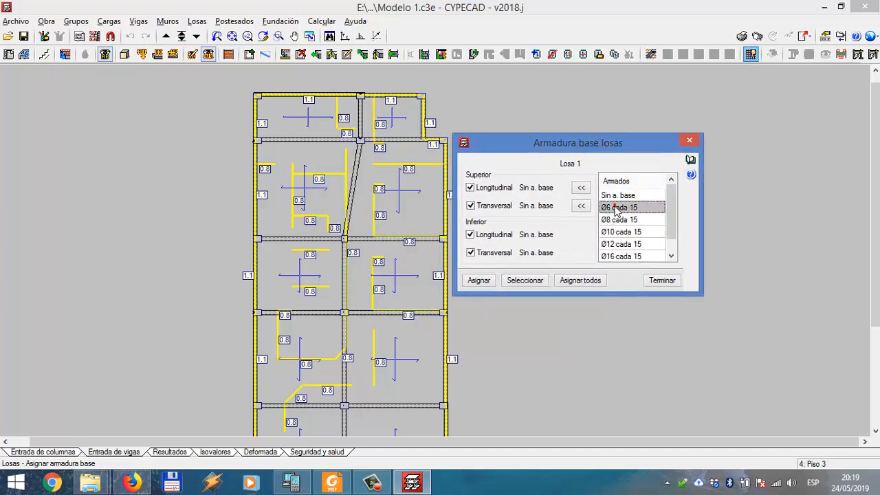
{"action": "left_click", "coordinate": [623, 219]}
{"action": "left_click", "coordinate": [621, 231]}
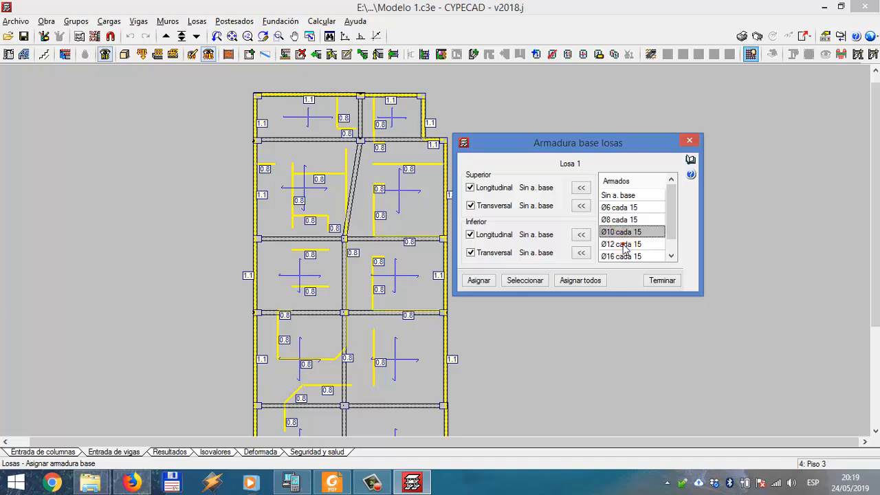
{"action": "left_click", "coordinate": [623, 244]}
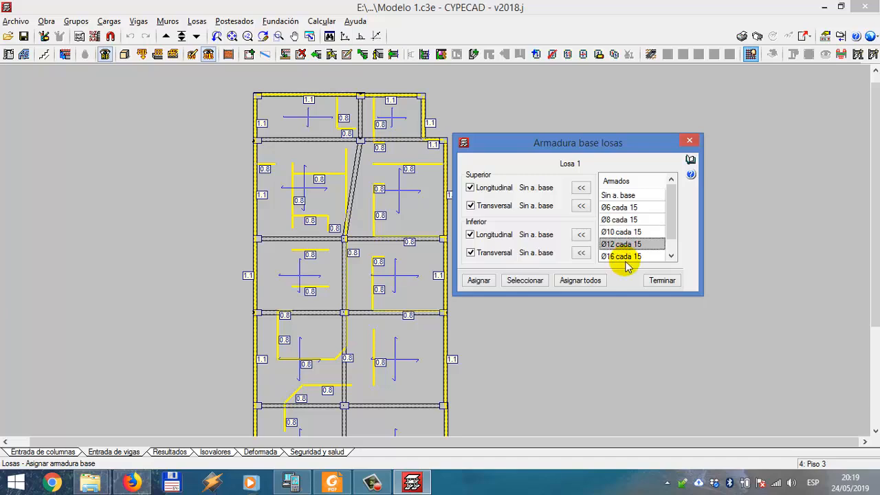
{"action": "left_click", "coordinate": [633, 222]}
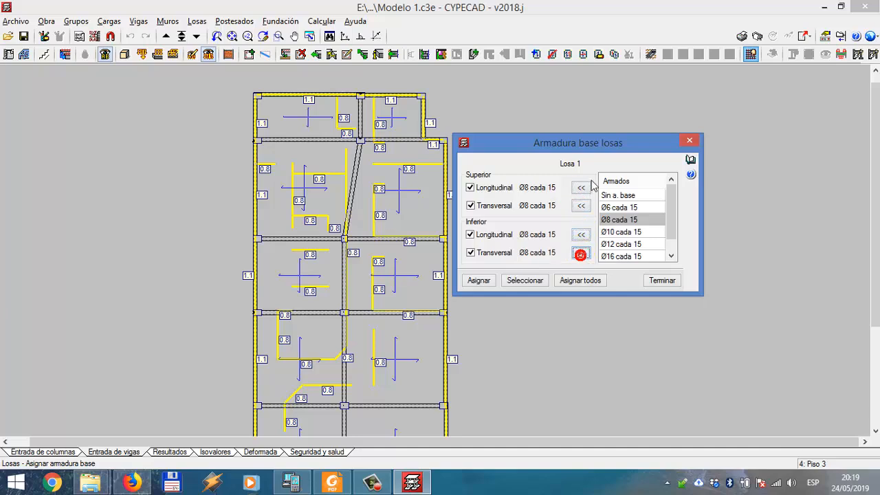
{"action": "left_click_drag", "start_coordinate": [588, 149], "coordinate": [624, 132]}
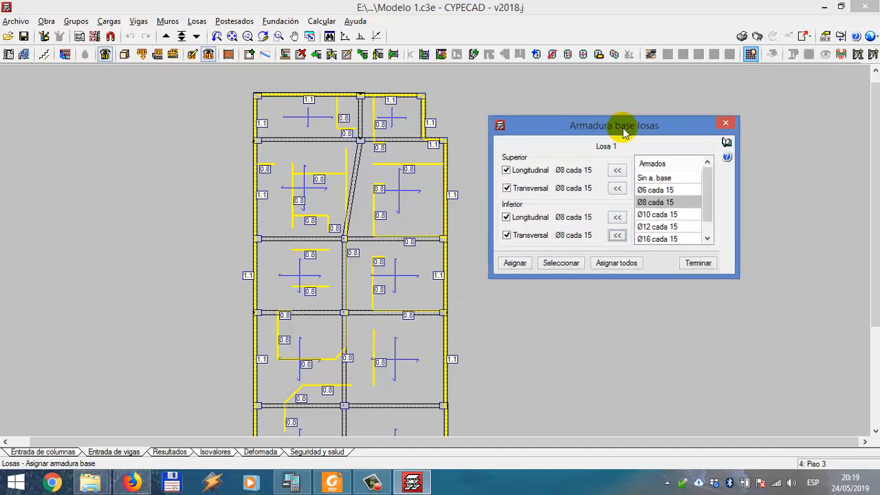
{"action": "left_click", "coordinate": [624, 264]}
{"action": "left_click", "coordinate": [524, 300]}
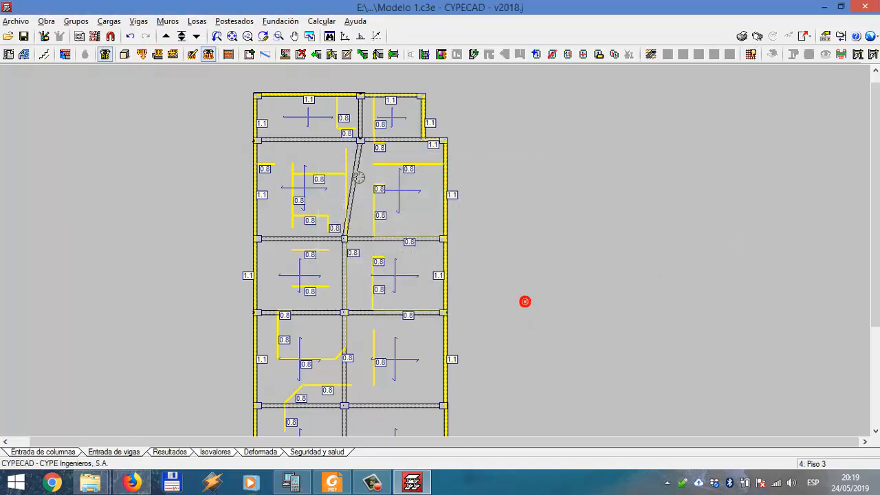
- Move up to Piso 4 and open the waffle-slab base-reinforcement settings for slab panel 2
{"action": "left_click", "coordinate": [166, 36]}
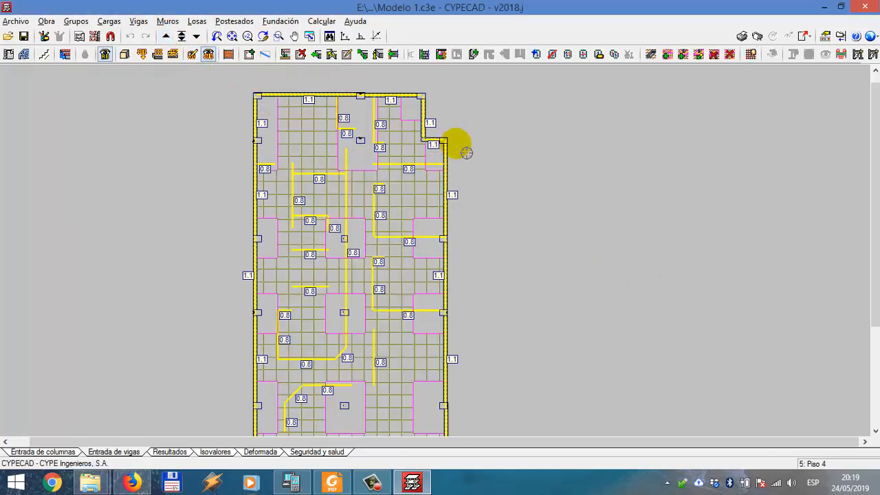
{"action": "left_click", "coordinate": [751, 54]}
{"action": "left_click", "coordinate": [395, 205]}
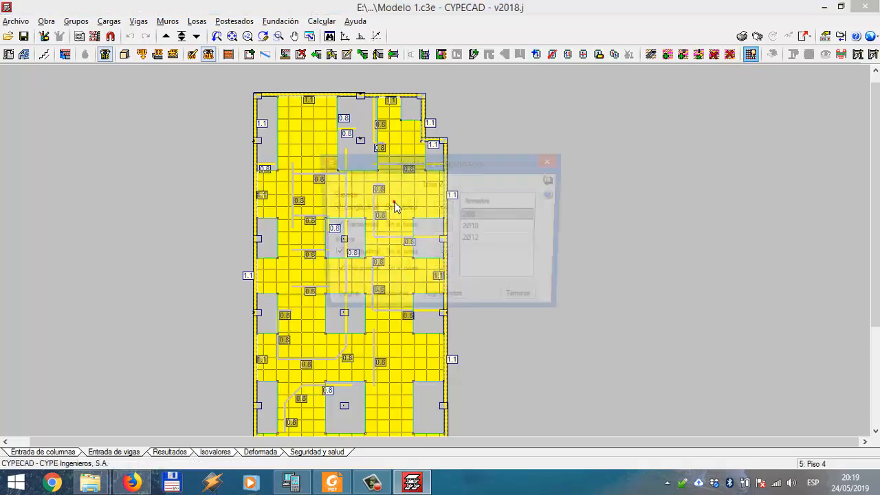
{"action": "left_click_drag", "start_coordinate": [461, 165], "coordinate": [568, 149]}
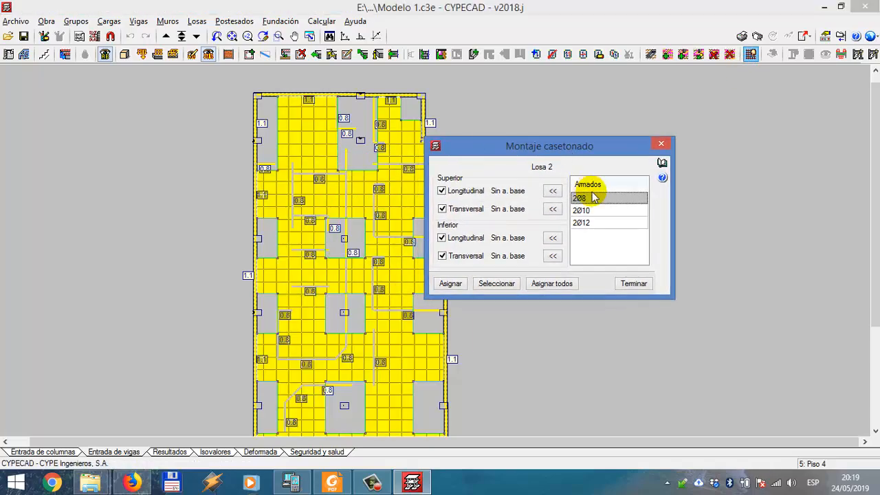
- Assign 2Ø10 upper and 2Ø8 lower base reinforcement, longitudinal and transversal, to all Piso 4 waffle slabs
{"action": "left_click", "coordinate": [582, 212]}
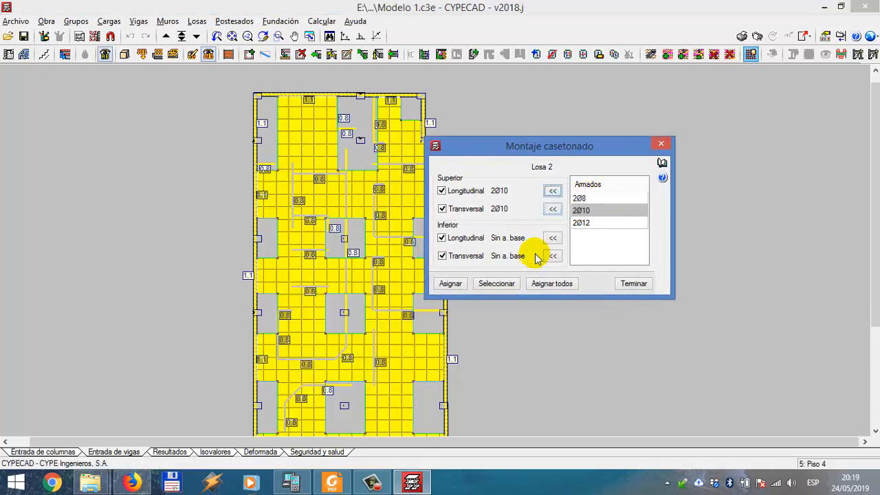
{"action": "left_click", "coordinate": [580, 198]}
{"action": "left_click", "coordinate": [553, 238]}
{"action": "left_click", "coordinate": [551, 257]}
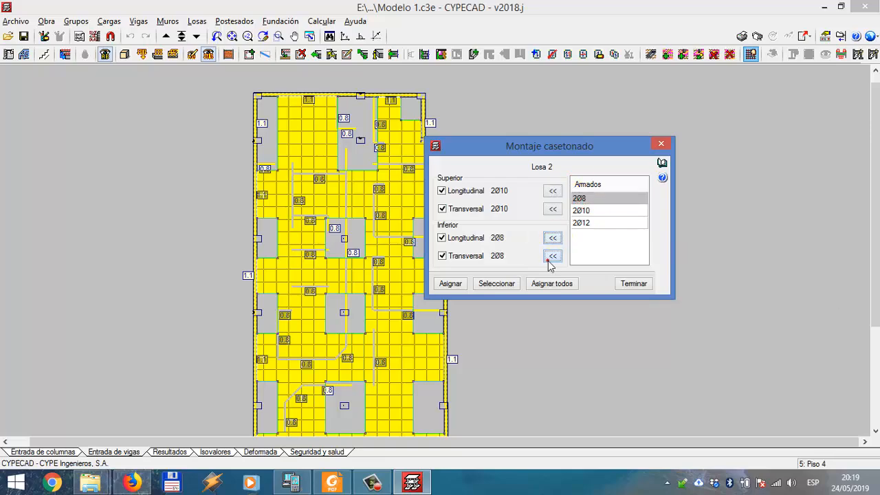
{"action": "left_click", "coordinate": [551, 286]}
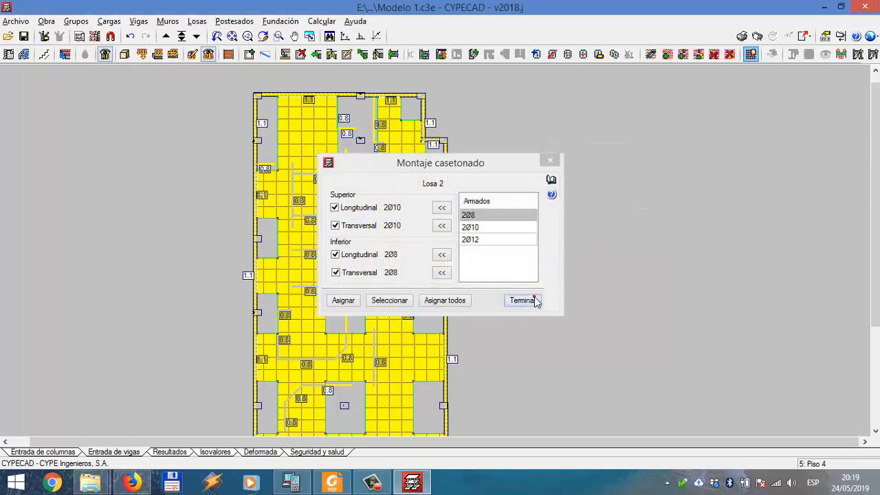
{"action": "left_click", "coordinate": [534, 300]}
- Move up to Cubierta, save the project and review its slab incidents report
{"action": "left_click", "coordinate": [165, 36]}
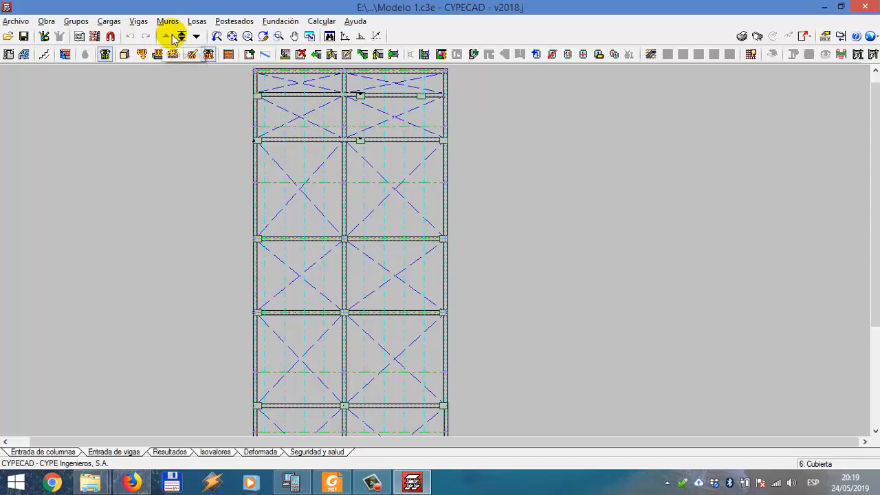
{"action": "left_click", "coordinate": [25, 36]}
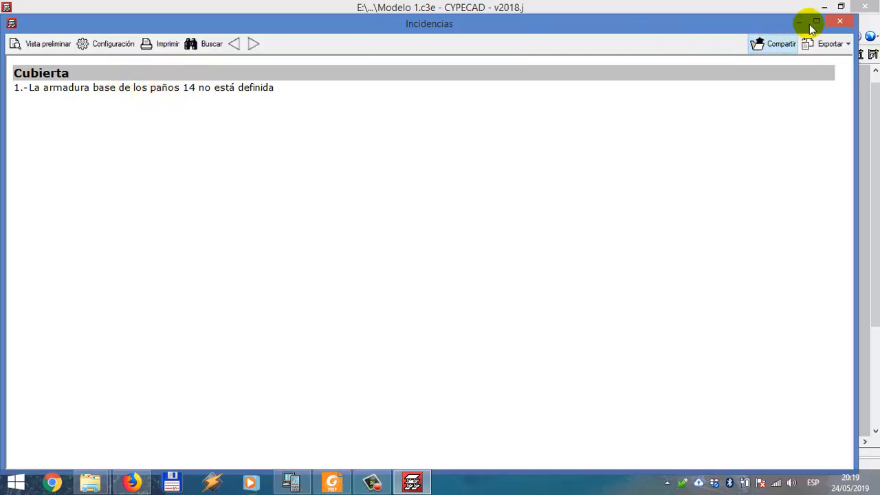
{"action": "left_click", "coordinate": [839, 21]}
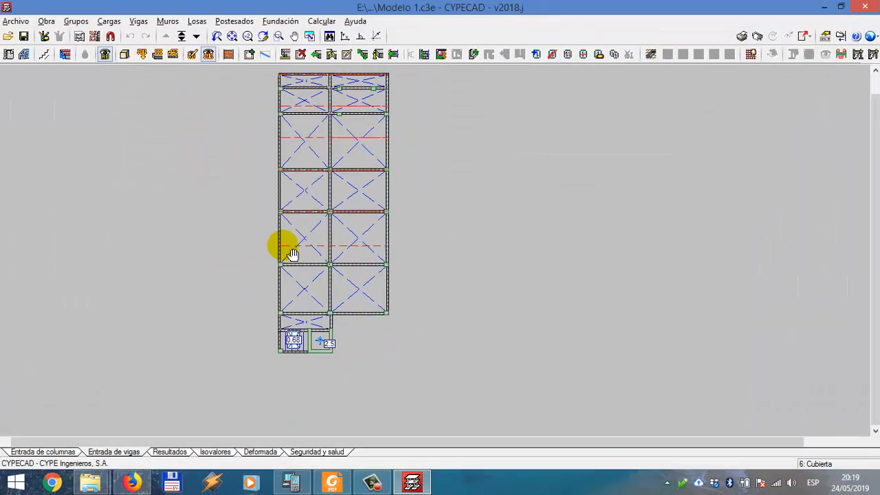
- Set 2Ø8 as the in-situ joist base reinforcement for slab panel 14 on Cubierta and start assigning it
{"action": "scroll", "coordinate": [330, 314], "scroll_direction": "up", "scroll_amount": 8}
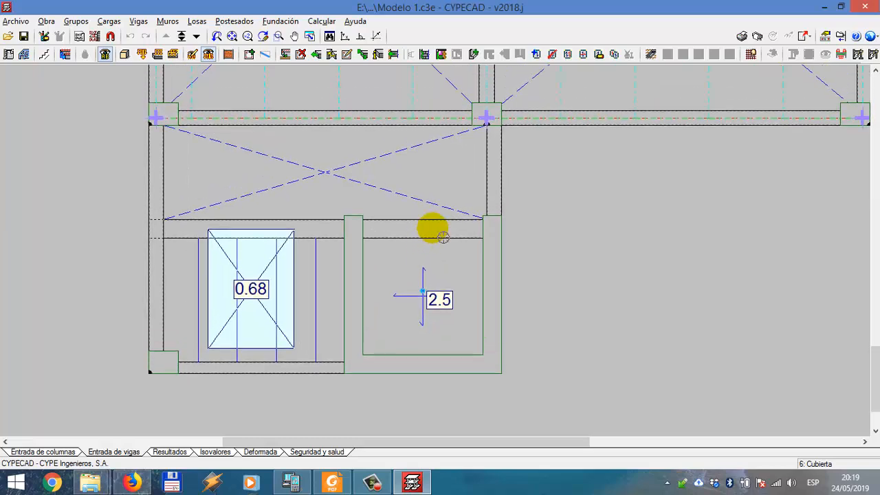
{"action": "left_click", "coordinate": [751, 54]}
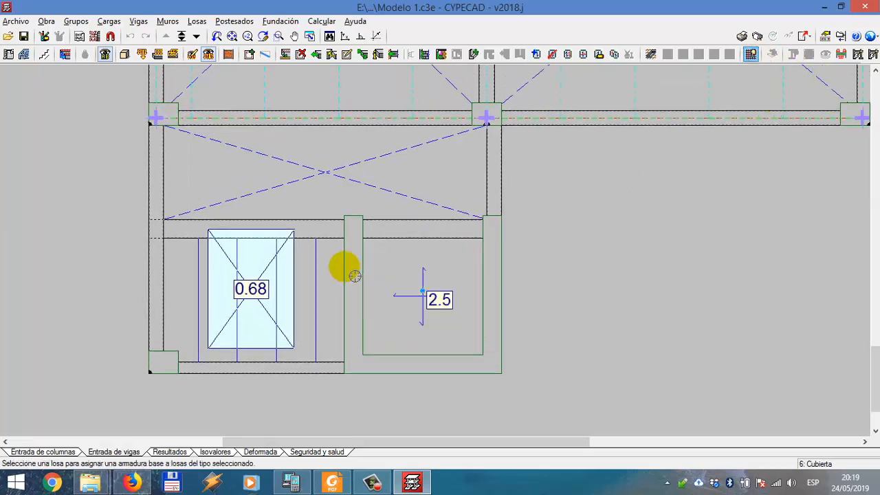
{"action": "left_click", "coordinate": [330, 272]}
{"action": "left_click", "coordinate": [464, 220]}
{"action": "left_click", "coordinate": [440, 237]}
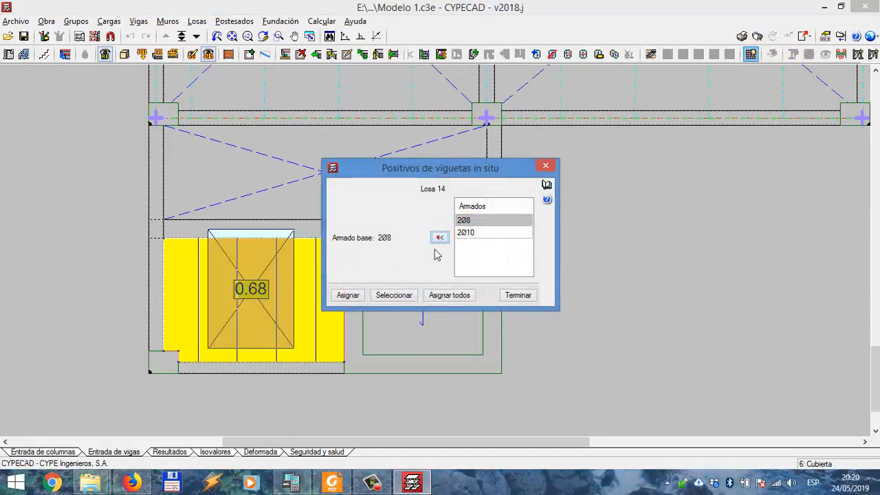
{"action": "left_click", "coordinate": [347, 295]}
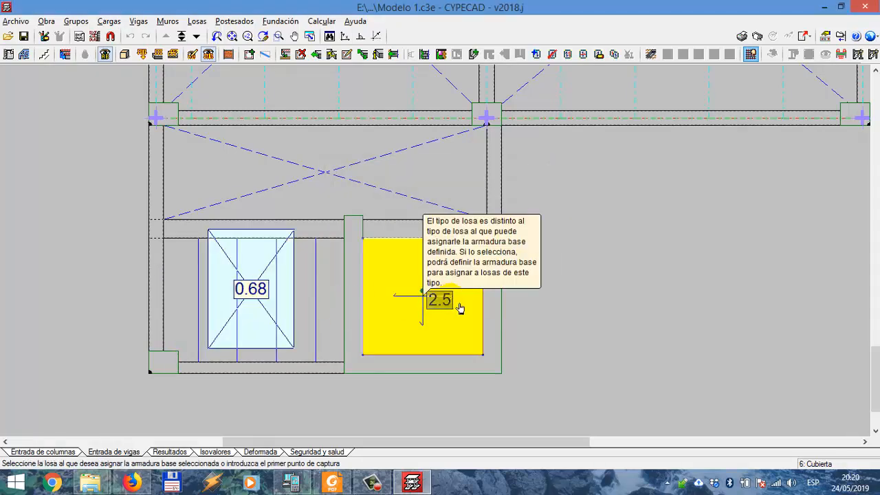
- Try to assign Ø6 cada 15 as base reinforcement to all solid slabs on Cubierta, starting from slab panel 4
{"action": "left_click", "coordinate": [452, 302]}
{"action": "left_click_drag", "start_coordinate": [467, 163], "coordinate": [676, 124]}
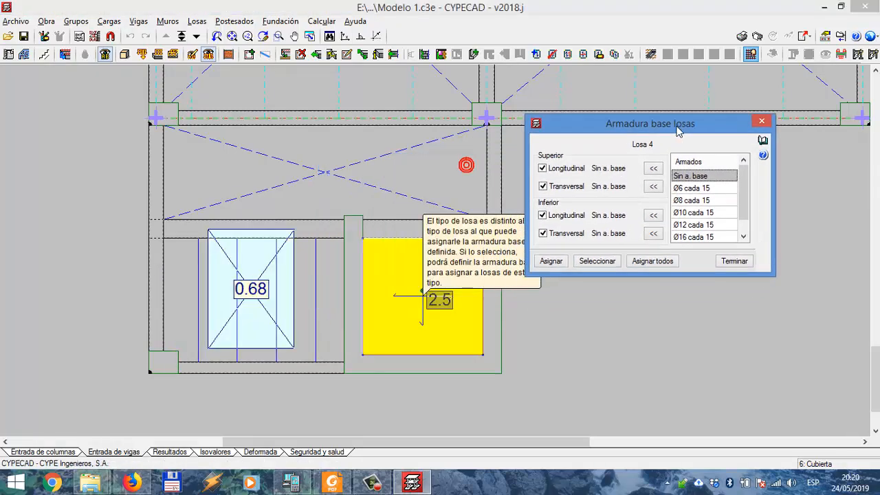
{"action": "left_click", "coordinate": [687, 188]}
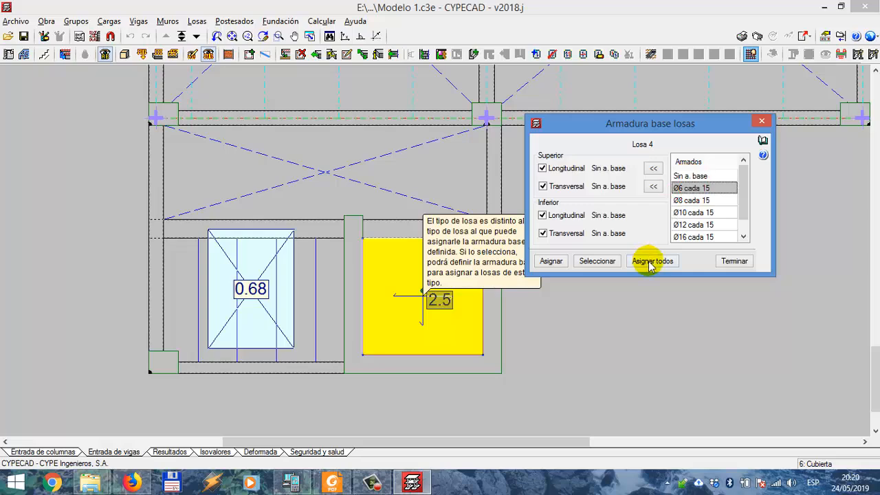
{"action": "left_click", "coordinate": [650, 260]}
{"action": "left_click", "coordinate": [522, 300]}
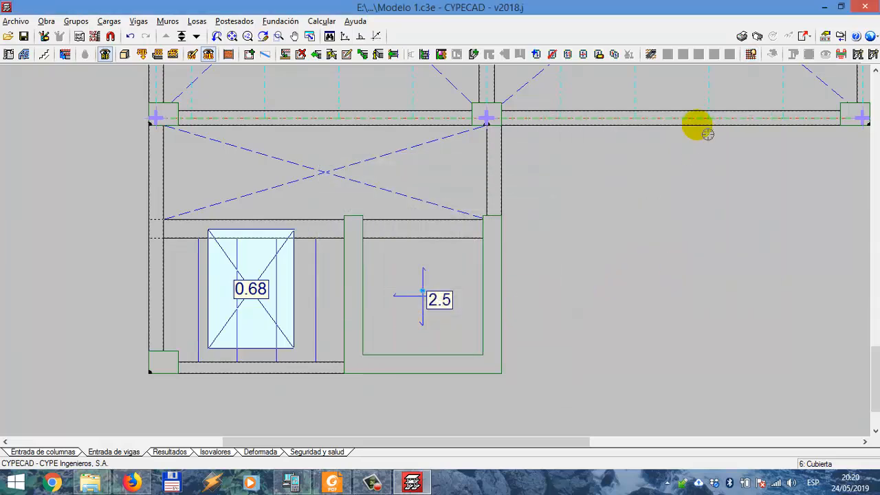
- Try to assign 2Ø8 as the in-situ joist base reinforcement of slab panel 14 on Cubierta
{"action": "left_click", "coordinate": [250, 336]}
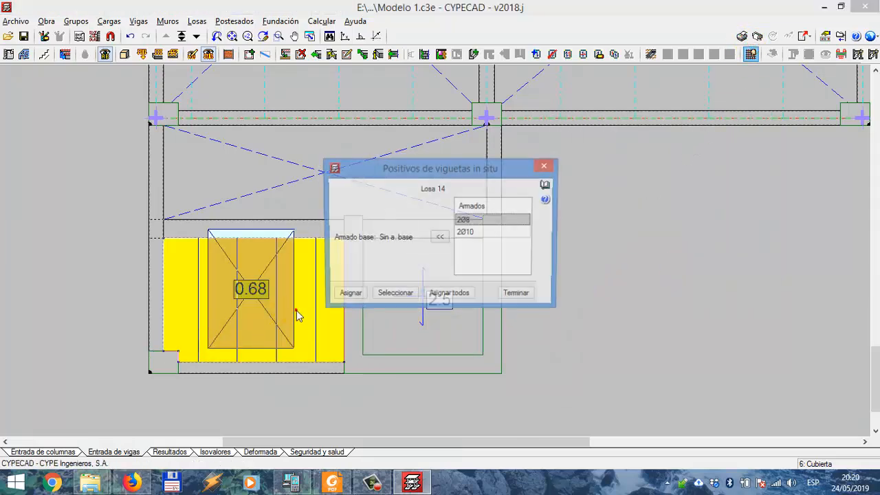
{"action": "left_click_drag", "start_coordinate": [425, 170], "coordinate": [590, 130]}
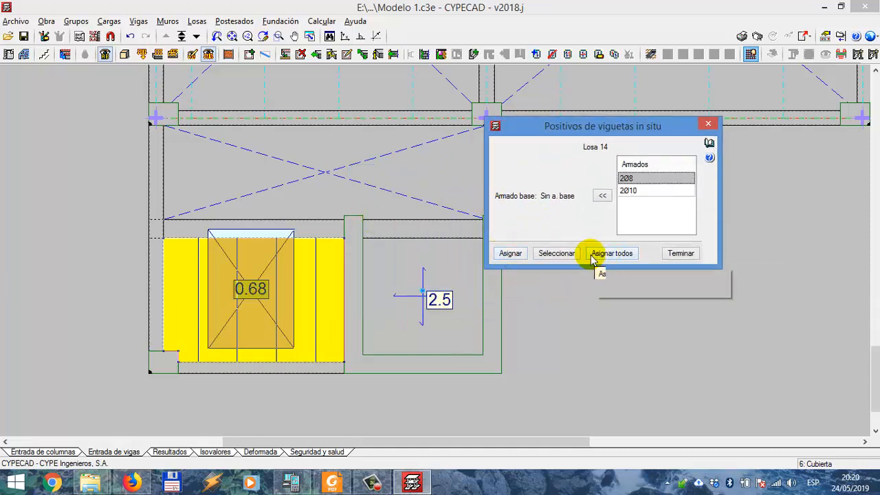
{"action": "left_click", "coordinate": [512, 254]}
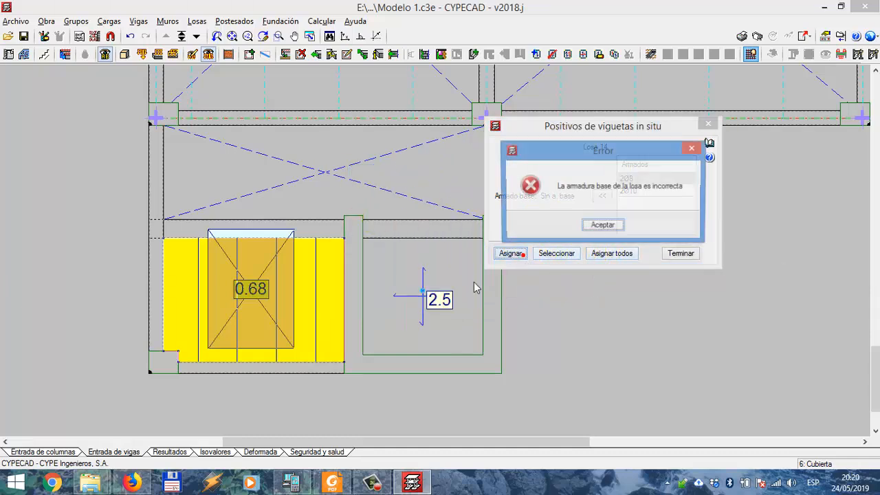
{"action": "left_click", "coordinate": [598, 226]}
{"action": "left_click", "coordinate": [562, 254]}
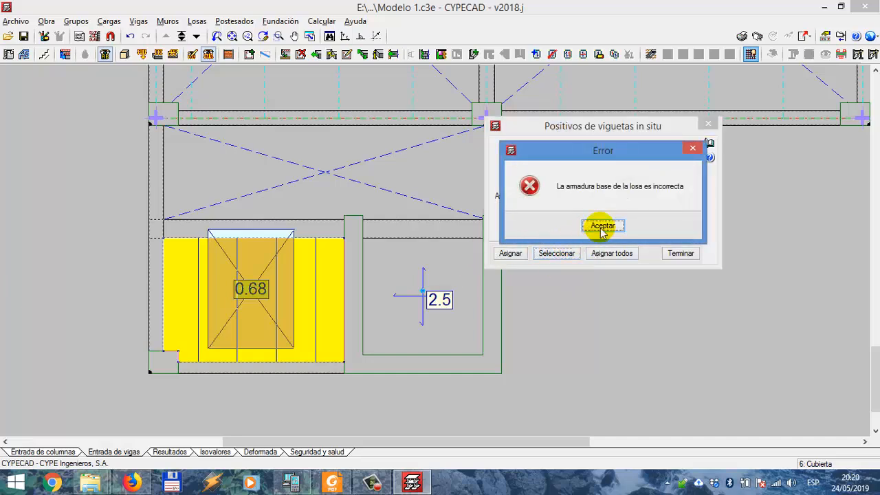
{"action": "left_click", "coordinate": [548, 224]}
{"action": "left_click", "coordinate": [571, 254]}
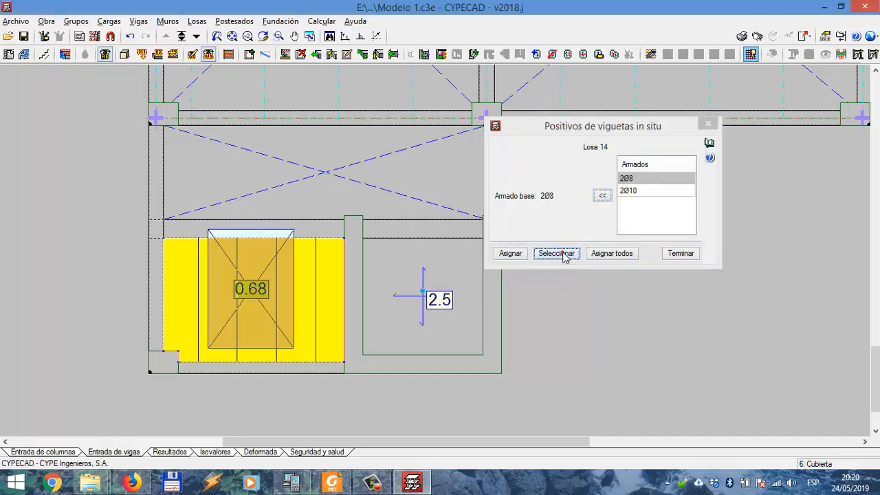
- Define slab panel 4's base reinforcement with Ø6 cada 15 upper and Ø8 cada 15 lower, and assign it to all solid slabs on Cubierta
{"action": "left_click", "coordinate": [399, 310]}
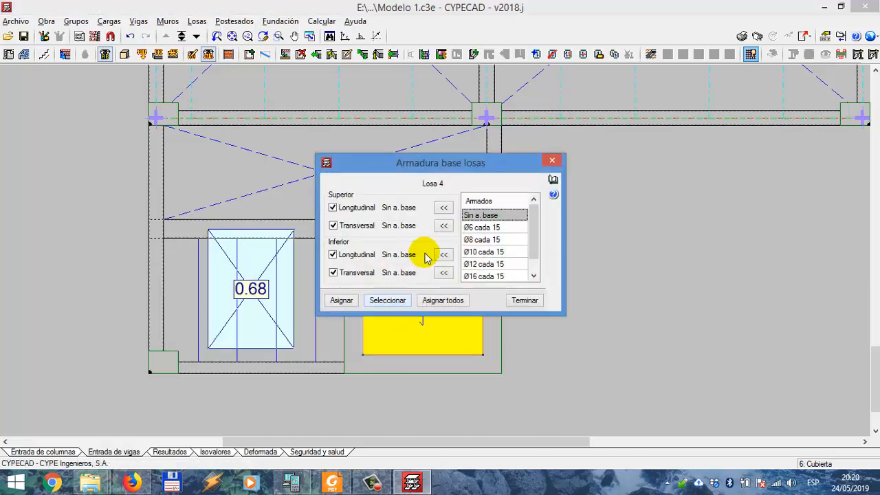
{"action": "left_click_drag", "start_coordinate": [453, 169], "coordinate": [546, 140]}
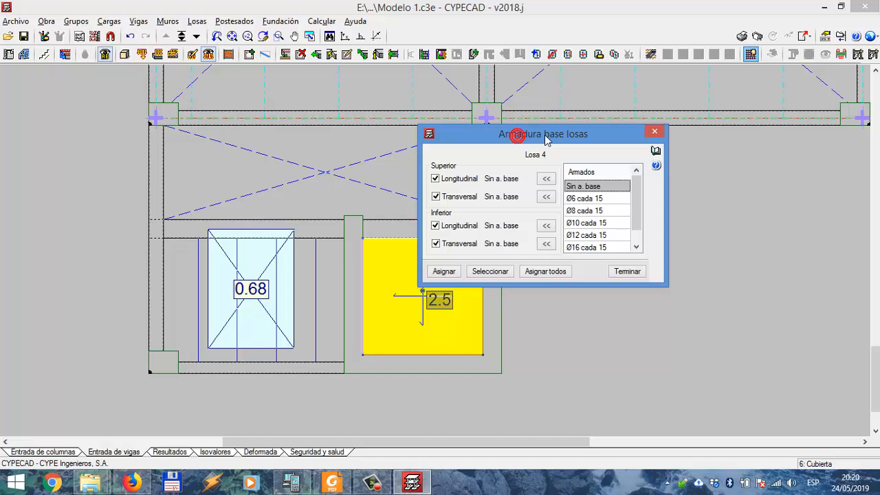
{"action": "left_click", "coordinate": [568, 198]}
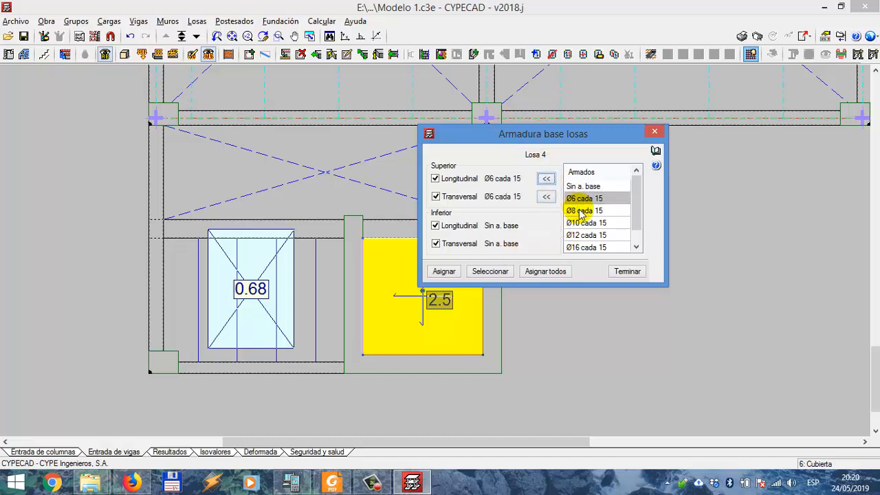
{"action": "left_click_drag", "start_coordinate": [563, 138], "coordinate": [627, 198]}
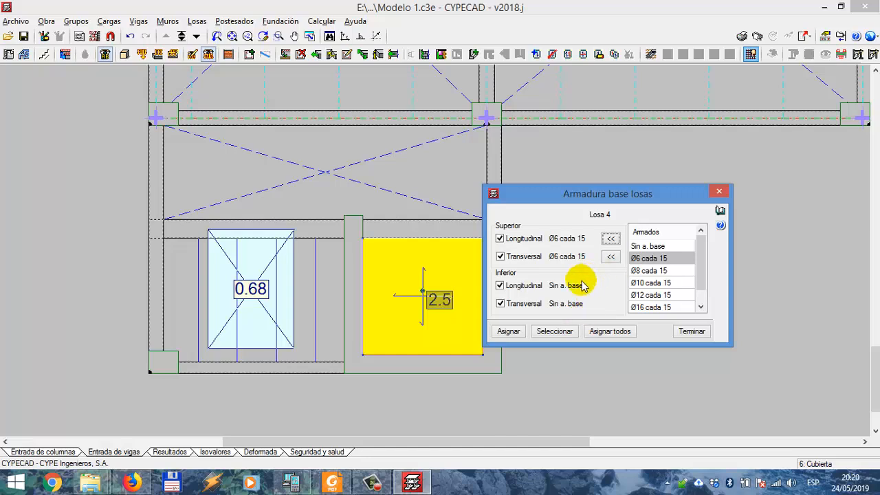
{"action": "left_click", "coordinate": [650, 287]}
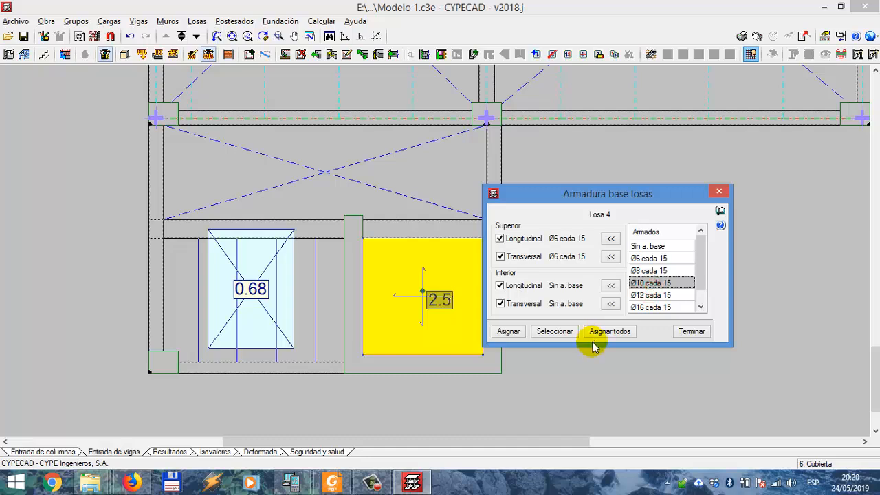
{"action": "left_click", "coordinate": [664, 257]}
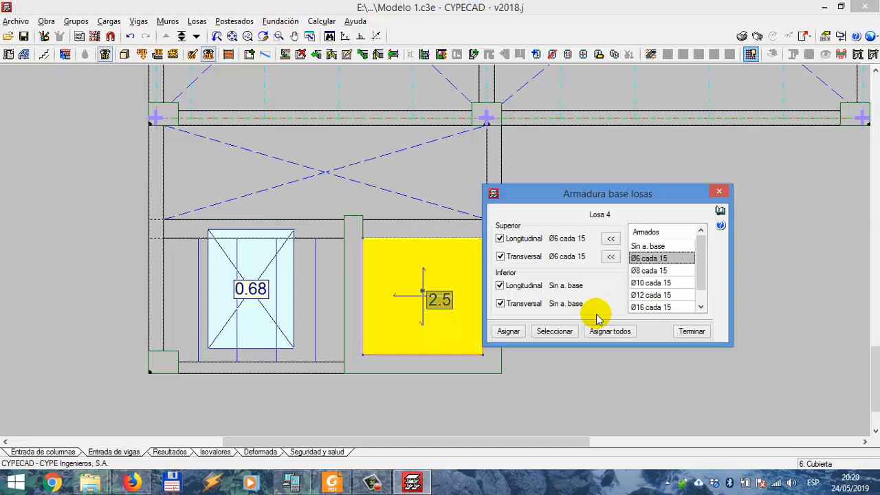
{"action": "left_click", "coordinate": [648, 272]}
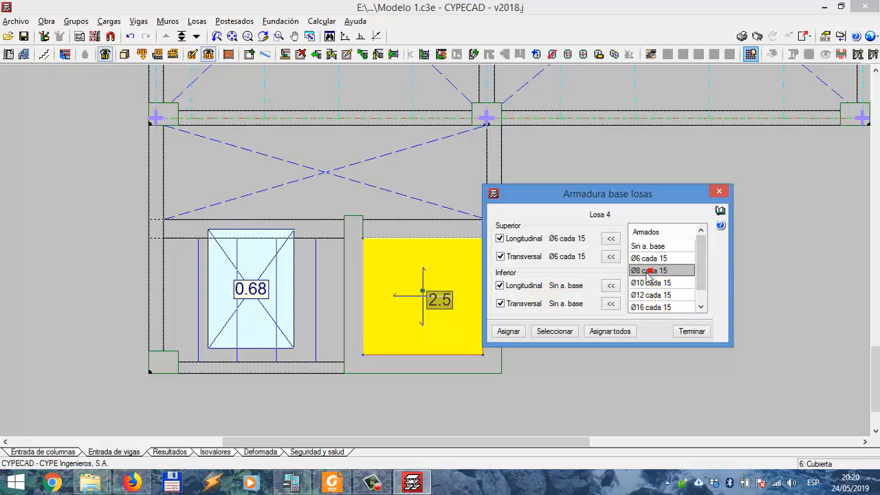
{"action": "left_click", "coordinate": [607, 330]}
{"action": "left_click", "coordinate": [527, 301]}
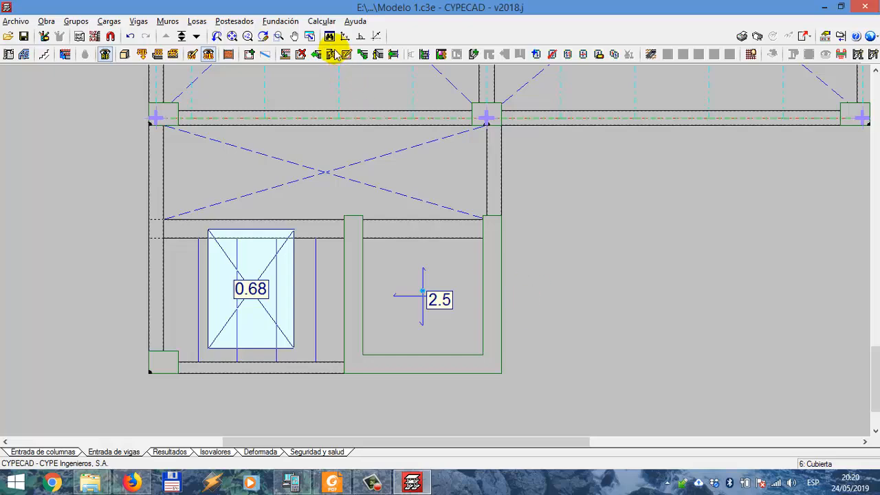
- Try to calculate the whole project including the foundation
{"action": "left_click", "coordinate": [322, 22]}
{"action": "left_click", "coordinate": [341, 37]}
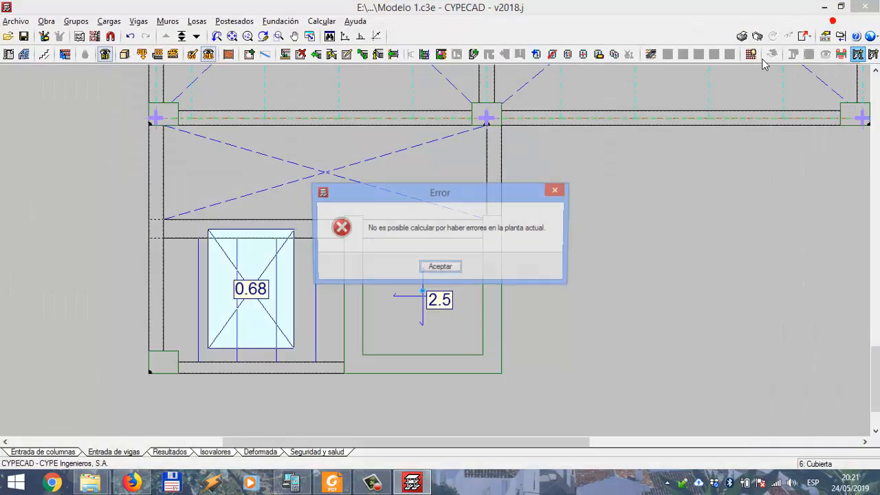
{"action": "left_click", "coordinate": [839, 21]}
{"action": "left_click", "coordinate": [454, 267]}
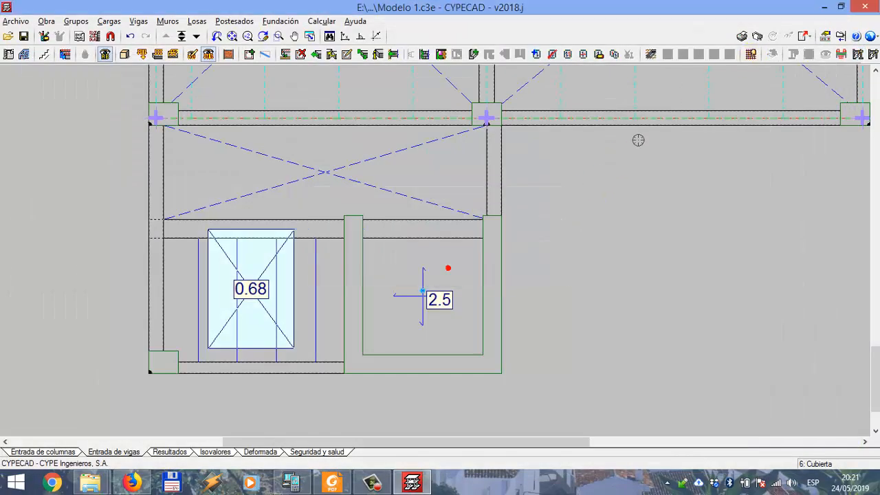
- Set 2Ø8 as the base reinforcement of in-situ joist slab panel 14 and assign it to all slabs of that type on Cubierta
{"action": "left_click", "coordinate": [751, 55]}
{"action": "left_click", "coordinate": [192, 341]}
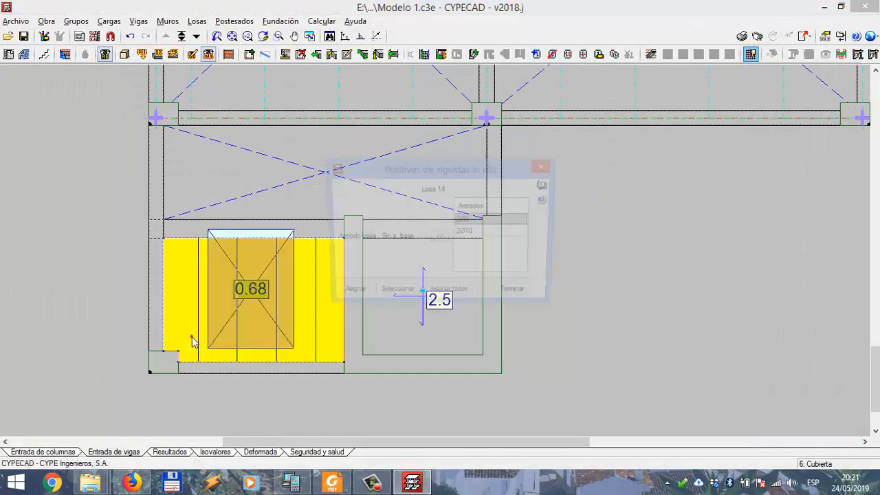
{"action": "left_click", "coordinate": [441, 237]}
{"action": "left_click", "coordinate": [452, 295]}
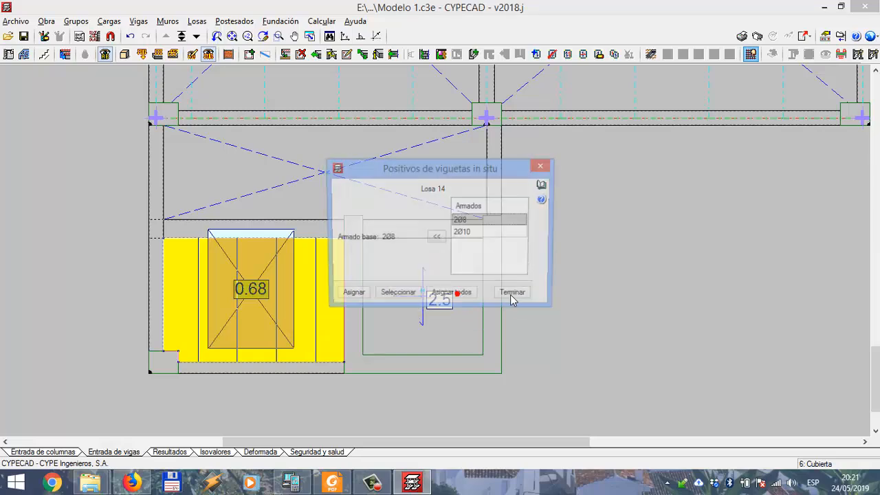
- Calculate the project without dimensioning the foundation, accepting the default dimensioning options and continuing past the stair-core question, then close the incidents and errors reports
{"action": "left_click", "coordinate": [323, 21]}
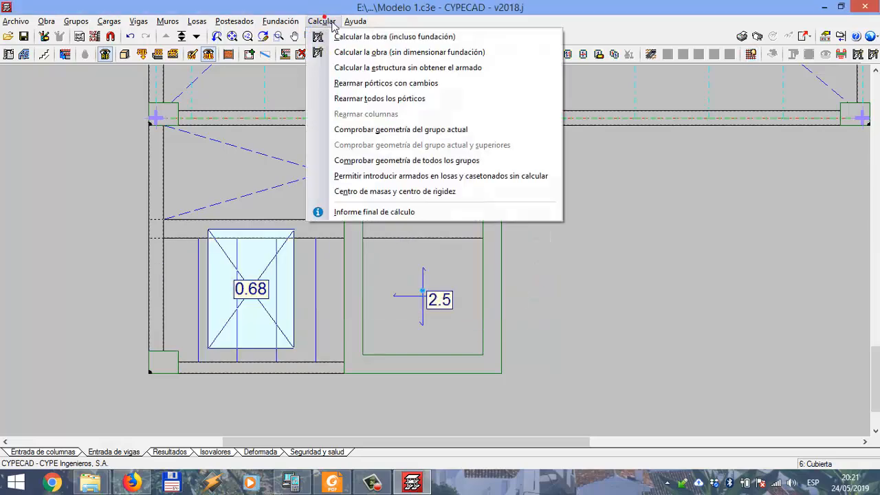
{"action": "left_click", "coordinate": [357, 51]}
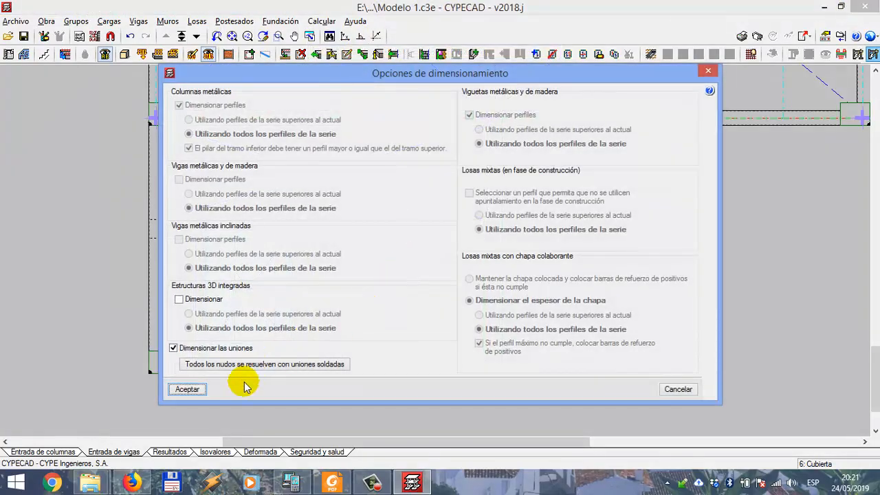
{"action": "left_click", "coordinate": [197, 390]}
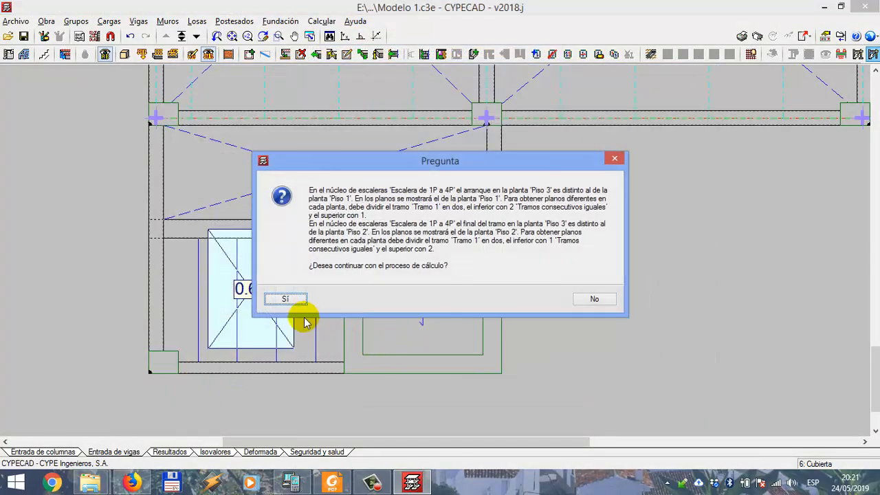
{"action": "left_click", "coordinate": [286, 298]}
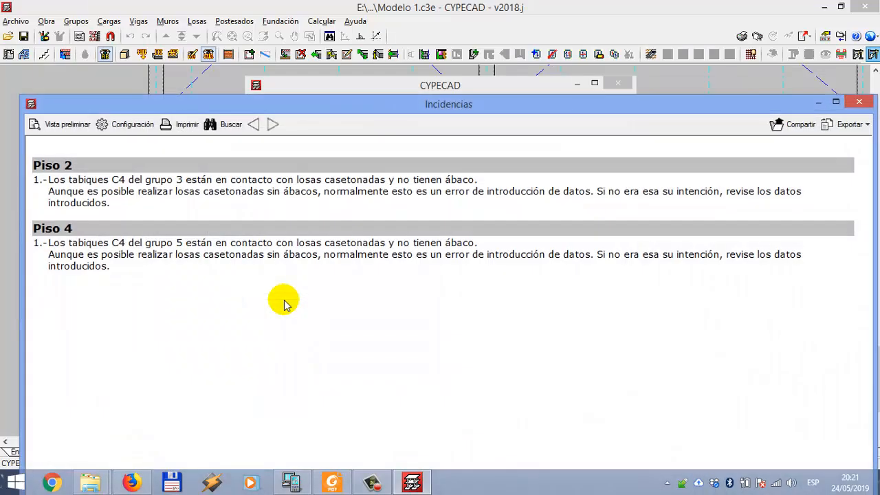
{"action": "left_click", "coordinate": [859, 102]}
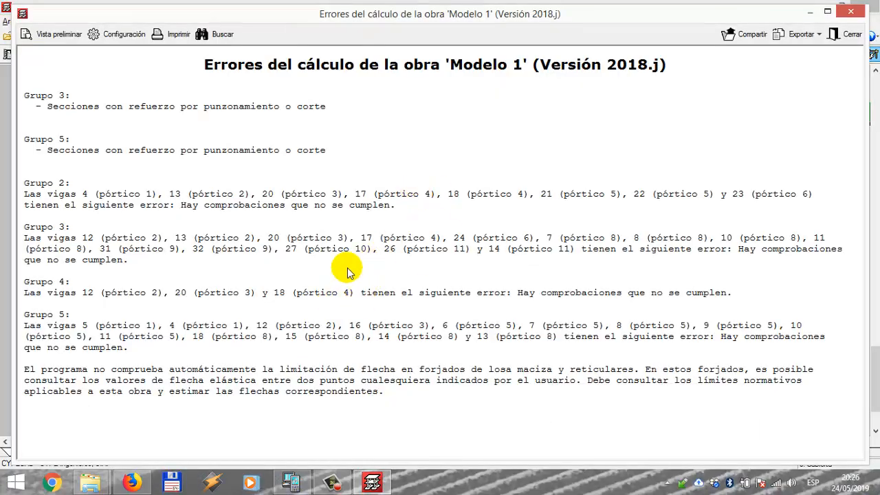
{"action": "left_click", "coordinate": [846, 34]}
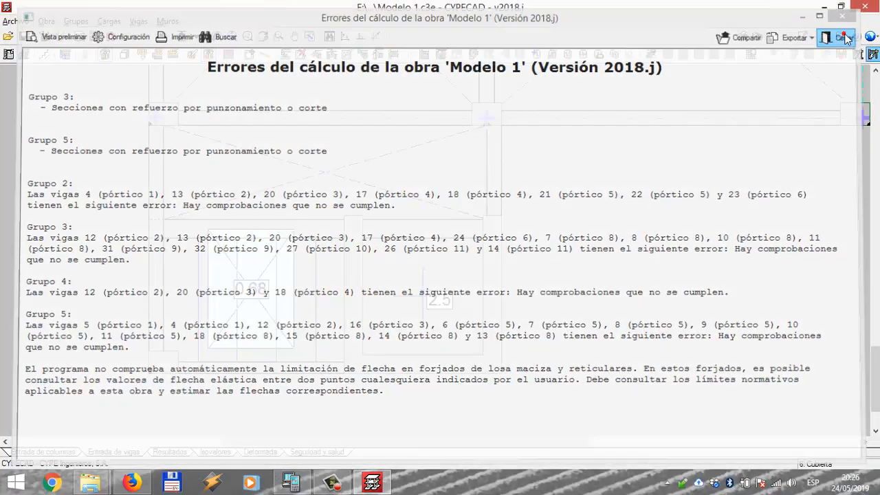
- Go down from Cubierta to Piso 1 and turn off the display of loads on the plan
{"action": "left_click", "coordinate": [195, 37]}
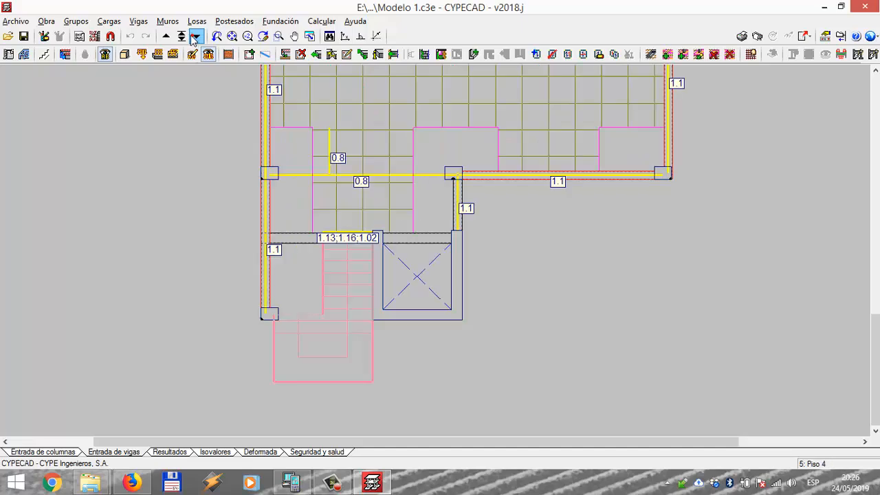
{"action": "left_click", "coordinate": [195, 37]}
{"action": "left_click", "coordinate": [195, 37]}
{"action": "left_click", "coordinate": [195, 37]}
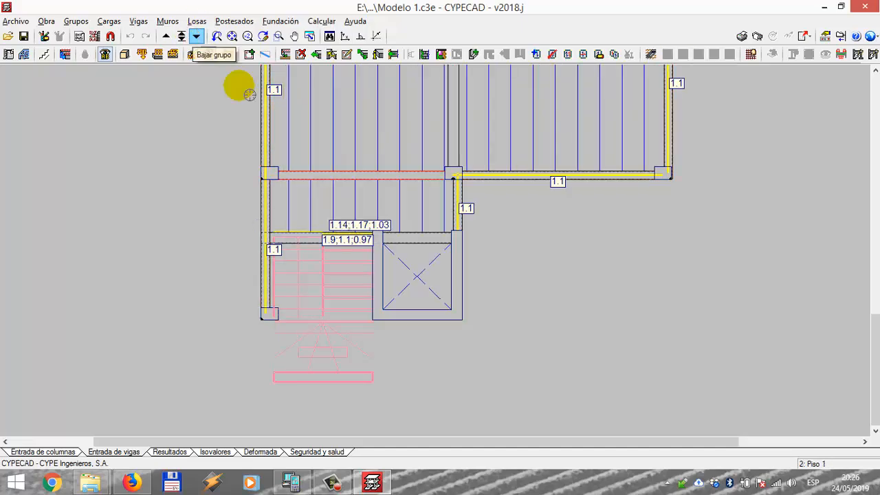
{"action": "scroll", "coordinate": [324, 226], "scroll_direction": "down", "scroll_amount": 4}
{"action": "scroll", "coordinate": [385, 249], "scroll_direction": "down", "scroll_amount": 3}
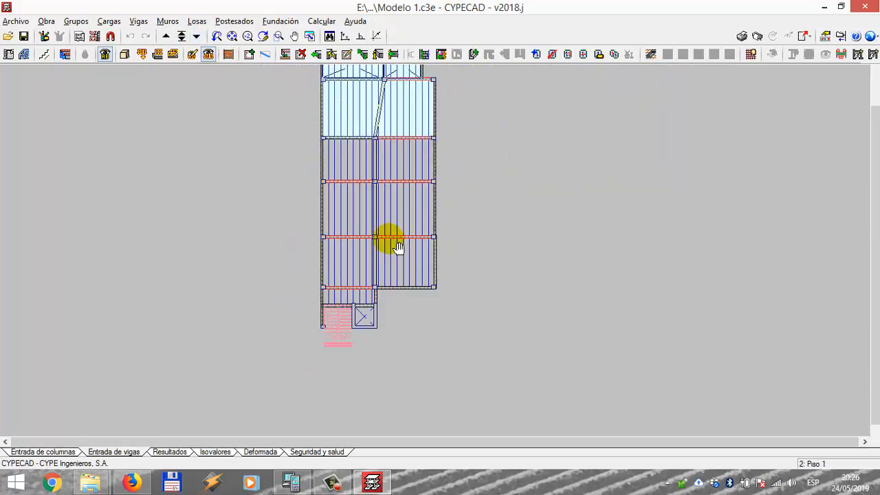
{"action": "left_click", "coordinate": [209, 55]}
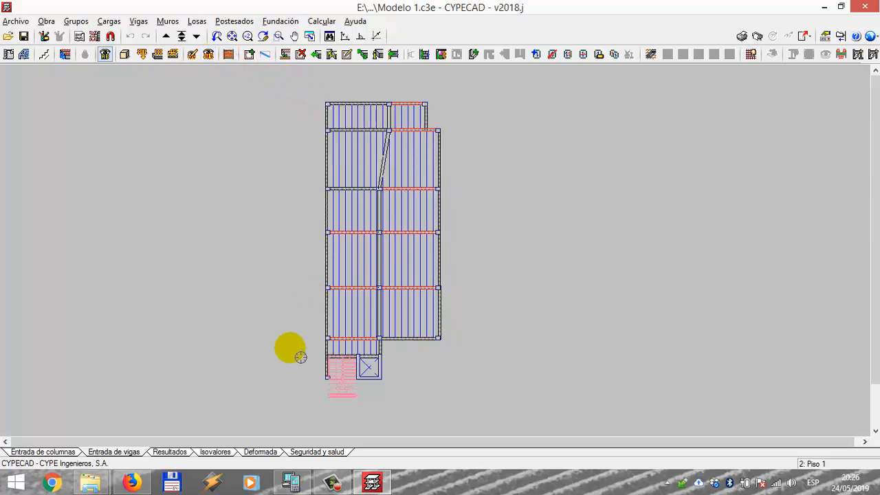
- Open the calculation results of Piso 1 and examine the joist reinforcement in the middle bays
{"action": "left_click", "coordinate": [183, 451]}
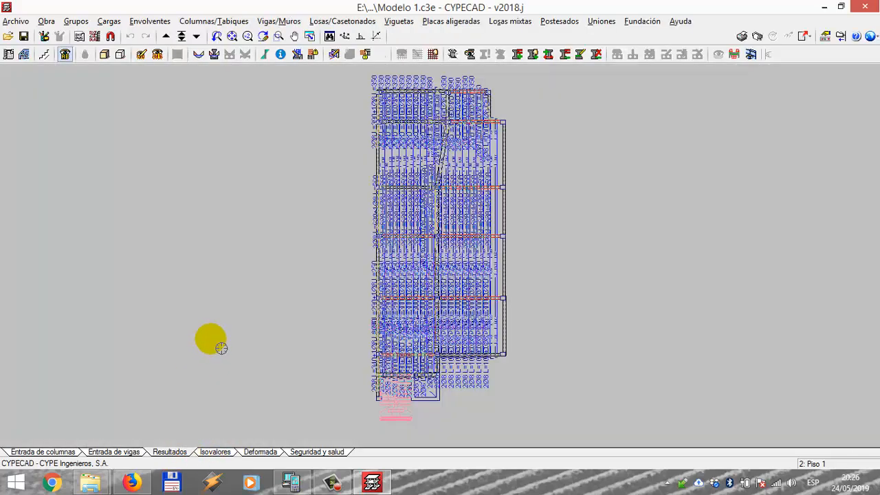
{"action": "scroll", "coordinate": [475, 227], "scroll_direction": "up", "scroll_amount": 5}
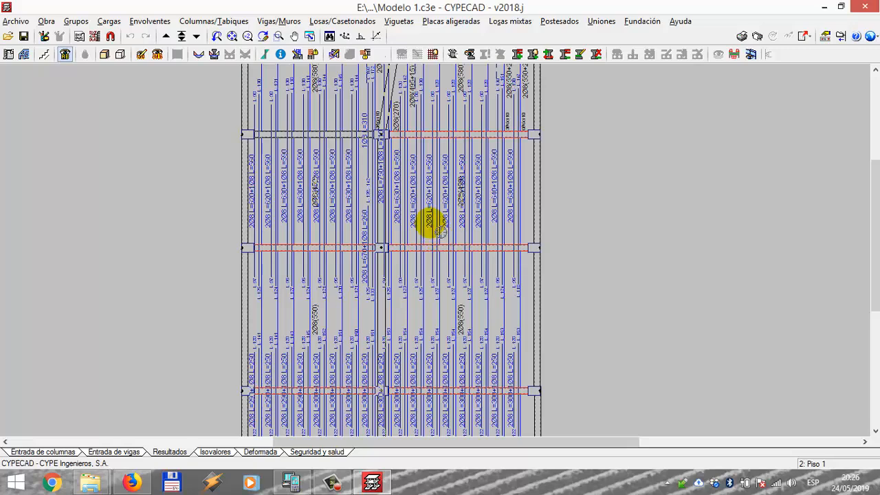
{"action": "scroll", "coordinate": [439, 231], "scroll_direction": "up", "scroll_amount": 5}
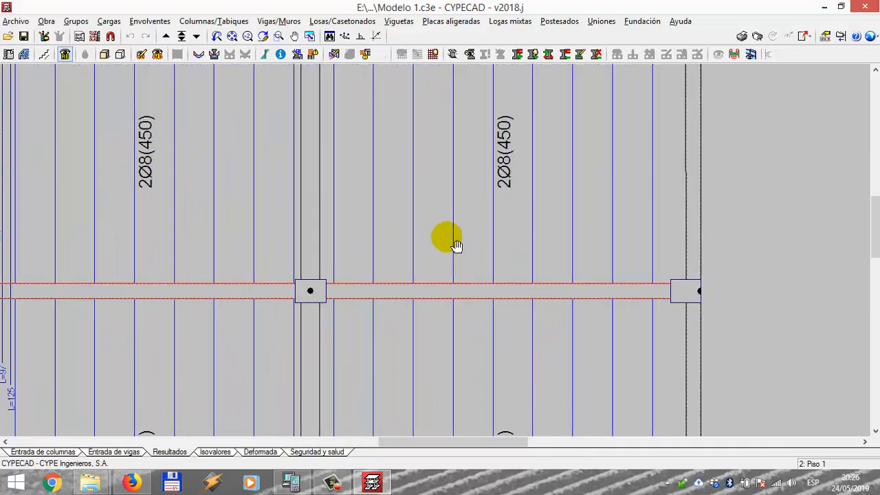
{"action": "middle_click_drag", "start_coordinate": [455, 245], "coordinate": [413, 299]}
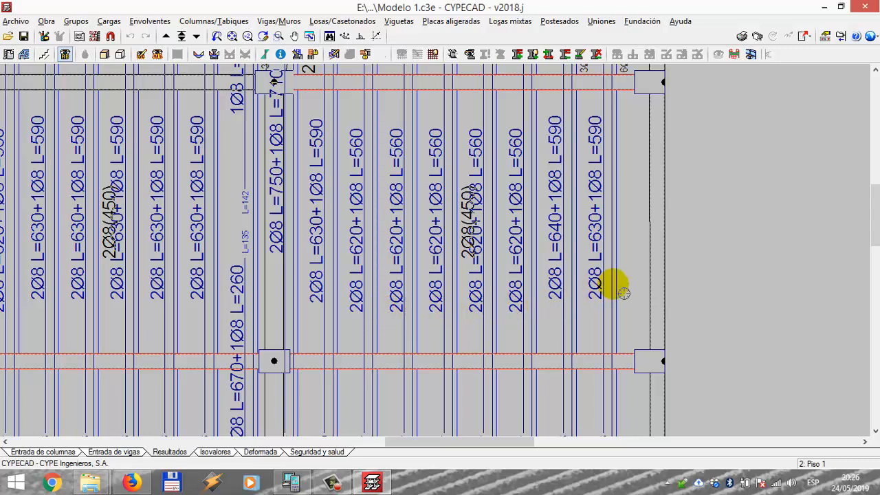
- Equalise the joists to the maximum in all groups
{"action": "left_click", "coordinate": [517, 54]}
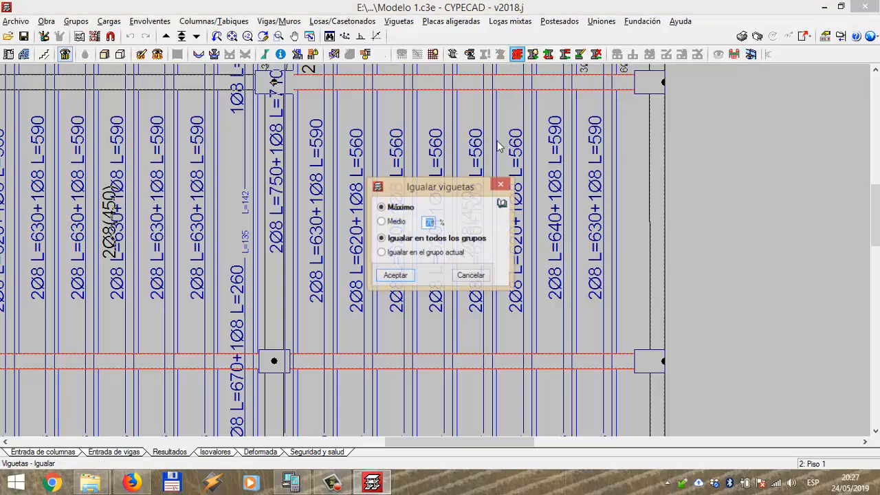
{"action": "left_click", "coordinate": [395, 276]}
{"action": "right_click", "coordinate": [458, 275]}
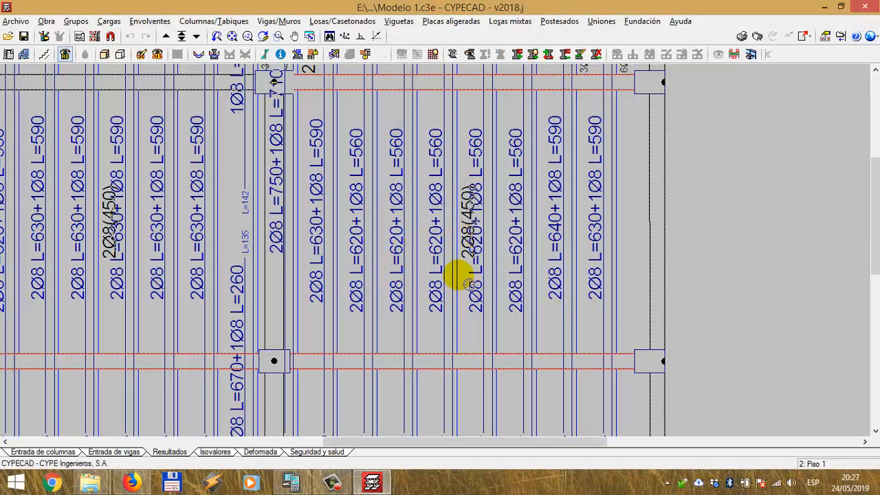
- Show the hidden negative-reinforcement bars (Ver ocultas) in the joist views
{"action": "scroll", "coordinate": [468, 269], "scroll_direction": "down", "scroll_amount": 3}
{"action": "scroll", "coordinate": [397, 307], "scroll_direction": "up", "scroll_amount": 2}
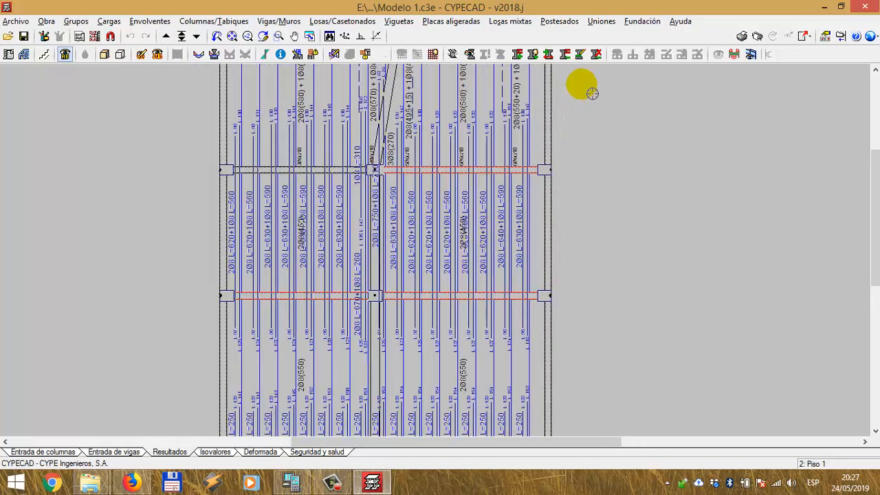
{"action": "left_click", "coordinate": [470, 55]}
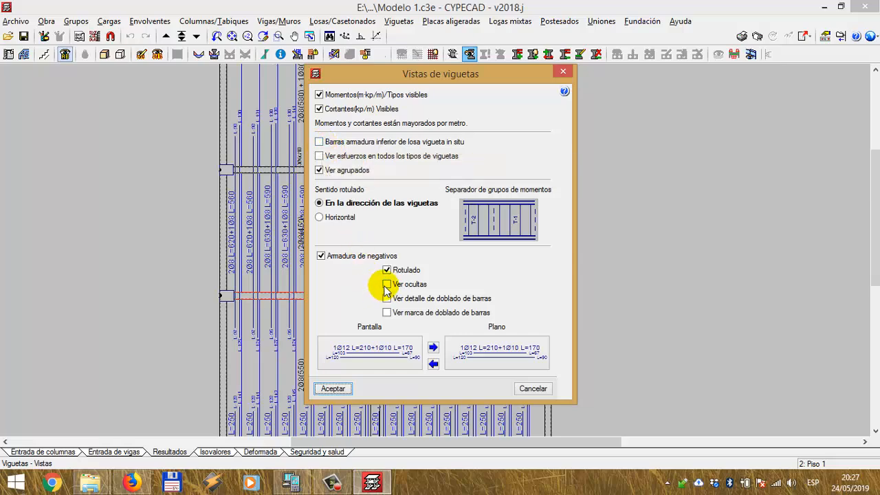
{"action": "left_click", "coordinate": [332, 389]}
{"action": "scroll", "coordinate": [330, 251], "scroll_direction": "up", "scroll_amount": 2}
{"action": "scroll", "coordinate": [324, 255], "scroll_direction": "down", "scroll_amount": 3}
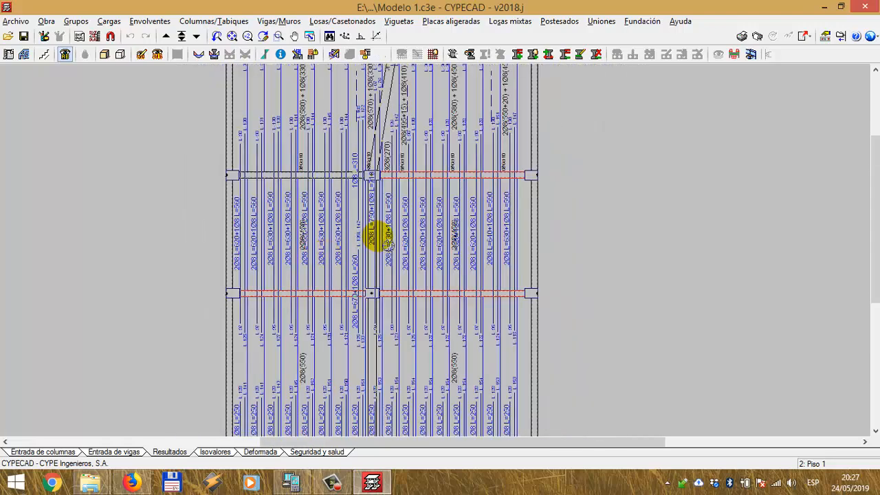
{"action": "scroll", "coordinate": [377, 237], "scroll_direction": "down", "scroll_amount": 1}
{"action": "left_click", "coordinate": [470, 53]}
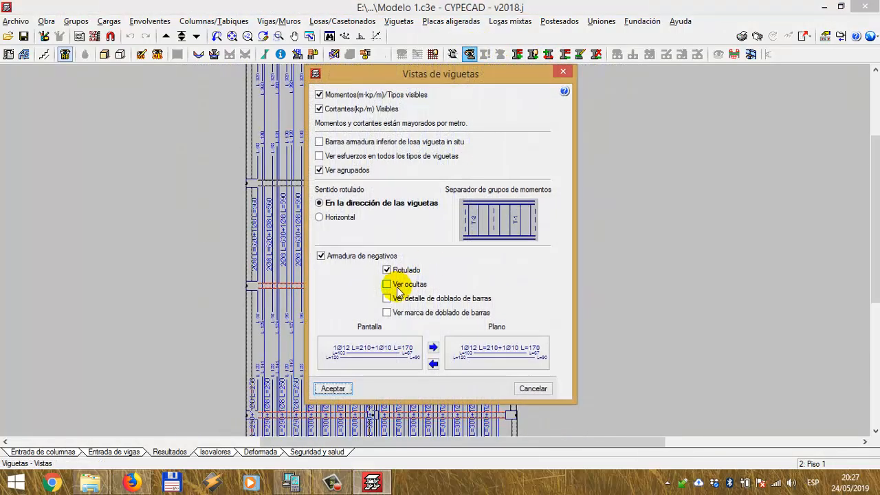
{"action": "left_click", "coordinate": [333, 389]}
{"action": "scroll", "coordinate": [360, 266], "scroll_direction": "up", "scroll_amount": 1}
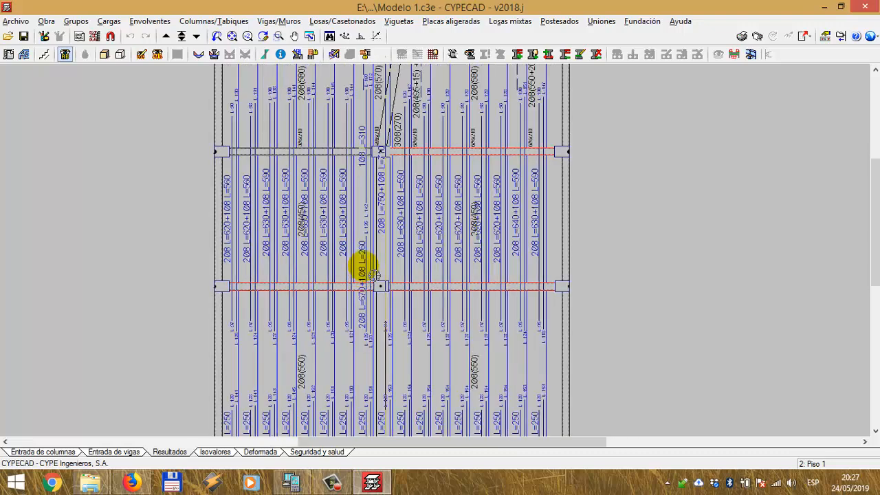
- Turn off the display of hidden negative bars (Ver ocultas) in the joist views
{"action": "left_click", "coordinate": [470, 54]}
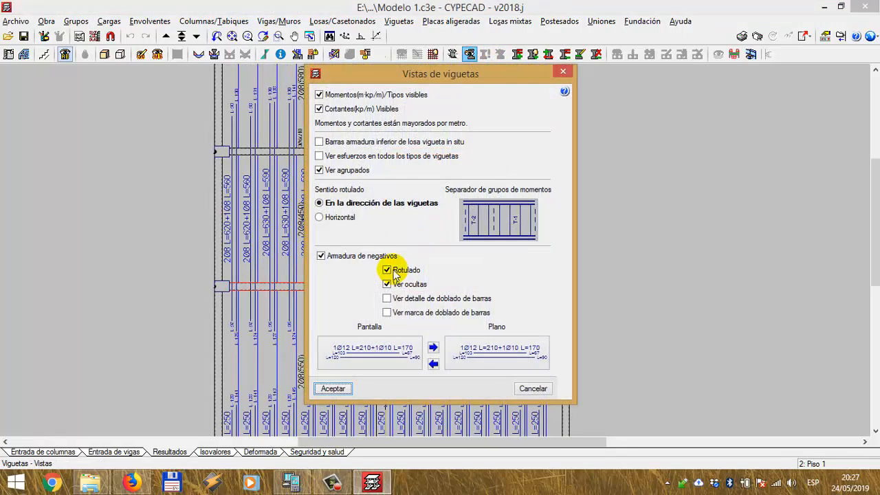
{"action": "left_click", "coordinate": [387, 284]}
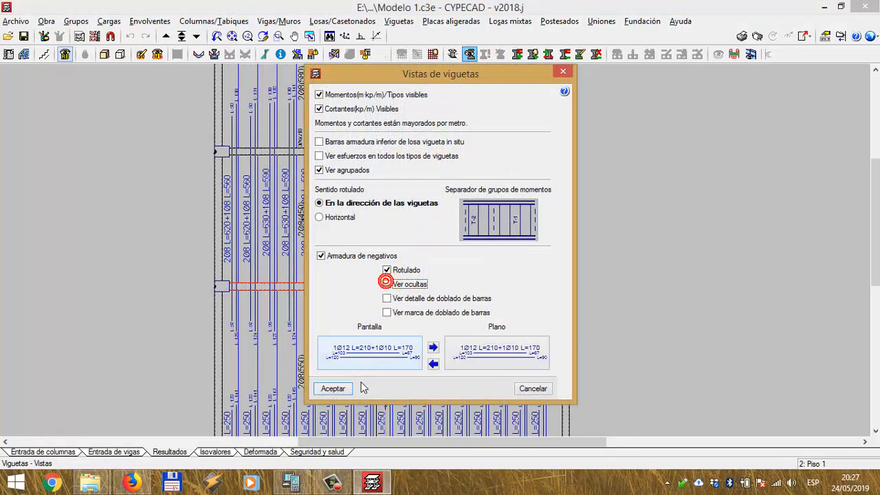
{"action": "left_click", "coordinate": [334, 390]}
{"action": "scroll", "coordinate": [328, 234], "scroll_direction": "up", "scroll_amount": 4}
{"action": "scroll", "coordinate": [333, 225], "scroll_direction": "down", "scroll_amount": 6}
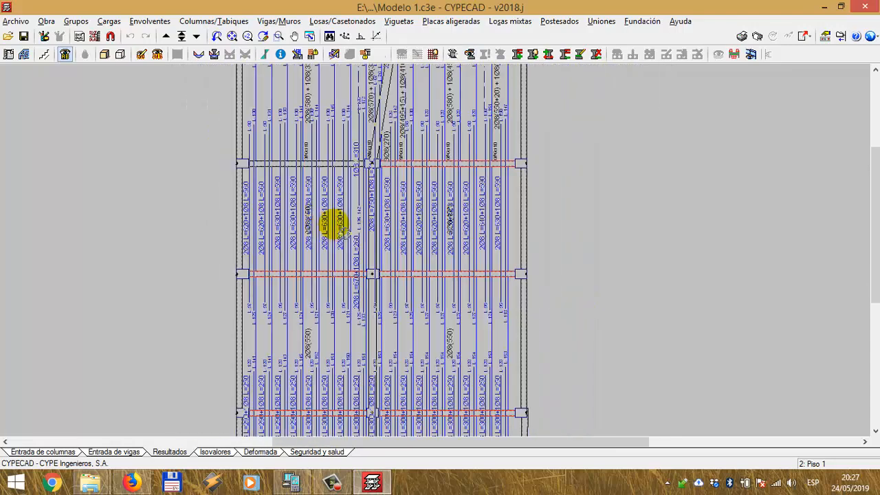
- Hide the joists' negative reinforcement, show the in-situ joist slab's bottom bars, and examine those bars in the middle bays
{"action": "middle_click_drag", "start_coordinate": [509, 70], "coordinate": [489, 68]}
{"action": "left_click", "coordinate": [469, 55]}
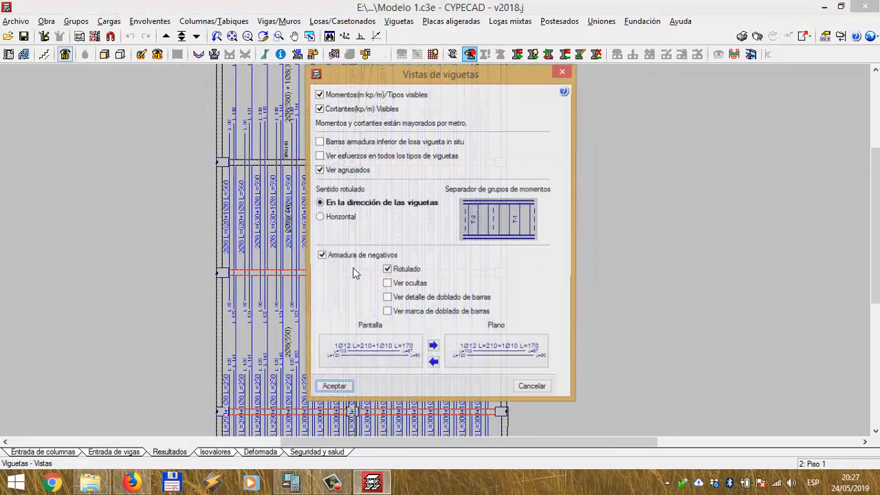
{"action": "left_click", "coordinate": [321, 256]}
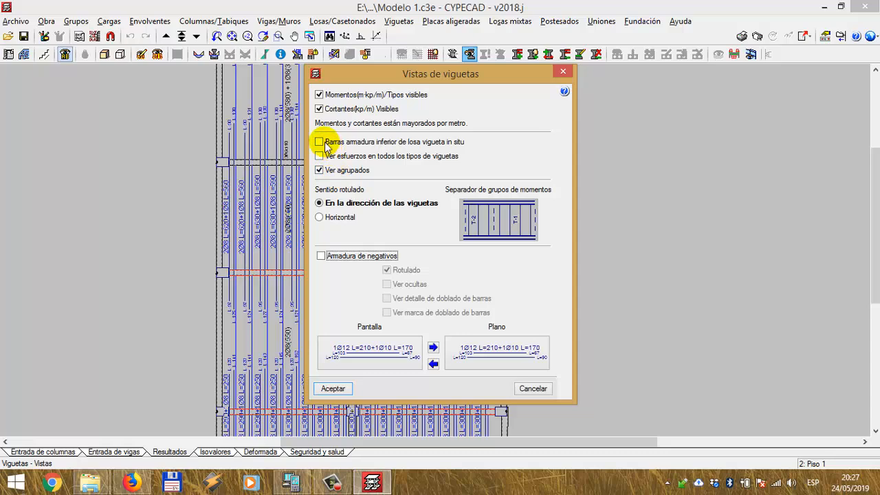
{"action": "left_click", "coordinate": [325, 390]}
{"action": "scroll", "coordinate": [358, 234], "scroll_direction": "up", "scroll_amount": 1}
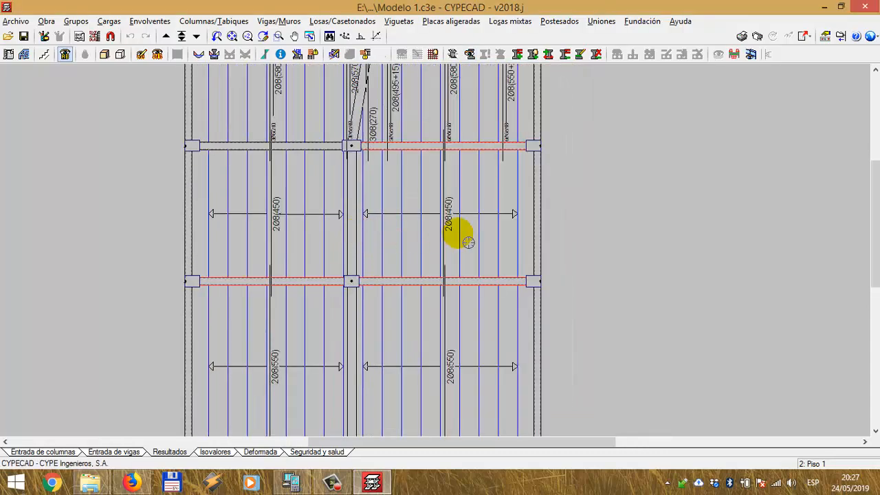
{"action": "scroll", "coordinate": [472, 204], "scroll_direction": "up", "scroll_amount": 1}
{"action": "middle_click_drag", "start_coordinate": [465, 318], "coordinate": [496, 170]}
{"action": "middle_click_drag", "start_coordinate": [445, 292], "coordinate": [457, 168]}
{"action": "middle_click_drag", "start_coordinate": [464, 235], "coordinate": [406, 197]}
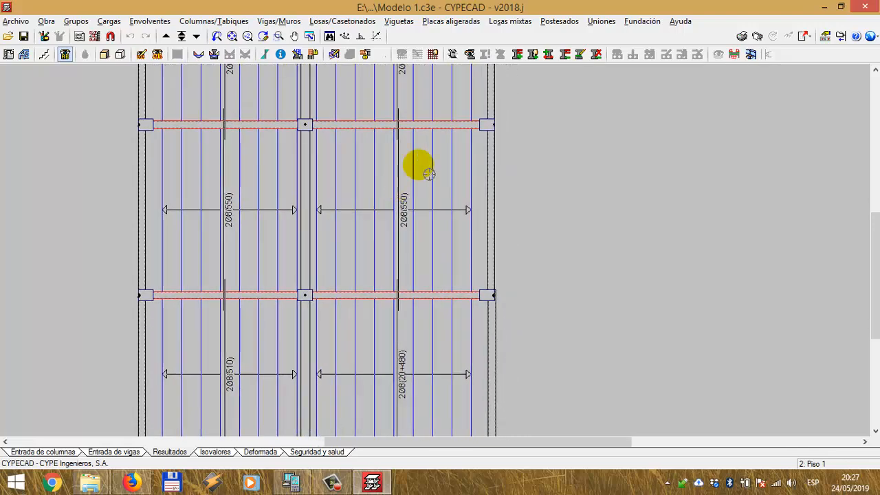
- Equalise the joists again to the maximum in all groups and check the bottom bars around the skewed beam
{"action": "left_click", "coordinate": [517, 55]}
{"action": "left_click", "coordinate": [396, 276]}
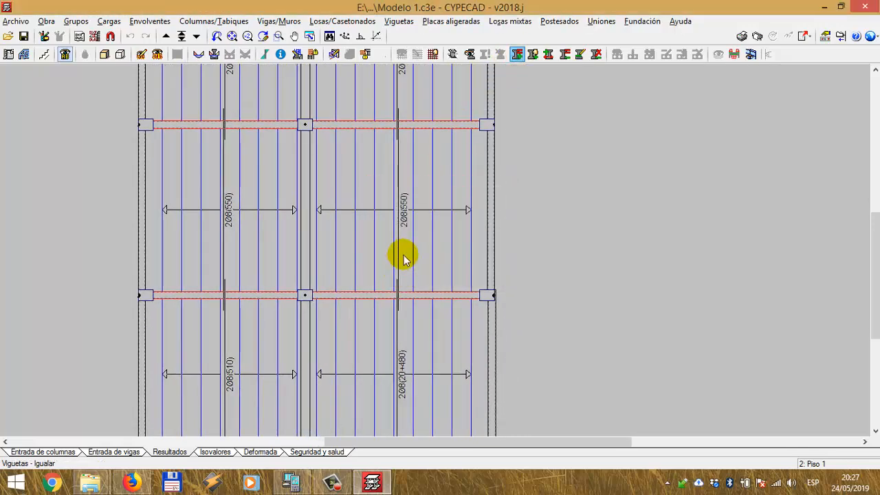
{"action": "scroll", "coordinate": [404, 255], "scroll_direction": "down", "scroll_amount": 3}
{"action": "scroll", "coordinate": [437, 256], "scroll_direction": "down", "scroll_amount": 1}
{"action": "middle_click_drag", "start_coordinate": [436, 204], "coordinate": [417, 322]}
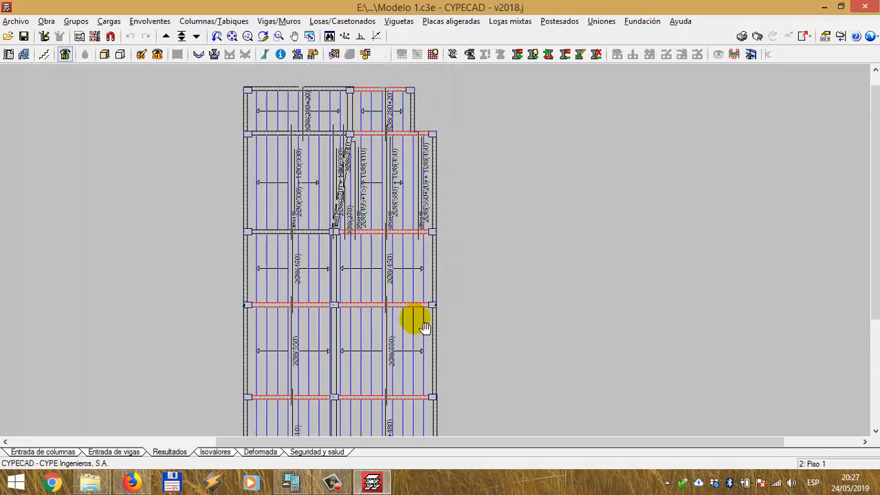
{"action": "scroll", "coordinate": [403, 217], "scroll_direction": "up", "scroll_amount": 1}
{"action": "scroll", "coordinate": [402, 219], "scroll_direction": "up", "scroll_amount": 4}
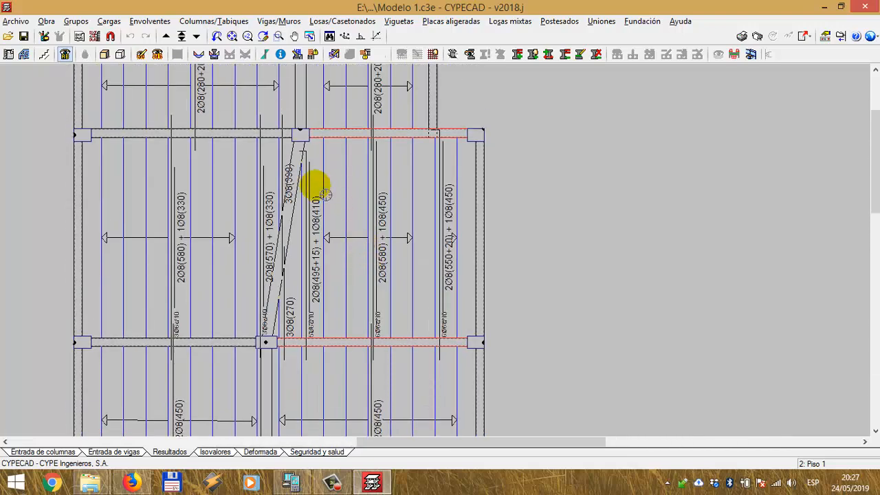
{"action": "middle_click_drag", "start_coordinate": [270, 274], "coordinate": [237, 244]}
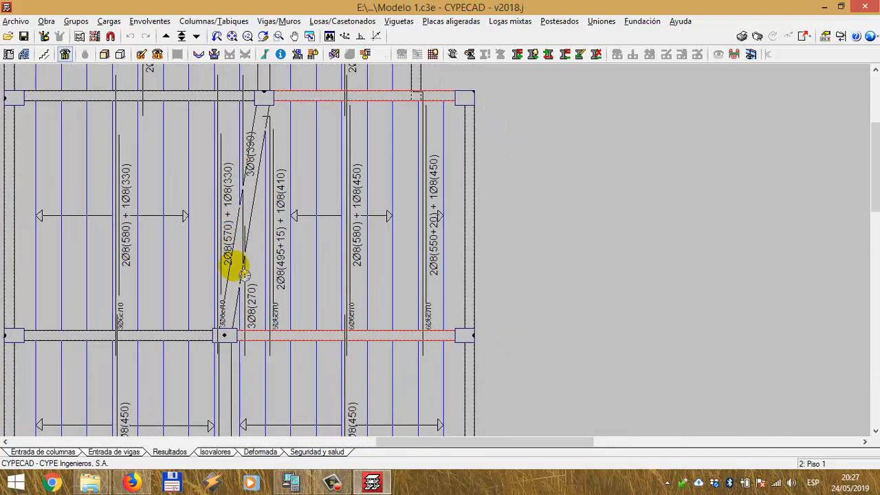
{"action": "scroll", "coordinate": [236, 256], "scroll_direction": "up", "scroll_amount": 1}
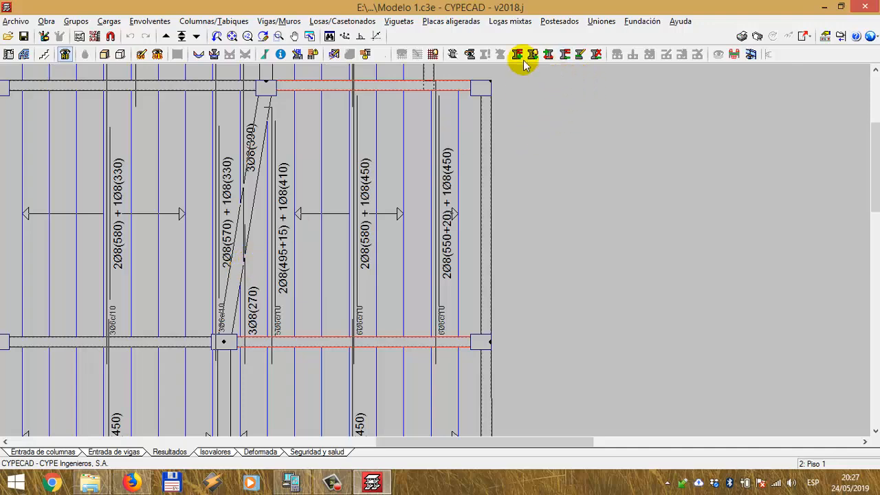
- Show the joists' negative reinforcement again and hide the in-situ joist slab's bottom bars
{"action": "left_click", "coordinate": [470, 54]}
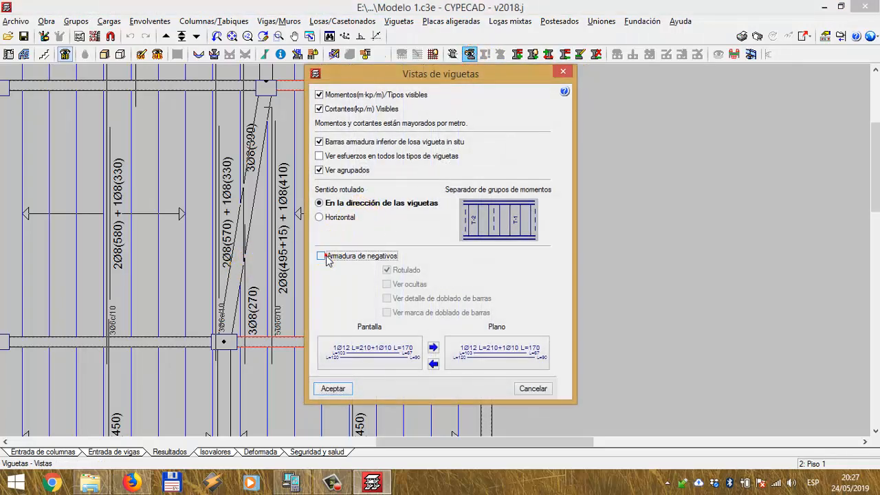
{"action": "left_click", "coordinate": [321, 256]}
{"action": "left_click", "coordinate": [319, 141]}
{"action": "left_click", "coordinate": [328, 389]}
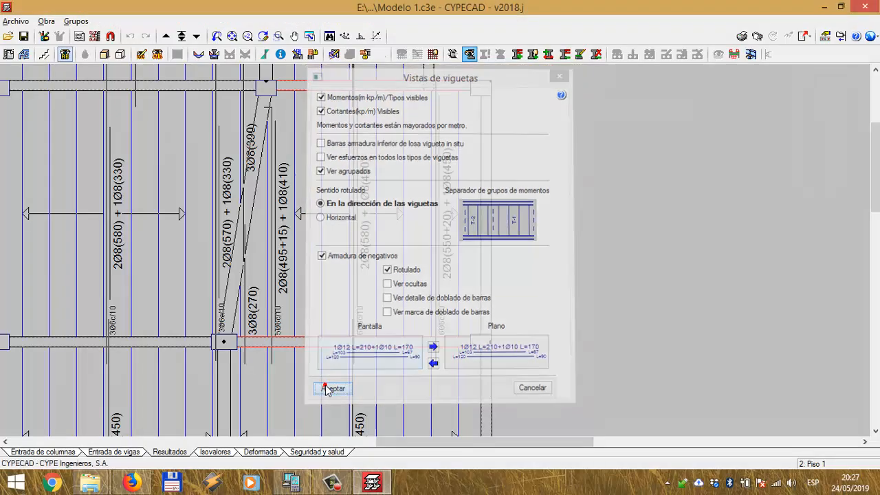
- Equalise the negative reinforcement quantities within 40% difference, to the maximum quantity and length, in all groups
{"action": "left_click", "coordinate": [565, 55]}
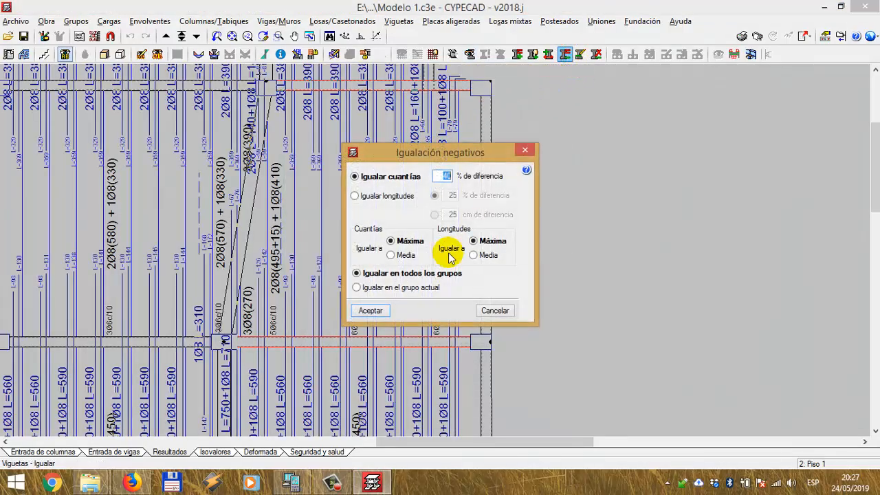
{"action": "left_click", "coordinate": [371, 311]}
{"action": "scroll", "coordinate": [413, 282], "scroll_direction": "down", "scroll_amount": 4}
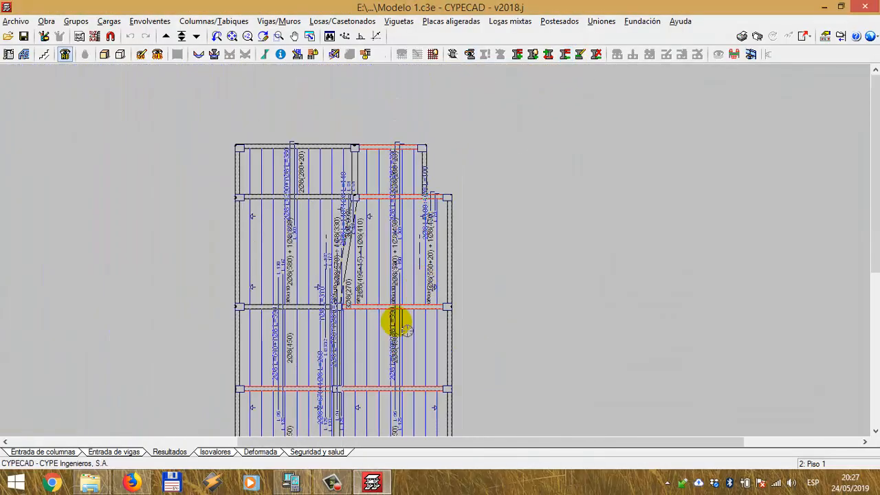
- Examine the equalised negative bars over the interior beams and along the edge beam beside the stair and lift core
{"action": "scroll", "coordinate": [392, 321], "scroll_direction": "up", "scroll_amount": 5}
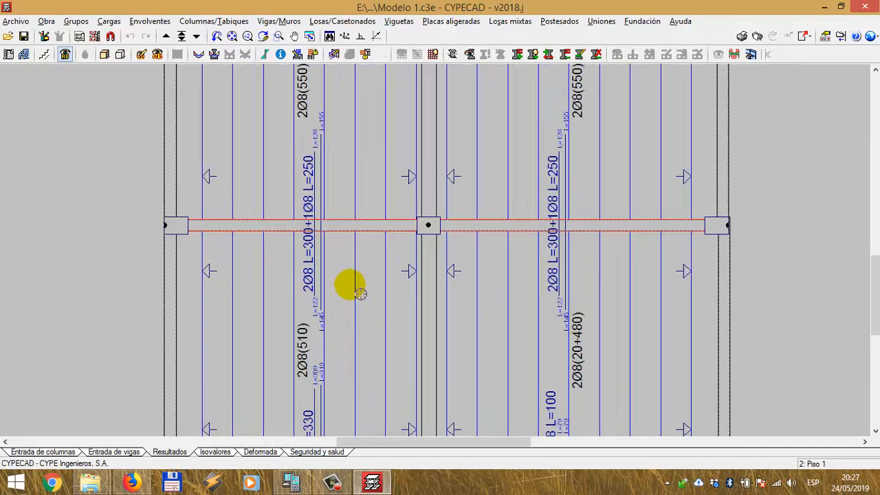
{"action": "middle_click_drag", "start_coordinate": [375, 291], "coordinate": [328, 288]}
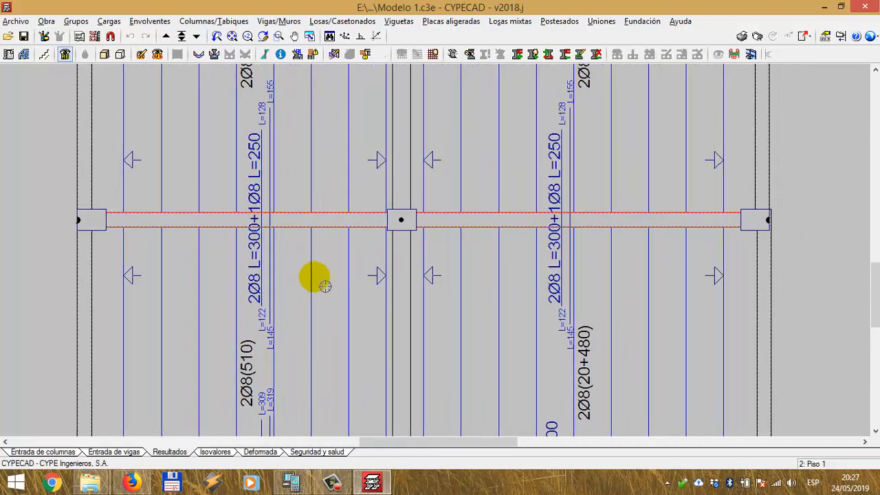
{"action": "scroll", "coordinate": [325, 286], "scroll_direction": "up", "scroll_amount": 1}
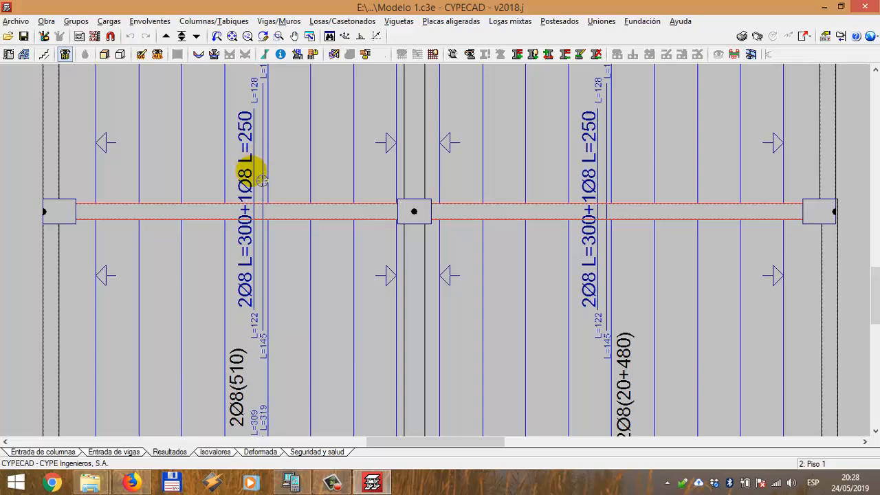
{"action": "scroll", "coordinate": [262, 180], "scroll_direction": "down", "scroll_amount": 2}
{"action": "middle_click_drag", "start_coordinate": [434, 321], "coordinate": [418, 172]}
{"action": "scroll", "coordinate": [467, 266], "scroll_direction": "up", "scroll_amount": 2}
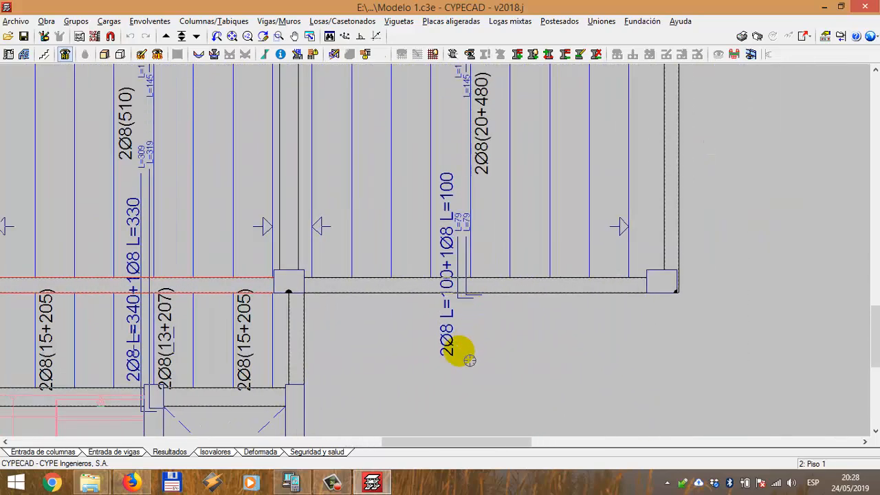
{"action": "scroll", "coordinate": [470, 357], "scroll_direction": "up", "scroll_amount": 2}
{"action": "scroll", "coordinate": [464, 323], "scroll_direction": "up", "scroll_amount": 1}
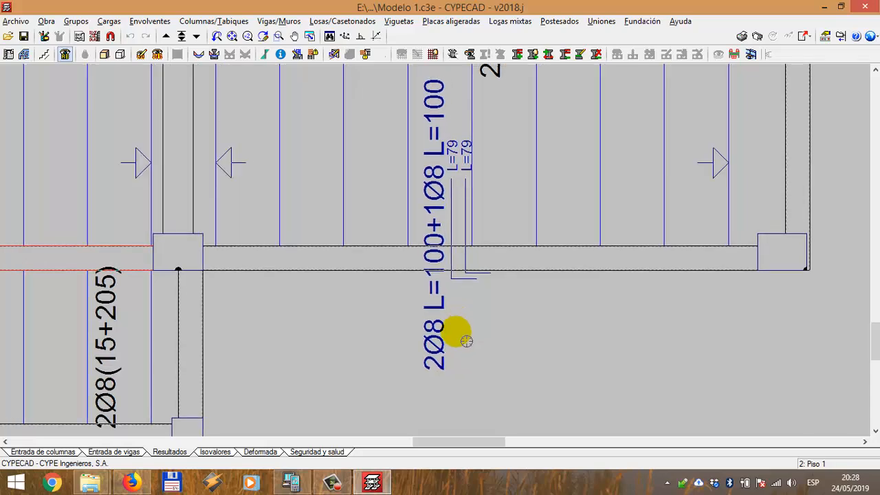
{"action": "scroll", "coordinate": [474, 201], "scroll_direction": "down", "scroll_amount": 3}
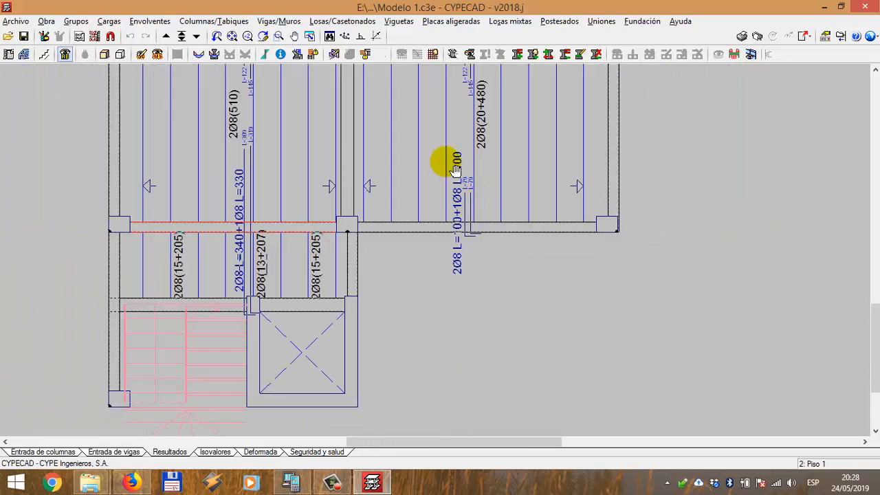
- Examine the equalised negative bars in the bays around the skewed beam and at the end opposite the stair
{"action": "middle_click_drag", "start_coordinate": [448, 163], "coordinate": [475, 278]}
{"action": "middle_click_drag", "start_coordinate": [393, 171], "coordinate": [393, 309]}
{"action": "middle_click_drag", "start_coordinate": [464, 175], "coordinate": [484, 391]}
{"action": "middle_click_drag", "start_coordinate": [467, 244], "coordinate": [464, 345]}
{"action": "middle_click_drag", "start_coordinate": [452, 313], "coordinate": [293, 205]}
{"action": "scroll", "coordinate": [292, 204], "scroll_direction": "up", "scroll_amount": 3}
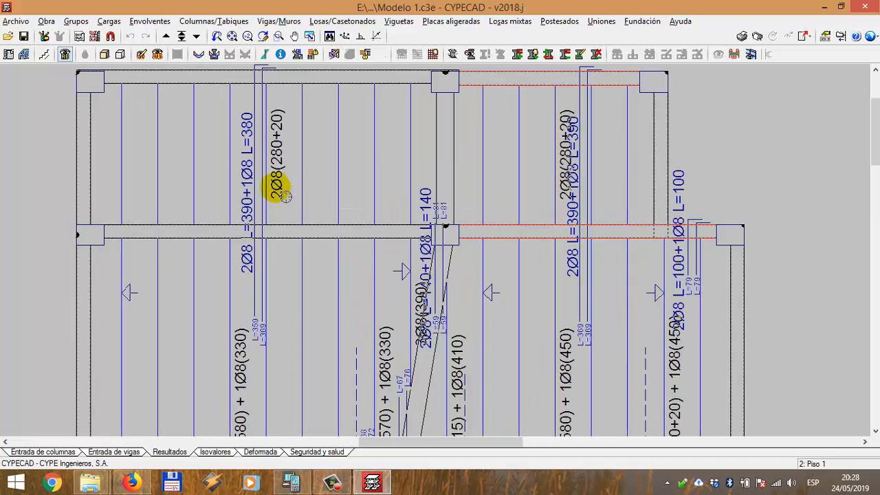
{"action": "middle_click_drag", "start_coordinate": [591, 250], "coordinate": [513, 229]}
{"action": "scroll", "coordinate": [383, 228], "scroll_direction": "down", "scroll_amount": 5}
{"action": "scroll", "coordinate": [364, 244], "scroll_direction": "down", "scroll_amount": 3}
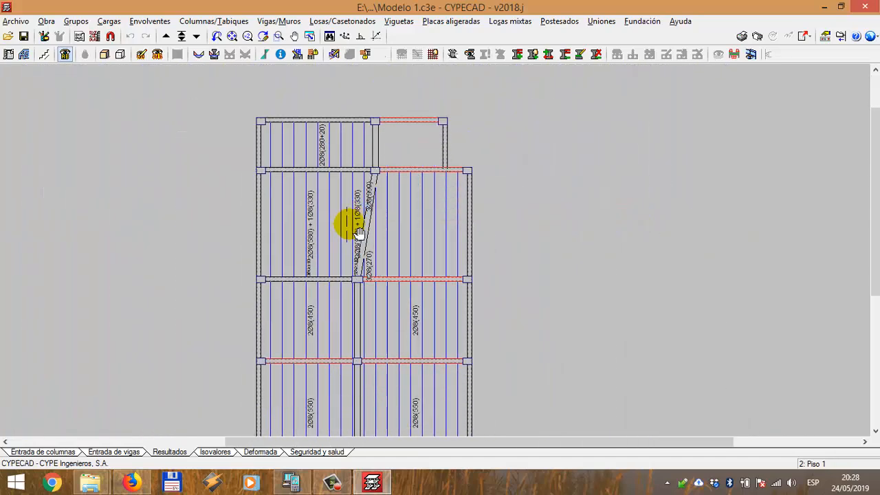
- Move up to the Piso 2 plan and look over the reinforcement around the interior columns
{"action": "left_click", "coordinate": [166, 37]}
{"action": "scroll", "coordinate": [364, 295], "scroll_direction": "up", "scroll_amount": 3}
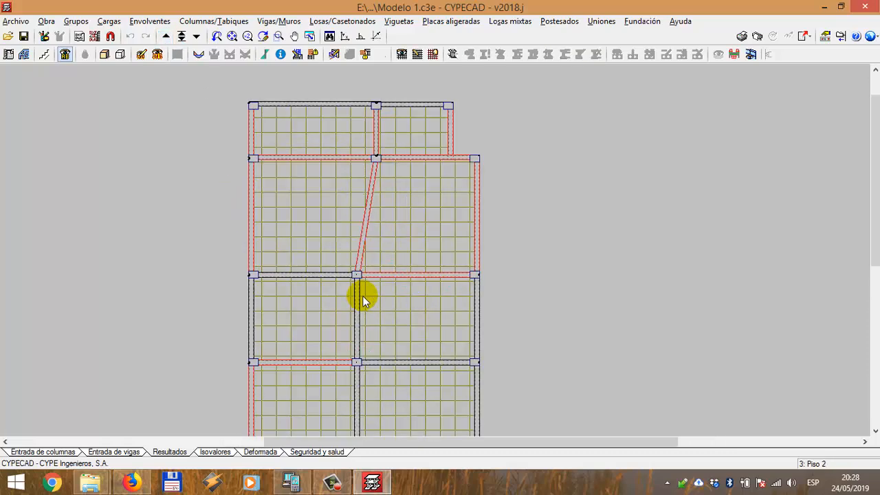
{"action": "scroll", "coordinate": [368, 300], "scroll_direction": "up", "scroll_amount": 1}
{"action": "middle_click_drag", "start_coordinate": [368, 302], "coordinate": [368, 247]}
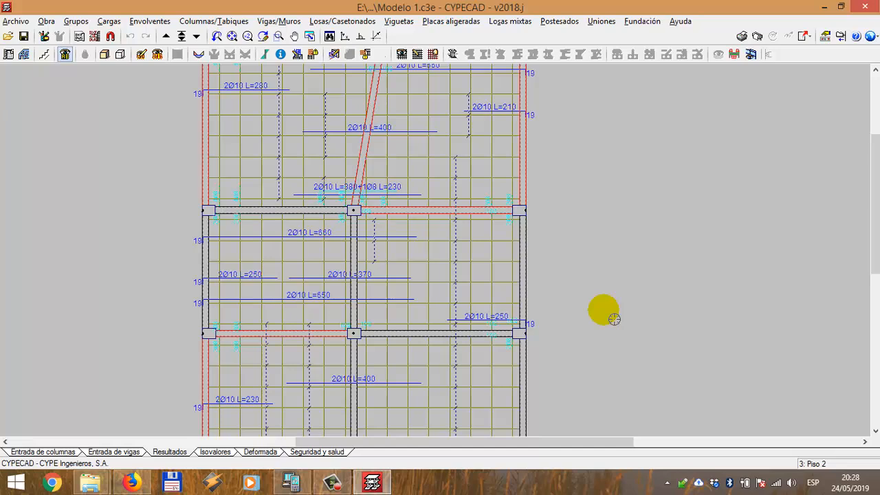
- Hide the base reinforcement in the Piso 2 waffle slab's reinforcement view and recheck the display options
{"action": "left_click", "coordinate": [402, 54]}
{"action": "left_click_drag", "start_coordinate": [395, 71], "coordinate": [621, 89]}
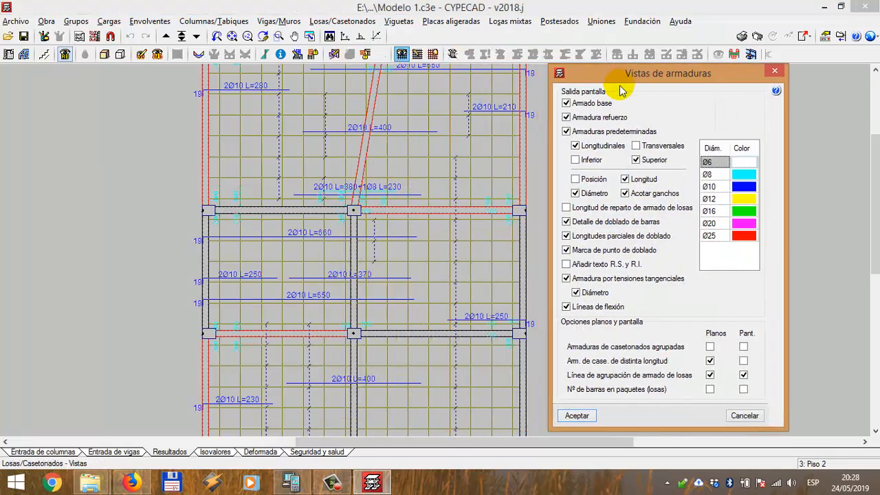
{"action": "left_click", "coordinate": [576, 416]}
{"action": "scroll", "coordinate": [269, 188], "scroll_direction": "up", "scroll_amount": 1}
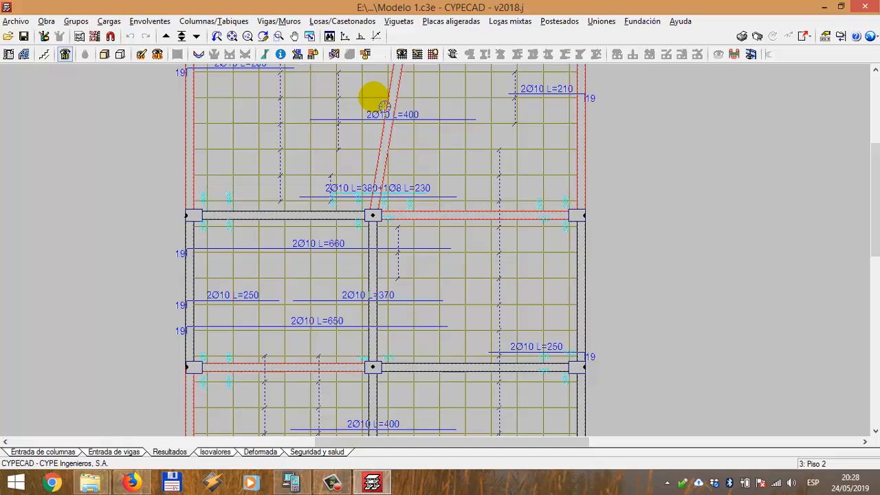
{"action": "left_click", "coordinate": [402, 53]}
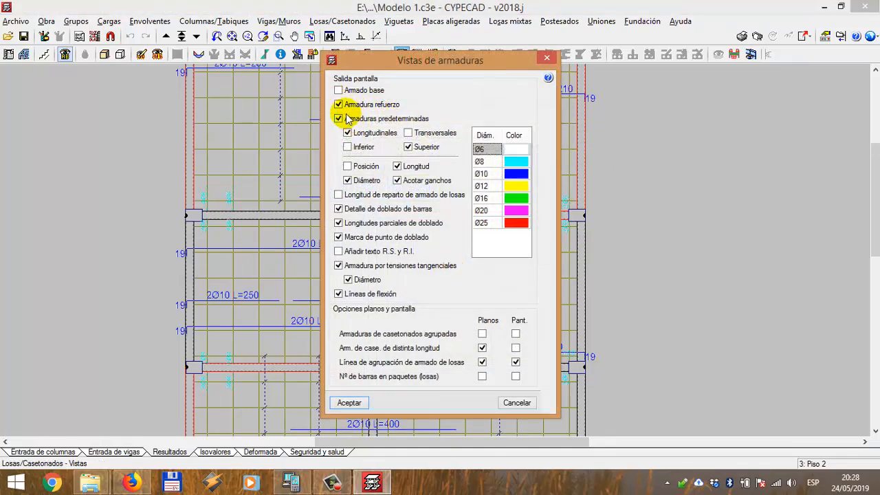
{"action": "left_click", "coordinate": [517, 403]}
{"action": "scroll", "coordinate": [363, 232], "scroll_direction": "up", "scroll_amount": 1}
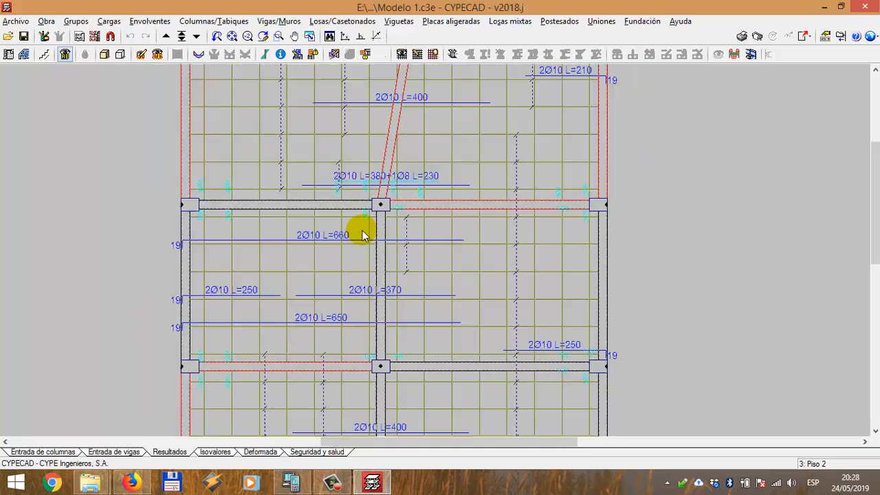
{"action": "scroll", "coordinate": [362, 235], "scroll_direction": "down", "scroll_amount": 2}
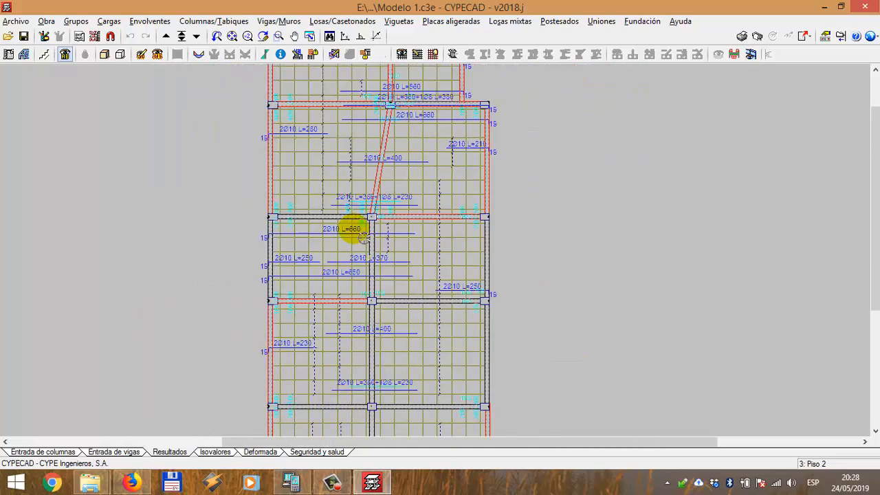
- Disable detailing of the base reinforcement in drawings for both slabs and waffle slabs in the project's bar steel options
{"action": "left_click", "coordinate": [8, 55]}
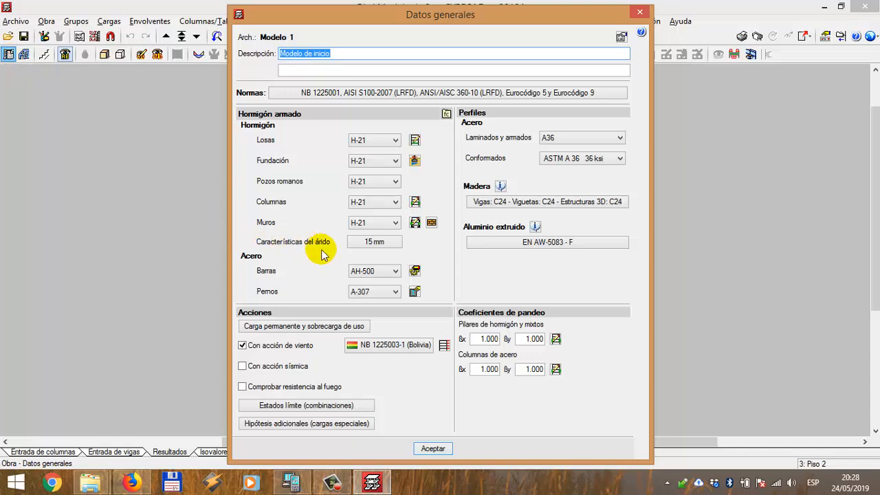
{"action": "left_click", "coordinate": [416, 271]}
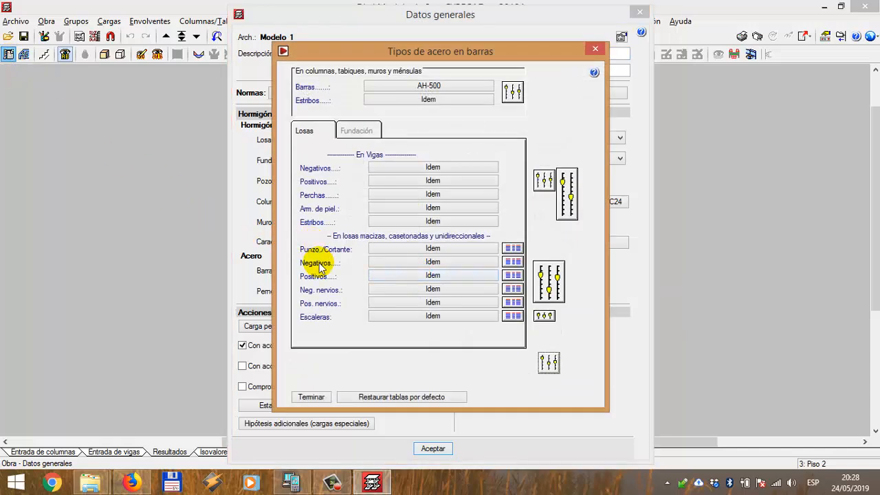
{"action": "left_click", "coordinate": [556, 290]}
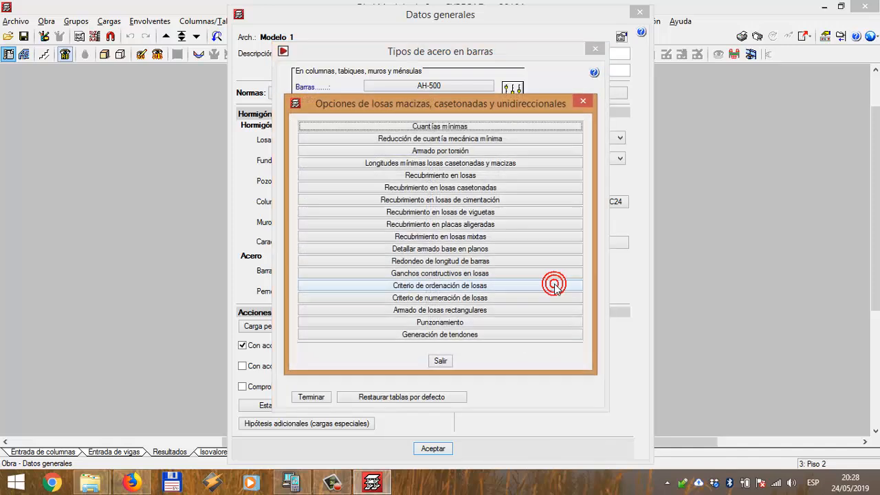
{"action": "left_click", "coordinate": [459, 253]}
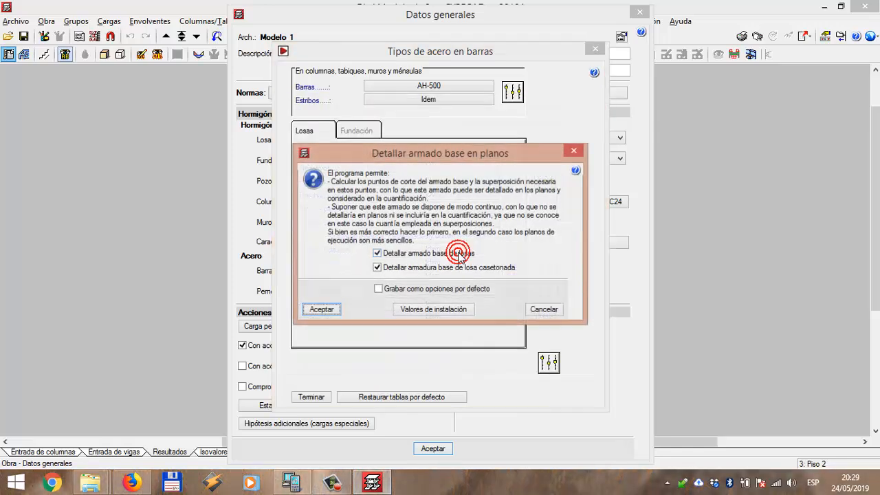
{"action": "left_click", "coordinate": [377, 268]}
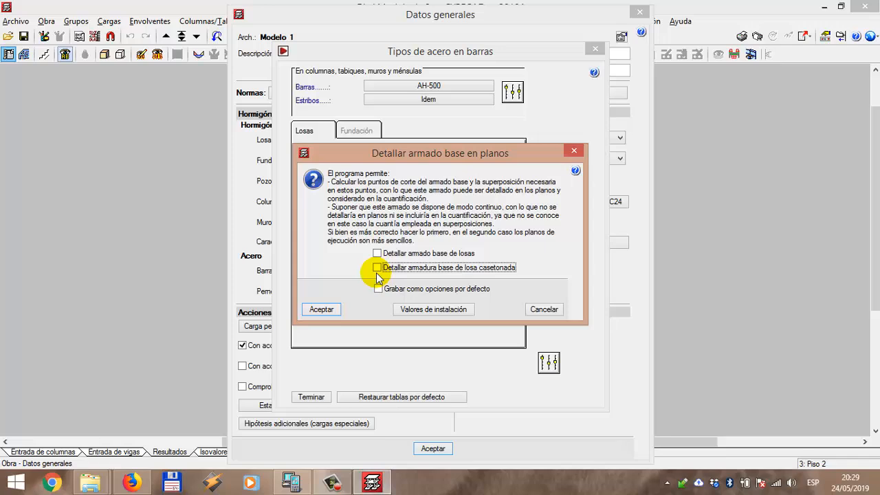
{"action": "left_click", "coordinate": [321, 310]}
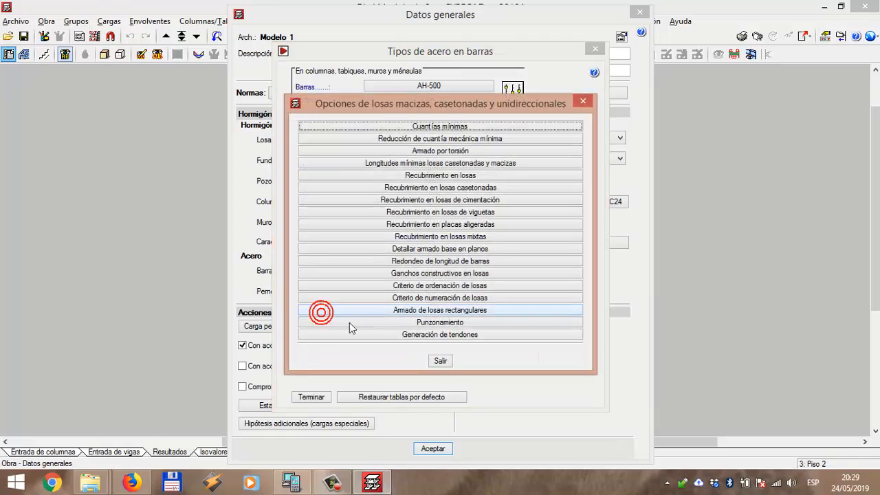
{"action": "left_click", "coordinate": [439, 363]}
{"action": "left_click", "coordinate": [322, 397]}
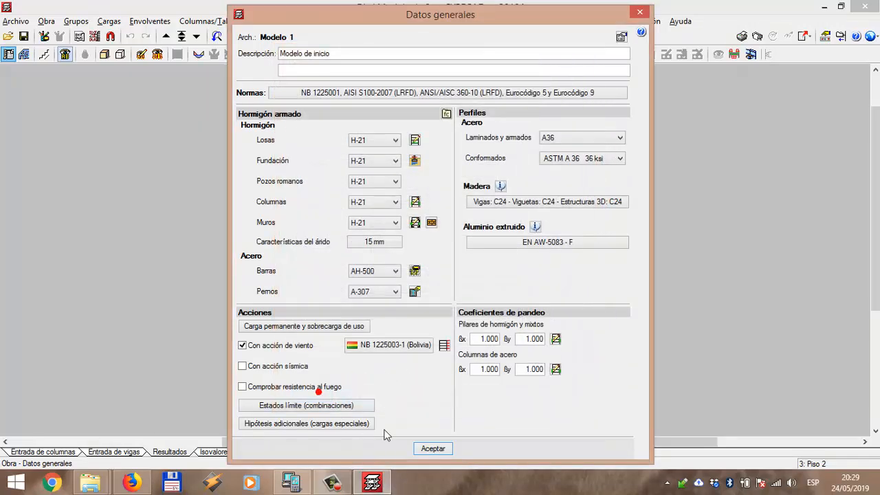
{"action": "left_click", "coordinate": [433, 449]}
{"action": "left_click", "coordinate": [438, 334]}
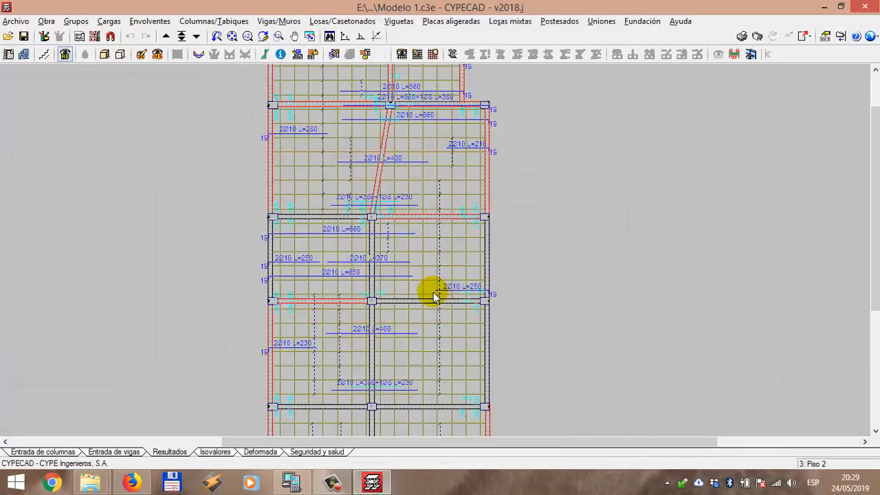
- Calculate the whole structure including the foundation and close the calculation error report
{"action": "scroll", "coordinate": [392, 291], "scroll_direction": "up", "scroll_amount": 2}
{"action": "scroll", "coordinate": [373, 296], "scroll_direction": "up", "scroll_amount": 1}
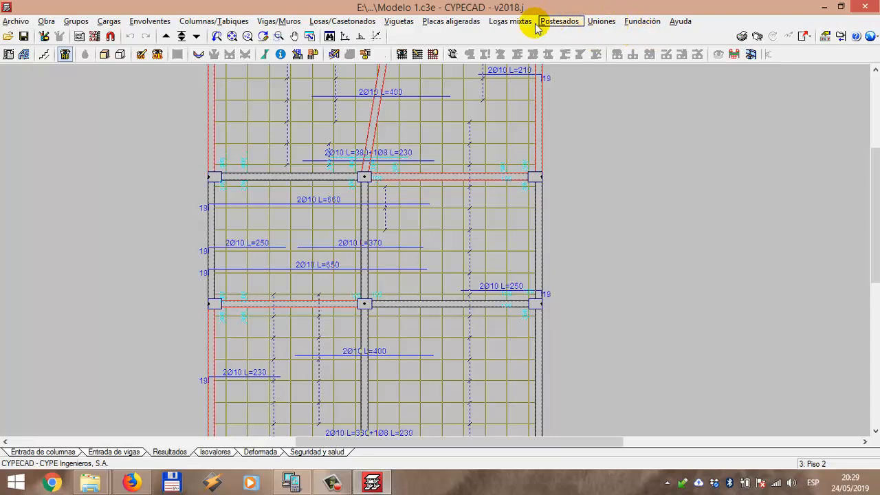
{"action": "left_click", "coordinate": [127, 452]}
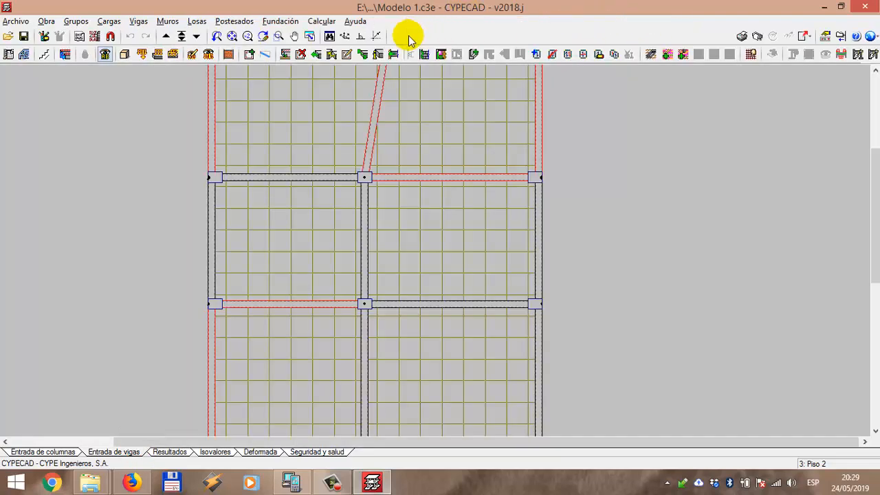
{"action": "left_click", "coordinate": [322, 21]}
{"action": "left_click", "coordinate": [360, 38]}
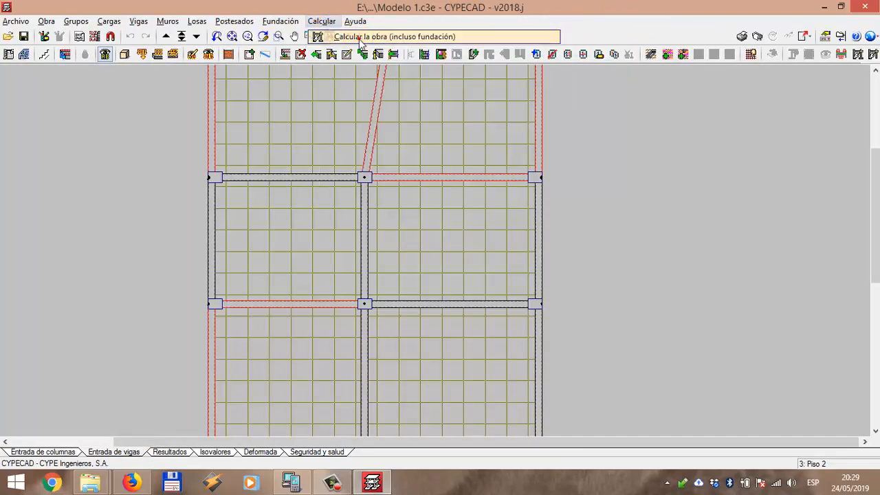
{"action": "left_click", "coordinate": [177, 389]}
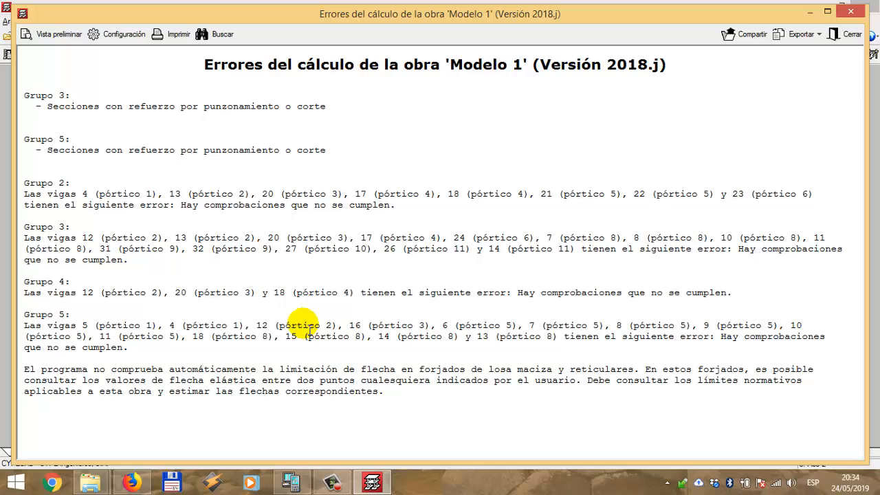
{"action": "left_click", "coordinate": [853, 11]}
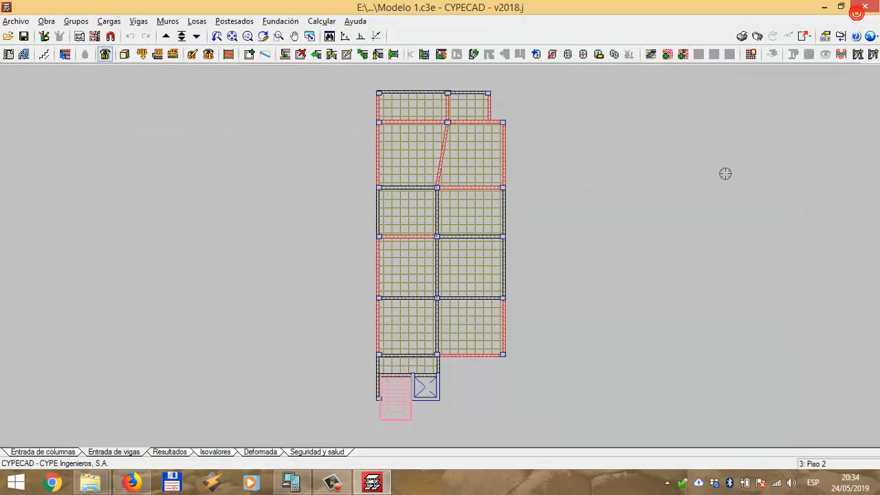
- Examine the recalculated top reinforcement of the Piso 2 waffle slab around the skewed beam and its columns
{"action": "scroll", "coordinate": [484, 199], "scroll_direction": "up", "scroll_amount": 1}
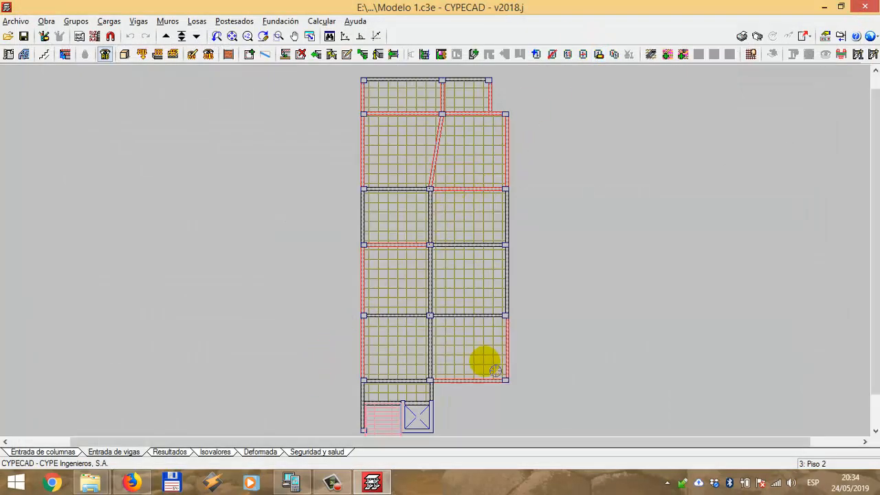
{"action": "left_click", "coordinate": [170, 452]}
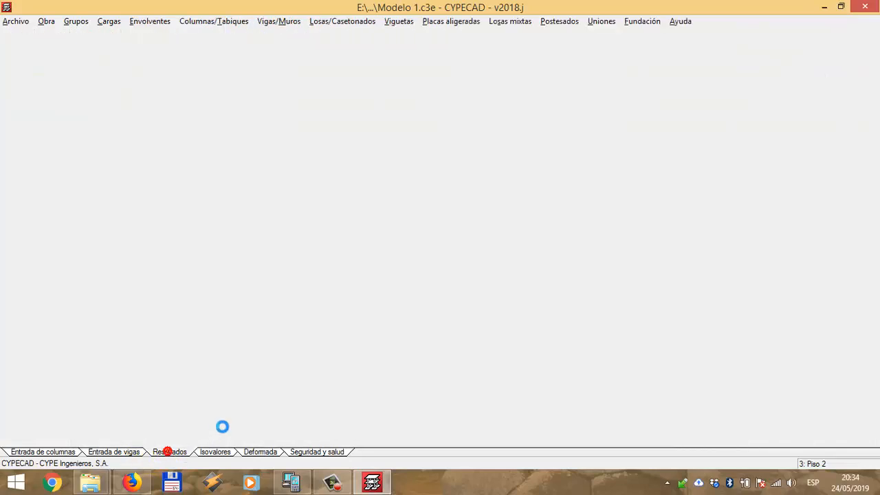
{"action": "scroll", "coordinate": [455, 192], "scroll_direction": "up", "scroll_amount": 4}
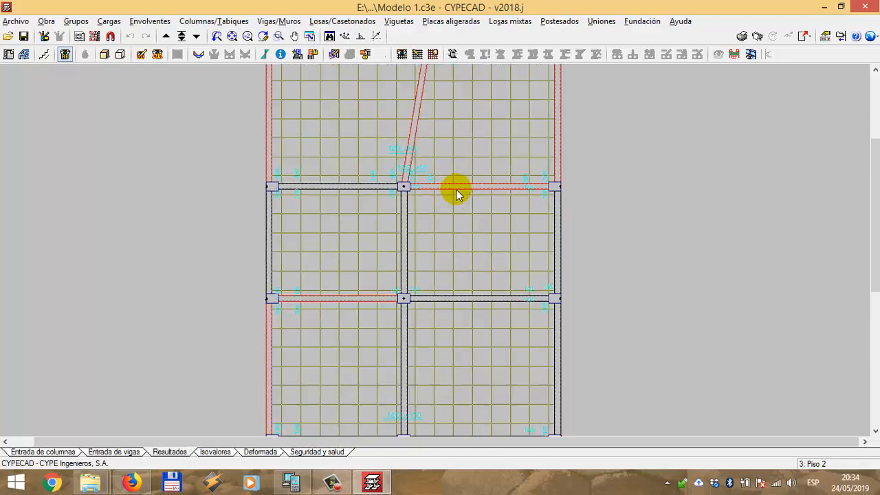
{"action": "scroll", "coordinate": [449, 171], "scroll_direction": "up", "scroll_amount": 3}
{"action": "scroll", "coordinate": [414, 234], "scroll_direction": "down", "scroll_amount": 4}
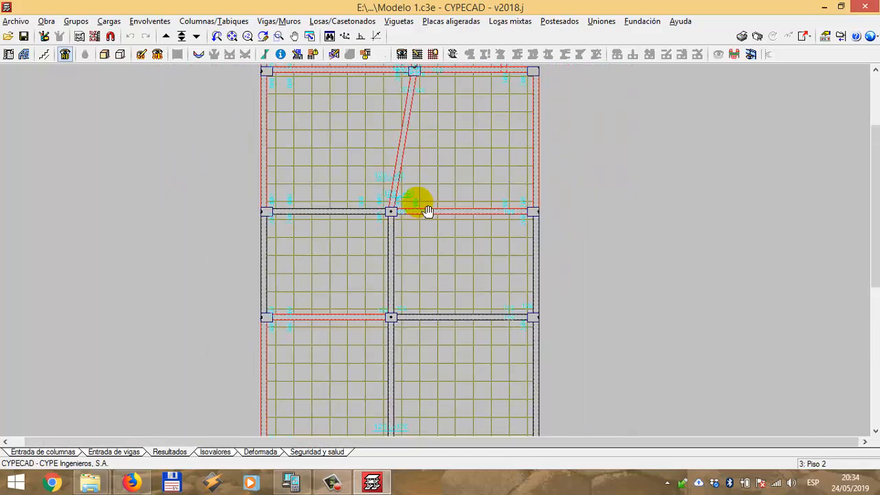
{"action": "middle_click_drag", "start_coordinate": [417, 204], "coordinate": [380, 310]}
{"action": "scroll", "coordinate": [360, 222], "scroll_direction": "up", "scroll_amount": 6}
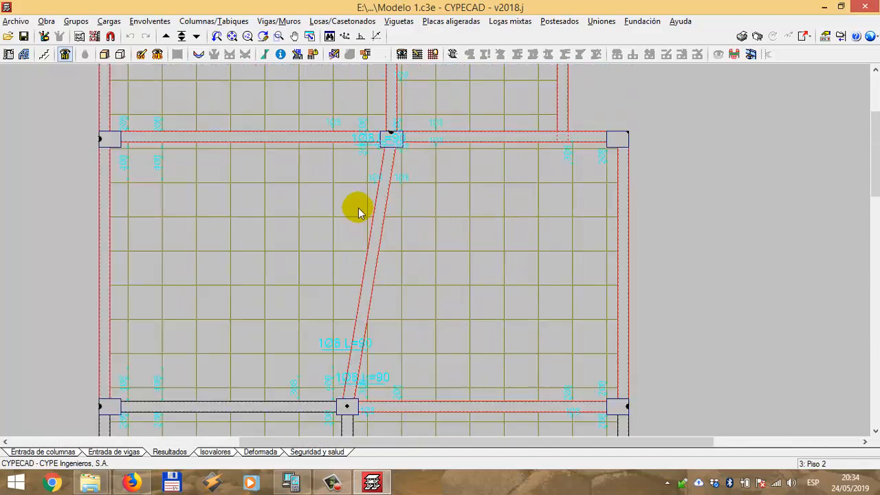
{"action": "middle_click_drag", "start_coordinate": [393, 142], "coordinate": [383, 240]}
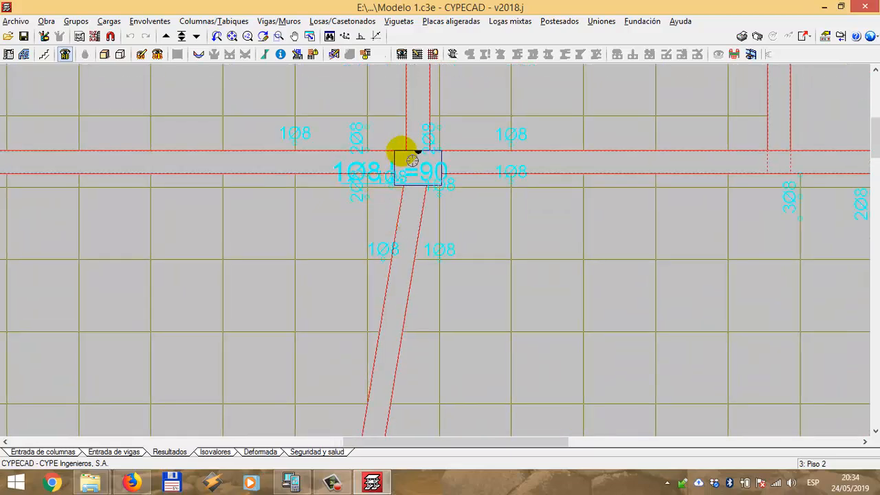
- Show the base reinforcement and hide the shear stress reinforcement on Piso 2, leaving the longitudinal top bars to examine
{"action": "left_click", "coordinate": [401, 55]}
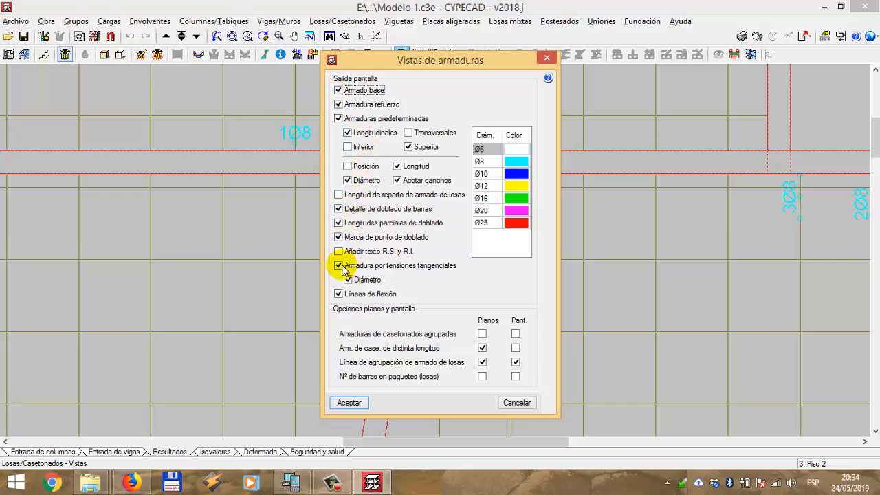
{"action": "left_click", "coordinate": [349, 403]}
{"action": "scroll", "coordinate": [373, 153], "scroll_direction": "down", "scroll_amount": 5}
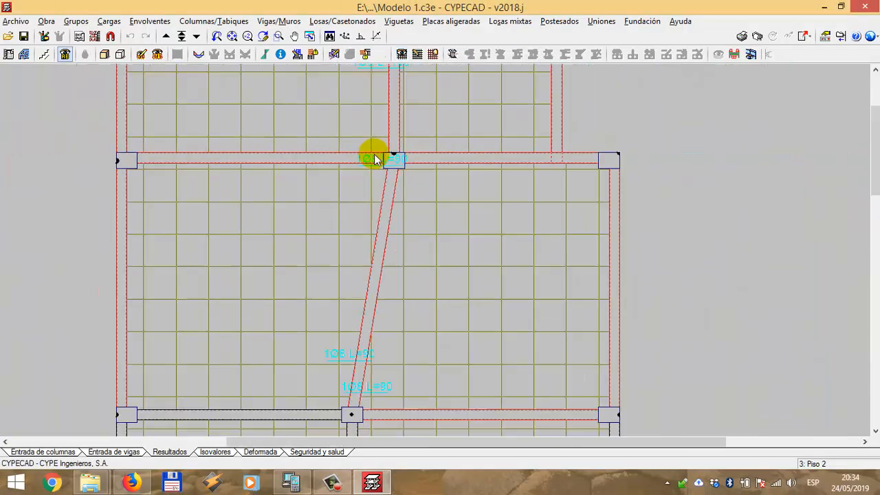
{"action": "scroll", "coordinate": [373, 157], "scroll_direction": "down", "scroll_amount": 2}
{"action": "middle_click_drag", "start_coordinate": [353, 299], "coordinate": [351, 187]}
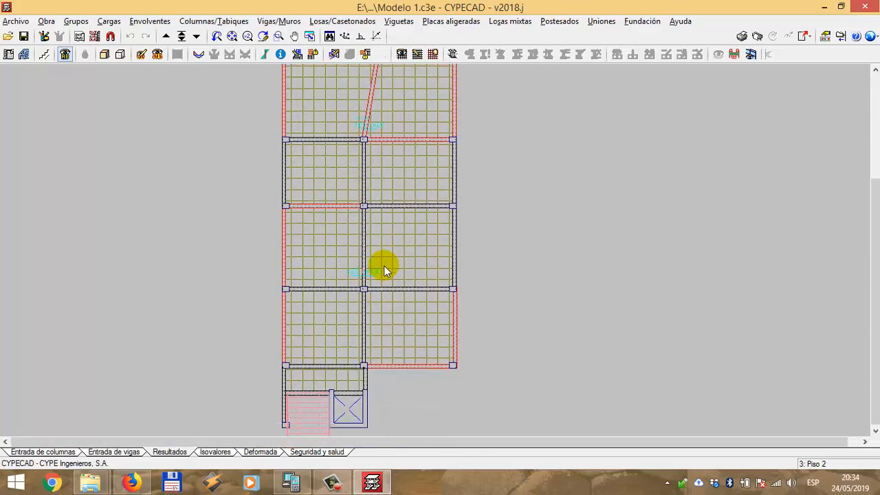
{"action": "middle_click_drag", "start_coordinate": [395, 268], "coordinate": [373, 240]}
{"action": "scroll", "coordinate": [409, 216], "scroll_direction": "up", "scroll_amount": 1}
{"action": "left_click", "coordinate": [358, 21]}
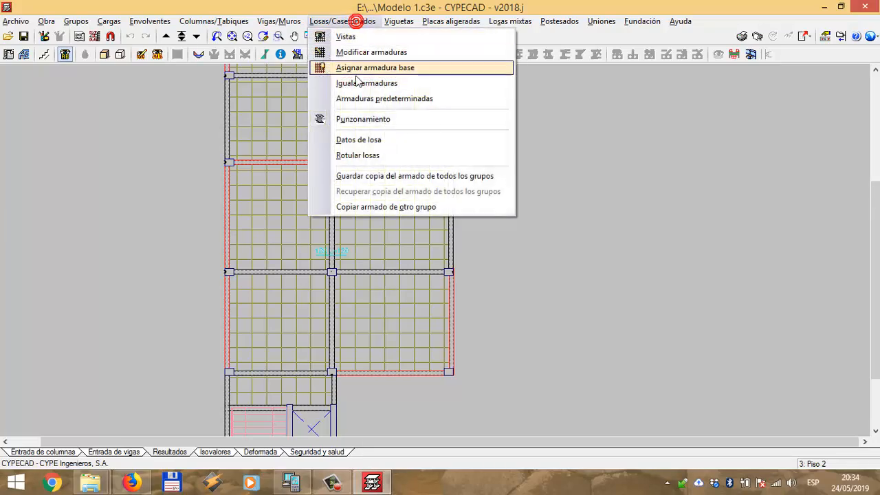
{"action": "left_click", "coordinate": [337, 51]}
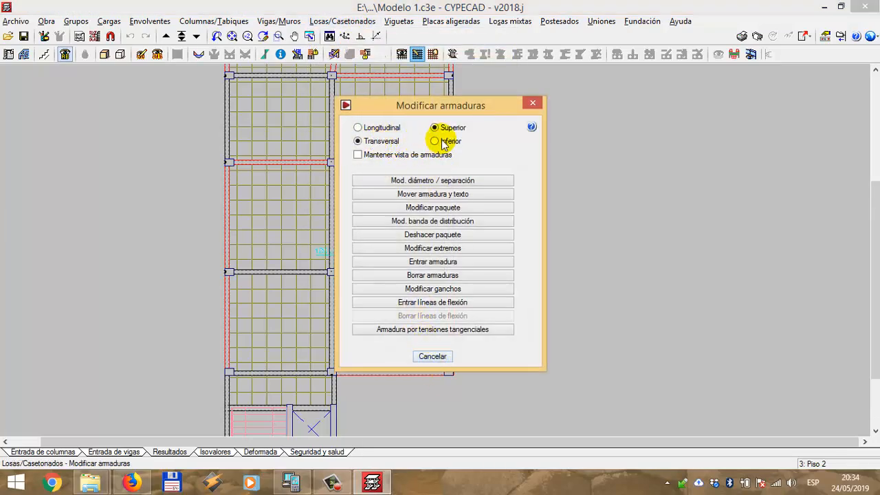
{"action": "left_click", "coordinate": [534, 105]}
- Show the Piso 2 slab's bottom bars in both longitudinal and transverse directions and hide the top bars
{"action": "left_click", "coordinate": [412, 55]}
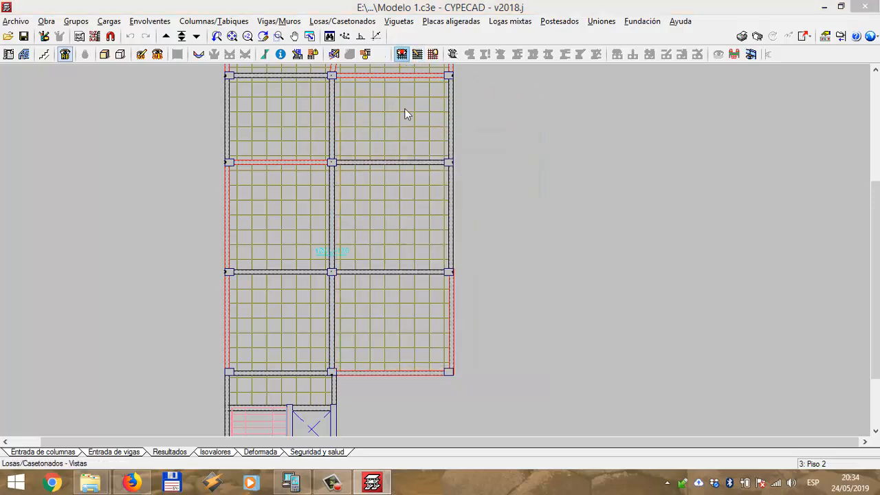
{"action": "left_click", "coordinate": [349, 147]}
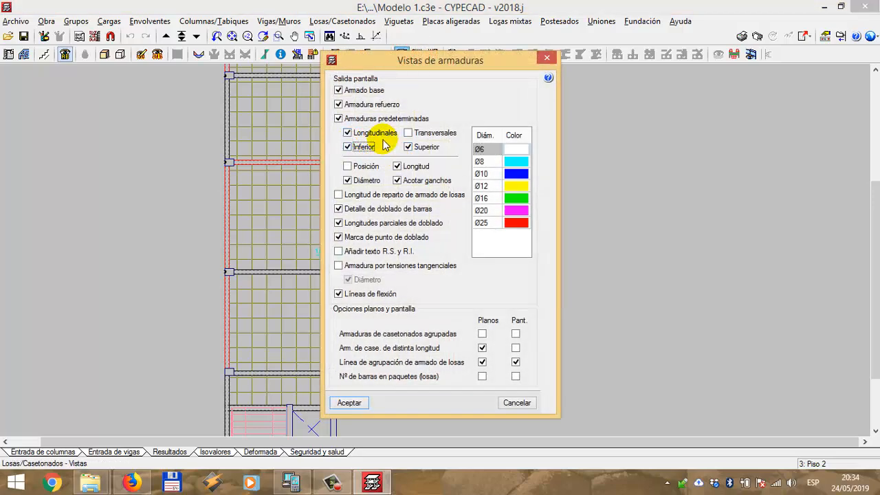
{"action": "left_click", "coordinate": [409, 132]}
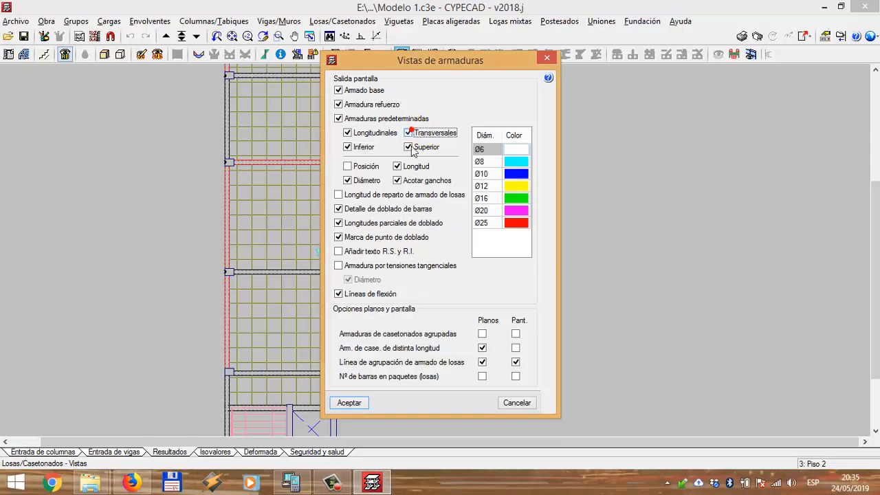
{"action": "left_click", "coordinate": [345, 403]}
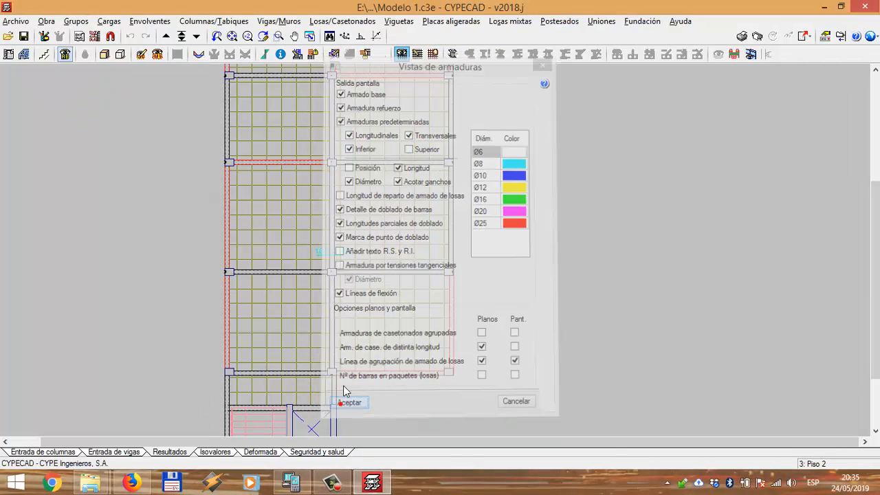
- Examine the transverse bottom reinforcement bars around the skewed beam in the Piso 2 waffle slab
{"action": "middle_click_drag", "start_coordinate": [393, 128], "coordinate": [400, 230]}
{"action": "scroll", "coordinate": [399, 230], "scroll_direction": "down", "scroll_amount": 2}
{"action": "middle_click_drag", "start_coordinate": [443, 205], "coordinate": [459, 259]}
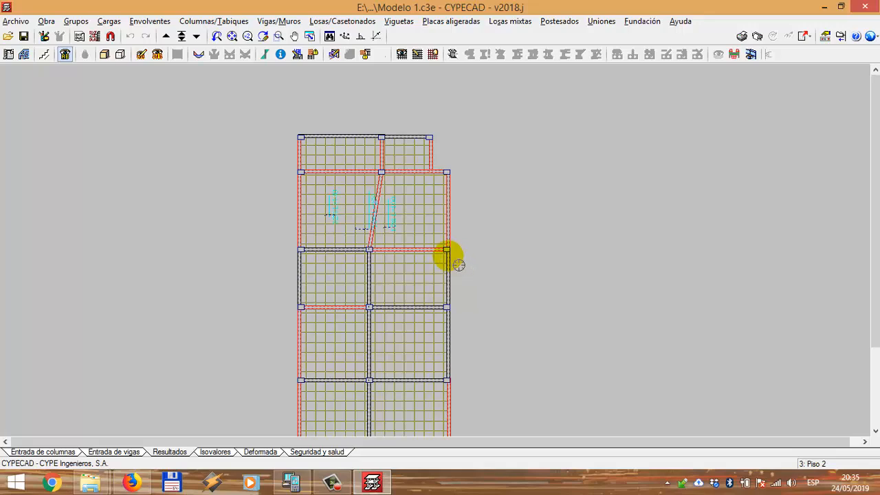
{"action": "scroll", "coordinate": [501, 266], "scroll_direction": "down", "scroll_amount": 2}
{"action": "scroll", "coordinate": [389, 235], "scroll_direction": "up", "scroll_amount": 4}
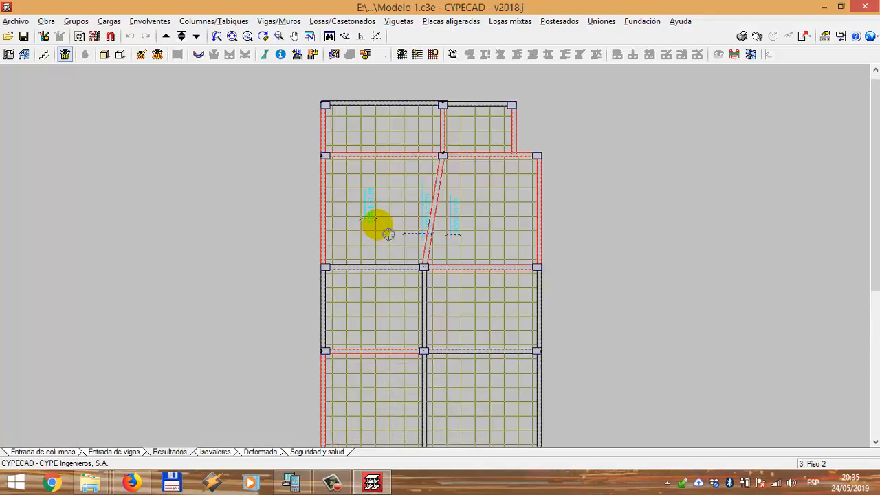
{"action": "scroll", "coordinate": [400, 190], "scroll_direction": "up", "scroll_amount": 6}
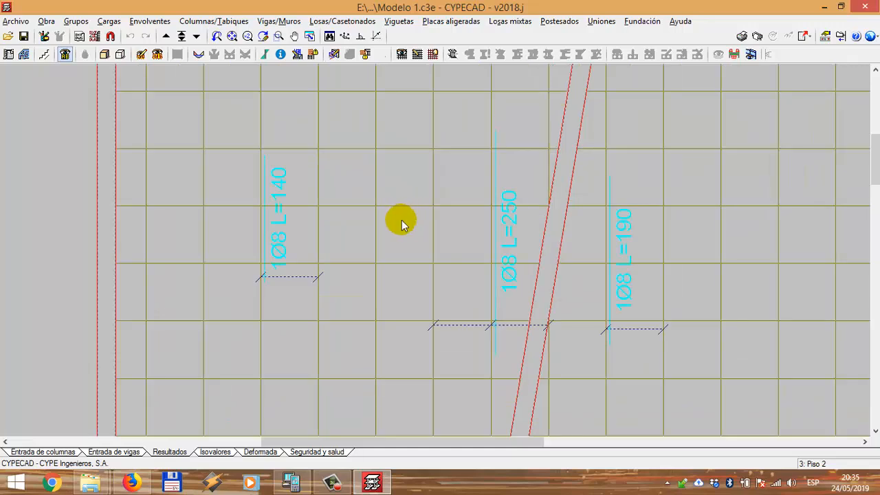
{"action": "middle_click_drag", "start_coordinate": [402, 224], "coordinate": [394, 221]}
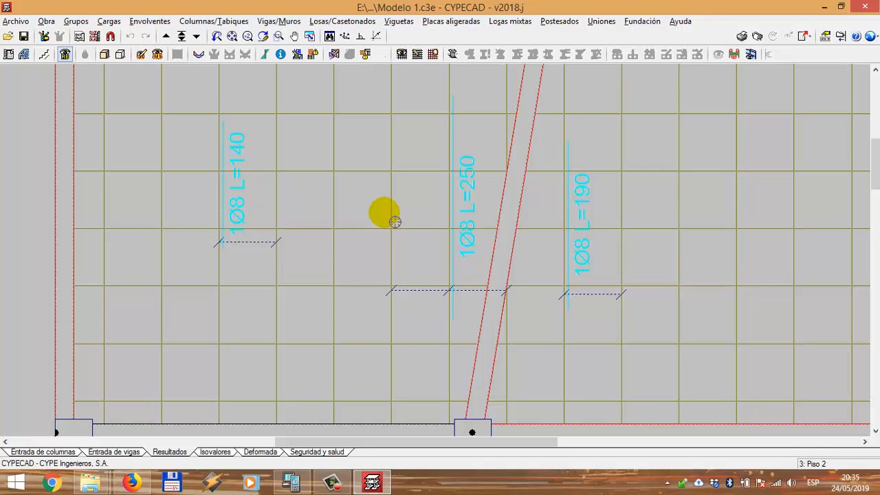
{"action": "scroll", "coordinate": [385, 212], "scroll_direction": "down", "scroll_amount": 3}
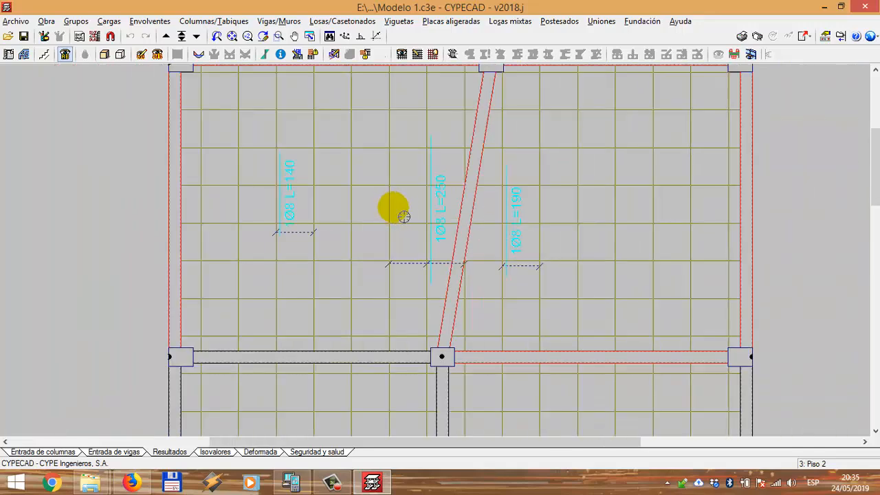
{"action": "middle_click_drag", "start_coordinate": [399, 207], "coordinate": [401, 225]}
{"action": "scroll", "coordinate": [388, 244], "scroll_direction": "up", "scroll_amount": 4}
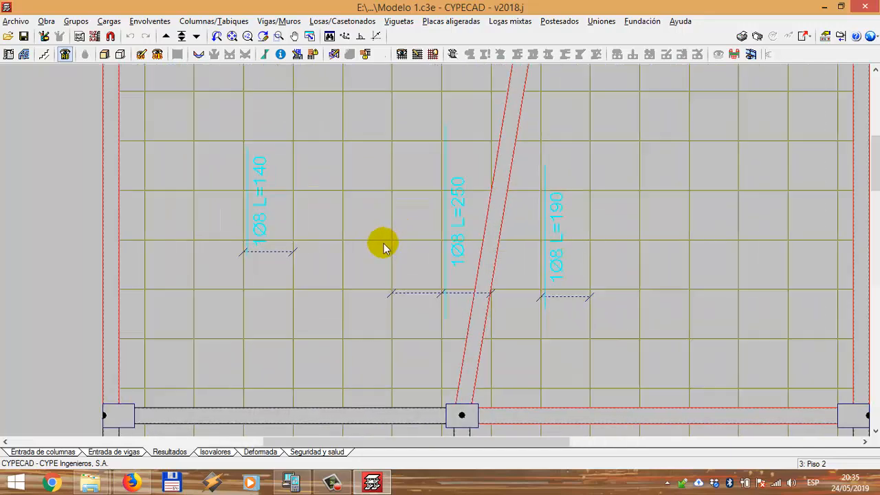
{"action": "scroll", "coordinate": [385, 248], "scroll_direction": "up", "scroll_amount": 1}
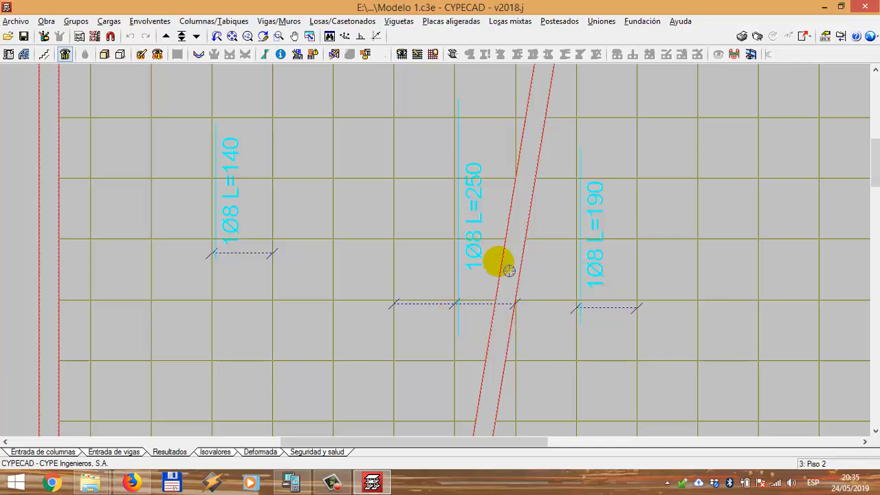
{"action": "middle_click_drag", "start_coordinate": [434, 236], "coordinate": [570, 245]}
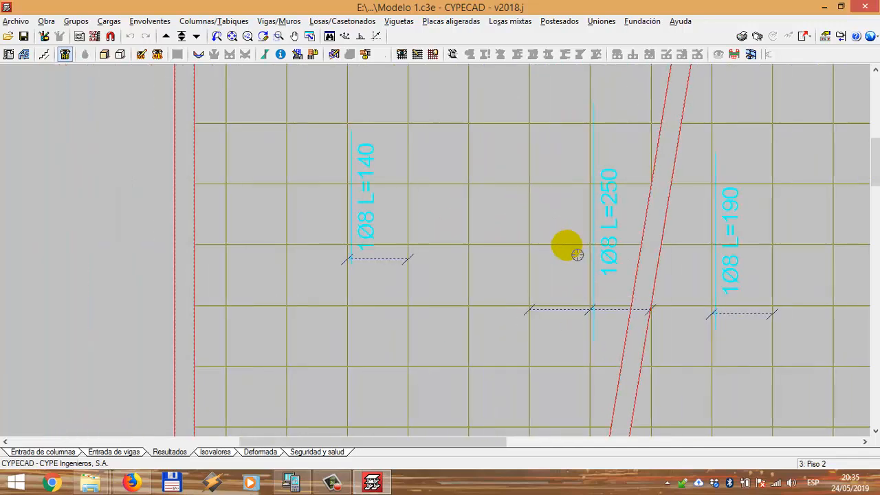
{"action": "scroll", "coordinate": [448, 250], "scroll_direction": "down", "scroll_amount": 5}
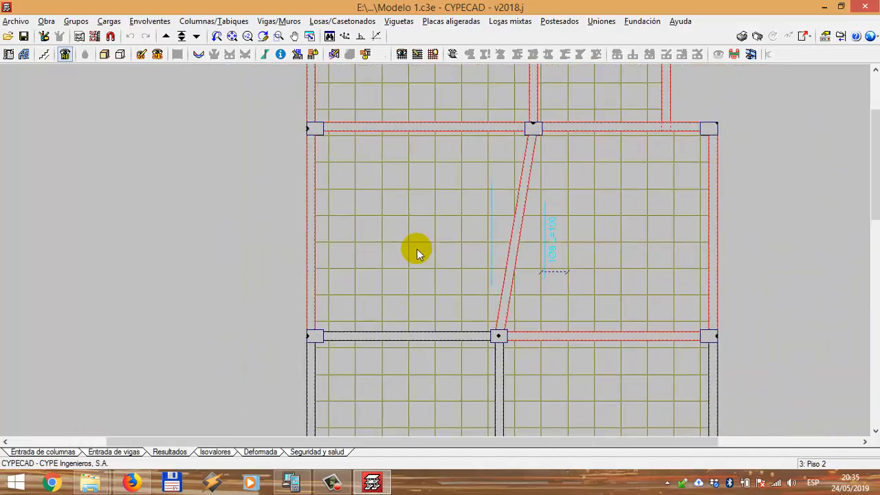
- Enter an equalisation line for the transverse bottom bars across the three bar groups around the Piso 2 skewed beam
{"action": "left_click", "coordinate": [342, 21]}
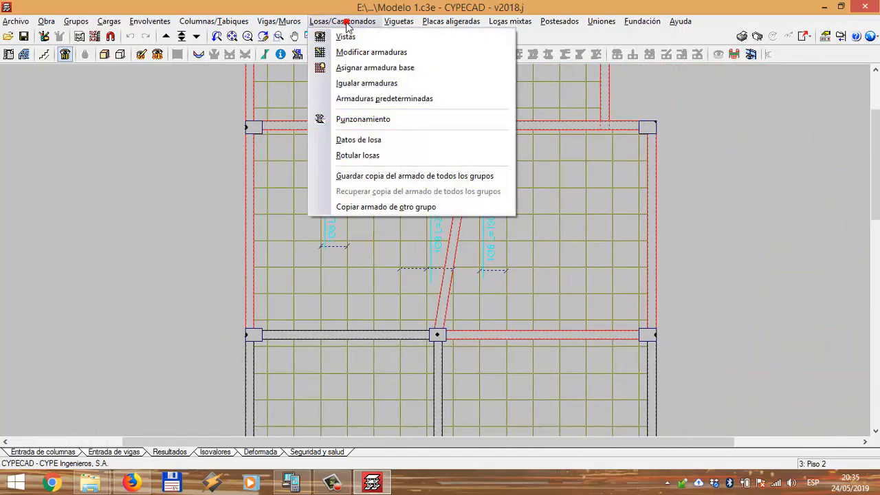
{"action": "left_click", "coordinate": [376, 83]}
{"action": "left_click_drag", "start_coordinate": [425, 112], "coordinate": [697, 127]}
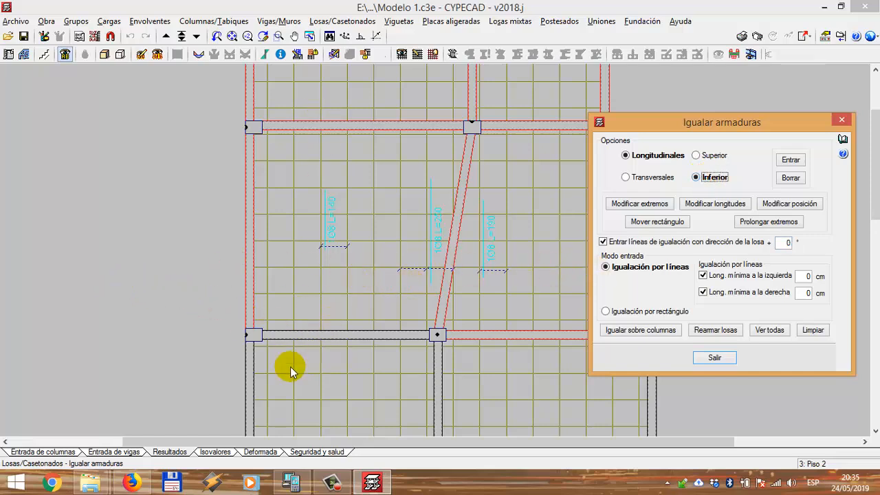
{"action": "left_click", "coordinate": [627, 178]}
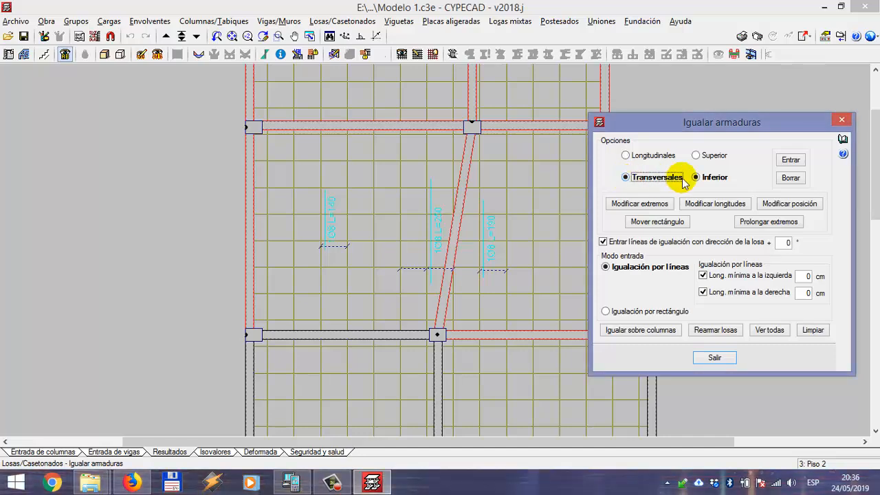
{"action": "left_click", "coordinate": [788, 164]}
{"action": "scroll", "coordinate": [488, 242], "scroll_direction": "up", "scroll_amount": 3}
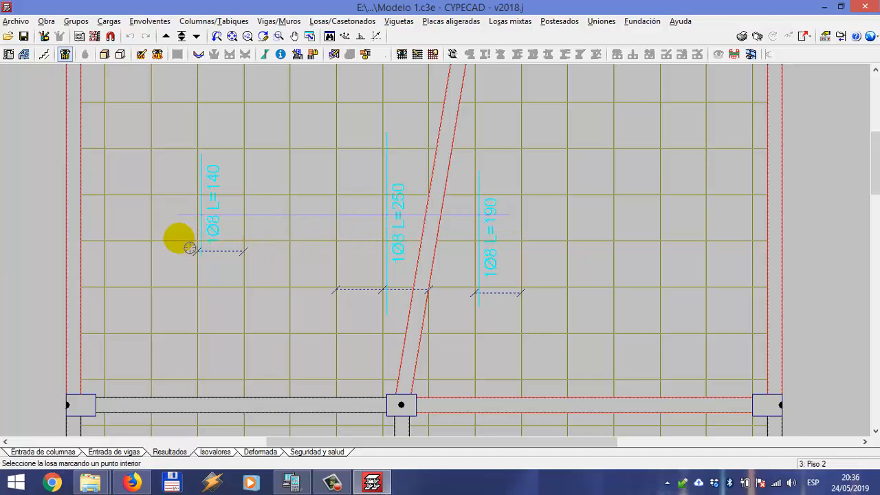
{"action": "left_click", "coordinate": [176, 232]}
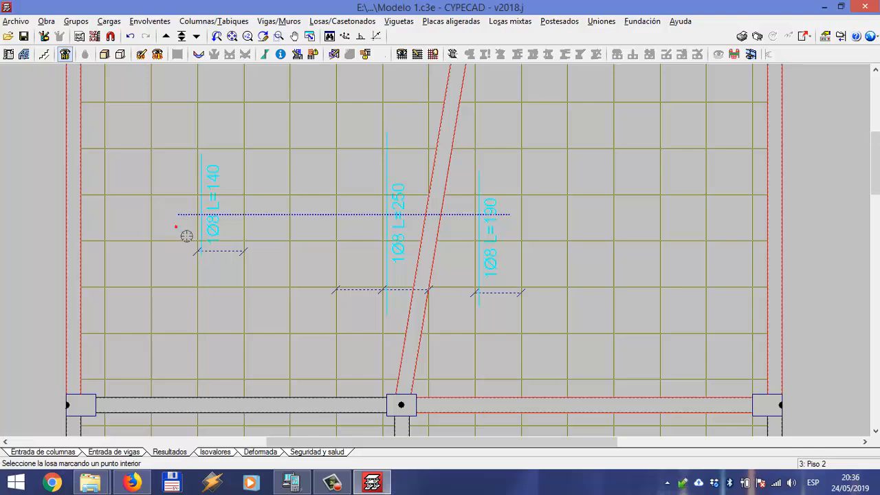
{"action": "right_click", "coordinate": [315, 180]}
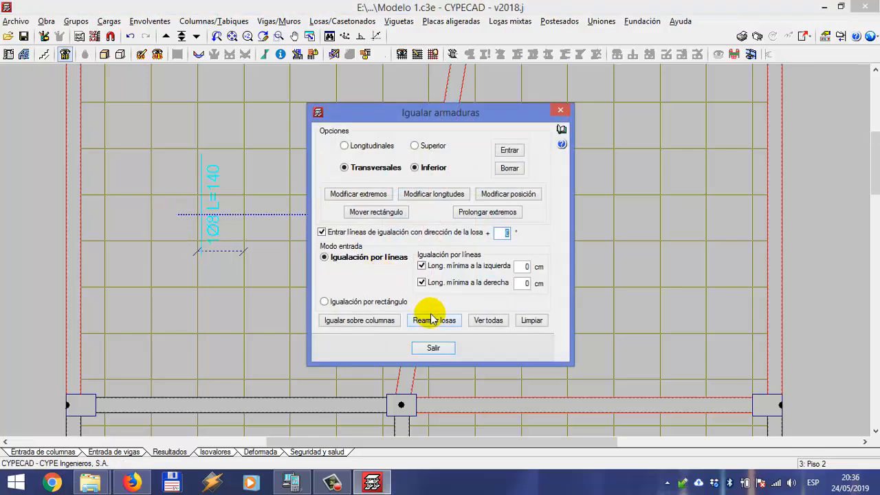
- Re-reinforce the slabs with the equalisation line, close the error report and examine the bottom bars beside the skewed beam
{"action": "left_click", "coordinate": [432, 316]}
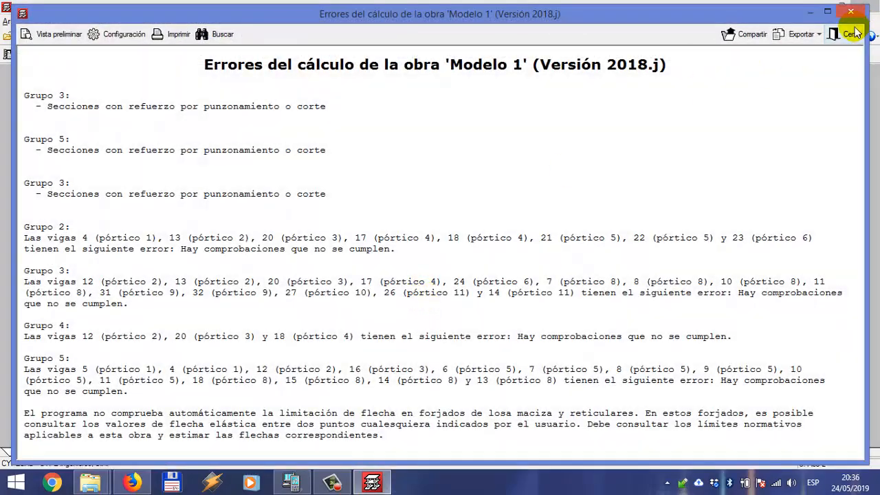
{"action": "left_click", "coordinate": [852, 34]}
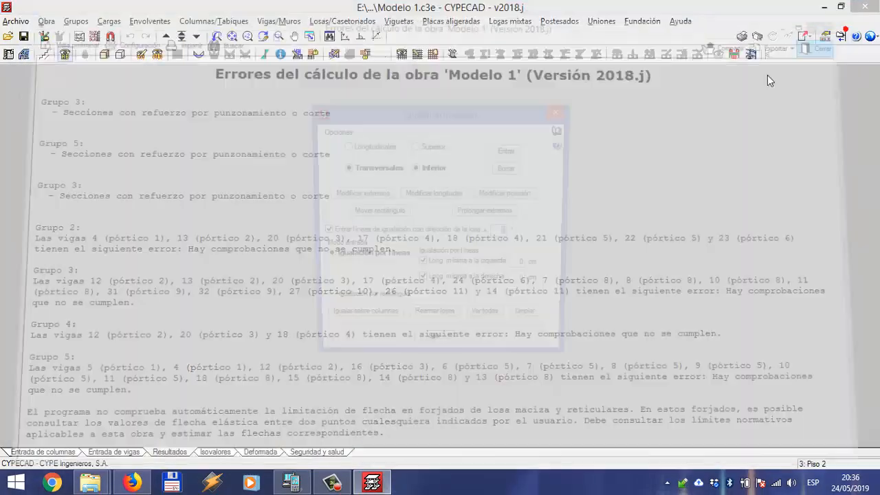
{"action": "left_click", "coordinate": [514, 149]}
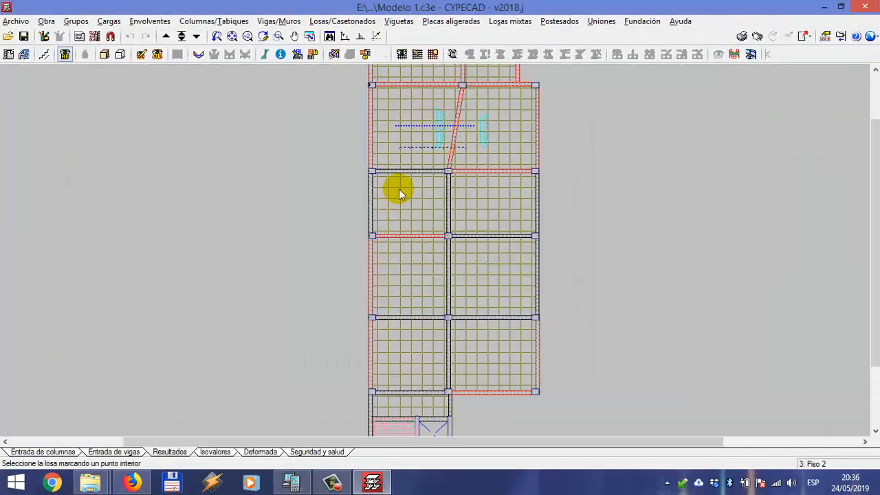
{"action": "scroll", "coordinate": [401, 188], "scroll_direction": "up", "scroll_amount": 5}
{"action": "scroll", "coordinate": [395, 306], "scroll_direction": "up", "scroll_amount": 3}
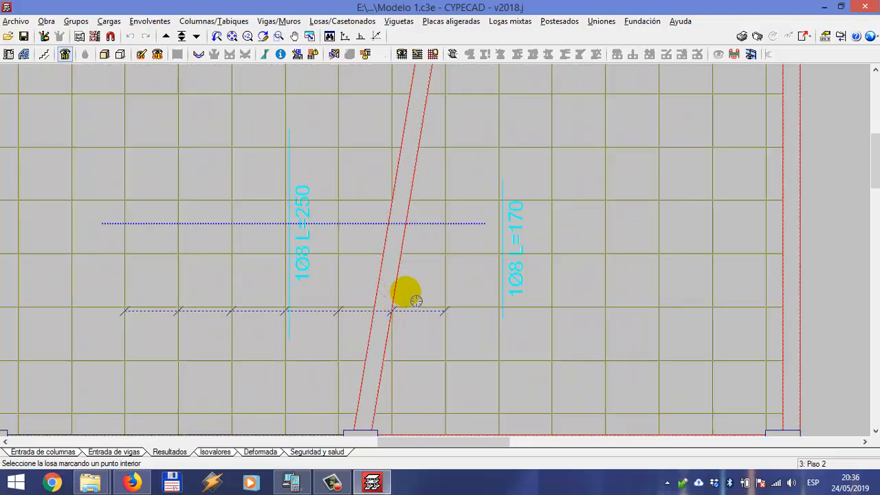
{"action": "middle_click_drag", "start_coordinate": [489, 164], "coordinate": [544, 229]}
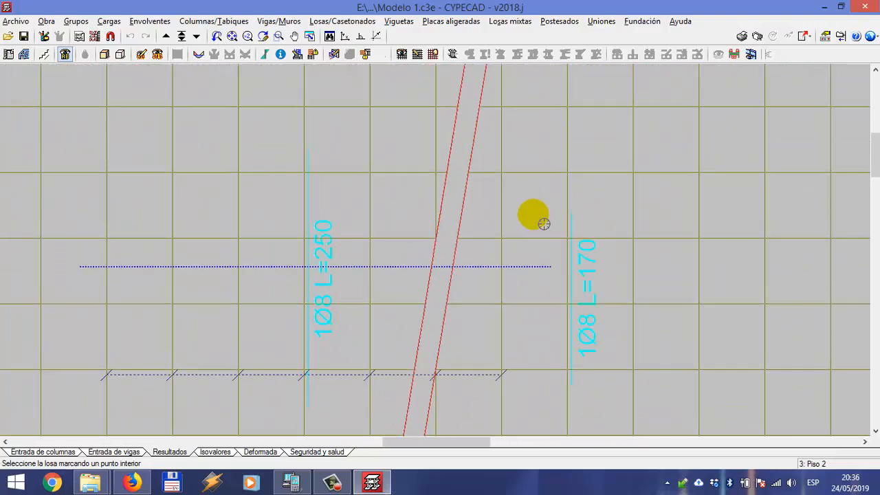
- Extend the end of the Transversales Inferior equalization line across the sloped beam until it passes the 1Ø8 L=170 bar
{"action": "scroll", "coordinate": [535, 214], "scroll_direction": "down", "scroll_amount": 2}
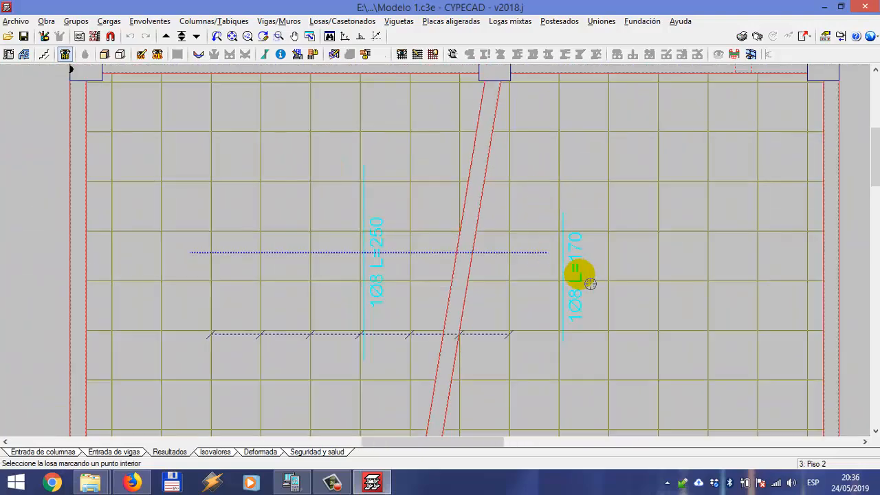
{"action": "left_click", "coordinate": [562, 193]}
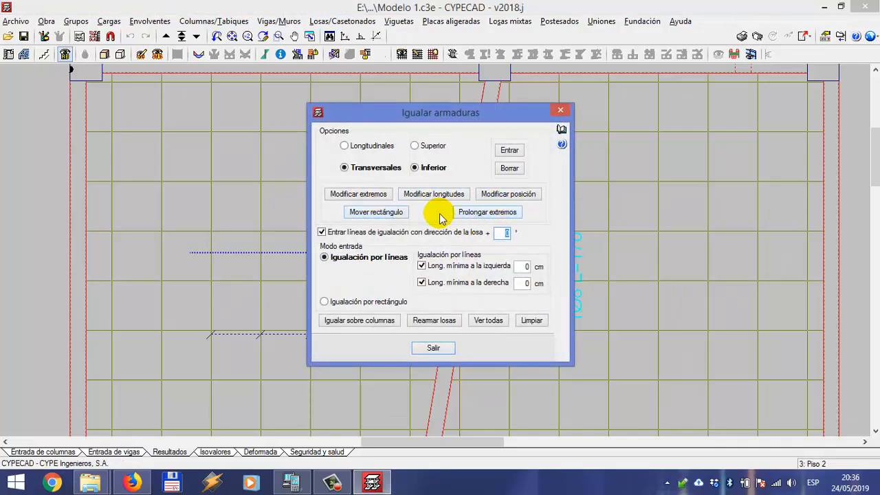
{"action": "left_click", "coordinate": [361, 194]}
{"action": "left_click", "coordinate": [532, 254]}
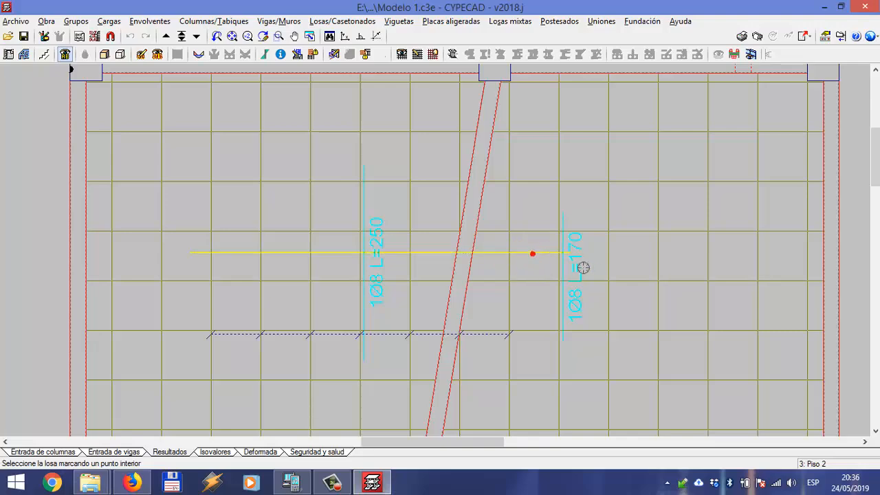
{"action": "left_click", "coordinate": [583, 261]}
{"action": "right_click", "coordinate": [601, 186]}
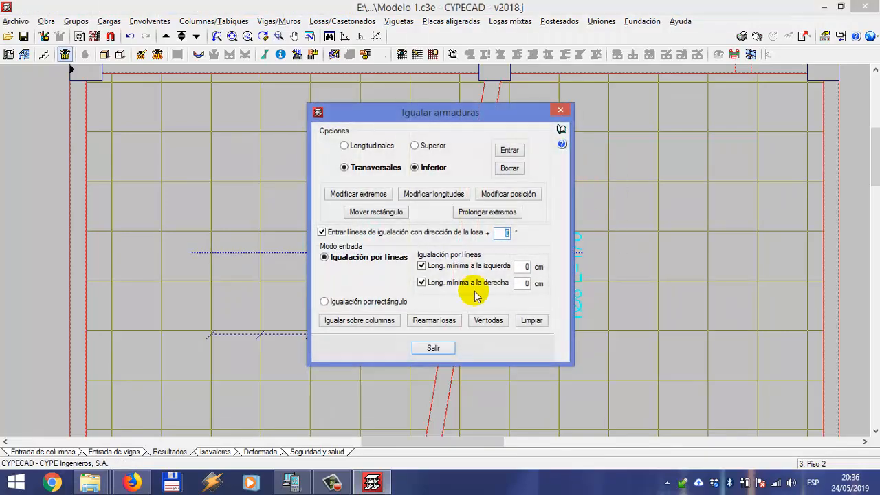
- Re-reinforce the slabs, dismiss the calculation error report, and display the Transversales Inferior bars around the sloped beam
{"action": "left_click", "coordinate": [453, 319]}
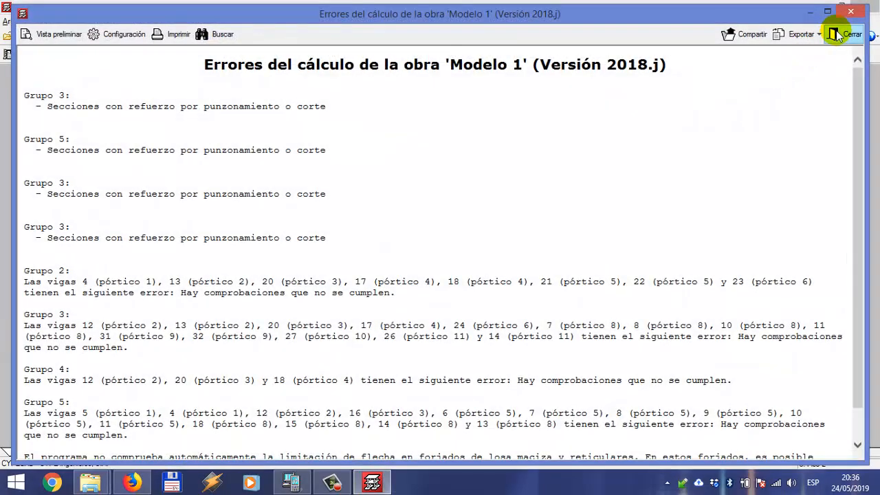
{"action": "left_click", "coordinate": [847, 33]}
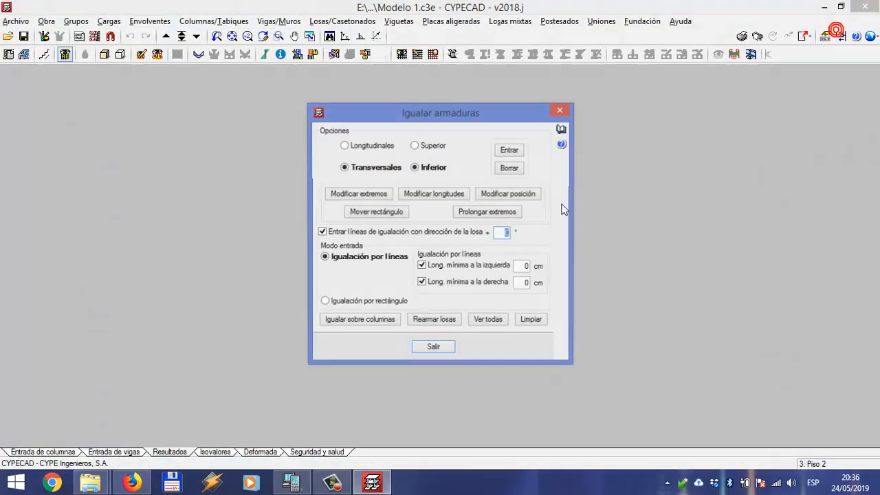
{"action": "left_click", "coordinate": [509, 150]}
{"action": "scroll", "coordinate": [447, 172], "scroll_direction": "up", "scroll_amount": 2}
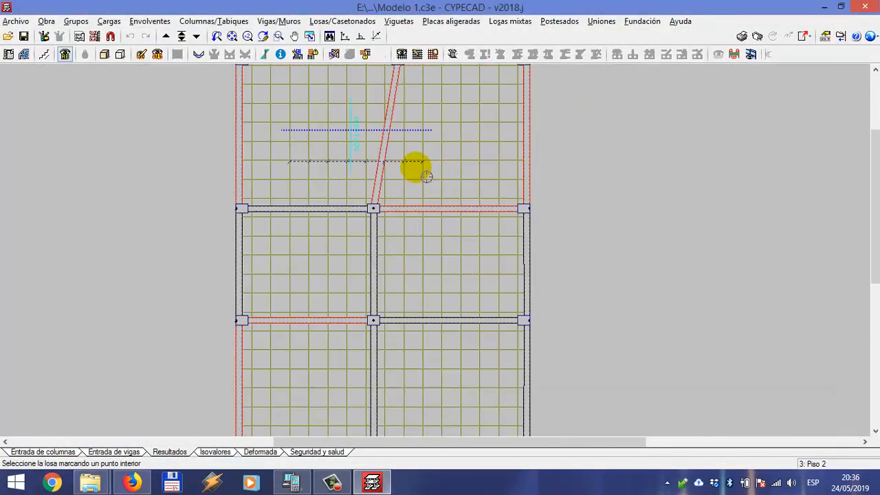
{"action": "scroll", "coordinate": [411, 255], "scroll_direction": "up", "scroll_amount": 4}
{"action": "middle_click_drag", "start_coordinate": [424, 319], "coordinate": [437, 360]}
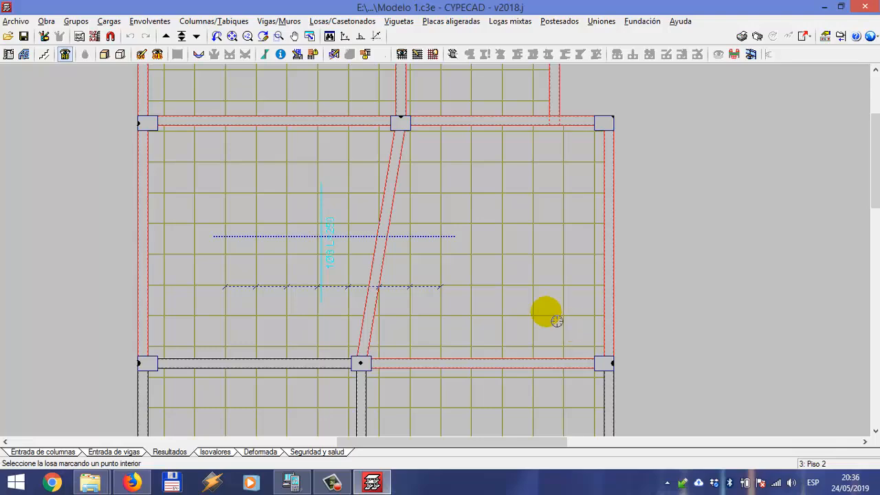
- With Igualar armaduras, enter a Longitudinales Superior line across the two 1Ø8 L=90 bars near the column at the sloped beam's lower end
{"action": "left_click", "coordinate": [364, 19]}
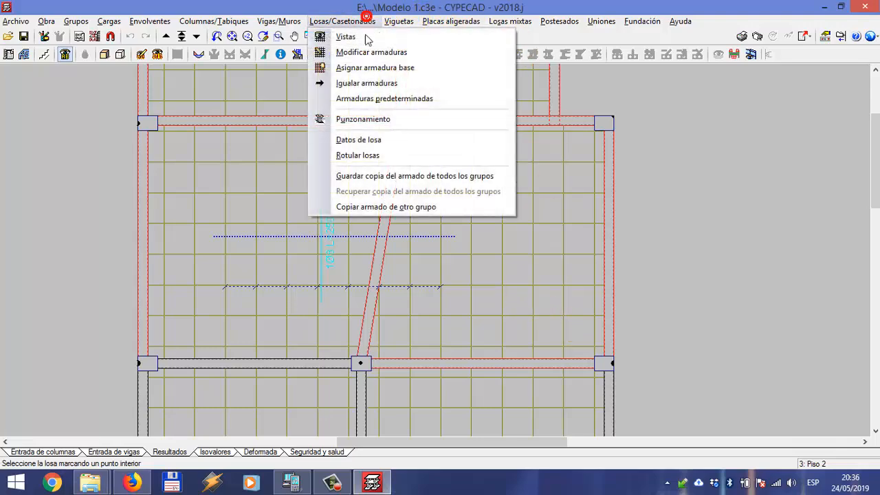
{"action": "left_click", "coordinate": [340, 83]}
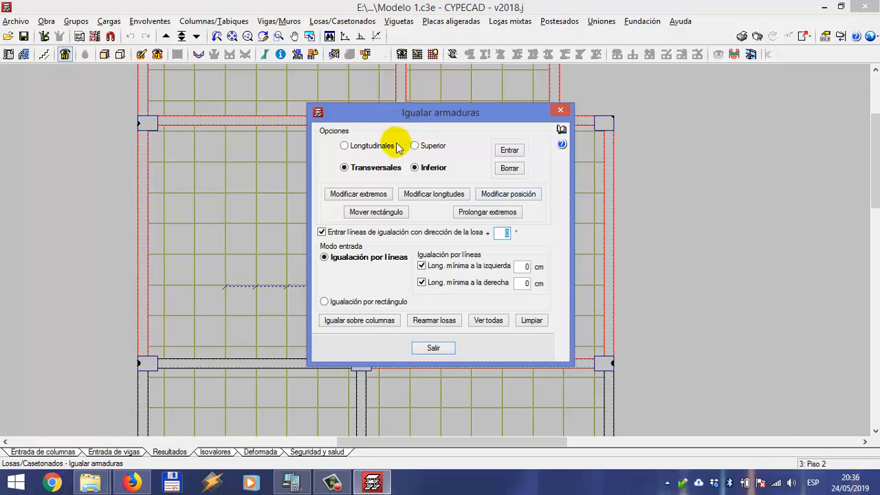
{"action": "left_click", "coordinate": [491, 157]}
{"action": "scroll", "coordinate": [344, 265], "scroll_direction": "down", "scroll_amount": 5}
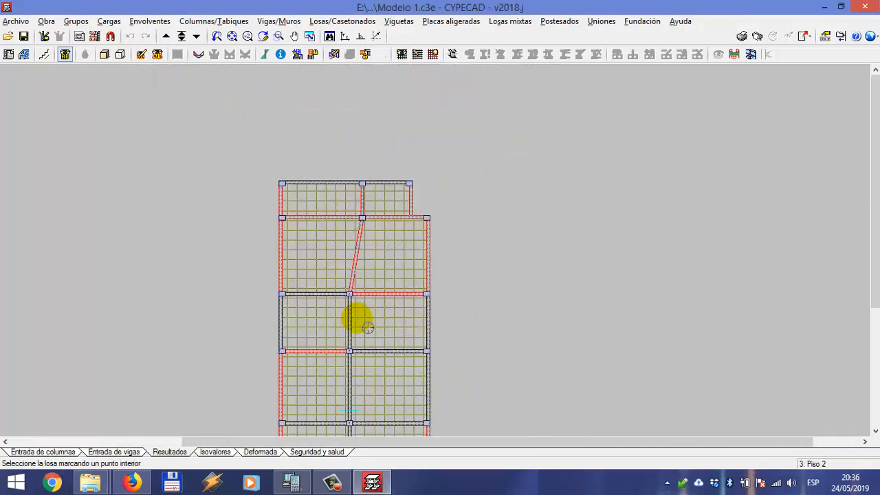
{"action": "middle_click_drag", "start_coordinate": [367, 328], "coordinate": [379, 172]}
{"action": "scroll", "coordinate": [353, 259], "scroll_direction": "up", "scroll_amount": 4}
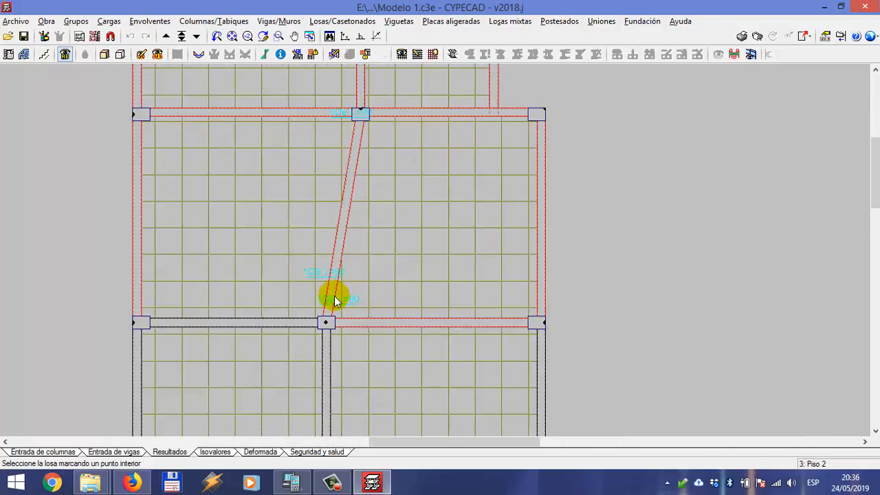
{"action": "scroll", "coordinate": [335, 301], "scroll_direction": "up", "scroll_amount": 4}
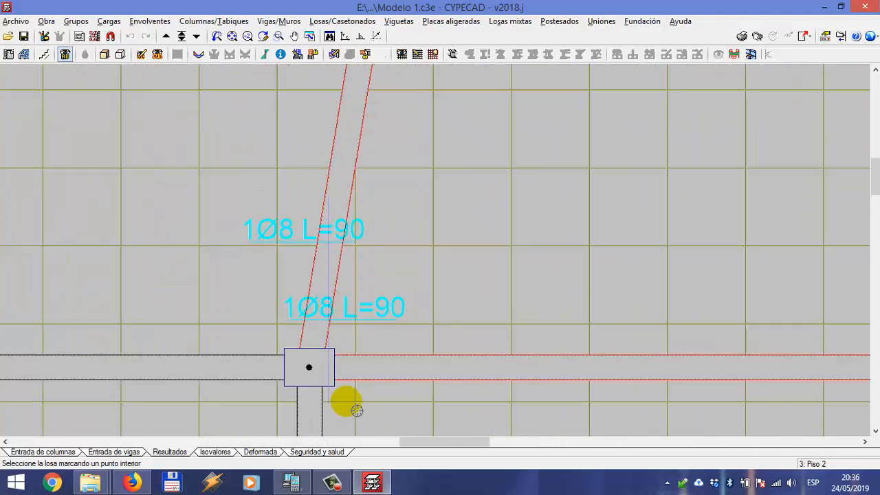
{"action": "scroll", "coordinate": [385, 330], "scroll_direction": "down", "scroll_amount": 5}
- Enter a Longitudinales Superior equalization line joining the 1Ø8 L=100 and 1Ø8 L=90 bars beside the uppermost central columns
{"action": "middle_click_drag", "start_coordinate": [419, 257], "coordinate": [411, 399]}
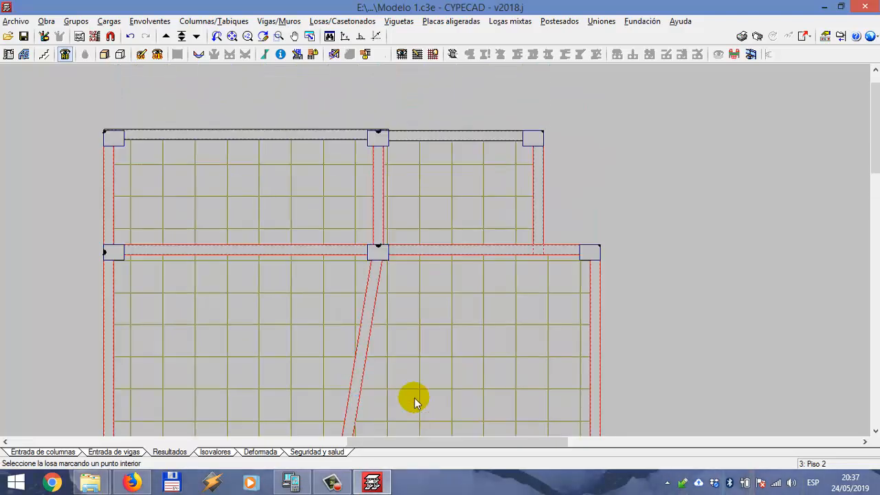
{"action": "scroll", "coordinate": [405, 252], "scroll_direction": "up", "scroll_amount": 4}
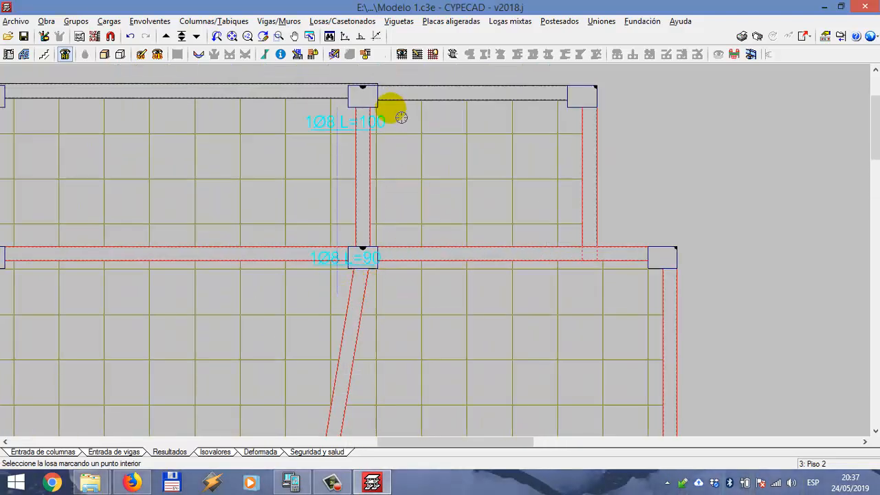
{"action": "right_click", "coordinate": [397, 144]}
- Re-reinforce the slabs and review the equalized Longitudinales Superior bars at both ends of the sloped beam
{"action": "left_click", "coordinate": [433, 318]}
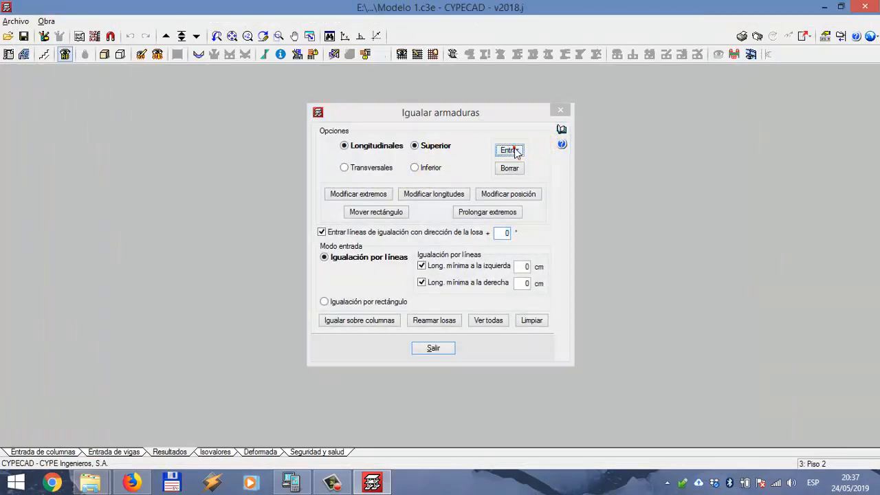
{"action": "left_click", "coordinate": [509, 150]}
{"action": "scroll", "coordinate": [450, 151], "scroll_direction": "up", "scroll_amount": 5}
{"action": "scroll", "coordinate": [427, 214], "scroll_direction": "up", "scroll_amount": 8}
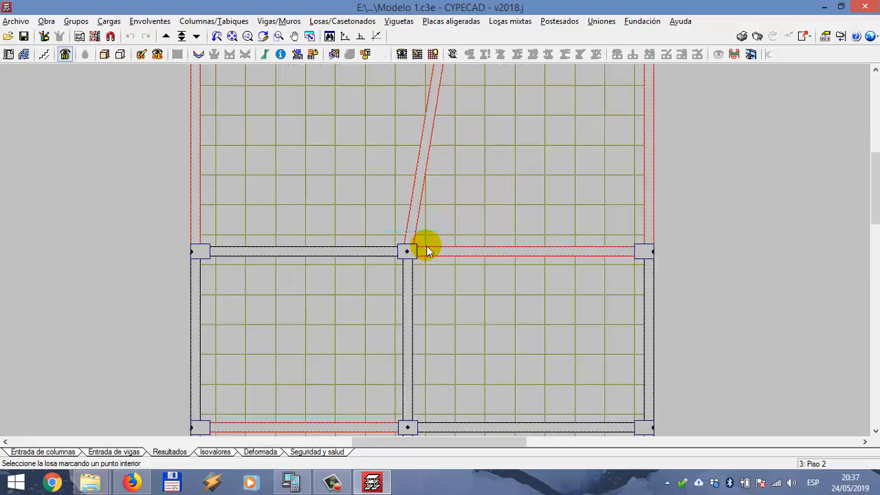
{"action": "scroll", "coordinate": [455, 231], "scroll_direction": "down", "scroll_amount": 4}
{"action": "middle_click_drag", "start_coordinate": [489, 154], "coordinate": [412, 258]}
{"action": "left_click", "coordinate": [422, 267]}
{"action": "scroll", "coordinate": [406, 272], "scroll_direction": "up", "scroll_amount": 4}
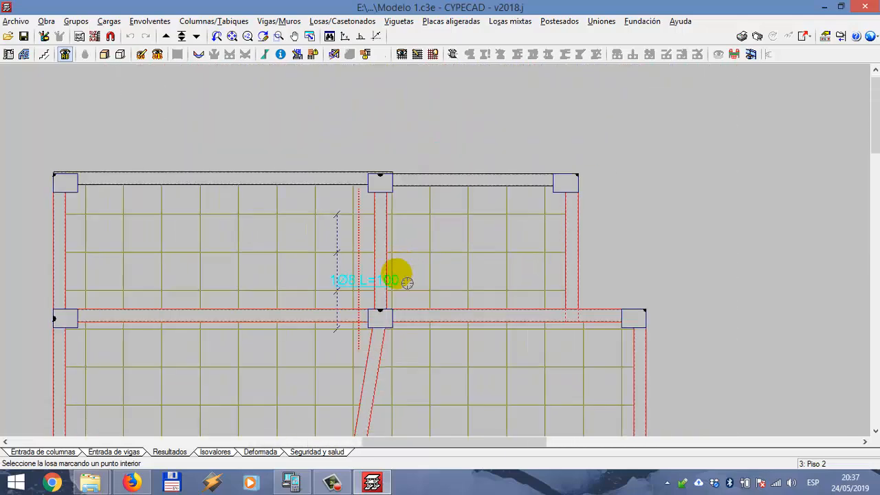
{"action": "right_click", "coordinate": [450, 239]}
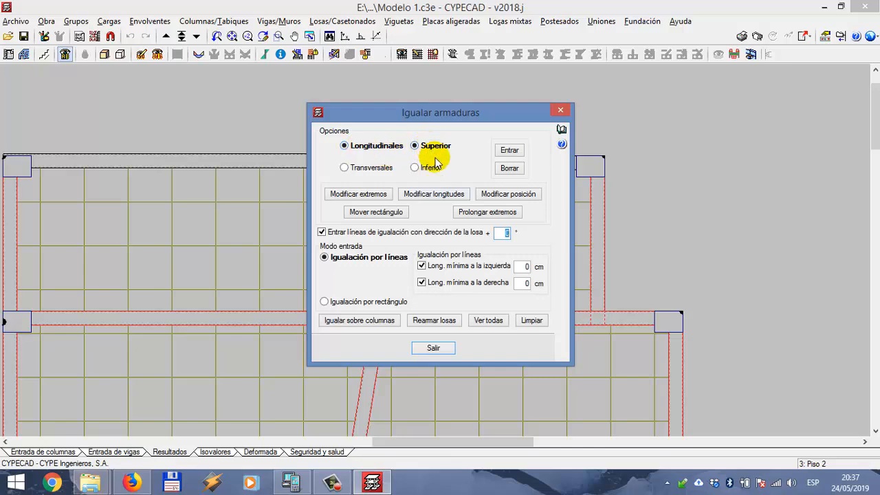
- Enter a Longitudinales Inferior equalization line across the 1Ø8 L=200 bar in the narrow slab beside the stair
{"action": "left_click", "coordinate": [506, 151]}
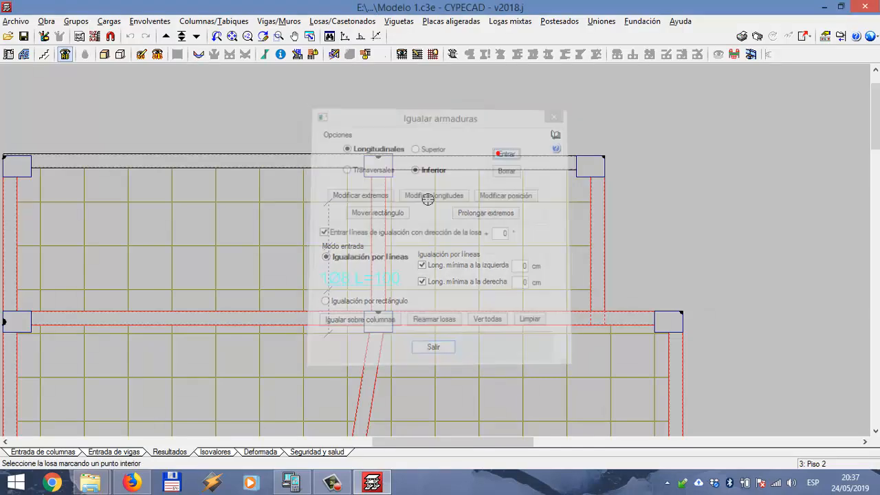
{"action": "scroll", "coordinate": [379, 196], "scroll_direction": "down", "scroll_amount": 8}
{"action": "scroll", "coordinate": [403, 178], "scroll_direction": "up", "scroll_amount": 8}
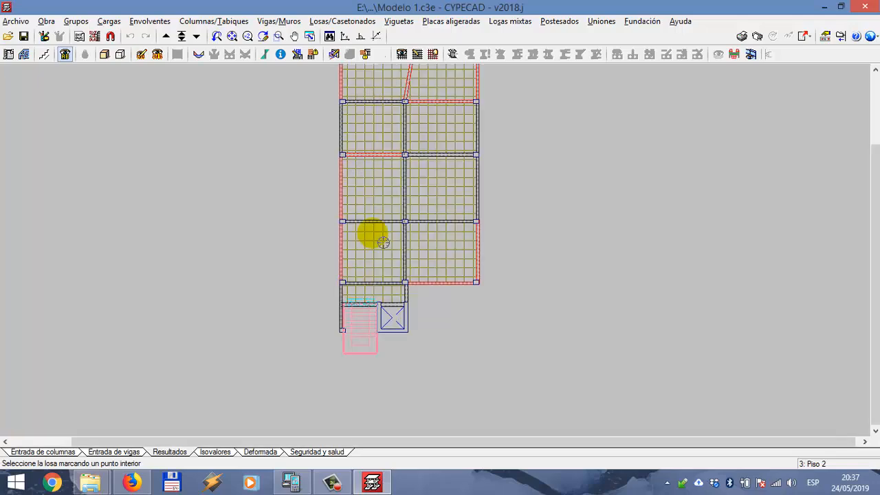
{"action": "scroll", "coordinate": [355, 361], "scroll_direction": "up", "scroll_amount": 3}
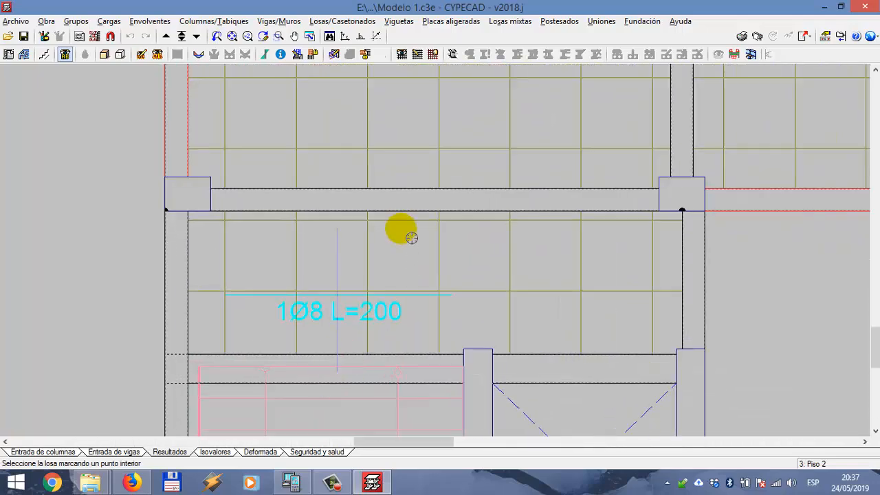
{"action": "left_click", "coordinate": [400, 220]}
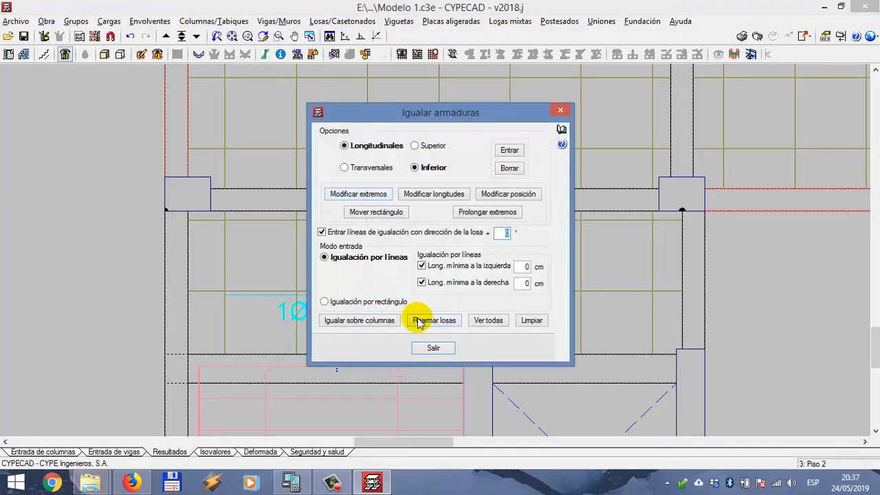
- Re-reinforce the slabs and check the Longitudinales Inferior bars beside the stair and the Transversales Inferior bars by the sloped beam
{"action": "left_click", "coordinate": [418, 321]}
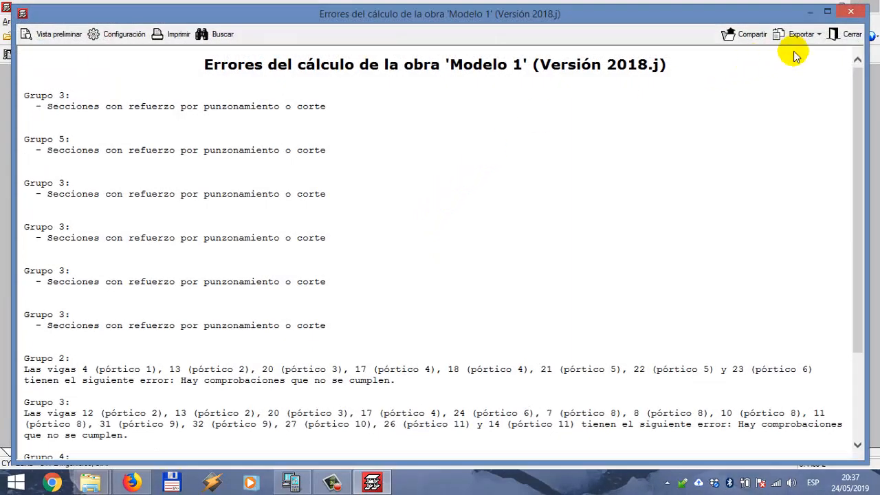
{"action": "left_click", "coordinate": [853, 33]}
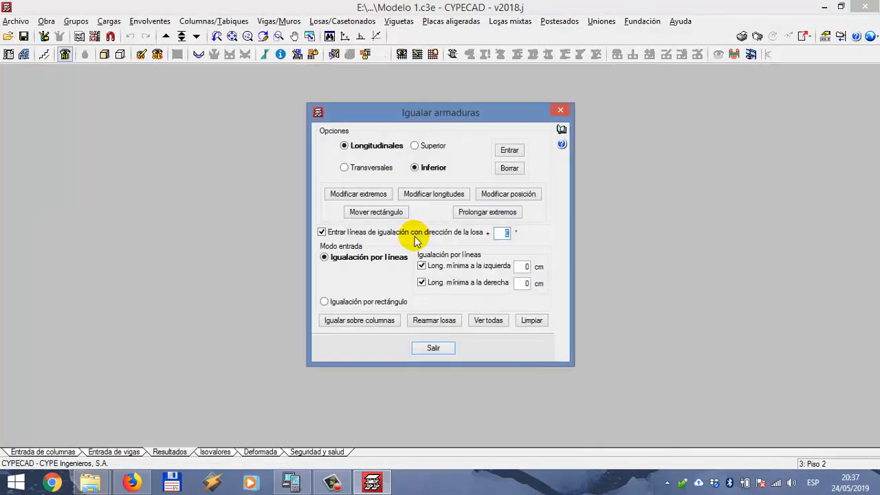
{"action": "left_click", "coordinate": [401, 147]}
{"action": "scroll", "coordinate": [377, 391], "scroll_direction": "up", "scroll_amount": 8}
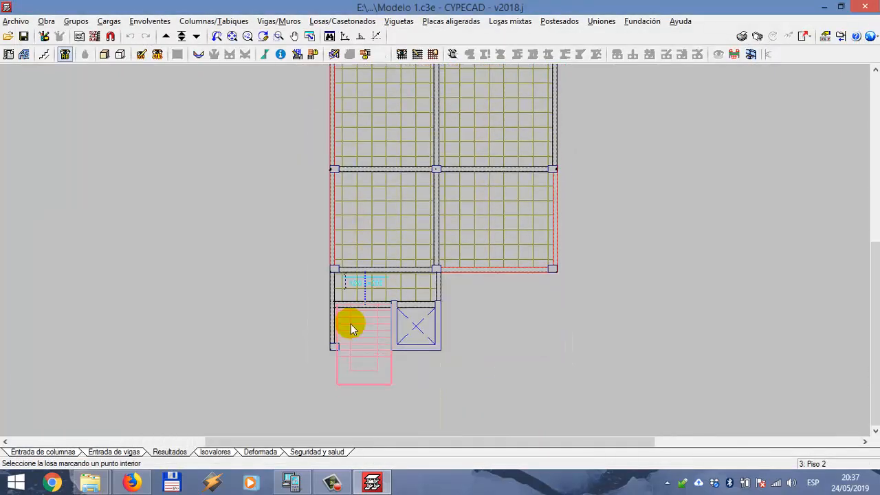
{"action": "scroll", "coordinate": [390, 259], "scroll_direction": "up", "scroll_amount": 1}
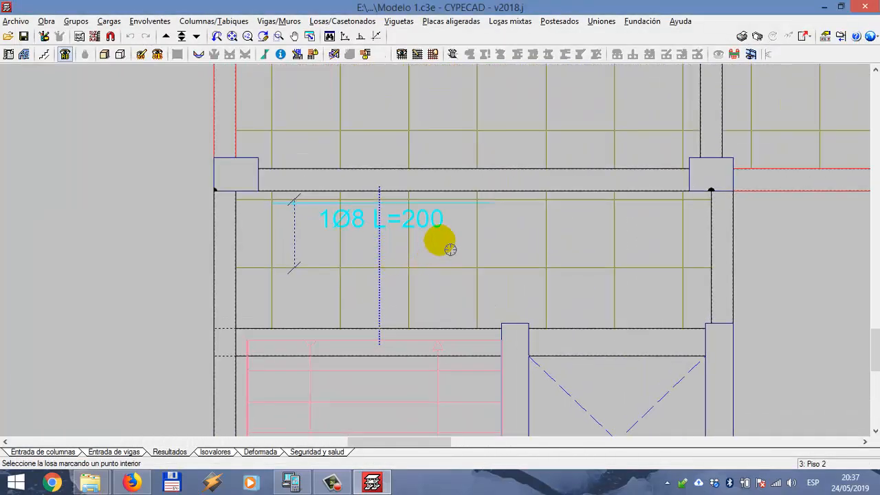
{"action": "left_click", "coordinate": [450, 249]}
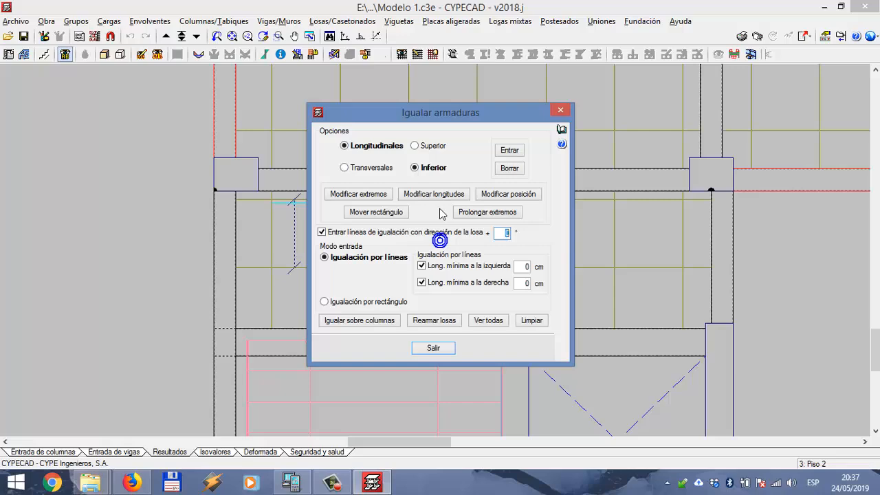
{"action": "left_click", "coordinate": [509, 150]}
{"action": "scroll", "coordinate": [358, 277], "scroll_direction": "down", "scroll_amount": 8}
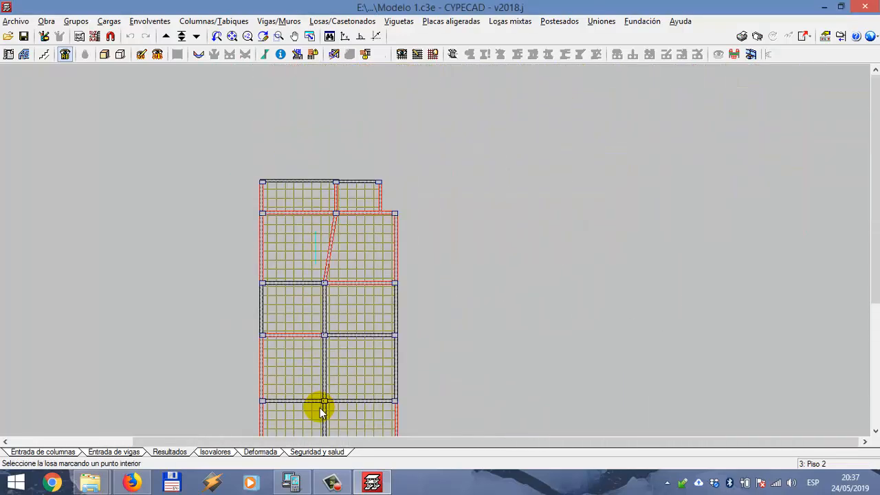
{"action": "scroll", "coordinate": [271, 289], "scroll_direction": "up", "scroll_amount": 6}
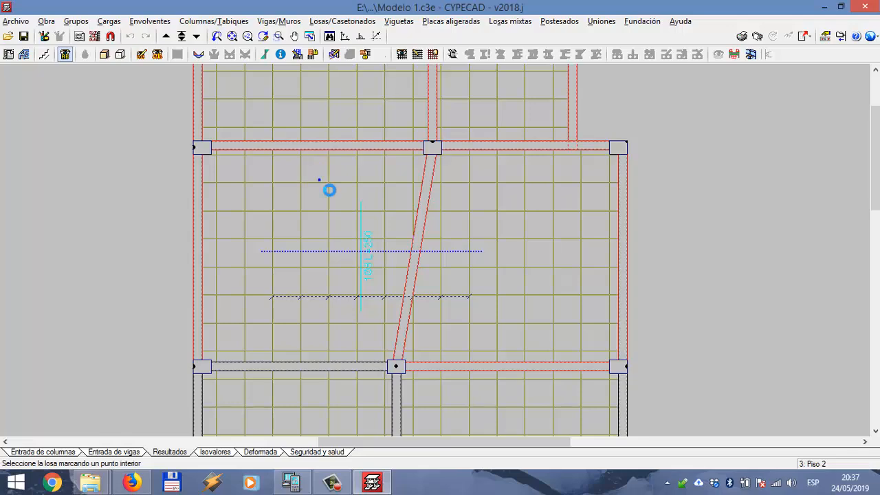
{"action": "left_click", "coordinate": [330, 190]}
- Enter a Transversales Superior equalization line from the edge beam across the 1Ø8 L=210 bar to the central column
{"action": "left_click", "coordinate": [508, 150]}
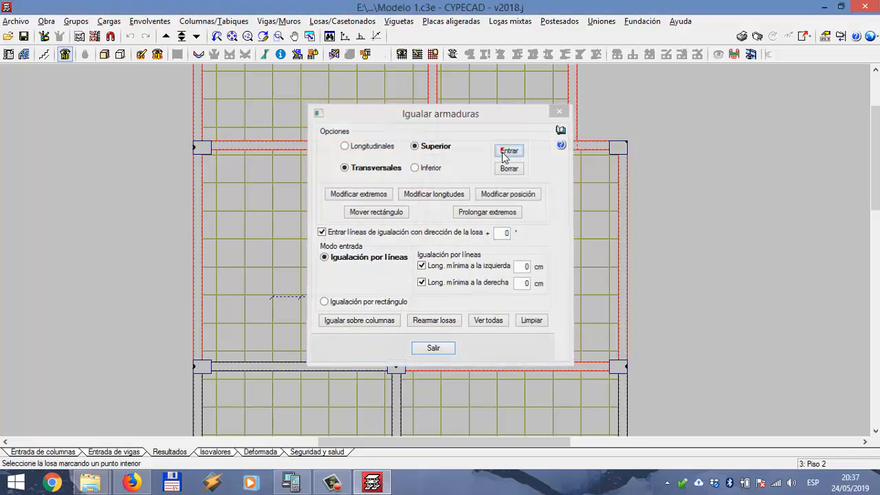
{"action": "scroll", "coordinate": [335, 197], "scroll_direction": "down", "scroll_amount": 3}
{"action": "middle_click_drag", "start_coordinate": [363, 335], "coordinate": [392, 183]}
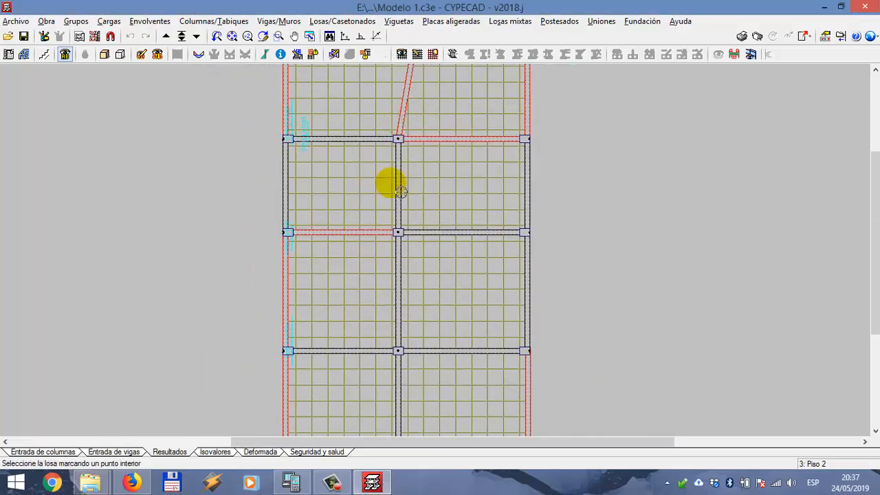
{"action": "scroll", "coordinate": [280, 402], "scroll_direction": "up", "scroll_amount": 6}
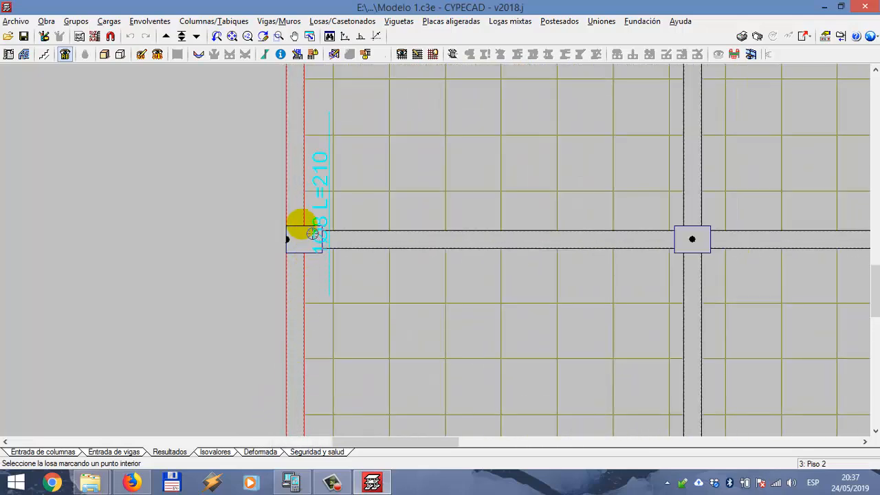
{"action": "left_click", "coordinate": [295, 206]}
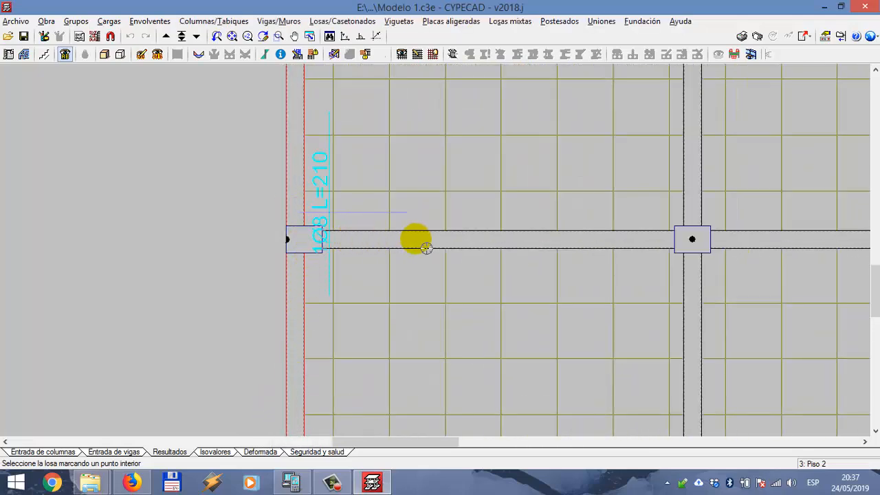
{"action": "left_click", "coordinate": [697, 240]}
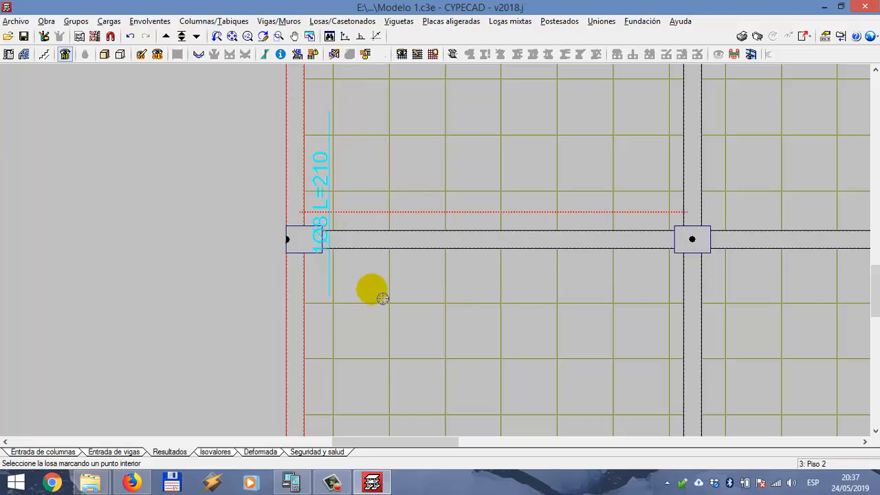
- Enter a Transversales Superior equalization line across the 1Ø8 L=100 bar beside the next beam and re-reinforce the slabs
{"action": "scroll", "coordinate": [368, 301], "scroll_direction": "down", "scroll_amount": 1}
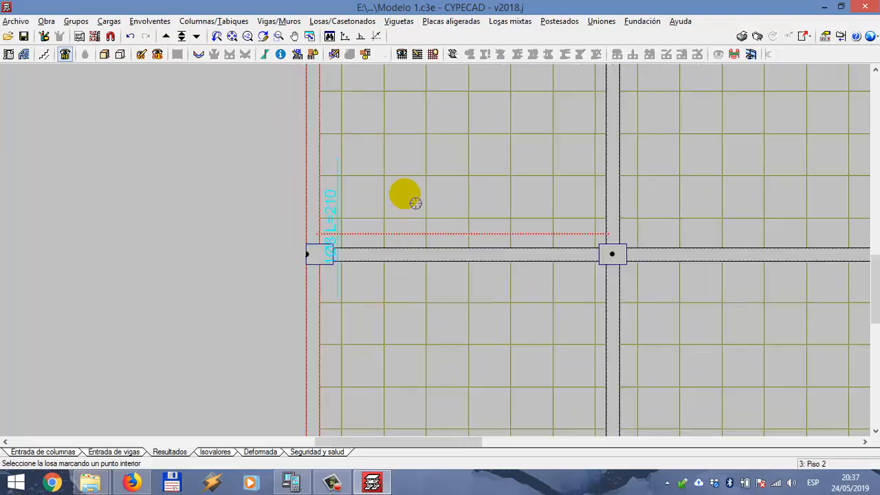
{"action": "middle_click_drag", "start_coordinate": [414, 181], "coordinate": [367, 473]}
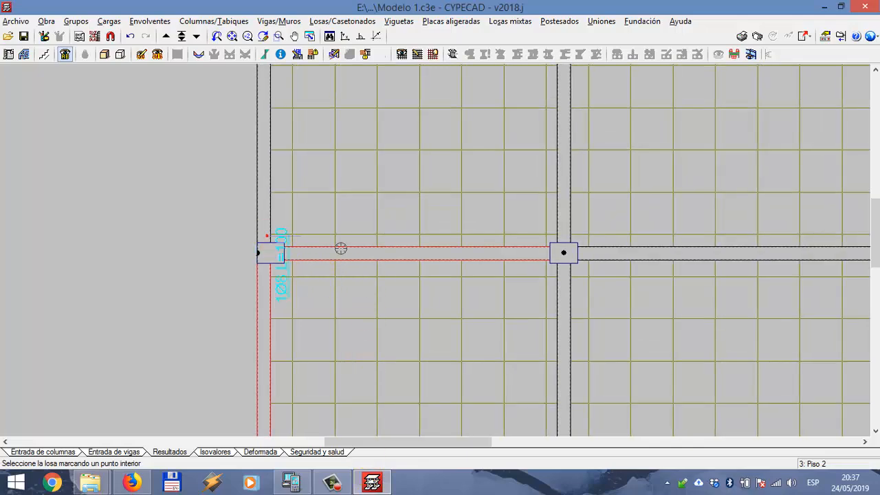
{"action": "right_click", "coordinate": [530, 220]}
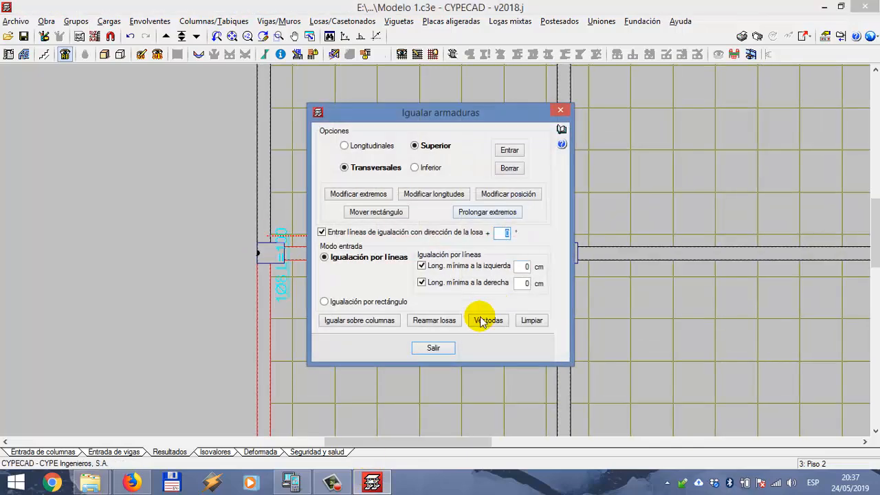
{"action": "left_click", "coordinate": [448, 317]}
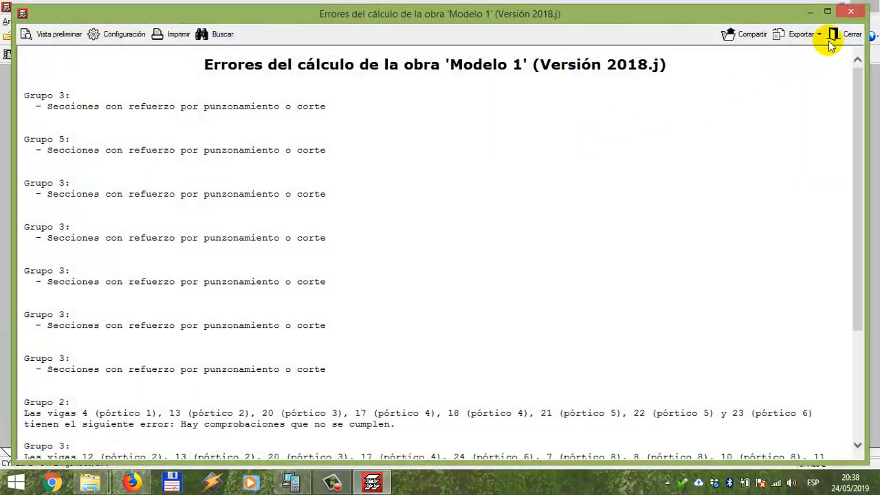
{"action": "left_click", "coordinate": [832, 36]}
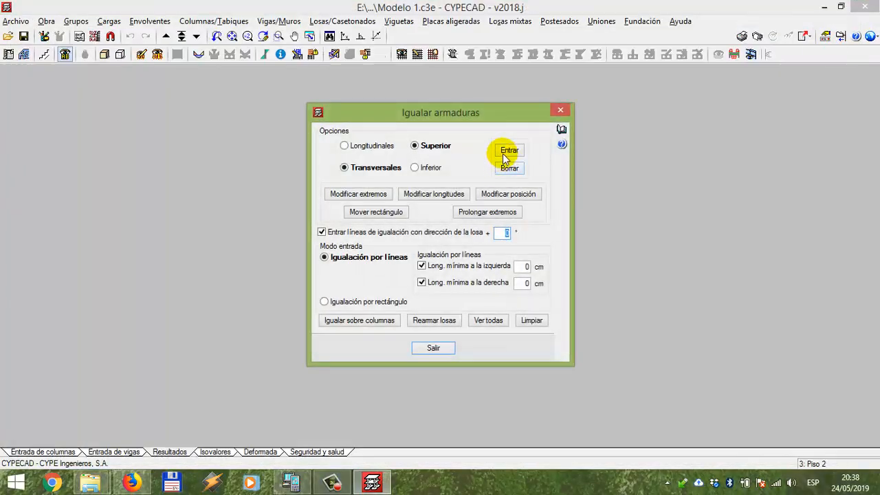
- Enter a Transversales Superior equalization line across the 1Ø8 L=180 and 1Ø8 L=100 bars by the sloped beam and re-reinforce the slabs
{"action": "left_click", "coordinate": [507, 149]}
{"action": "scroll", "coordinate": [419, 235], "scroll_direction": "up", "scroll_amount": 3}
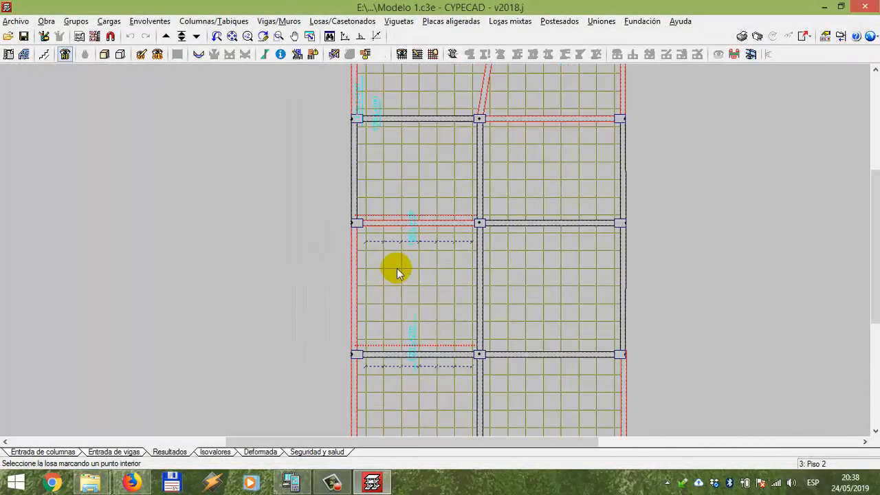
{"action": "scroll", "coordinate": [403, 261], "scroll_direction": "up", "scroll_amount": 5}
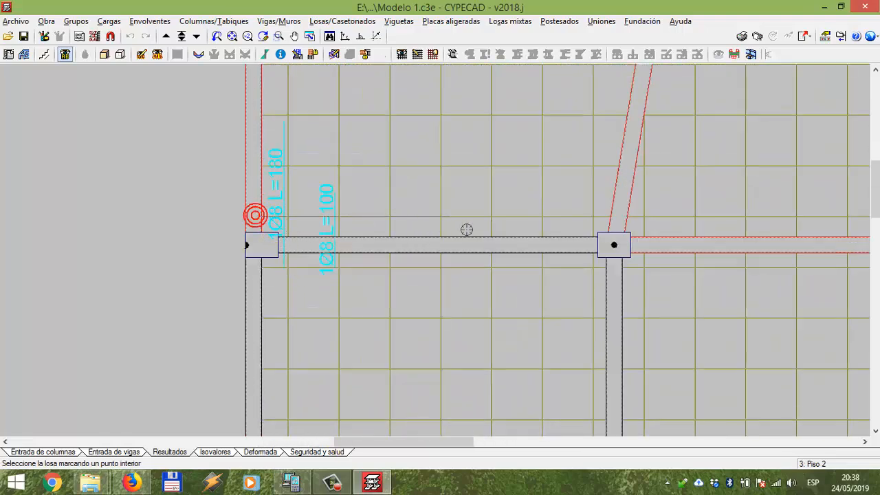
{"action": "left_click", "coordinate": [589, 219]}
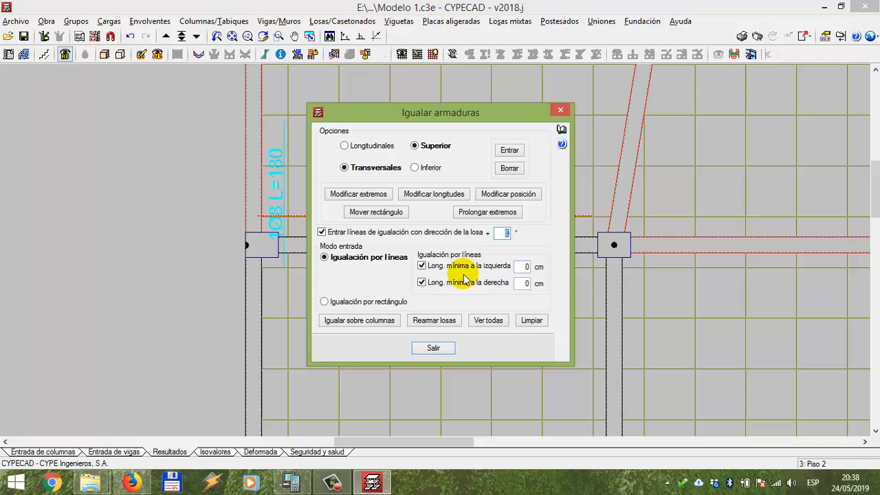
{"action": "left_click", "coordinate": [420, 321]}
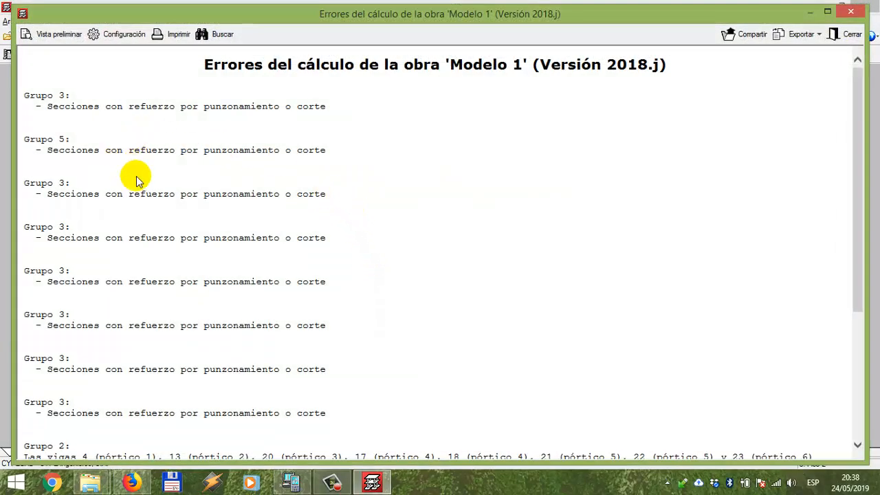
- Read through the calculation error report, checking the Grupo 3 punching or shear reinforcement entries and the beam errors
{"action": "left_click", "coordinate": [189, 216]}
{"action": "scroll", "coordinate": [199, 238], "scroll_direction": "down", "scroll_amount": 6}
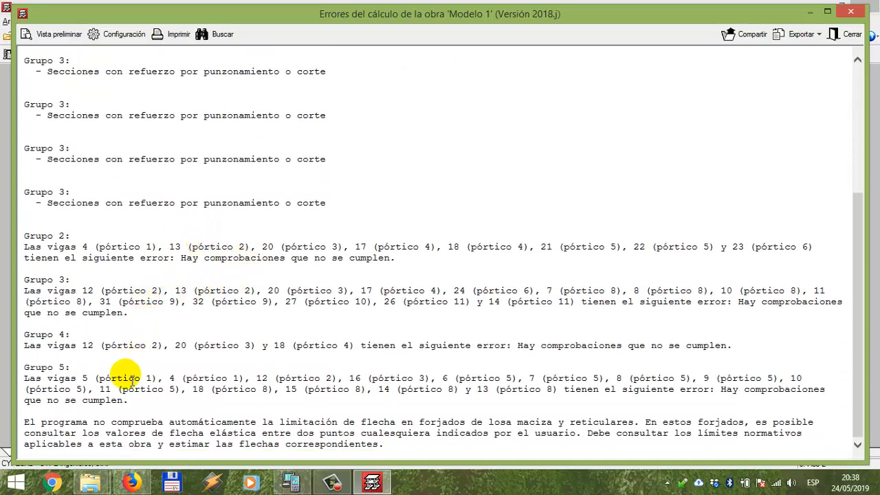
{"action": "scroll", "coordinate": [126, 379], "scroll_direction": "up", "scroll_amount": 6}
{"action": "scroll", "coordinate": [141, 333], "scroll_direction": "down", "scroll_amount": 6}
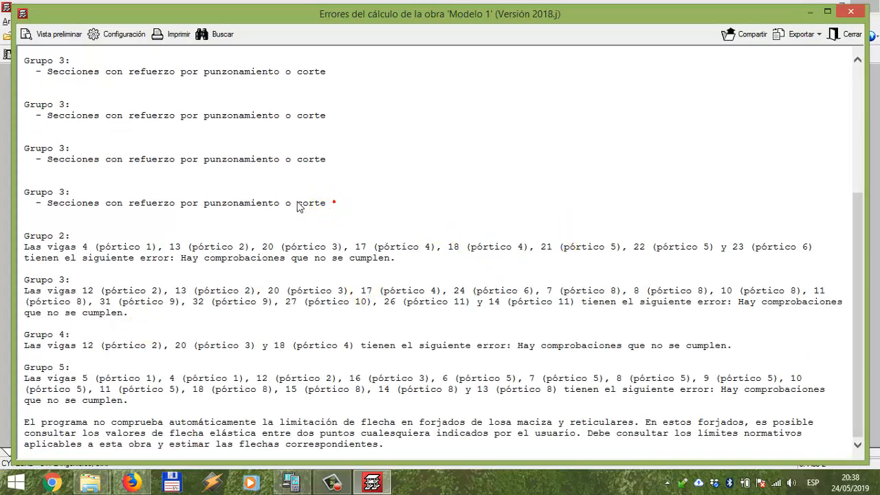
{"action": "left_click_drag", "start_coordinate": [298, 206], "coordinate": [15, 198]}
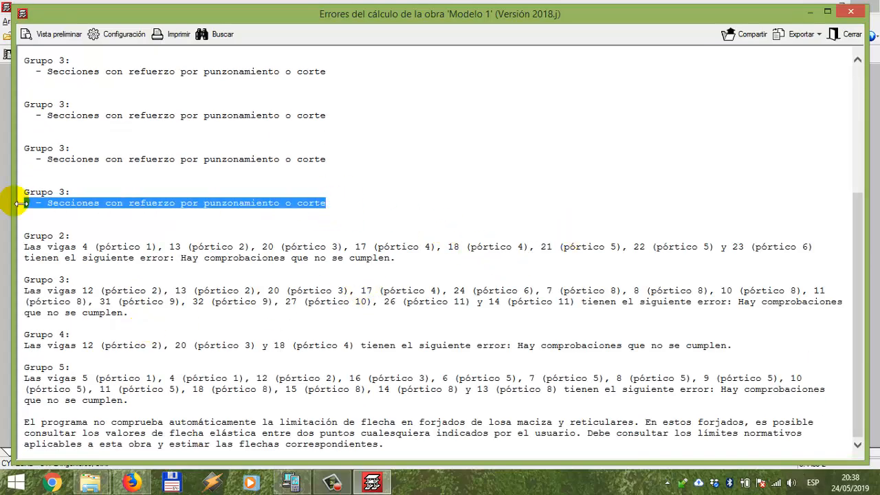
{"action": "left_click", "coordinate": [851, 36]}
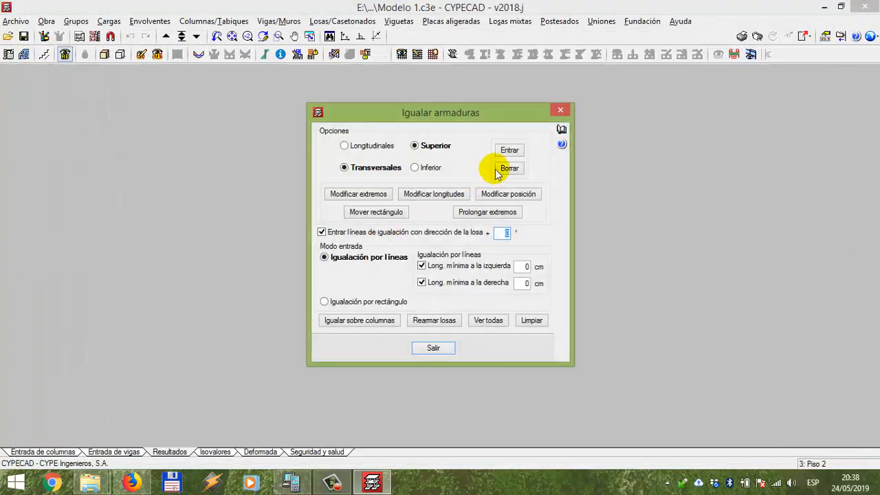
- Review the equalized Transversales Superior bars over the beams and across the whole Piso 2 plan
{"action": "left_click", "coordinate": [503, 154]}
{"action": "scroll", "coordinate": [405, 255], "scroll_direction": "up", "scroll_amount": 6}
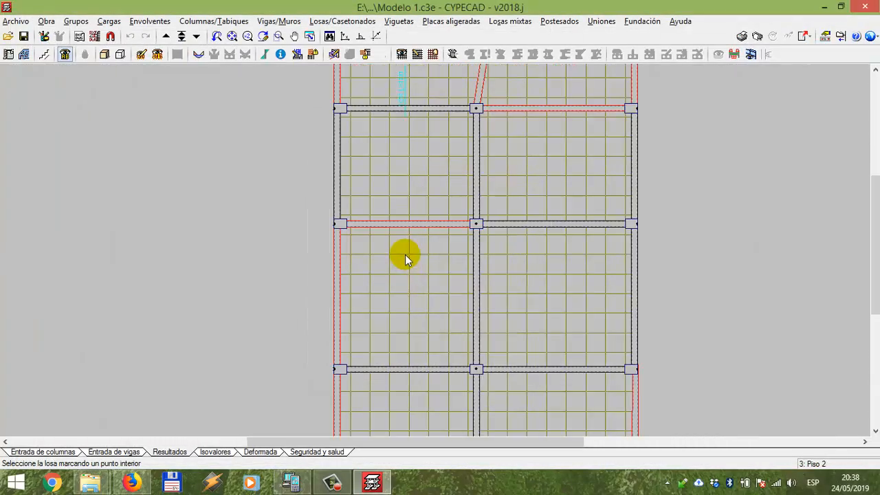
{"action": "scroll", "coordinate": [413, 240], "scroll_direction": "up", "scroll_amount": 2}
{"action": "middle_click_drag", "start_coordinate": [436, 269], "coordinate": [373, 334]}
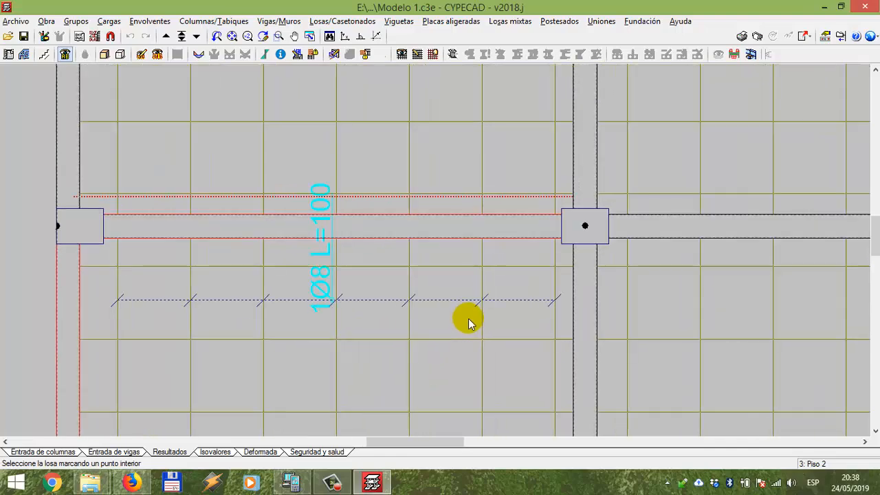
{"action": "scroll", "coordinate": [428, 274], "scroll_direction": "down", "scroll_amount": 5}
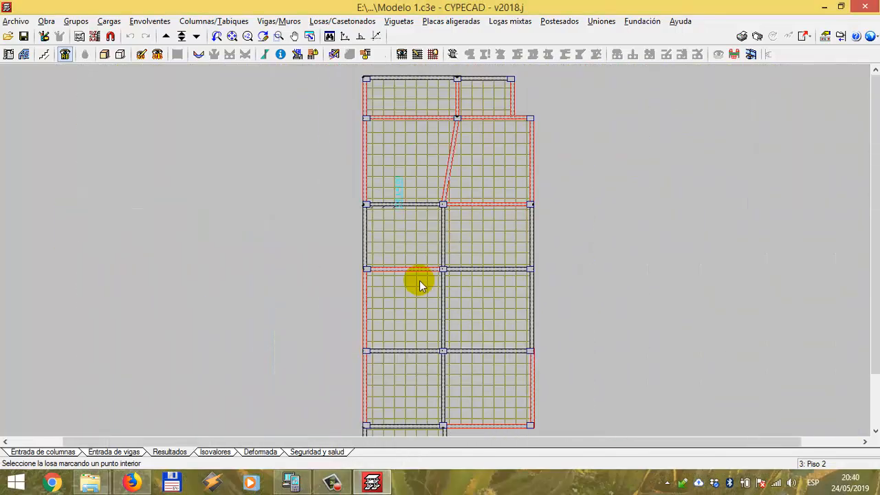
{"action": "mouse_move", "coordinate": [418, 284]}
{"action": "middle_mouse_down"}
{"action": "mouse_move", "coordinate": [456, 303]}
{"action": "mouse_move", "coordinate": [409, 290]}
{"action": "middle_mouse_up"}
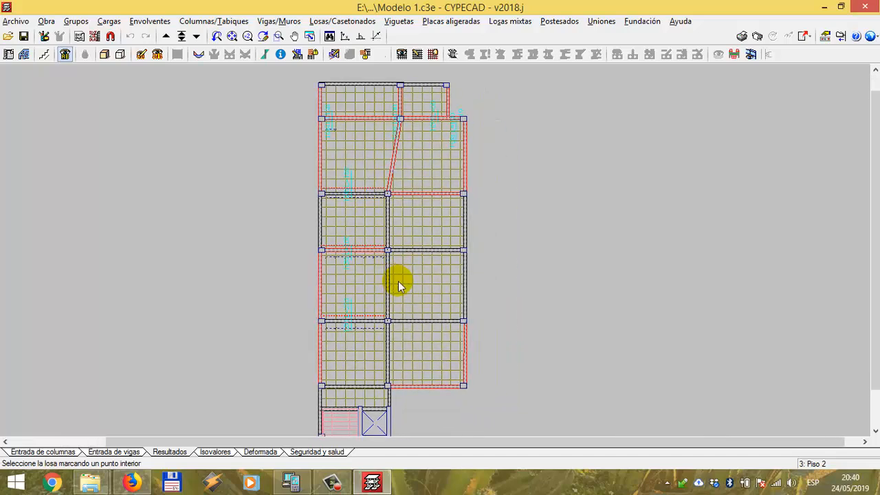
{"action": "scroll", "coordinate": [358, 275], "scroll_direction": "down", "scroll_amount": 2}
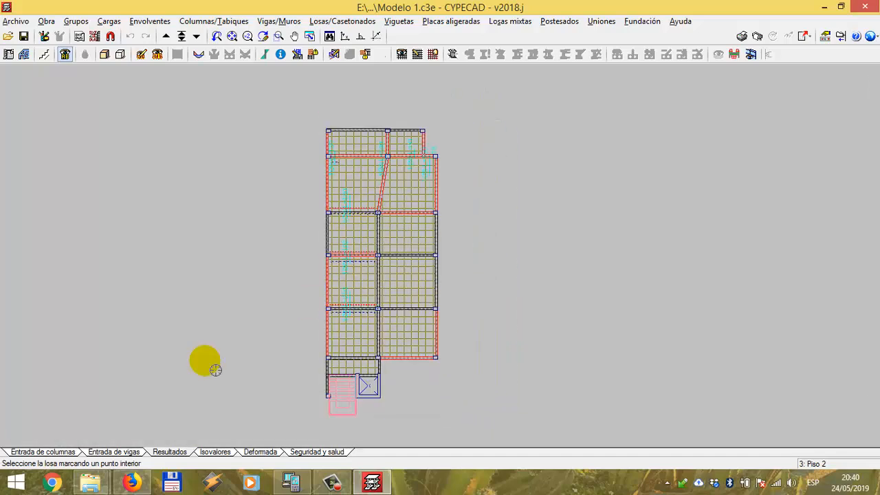
{"action": "middle_click_drag", "start_coordinate": [204, 360], "coordinate": [228, 307]}
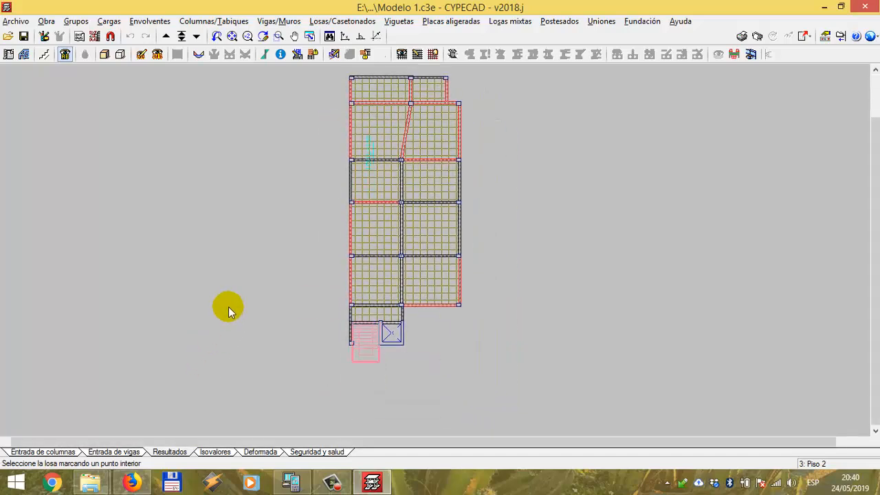
- Switch to beam entry and go to the group Fundación
{"action": "left_click", "coordinate": [117, 451]}
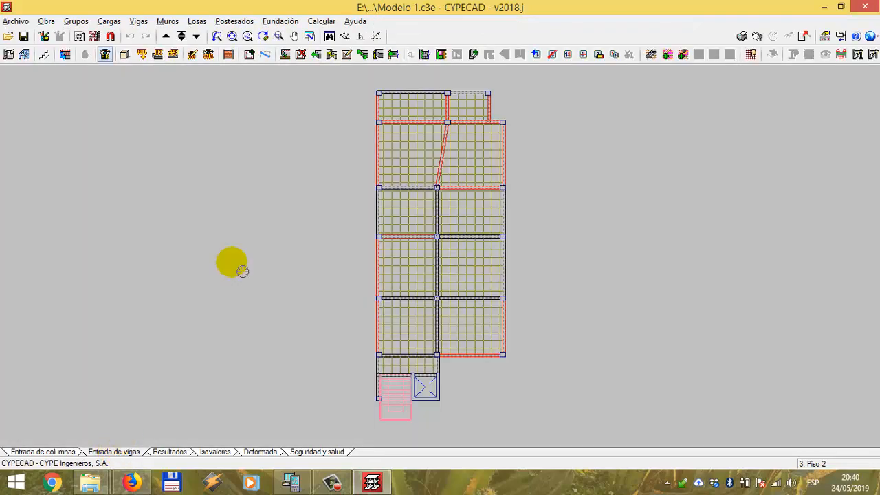
{"action": "left_click", "coordinate": [194, 38]}
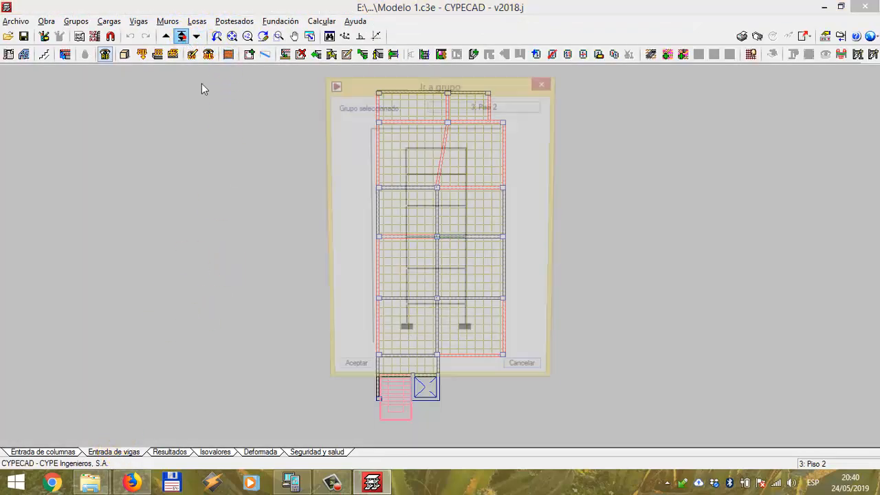
{"action": "left_click", "coordinate": [408, 337]}
{"action": "left_click", "coordinate": [469, 266]}
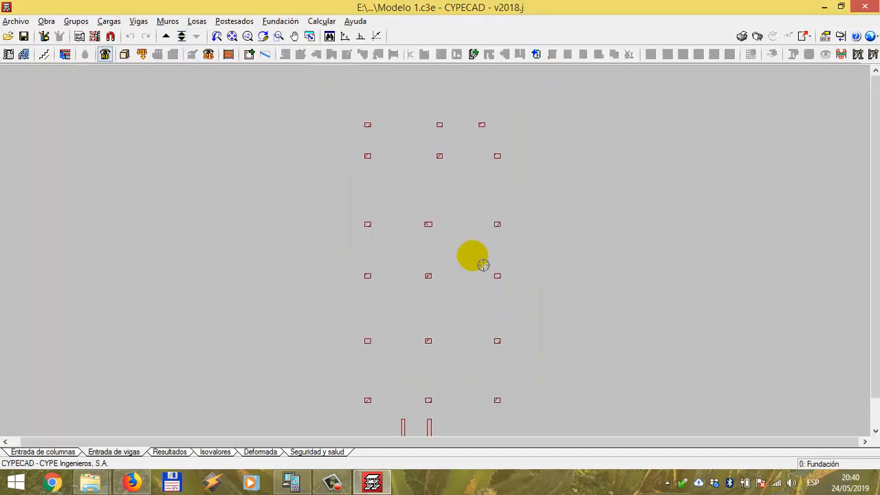
- Examine the columns in the foundation plan and the fixed points marked on them
{"action": "scroll", "coordinate": [430, 143], "scroll_direction": "up", "scroll_amount": 5}
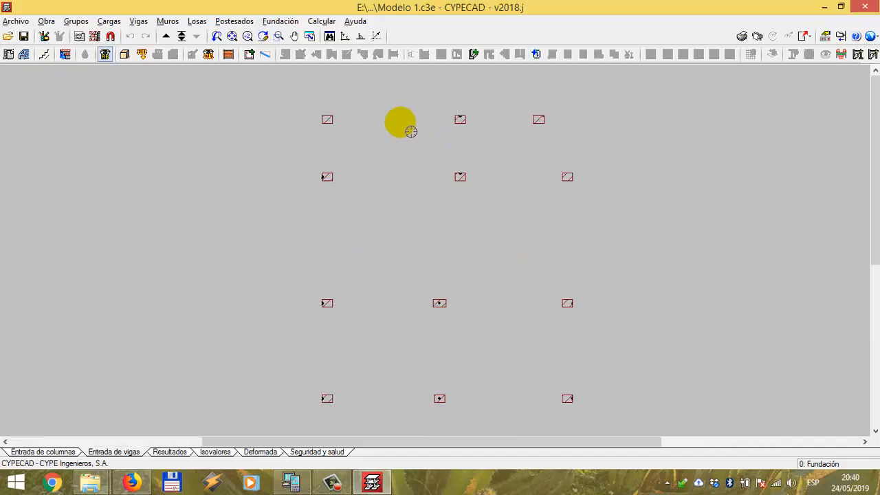
{"action": "scroll", "coordinate": [381, 144], "scroll_direction": "up", "scroll_amount": 2}
{"action": "middle_click_drag", "start_coordinate": [356, 162], "coordinate": [355, 235]}
{"action": "scroll", "coordinate": [274, 209], "scroll_direction": "up", "scroll_amount": 3}
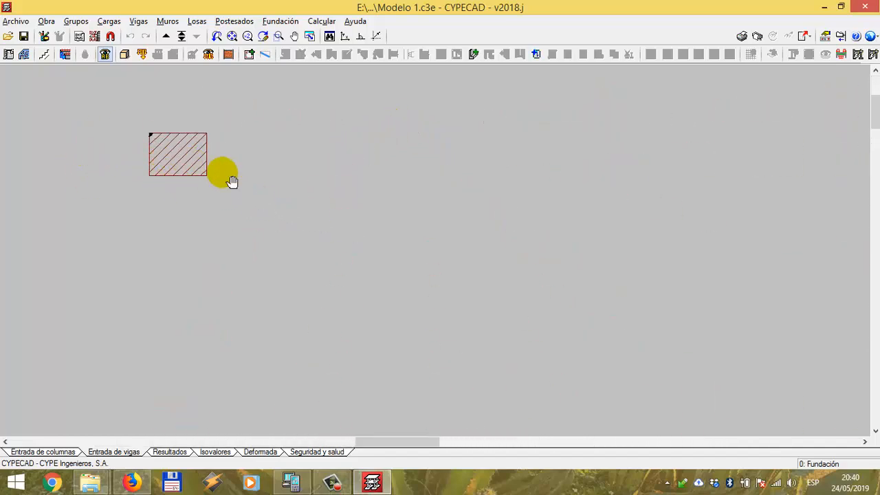
{"action": "middle_click_drag", "start_coordinate": [231, 181], "coordinate": [248, 204]}
{"action": "scroll", "coordinate": [257, 204], "scroll_direction": "down", "scroll_amount": 4}
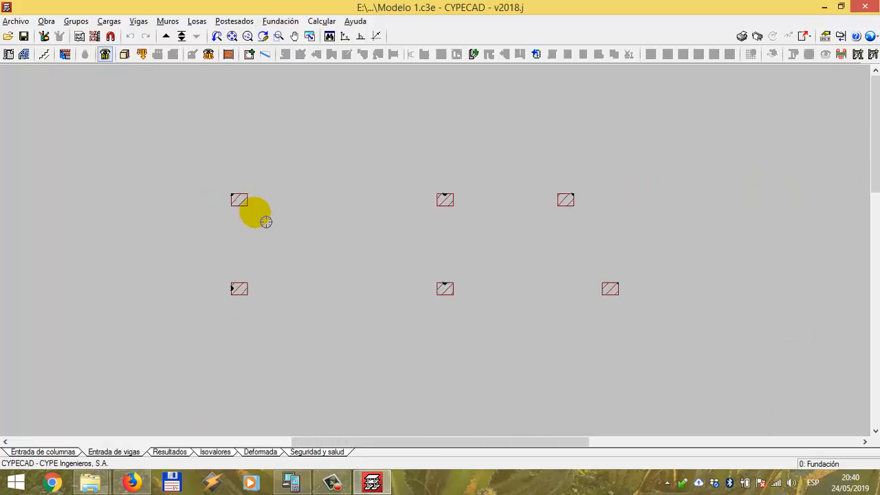
{"action": "scroll", "coordinate": [320, 204], "scroll_direction": "down", "scroll_amount": 2}
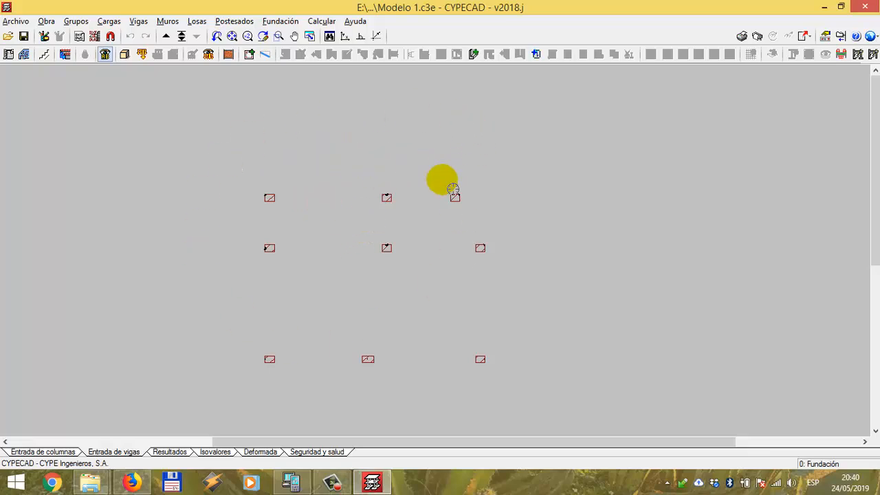
{"action": "middle_click_drag", "start_coordinate": [451, 187], "coordinate": [514, 142]}
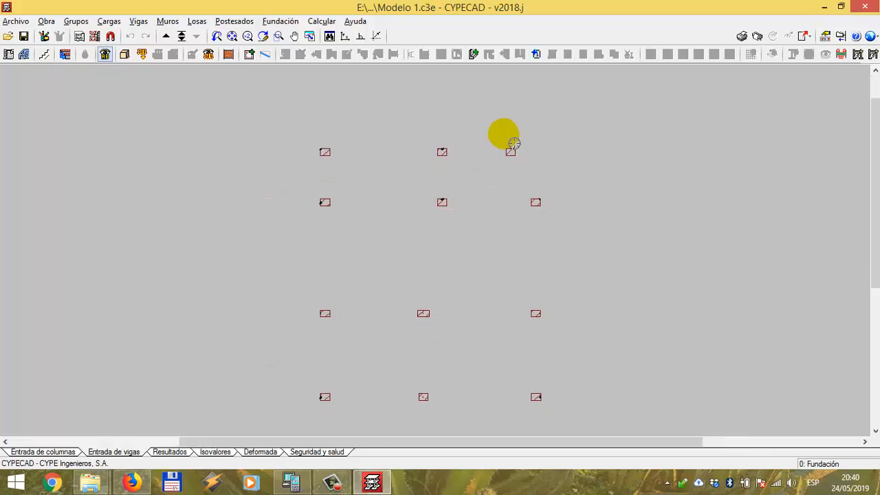
- Open the Elementos de fundación tools, dismiss the help message and move the tool palette clear of the drawing's corner
{"action": "left_click", "coordinate": [282, 22]}
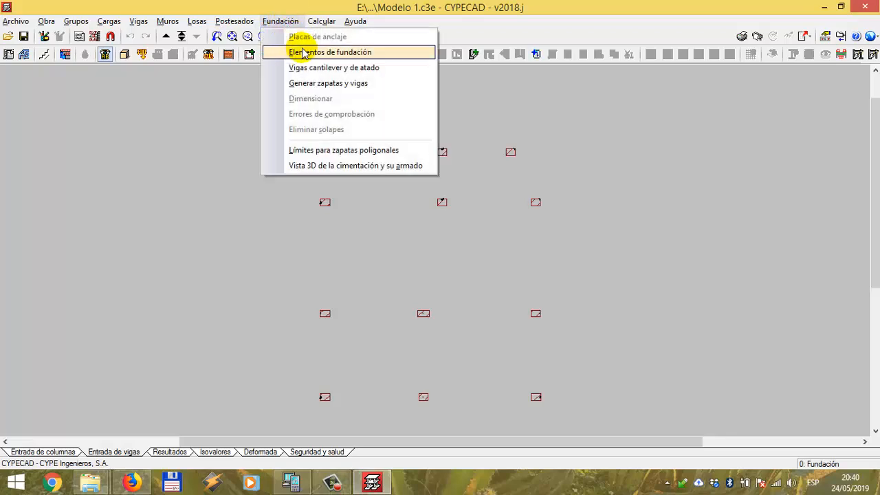
{"action": "left_click", "coordinate": [304, 53]}
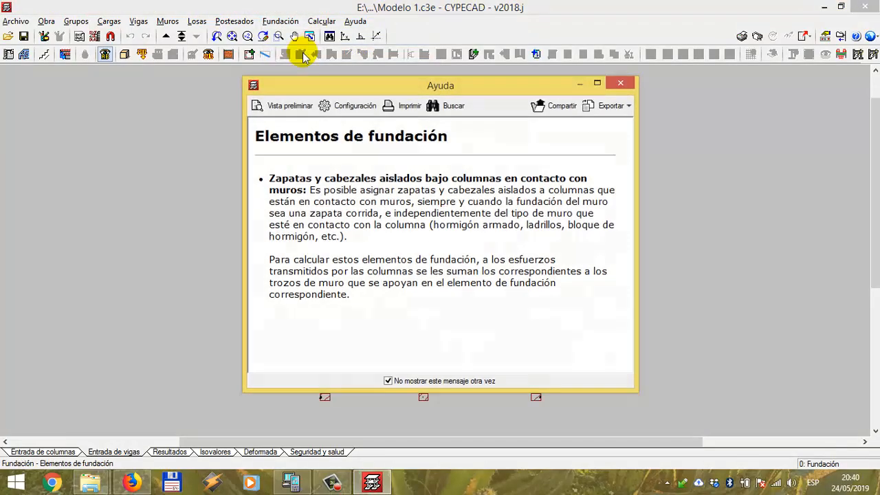
{"action": "left_click", "coordinate": [619, 84]}
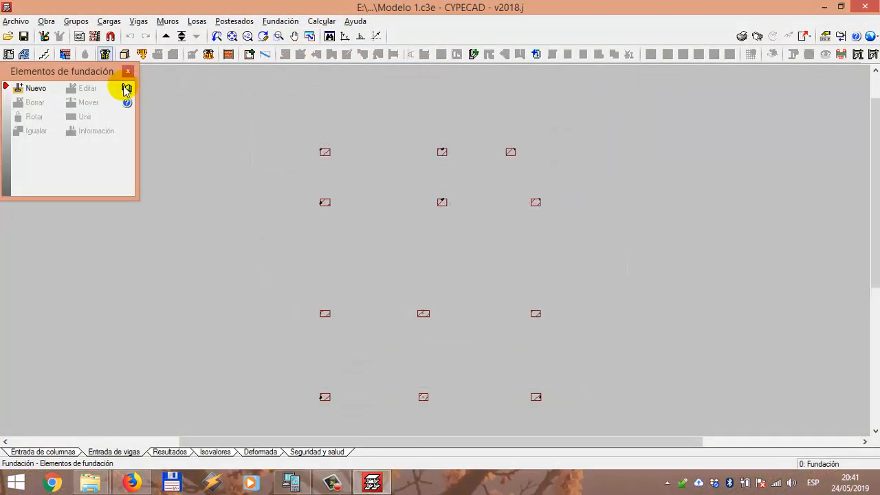
{"action": "left_click_drag", "start_coordinate": [94, 77], "coordinate": [174, 133]}
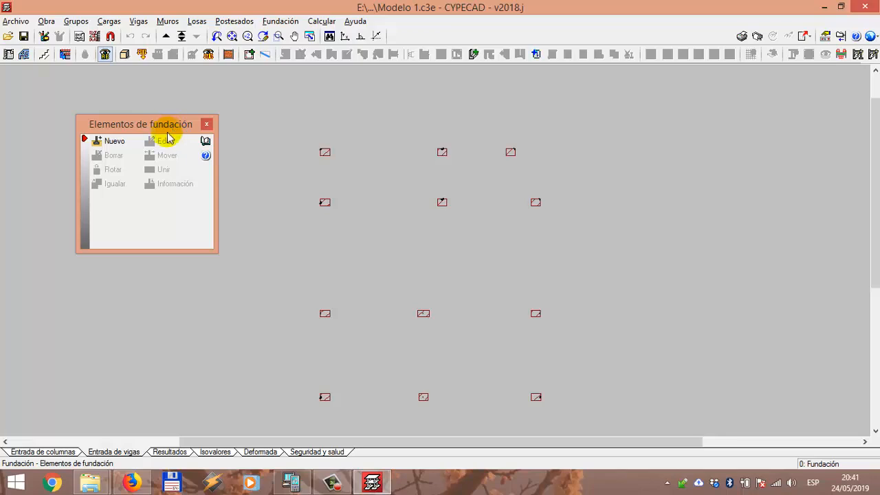
- Toggle the Elementos de fundación palette between its horizontal and vertical layouts, leave it vertical and reposition it beside the columns
{"action": "left_click", "coordinate": [84, 140]}
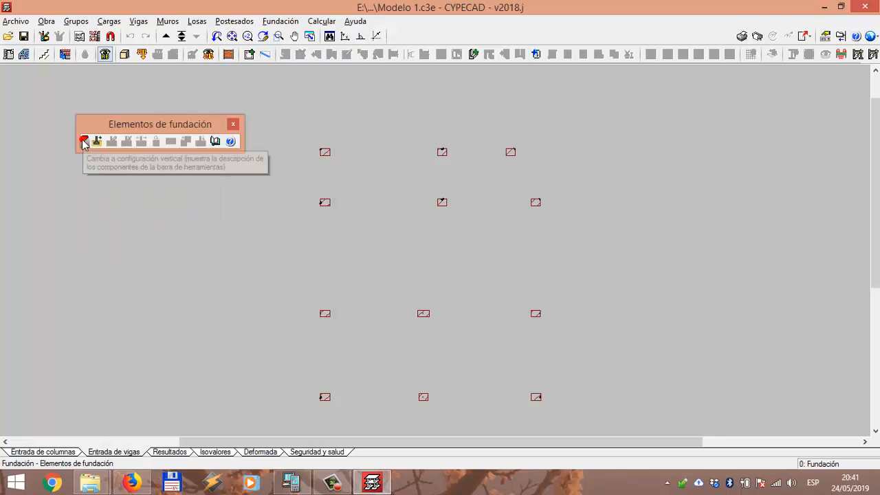
{"action": "left_click", "coordinate": [84, 140]}
{"action": "left_click", "coordinate": [84, 140]}
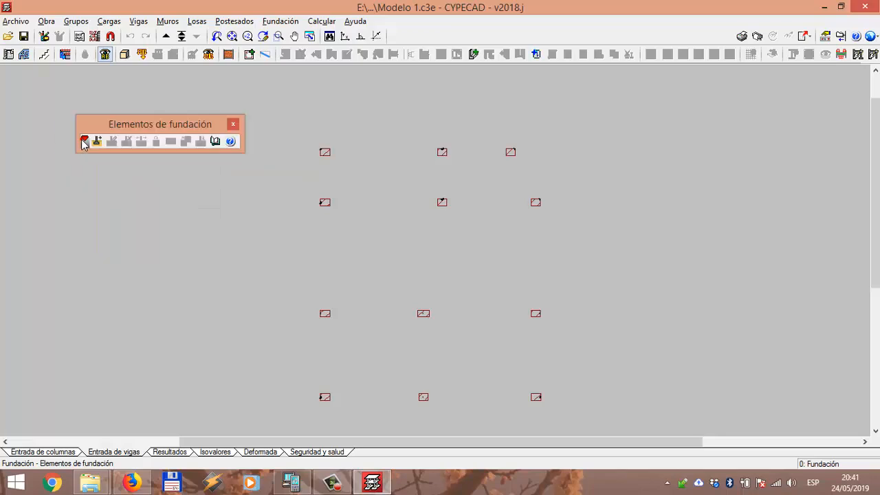
{"action": "left_click", "coordinate": [84, 141]}
{"action": "left_click", "coordinate": [84, 141]}
{"action": "left_click", "coordinate": [84, 141]}
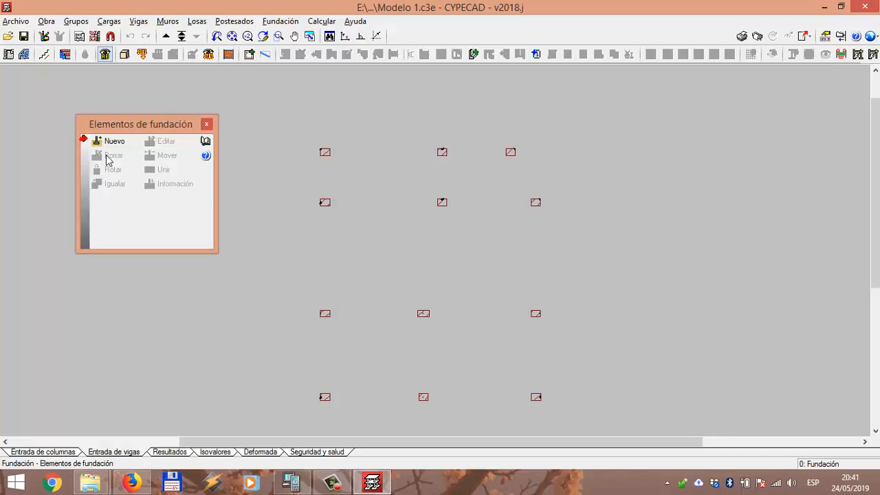
{"action": "left_click_drag", "start_coordinate": [116, 128], "coordinate": [107, 92]}
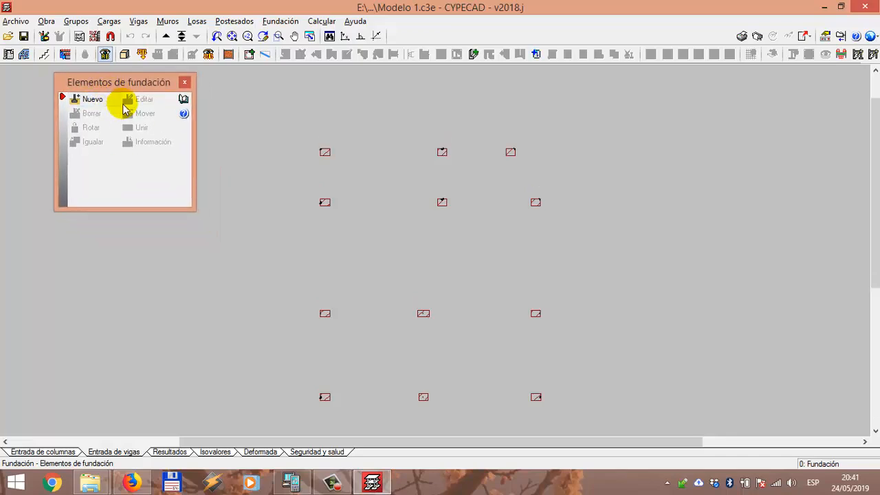
- Define a new single-column foundation element as a reinforced concrete footing, choosing the flat square type with a centred column
{"action": "left_click", "coordinate": [99, 101]}
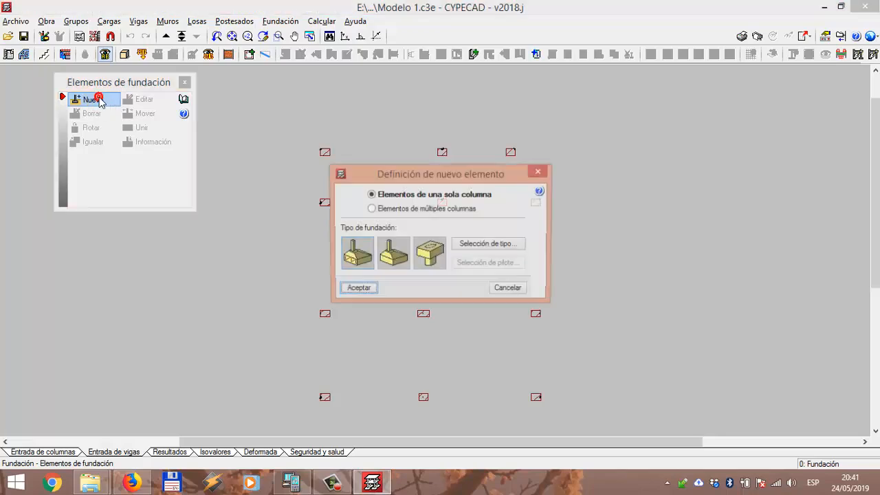
{"action": "left_click_drag", "start_coordinate": [403, 181], "coordinate": [400, 136]}
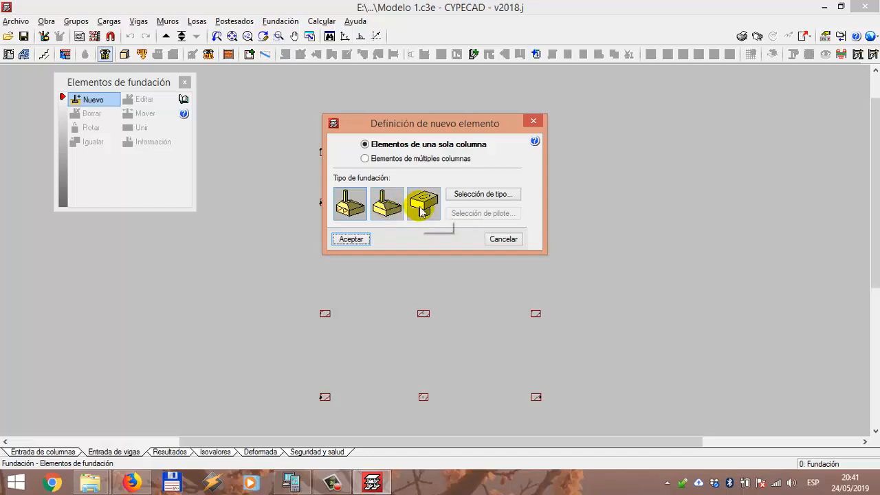
{"action": "left_click", "coordinate": [352, 211]}
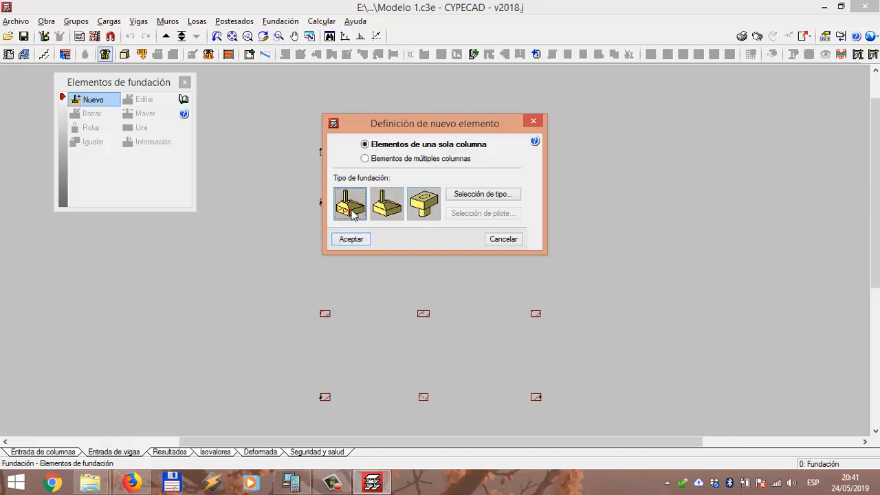
{"action": "left_click", "coordinate": [351, 210]}
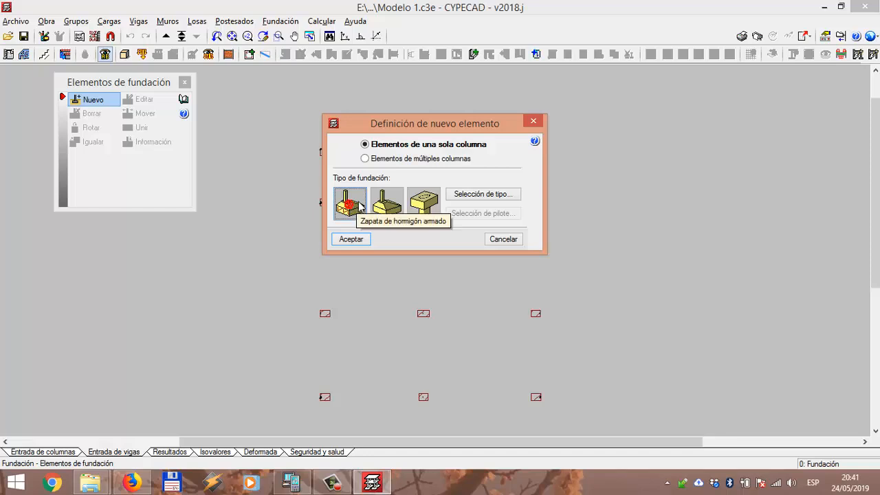
{"action": "left_click", "coordinate": [468, 198]}
{"action": "left_click", "coordinate": [471, 198]}
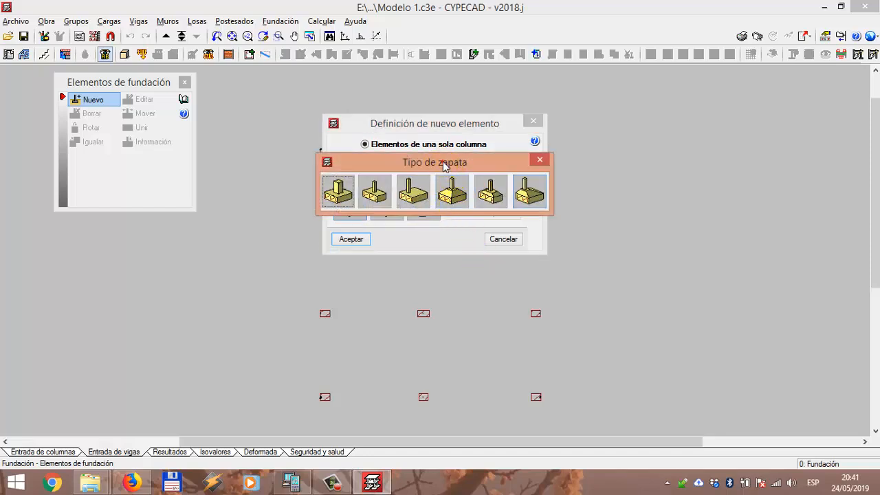
{"action": "left_click_drag", "start_coordinate": [444, 167], "coordinate": [445, 157]}
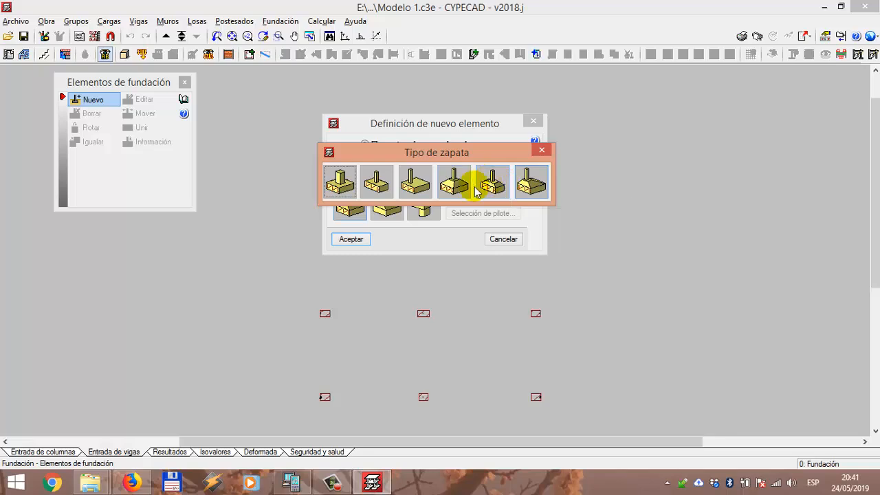
{"action": "left_click", "coordinate": [346, 183]}
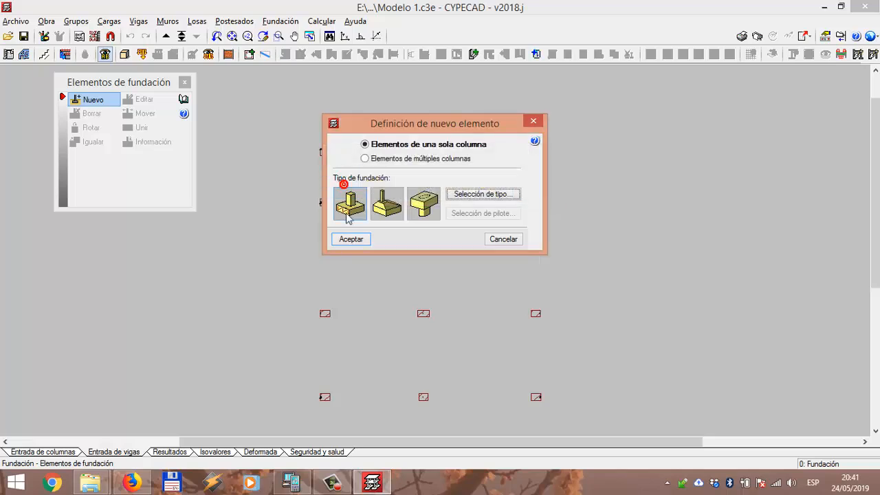
{"action": "left_click", "coordinate": [352, 240]}
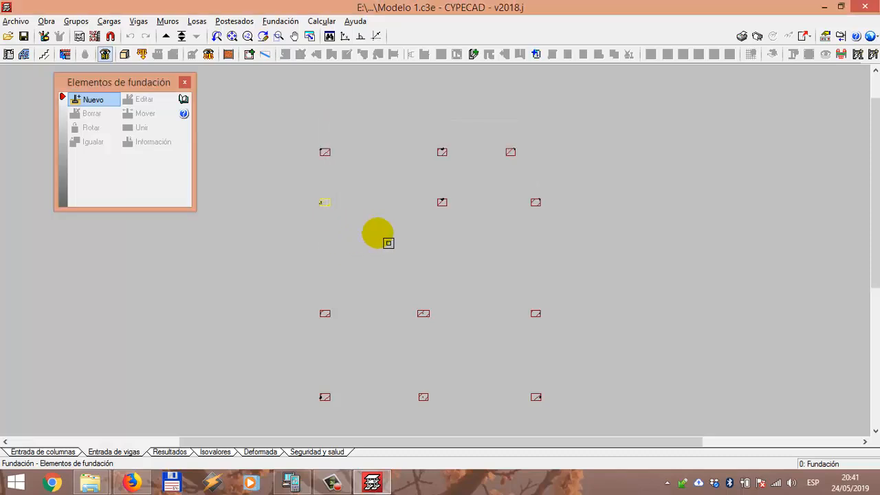
- Place the square footing under three consecutive interior columns of the central line, starting at the third row of columns
{"action": "scroll", "coordinate": [389, 241], "scroll_direction": "up", "scroll_amount": 3}
{"action": "left_click", "coordinate": [406, 169]}
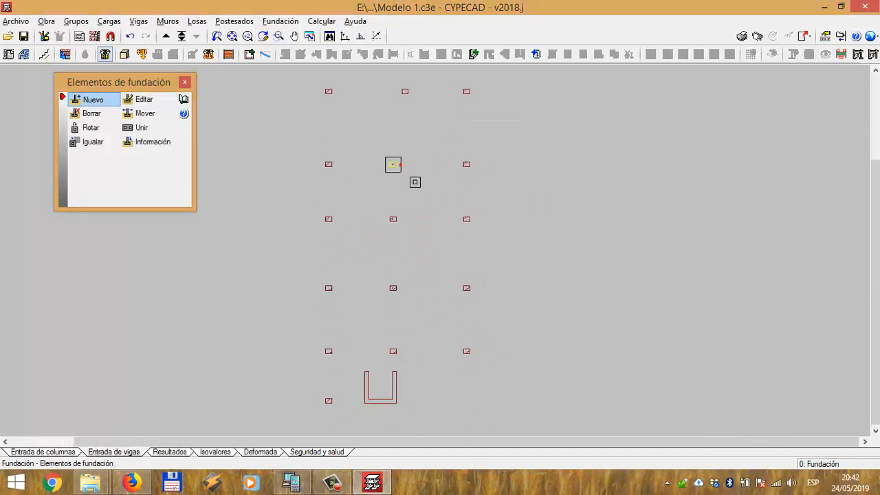
{"action": "left_click", "coordinate": [393, 207]}
{"action": "left_click", "coordinate": [393, 285]}
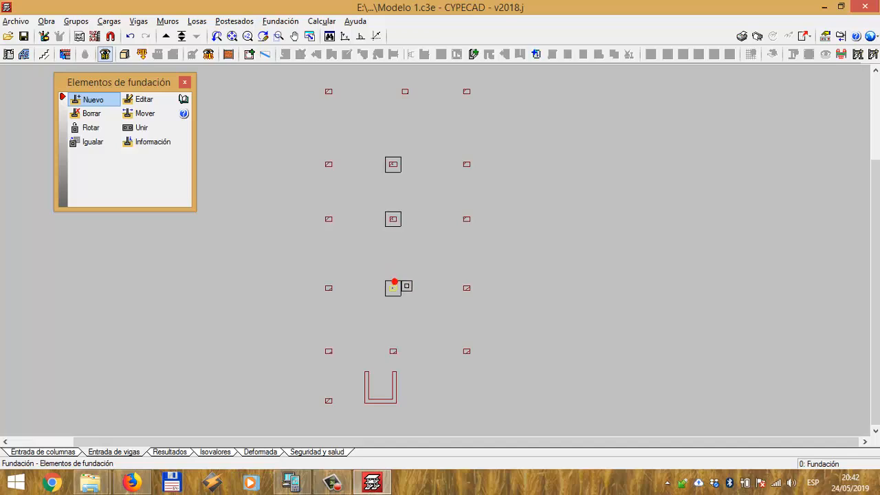
{"action": "middle_click_drag", "start_coordinate": [409, 185], "coordinate": [410, 268]}
{"action": "scroll", "coordinate": [430, 266], "scroll_direction": "up", "scroll_amount": 2}
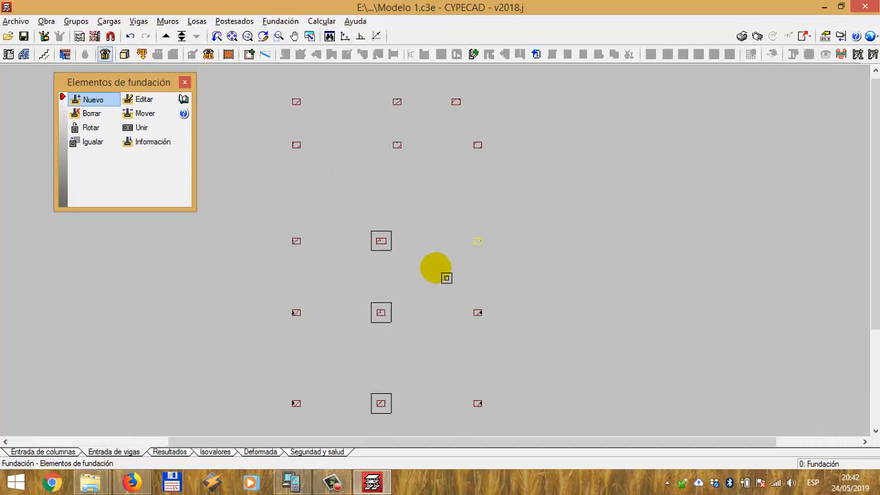
{"action": "scroll", "coordinate": [447, 278], "scroll_direction": "up", "scroll_amount": 4}
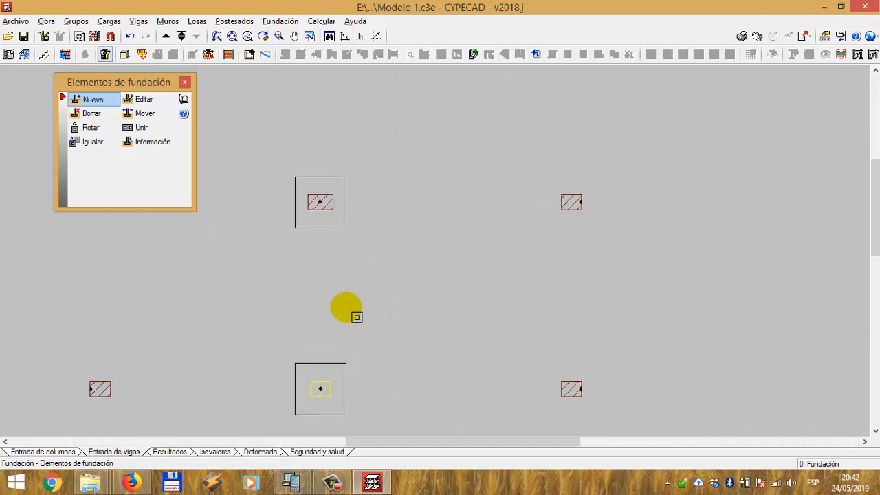
{"action": "scroll", "coordinate": [347, 299], "scroll_direction": "down", "scroll_amount": 2}
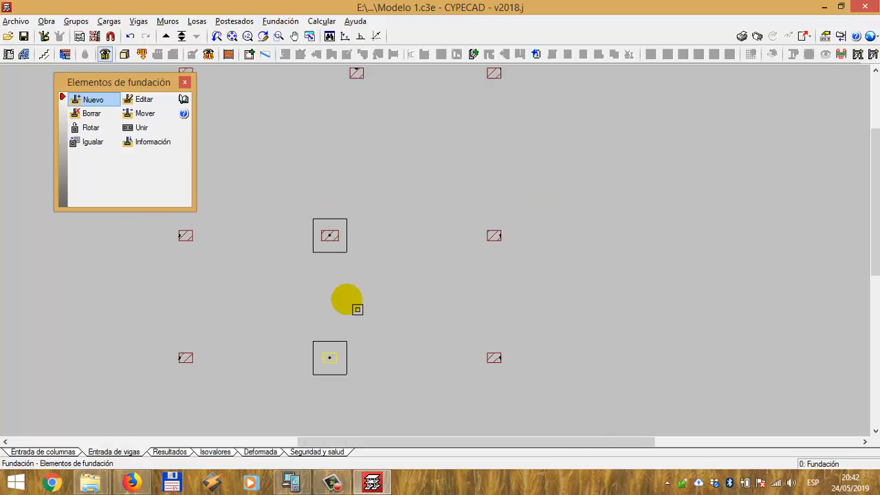
{"action": "middle_click_drag", "start_coordinate": [347, 299], "coordinate": [401, 242]}
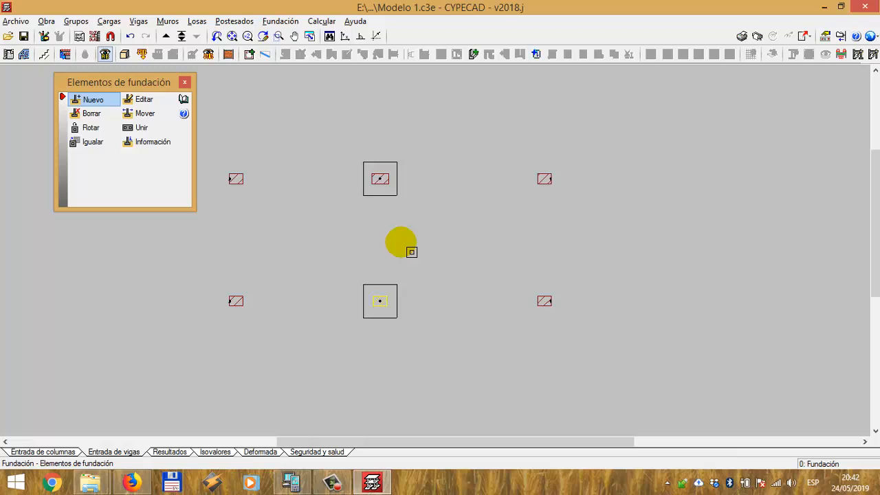
{"action": "scroll", "coordinate": [401, 272], "scroll_direction": "down", "scroll_amount": 1}
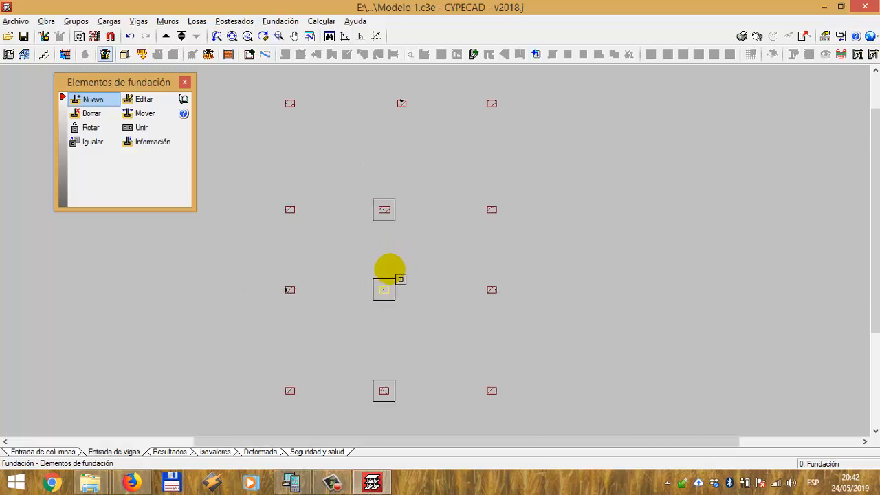
{"action": "middle_click_drag", "start_coordinate": [421, 267], "coordinate": [460, 243]}
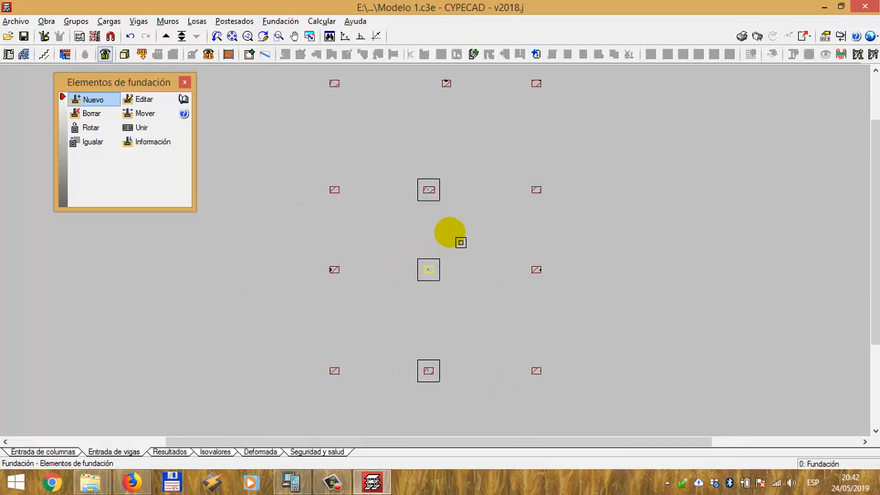
- Redefine the new single-column element as the flat rectangular reinforced concrete footing with a centred column
{"action": "right_click", "coordinate": [450, 233]}
{"action": "left_click_drag", "start_coordinate": [463, 176], "coordinate": [750, 169]}
{"action": "left_click", "coordinate": [769, 237]}
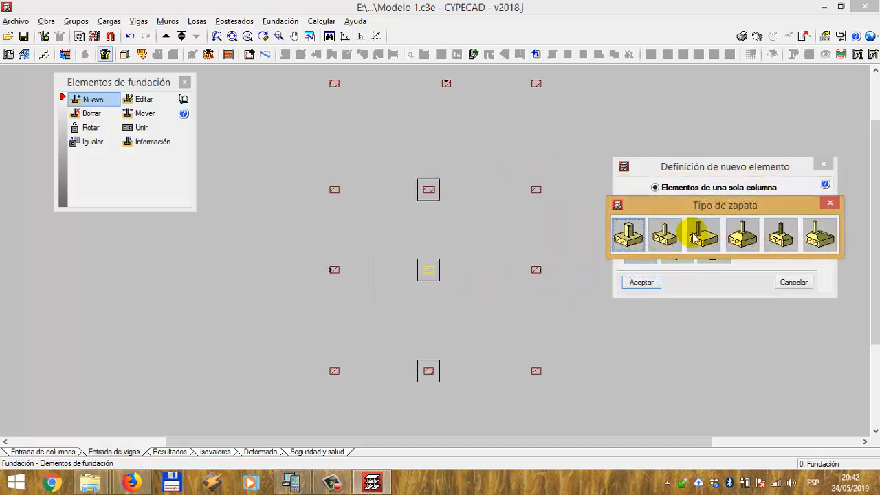
{"action": "left_click", "coordinate": [670, 237]}
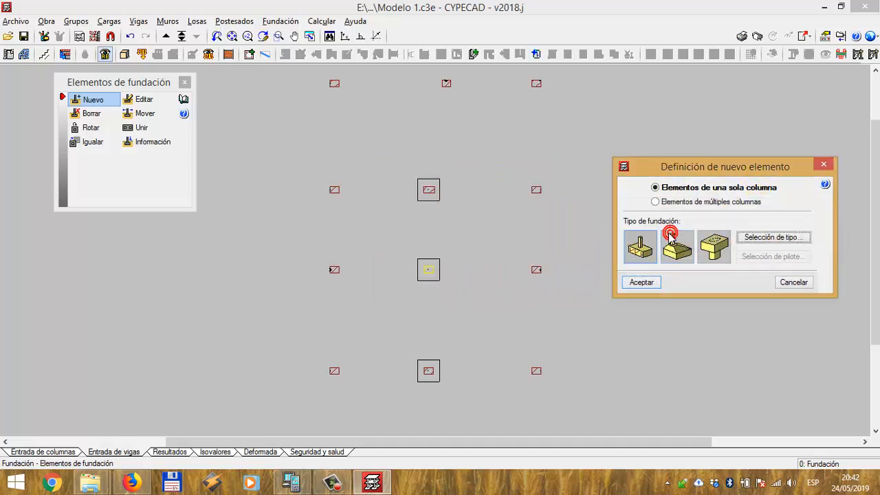
{"action": "left_click", "coordinate": [641, 282]}
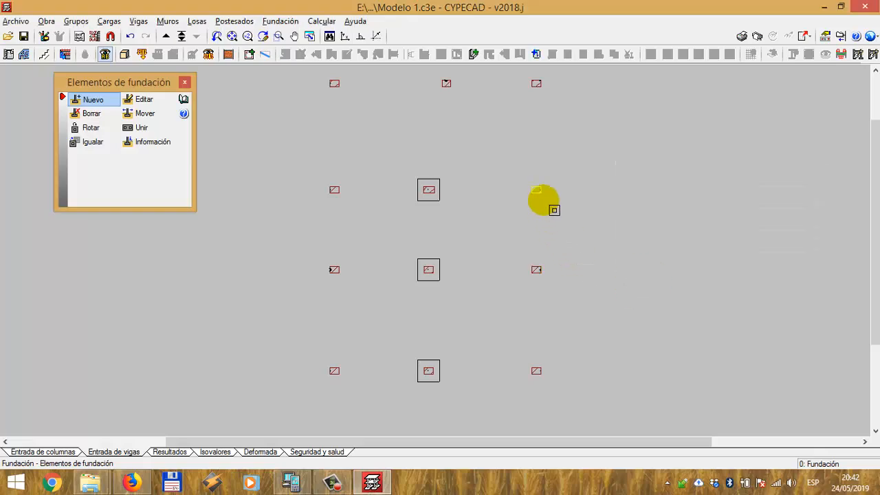
- Place the rectangular footing under four columns of the right-hand edge line, from the third row down to the sixth
{"action": "left_click", "coordinate": [539, 195]}
{"action": "left_click", "coordinate": [537, 268]}
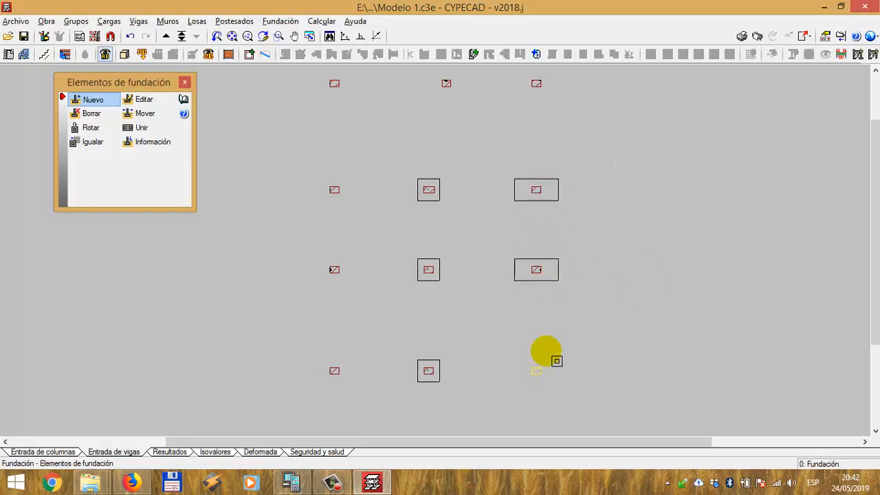
{"action": "left_click", "coordinate": [540, 372]}
{"action": "scroll", "coordinate": [540, 302], "scroll_direction": "down", "scroll_amount": 3}
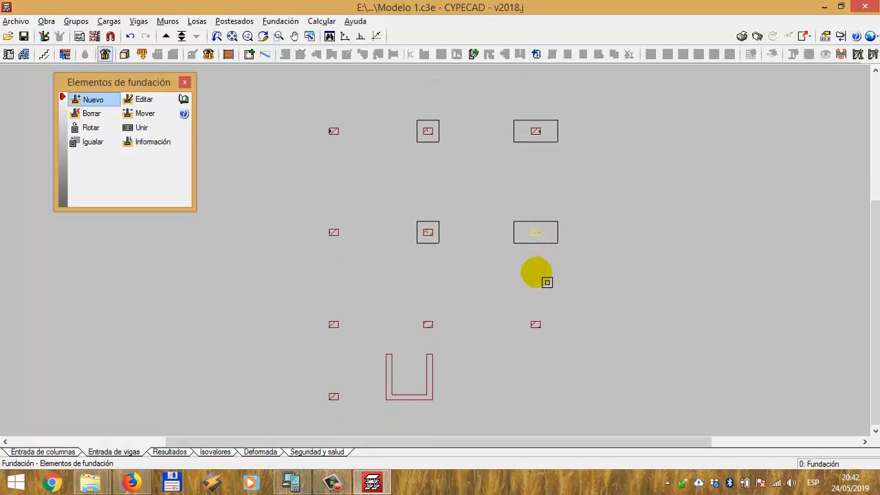
{"action": "left_click", "coordinate": [534, 336]}
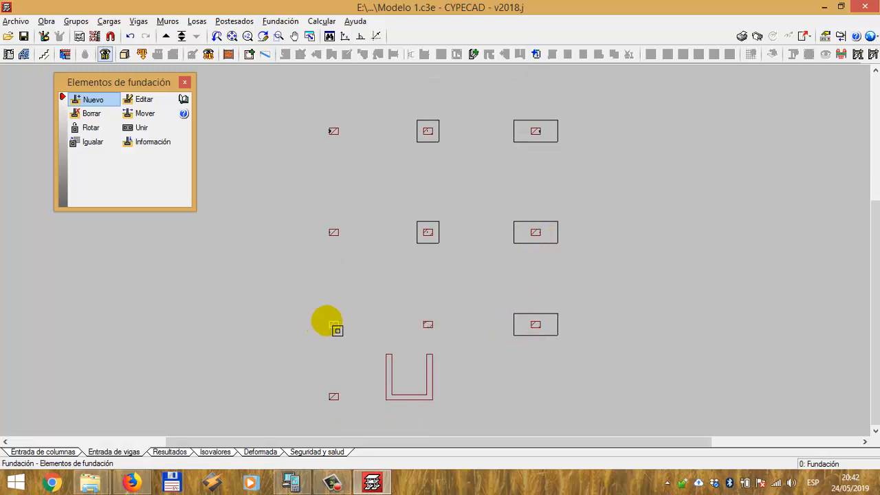
- Place the rectangular footing under four columns of the left-hand edge line, from the sixth row up to the third
{"action": "left_click", "coordinate": [330, 321]}
{"action": "left_click", "coordinate": [341, 238]}
{"action": "middle_click_drag", "start_coordinate": [355, 182], "coordinate": [319, 294]}
{"action": "scroll", "coordinate": [319, 294], "scroll_direction": "up", "scroll_amount": 1}
{"action": "middle_click_drag", "start_coordinate": [304, 228], "coordinate": [314, 344]}
{"action": "scroll", "coordinate": [329, 277], "scroll_direction": "down", "scroll_amount": 3}
{"action": "scroll", "coordinate": [329, 275], "scroll_direction": "up", "scroll_amount": 2}
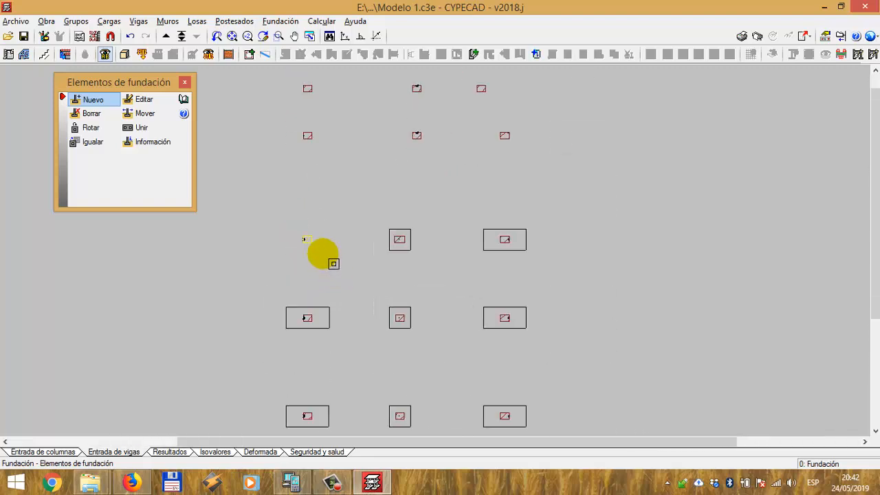
{"action": "scroll", "coordinate": [344, 253], "scroll_direction": "up", "scroll_amount": 4}
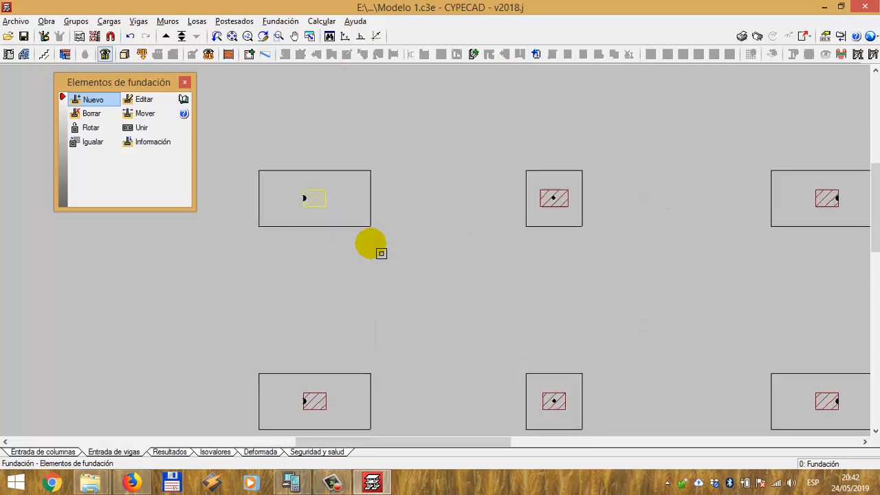
{"action": "scroll", "coordinate": [374, 251], "scroll_direction": "down", "scroll_amount": 3}
{"action": "scroll", "coordinate": [336, 246], "scroll_direction": "up", "scroll_amount": 3}
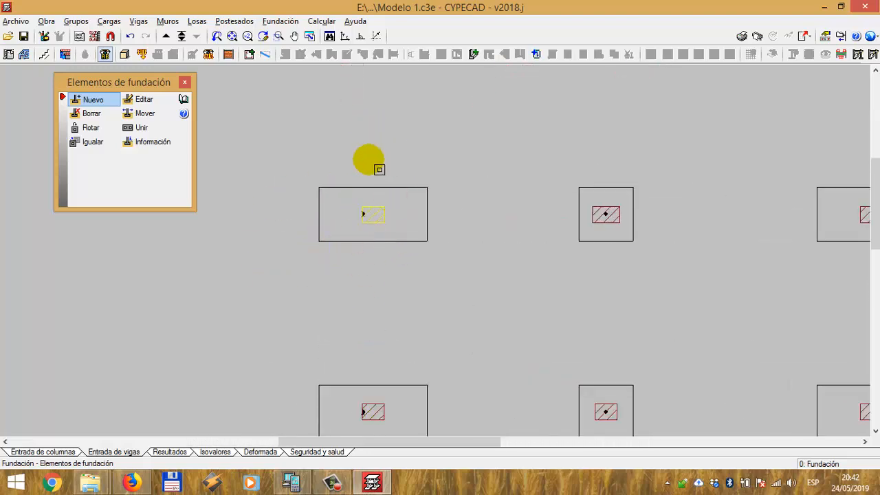
- Rotate the uppermost rectangular footing on the left-hand column line to 90 degrees using a manually entered angle
{"action": "left_click", "coordinate": [89, 128]}
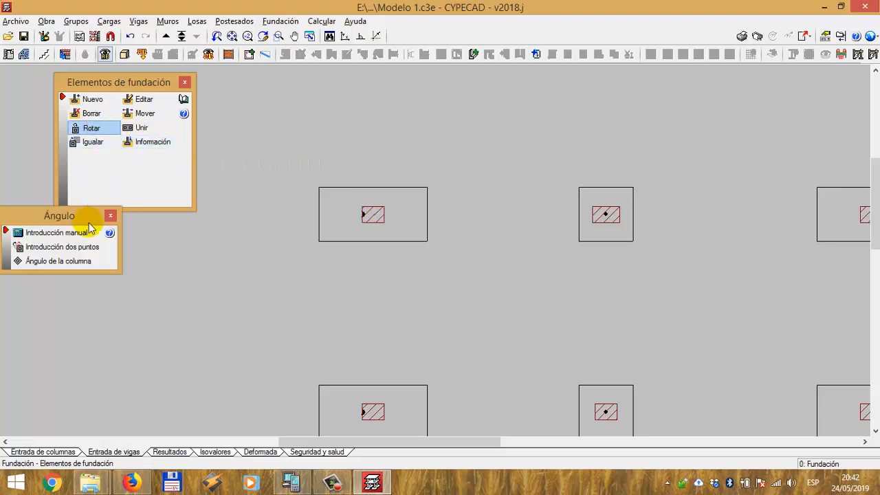
{"action": "left_click", "coordinate": [68, 234]}
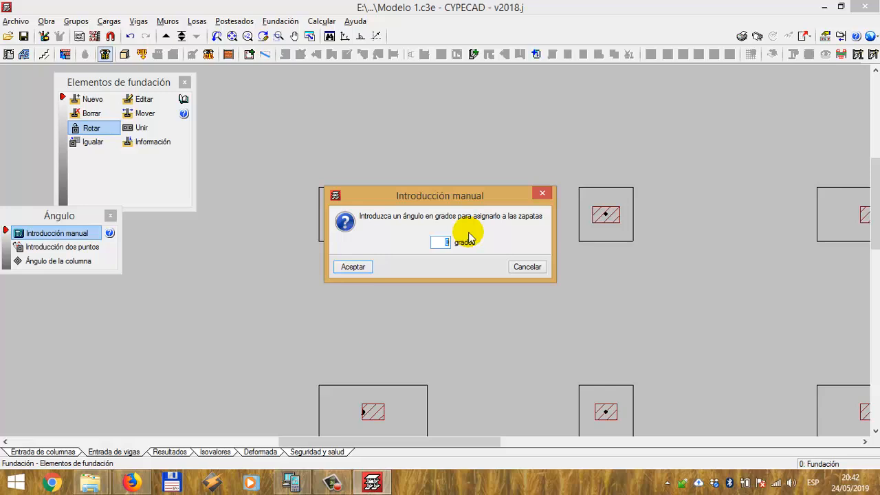
{"action": "left_click", "coordinate": [351, 266]}
{"action": "left_click", "coordinate": [392, 235]}
{"action": "left_click", "coordinate": [413, 255]}
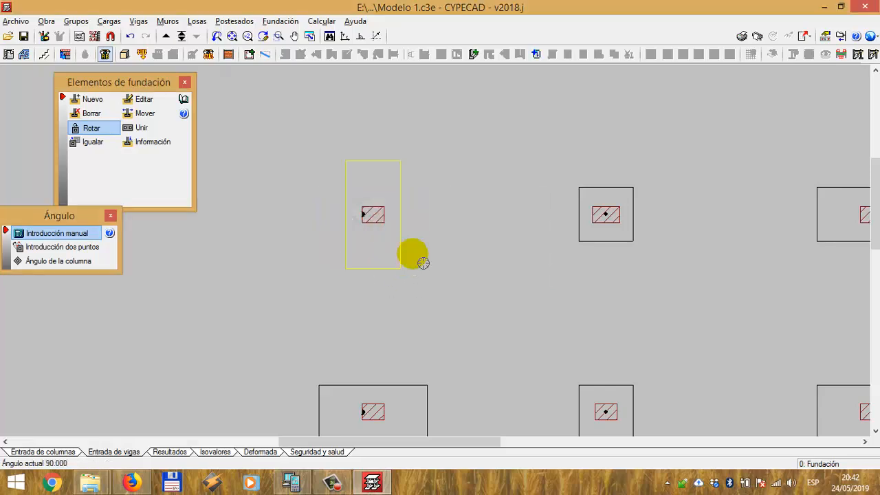
{"action": "scroll", "coordinate": [427, 237], "scroll_direction": "down", "scroll_amount": 4}
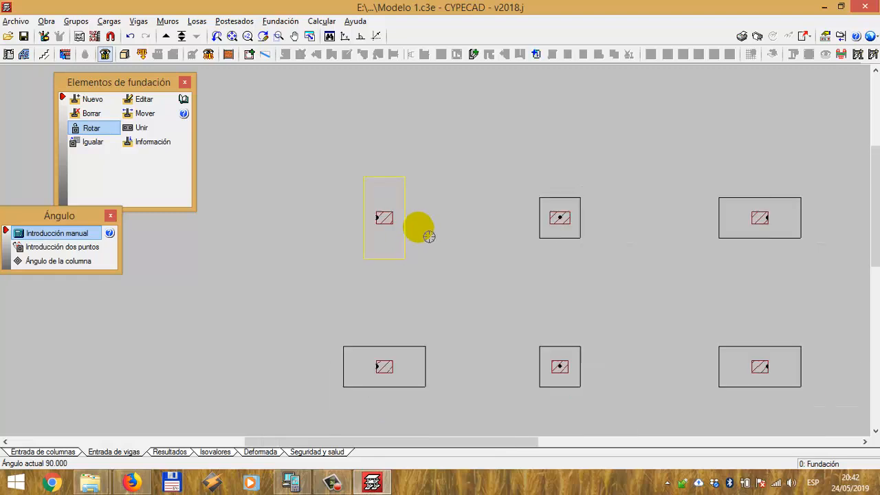
{"action": "scroll", "coordinate": [429, 207], "scroll_direction": "up", "scroll_amount": 1}
{"action": "scroll", "coordinate": [430, 203], "scroll_direction": "up", "scroll_amount": 1}
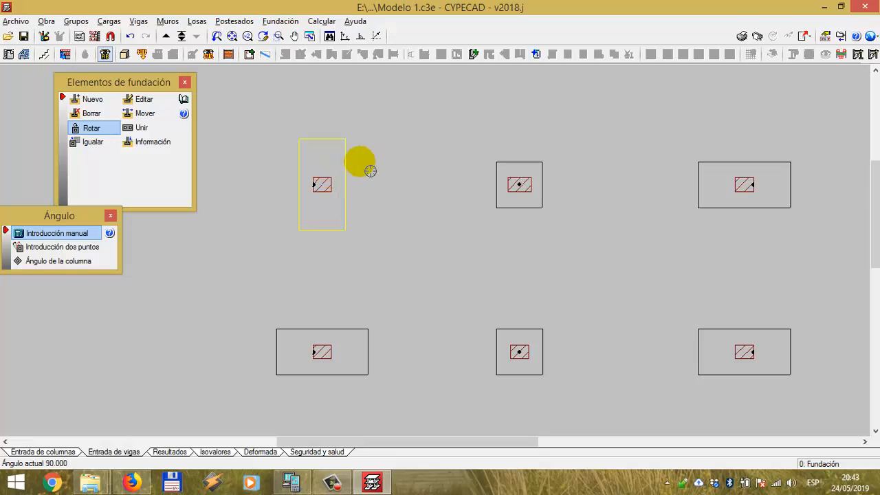
{"action": "right_click", "coordinate": [384, 134]}
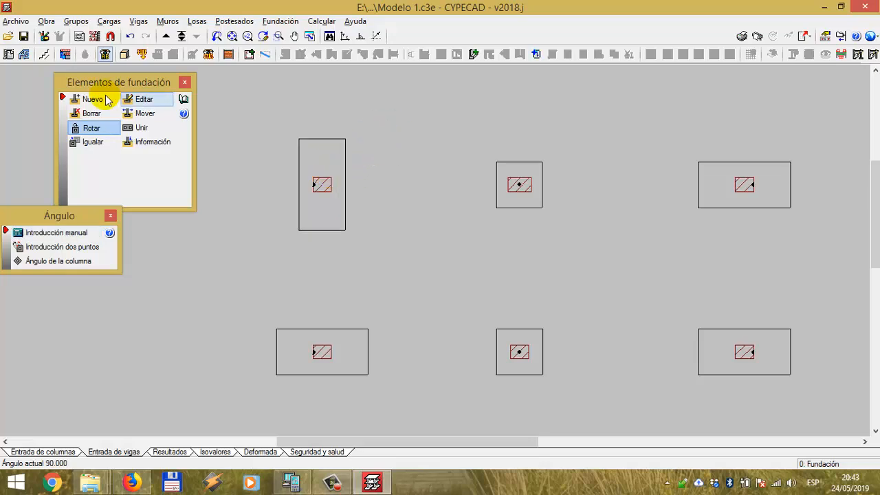
- Define another single-column reinforced concrete footing, choosing the flat type with an off-centre column, ready for placement
{"action": "left_click", "coordinate": [82, 99]}
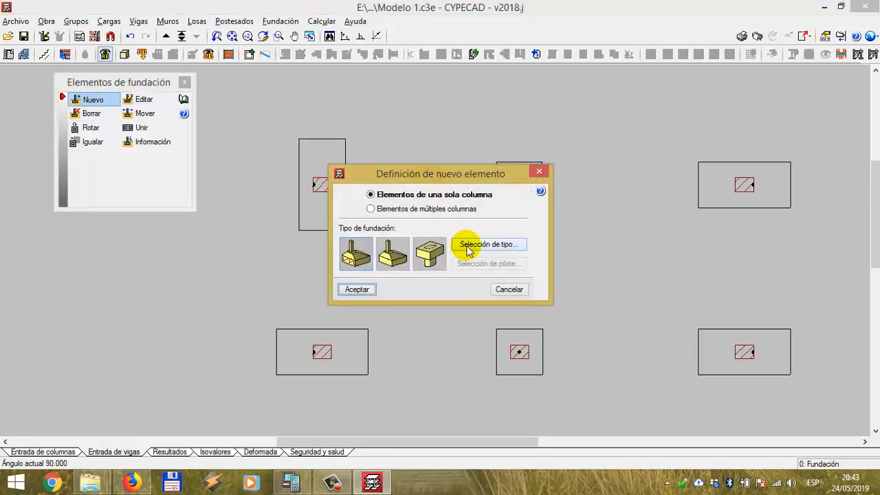
{"action": "left_click", "coordinate": [467, 250]}
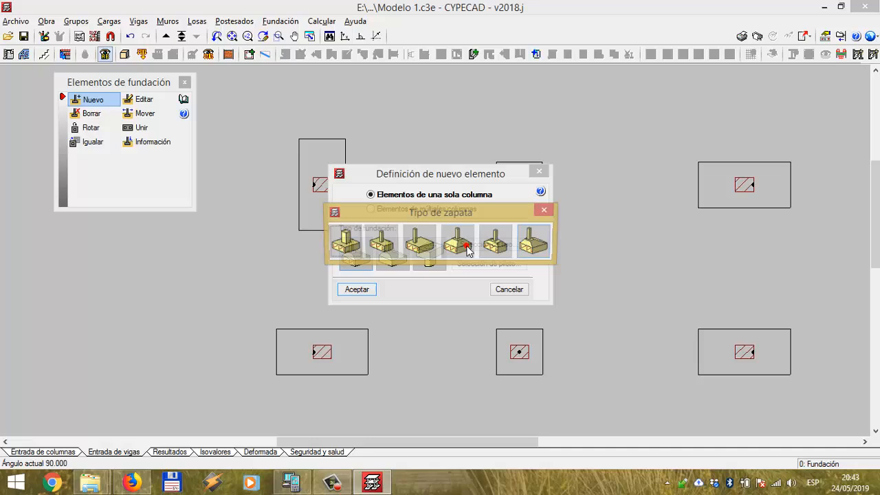
{"action": "left_click", "coordinate": [425, 241]}
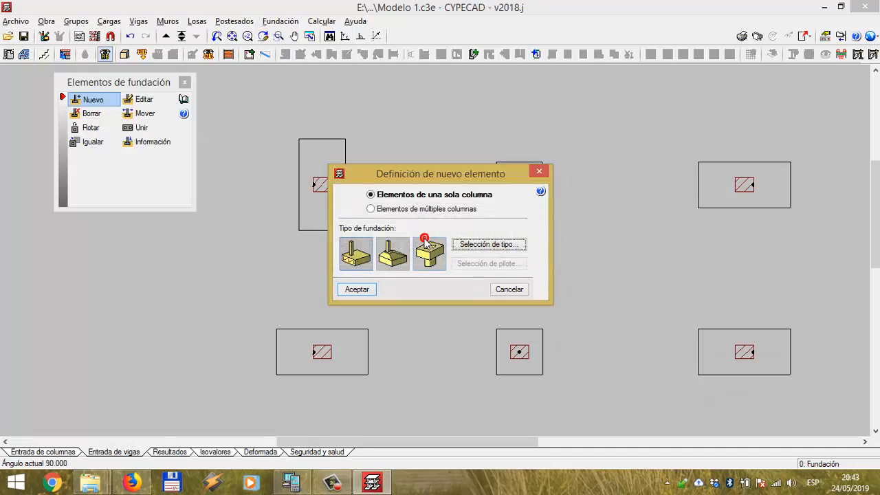
{"action": "left_click", "coordinate": [357, 290]}
{"action": "scroll", "coordinate": [406, 234], "scroll_direction": "down", "scroll_amount": 4}
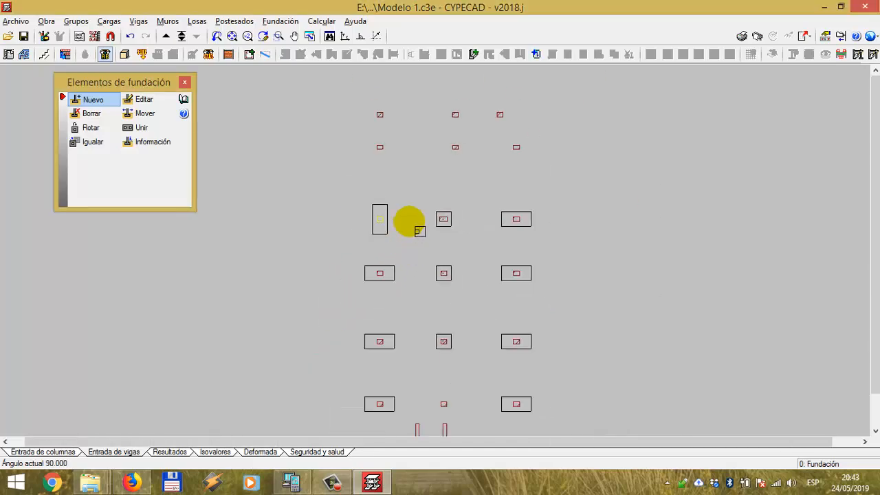
- Place the off-centre footing under the two uppermost columns of the left-hand line and the uppermost column of the right-hand line
{"action": "scroll", "coordinate": [418, 230], "scroll_direction": "up", "scroll_amount": 5}
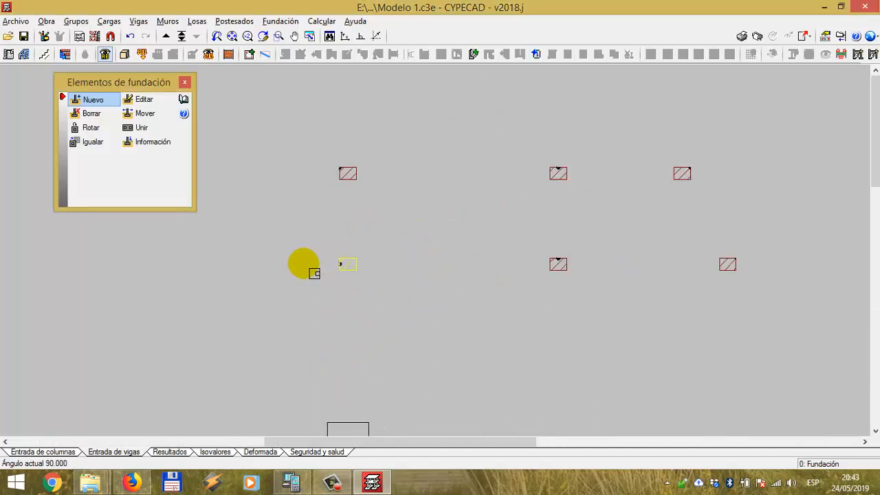
{"action": "scroll", "coordinate": [315, 274], "scroll_direction": "up", "scroll_amount": 3}
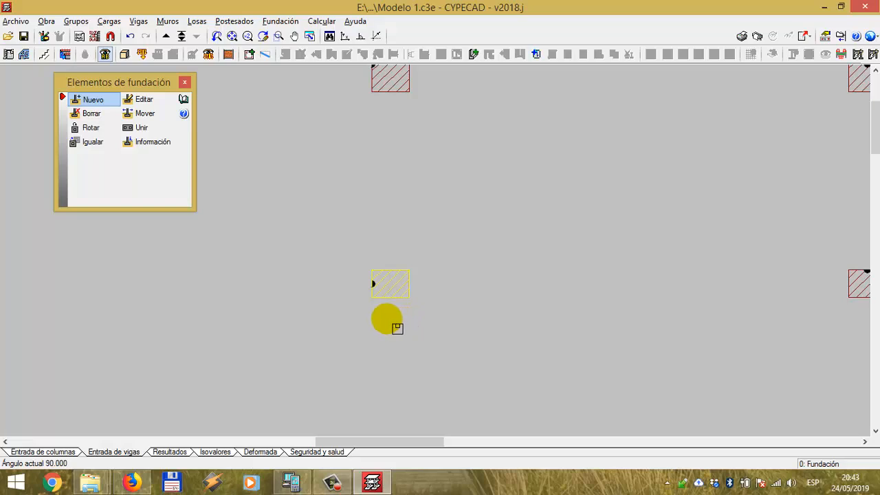
{"action": "scroll", "coordinate": [396, 330], "scroll_direction": "down", "scroll_amount": 3}
{"action": "scroll", "coordinate": [401, 226], "scroll_direction": "up", "scroll_amount": 2}
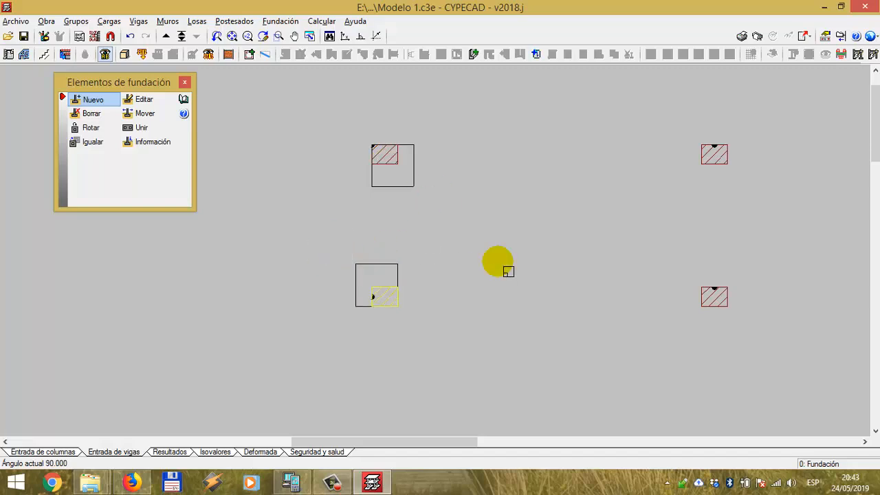
{"action": "middle_click_drag", "start_coordinate": [502, 262], "coordinate": [413, 275]}
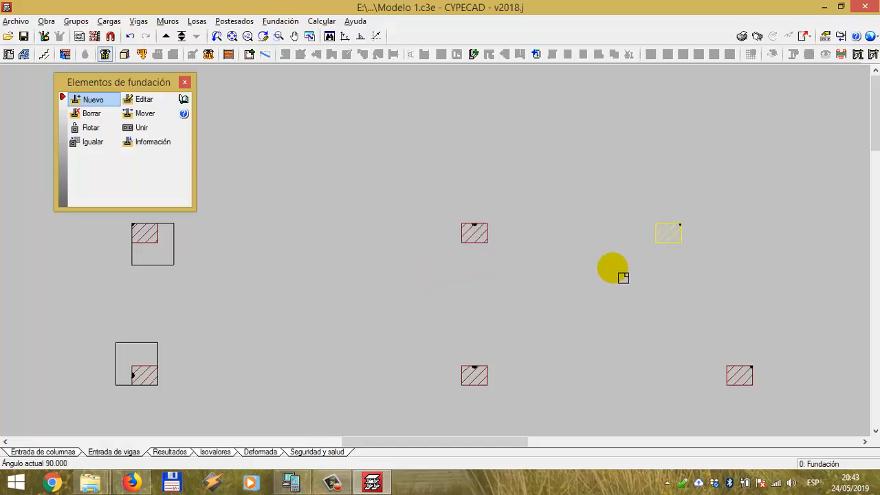
{"action": "left_click", "coordinate": [623, 277]}
{"action": "middle_click_drag", "start_coordinate": [623, 277], "coordinate": [601, 173]}
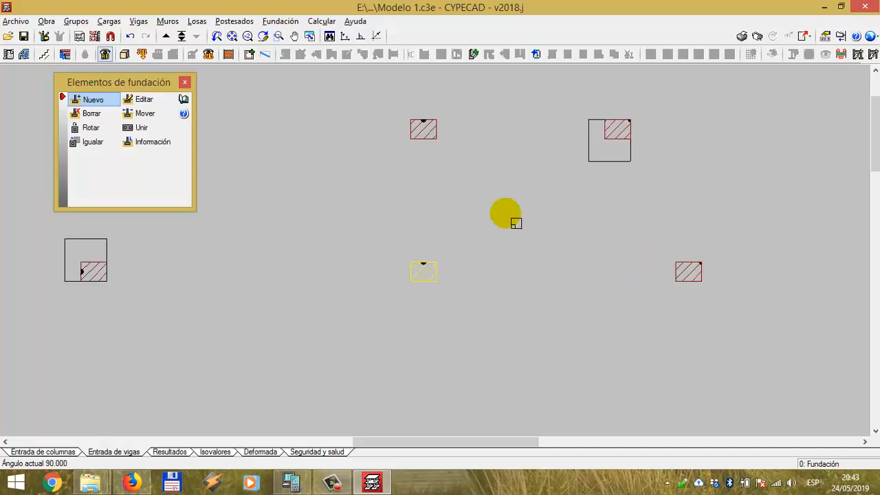
- Define a reinforced concrete footing for multiple columns, choosing the flat rectangular type with centred column
{"action": "right_click", "coordinate": [483, 194]}
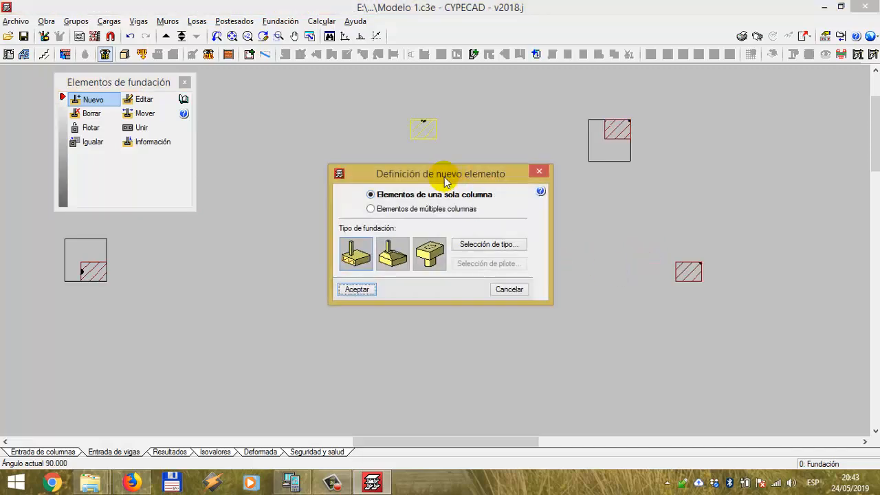
{"action": "left_click_drag", "start_coordinate": [444, 176], "coordinate": [638, 176]}
{"action": "mouse_move", "coordinate": [600, 212]}
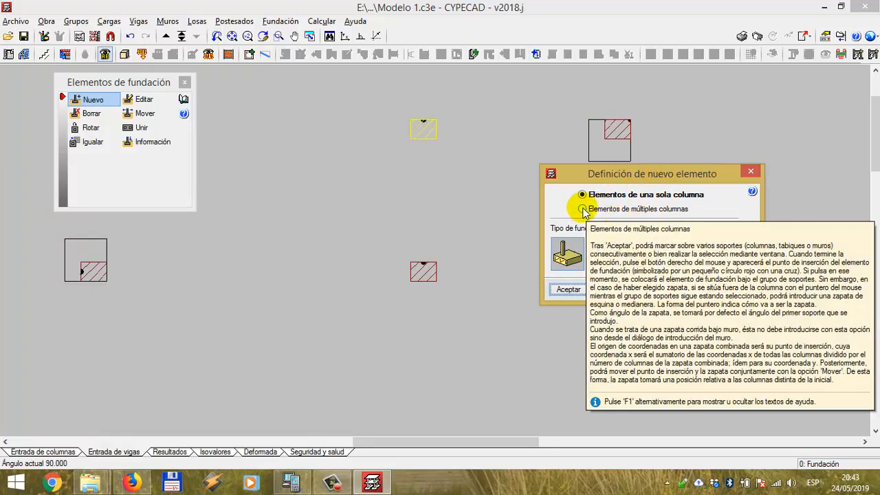
{"action": "left_click", "coordinate": [582, 209]}
{"action": "mouse_move", "coordinate": [581, 207]}
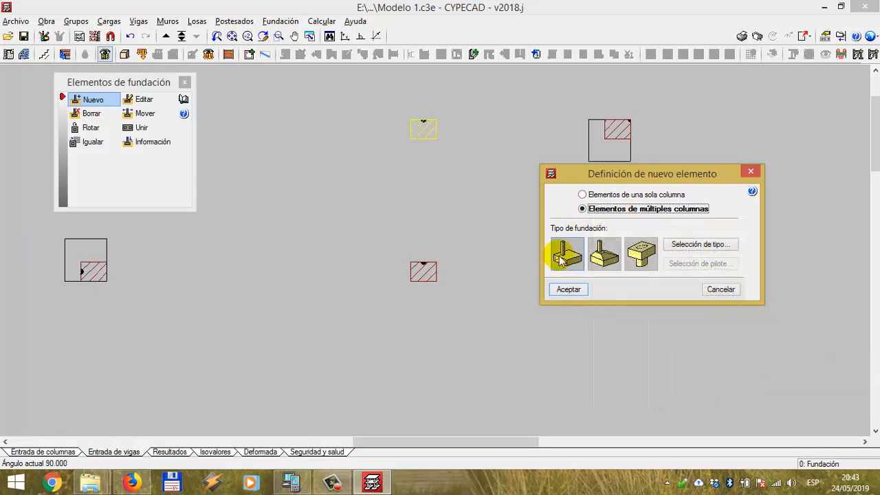
{"action": "left_click", "coordinate": [678, 245]}
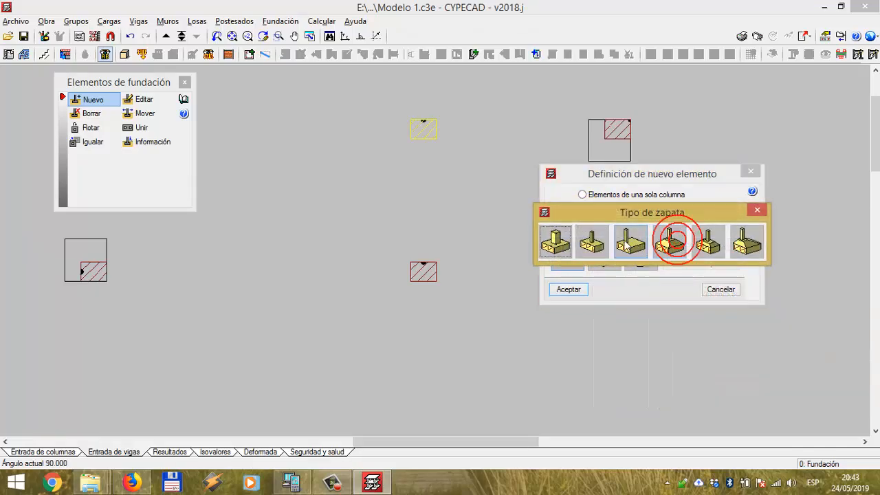
{"action": "left_click", "coordinate": [590, 235]}
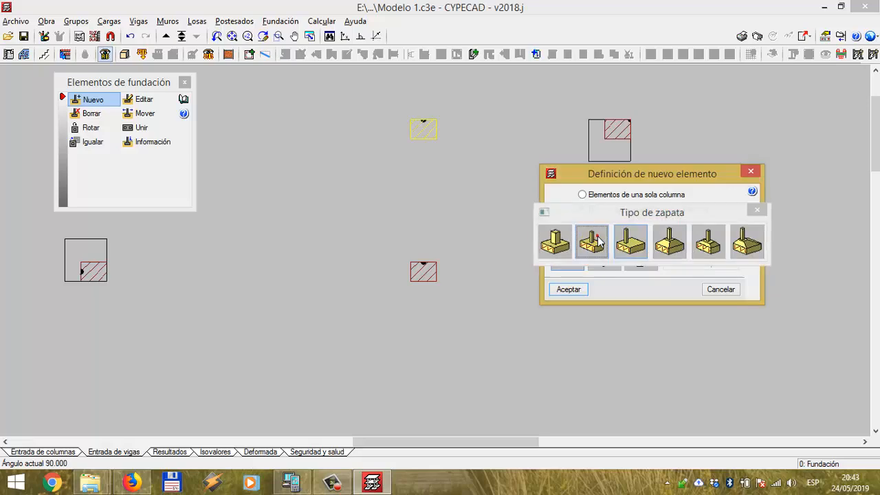
{"action": "left_click", "coordinate": [568, 289]}
- Place the combined rectangular footing under the two central columns of the first and second rows
{"action": "scroll", "coordinate": [502, 254], "scroll_direction": "down", "scroll_amount": 2}
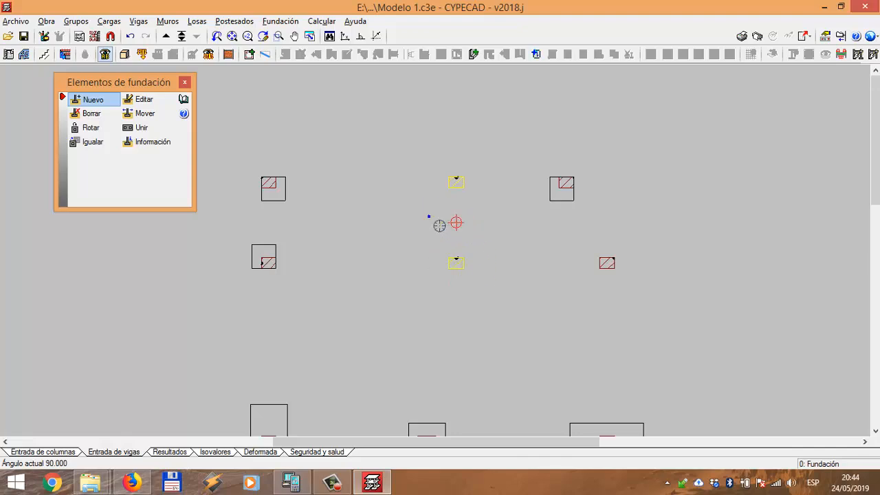
{"action": "scroll", "coordinate": [495, 244], "scroll_direction": "up", "scroll_amount": 2}
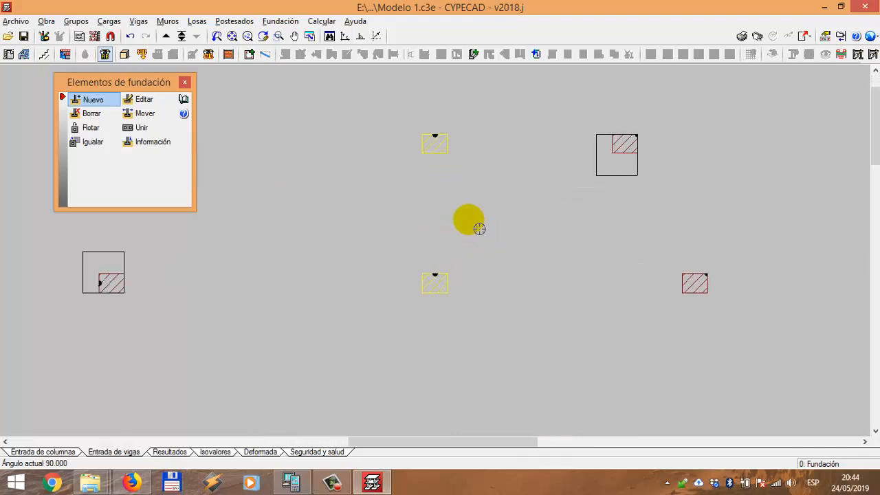
{"action": "scroll", "coordinate": [480, 229], "scroll_direction": "down", "scroll_amount": 1}
{"action": "right_click", "coordinate": [479, 228]}
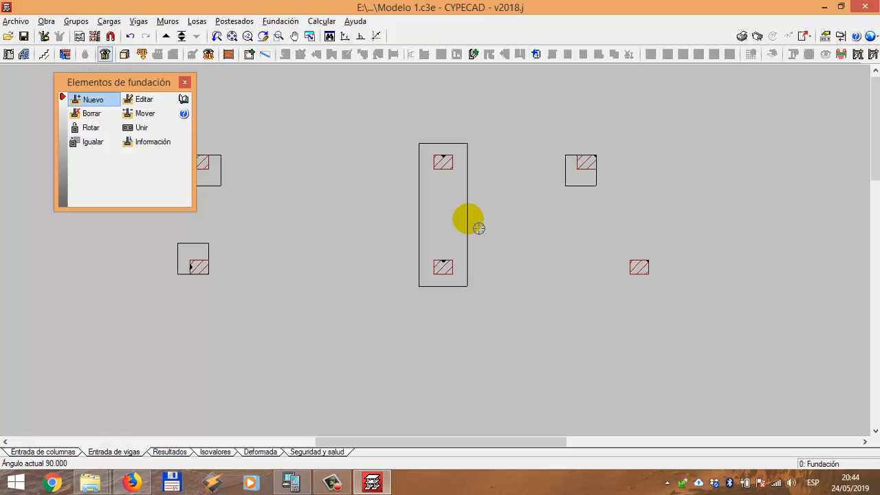
- Delete the off-centre footing under the uppermost right-hand column
{"action": "middle_click_drag", "start_coordinate": [625, 258], "coordinate": [569, 248]}
{"action": "scroll", "coordinate": [579, 234], "scroll_direction": "down", "scroll_amount": 6}
{"action": "scroll", "coordinate": [579, 234], "scroll_direction": "up", "scroll_amount": 3}
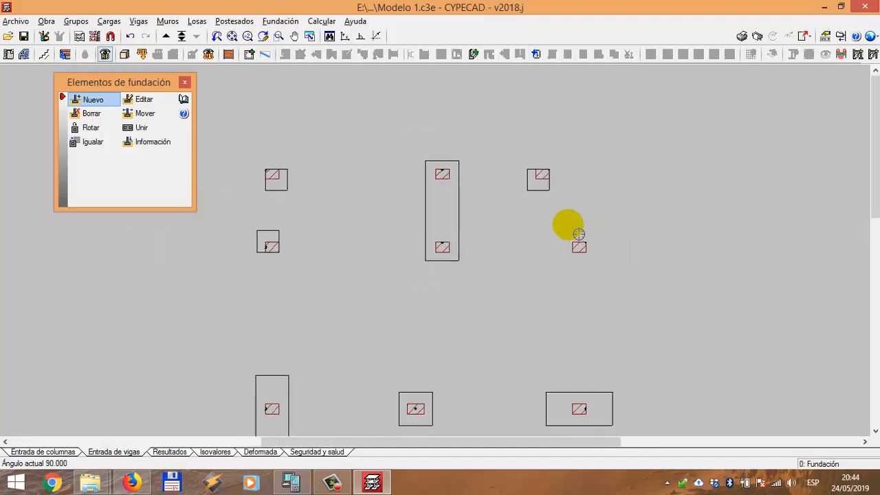
{"action": "left_click", "coordinate": [88, 113]}
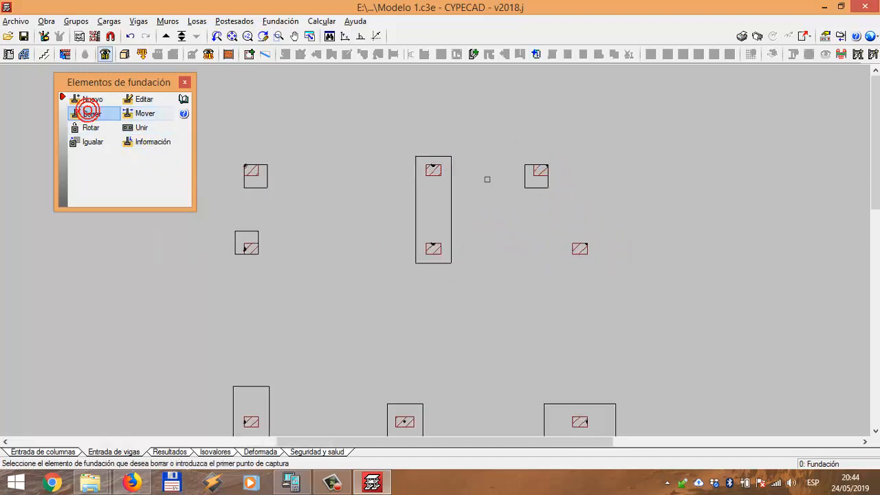
{"action": "left_click", "coordinate": [540, 184]}
{"action": "right_click", "coordinate": [389, 129]}
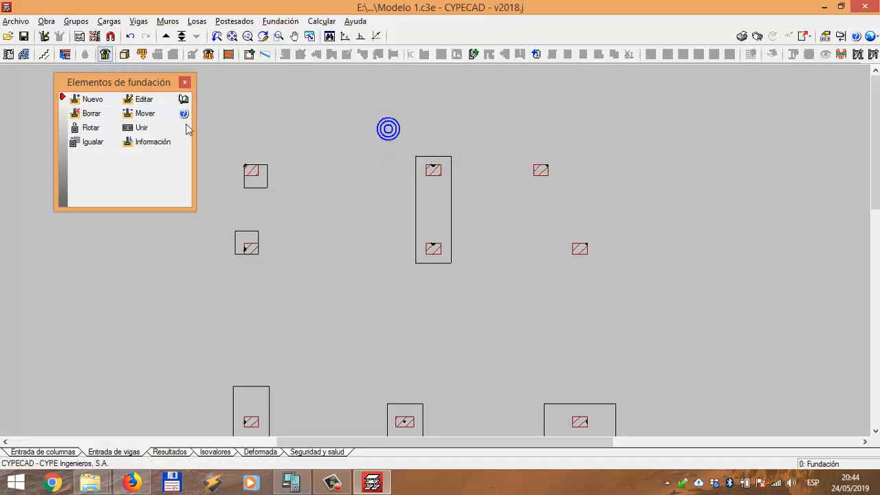
- Define another flat rectangular footing for multiple columns and place it under the two right-hand columns of the first and second rows
{"action": "left_click", "coordinate": [90, 100]}
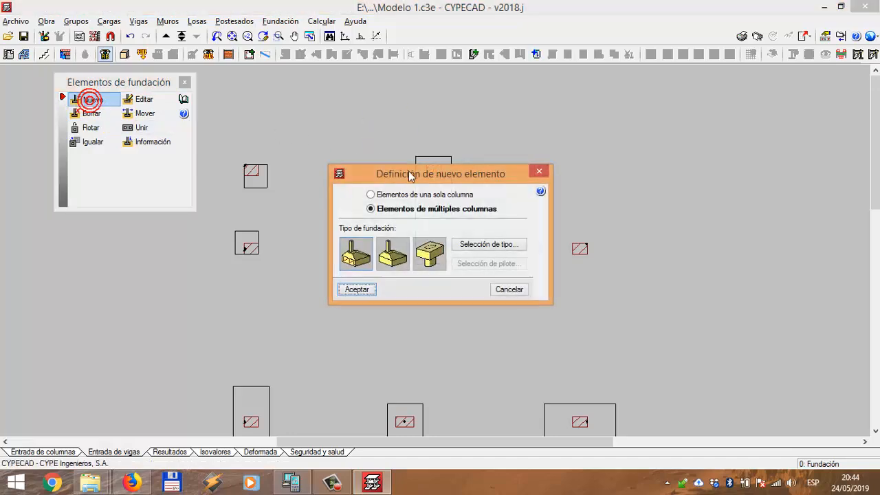
{"action": "left_click", "coordinate": [470, 245]}
{"action": "left_click", "coordinate": [381, 239]}
{"action": "left_click", "coordinate": [356, 289]}
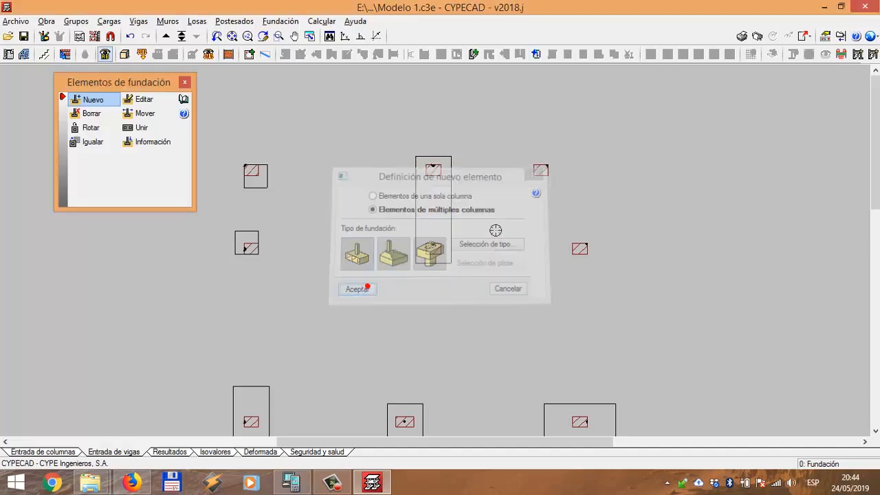
{"action": "left_click", "coordinate": [539, 175]}
{"action": "scroll", "coordinate": [581, 221], "scroll_direction": "up", "scroll_amount": 2}
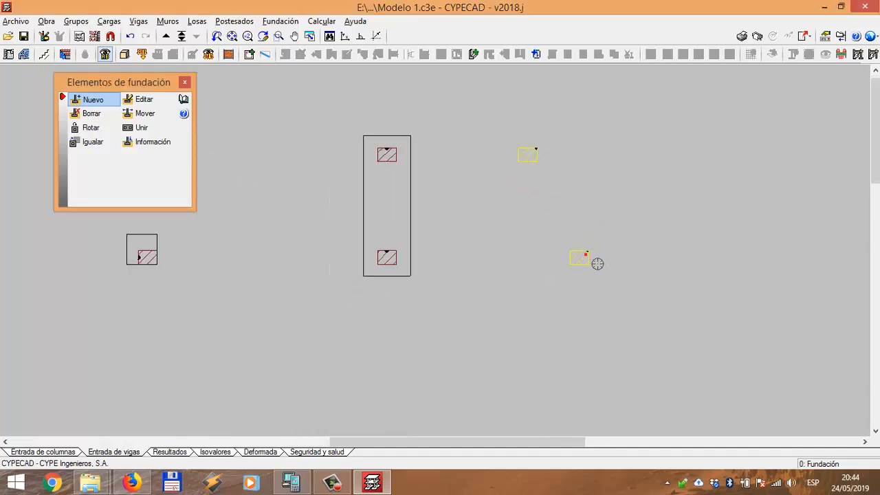
{"action": "scroll", "coordinate": [623, 224], "scroll_direction": "up", "scroll_amount": 2}
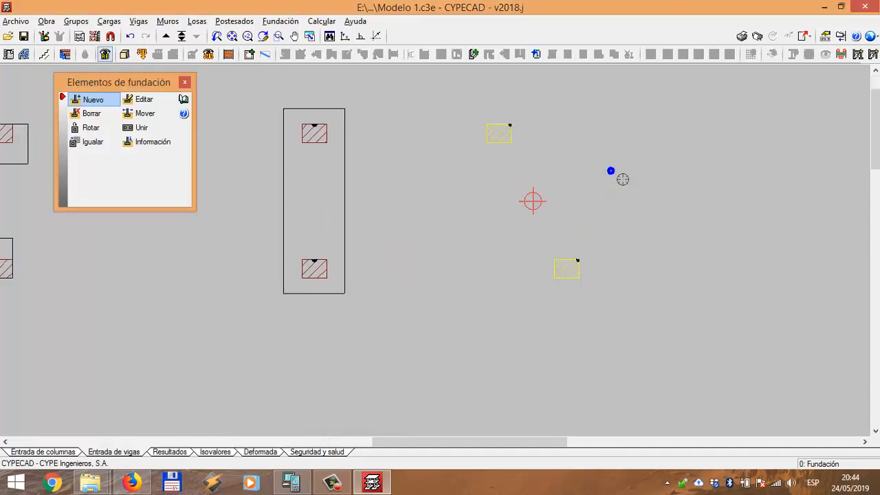
{"action": "right_click", "coordinate": [623, 179]}
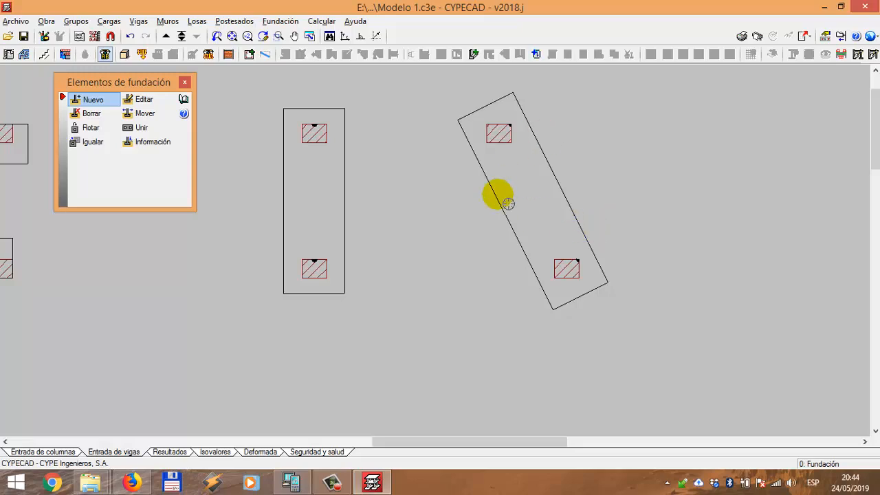
- Rotate the slanted combined footing under the two right-hand columns to 87 degrees using a manually entered angle
{"action": "left_click", "coordinate": [92, 128]}
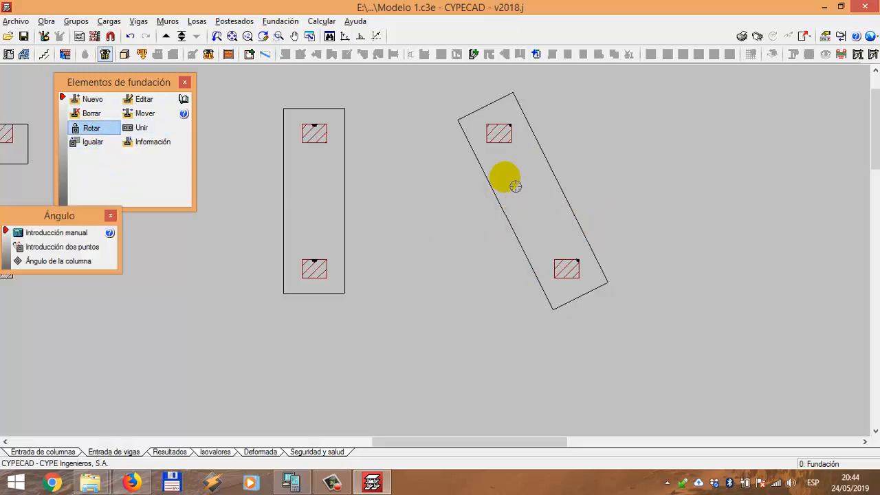
{"action": "left_click", "coordinate": [21, 233]}
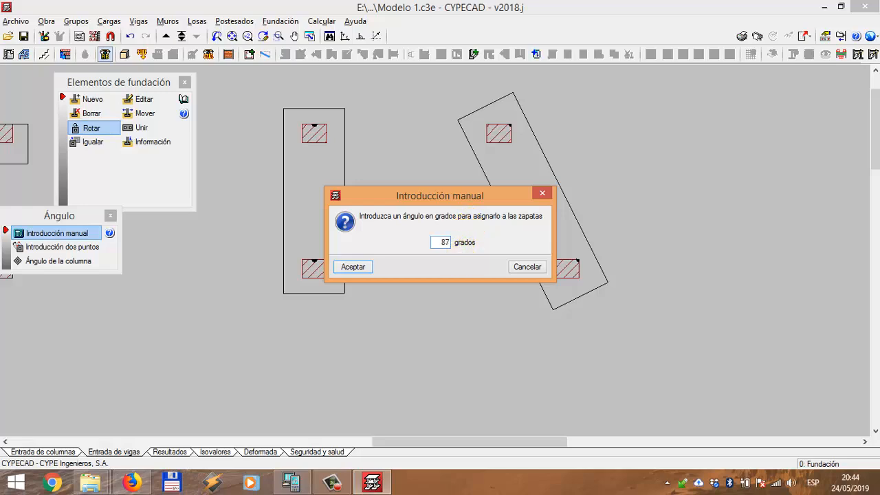
{"action": "left_click", "coordinate": [352, 266]}
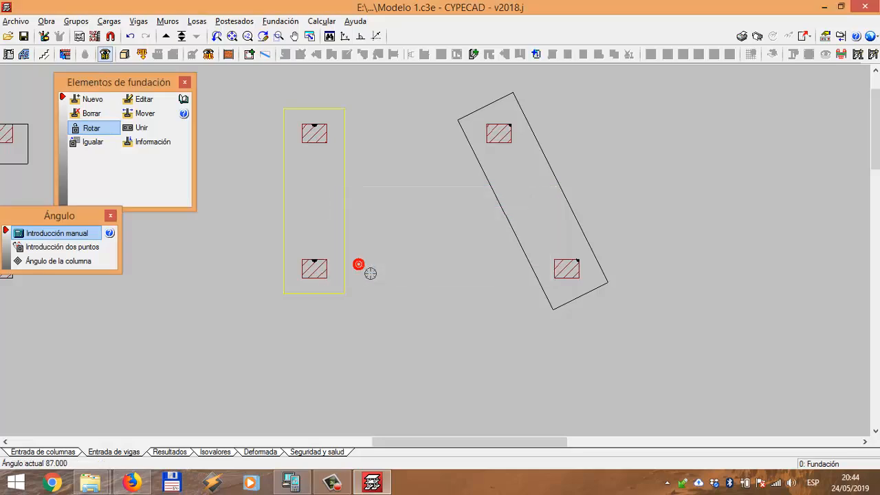
{"action": "left_click", "coordinate": [460, 200]}
{"action": "scroll", "coordinate": [768, 250], "scroll_direction": "up", "scroll_amount": 1}
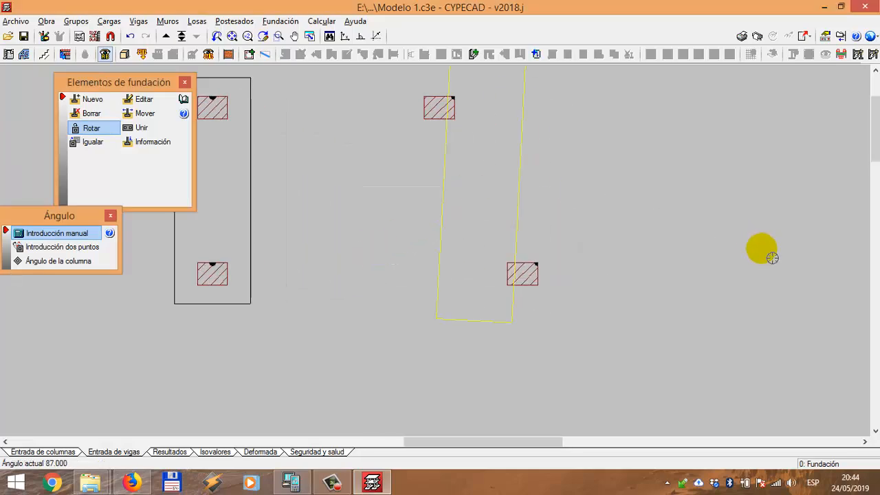
{"action": "middle_click_drag", "start_coordinate": [671, 152], "coordinate": [630, 296]}
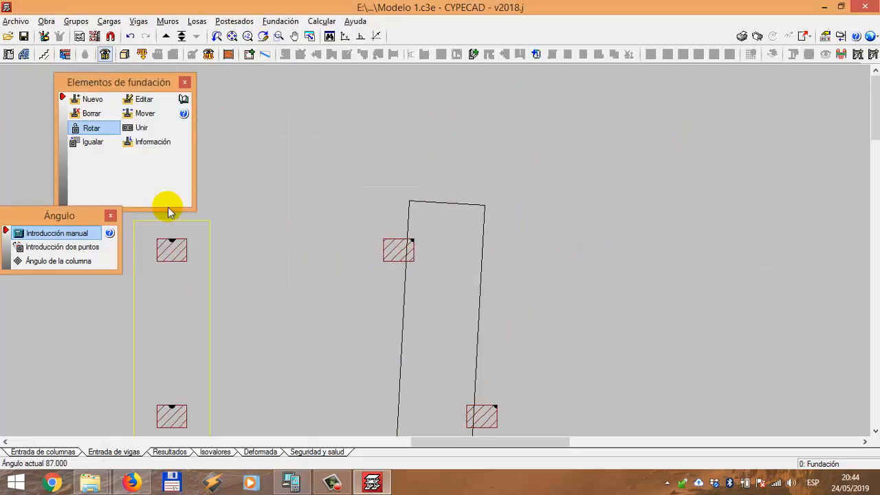
- Set the rotation of the right-hand combined footing to 120 degrees using a manually entered angle
{"action": "left_click", "coordinate": [430, 244]}
{"action": "left_click", "coordinate": [89, 240]}
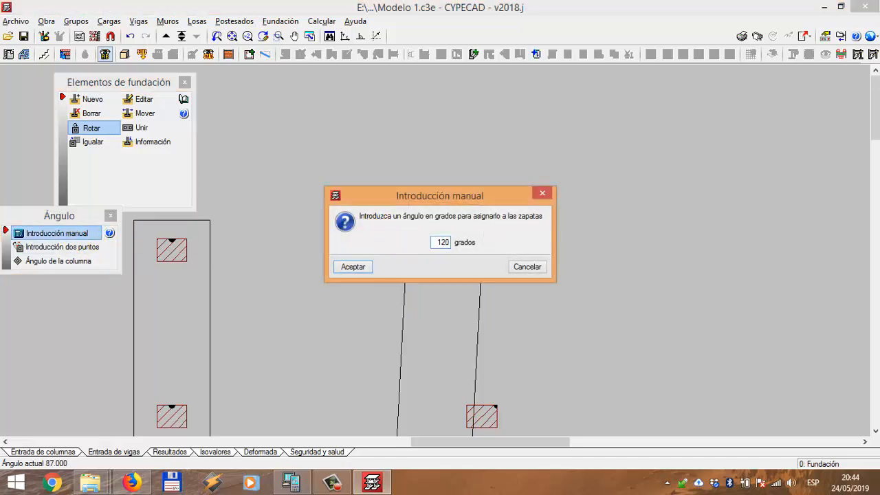
{"action": "left_click", "coordinate": [353, 266]}
{"action": "scroll", "coordinate": [435, 245], "scroll_direction": "down", "scroll_amount": 1}
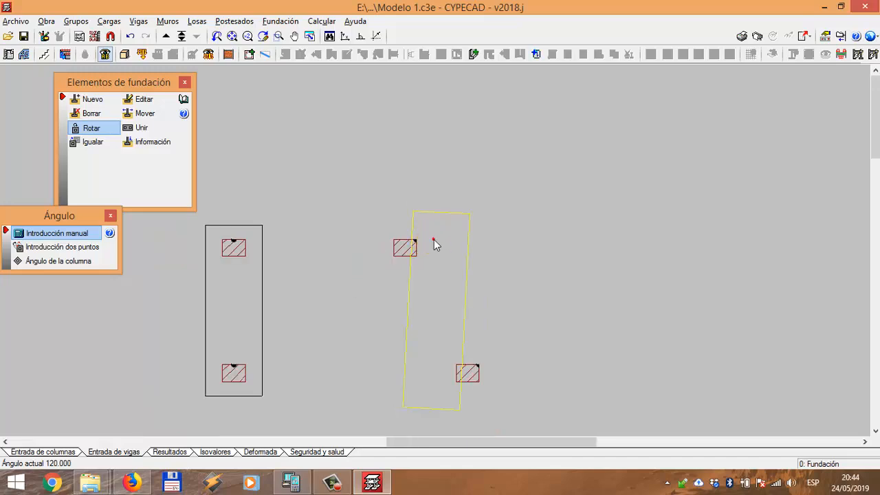
{"action": "middle_click_drag", "start_coordinate": [432, 262], "coordinate": [433, 240]}
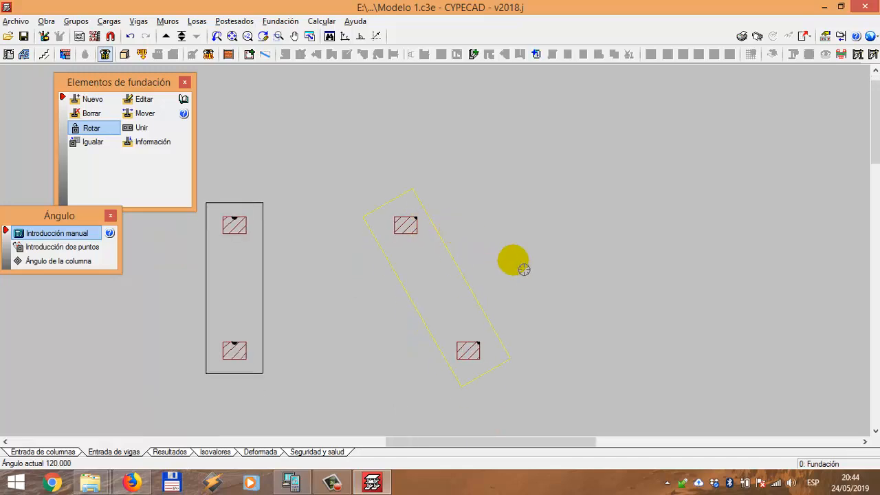
- Define a flat off-centre footing for a single column and place it under the lowest left-hand column
{"action": "scroll", "coordinate": [524, 269], "scroll_direction": "down", "scroll_amount": 4}
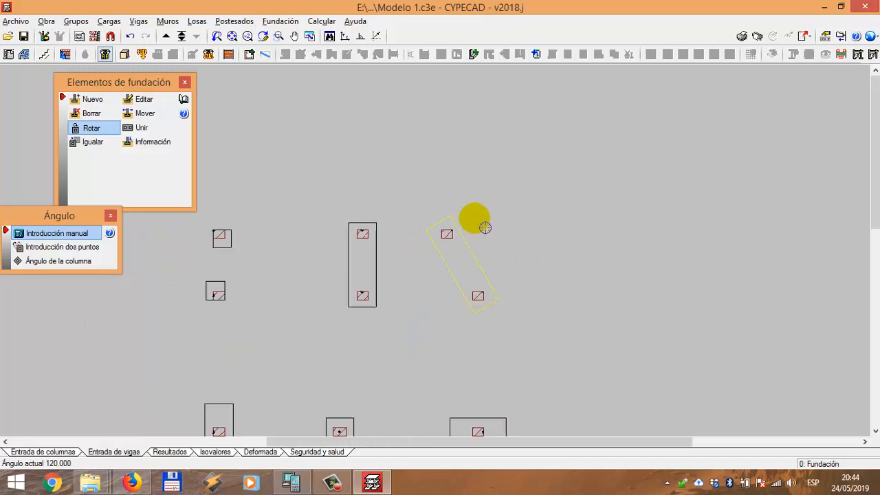
{"action": "middle_click_drag", "start_coordinate": [448, 283], "coordinate": [445, 185]}
{"action": "middle_click_drag", "start_coordinate": [446, 239], "coordinate": [446, 178]}
{"action": "scroll", "coordinate": [327, 413], "scroll_direction": "up", "scroll_amount": 4}
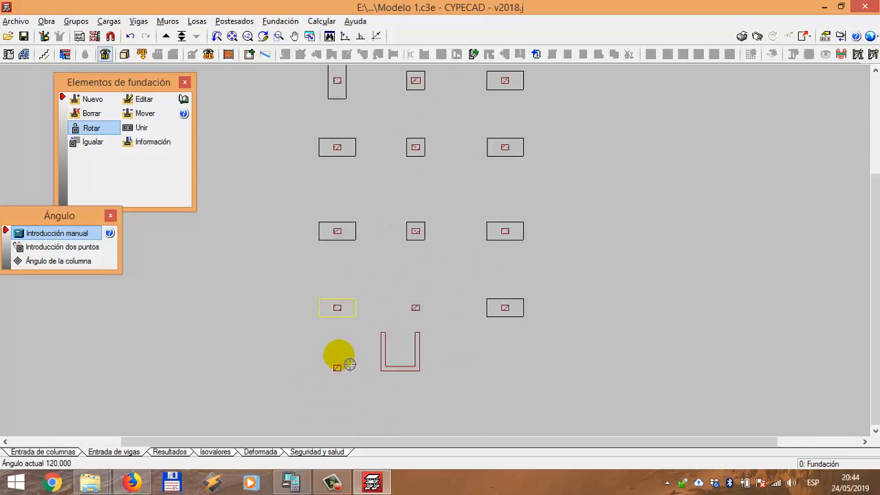
{"action": "left_click", "coordinate": [111, 100]}
{"action": "left_click", "coordinate": [468, 244]}
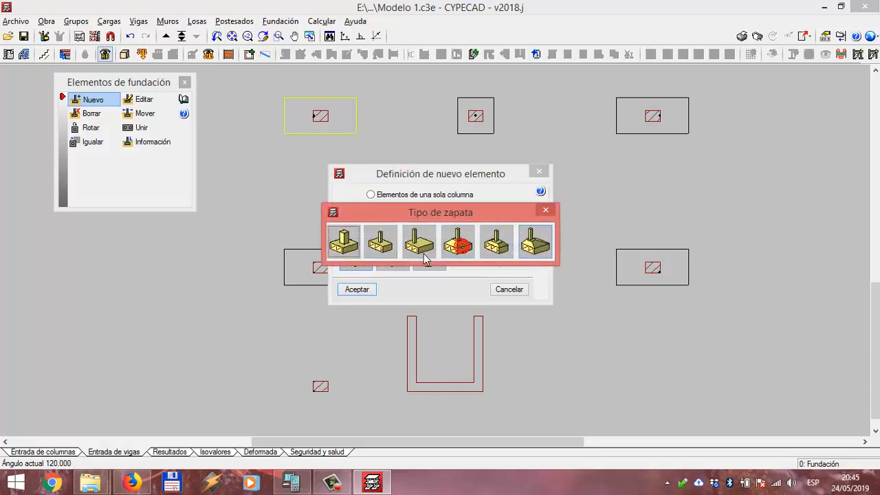
{"action": "left_click", "coordinate": [545, 210]}
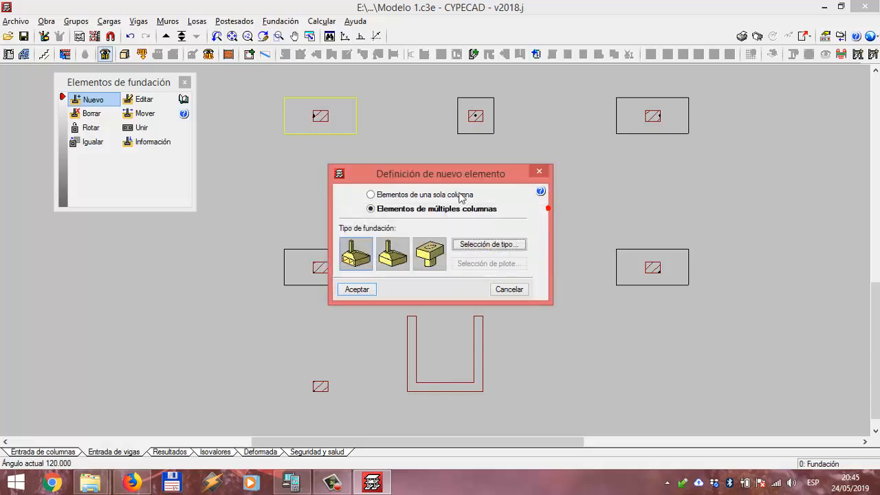
{"action": "left_click", "coordinate": [371, 195]}
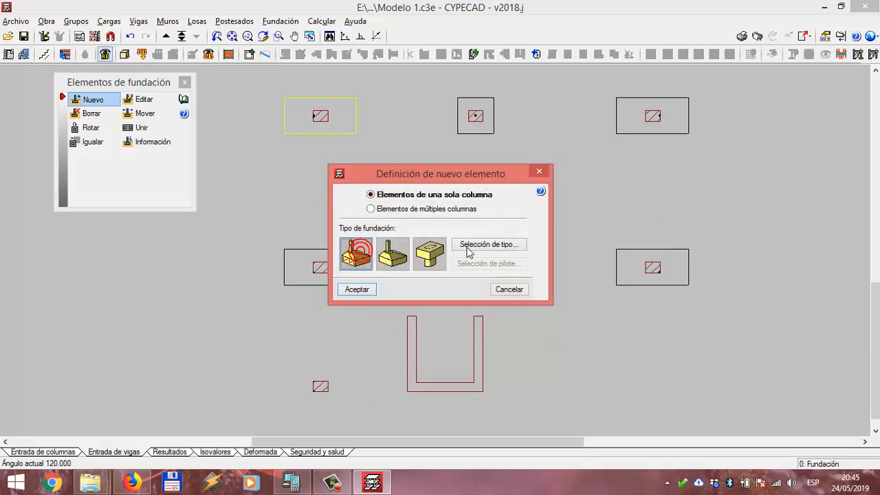
{"action": "left_click", "coordinate": [468, 246]}
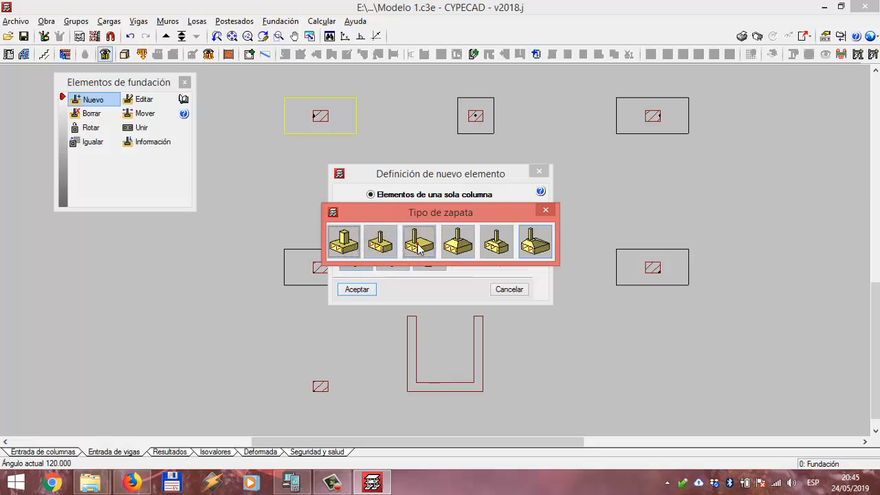
{"action": "left_click", "coordinate": [419, 244]}
{"action": "left_click", "coordinate": [356, 289]}
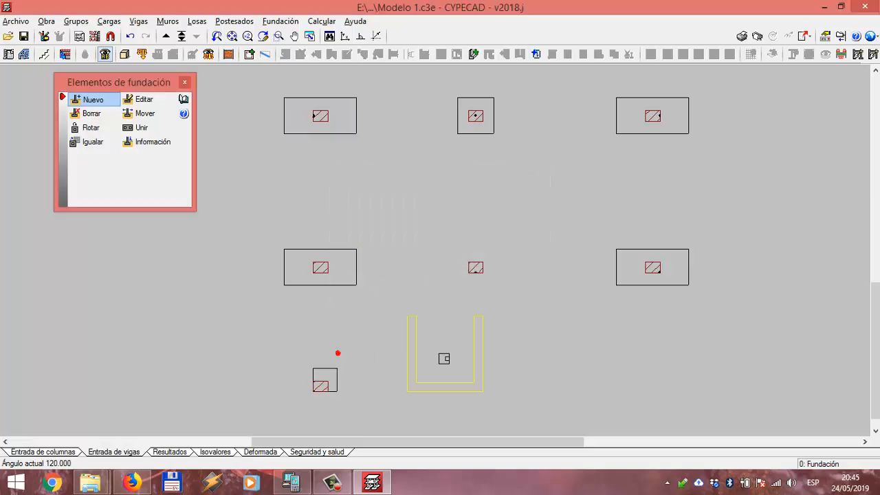
{"action": "middle_click_drag", "start_coordinate": [489, 303], "coordinate": [477, 275]}
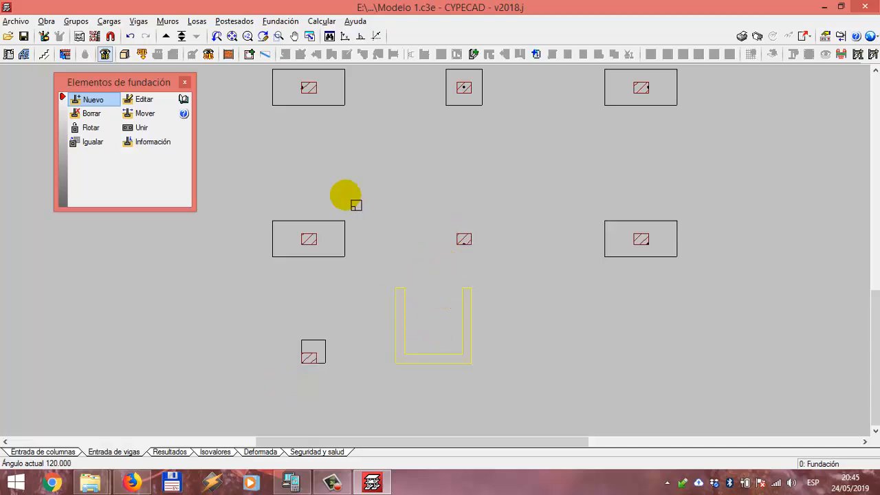
- Delete the footings under the two lowest left-hand columns
{"action": "left_click", "coordinate": [92, 114]}
{"action": "left_click", "coordinate": [295, 246]}
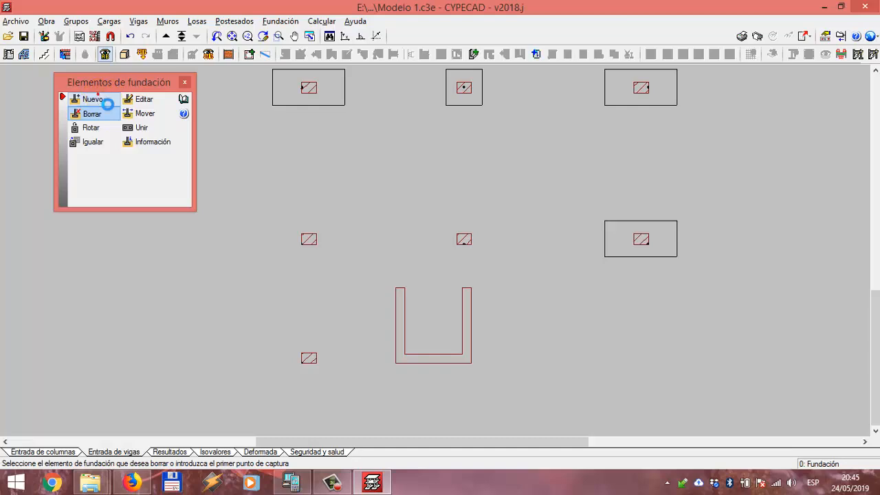
- Define a flat rectangular footing for multiple columns and place it under the three lower-left columns and the U-shaped wall
{"action": "left_click", "coordinate": [108, 103]}
{"action": "left_click", "coordinate": [377, 211]}
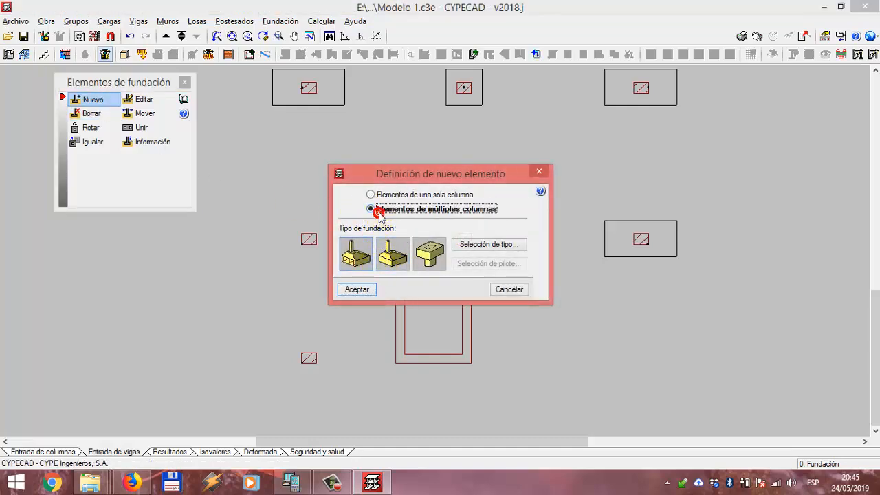
{"action": "left_click", "coordinate": [457, 245]}
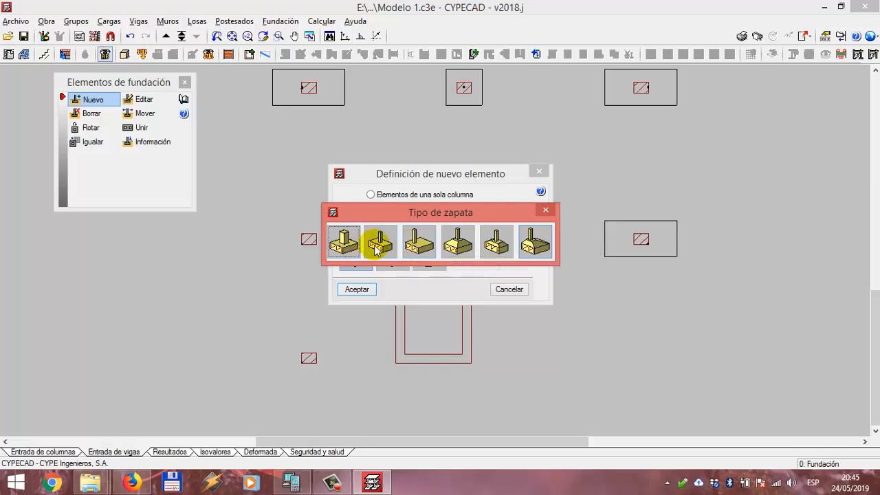
{"action": "left_click", "coordinate": [377, 245]}
{"action": "left_click", "coordinate": [354, 289]}
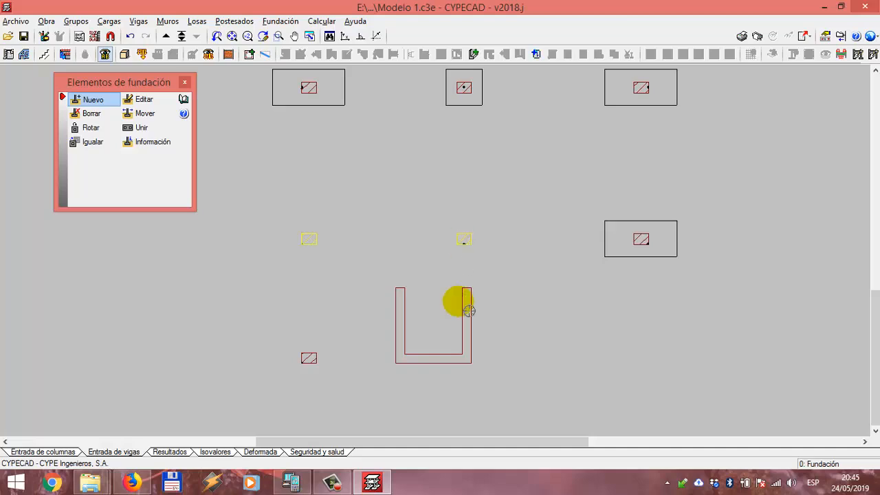
{"action": "left_click", "coordinate": [308, 366]}
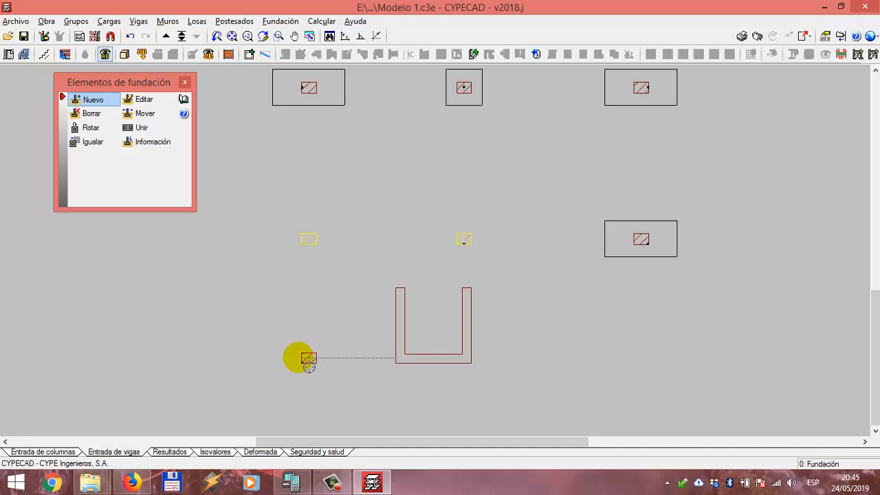
{"action": "left_click", "coordinate": [356, 387]}
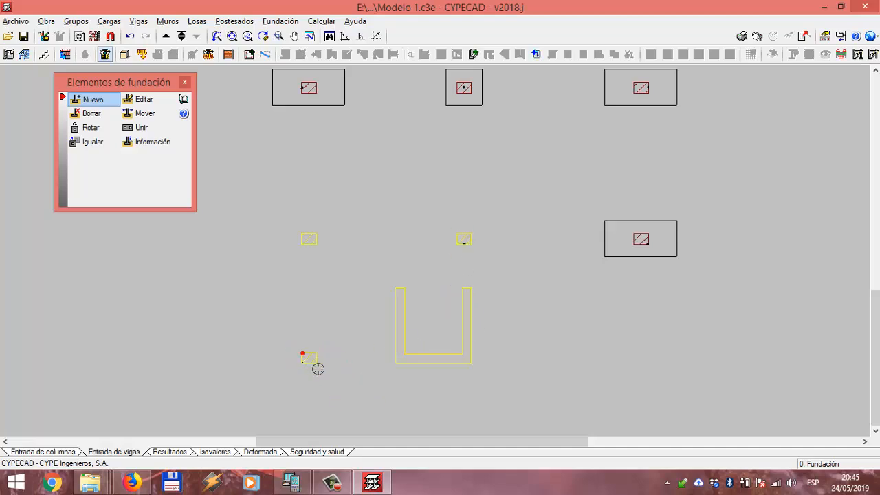
{"action": "left_click", "coordinate": [383, 270]}
{"action": "right_click", "coordinate": [367, 291]}
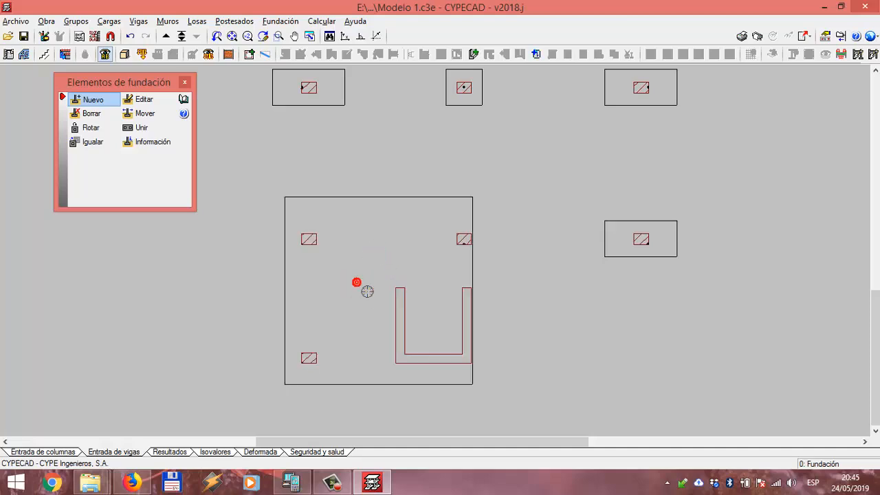
- Review all footings placed across the foundation plan, from the large combined footing to the uppermost rows
{"action": "scroll", "coordinate": [347, 310], "scroll_direction": "down", "scroll_amount": 1}
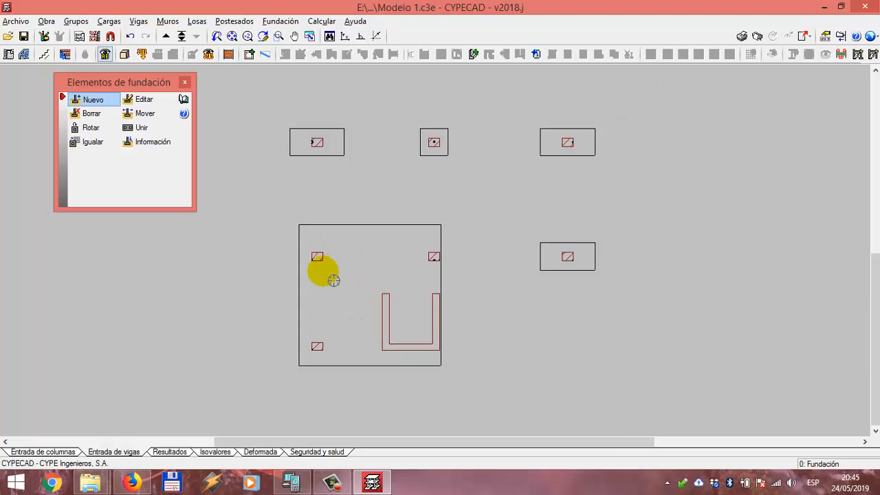
{"action": "scroll", "coordinate": [338, 358], "scroll_direction": "down", "scroll_amount": 1}
{"action": "middle_click_drag", "start_coordinate": [450, 109], "coordinate": [424, 250]}
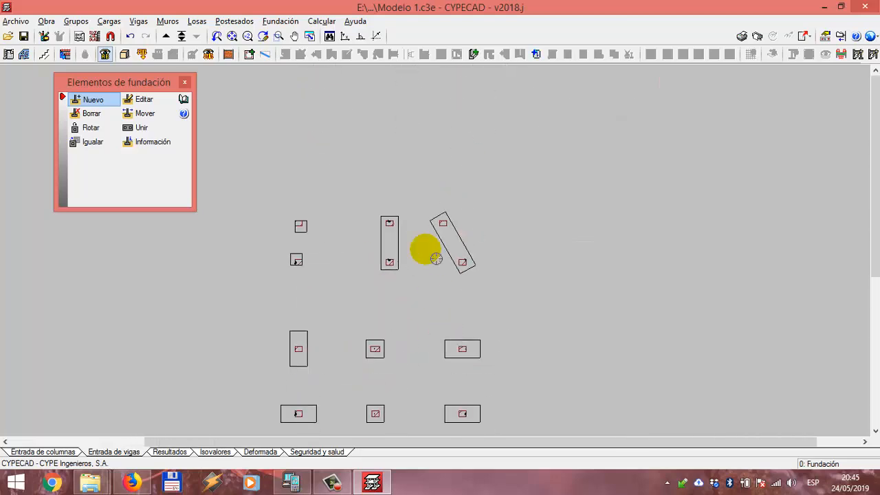
{"action": "scroll", "coordinate": [413, 224], "scroll_direction": "up", "scroll_amount": 2}
{"action": "scroll", "coordinate": [371, 257], "scroll_direction": "down", "scroll_amount": 2}
{"action": "scroll", "coordinate": [206, 269], "scroll_direction": "up", "scroll_amount": 1}
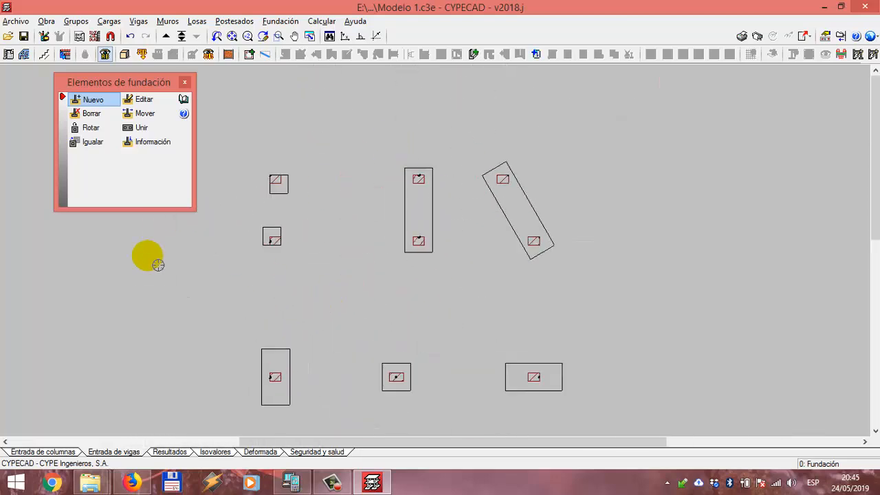
{"action": "scroll", "coordinate": [288, 248], "scroll_direction": "up", "scroll_amount": 2}
{"action": "scroll", "coordinate": [331, 252], "scroll_direction": "up", "scroll_amount": 2}
{"action": "scroll", "coordinate": [346, 212], "scroll_direction": "down", "scroll_amount": 3}
{"action": "scroll", "coordinate": [321, 365], "scroll_direction": "down", "scroll_amount": 1}
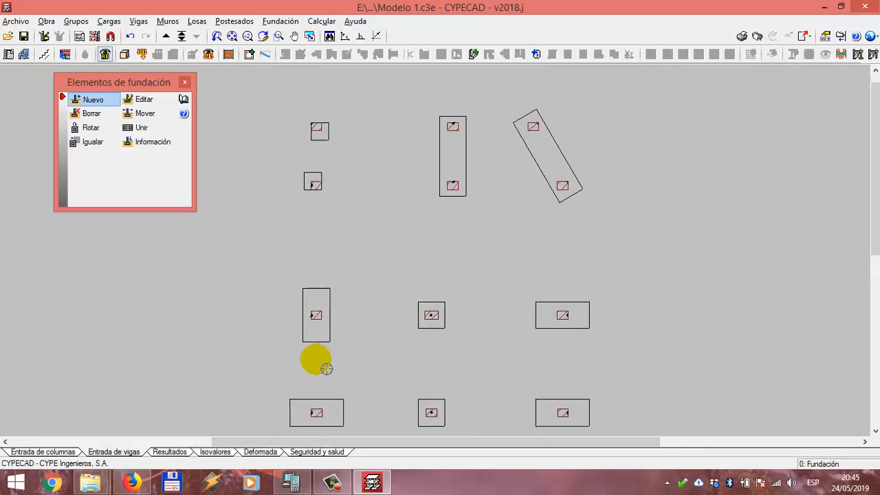
{"action": "scroll", "coordinate": [357, 285], "scroll_direction": "up", "scroll_amount": 3}
{"action": "scroll", "coordinate": [357, 284], "scroll_direction": "down", "scroll_amount": 2}
{"action": "middle_click_drag", "start_coordinate": [361, 300], "coordinate": [387, 202]}
{"action": "scroll", "coordinate": [387, 263], "scroll_direction": "down", "scroll_amount": 1}
- Calculate the whole structure including the foundation with the current sizing options, and close the resulting incident and error reports
{"action": "left_click", "coordinate": [333, 25]}
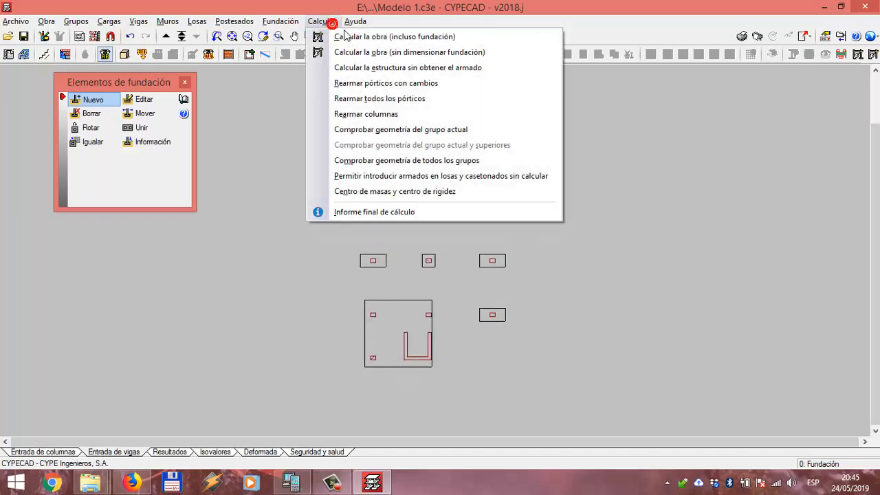
{"action": "left_click", "coordinate": [350, 38]}
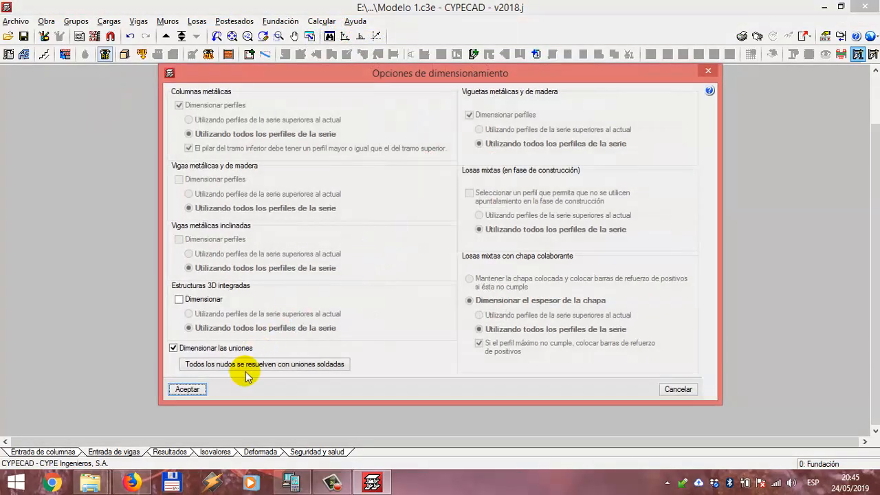
{"action": "left_click", "coordinate": [190, 387]}
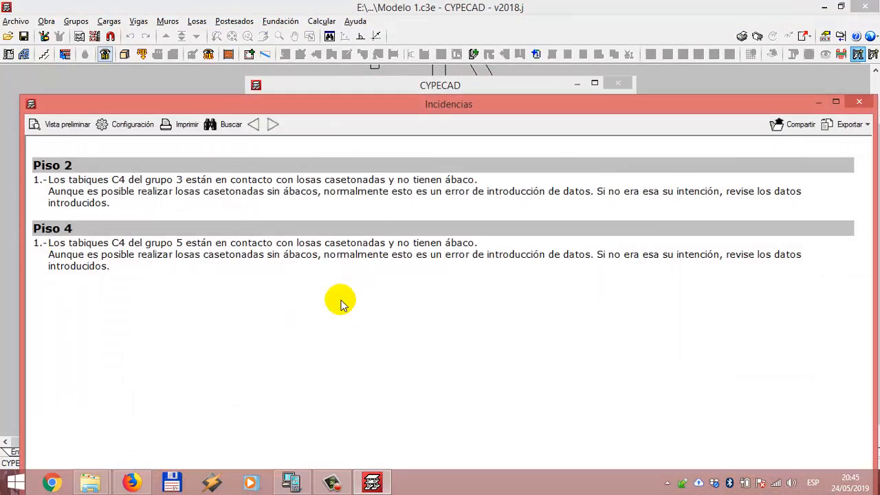
{"action": "key", "text": "Escape"}
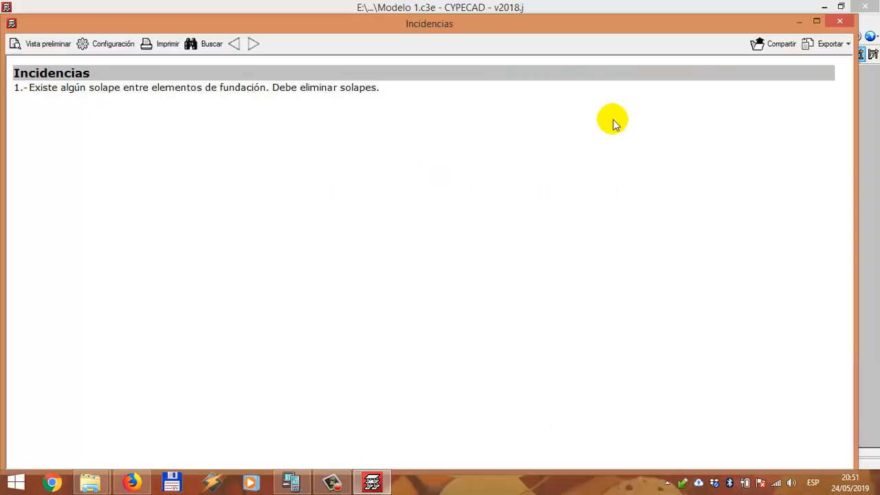
{"action": "left_click", "coordinate": [850, 25]}
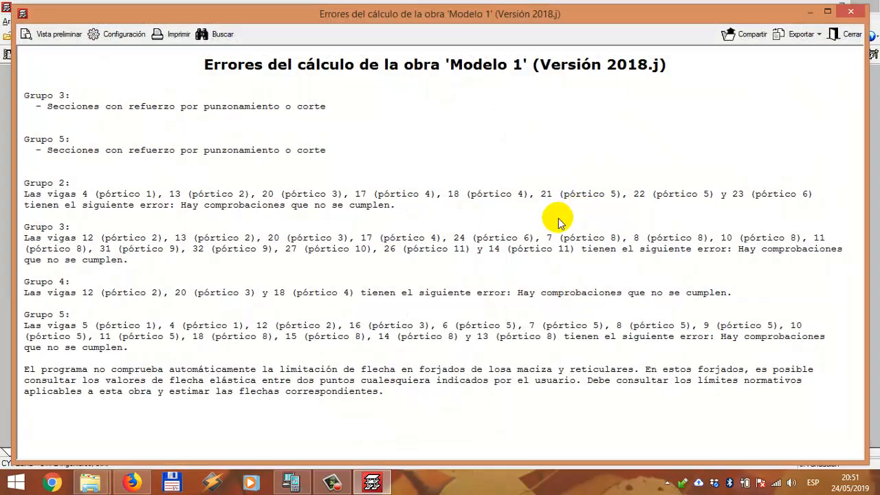
{"action": "left_click", "coordinate": [848, 36]}
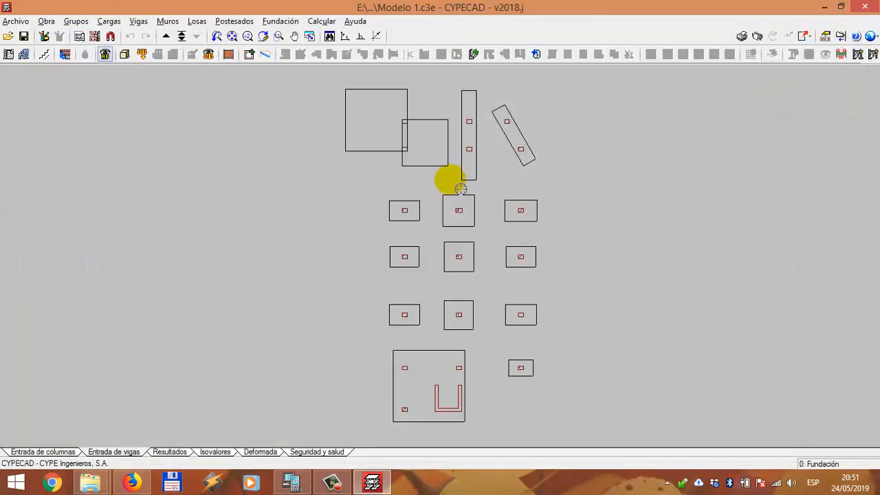
- Examine the calculated footing sizes and check the uppermost rows for overlaps between neighbouring footings
{"action": "scroll", "coordinate": [413, 144], "scroll_direction": "up", "scroll_amount": 3}
{"action": "scroll", "coordinate": [393, 194], "scroll_direction": "up", "scroll_amount": 4}
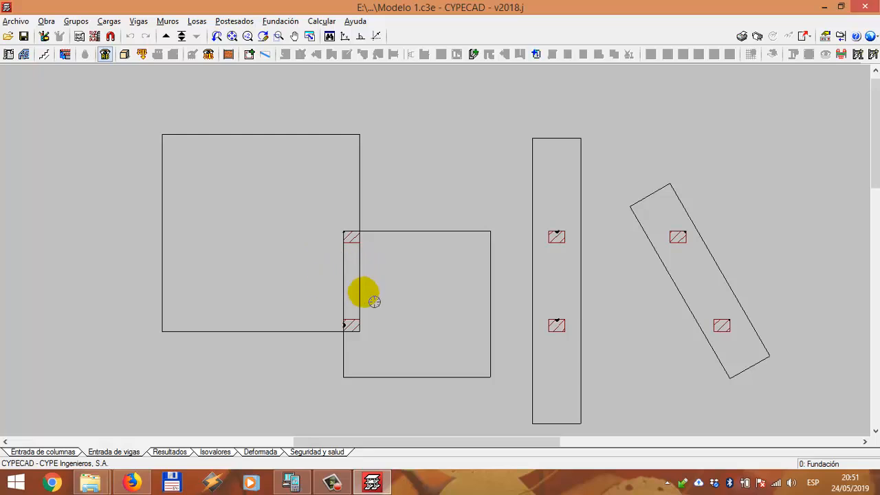
{"action": "middle_click_drag", "start_coordinate": [397, 303], "coordinate": [370, 261]}
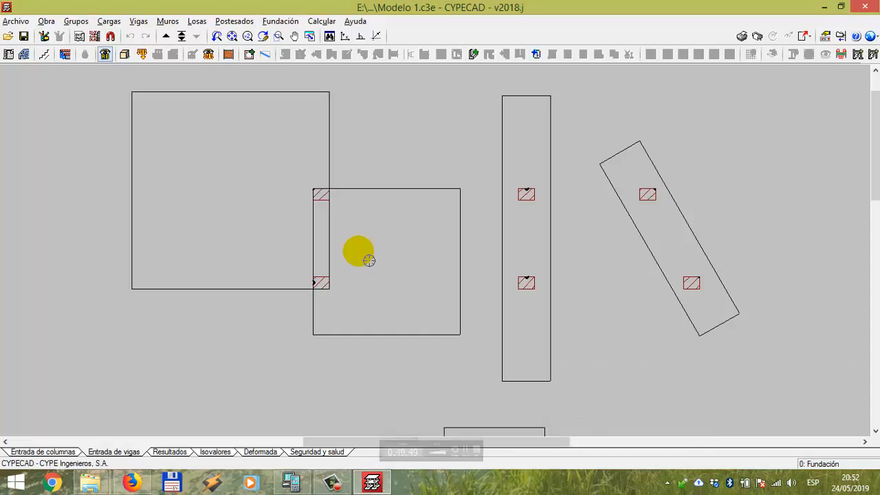
{"action": "scroll", "coordinate": [587, 151], "scroll_direction": "down", "scroll_amount": 5}
{"action": "middle_click_drag", "start_coordinate": [565, 221], "coordinate": [488, 185]}
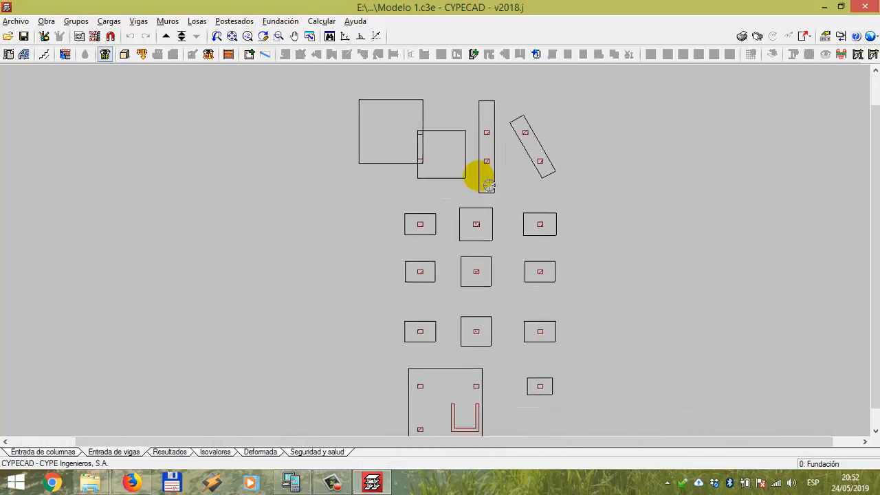
{"action": "scroll", "coordinate": [485, 228], "scroll_direction": "up", "scroll_amount": 2}
{"action": "middle_click_drag", "start_coordinate": [503, 226], "coordinate": [420, 343]}
{"action": "scroll", "coordinate": [406, 295], "scroll_direction": "up", "scroll_amount": 4}
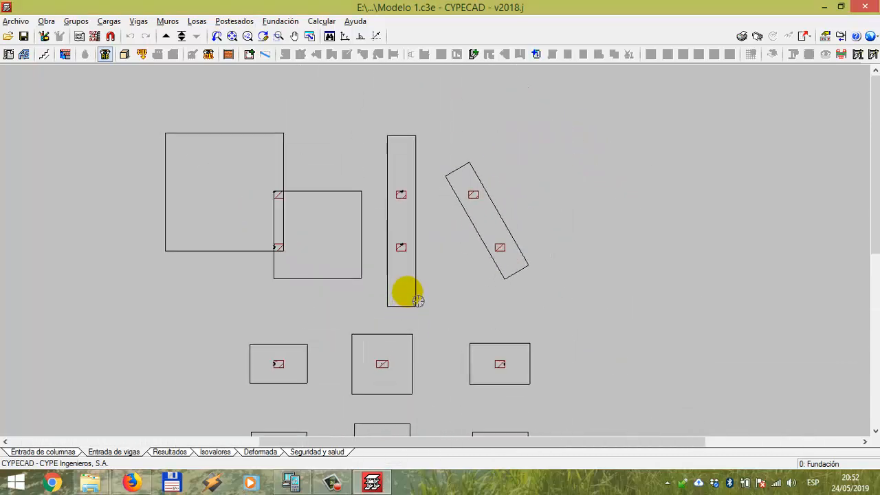
{"action": "middle_click_drag", "start_coordinate": [421, 207], "coordinate": [420, 291]}
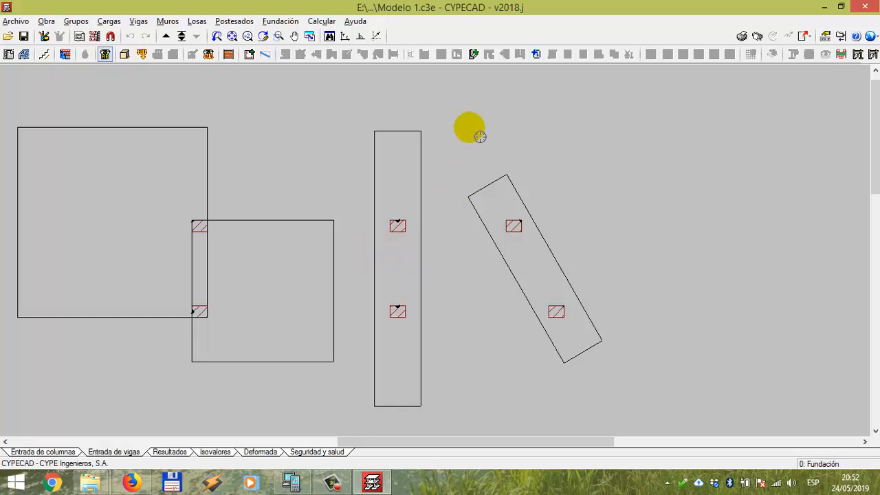
- Open the upright combined footing C7-C6 in the foundation element editor and examine its section and reinforcement details
{"action": "left_click", "coordinate": [292, 23]}
{"action": "left_click", "coordinate": [295, 80]}
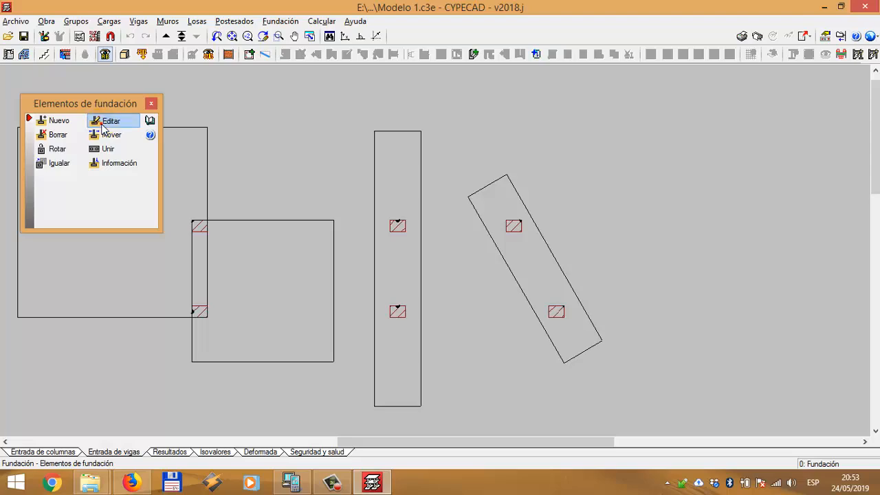
{"action": "left_click", "coordinate": [413, 256]}
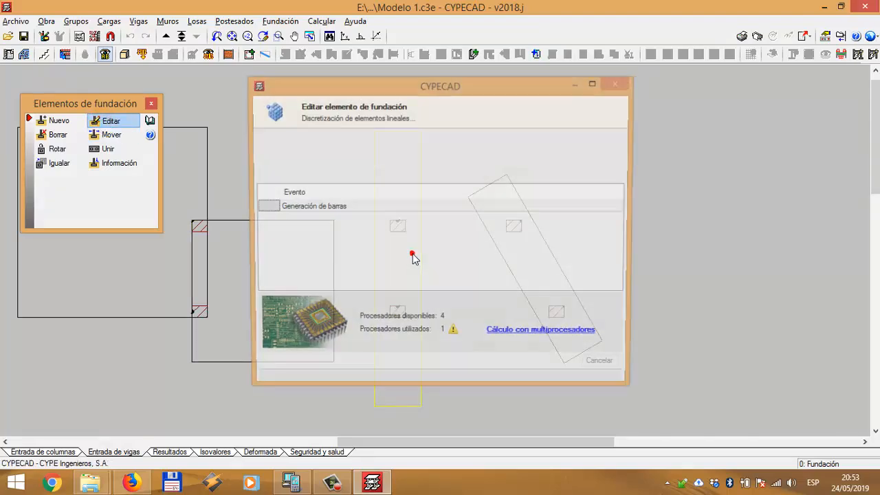
{"action": "left_click", "coordinate": [419, 196]}
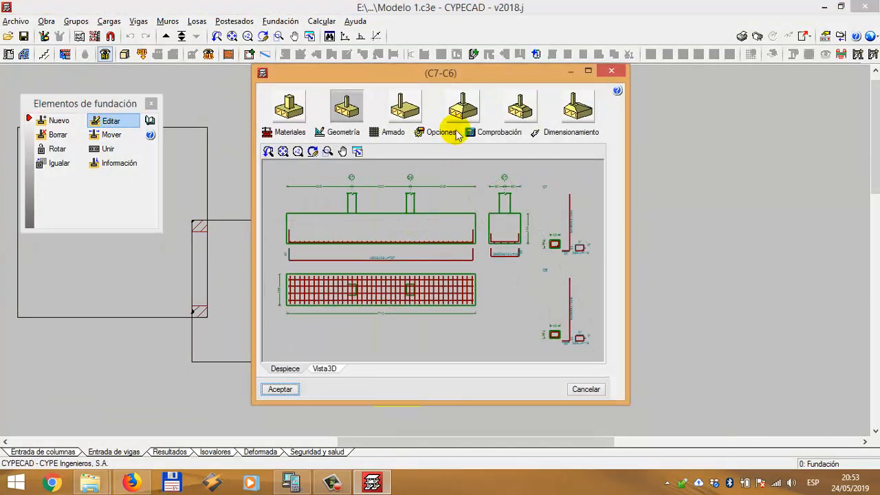
{"action": "left_click", "coordinate": [588, 72]}
{"action": "scroll", "coordinate": [540, 216], "scroll_direction": "up", "scroll_amount": 5}
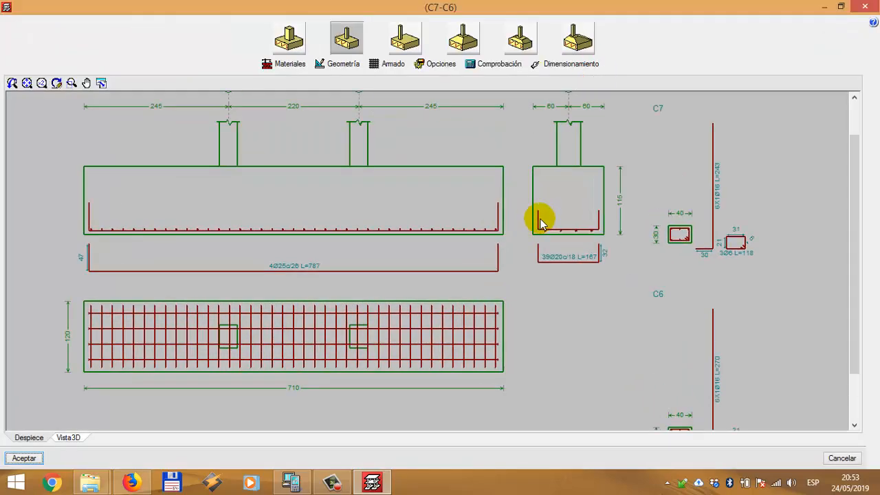
{"action": "scroll", "coordinate": [674, 201], "scroll_direction": "up", "scroll_amount": 3}
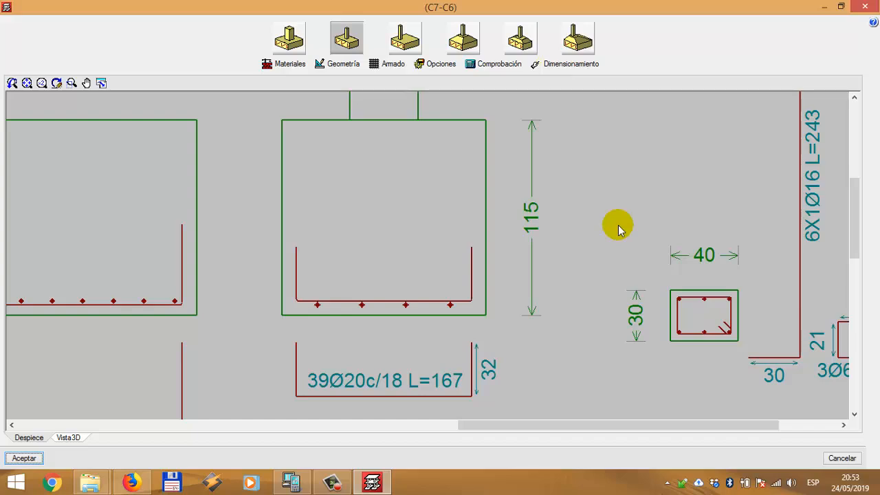
- Set the geometry of combined footing C7-C6 to 600 cm in X, 250 cm in Y and 40 cm in height
{"action": "scroll", "coordinate": [616, 229], "scroll_direction": "down", "scroll_amount": 5}
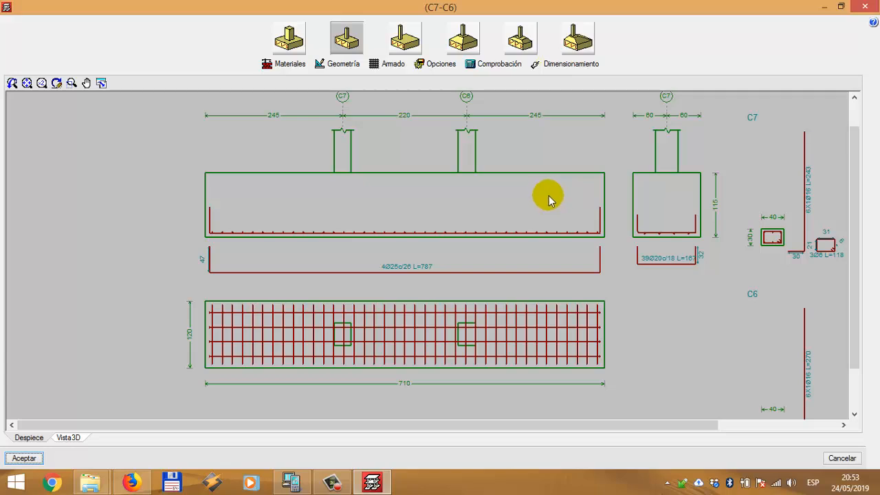
{"action": "left_click", "coordinate": [342, 66]}
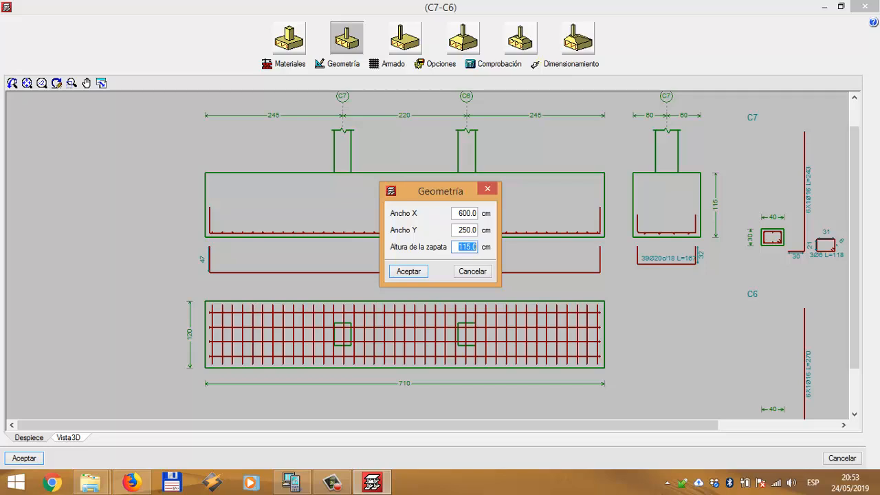
{"action": "left_click", "coordinate": [415, 271]}
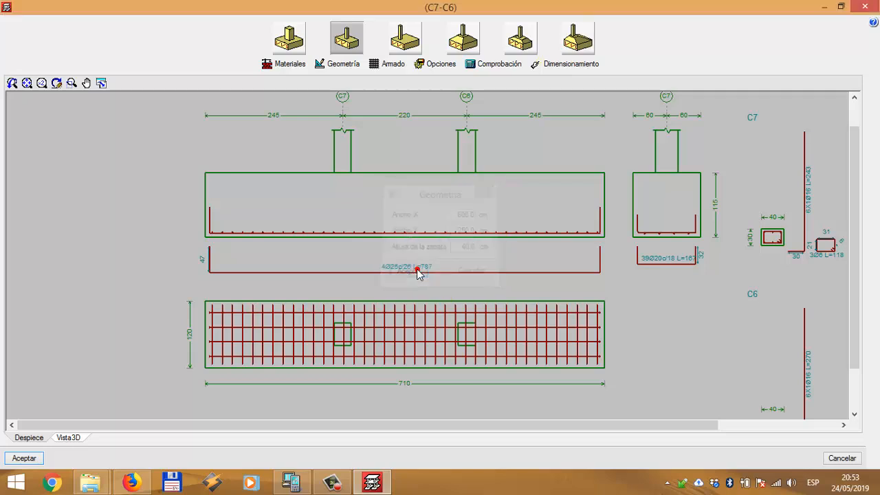
- Set the footing's bottom mesh in X to Ø16 every 20 cm, with both end hooks "En toda la altura"
{"action": "left_click", "coordinate": [394, 63]}
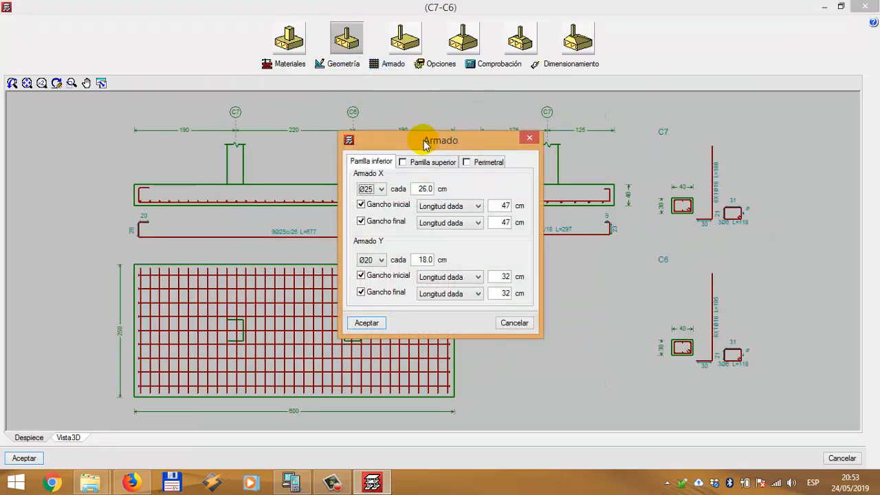
{"action": "left_click", "coordinate": [369, 188]}
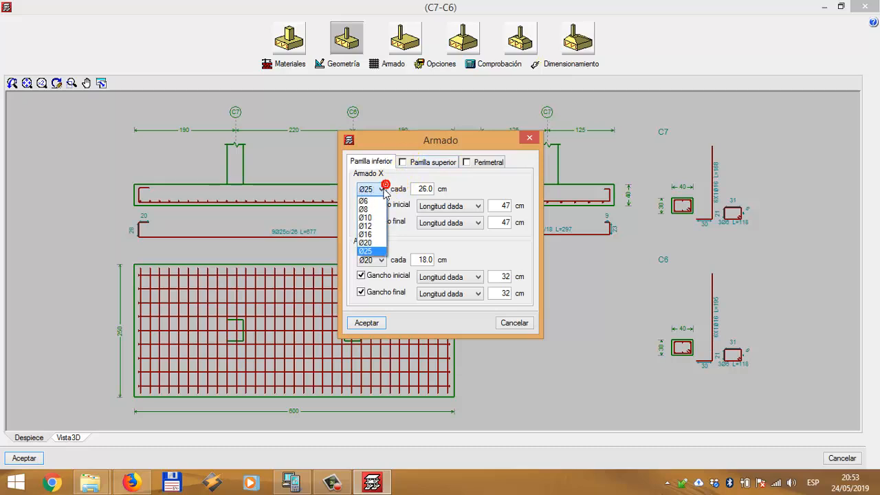
{"action": "left_click", "coordinate": [368, 225]}
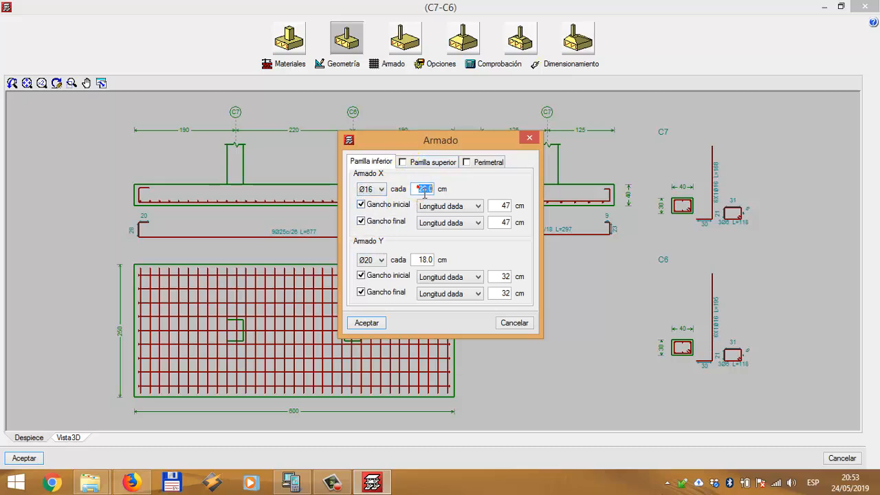
{"action": "type", "text": "20"}
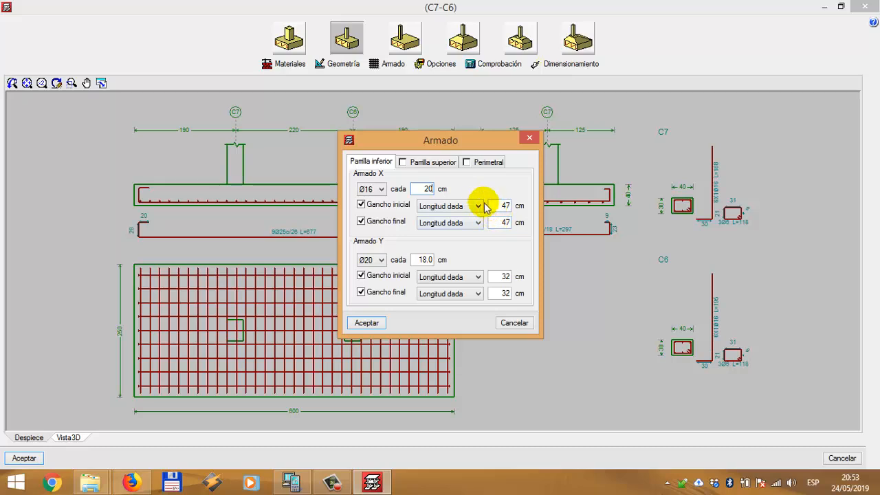
{"action": "left_click", "coordinate": [484, 207]}
{"action": "left_click", "coordinate": [444, 216]}
{"action": "left_click", "coordinate": [468, 222]}
{"action": "left_click", "coordinate": [450, 233]}
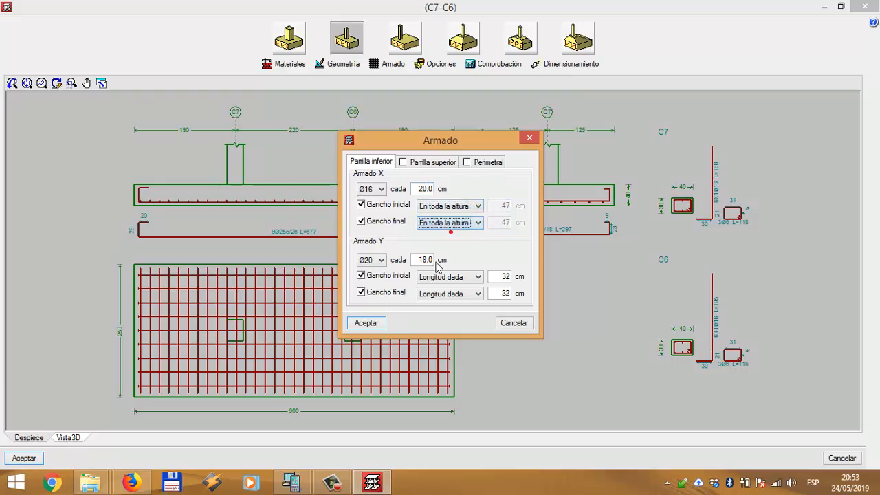
- Set the bottom mesh in Y to Ø16 every 20 cm, with both end hooks "En toda la altura"
{"action": "left_click", "coordinate": [374, 261]}
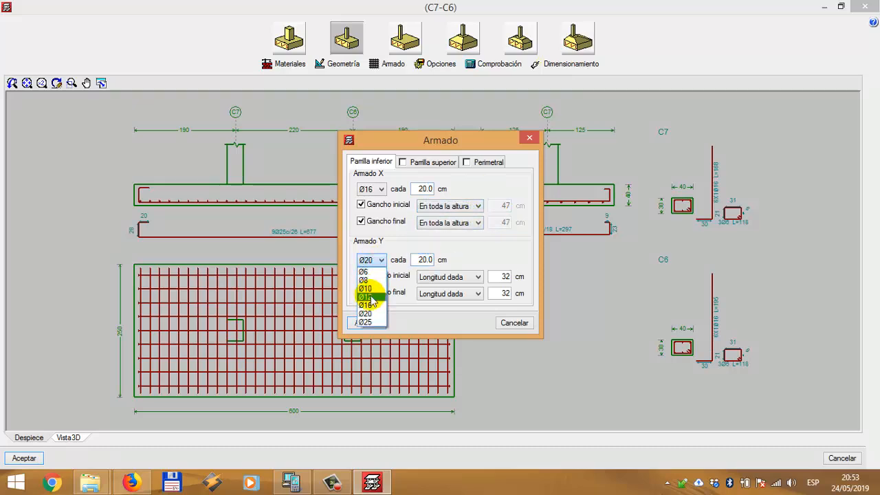
{"action": "left_click", "coordinate": [372, 305]}
{"action": "left_click", "coordinate": [420, 278]}
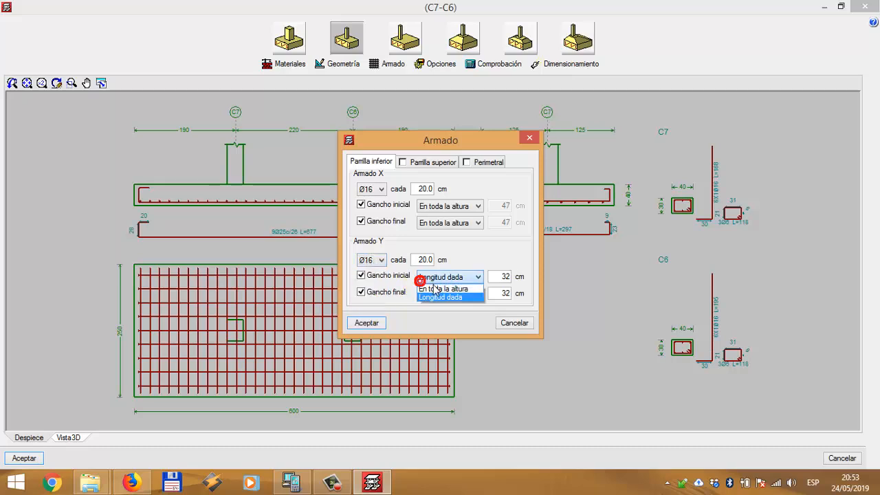
{"action": "left_click", "coordinate": [434, 287]}
{"action": "left_click", "coordinate": [437, 304]}
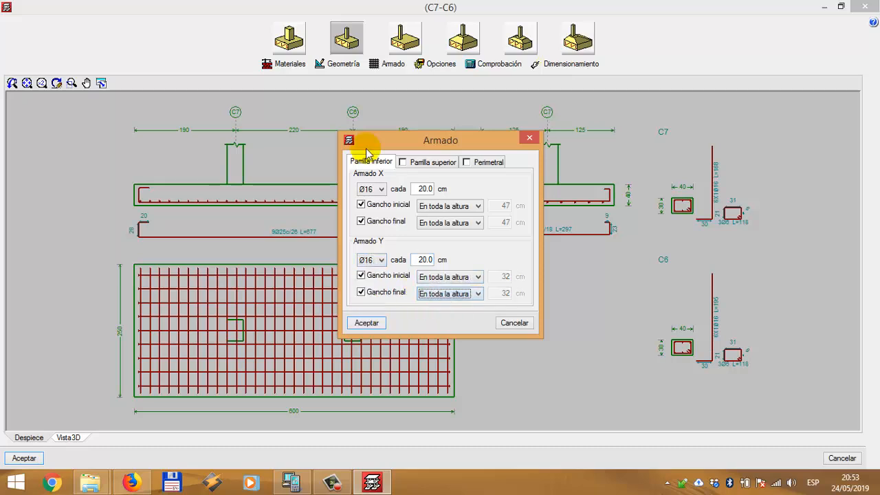
- Enable the top mesh and set its X reinforcement to Ø20 every 25 cm, keeping both hooks "En toda la altura"
{"action": "left_click", "coordinate": [429, 167]}
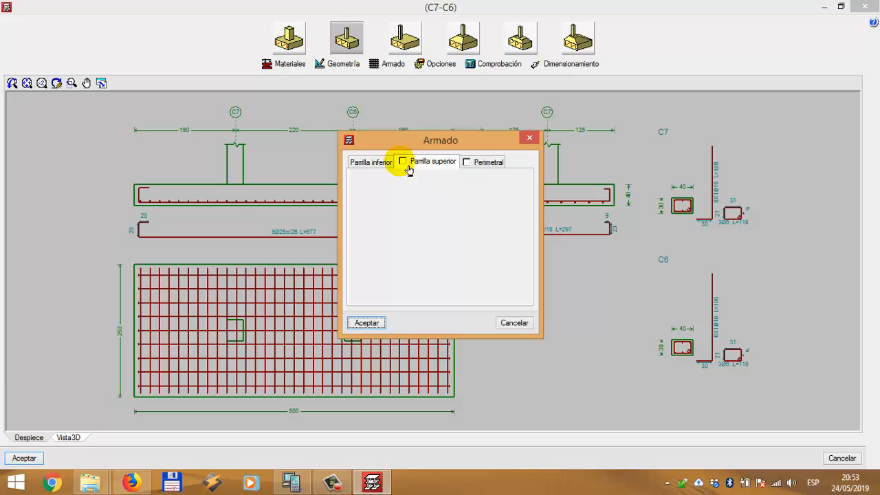
{"action": "left_click", "coordinate": [403, 163]}
{"action": "left_click", "coordinate": [375, 190]}
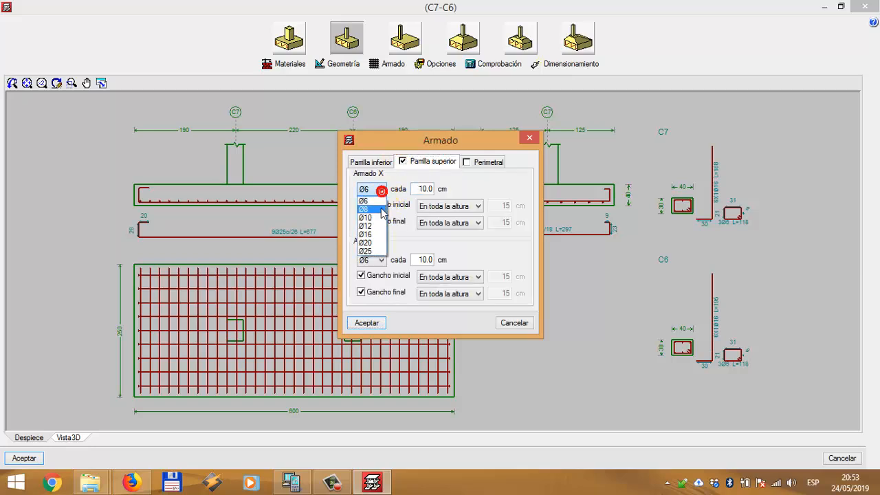
{"action": "left_click", "coordinate": [368, 244]}
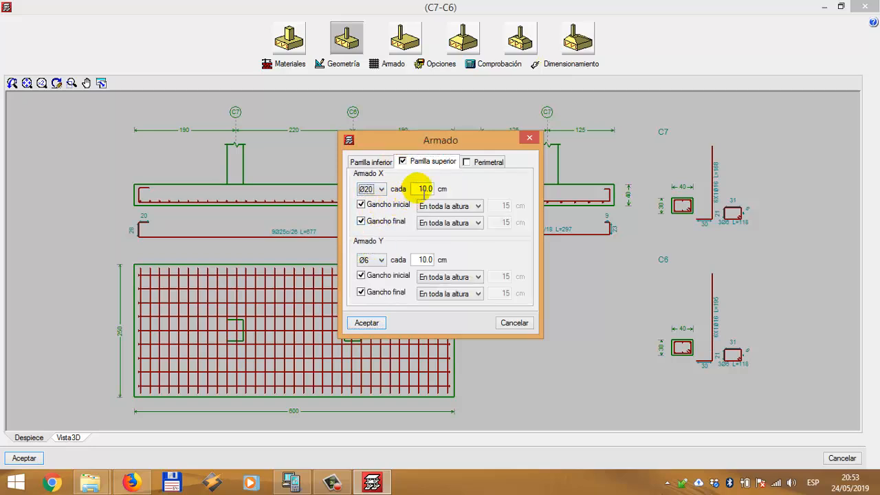
{"action": "type", "text": "25"}
{"action": "left_click", "coordinate": [451, 206]}
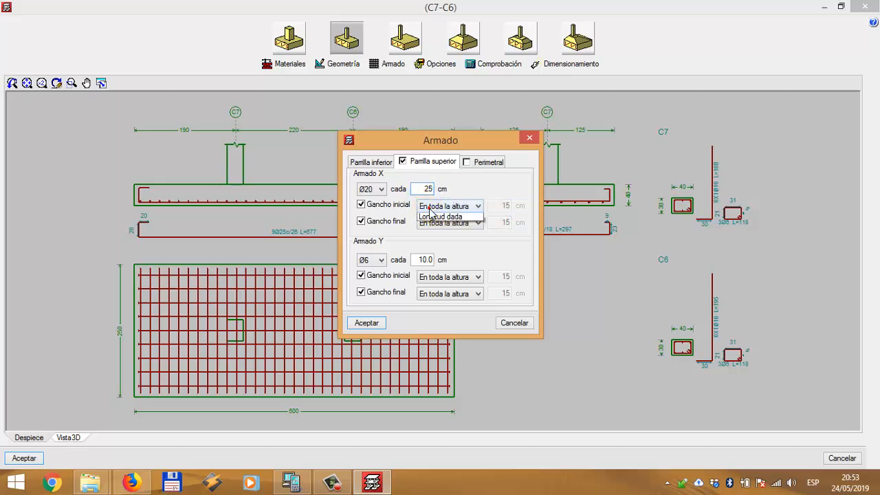
{"action": "left_click", "coordinate": [436, 227]}
{"action": "left_click", "coordinate": [444, 222]}
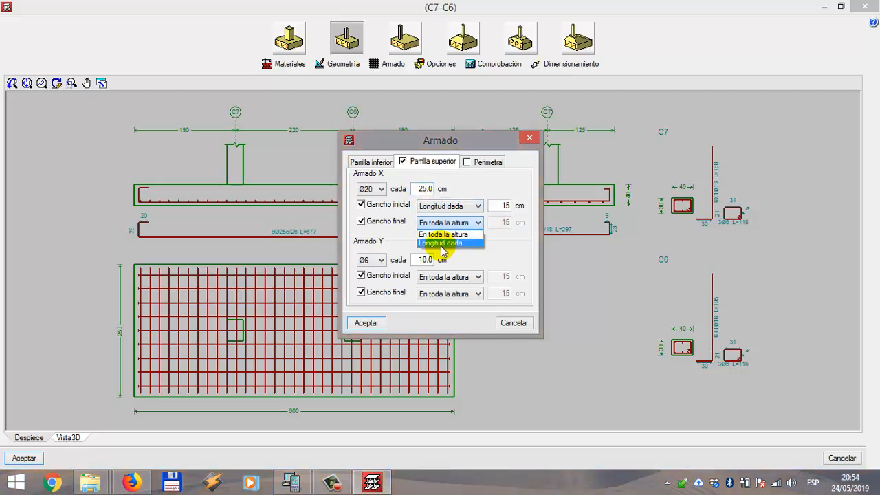
{"action": "left_click", "coordinate": [444, 236]}
{"action": "left_click", "coordinate": [438, 209]}
{"action": "left_click", "coordinate": [436, 213]}
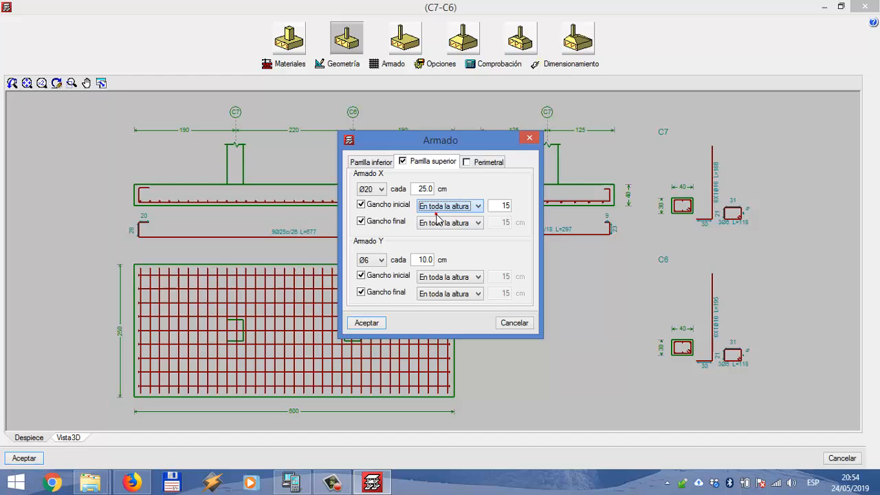
- Set the top mesh in Y to Ø20 every 25 cm and apply the reinforcement to the footing
{"action": "left_click", "coordinate": [381, 260]}
{"action": "left_click", "coordinate": [364, 312]}
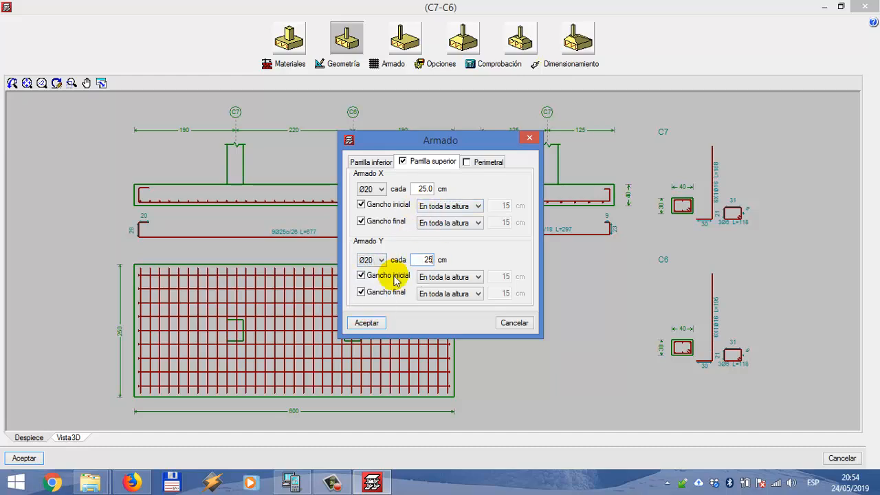
{"action": "left_click", "coordinate": [366, 323]}
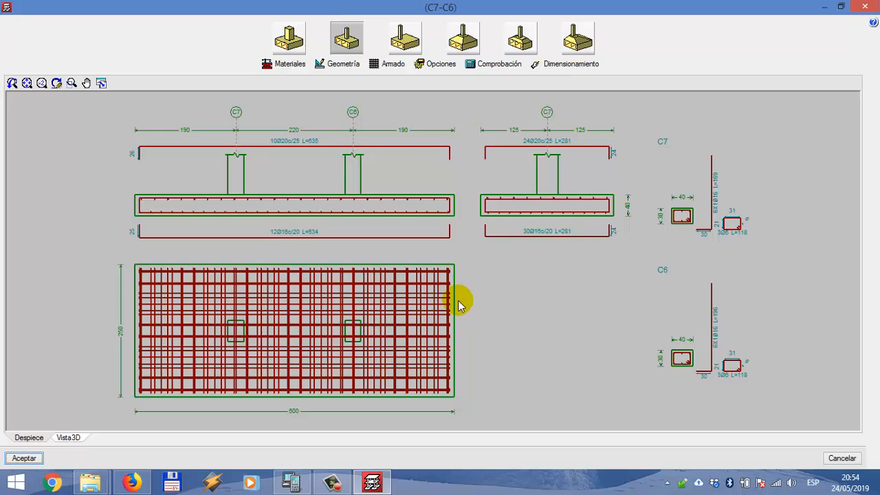
- Run the checks on footing C7-C6 and open the complete list of the checks performed
{"action": "left_click", "coordinate": [492, 73]}
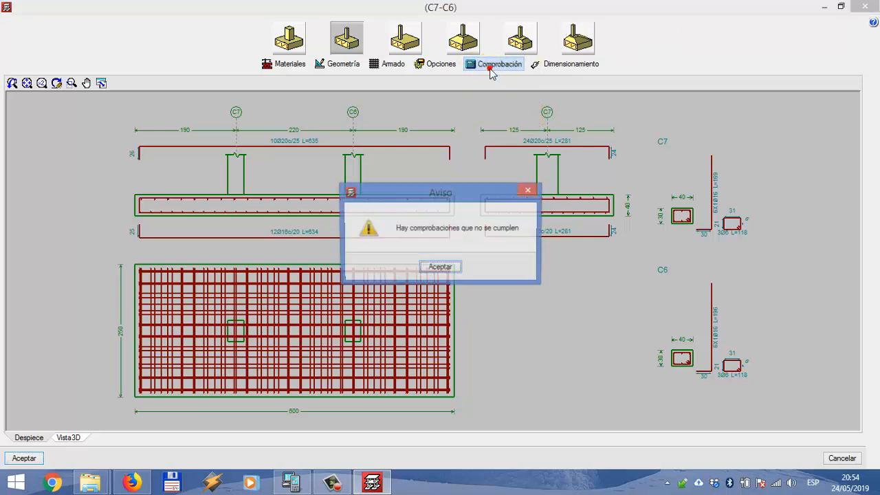
{"action": "left_click", "coordinate": [450, 267]}
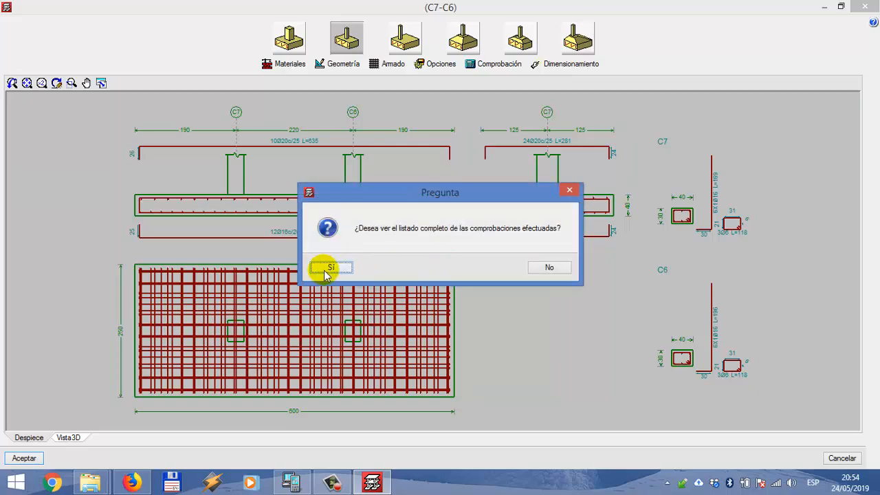
{"action": "left_click_drag", "start_coordinate": [420, 200], "coordinate": [436, 142]}
{"action": "left_click", "coordinate": [351, 215]}
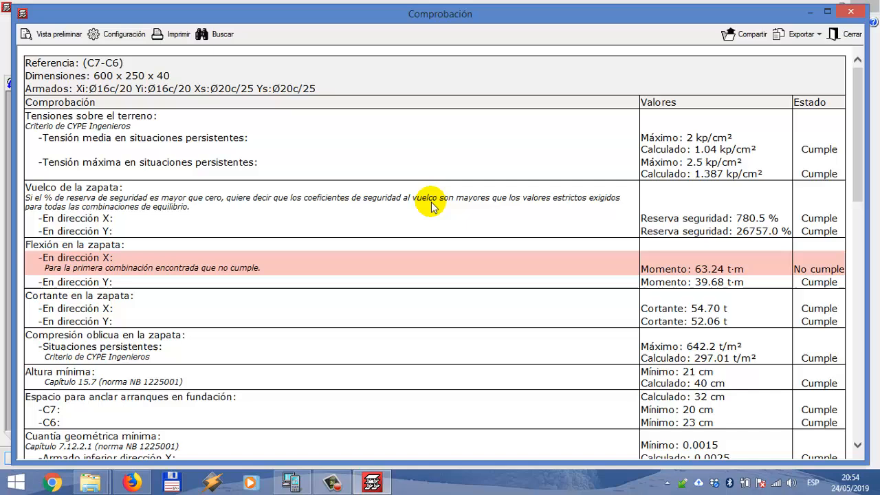
- Examine the soil stress and X-direction bending results in the footing's check report, and close the report
{"action": "left_click", "coordinate": [431, 202]}
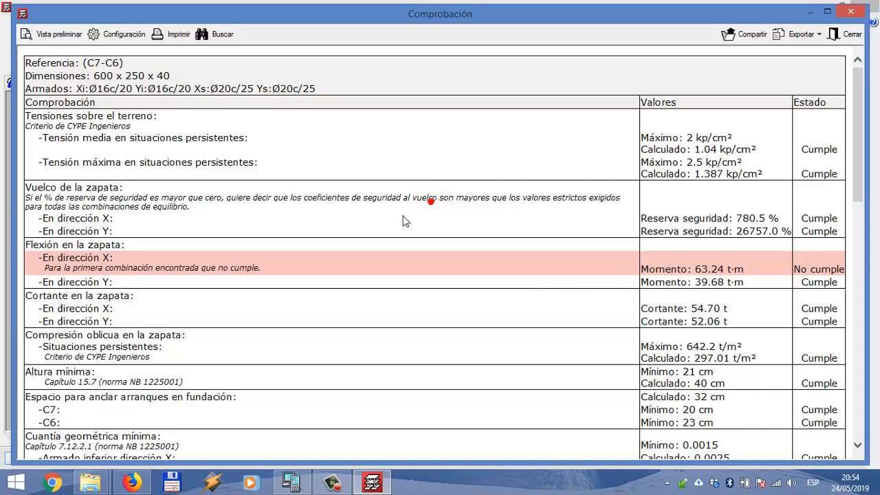
{"action": "scroll", "coordinate": [405, 220], "scroll_direction": "down", "scroll_amount": 5}
{"action": "scroll", "coordinate": [393, 227], "scroll_direction": "up", "scroll_amount": 5}
{"action": "left_click_drag", "start_coordinate": [766, 172], "coordinate": [593, 165]}
{"action": "left_click", "coordinate": [593, 166]}
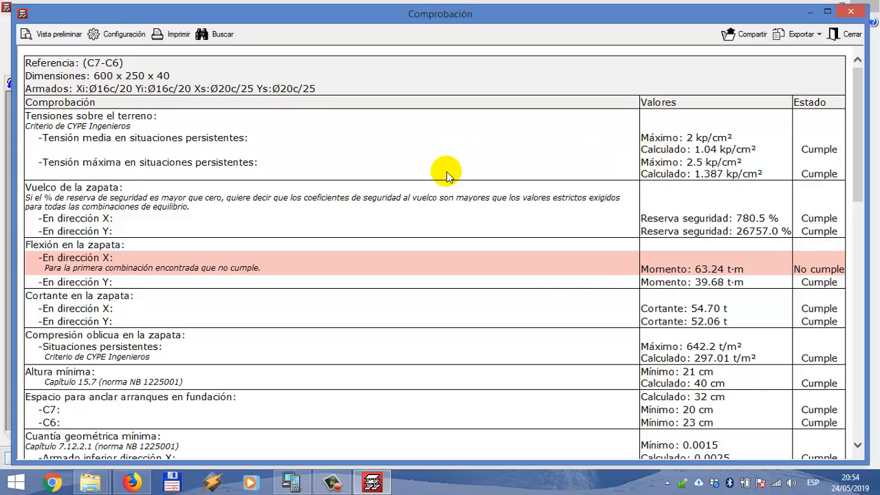
{"action": "mouse_move", "coordinate": [740, 139]}
{"action": "left_mouse_down"}
{"action": "mouse_move", "coordinate": [680, 131]}
{"action": "mouse_move", "coordinate": [642, 149]}
{"action": "left_mouse_up"}
{"action": "left_click", "coordinate": [760, 150]}
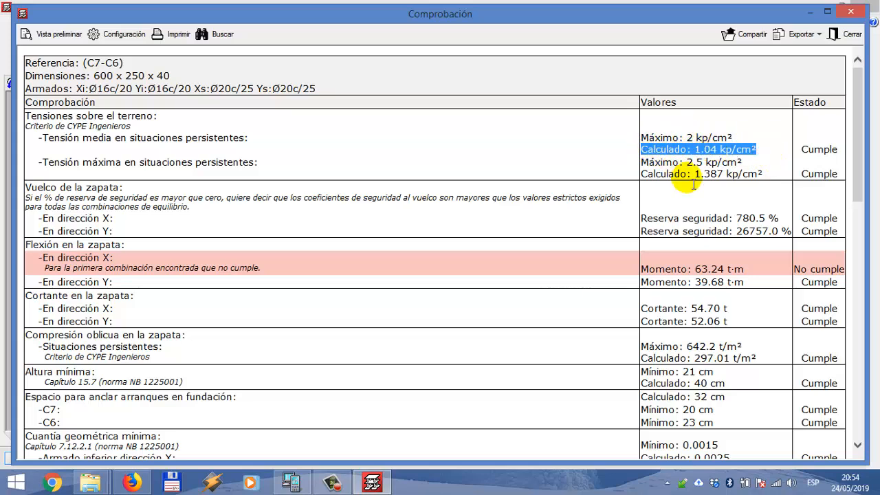
{"action": "left_click", "coordinate": [482, 268]}
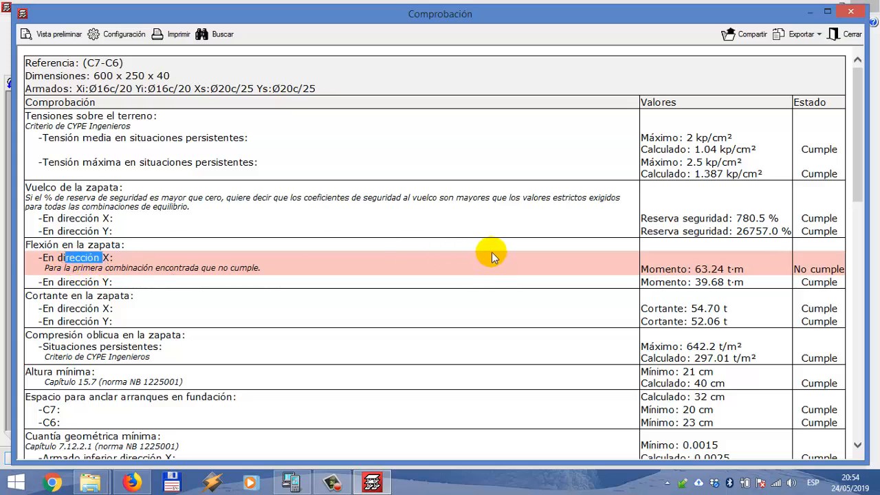
{"action": "left_click_drag", "start_coordinate": [694, 272], "coordinate": [727, 270]}
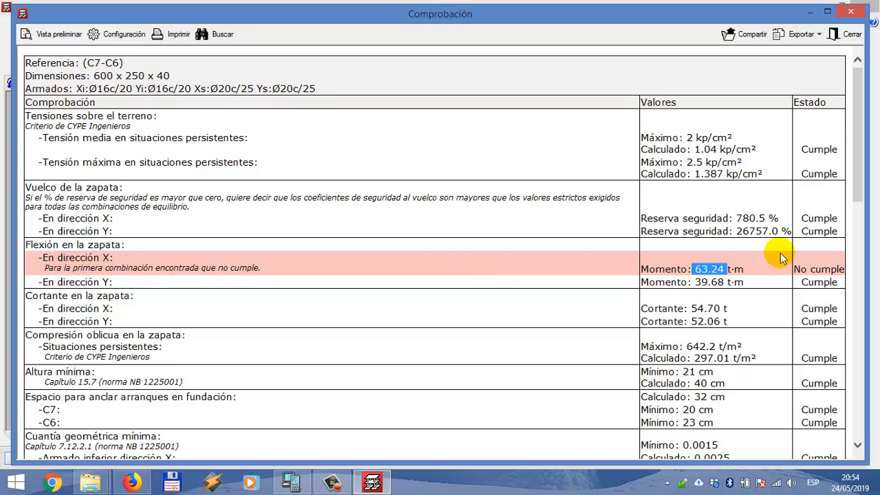
{"action": "left_click_drag", "start_coordinate": [795, 267], "coordinate": [803, 264]}
{"action": "left_click", "coordinate": [844, 34]}
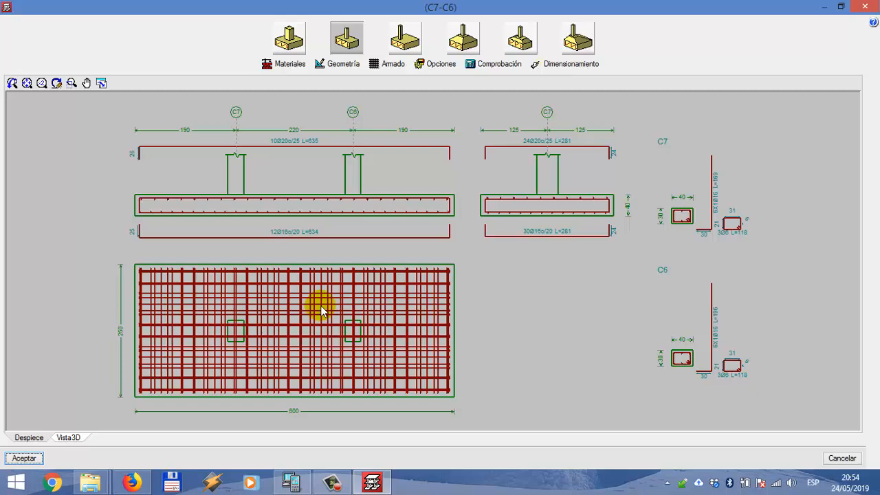
- Set the top mesh spacing to 20 cm in both X and Y and apply it to the footing
{"action": "left_click", "coordinate": [394, 63]}
{"action": "left_click", "coordinate": [436, 164]}
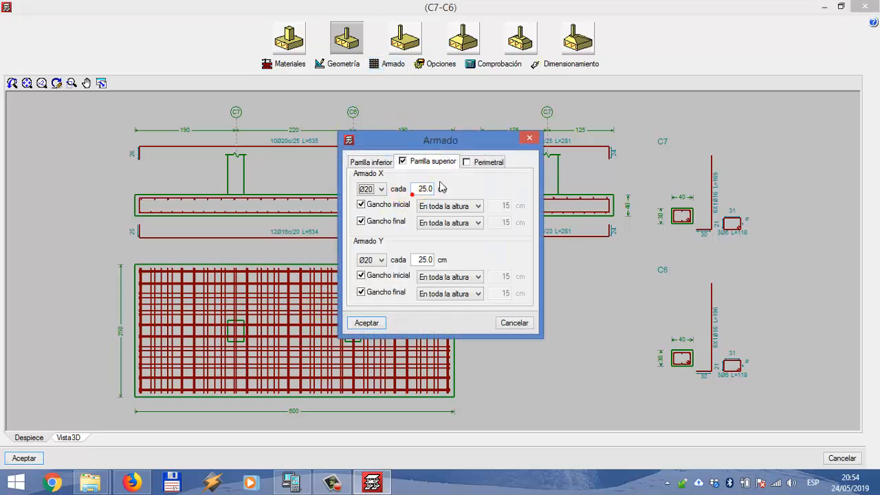
{"action": "double_click", "coordinate": [434, 194]}
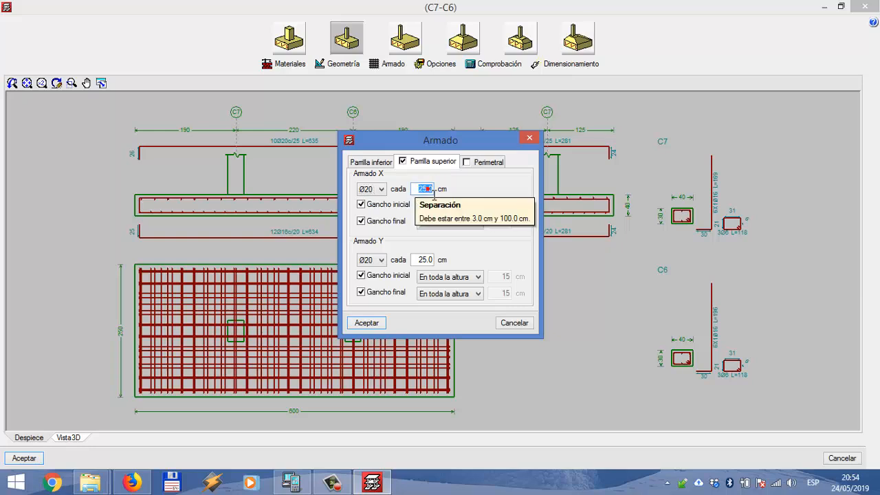
{"action": "type", "text": "20"}
{"action": "double_click", "coordinate": [423, 260]}
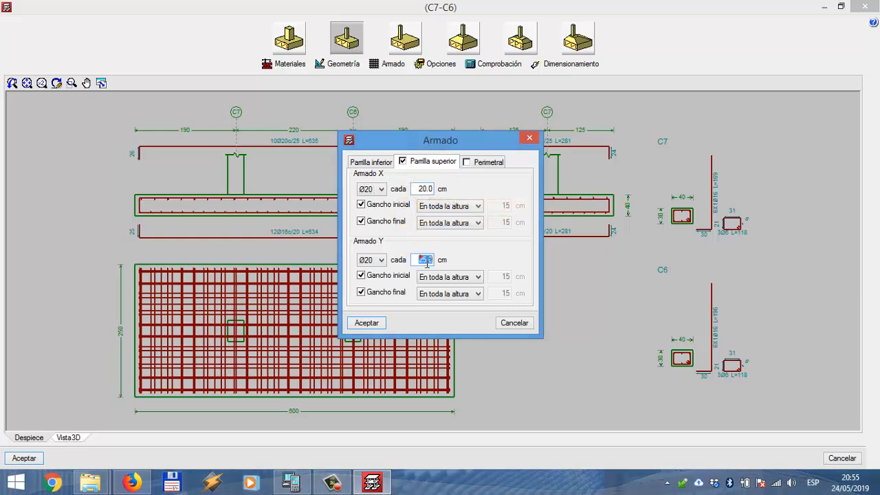
{"action": "type", "text": "20"}
{"action": "left_click", "coordinate": [366, 322]}
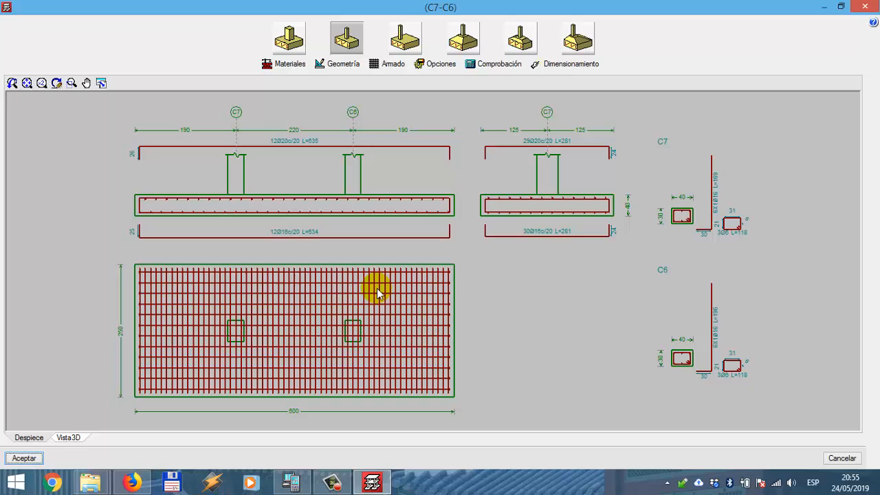
- Check footing C7-C6 again, review the complete check report for the revised top mesh, and close it
{"action": "left_click", "coordinate": [495, 64]}
{"action": "left_click", "coordinate": [439, 265]}
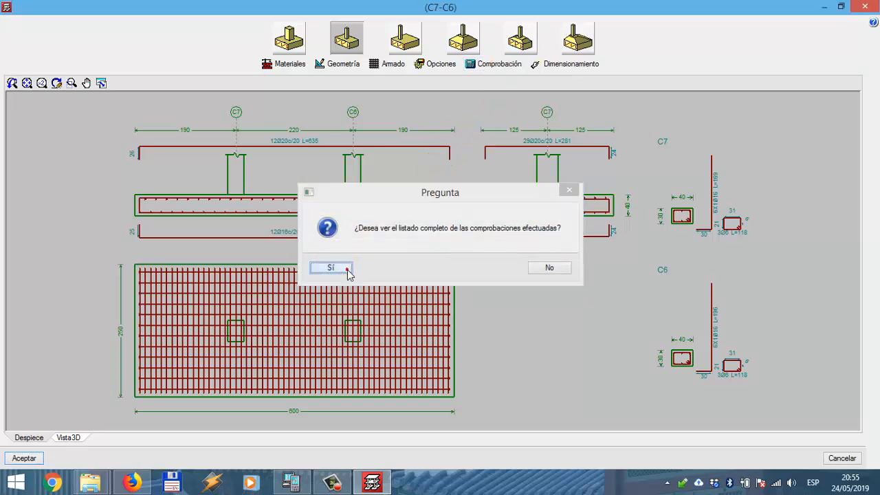
{"action": "left_click", "coordinate": [346, 268]}
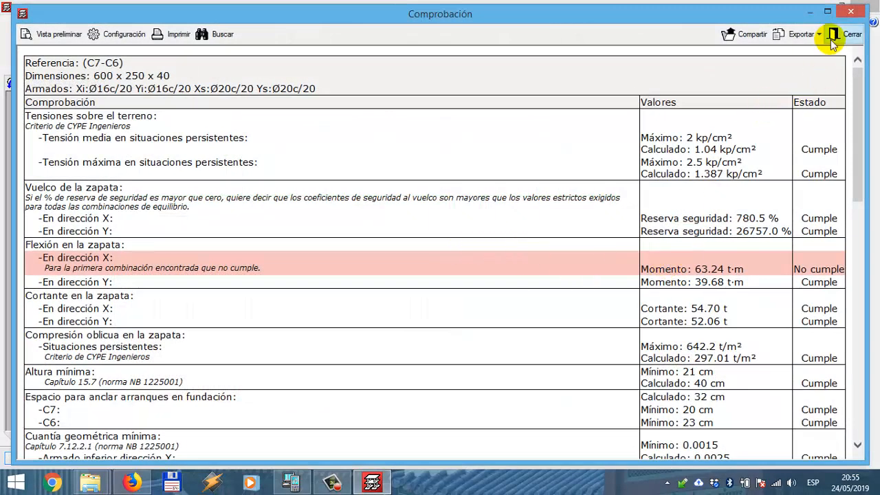
{"action": "left_click", "coordinate": [840, 36]}
- Set the height of combined footing C7-C6 to 50 cm
{"action": "left_click", "coordinate": [337, 64]}
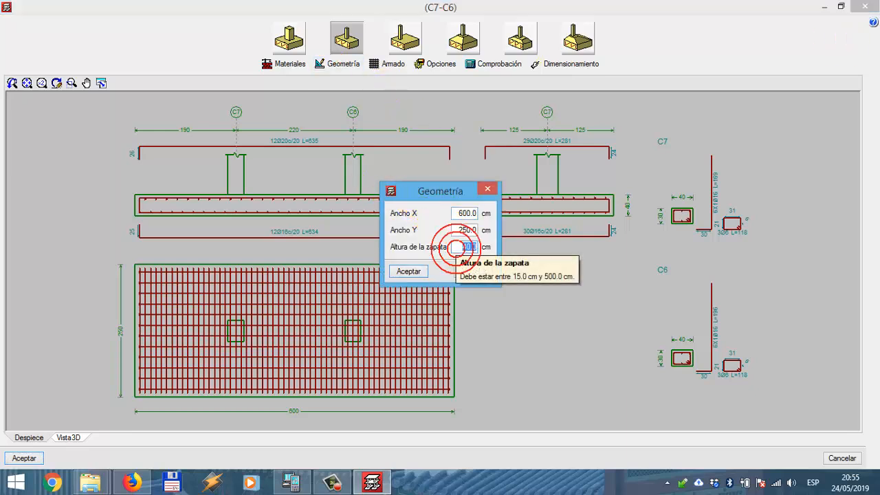
{"action": "type", "text": "50"}
{"action": "left_click", "coordinate": [413, 270]}
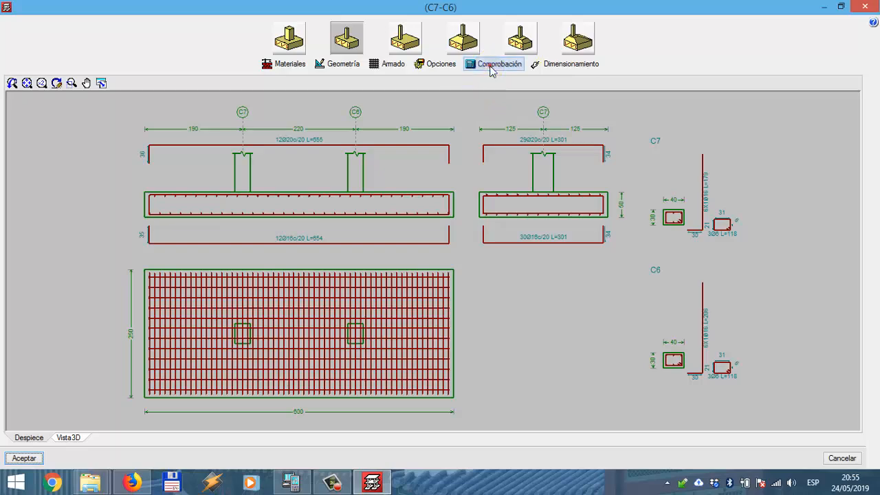
- Check the footing with its 50 cm height, view the complete list of checks, and close the report
{"action": "left_click", "coordinate": [493, 64]}
{"action": "left_click", "coordinate": [447, 265]}
{"action": "left_click", "coordinate": [342, 273]}
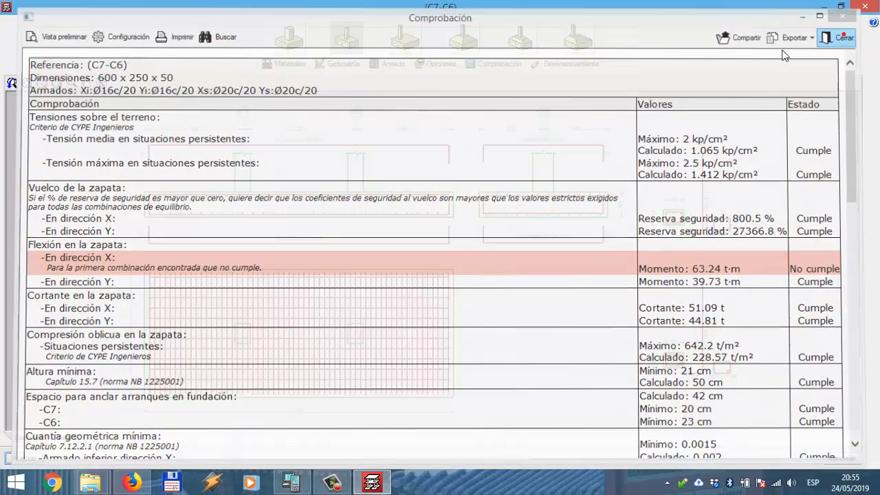
{"action": "left_click", "coordinate": [847, 34]}
- Set the top mesh spacing to 10 cm in both X and Y and apply it to the footing
{"action": "left_click", "coordinate": [391, 63]}
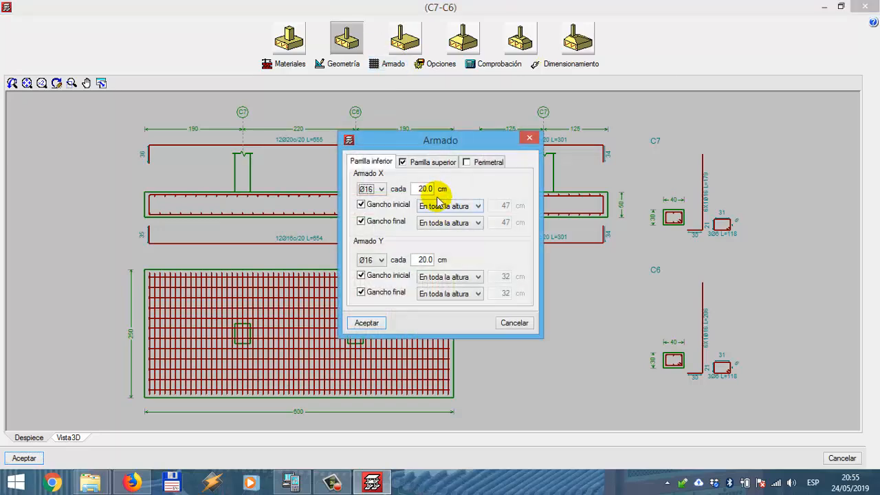
{"action": "left_click", "coordinate": [425, 163]}
{"action": "left_click", "coordinate": [375, 189]}
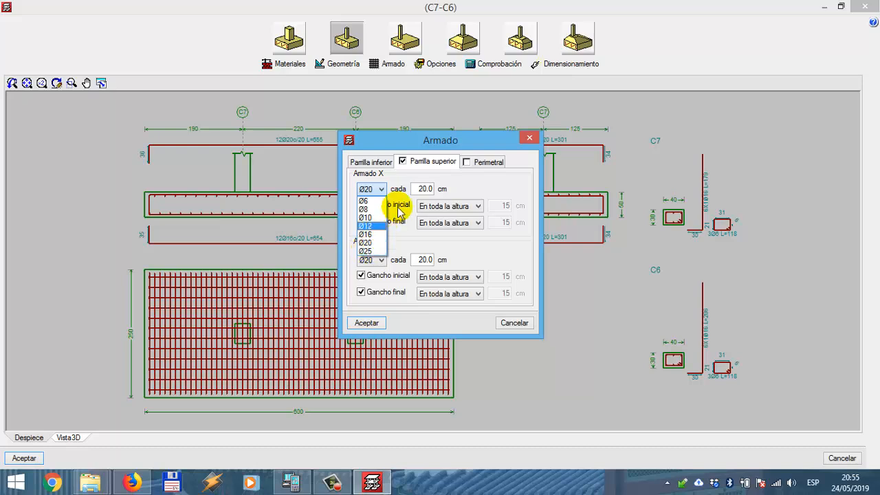
{"action": "left_click", "coordinate": [427, 194]}
{"action": "type", "text": "10"}
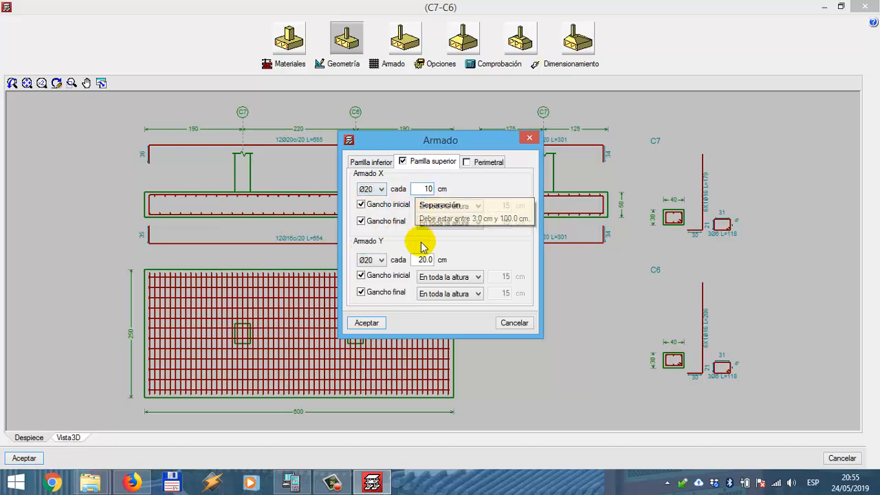
{"action": "left_click", "coordinate": [427, 260]}
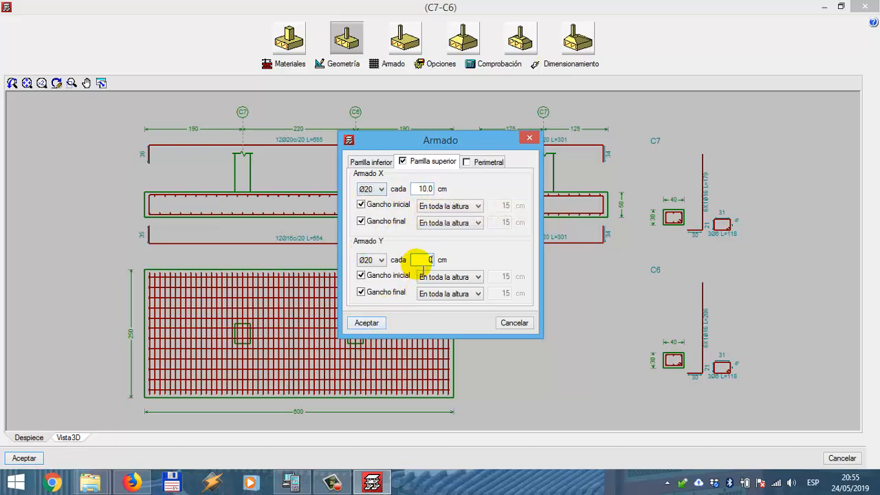
{"action": "type", "text": "10"}
{"action": "left_click", "coordinate": [366, 323]}
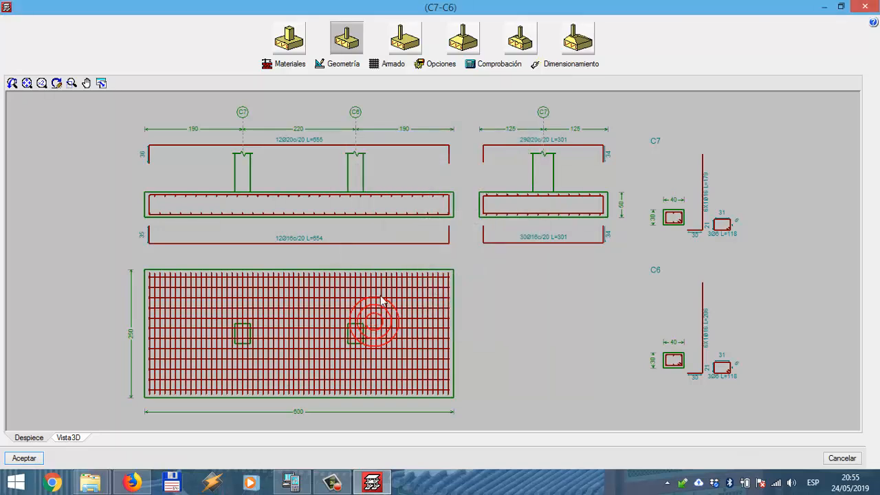
- Run the checks with the tighter top mesh, examine the bending results in the full report, and close it
{"action": "left_click", "coordinate": [494, 64]}
{"action": "left_click", "coordinate": [440, 268]}
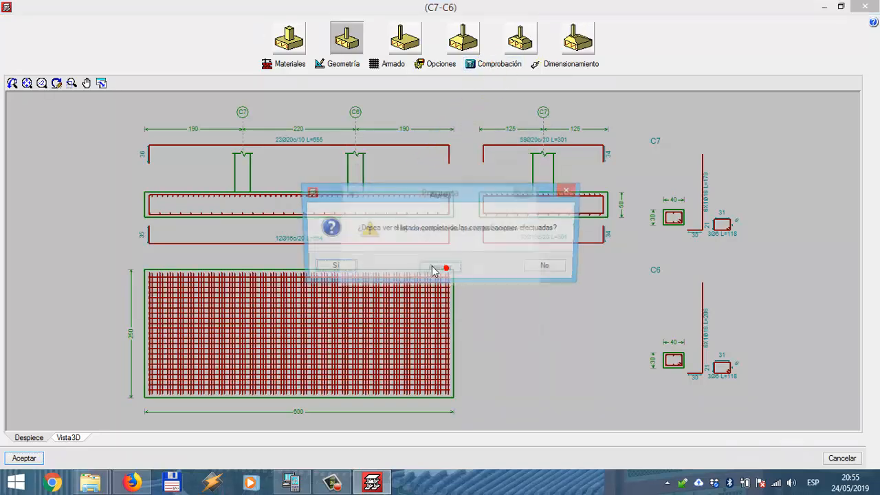
{"action": "left_click", "coordinate": [351, 270]}
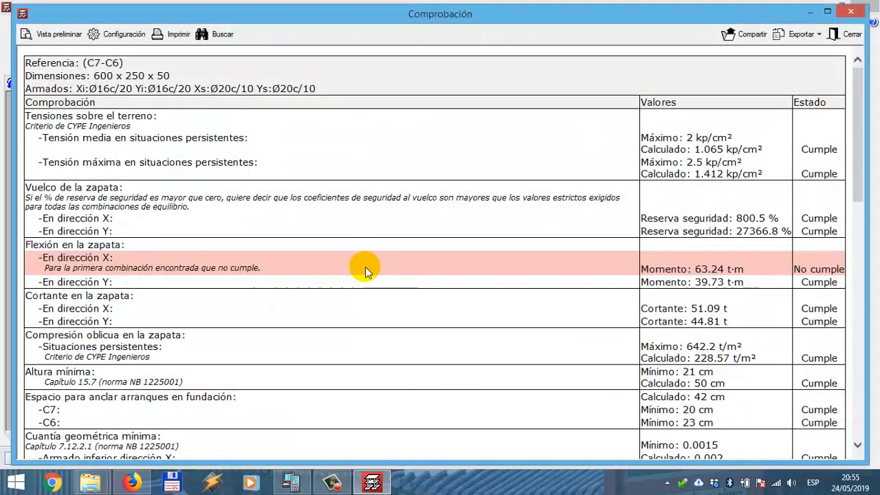
{"action": "scroll", "coordinate": [527, 260], "scroll_direction": "down", "scroll_amount": 4}
{"action": "scroll", "coordinate": [576, 269], "scroll_direction": "up", "scroll_amount": 1}
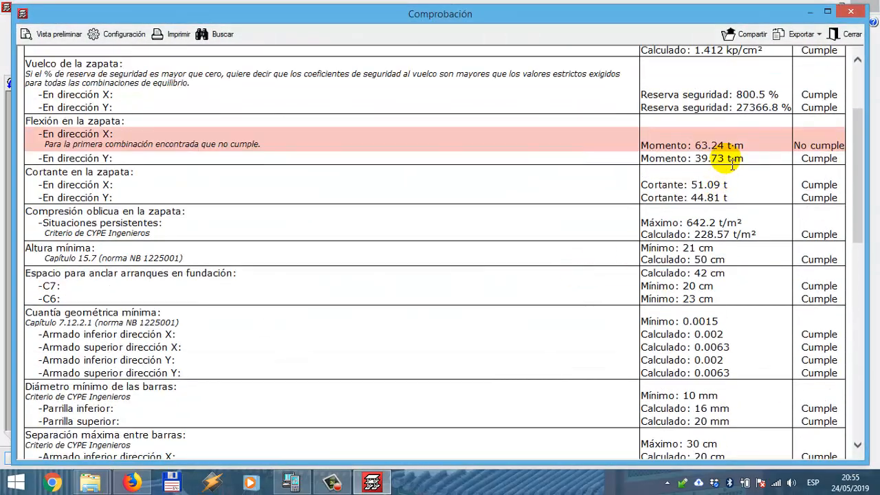
{"action": "left_click", "coordinate": [846, 36]}
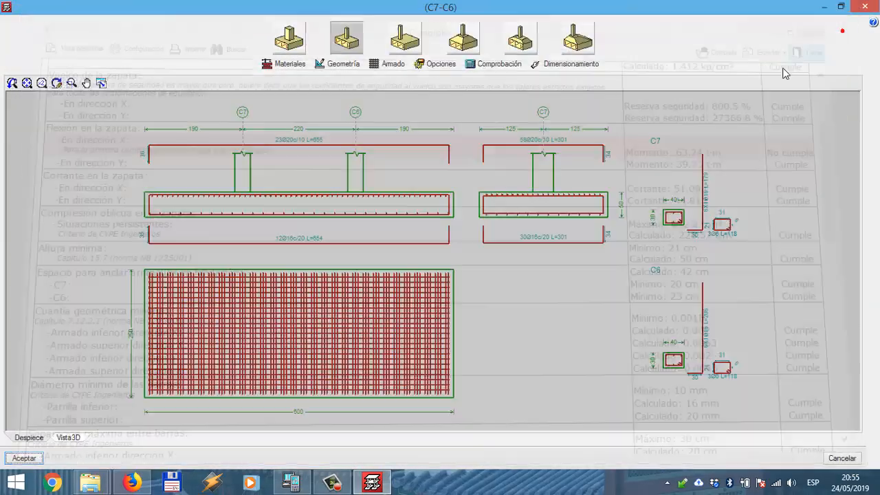
- Increase the footing's height to 60 cm
{"action": "left_click", "coordinate": [325, 65]}
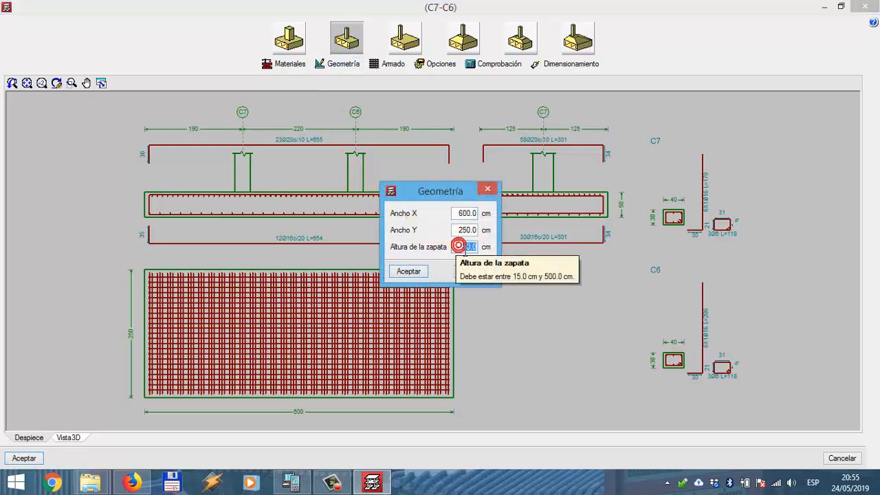
{"action": "type", "text": "60"}
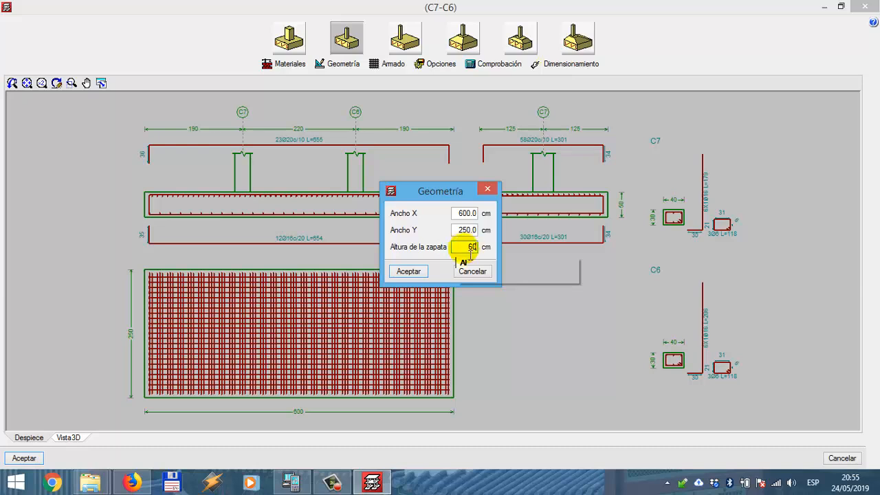
{"action": "left_click", "coordinate": [416, 271]}
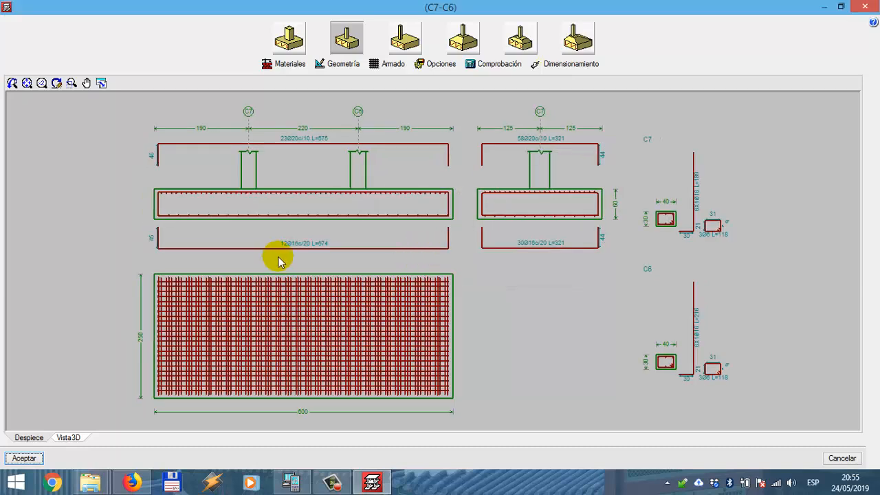
- Recheck the 60 cm high footing, examine the X-direction bending moment in the complete report, and close it
{"action": "left_click", "coordinate": [501, 64]}
{"action": "left_click", "coordinate": [441, 267]}
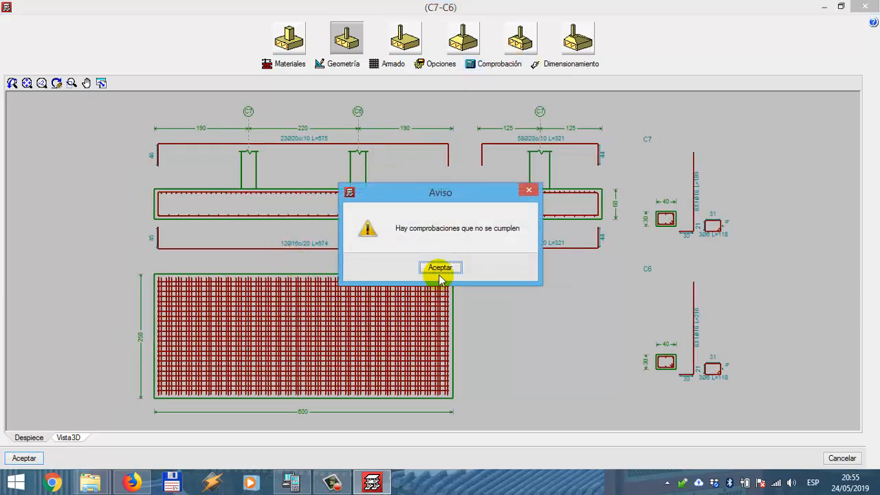
{"action": "left_click", "coordinate": [339, 264]}
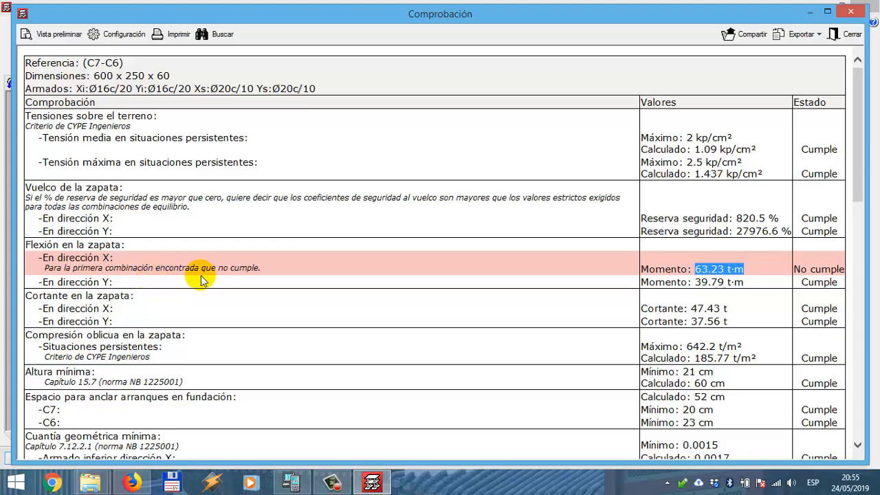
{"action": "scroll", "coordinate": [199, 279], "scroll_direction": "down", "scroll_amount": 15}
{"action": "scroll", "coordinate": [205, 282], "scroll_direction": "up", "scroll_amount": 15}
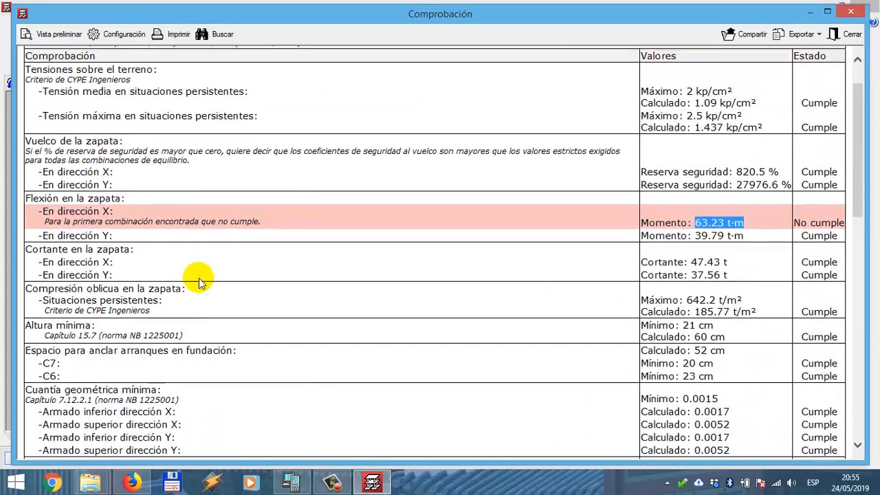
{"action": "left_click", "coordinate": [832, 43]}
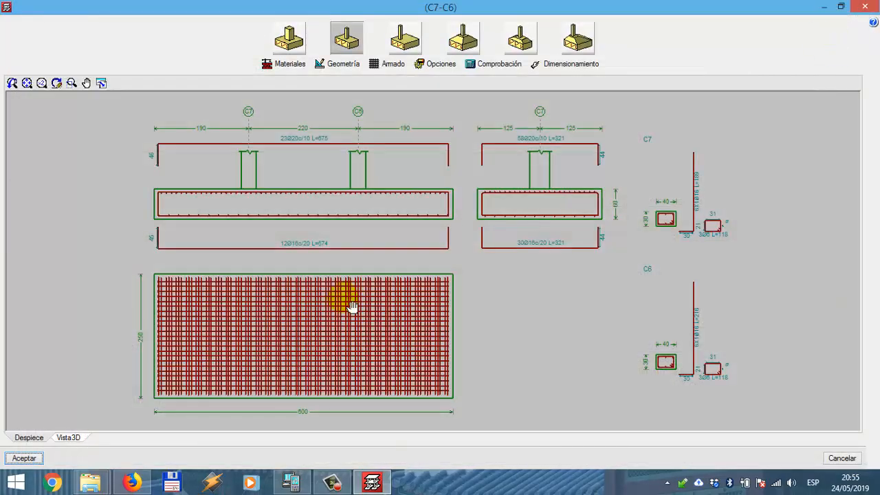
- Set the bottom mesh's X-direction reinforcement to Ø20 bars every 10 cm
{"action": "middle_click_drag", "start_coordinate": [440, 264], "coordinate": [432, 265]}
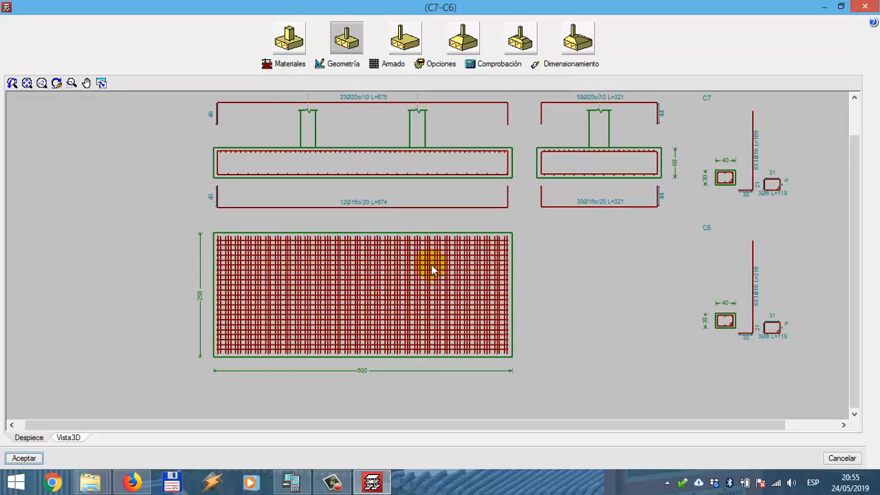
{"action": "left_click", "coordinate": [399, 63]}
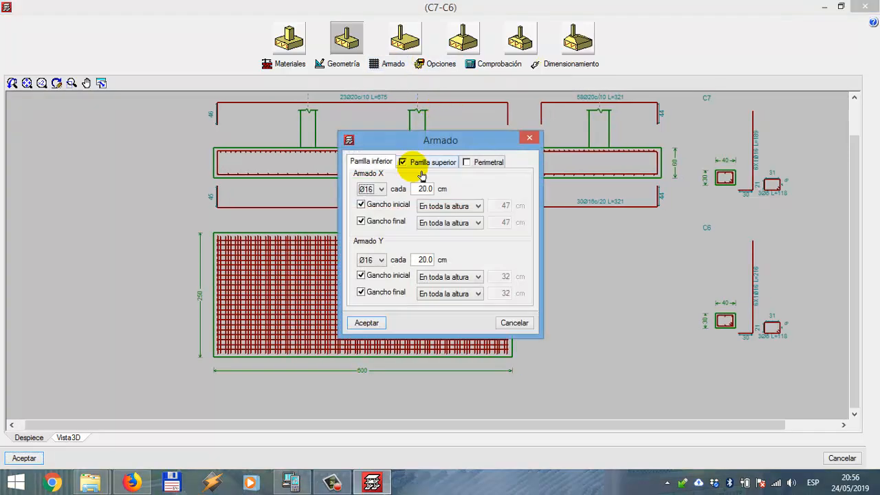
{"action": "left_click", "coordinate": [416, 163]}
{"action": "left_click", "coordinate": [373, 162]}
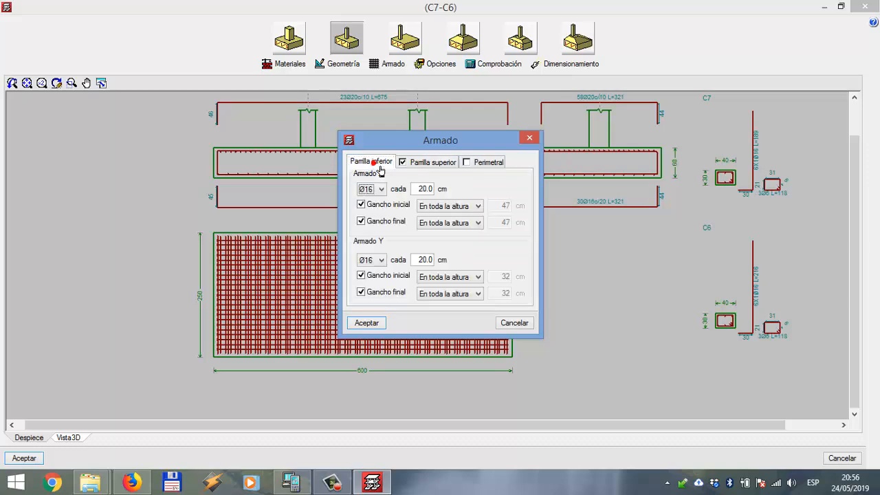
{"action": "left_click", "coordinate": [415, 163]}
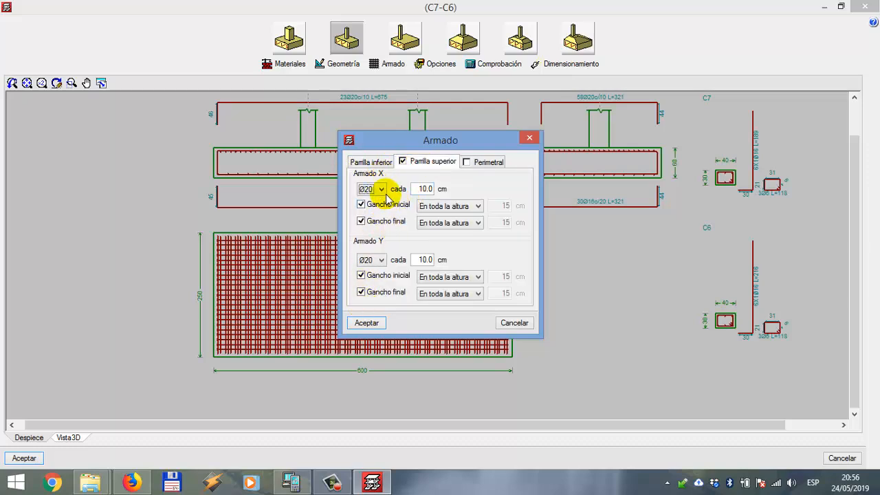
{"action": "left_click", "coordinate": [376, 165]}
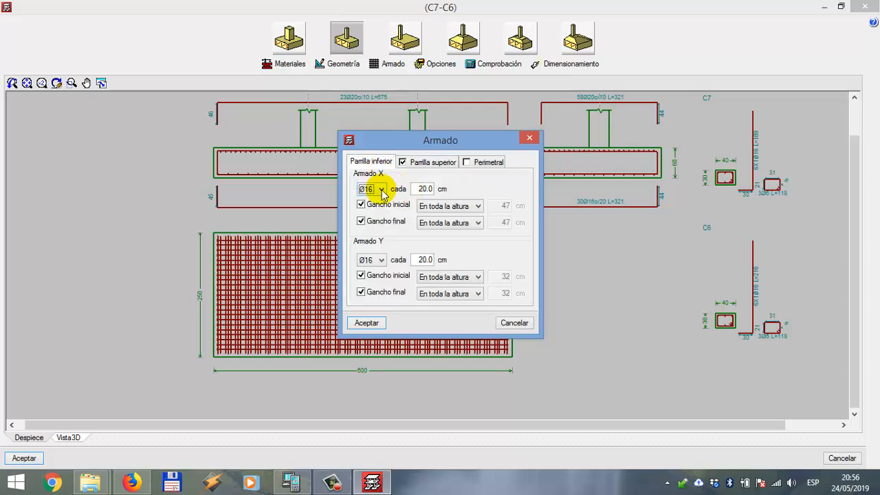
{"action": "left_click", "coordinate": [378, 190]}
{"action": "left_click", "coordinate": [371, 243]}
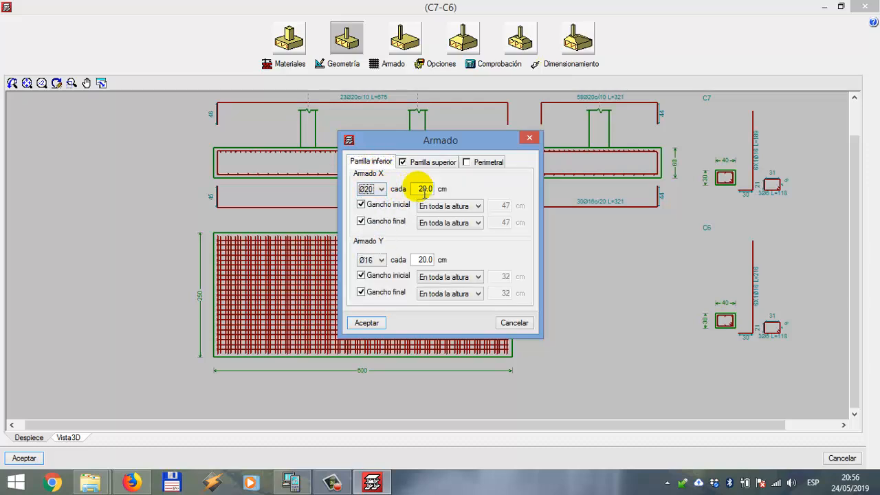
- Set the top mesh's Y-direction spacing to 20 cm and apply the revised reinforcement to the footing
{"action": "left_click", "coordinate": [432, 162]}
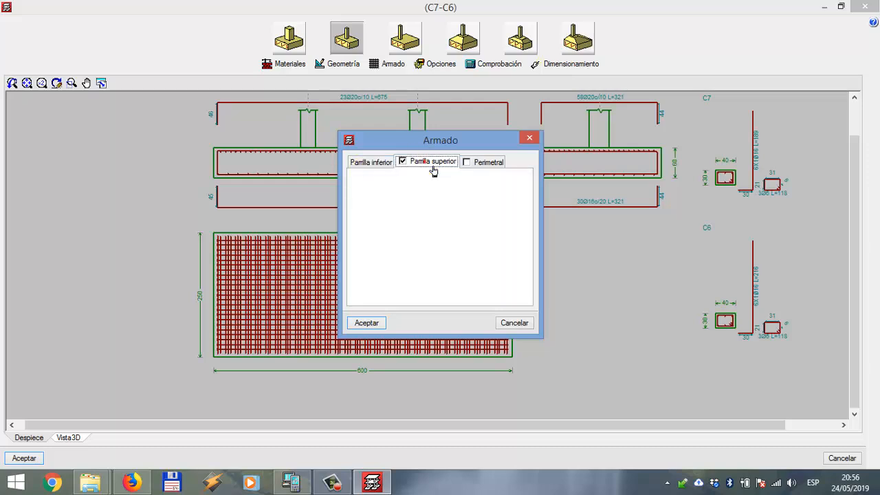
{"action": "left_click", "coordinate": [423, 189]}
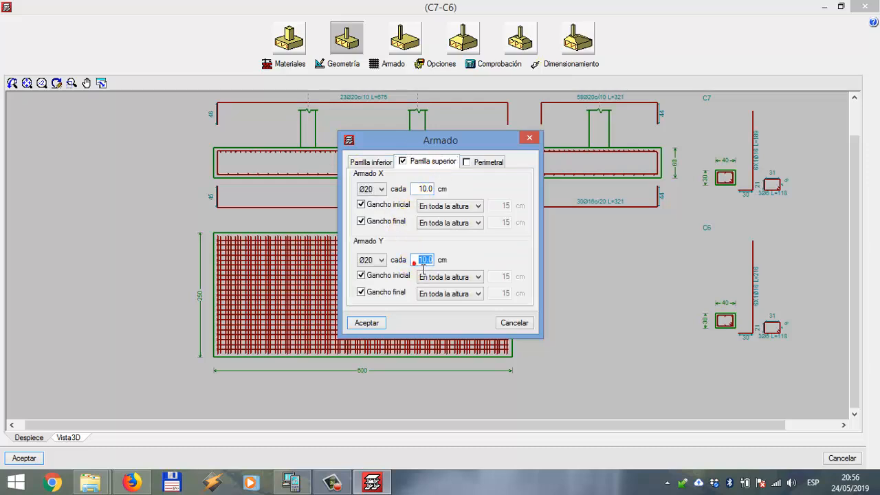
{"action": "type", "text": "20"}
{"action": "left_click", "coordinate": [381, 161]}
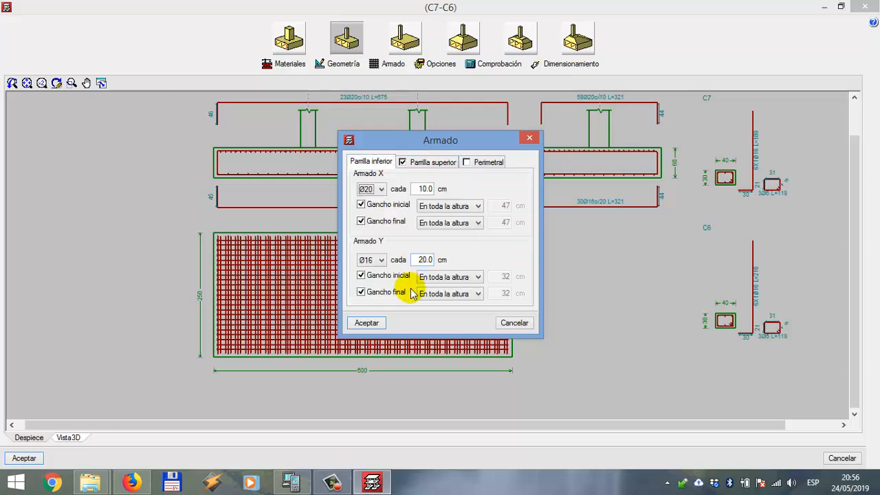
{"action": "left_click", "coordinate": [372, 321]}
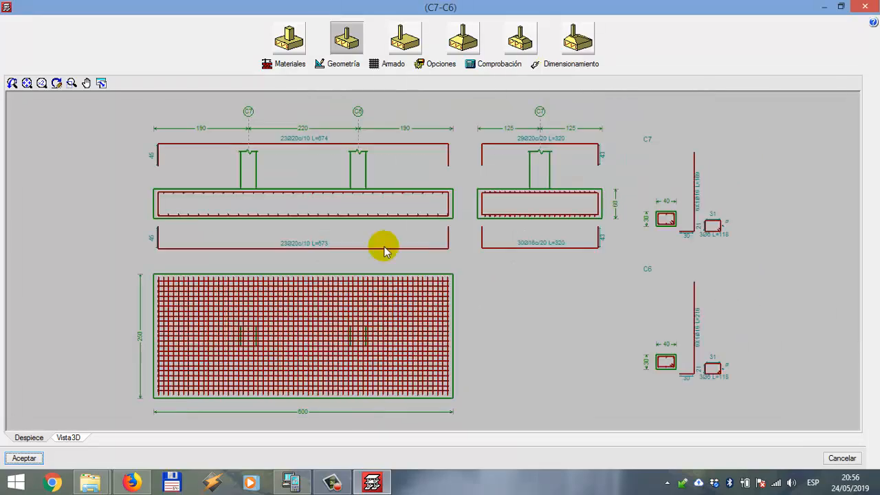
- Check the footing with the revised meshes, review the full report including the warning about wind combinations, and close it
{"action": "left_click", "coordinate": [488, 65]}
{"action": "left_click", "coordinate": [445, 268]}
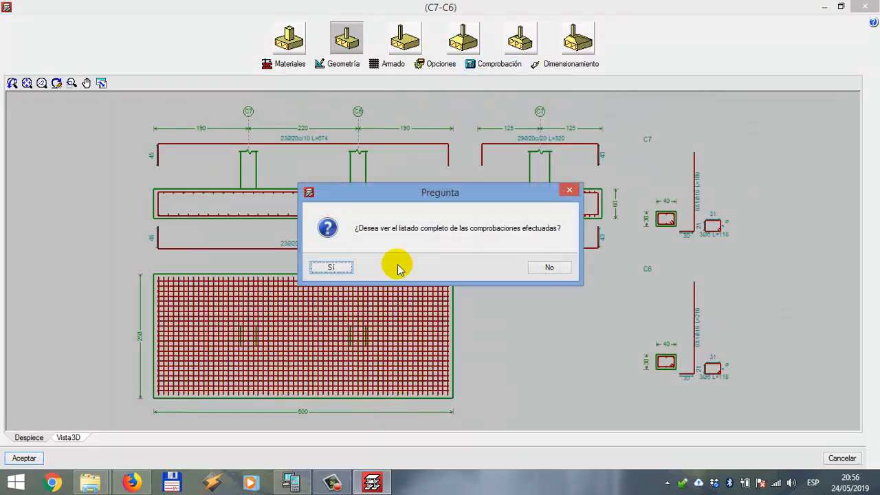
{"action": "left_click", "coordinate": [344, 267]}
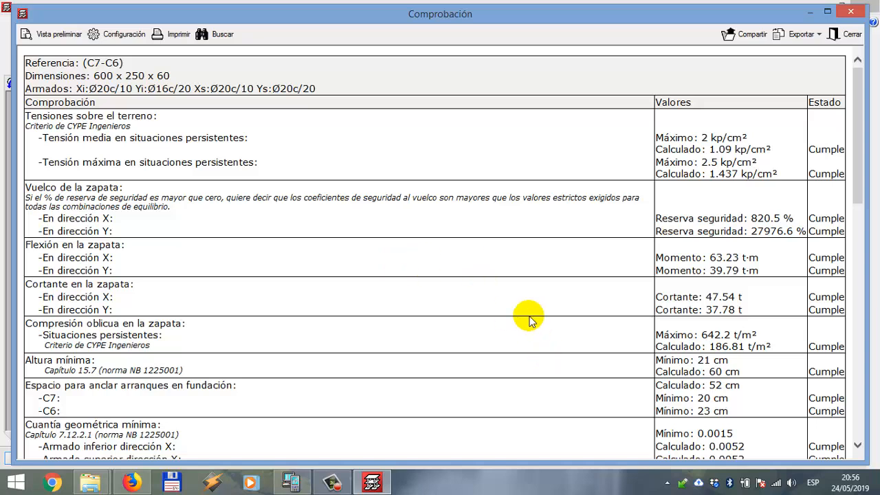
{"action": "scroll", "coordinate": [526, 316], "scroll_direction": "down", "scroll_amount": 15}
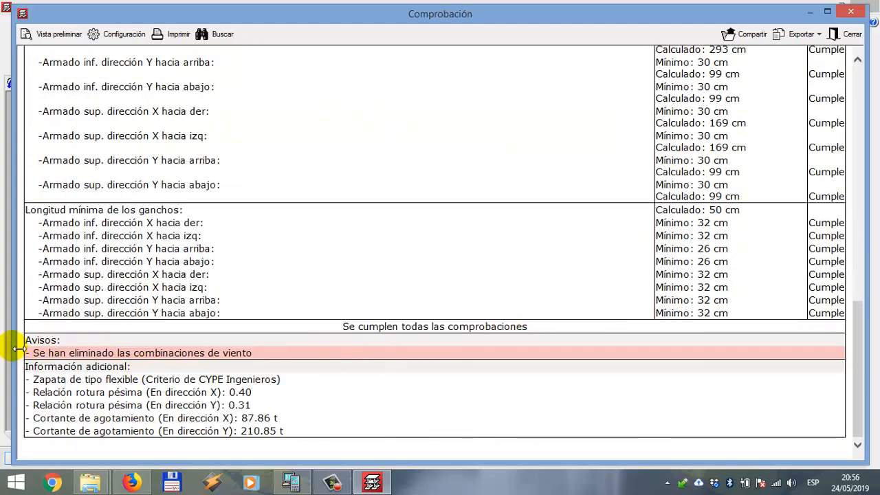
{"action": "left_click_drag", "start_coordinate": [34, 353], "coordinate": [261, 358]}
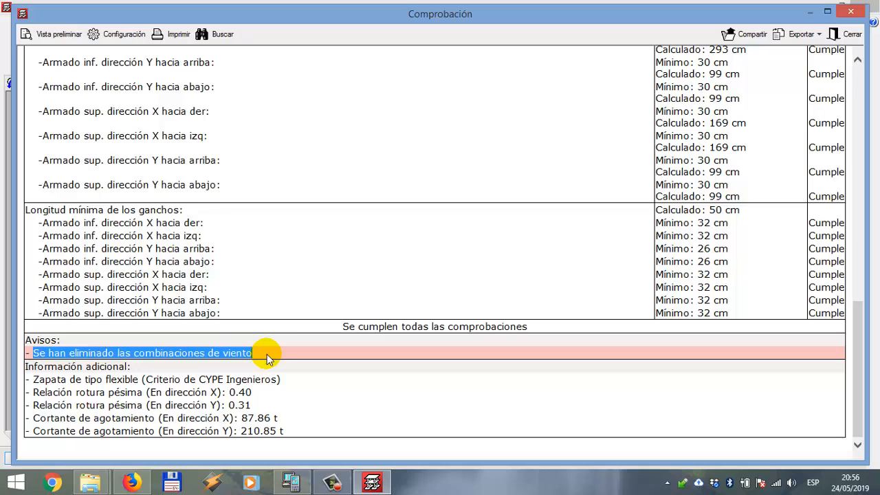
{"action": "scroll", "coordinate": [291, 304], "scroll_direction": "up", "scroll_amount": 15}
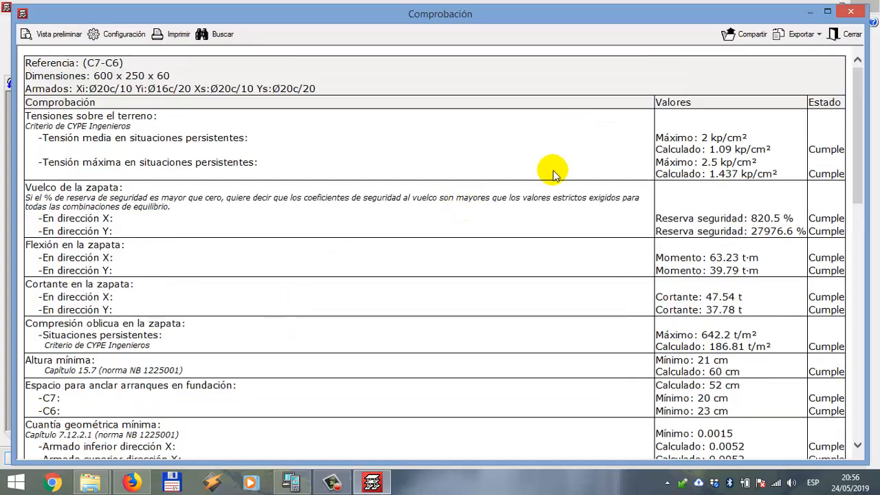
{"action": "left_click", "coordinate": [850, 34]}
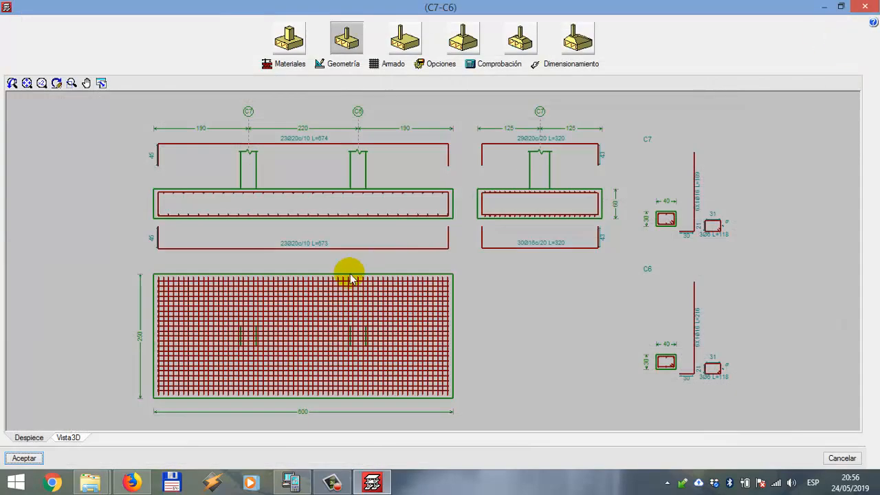
- Accept the revised C7-C6 footing and return to the foundation plan
{"action": "left_click", "coordinate": [86, 83]}
{"action": "left_click_drag", "start_coordinate": [306, 260], "coordinate": [393, 230]}
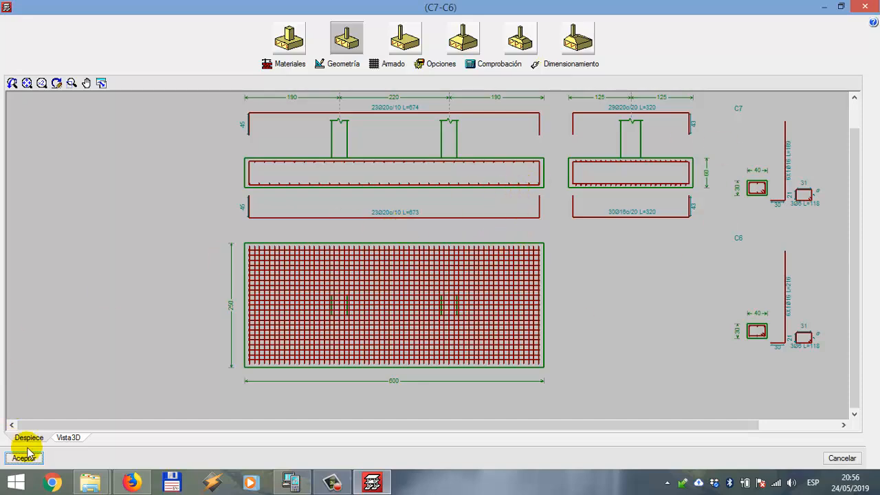
{"action": "left_click", "coordinate": [33, 459]}
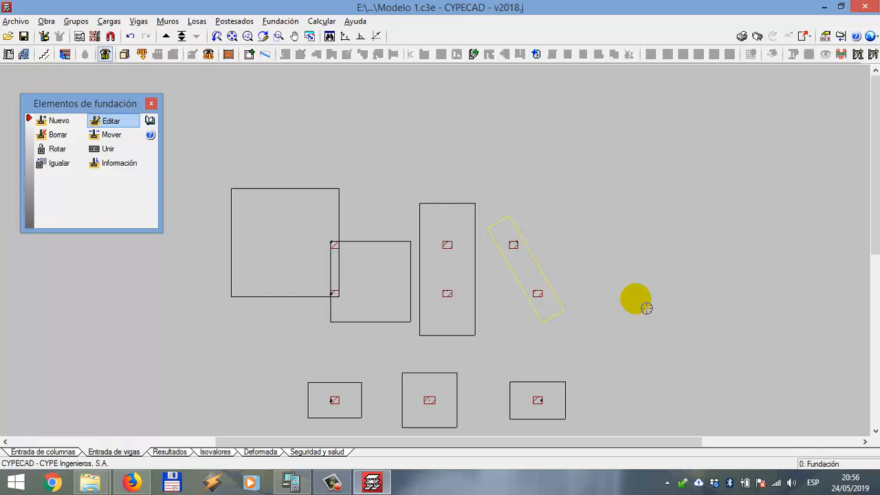
- Delete the two overlapping footings at columns A7 and A6
{"action": "scroll", "coordinate": [339, 296], "scroll_direction": "up", "scroll_amount": 1}
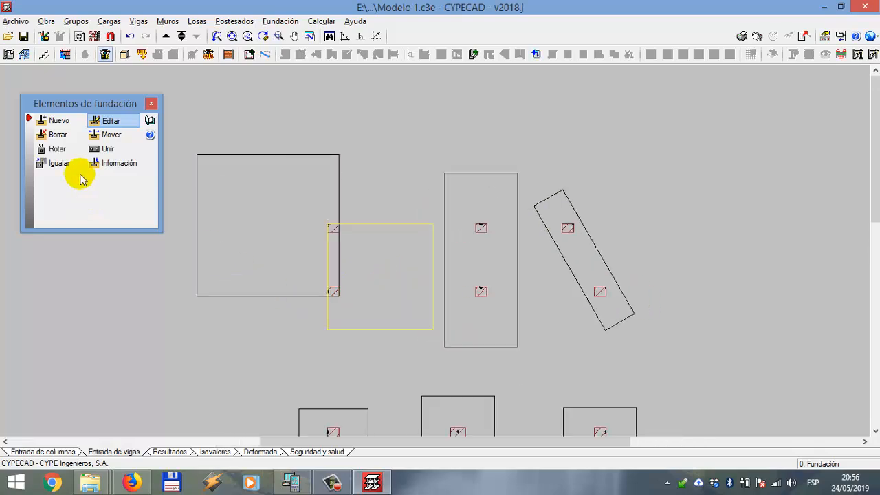
{"action": "left_click", "coordinate": [59, 134]}
{"action": "left_click", "coordinate": [224, 208]}
{"action": "left_click", "coordinate": [370, 251]}
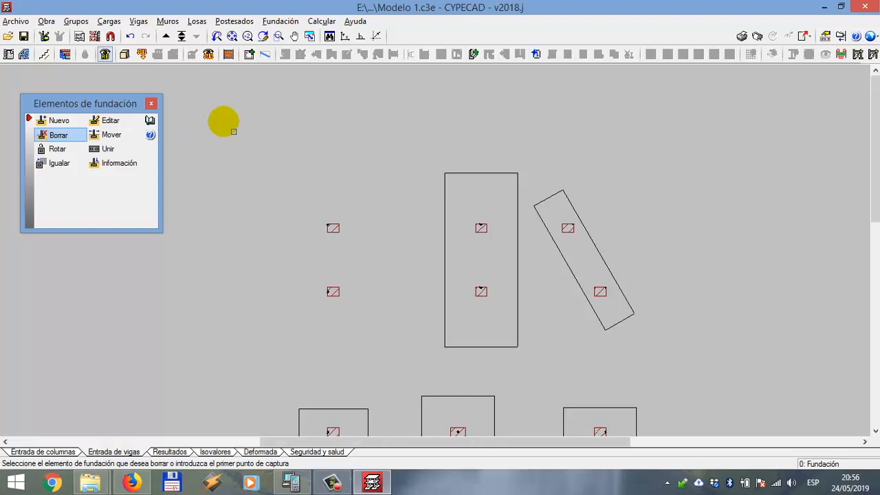
- Create a multiple-column footing of the second footing type joining columns A7 and A6
{"action": "left_click", "coordinate": [62, 122]}
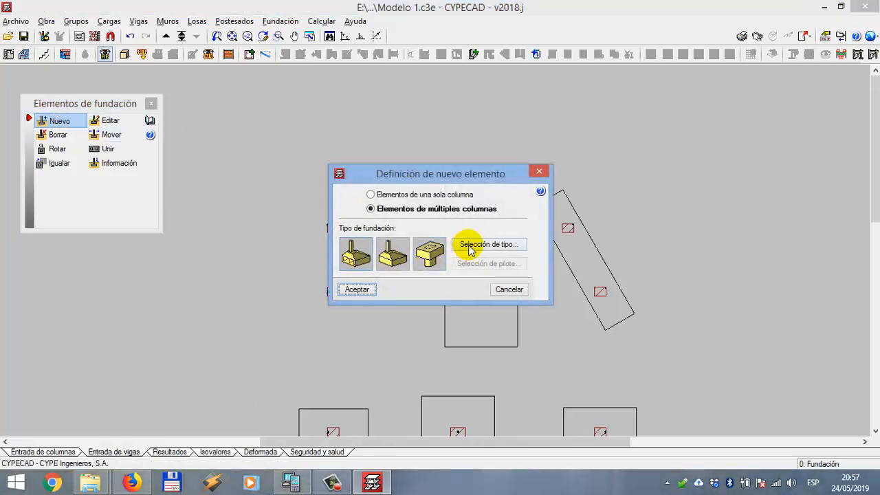
{"action": "left_click", "coordinate": [475, 246]}
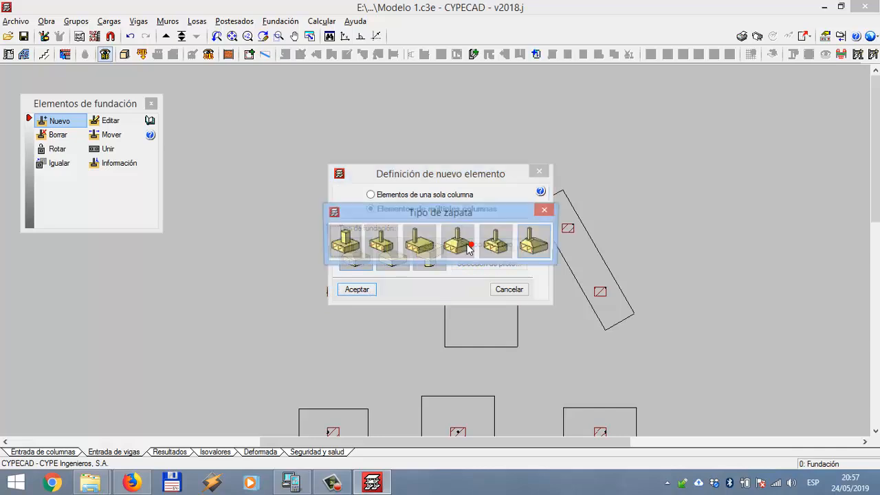
{"action": "left_click", "coordinate": [372, 246]}
{"action": "left_click", "coordinate": [358, 289]}
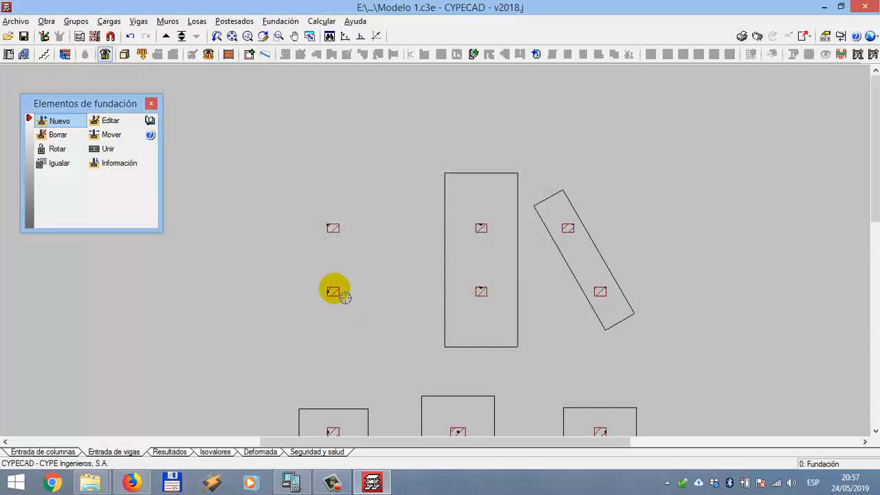
{"action": "left_click", "coordinate": [363, 260]}
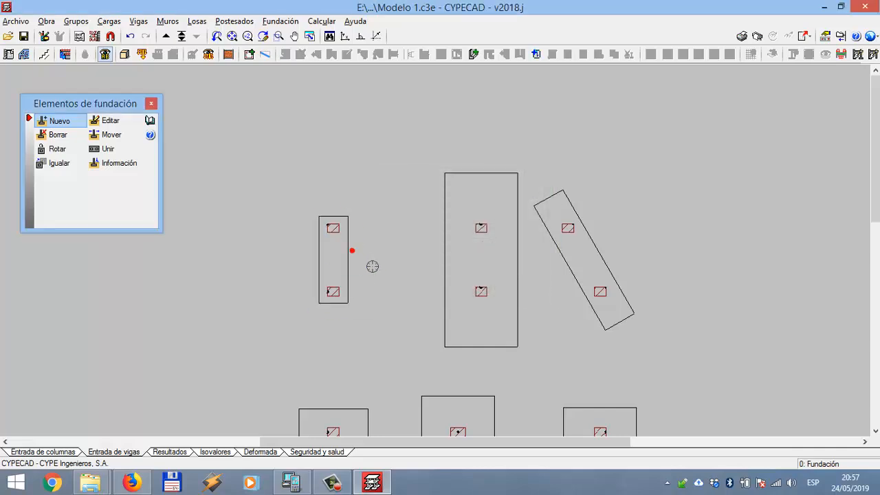
- Dimension the new A7-A6 combined footing with the Dimensiones mínimas option and close the resulting check report
{"action": "left_click", "coordinate": [110, 120]}
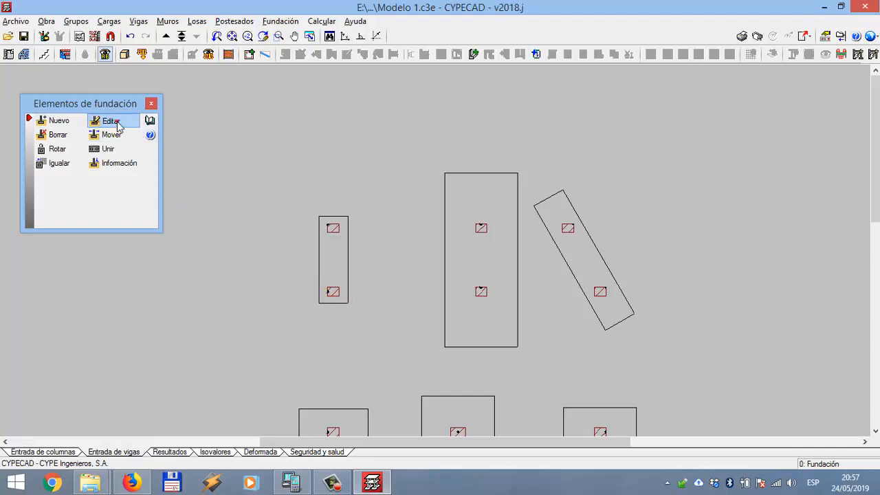
{"action": "left_click", "coordinate": [331, 262]}
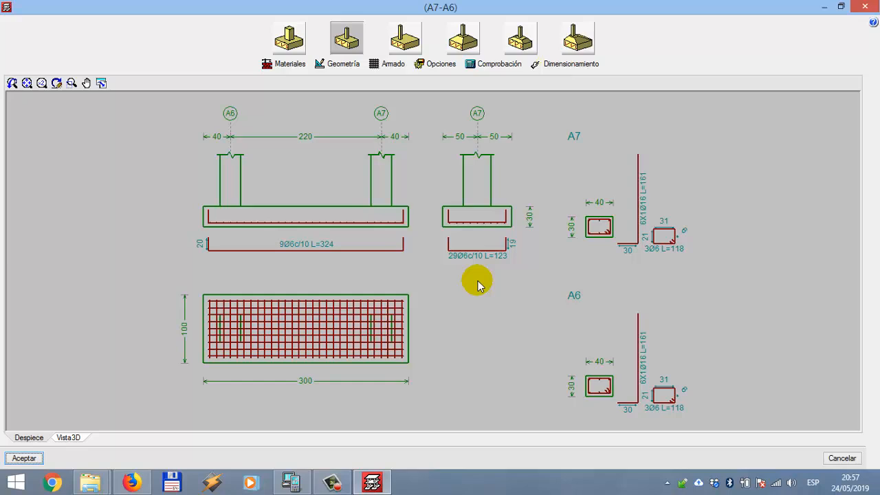
{"action": "left_click", "coordinate": [562, 64]}
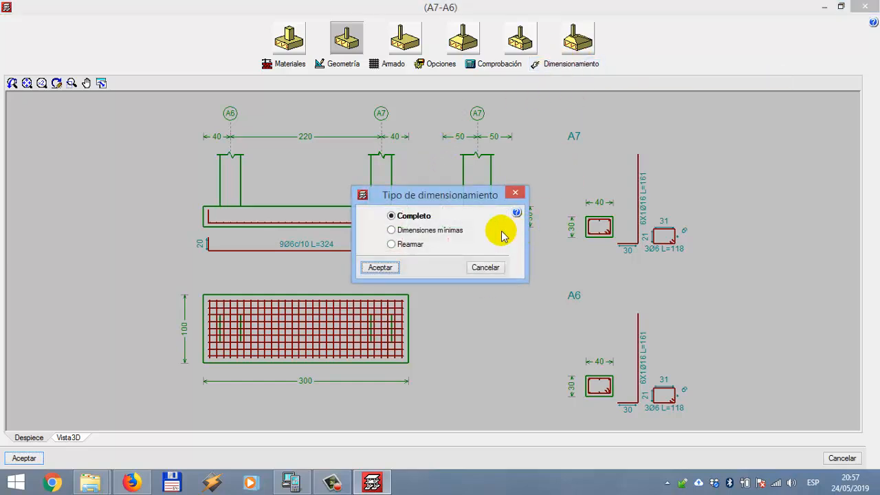
{"action": "left_click_drag", "start_coordinate": [451, 198], "coordinate": [612, 153]}
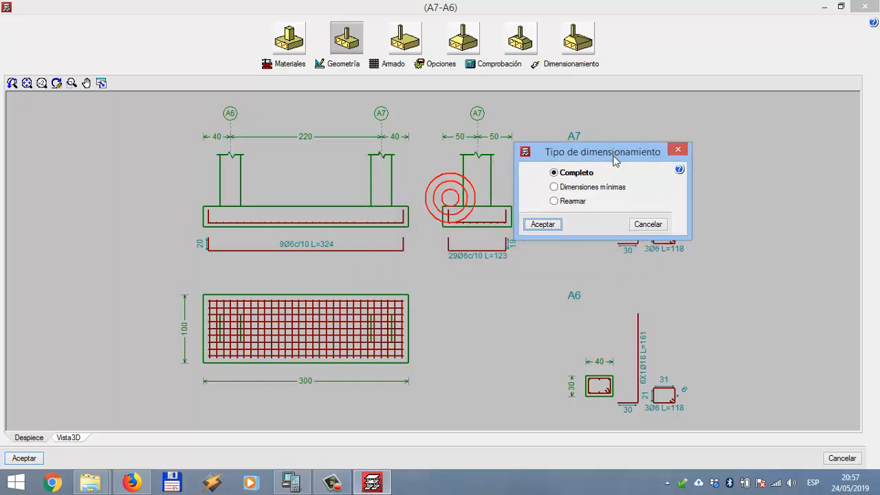
{"action": "left_click", "coordinate": [558, 188]}
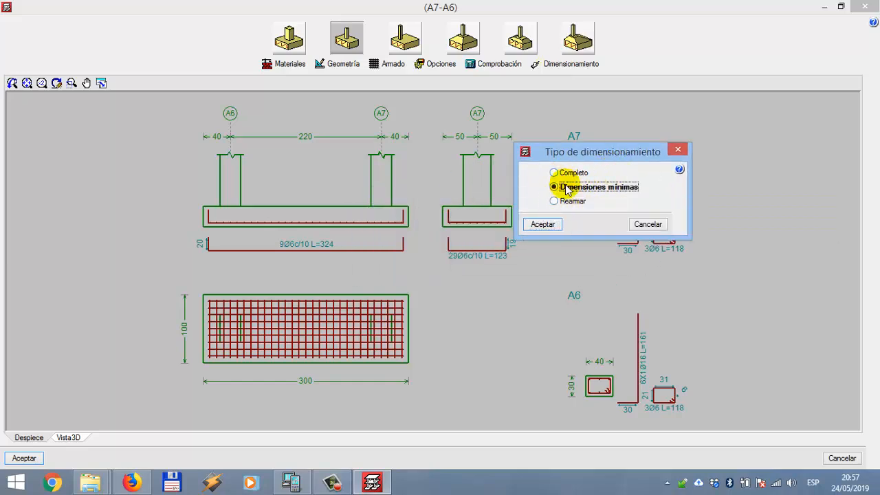
{"action": "left_click", "coordinate": [543, 224]}
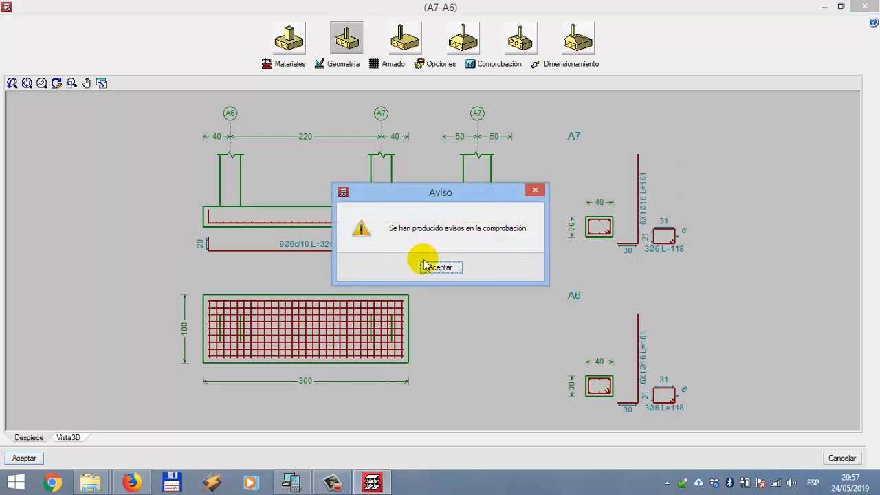
{"action": "left_click", "coordinate": [430, 269]}
{"action": "left_click", "coordinate": [334, 265]}
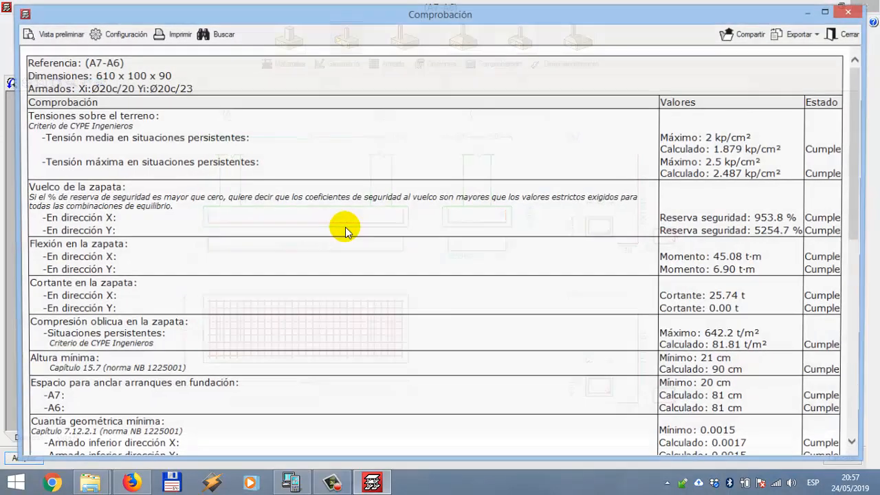
{"action": "left_click", "coordinate": [851, 34]}
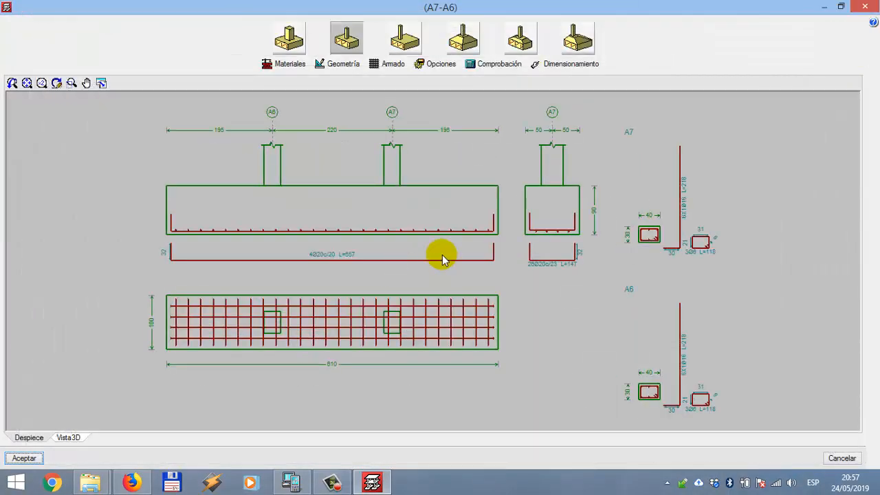
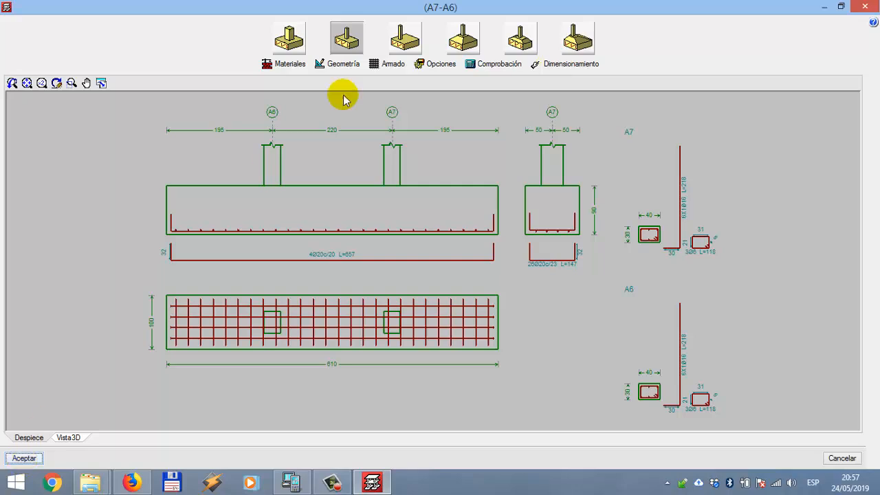
- Check footing A7-A6, review its complete list of checks, and accept the footing
{"action": "left_click", "coordinate": [485, 56]}
{"action": "left_click", "coordinate": [440, 267]}
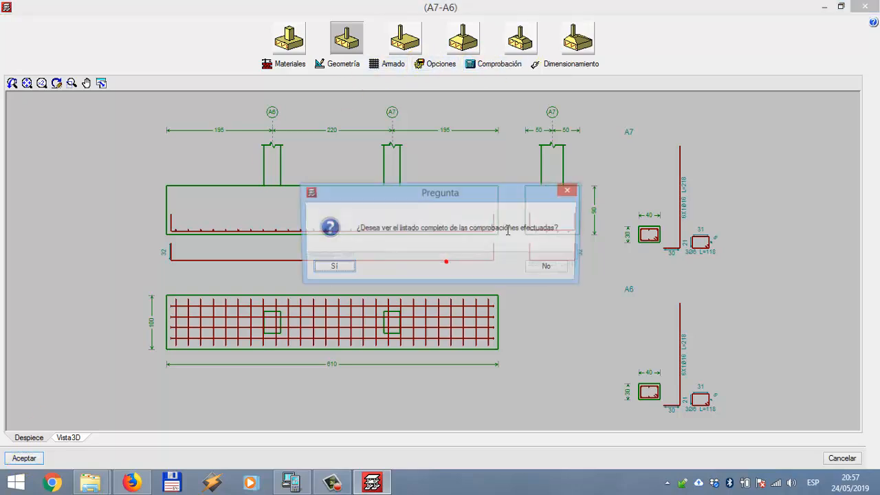
{"action": "left_click", "coordinate": [335, 269]}
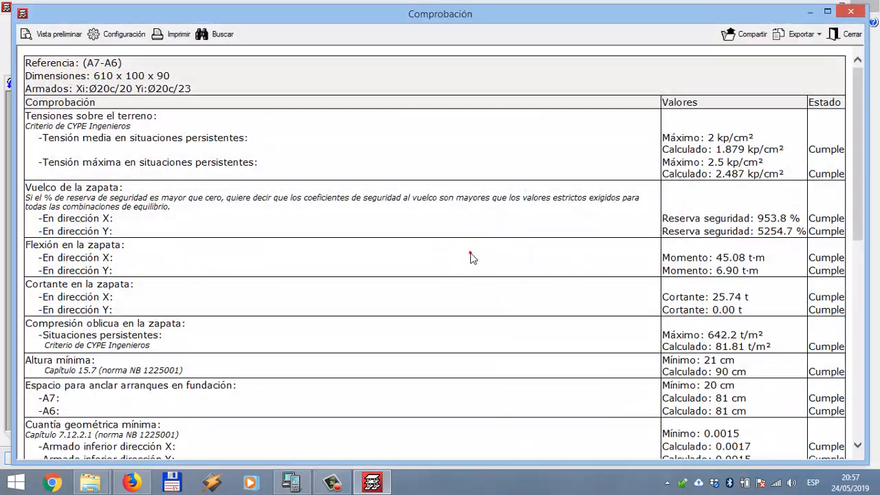
{"action": "scroll", "coordinate": [678, 197], "scroll_direction": "down", "scroll_amount": 12}
{"action": "scroll", "coordinate": [678, 197], "scroll_direction": "up", "scroll_amount": 12}
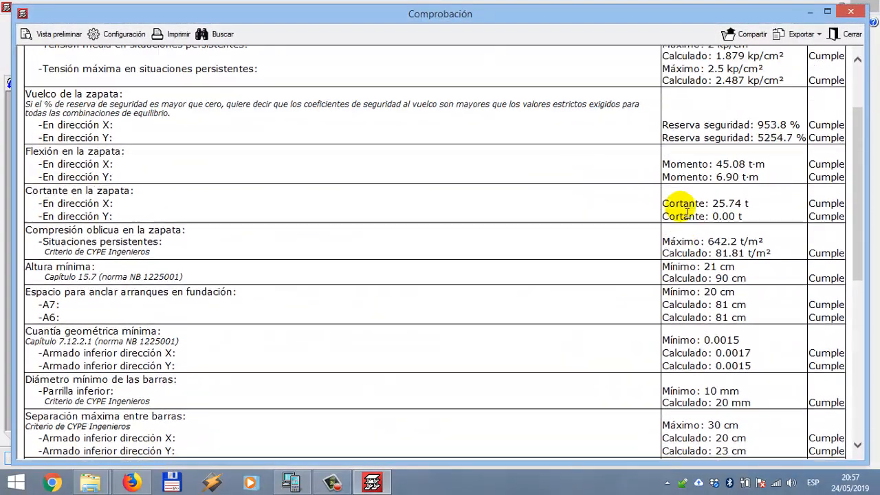
{"action": "left_click", "coordinate": [846, 34]}
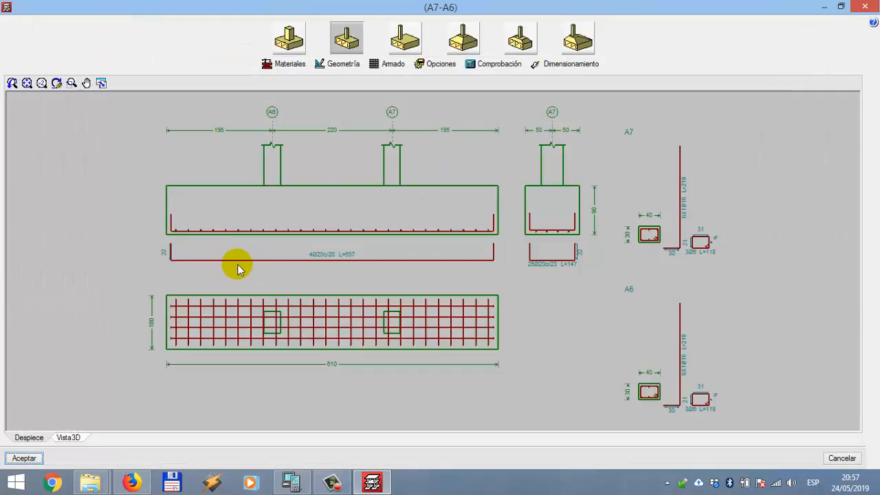
{"action": "left_click", "coordinate": [24, 458]}
{"action": "scroll", "coordinate": [330, 265], "scroll_direction": "down", "scroll_amount": 5}
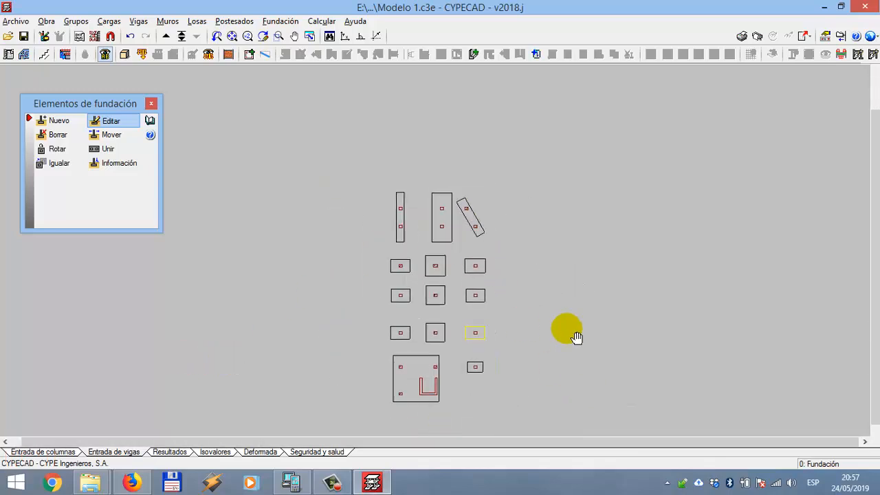
{"action": "middle_click_drag", "start_coordinate": [577, 337], "coordinate": [530, 314]}
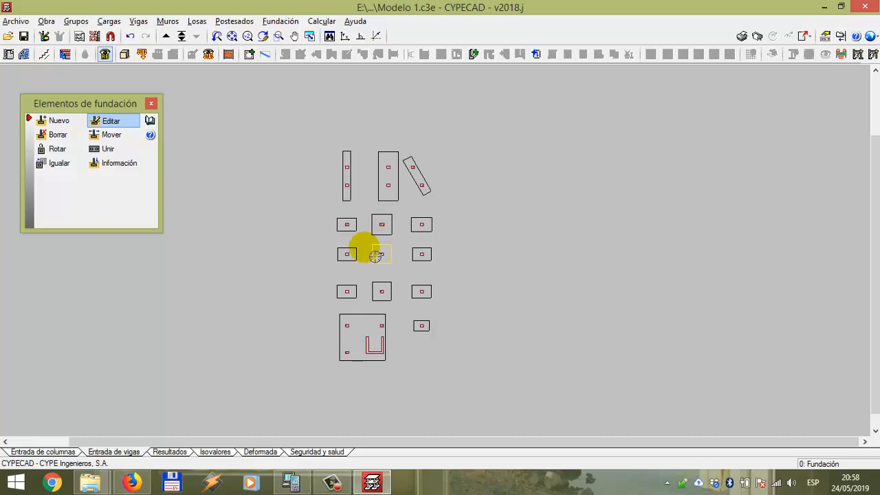
{"action": "middle_click_drag", "start_coordinate": [493, 233], "coordinate": [501, 258]}
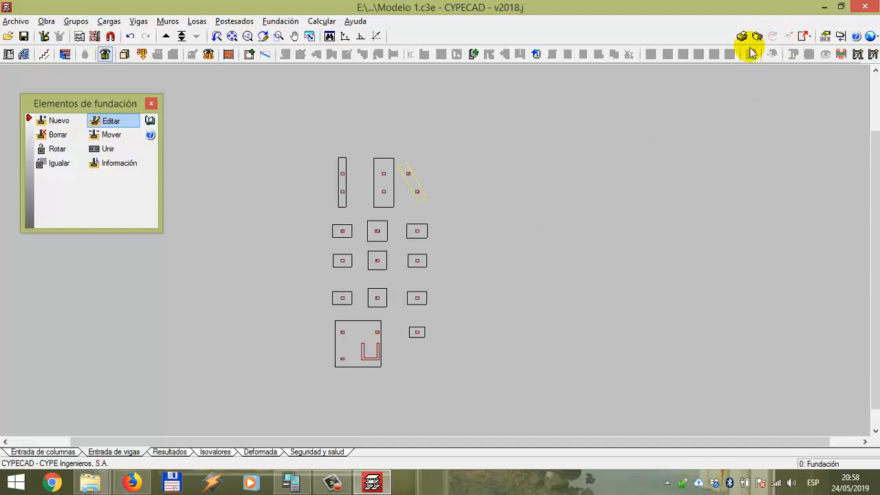
{"action": "middle_click_drag", "start_coordinate": [393, 241], "coordinate": [387, 236]}
{"action": "middle_click_drag", "start_coordinate": [538, 228], "coordinate": [511, 236]}
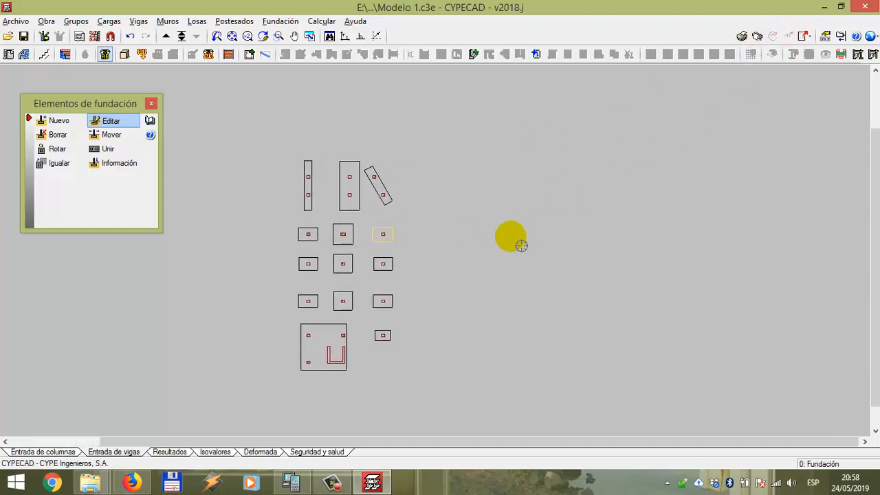
- Start a new drawing for the project and set its type to Cuadro de columnas
{"action": "left_click", "coordinate": [759, 37]}
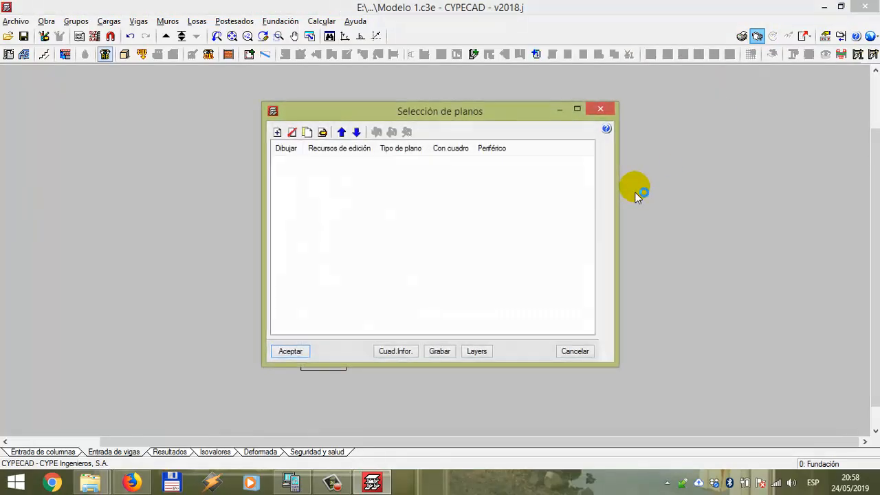
{"action": "mouse_move", "coordinate": [445, 110]}
{"action": "left_mouse_down"}
{"action": "mouse_move", "coordinate": [445, 98]}
{"action": "mouse_move", "coordinate": [452, 103]}
{"action": "left_mouse_up"}
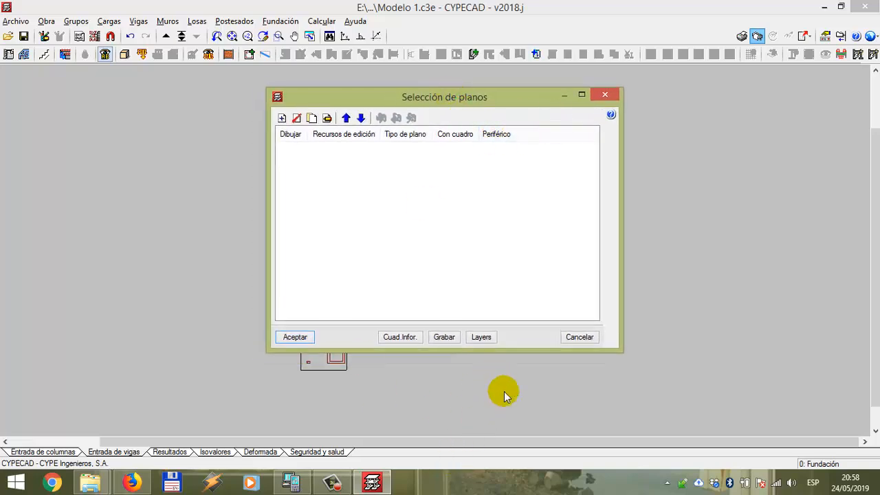
{"action": "left_click", "coordinate": [282, 119]}
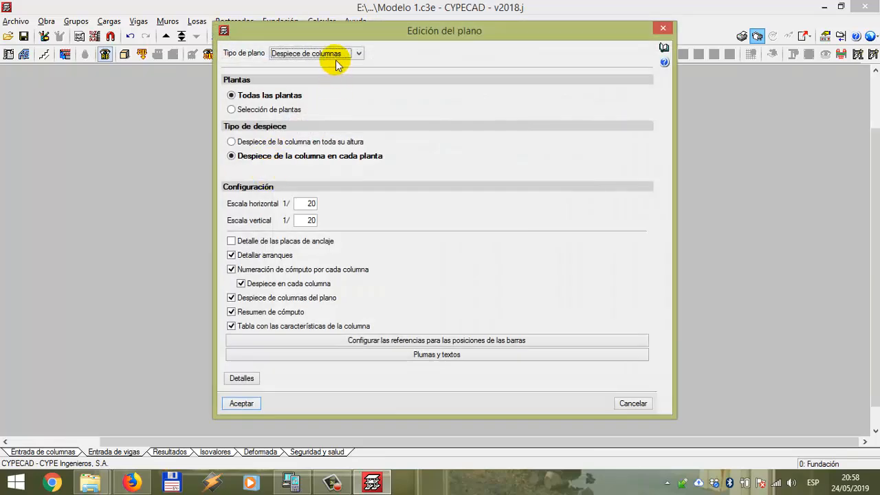
{"action": "left_click", "coordinate": [332, 54]}
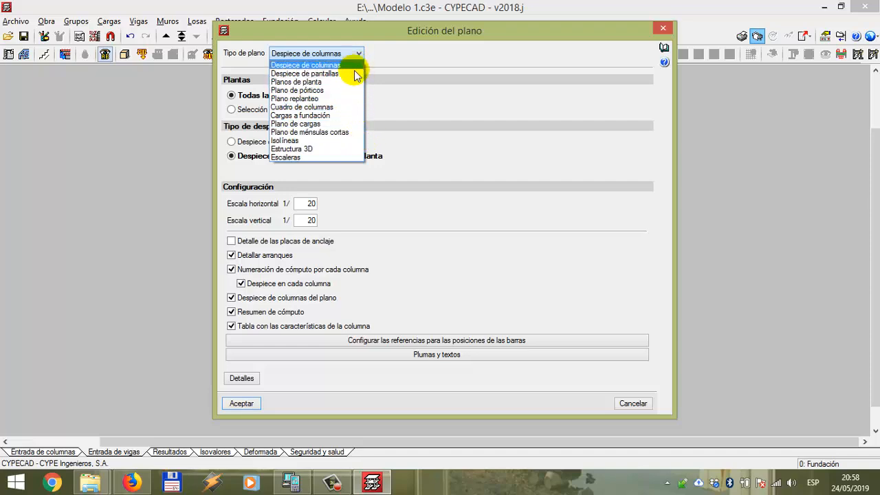
{"action": "left_click", "coordinate": [336, 108]}
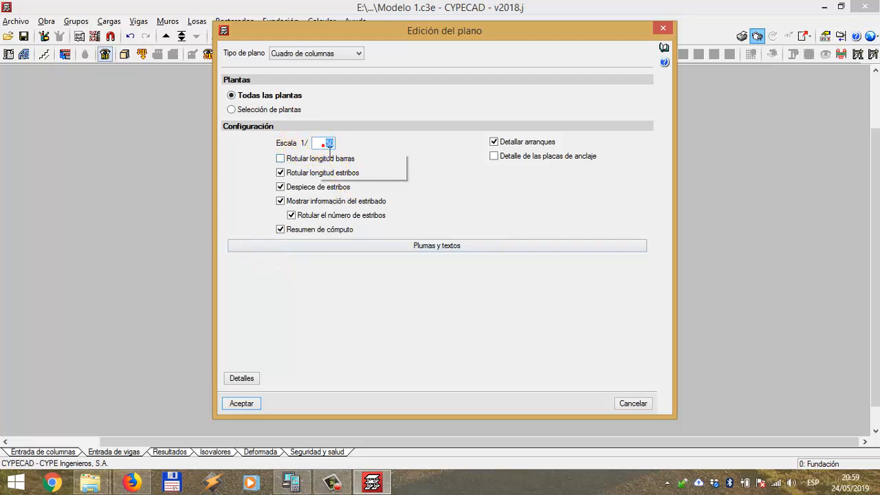
- Turn off the stirrup labels and details, quantity summary and starter-bar detail, then add the column schedule to the drawing list
{"action": "left_click", "coordinate": [406, 149]}
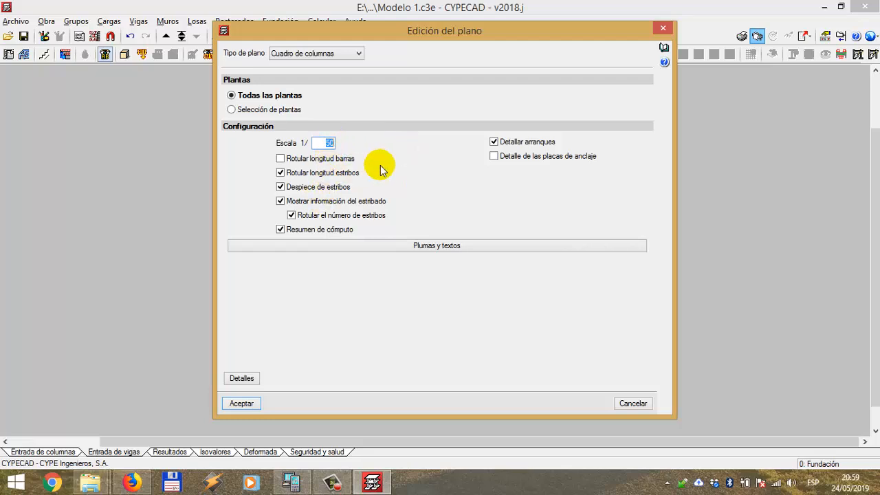
{"action": "left_click", "coordinate": [325, 143]}
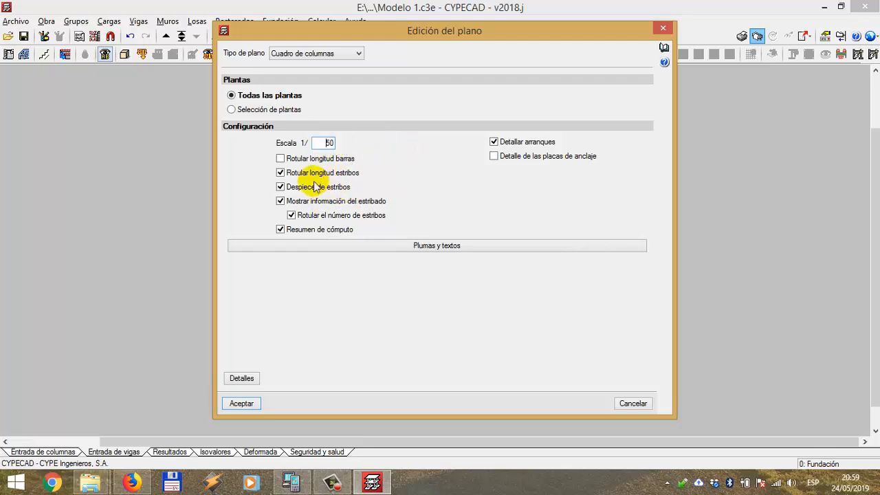
{"action": "left_click", "coordinate": [291, 215]}
{"action": "left_click", "coordinate": [281, 201]}
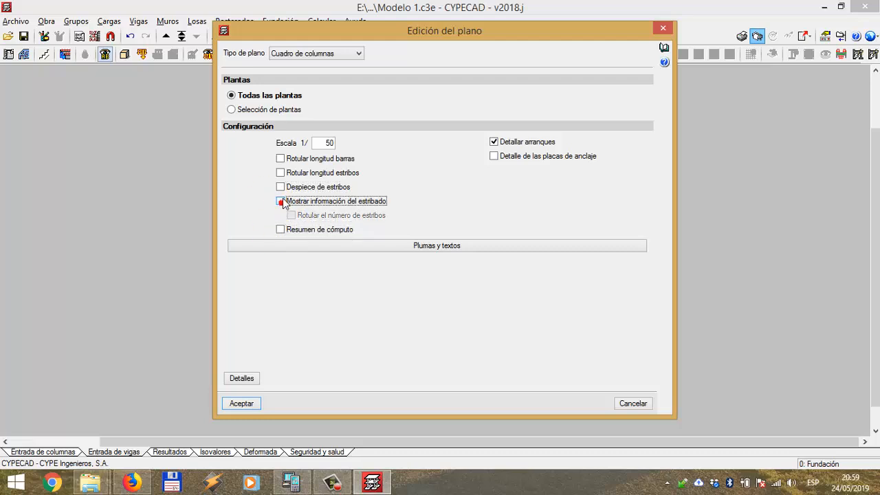
{"action": "left_click", "coordinate": [493, 143]}
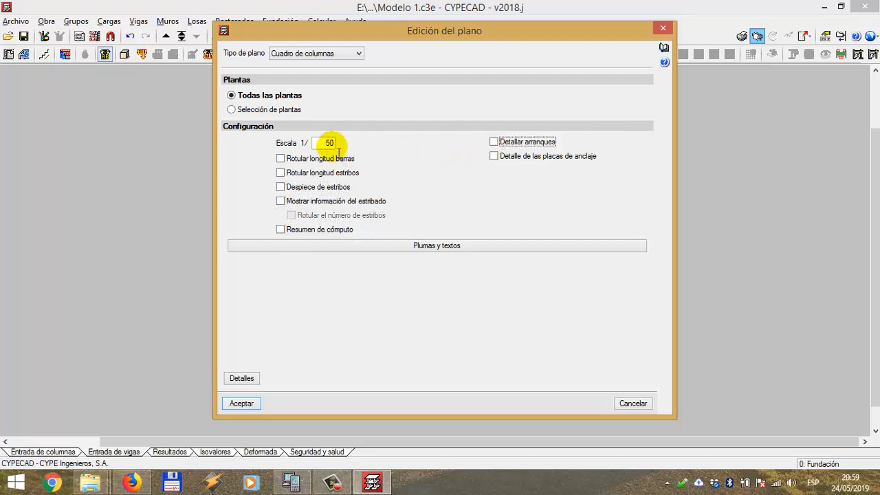
{"action": "left_click", "coordinate": [245, 410]}
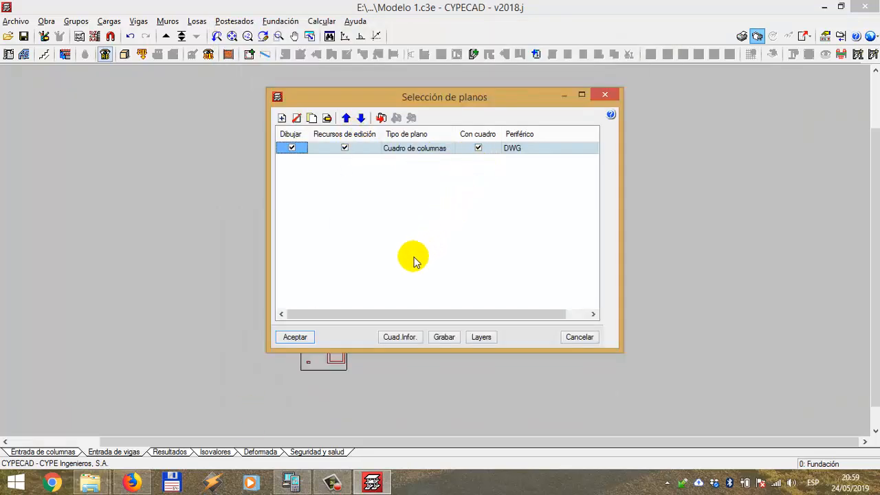
- Generate the column schedule sheet, review its column sections and reinforcement in full detail, and close the sheet composition
{"action": "left_click", "coordinate": [296, 339]}
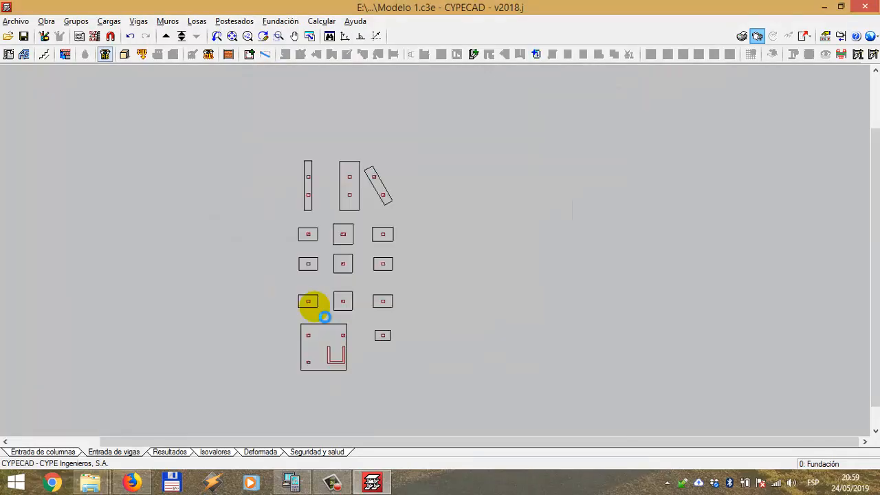
{"action": "left_click", "coordinate": [688, 76]}
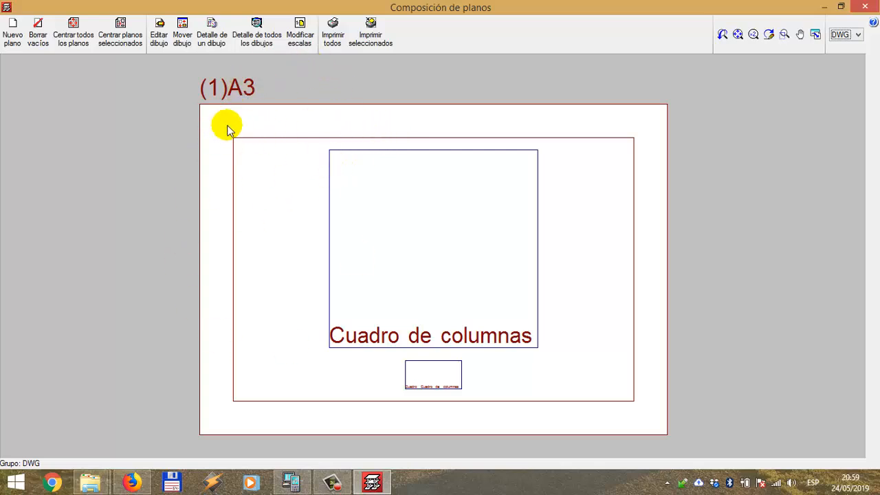
{"action": "left_click", "coordinate": [267, 45]}
{"action": "scroll", "coordinate": [405, 206], "scroll_direction": "up", "scroll_amount": 3}
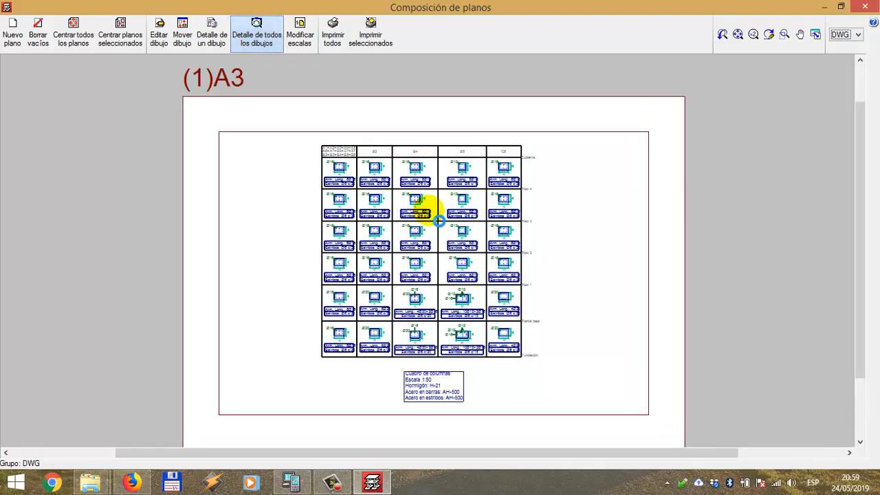
{"action": "scroll", "coordinate": [398, 214], "scroll_direction": "up", "scroll_amount": 4}
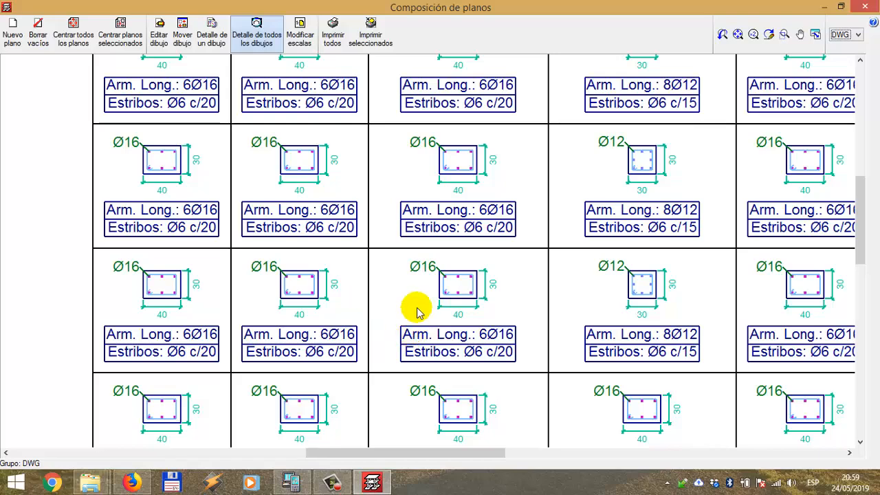
{"action": "scroll", "coordinate": [374, 261], "scroll_direction": "down", "scroll_amount": 2}
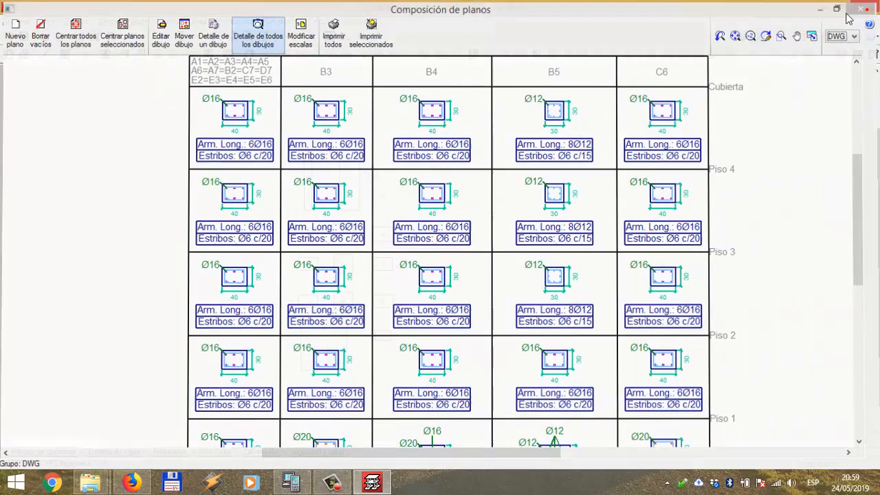
{"action": "left_click", "coordinate": [865, 6]}
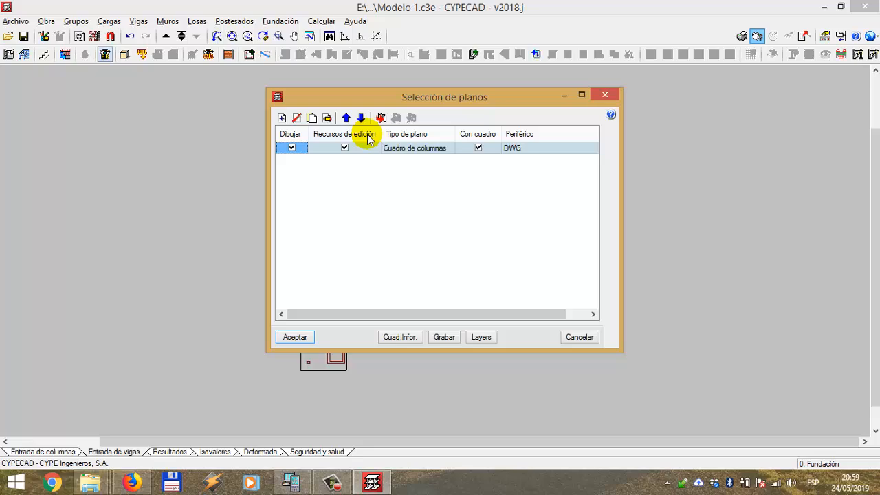
- Edit the column schedule drawing to include bar and stirrup lengths, stirrup breakdown, stirrup information with stirrup count, quantity summary and starter-bar details
{"action": "left_click", "coordinate": [327, 118]}
{"action": "left_click", "coordinate": [282, 159]}
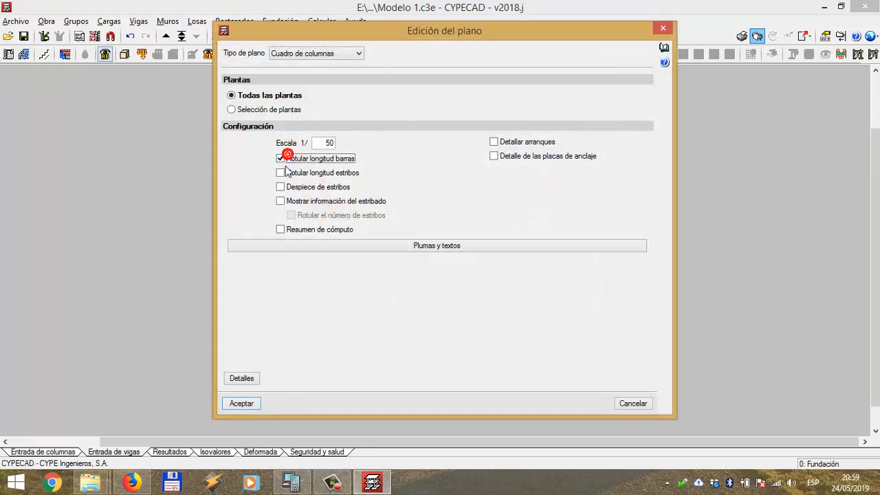
{"action": "left_click", "coordinate": [281, 201]}
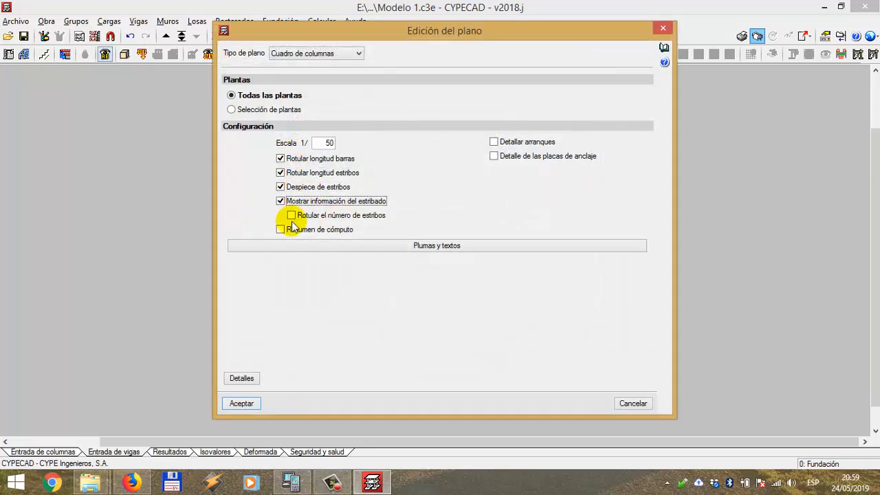
{"action": "left_click", "coordinate": [292, 215]}
{"action": "left_click", "coordinate": [280, 230]}
{"action": "left_click", "coordinate": [493, 143]}
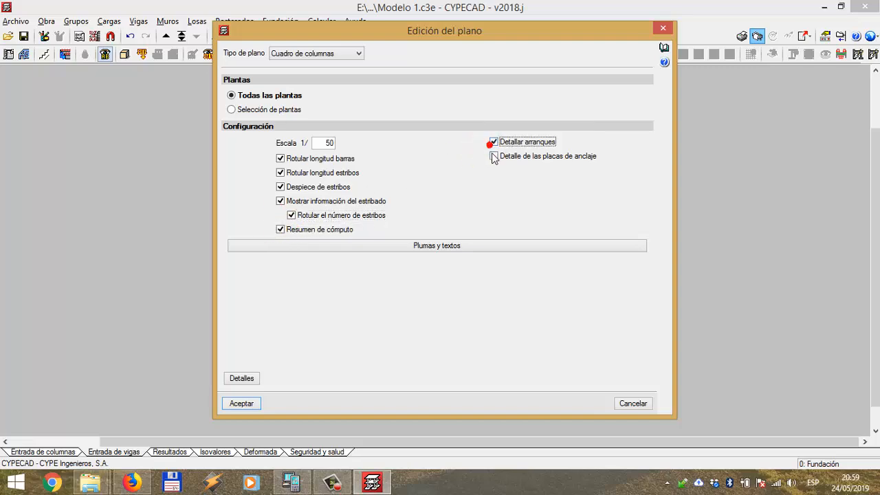
{"action": "left_click", "coordinate": [244, 403]}
- Regenerate the column schedule sheets without keeping the previous composition and display all drawings in detail
{"action": "left_click", "coordinate": [296, 338]}
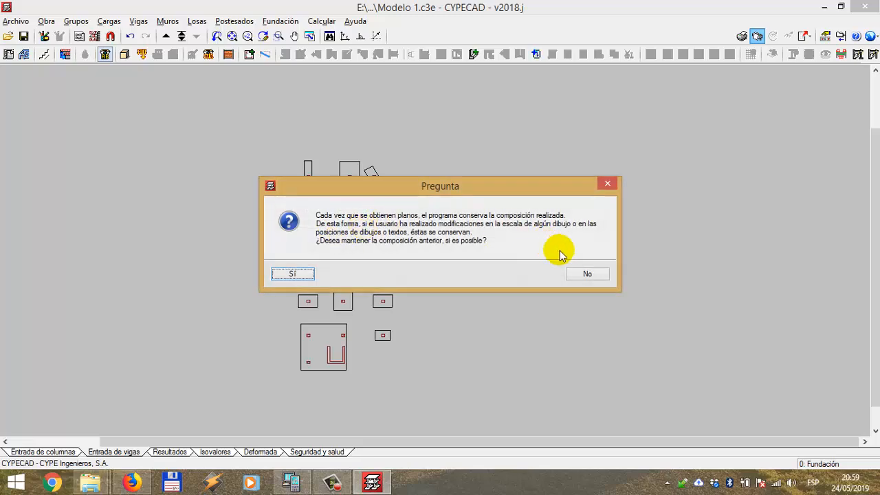
{"action": "left_click", "coordinate": [575, 274]}
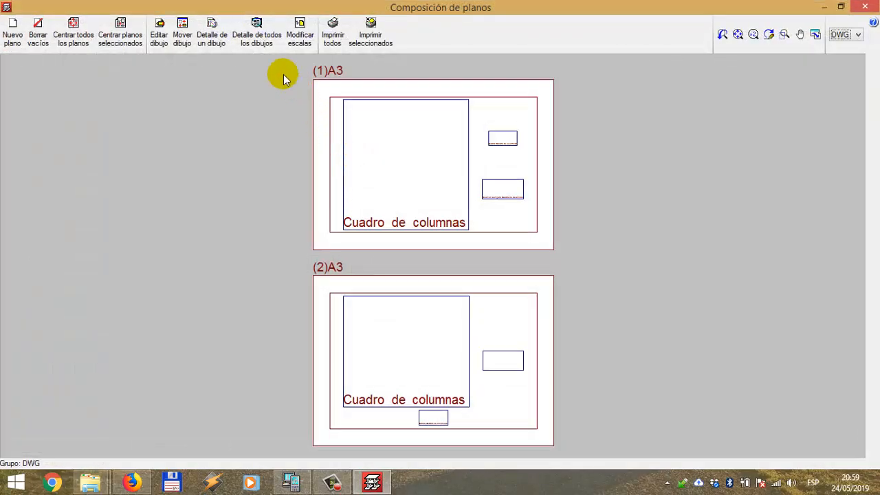
{"action": "left_click", "coordinate": [262, 42]}
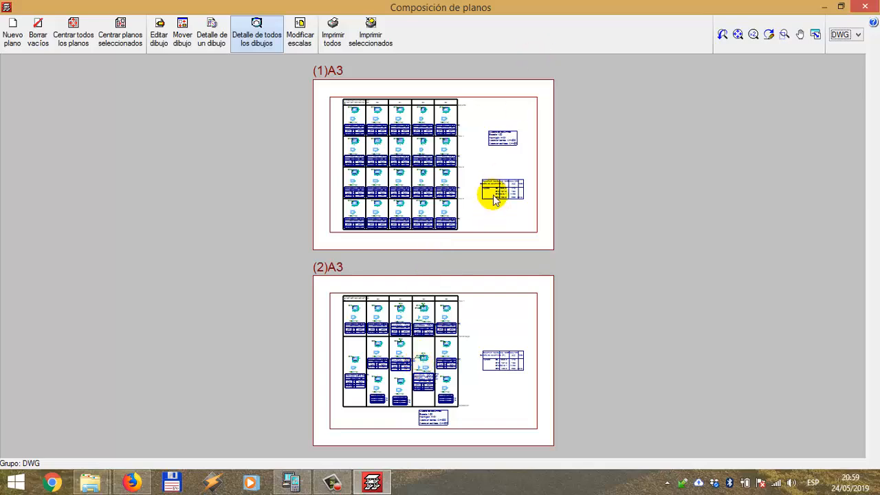
- Examine the steel summary table and the stirrup details of the column schedule, then close the sheet composition
{"action": "scroll", "coordinate": [491, 190], "scroll_direction": "up", "scroll_amount": 5}
{"action": "scroll", "coordinate": [562, 242], "scroll_direction": "up", "scroll_amount": 3}
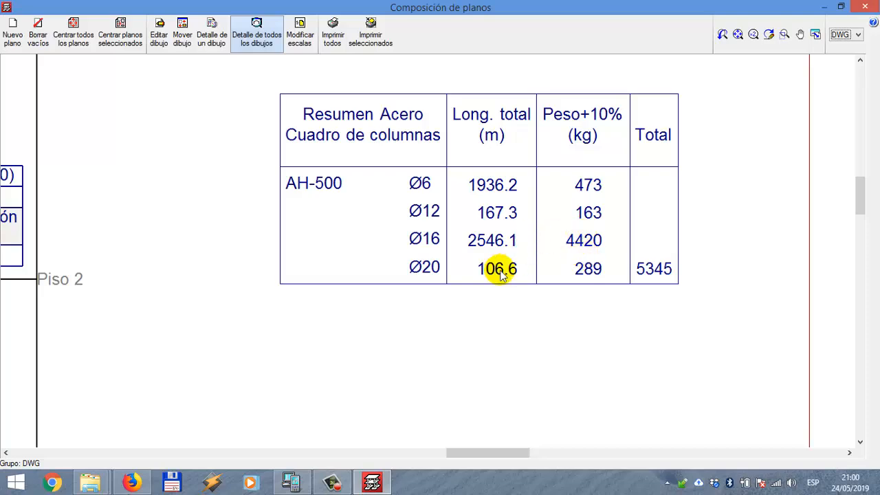
{"action": "scroll", "coordinate": [502, 271], "scroll_direction": "down", "scroll_amount": 3}
{"action": "scroll", "coordinate": [197, 261], "scroll_direction": "up", "scroll_amount": 1}
{"action": "scroll", "coordinate": [183, 253], "scroll_direction": "up", "scroll_amount": 2}
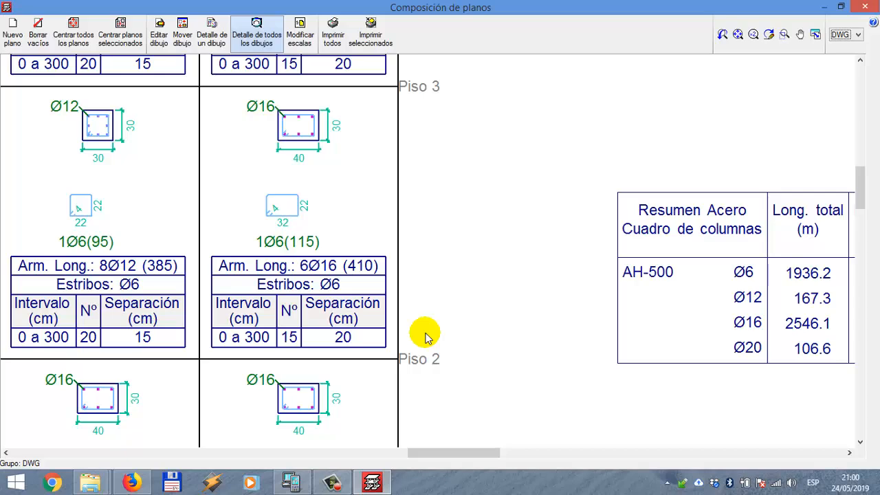
{"action": "scroll", "coordinate": [618, 282], "scroll_direction": "down", "scroll_amount": 6}
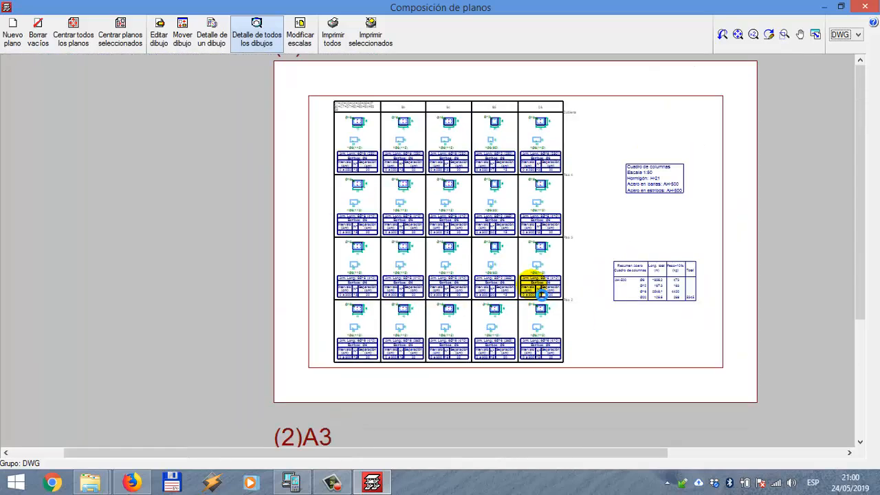
{"action": "scroll", "coordinate": [487, 306], "scroll_direction": "down", "scroll_amount": 1}
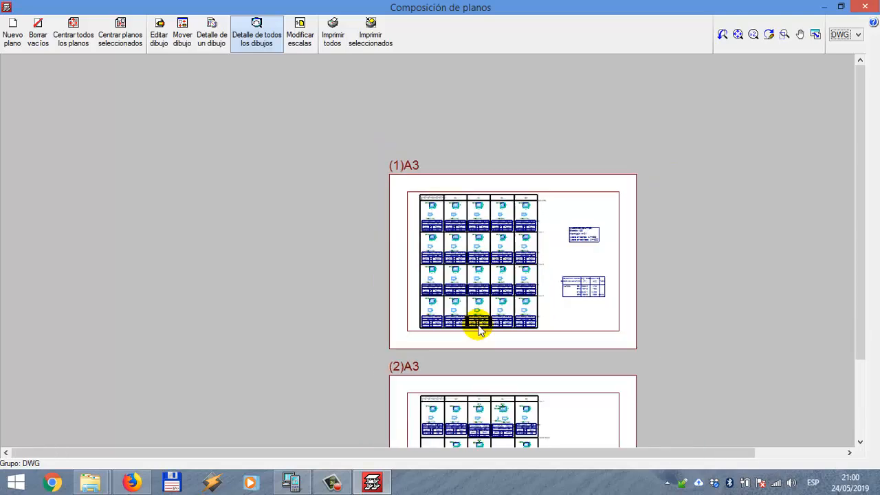
{"action": "left_click", "coordinate": [875, 8]}
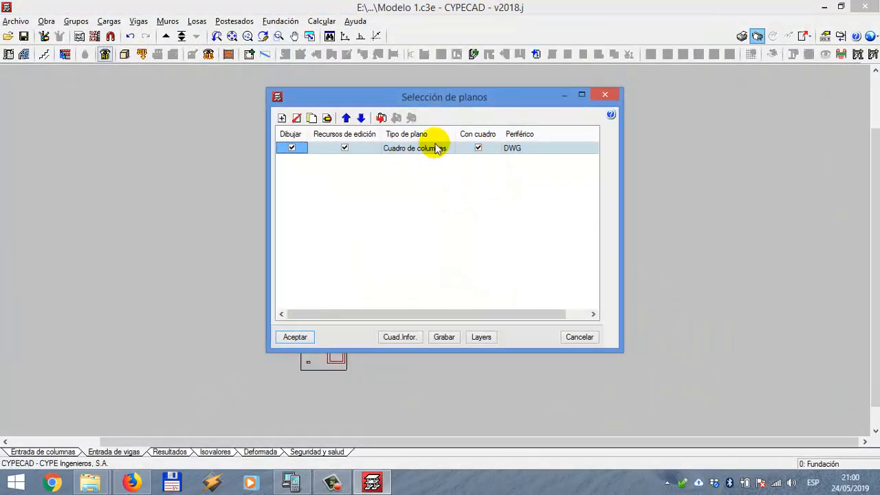
- Start a new drawing of type Plano de pórticos and limit its group selection to Piso 1
{"action": "left_click", "coordinate": [283, 118]}
{"action": "left_click", "coordinate": [332, 53]}
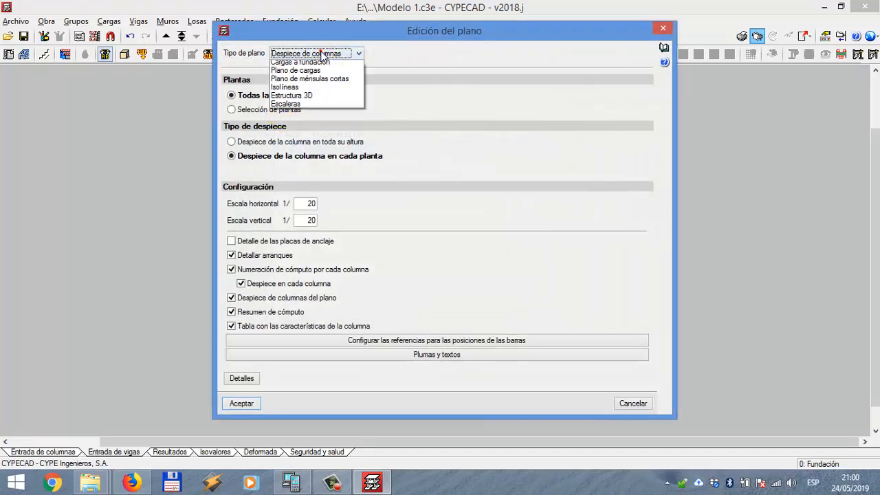
{"action": "left_click", "coordinate": [318, 91]}
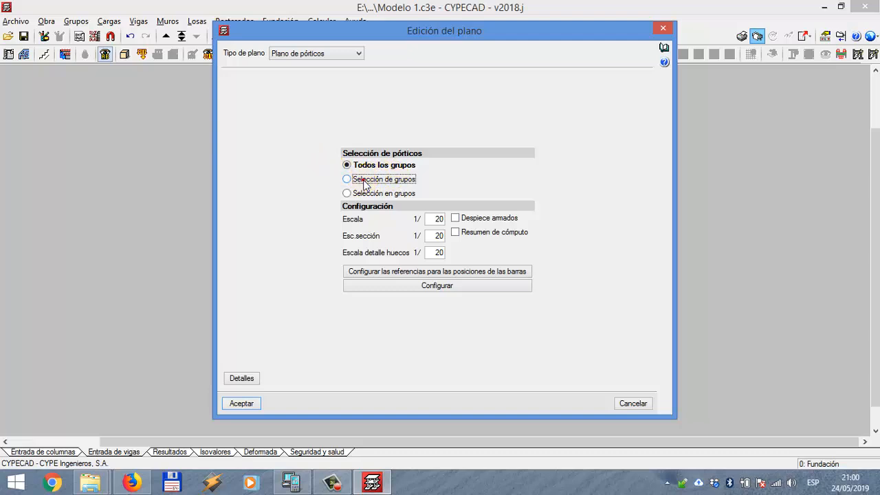
{"action": "left_click", "coordinate": [365, 180]}
{"action": "left_click", "coordinate": [512, 191]}
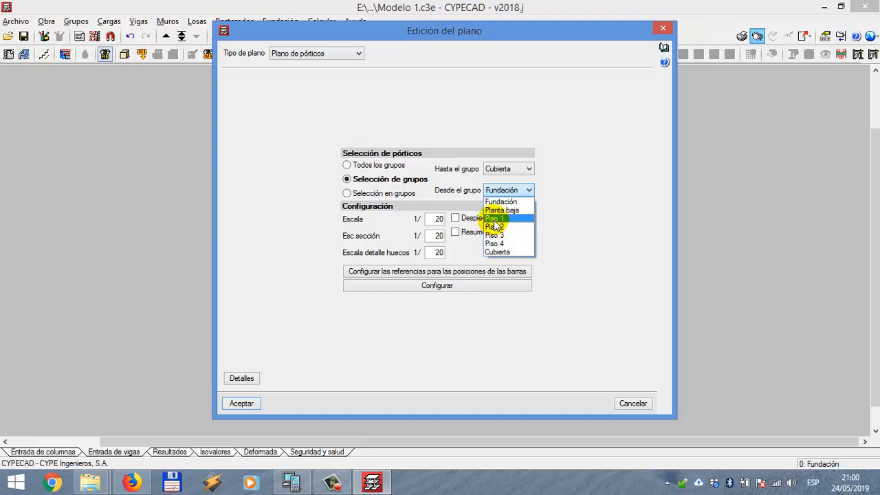
{"action": "left_click", "coordinate": [495, 226]}
{"action": "left_click", "coordinate": [508, 168]}
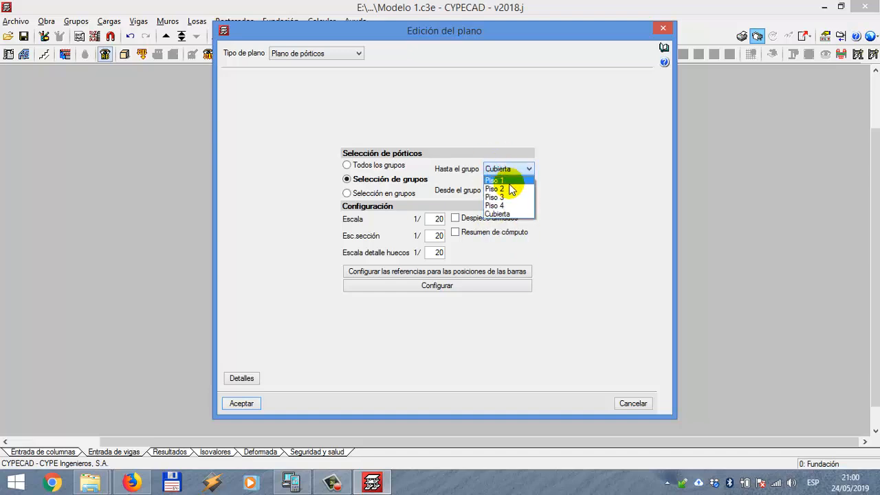
{"action": "left_click", "coordinate": [506, 178]}
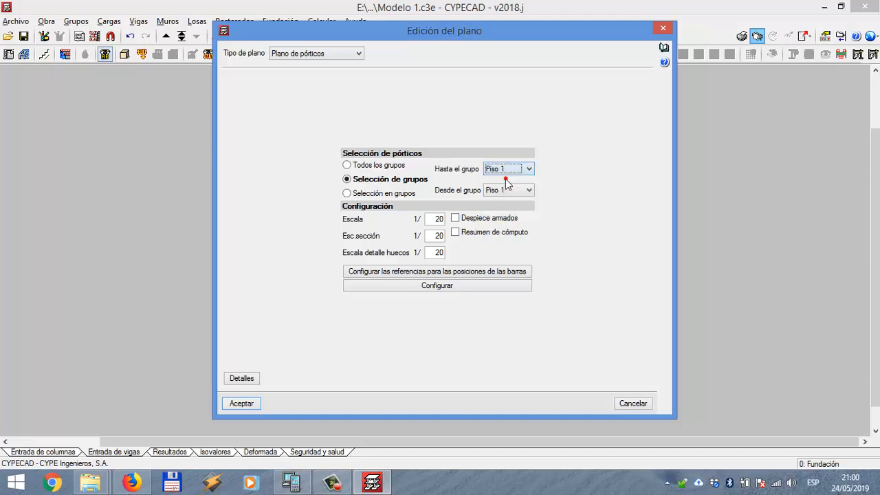
- Set the general, section and opening-detail scales to 1/75, enable Despiece armados, and add the frame drawing to the list
{"action": "left_click", "coordinate": [443, 219]}
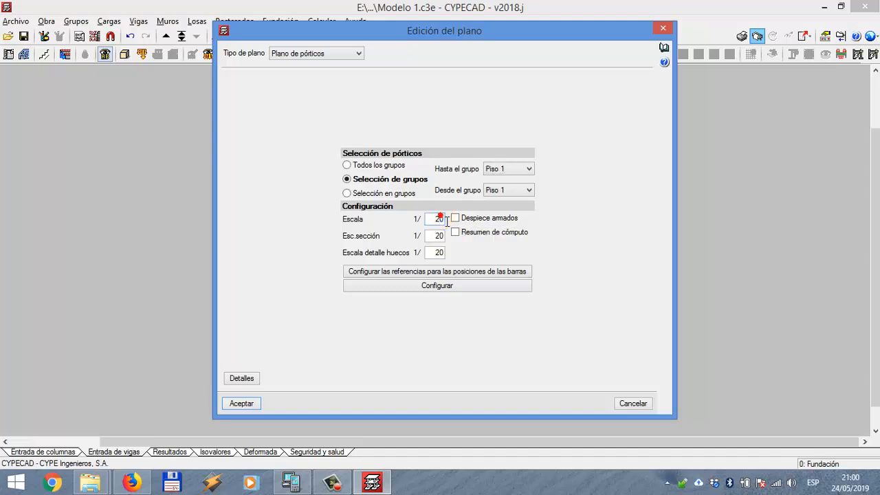
{"action": "double_click", "coordinate": [444, 219]}
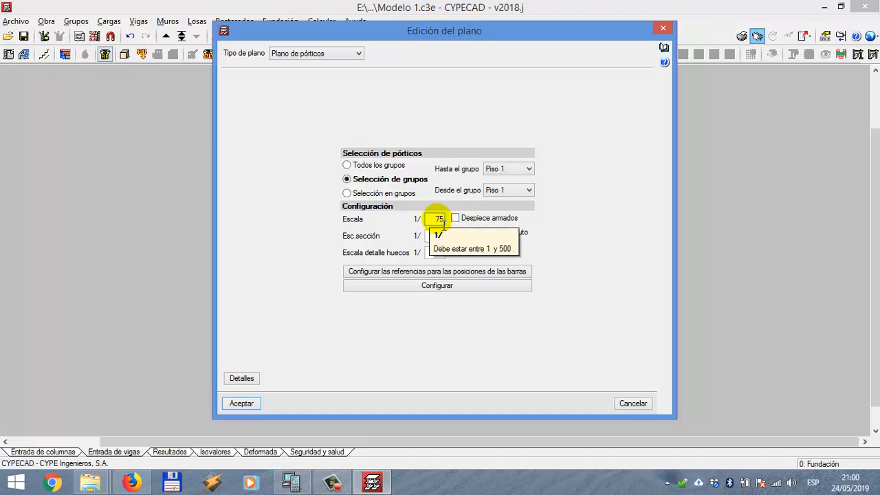
{"action": "left_click", "coordinate": [437, 236]}
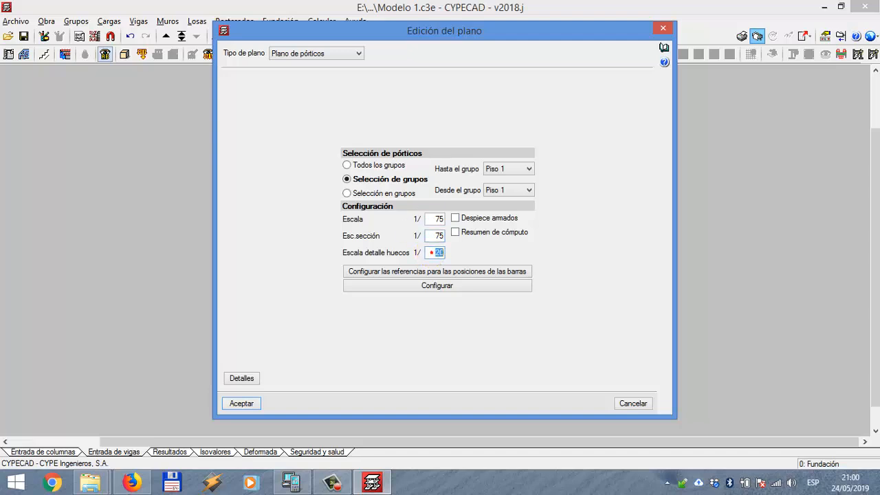
{"action": "type", "text": "75"}
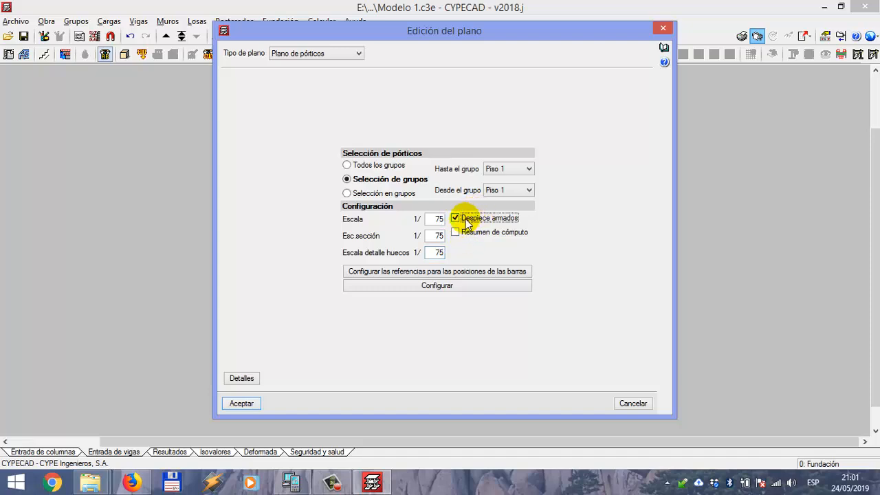
{"action": "left_click", "coordinate": [242, 403]}
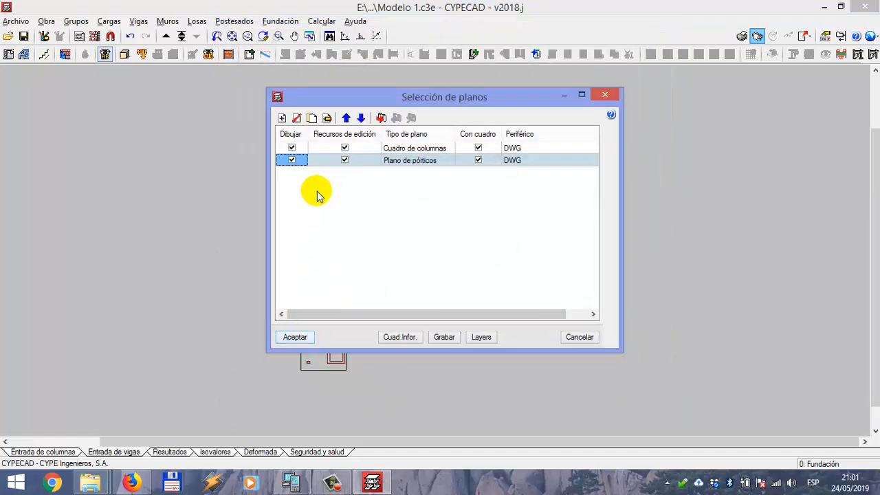
- Generate the column schedule and frame sheets without keeping the previous composition, and show all drawings in detail
{"action": "left_click", "coordinate": [292, 337]}
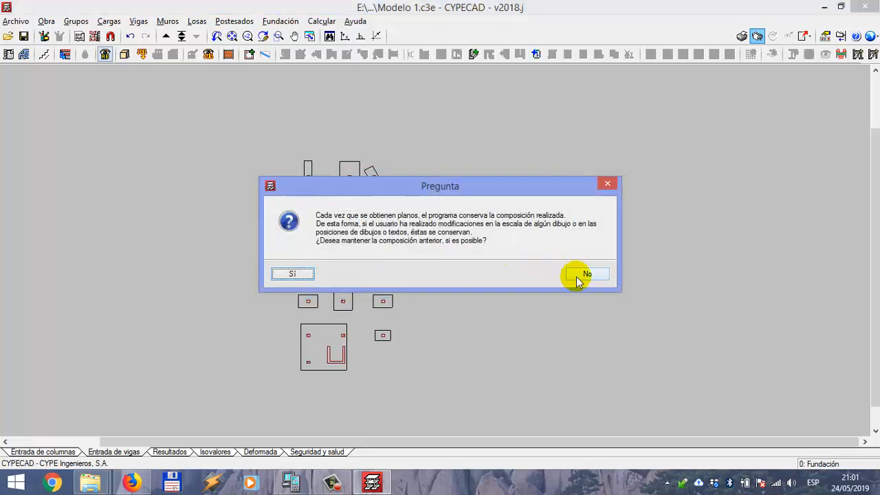
{"action": "left_click", "coordinate": [581, 275]}
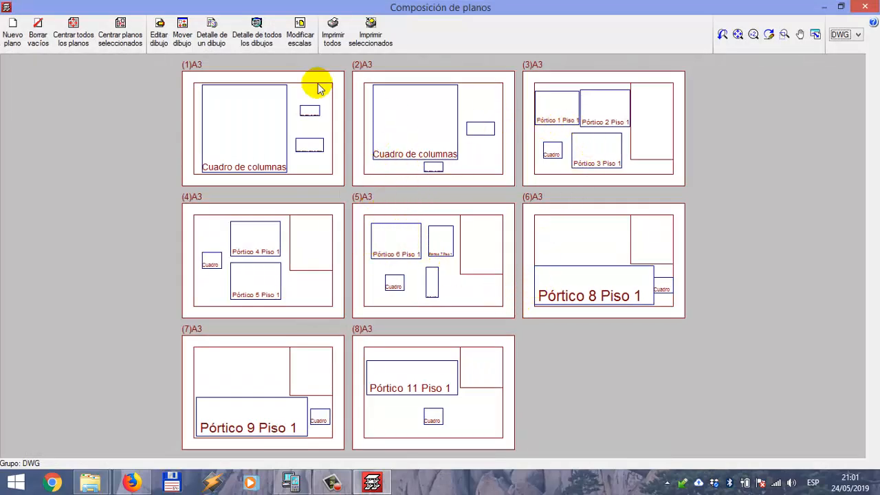
{"action": "left_click", "coordinate": [256, 31]}
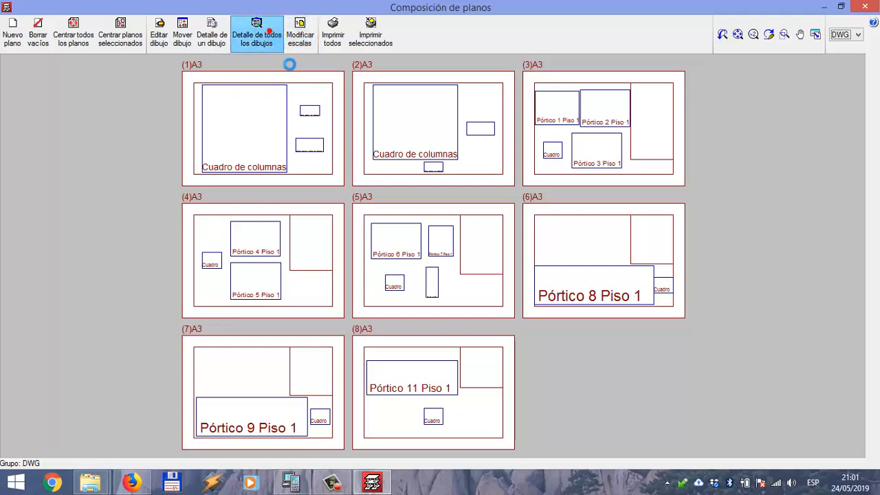
- Inspect the beam reinforcement and bar schedules of the Piso 1 frames, including Pórtico 6 and Pórtico 7
{"action": "scroll", "coordinate": [402, 239], "scroll_direction": "up", "scroll_amount": 5}
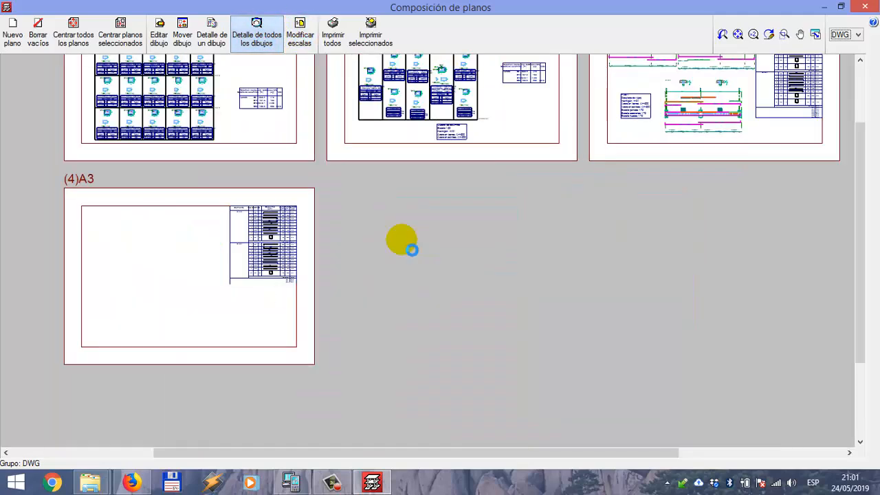
{"action": "scroll", "coordinate": [409, 247], "scroll_direction": "up", "scroll_amount": 4}
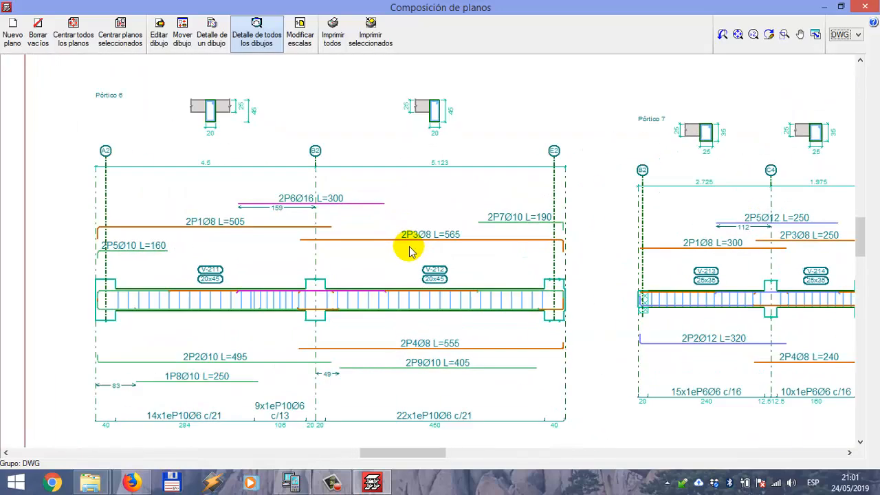
{"action": "scroll", "coordinate": [609, 226], "scroll_direction": "down", "scroll_amount": 3}
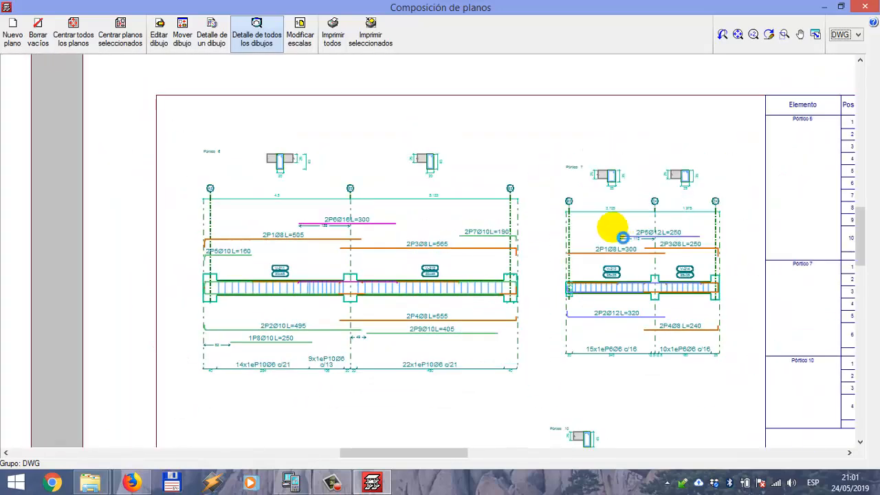
{"action": "scroll", "coordinate": [498, 235], "scroll_direction": "up", "scroll_amount": 1}
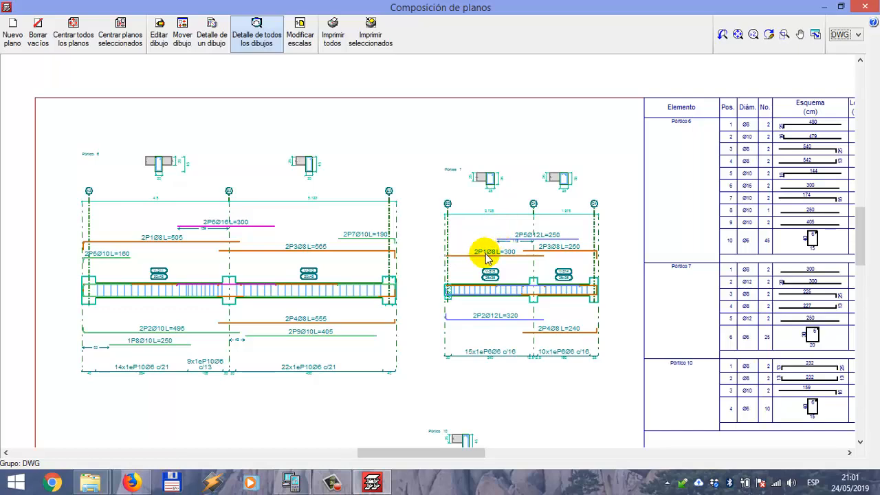
{"action": "scroll", "coordinate": [483, 263], "scroll_direction": "down", "scroll_amount": 5}
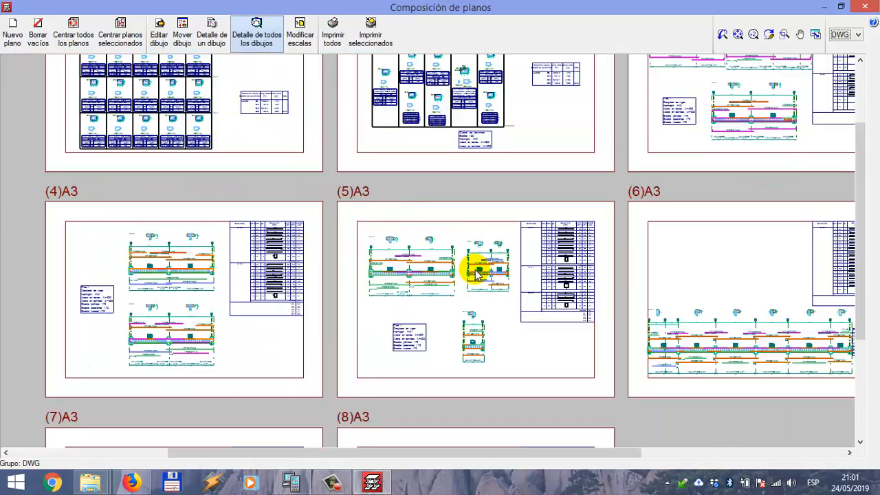
- Close the sheet composition and leave the drawing selection dialog
{"action": "scroll", "coordinate": [479, 279], "scroll_direction": "down", "scroll_amount": 2}
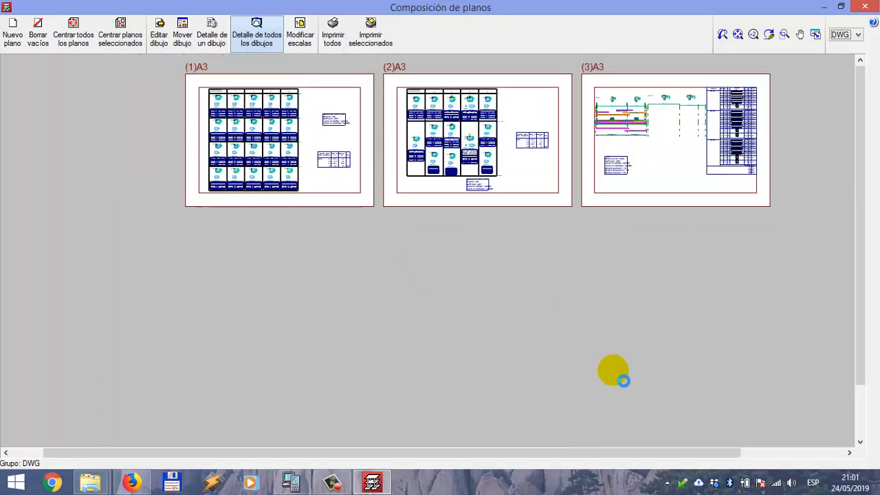
{"action": "scroll", "coordinate": [346, 303], "scroll_direction": "down", "scroll_amount": 2}
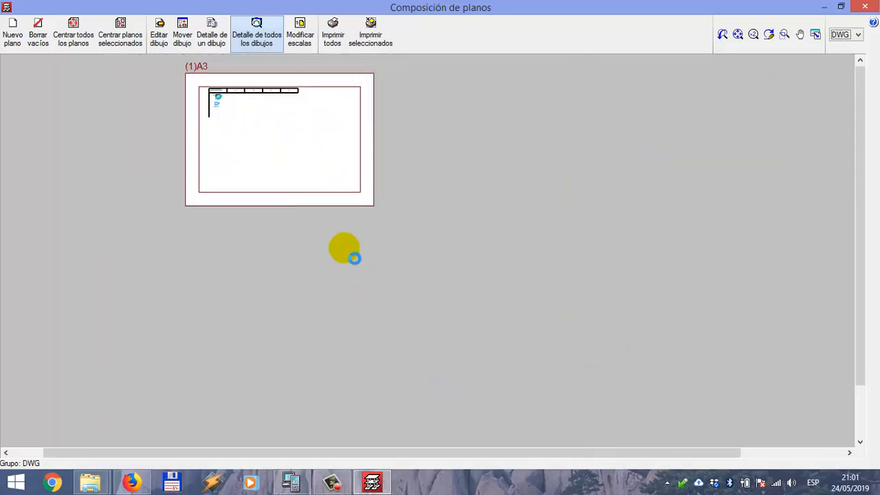
{"action": "scroll", "coordinate": [351, 359], "scroll_direction": "up", "scroll_amount": 2}
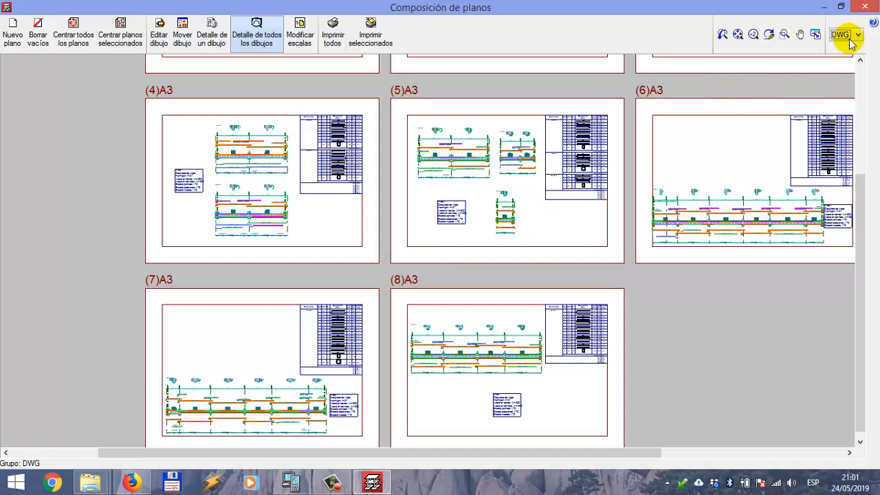
{"action": "left_click", "coordinate": [873, 9]}
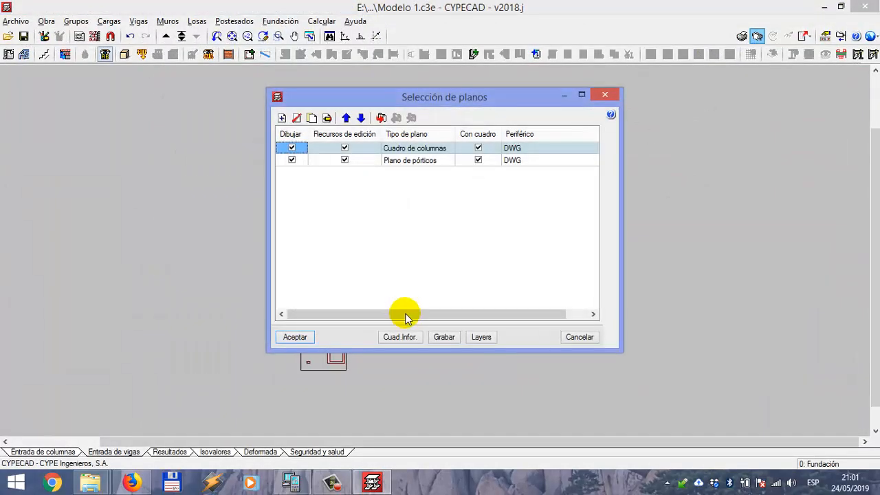
{"action": "left_click", "coordinate": [442, 336]}
{"action": "left_click", "coordinate": [572, 337]}
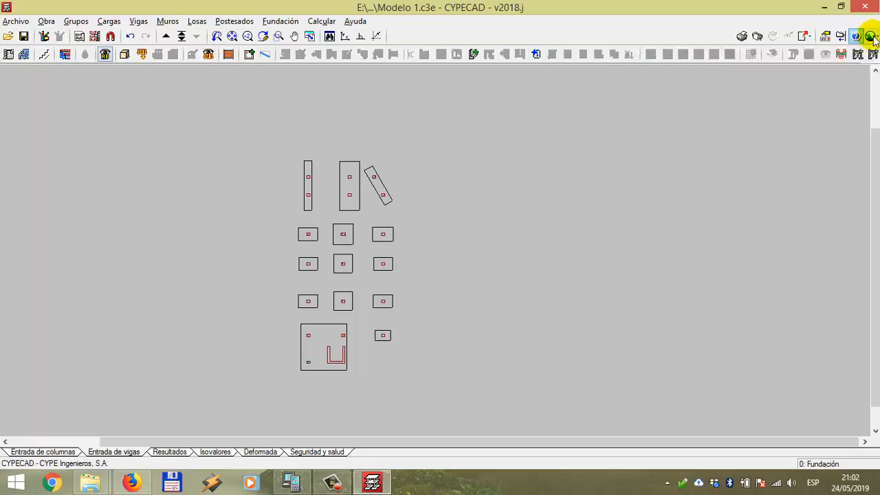
- Open the sheet format settings and delete the A0 size from the DIN A format
{"action": "left_click", "coordinate": [871, 37]}
{"action": "left_click", "coordinate": [792, 100]}
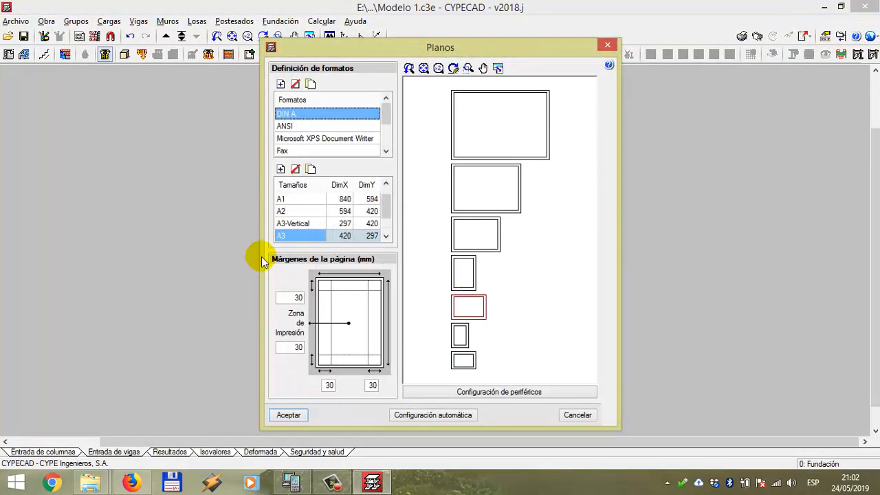
{"action": "left_click", "coordinate": [305, 203]}
{"action": "left_click", "coordinate": [305, 210]}
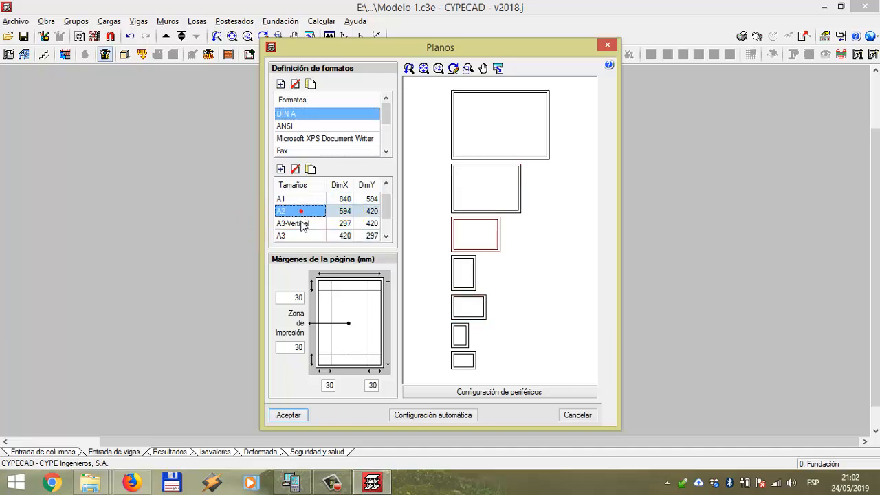
{"action": "left_click", "coordinate": [302, 224]}
{"action": "scroll", "coordinate": [302, 223], "scroll_direction": "down", "scroll_amount": 1}
{"action": "left_click", "coordinate": [300, 222]}
{"action": "left_click", "coordinate": [297, 210]}
{"action": "scroll", "coordinate": [300, 214], "scroll_direction": "up", "scroll_amount": 2}
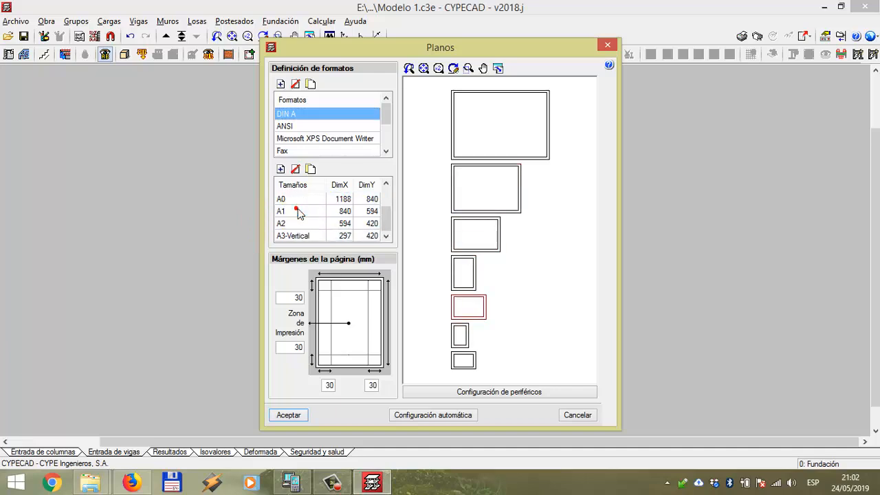
{"action": "left_click", "coordinate": [290, 201]}
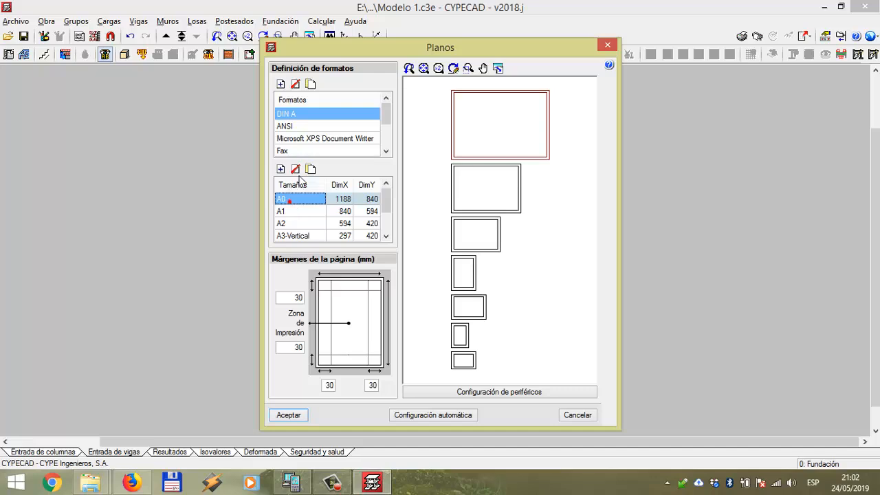
{"action": "left_click", "coordinate": [299, 208]}
- Delete A2 and all smaller sizes from the DIN A format, keeping only A1, and accept the sheet formats
{"action": "left_click", "coordinate": [290, 211]}
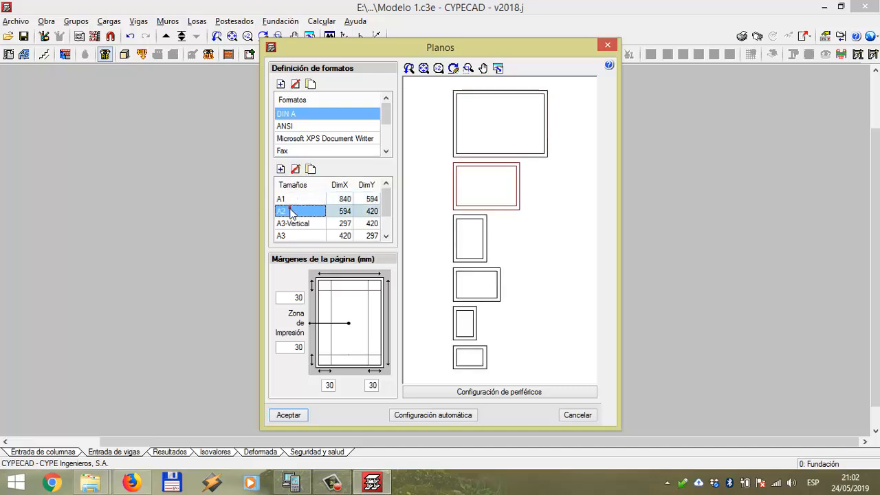
{"action": "left_click", "coordinate": [295, 170]}
{"action": "left_click", "coordinate": [295, 170]}
{"action": "left_click", "coordinate": [295, 169]}
{"action": "left_click", "coordinate": [295, 169]}
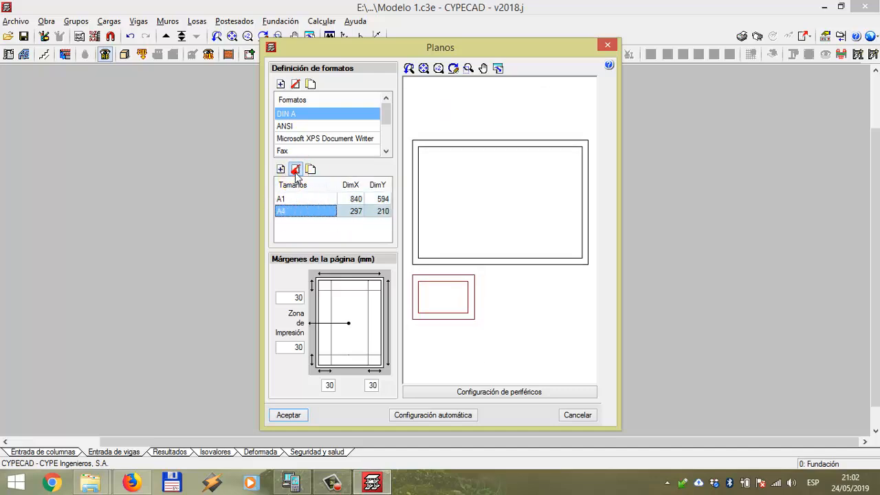
{"action": "left_click", "coordinate": [295, 169]}
{"action": "left_click", "coordinate": [322, 219]}
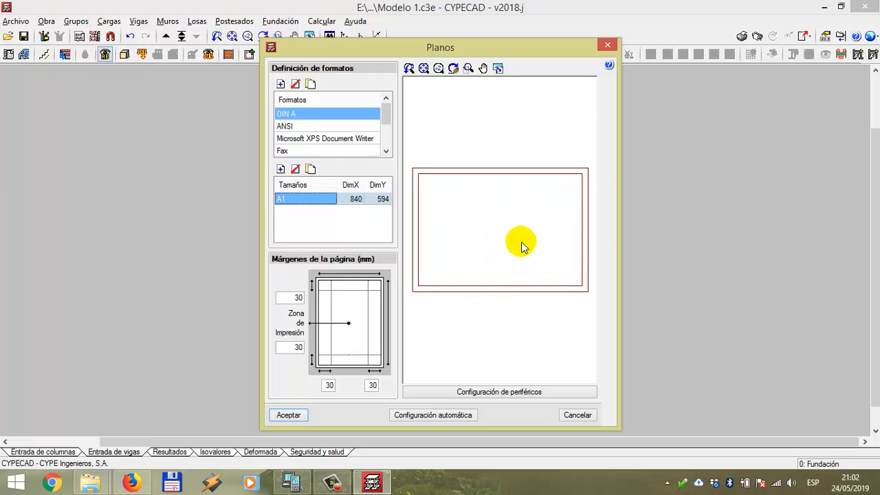
{"action": "left_click", "coordinate": [282, 415]}
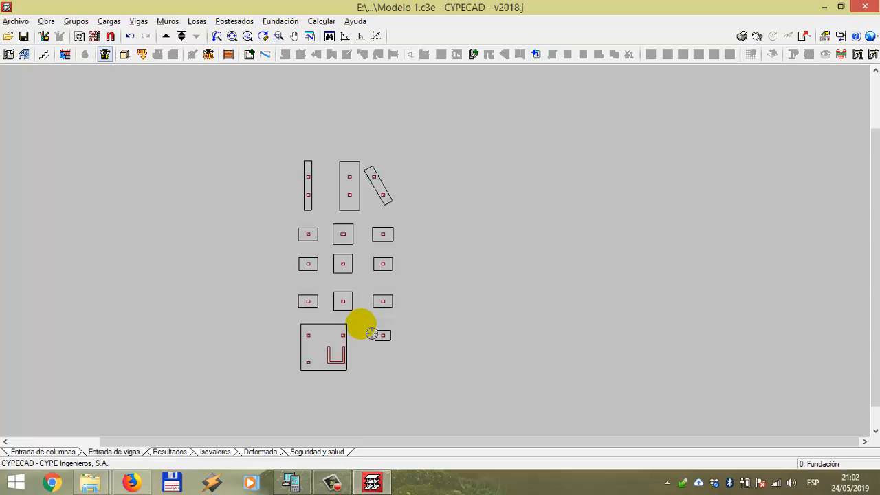
- Generate the column schedule and frame drawings again on A1 sheets and show all drawings in detail
{"action": "left_click", "coordinate": [754, 39]}
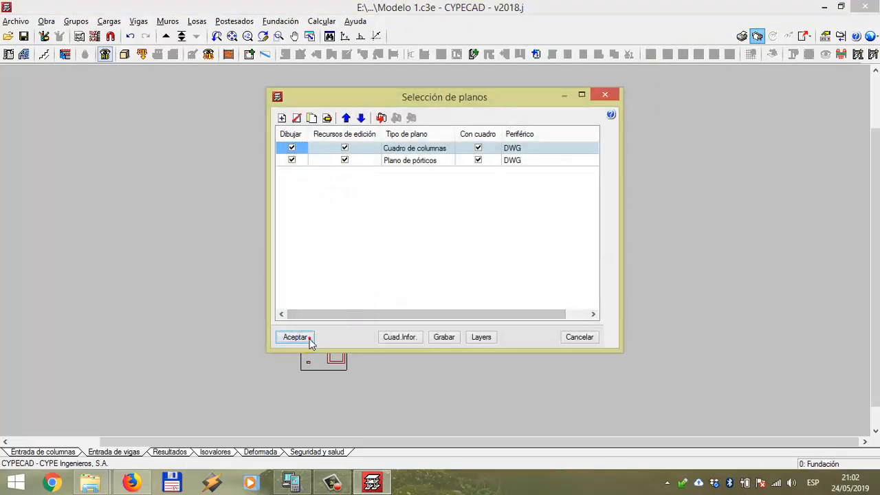
{"action": "left_click", "coordinate": [308, 338]}
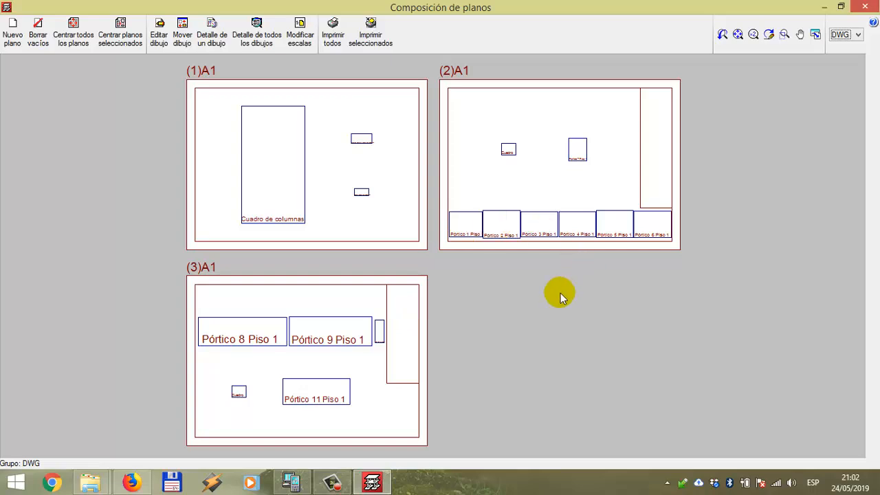
{"action": "left_click", "coordinate": [257, 36]}
{"action": "scroll", "coordinate": [476, 214], "scroll_direction": "up", "scroll_amount": 3}
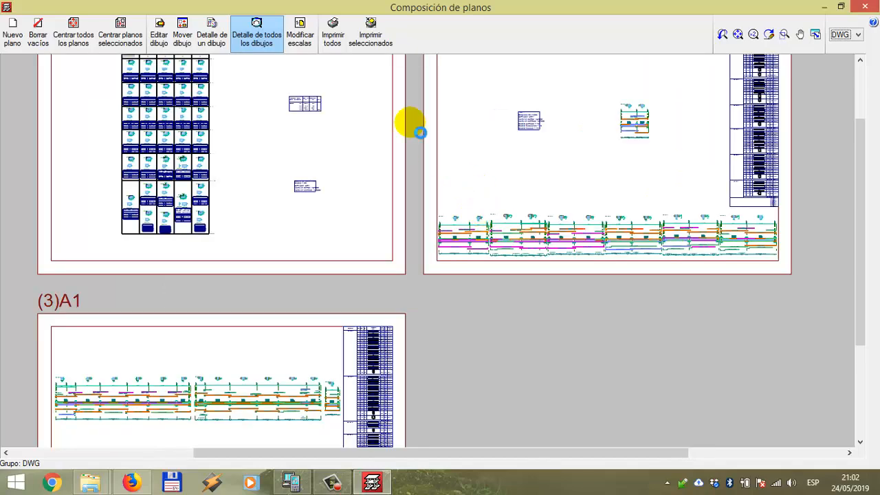
- Hide the drawing details and move Pórtico 1 Piso 1 to the upper-left corner of A1 sheet 2
{"action": "left_click", "coordinate": [258, 34]}
{"action": "scroll", "coordinate": [464, 236], "scroll_direction": "up", "scroll_amount": 3}
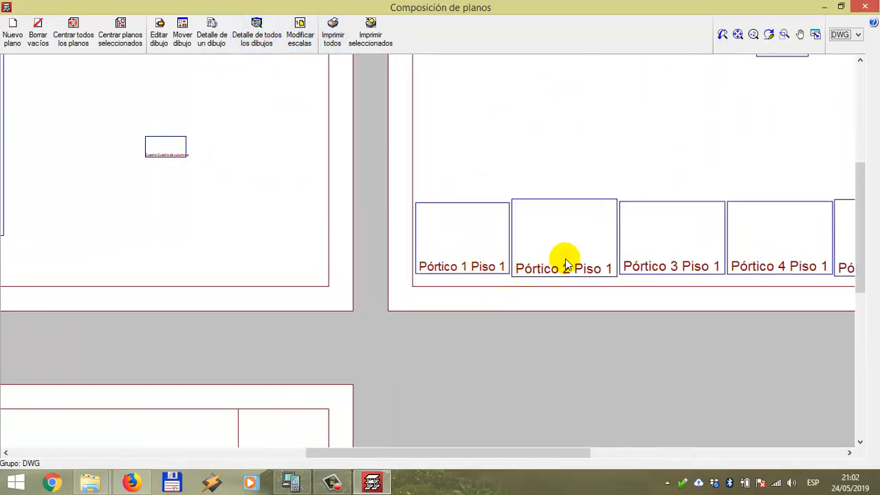
{"action": "middle_click_drag", "start_coordinate": [654, 273], "coordinate": [475, 335]}
{"action": "scroll", "coordinate": [474, 335], "scroll_direction": "down", "scroll_amount": 4}
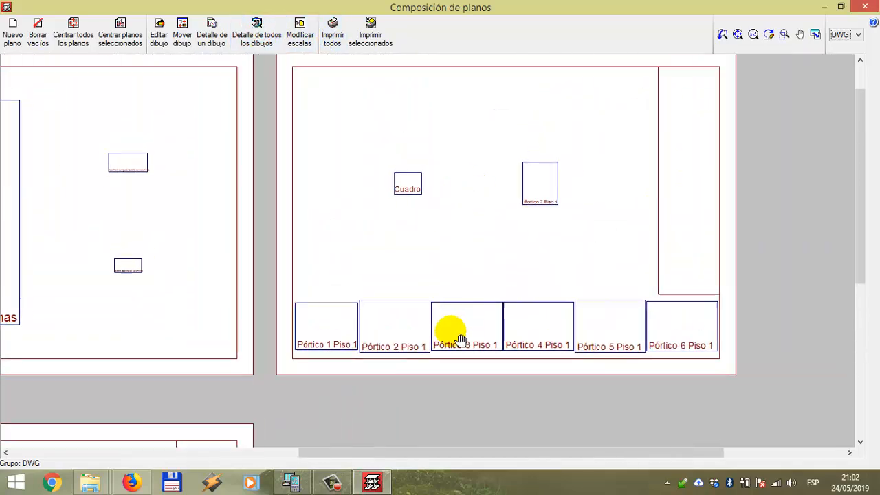
{"action": "left_click", "coordinate": [183, 38]}
{"action": "left_click", "coordinate": [335, 356]}
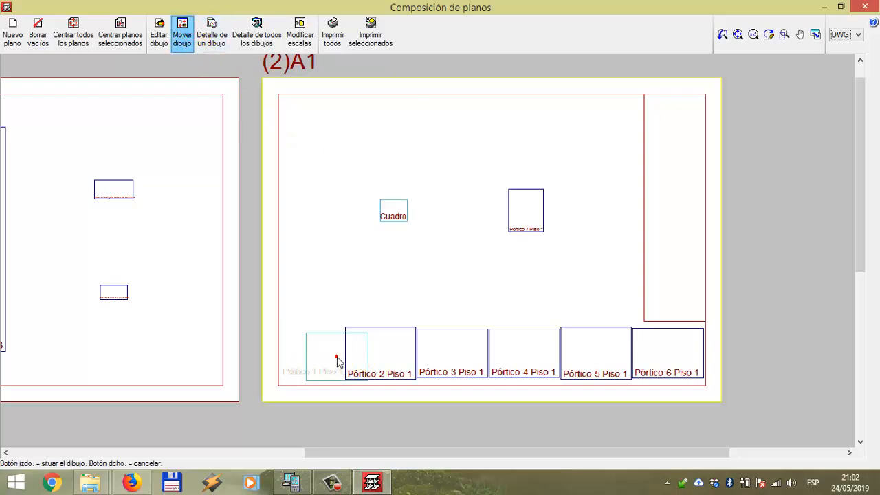
{"action": "left_click", "coordinate": [317, 136]}
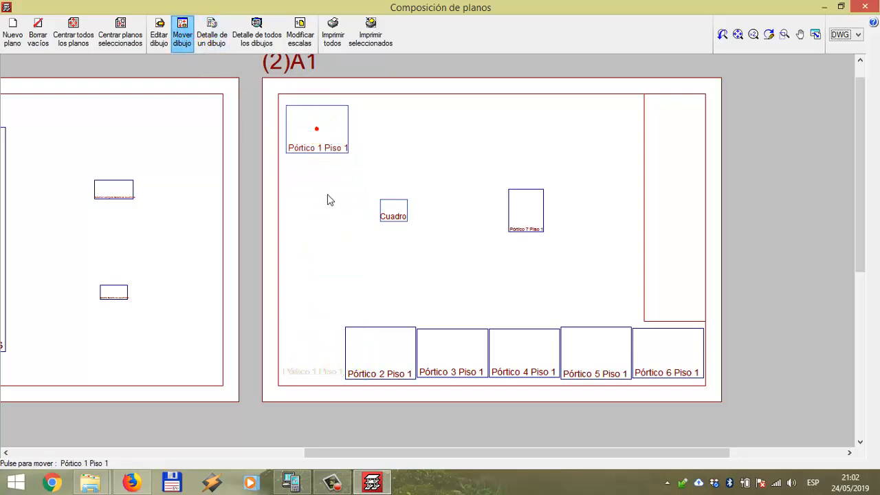
- Line up Pórtico 2, Pórtico 3 and Pórtico 4 of Piso 1 beside Pórtico 1 in the top row of sheet 2
{"action": "left_click", "coordinate": [357, 349]}
{"action": "left_click", "coordinate": [388, 134]}
{"action": "left_click", "coordinate": [470, 352]}
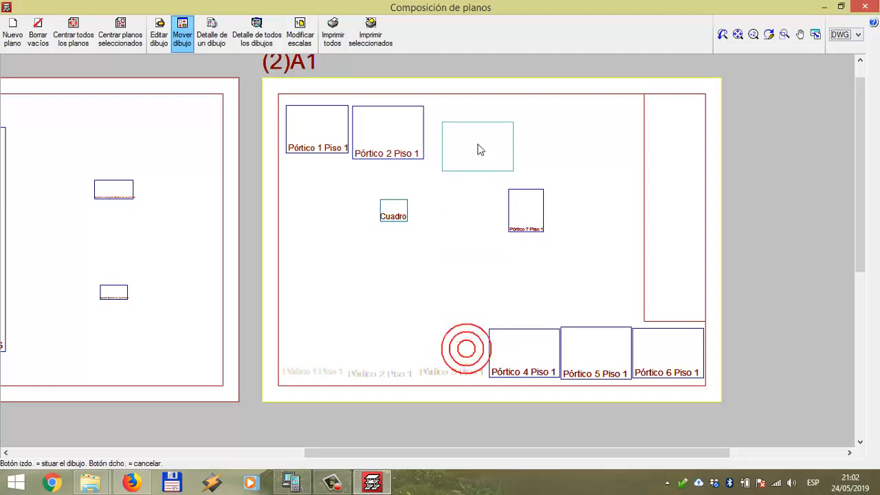
{"action": "left_click", "coordinate": [464, 134]}
{"action": "left_click", "coordinate": [504, 372]}
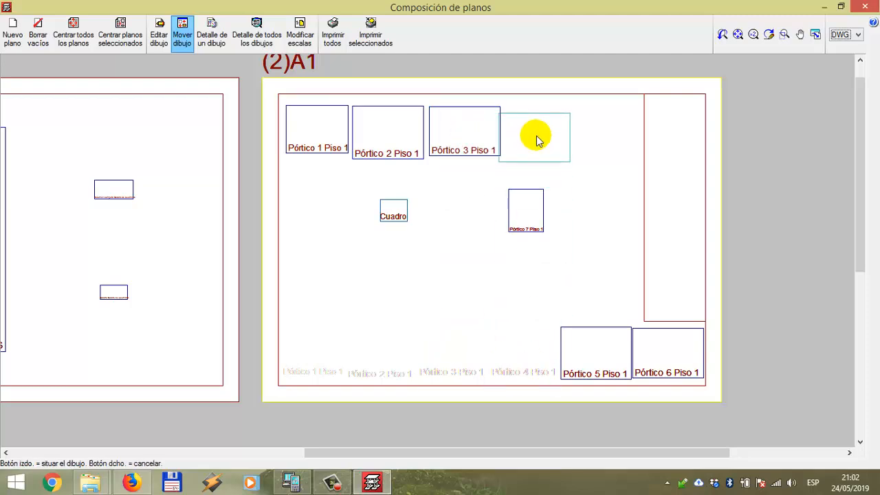
{"action": "left_click", "coordinate": [539, 141]}
- Place Pórtico 5 and Pórtico 6 in a second row below Pórtico 1, and move the Cuadro to their right
{"action": "left_click", "coordinate": [577, 361]}
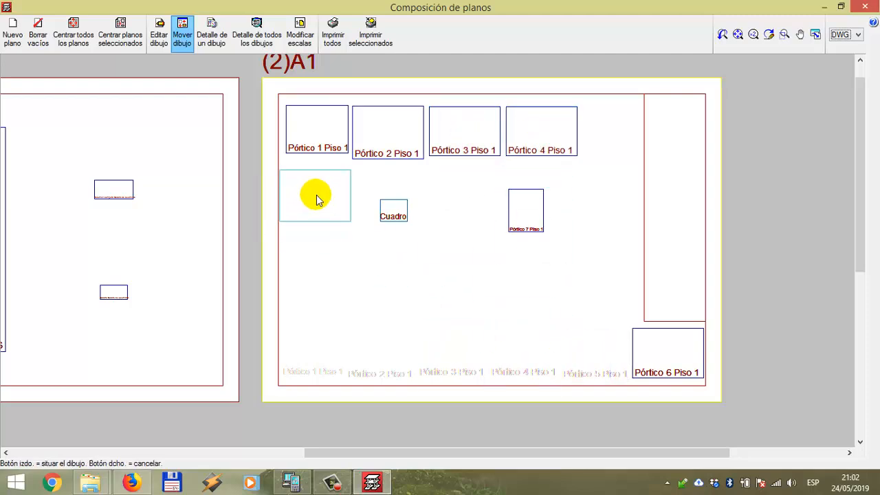
{"action": "left_click", "coordinate": [321, 192]}
{"action": "left_click", "coordinate": [688, 356]}
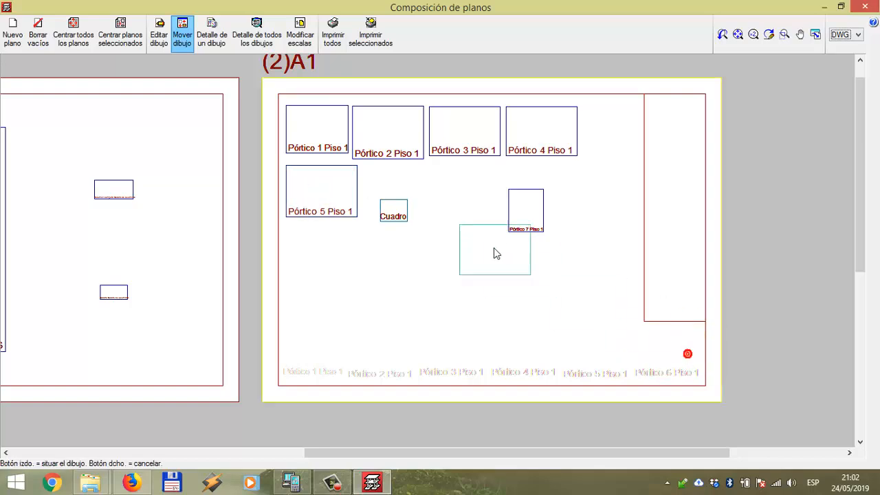
{"action": "left_click", "coordinate": [397, 194]}
{"action": "left_click", "coordinate": [395, 206]}
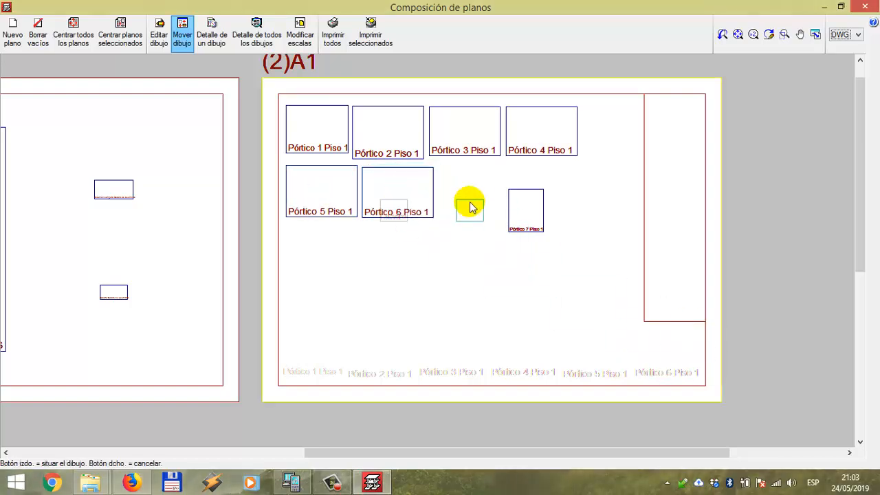
{"action": "left_click", "coordinate": [468, 179]}
- Place Pórtico 7 beside Pórtico 6 with the Cuadro at its right, keeping Pórtico 4 at the end of the top row
{"action": "scroll", "coordinate": [518, 229], "scroll_direction": "up", "scroll_amount": 3}
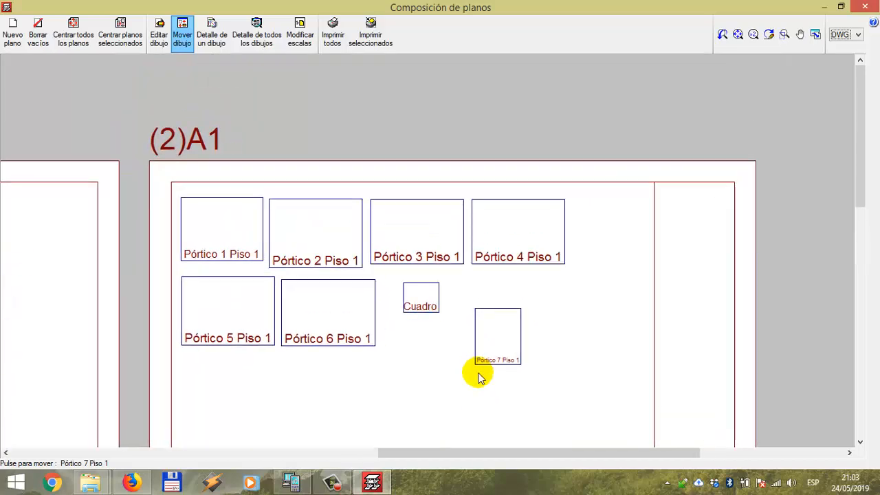
{"action": "left_click", "coordinate": [515, 317]}
{"action": "left_click", "coordinate": [524, 214]}
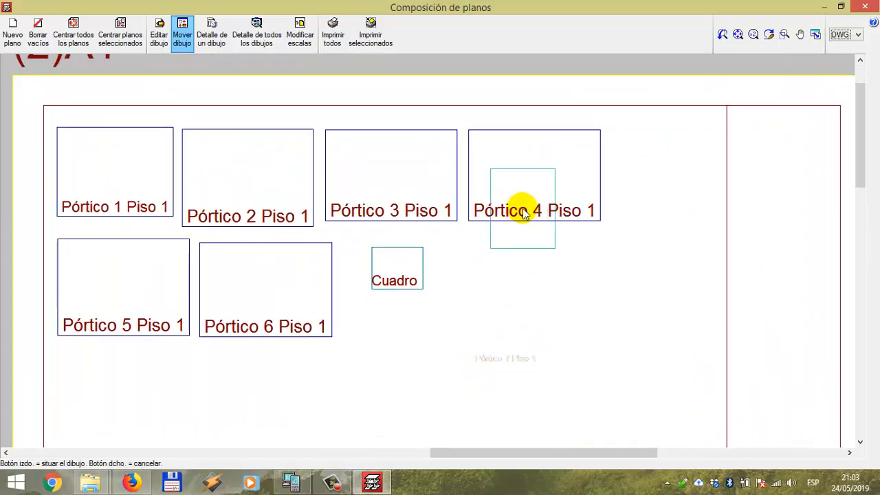
{"action": "left_click", "coordinate": [550, 204]}
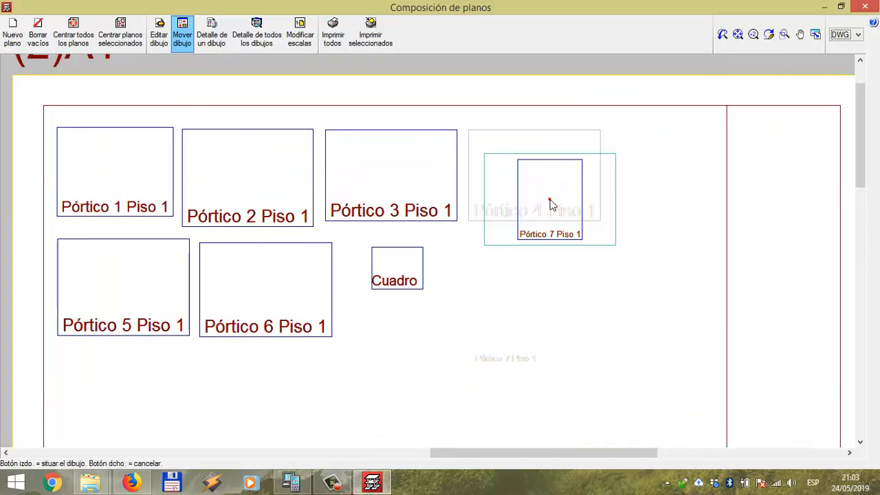
{"action": "scroll", "coordinate": [511, 325], "scroll_direction": "down", "scroll_amount": 3}
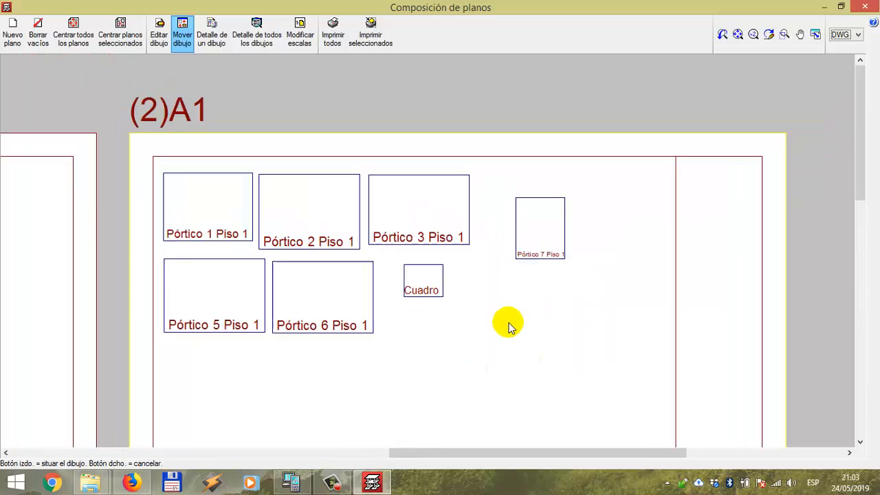
{"action": "scroll", "coordinate": [511, 326], "scroll_direction": "up", "scroll_amount": 2}
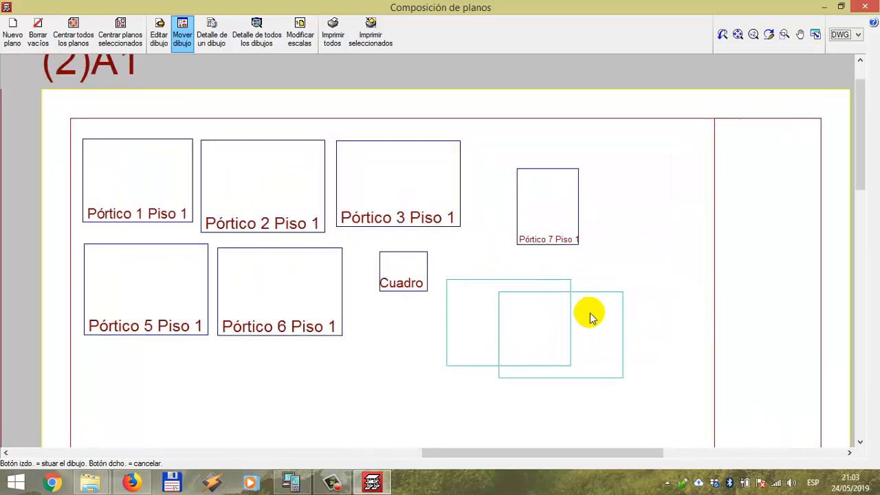
{"action": "left_click", "coordinate": [545, 189]}
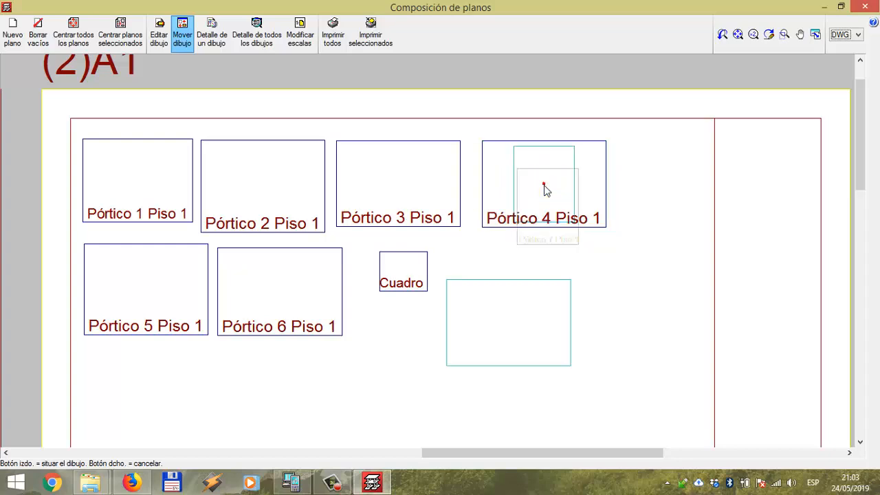
{"action": "scroll", "coordinate": [516, 288], "scroll_direction": "down", "scroll_amount": 2}
{"action": "scroll", "coordinate": [495, 302], "scroll_direction": "up", "scroll_amount": 1}
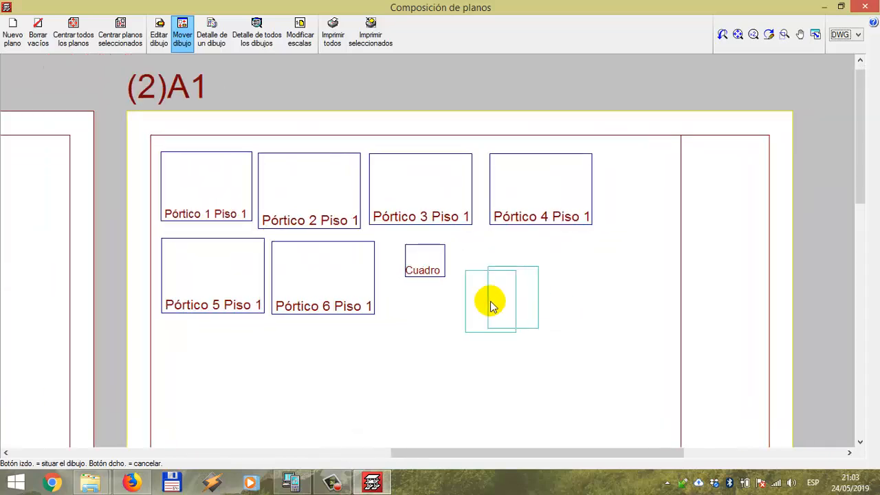
{"action": "left_click", "coordinate": [416, 275]}
{"action": "left_click", "coordinate": [463, 258]}
- Export all sheets together into a single DWG file named vigas in the Desktop folder
{"action": "scroll", "coordinate": [471, 273], "scroll_direction": "down", "scroll_amount": 1}
{"action": "scroll", "coordinate": [473, 278], "scroll_direction": "down", "scroll_amount": 1}
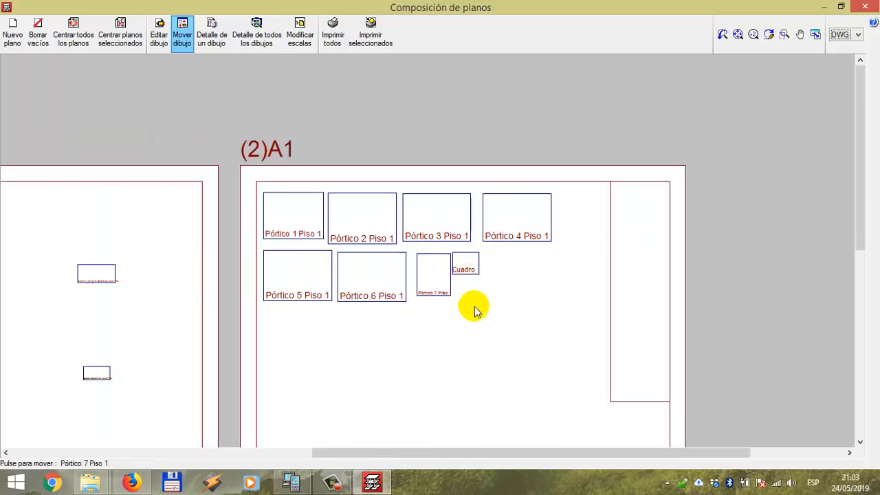
{"action": "scroll", "coordinate": [486, 323], "scroll_direction": "down", "scroll_amount": 1}
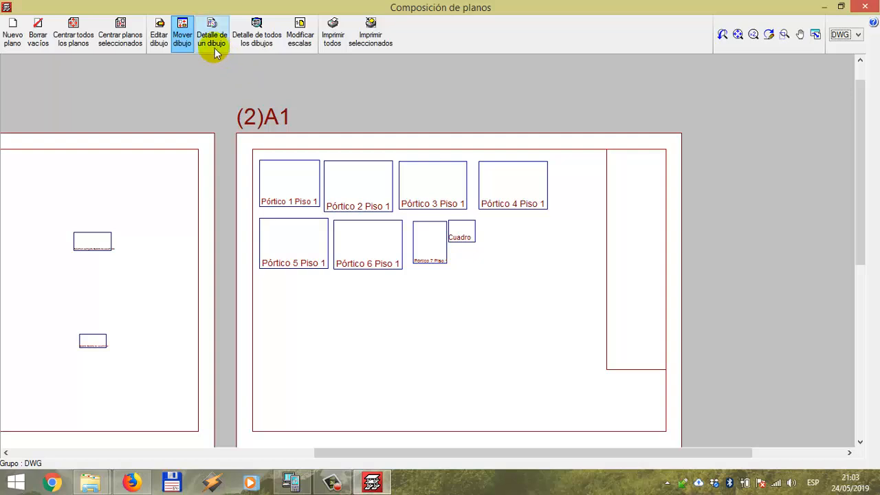
{"action": "left_click", "coordinate": [330, 34]}
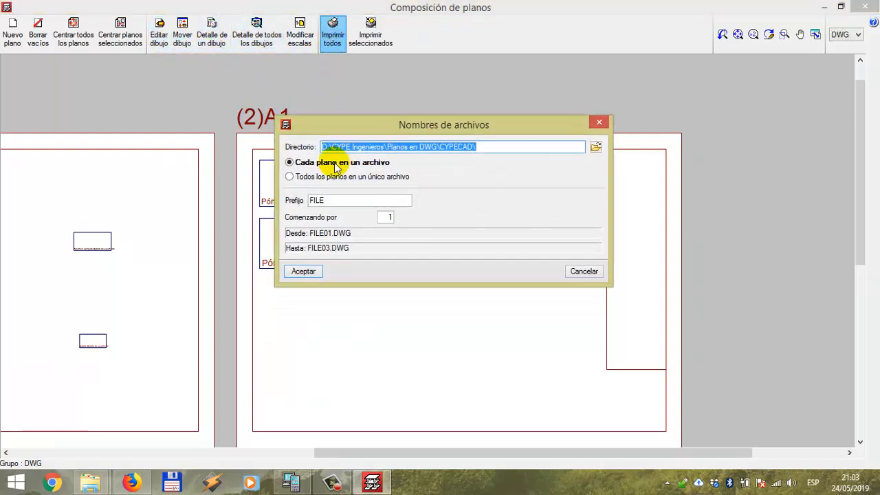
{"action": "left_click", "coordinate": [290, 177]}
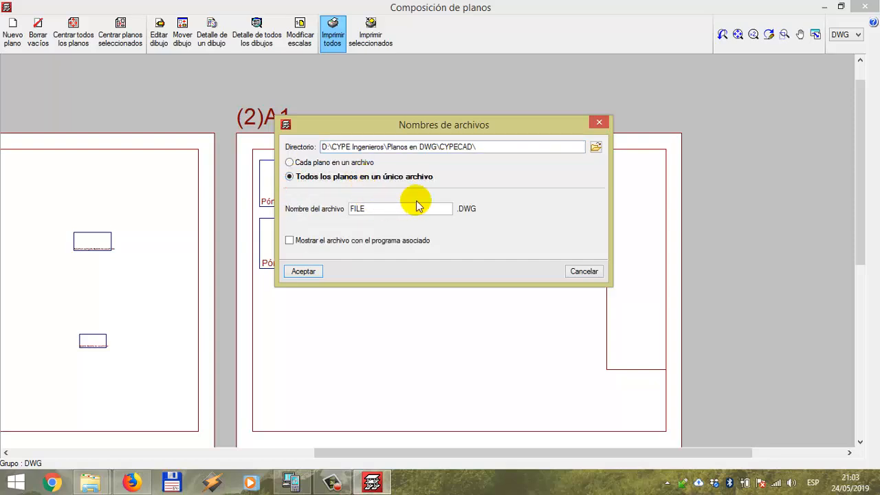
{"action": "left_click", "coordinate": [595, 147]}
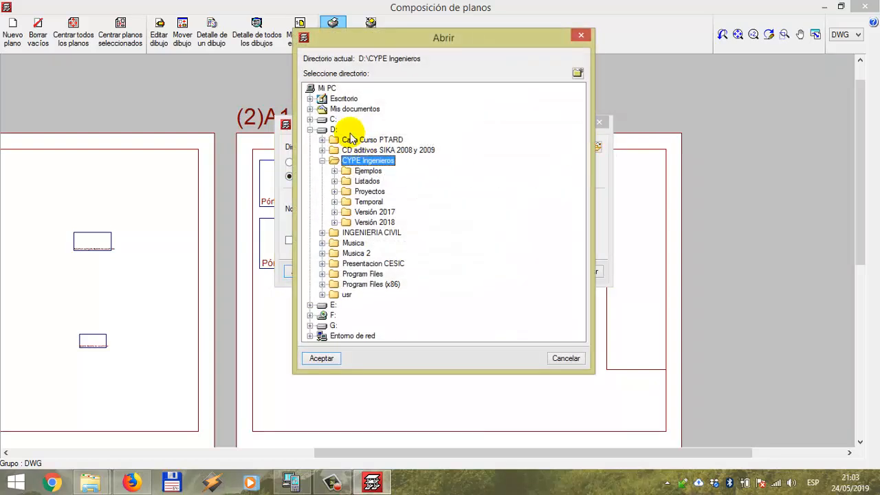
{"action": "left_click", "coordinate": [343, 99]}
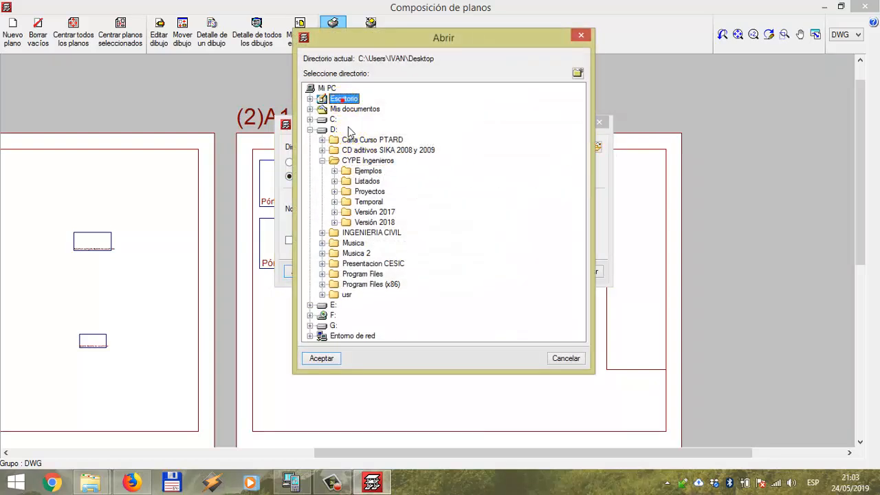
{"action": "left_click", "coordinate": [320, 359]}
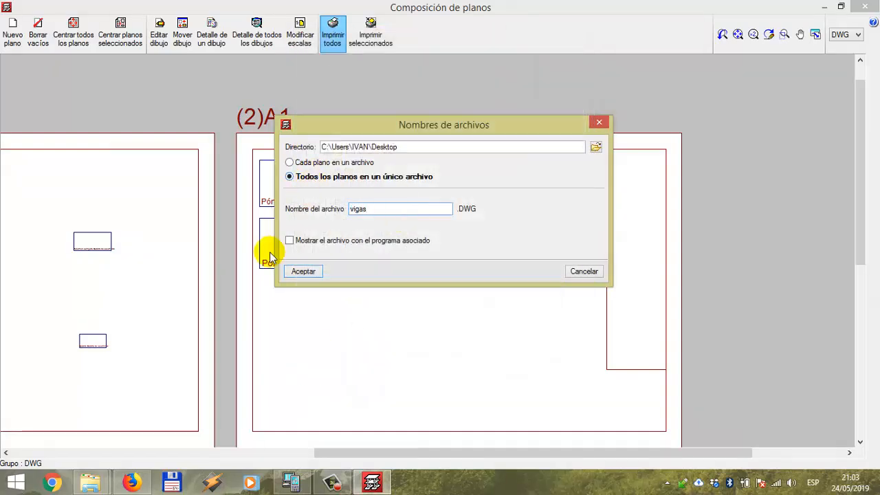
{"action": "left_click", "coordinate": [303, 271]}
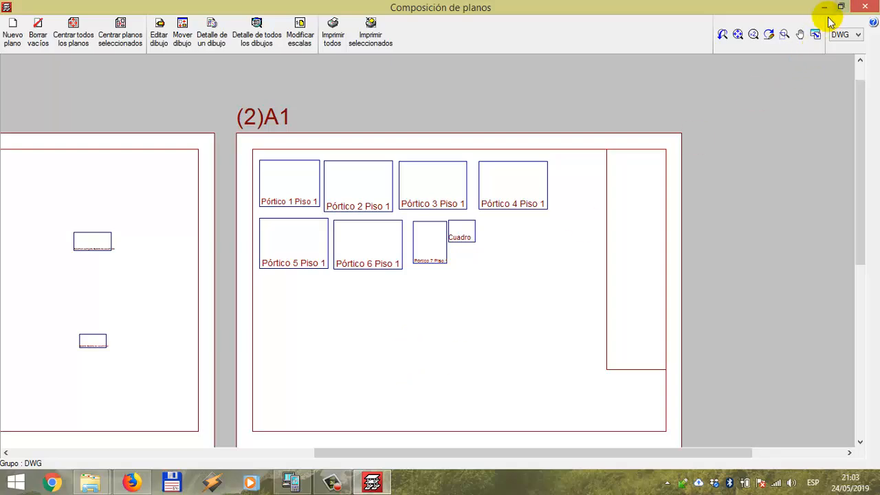
- Close the sheet composition and drawing selection windows, and move the exported vigas DWG file one row down on the desktop
{"action": "left_click", "coordinate": [861, 7]}
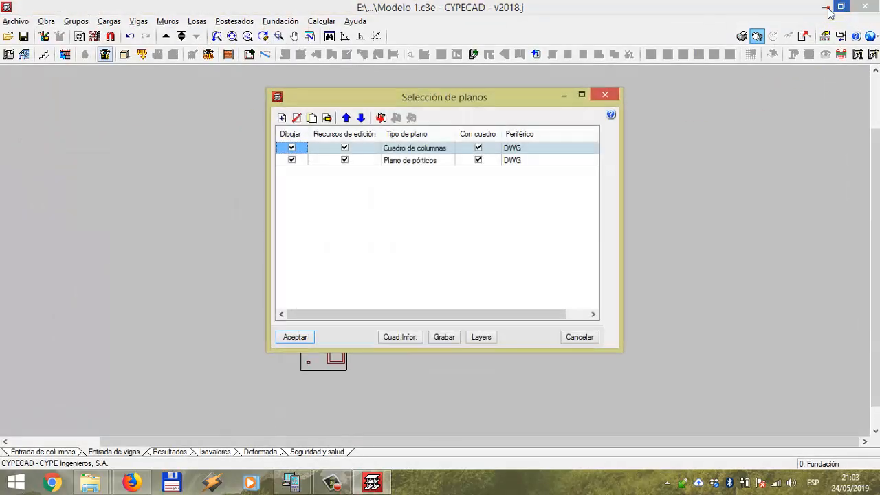
{"action": "left_click", "coordinate": [603, 97]}
{"action": "left_click", "coordinate": [822, 7]}
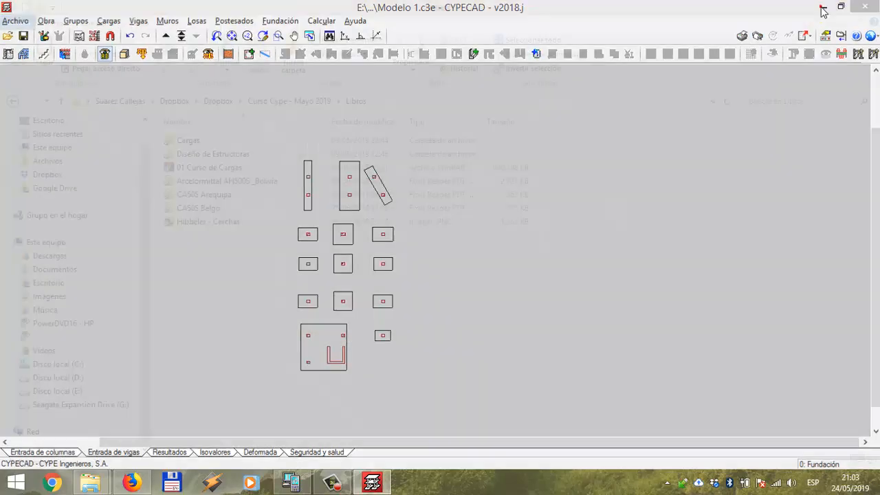
{"action": "left_click", "coordinate": [819, 7]}
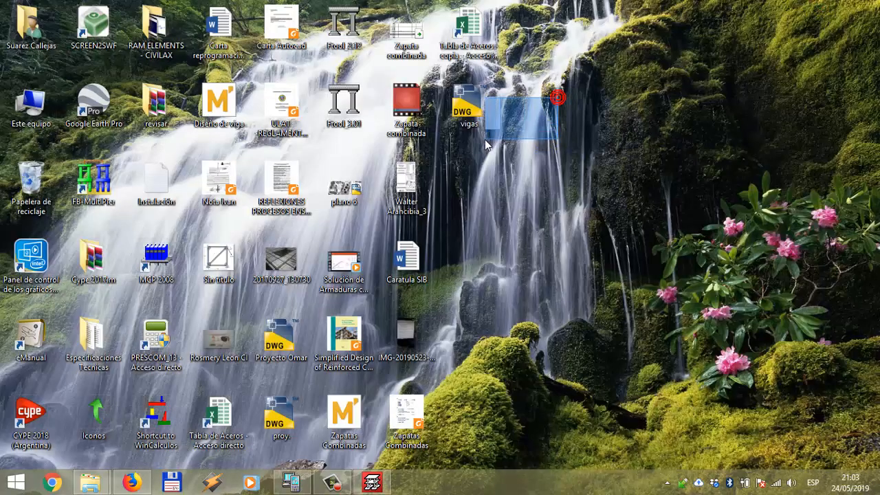
{"action": "left_click_drag", "start_coordinate": [485, 144], "coordinate": [489, 189]}
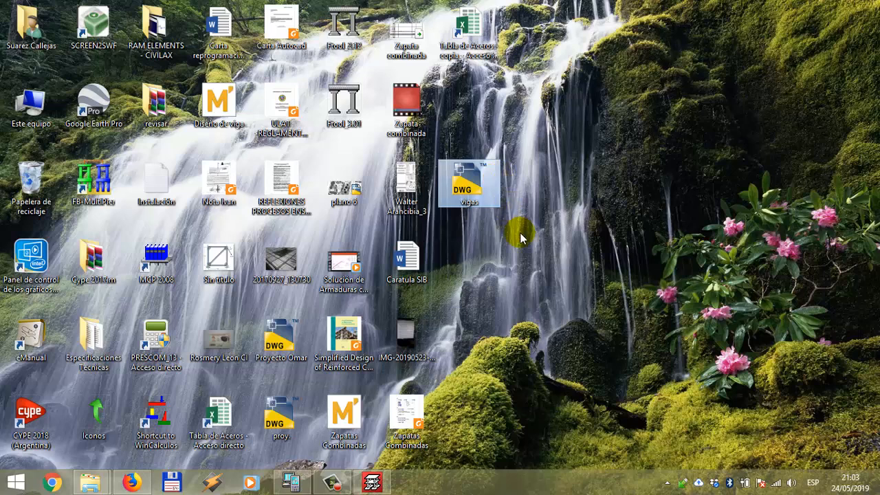
- Refresh the desktop and switch back to Modelo 1 in CYPECAD
{"action": "left_click", "coordinate": [603, 187]}
{"action": "right_click", "coordinate": [602, 189]}
{"action": "left_click", "coordinate": [631, 230]}
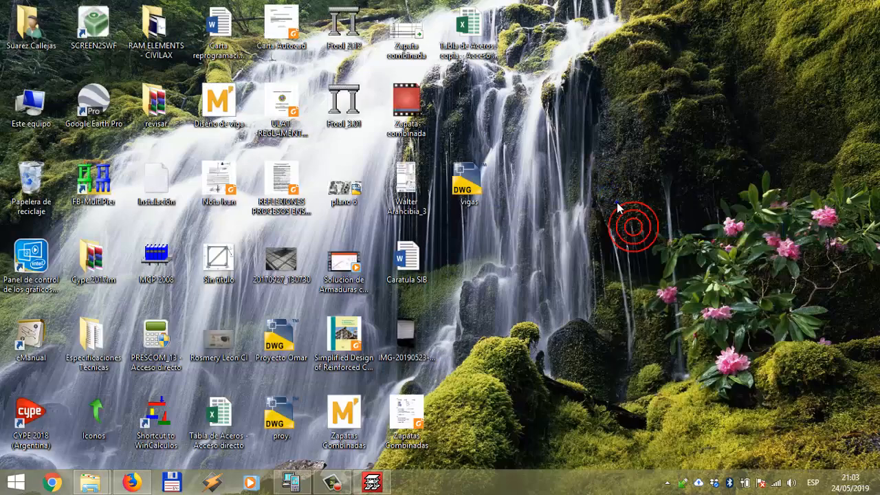
{"action": "right_click", "coordinate": [614, 201]}
{"action": "left_click", "coordinate": [640, 239]}
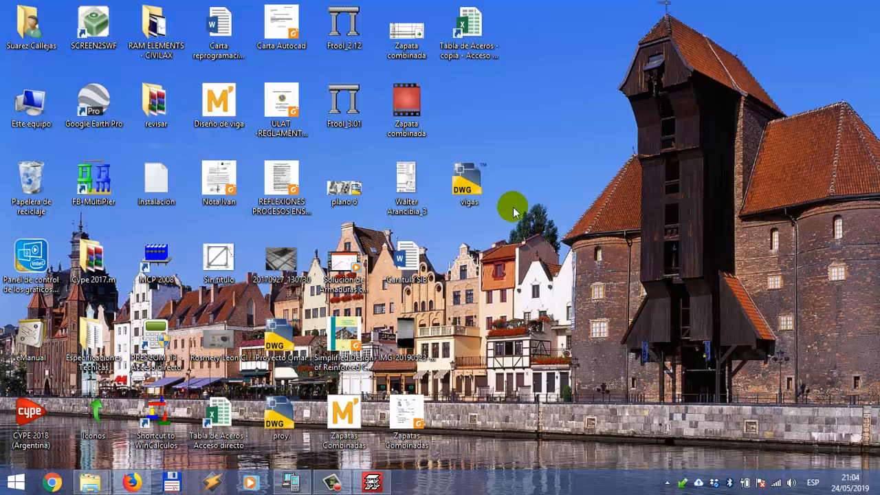
{"action": "right_click", "coordinate": [557, 237]}
{"action": "left_click", "coordinate": [614, 287]}
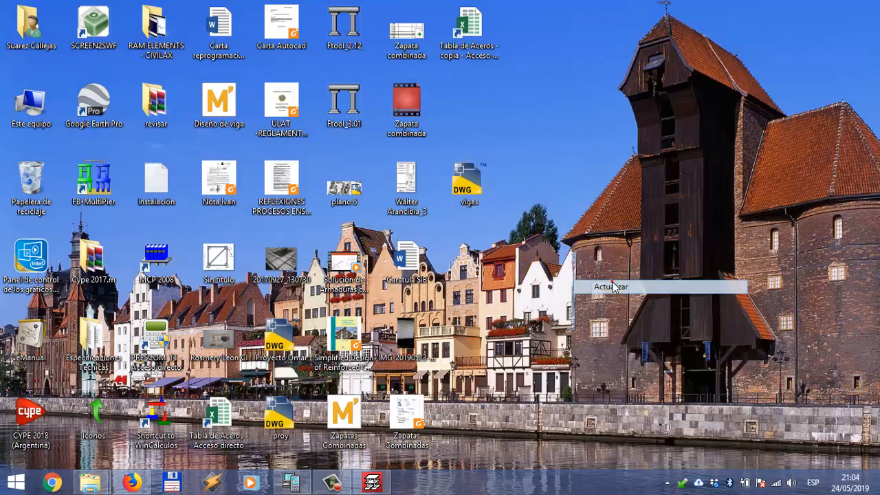
{"action": "left_click", "coordinate": [382, 486]}
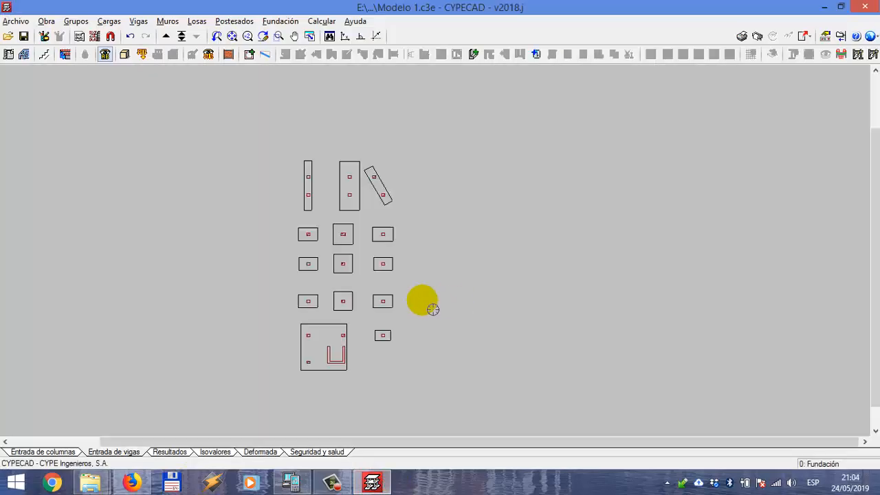